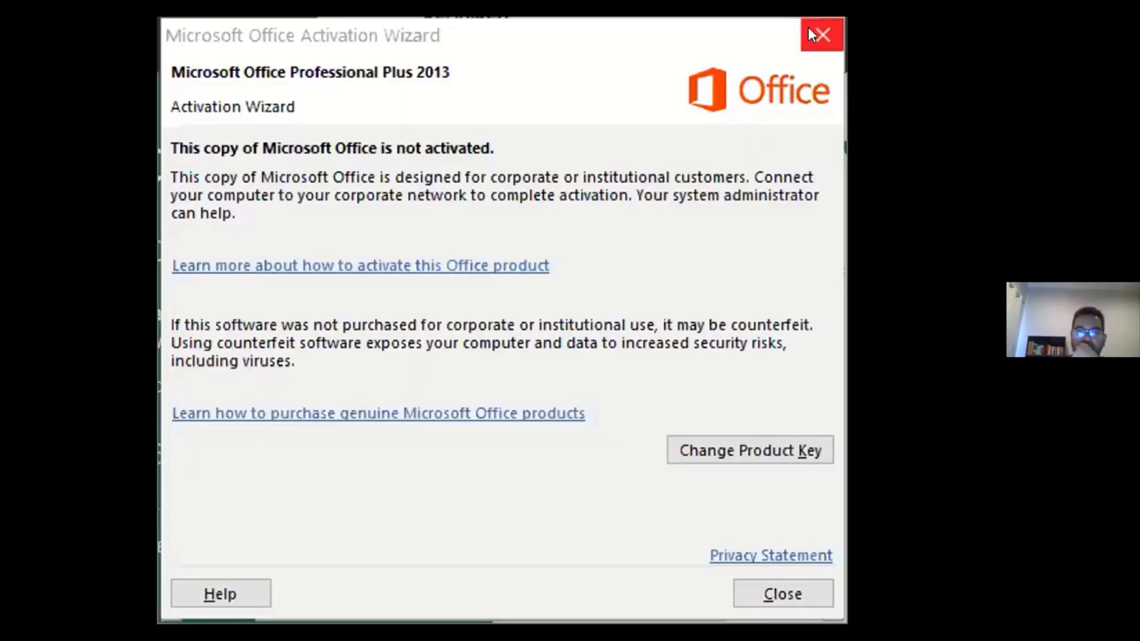
Create a blank workbook and close the document recovery list, choosing to remove the recovered files.
click(810, 30)
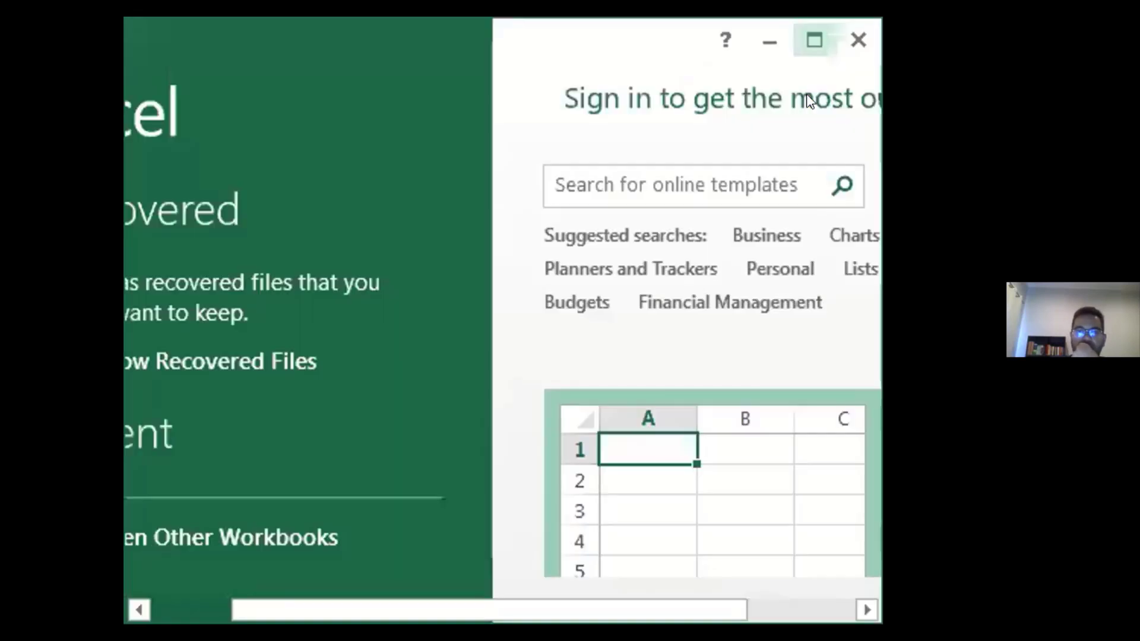
click(811, 42)
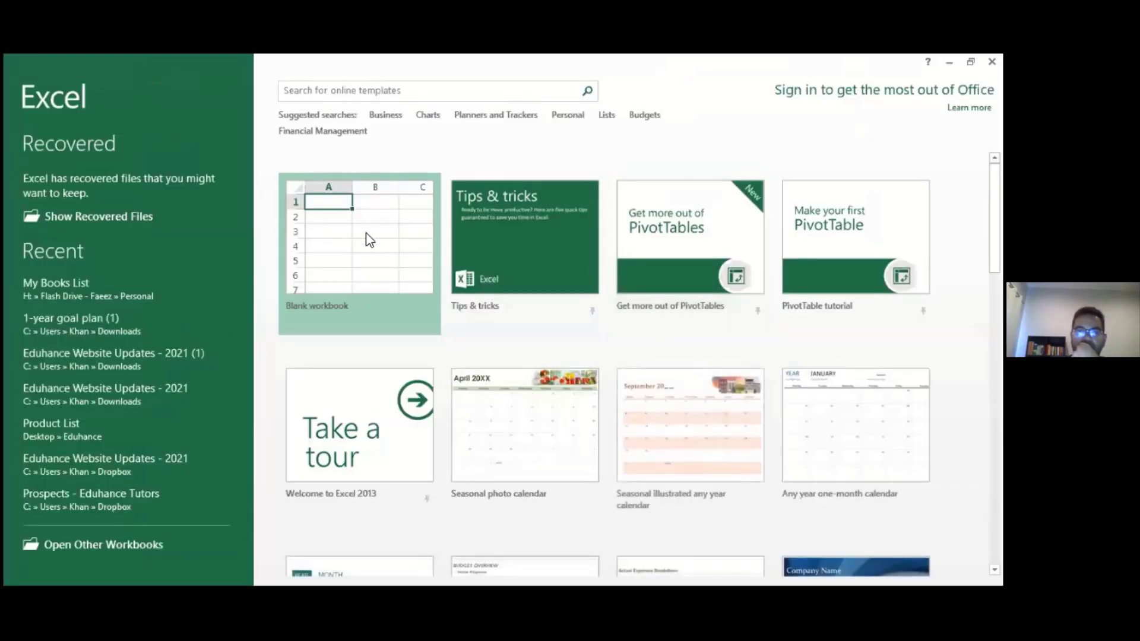
click(368, 239)
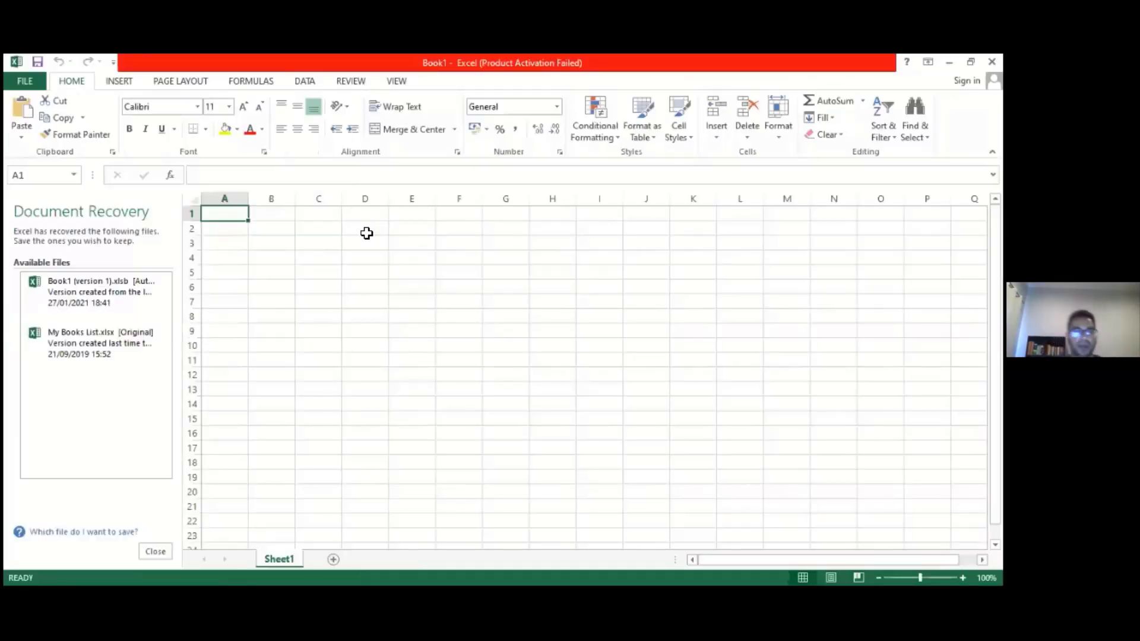
click(156, 552)
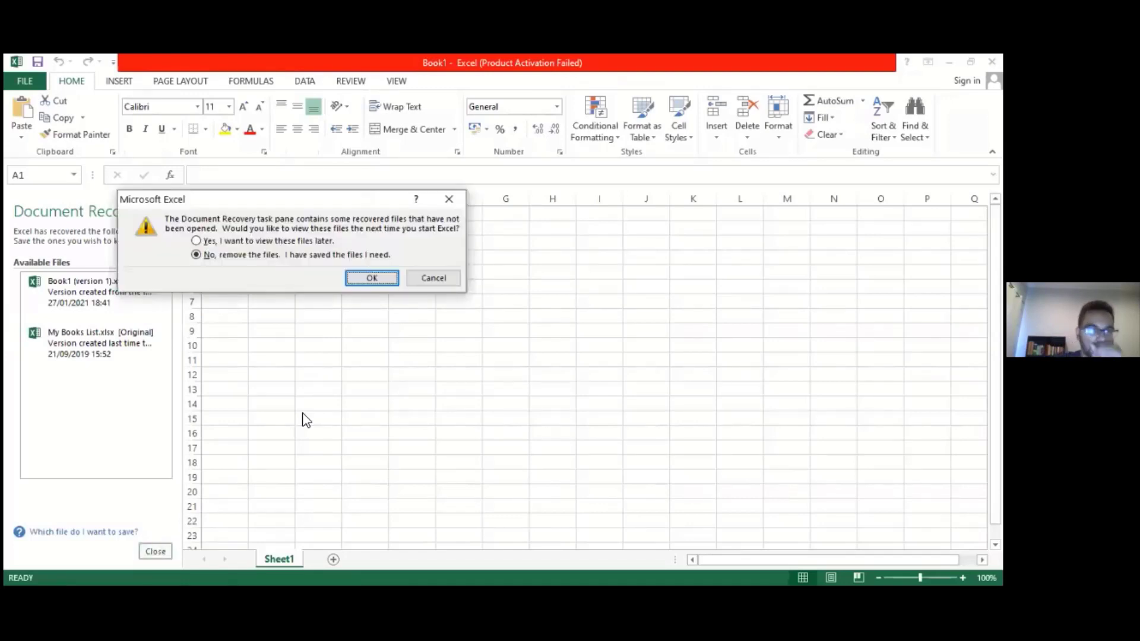
click(380, 281)
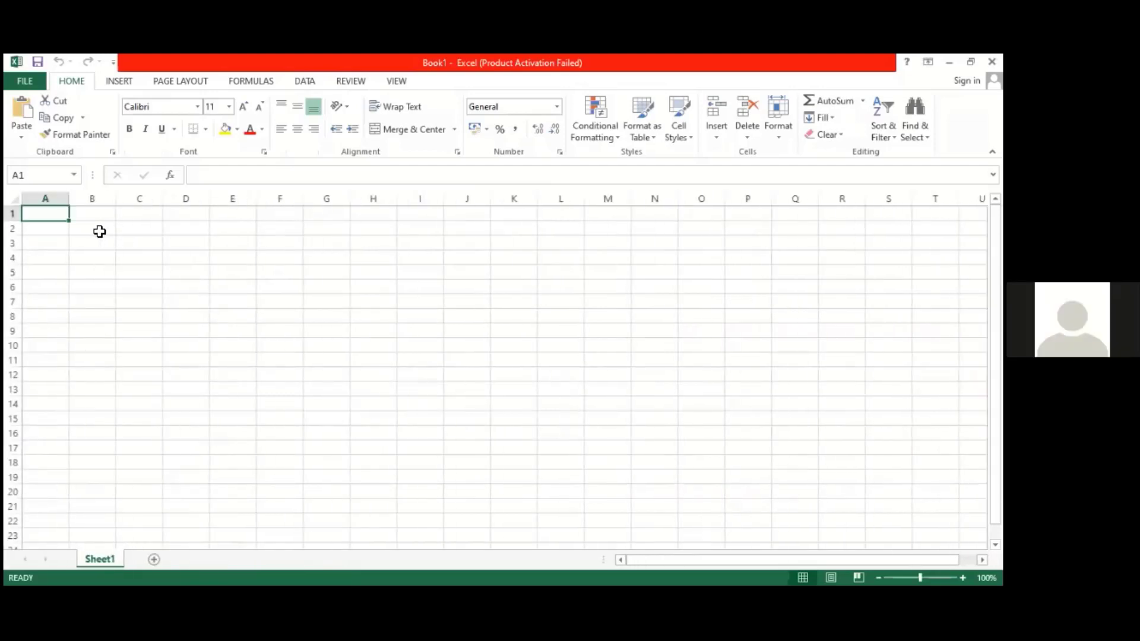
Enter the heading "Question 1 - WACC" in cell B2.
click(86, 231)
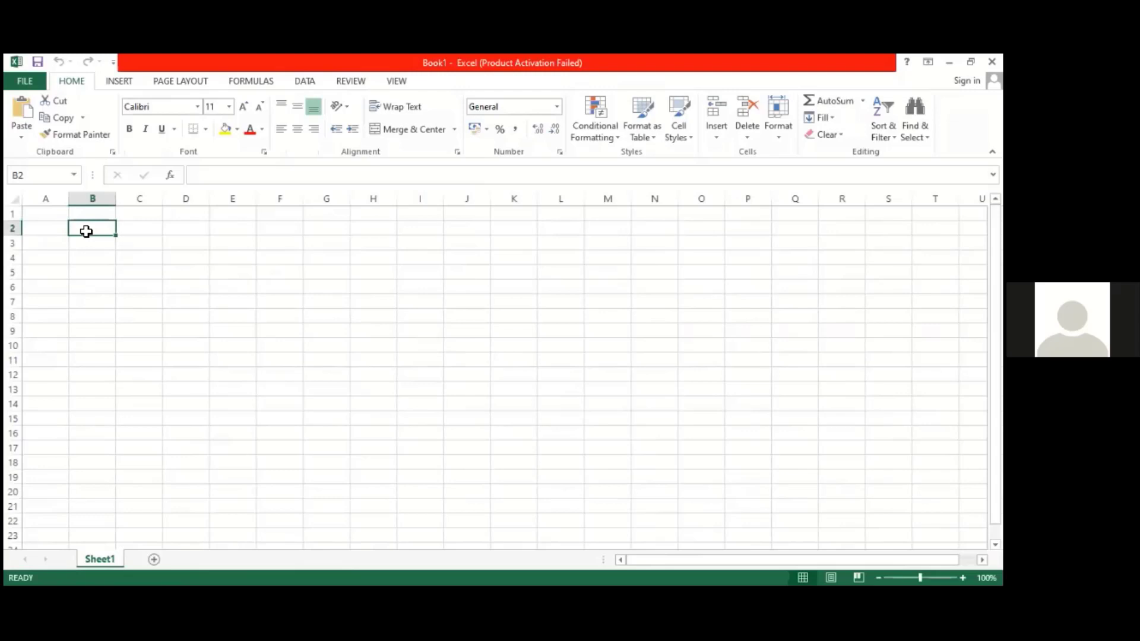
text(Q)
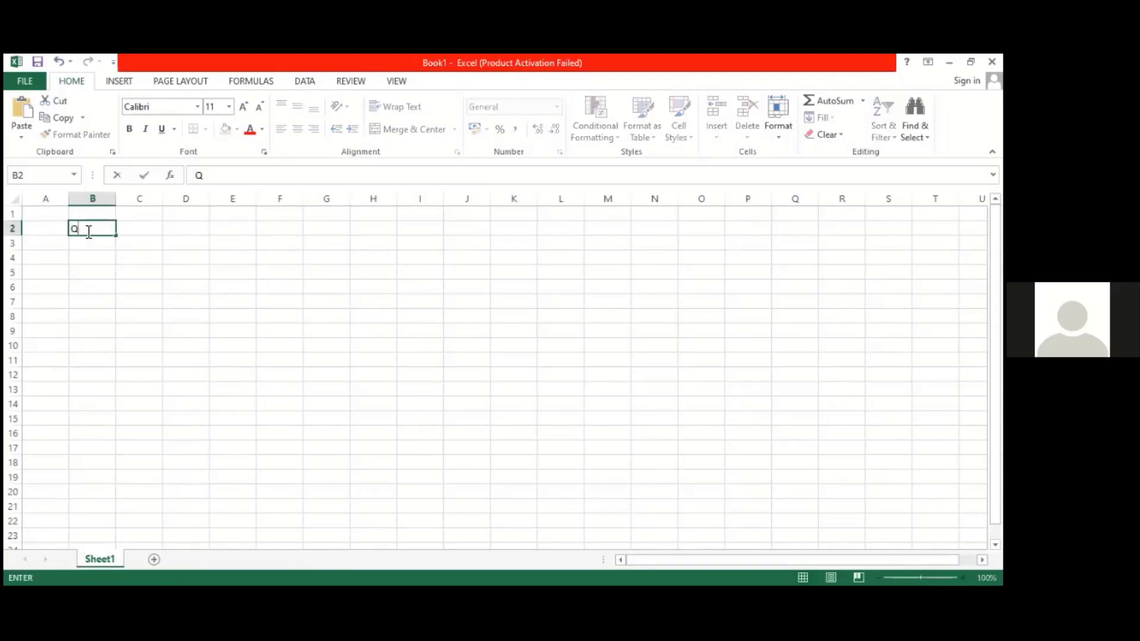
text(uestion 1 - WACC)
key(Return)
key(Return)
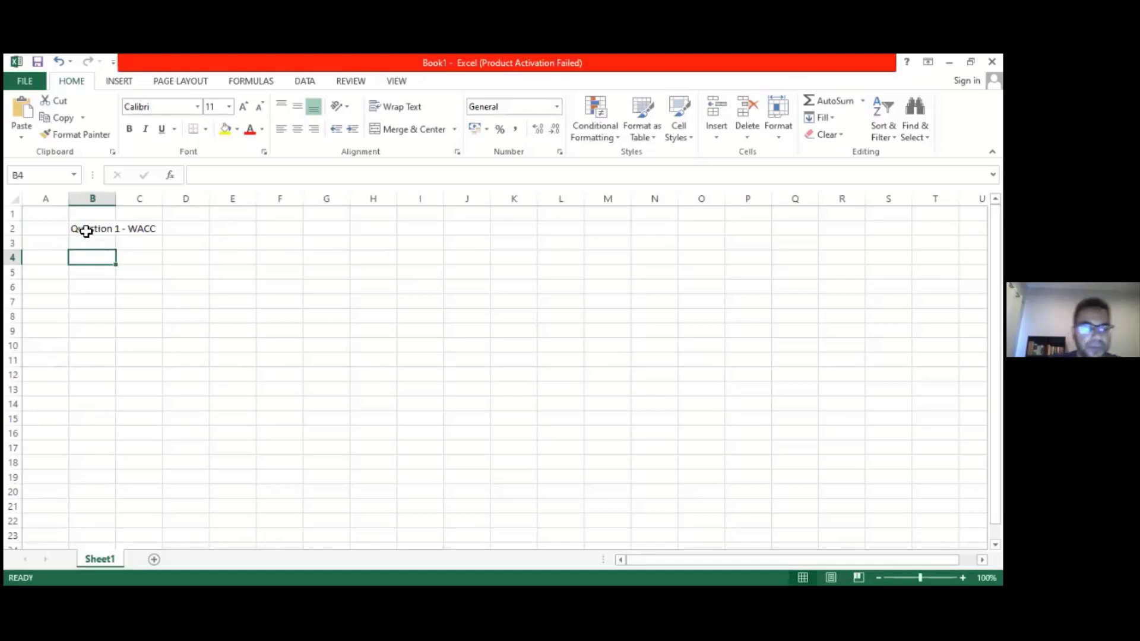
Write the equity part of the WACC formula as text in cell B4: "WACC = Ke x Ve/(Ve + Vd)".
text(WACC)
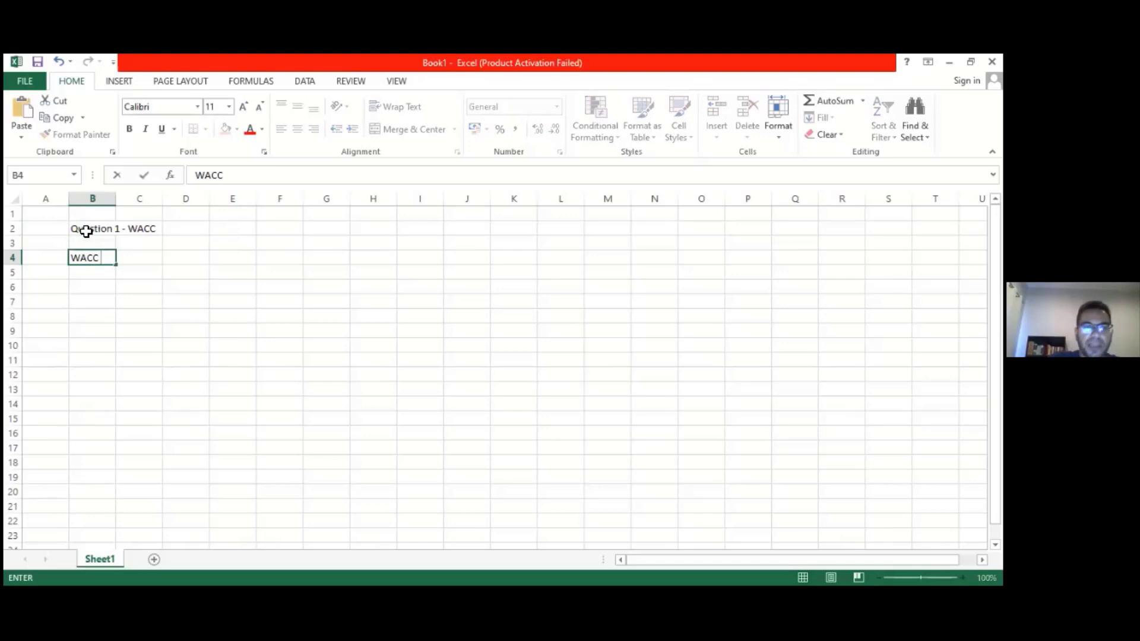
text( =)
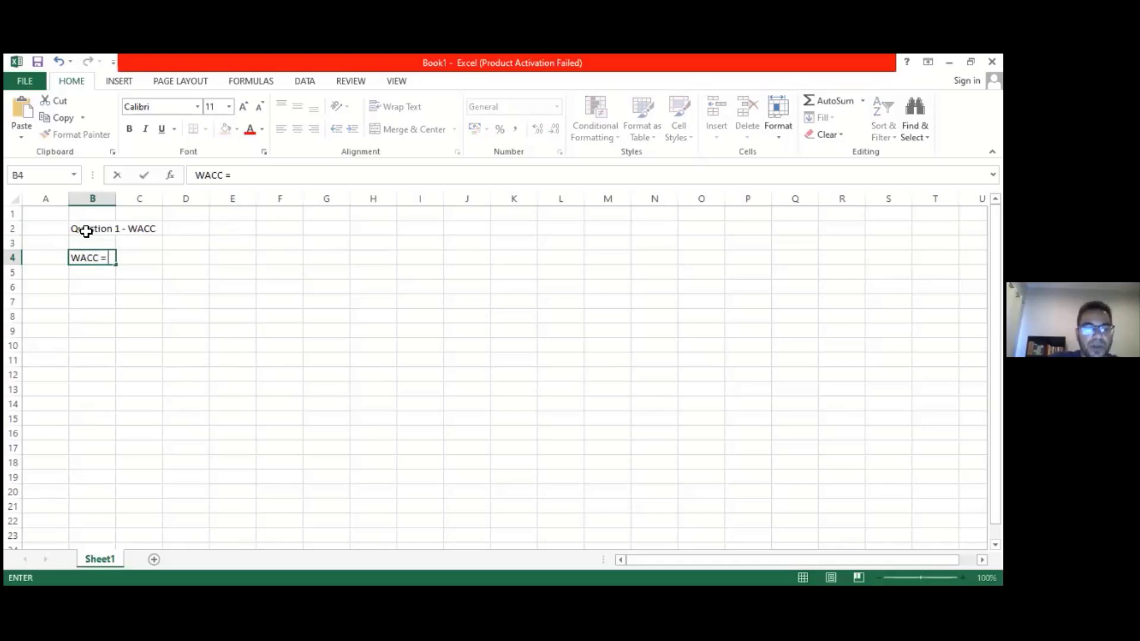
text( Ke x )
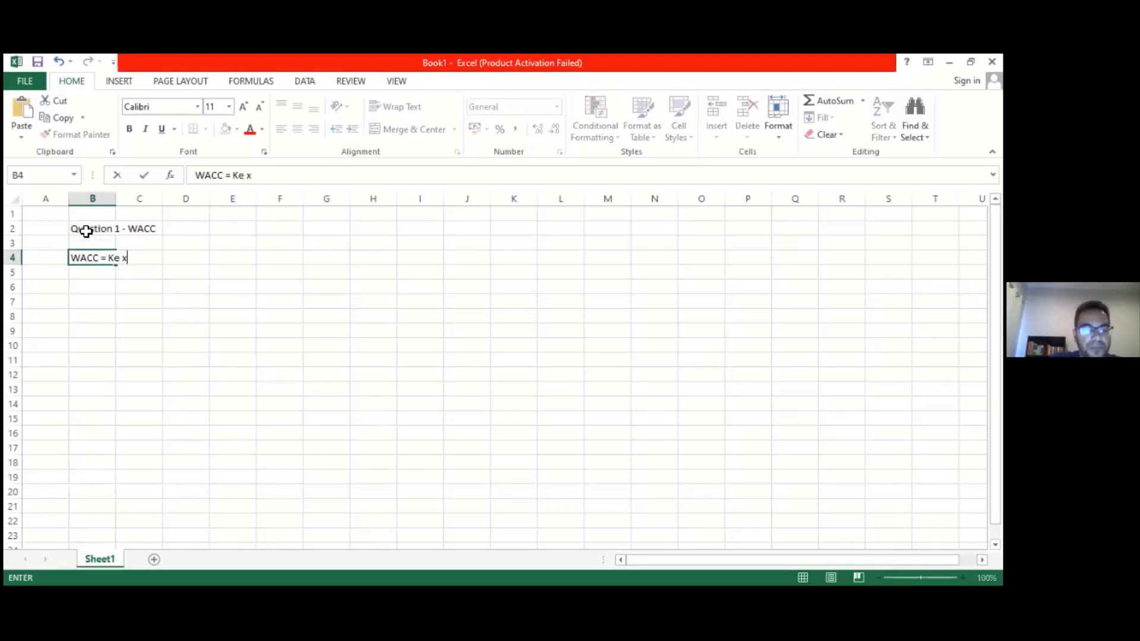
text(()
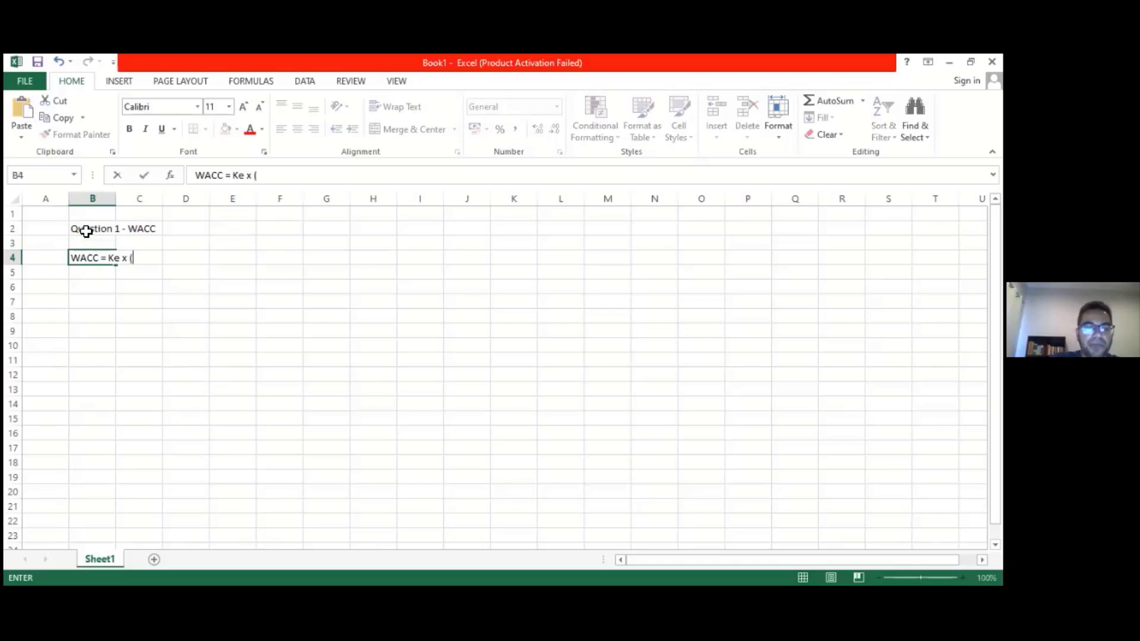
text(V)
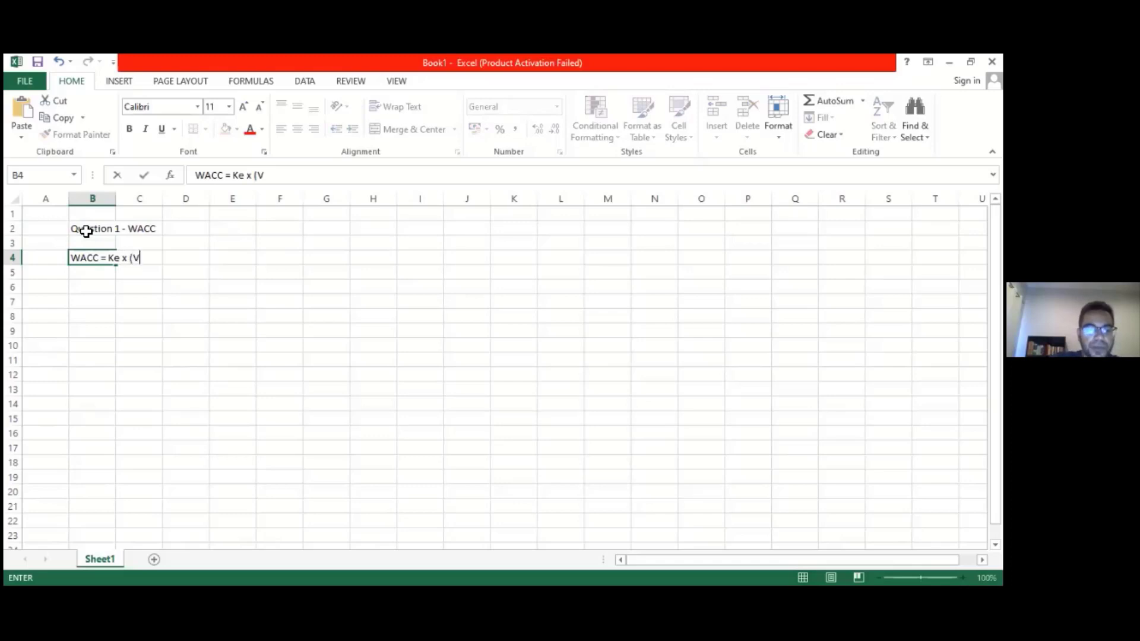
key(BackSpace)
key(BackSpace)
key(BackSpace)
text(Ve/)
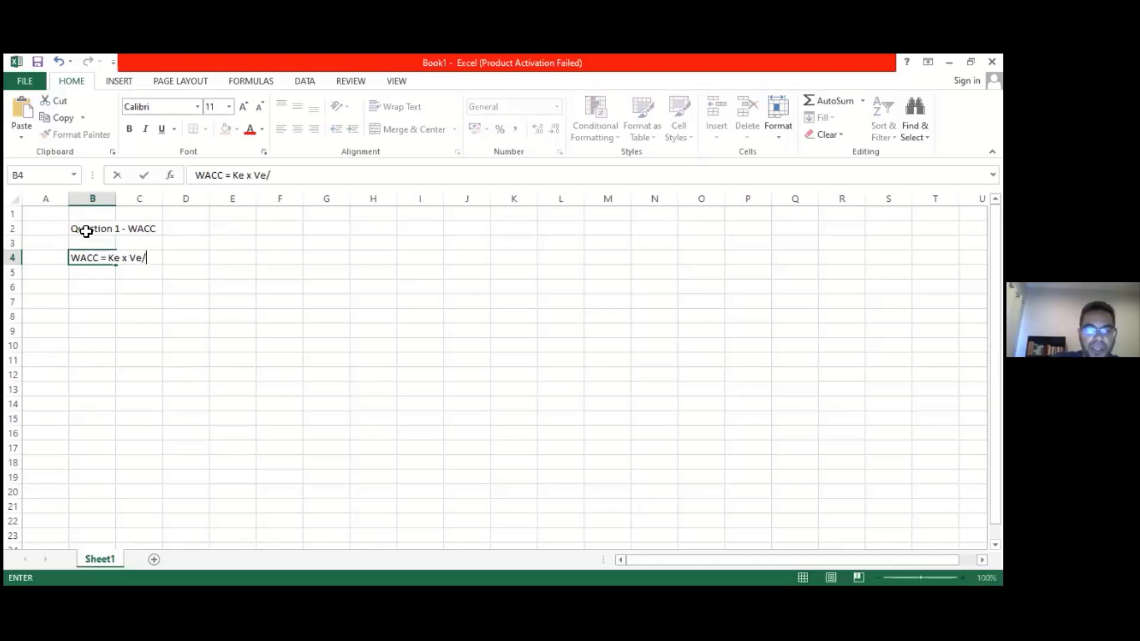
text(()
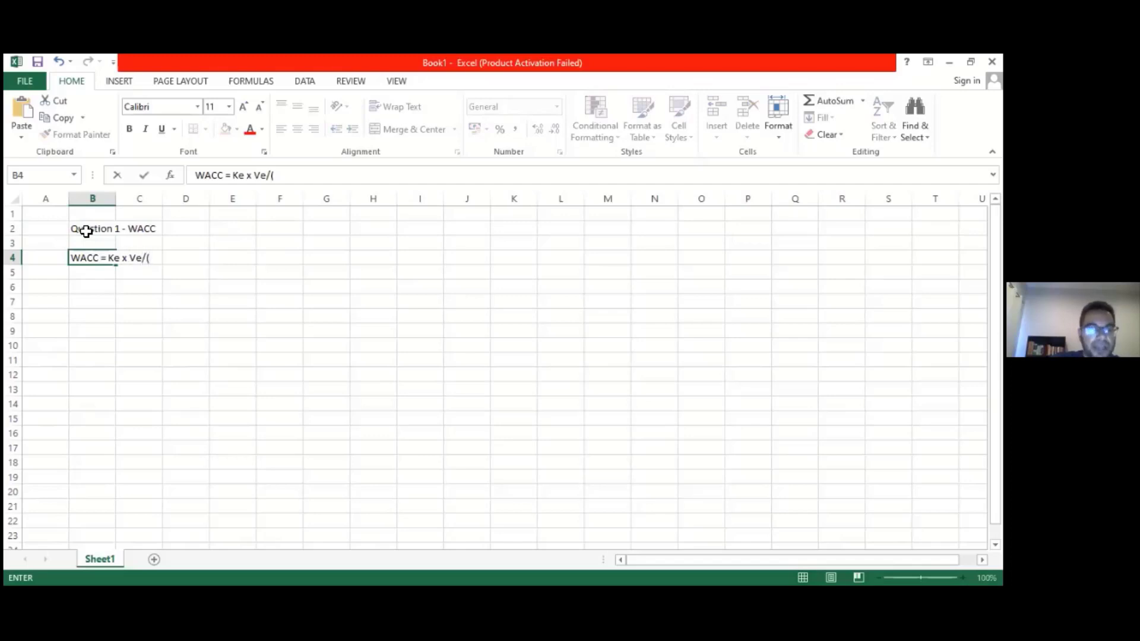
text(Ve + Vd)
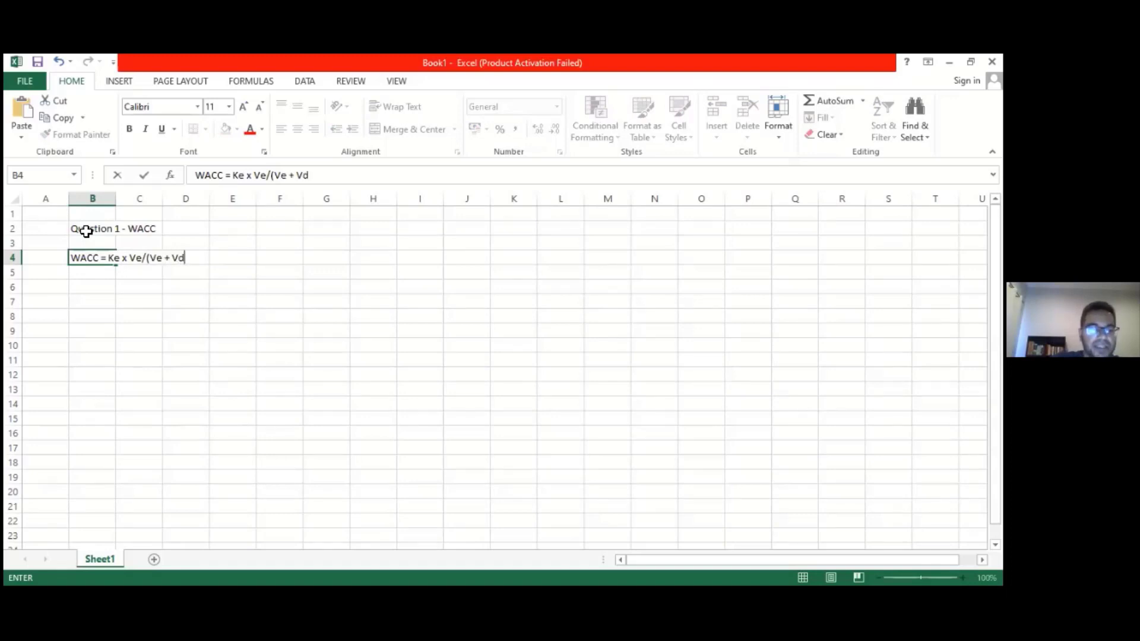
text())
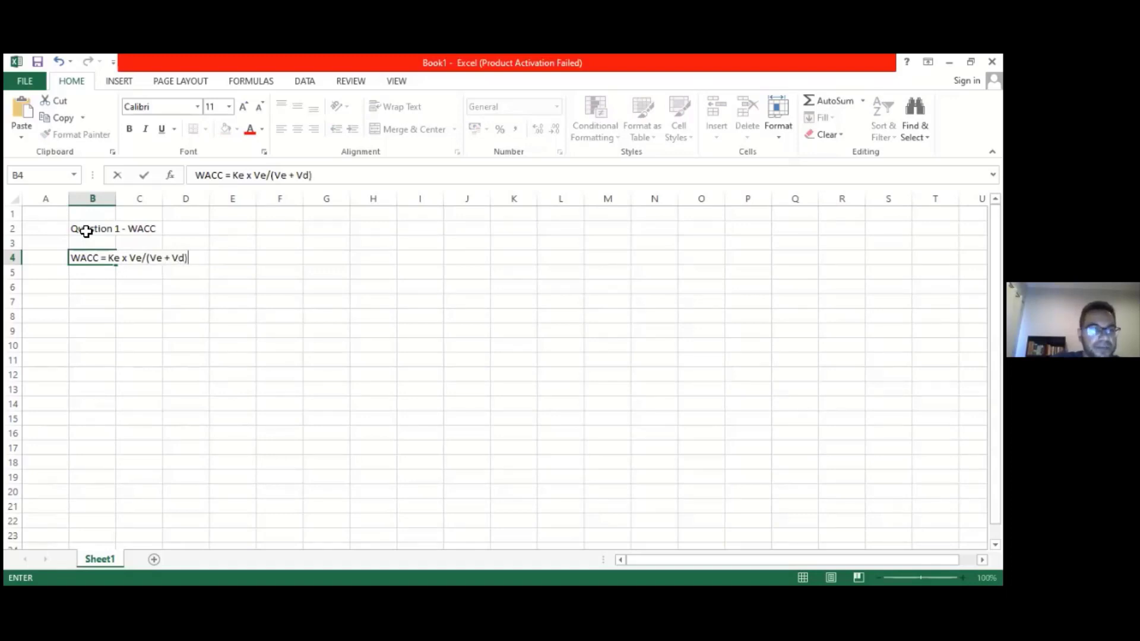
Append the after-tax debt part "+ Kd(1 -t) x Vd/(Ve + Vd)" to the formula text in B4.
click(132, 259)
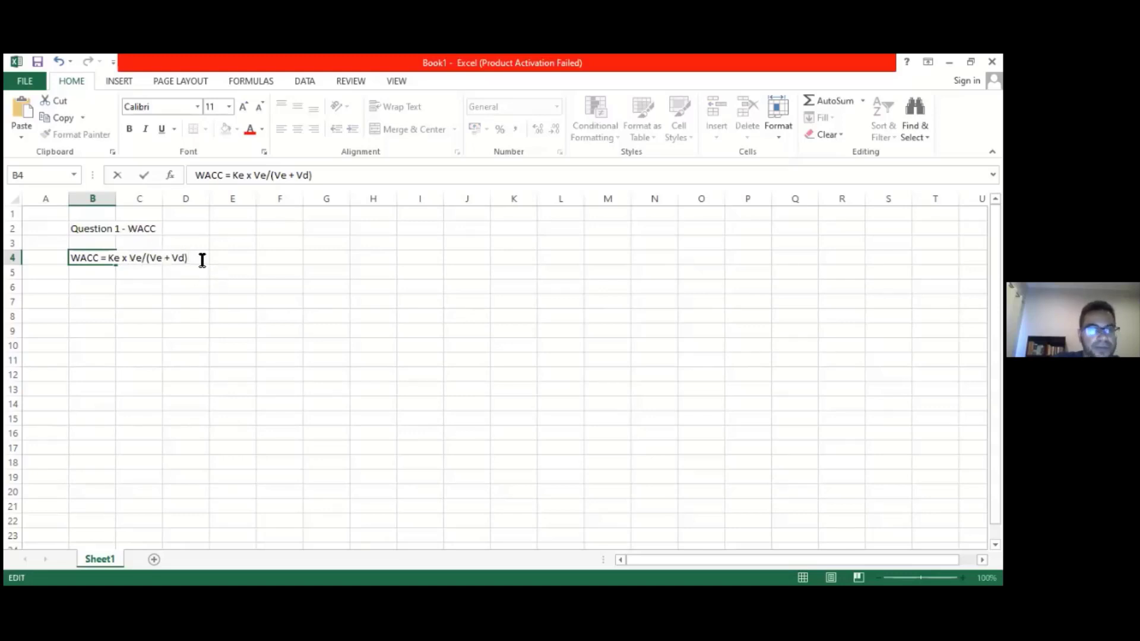
text(+ )
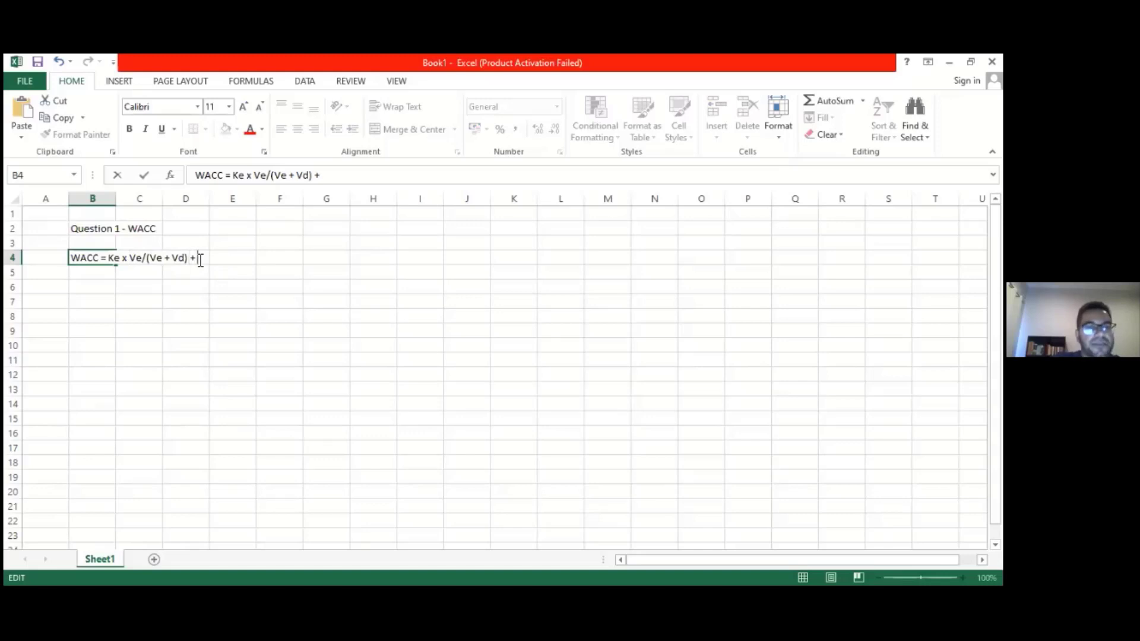
text(Kd)
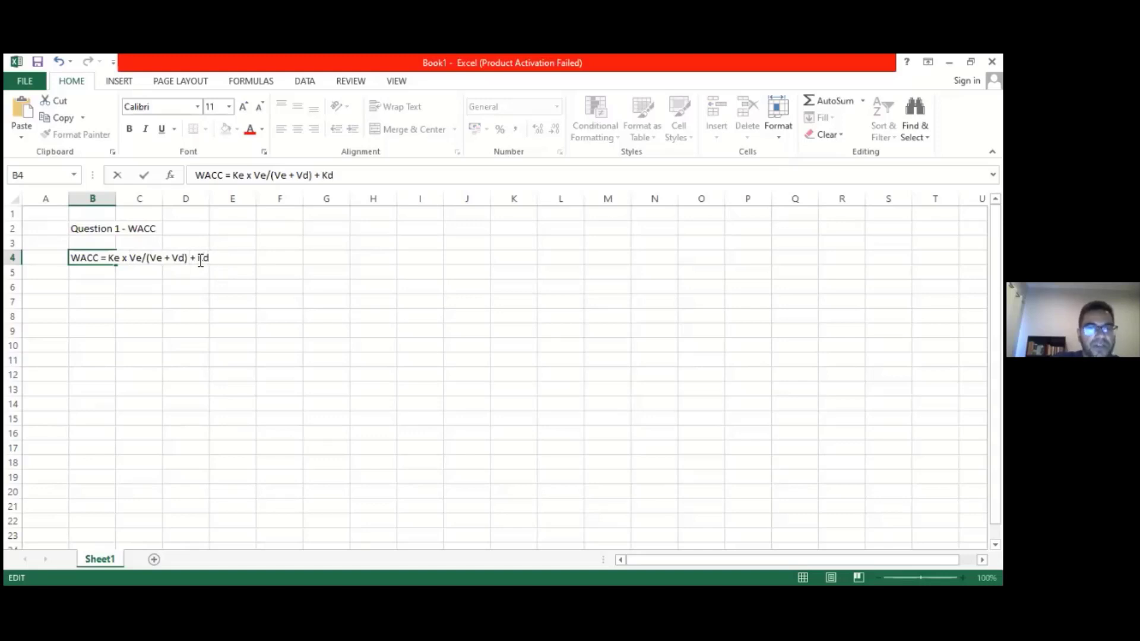
text(()
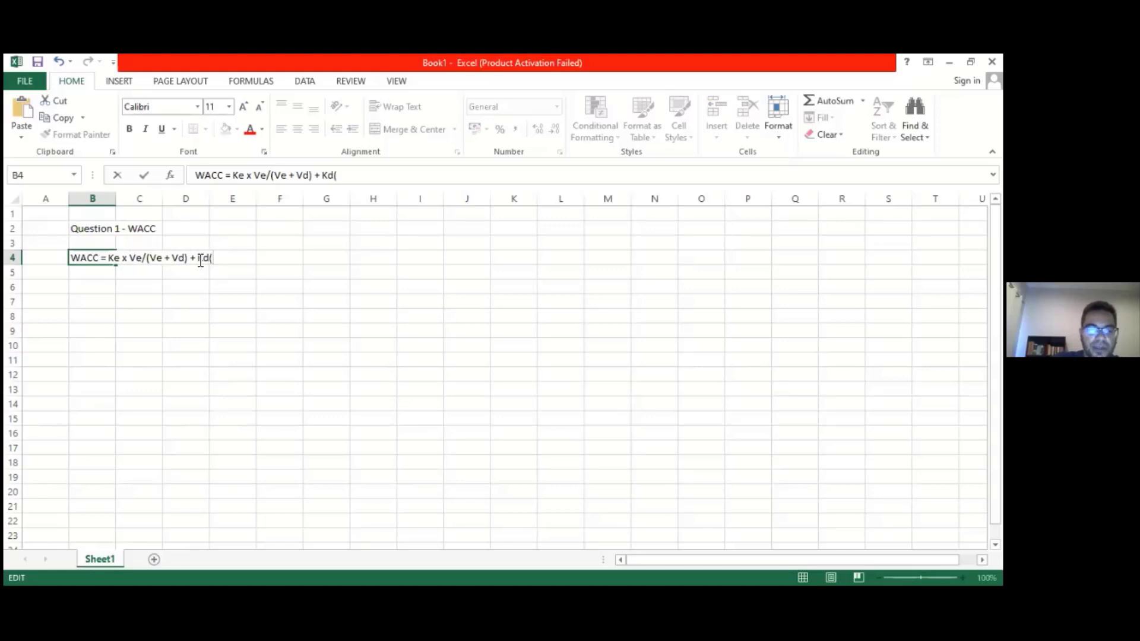
text(1)
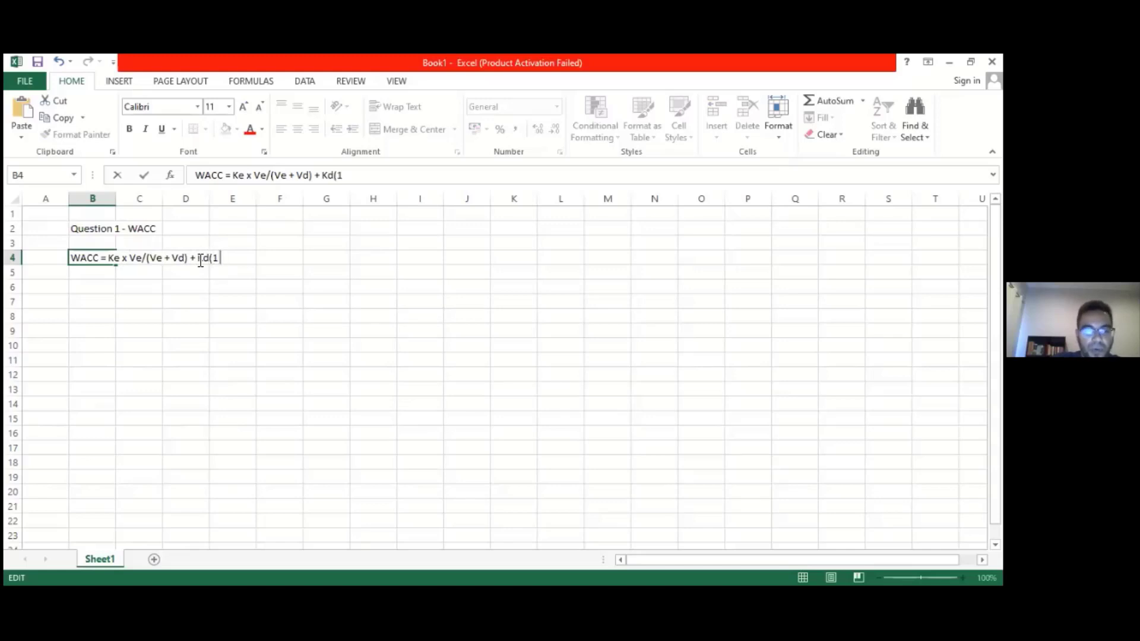
text( - t))
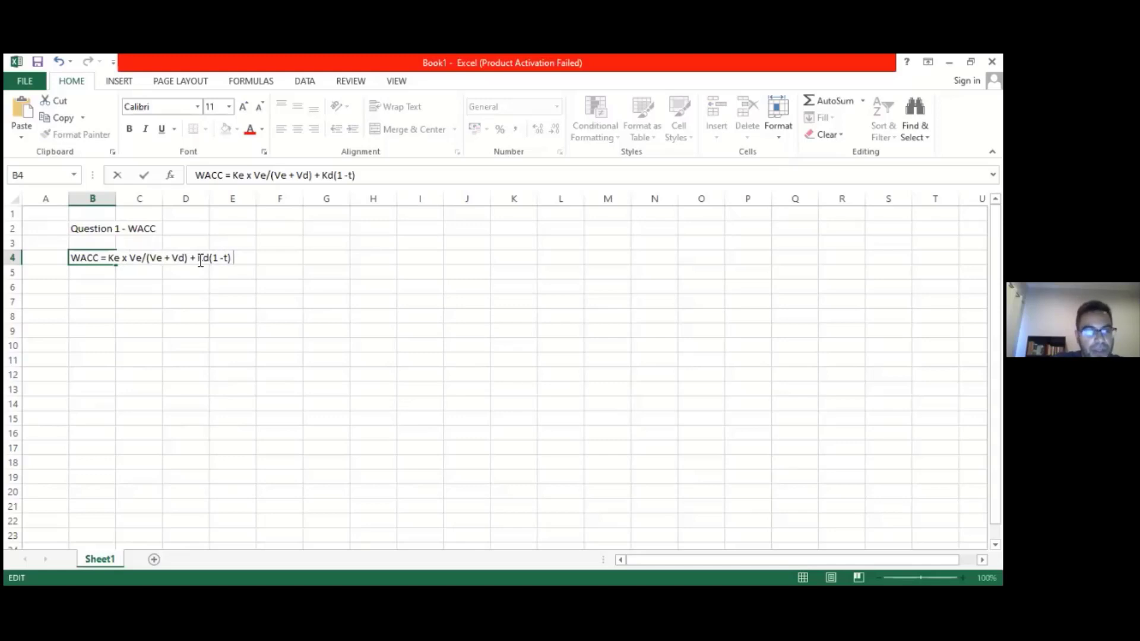
text( x)
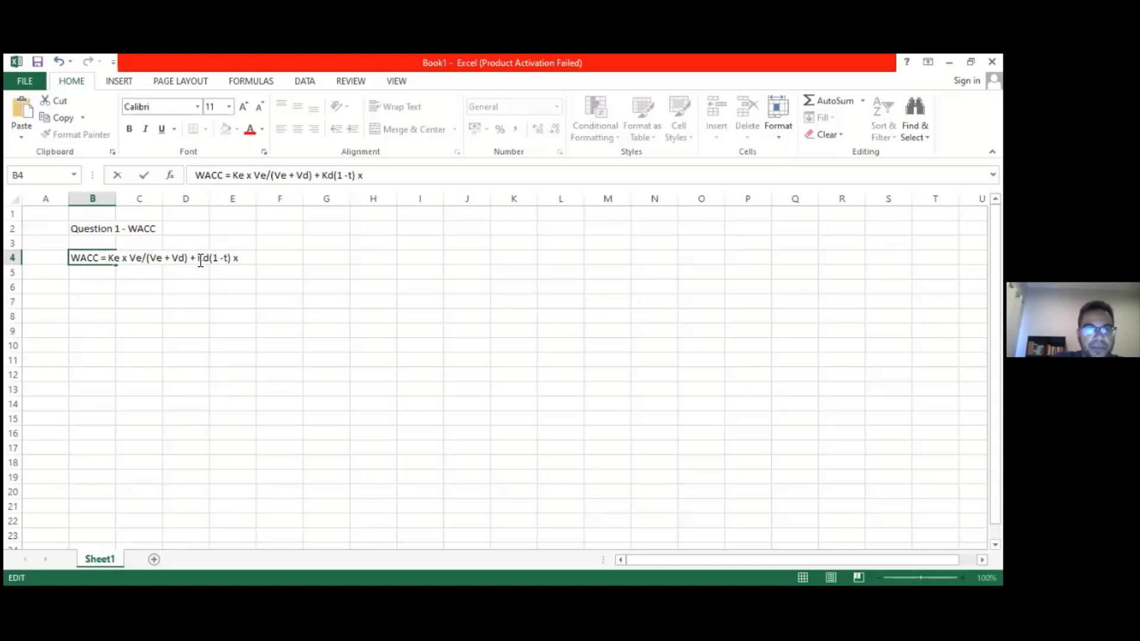
text( Vd/)
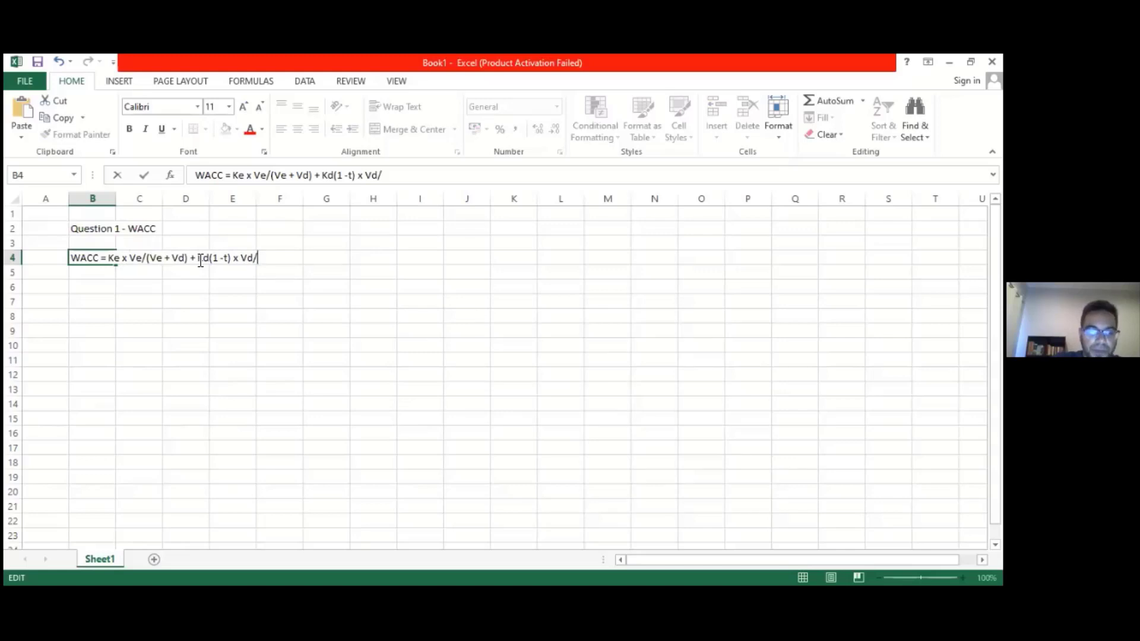
text((Ve)
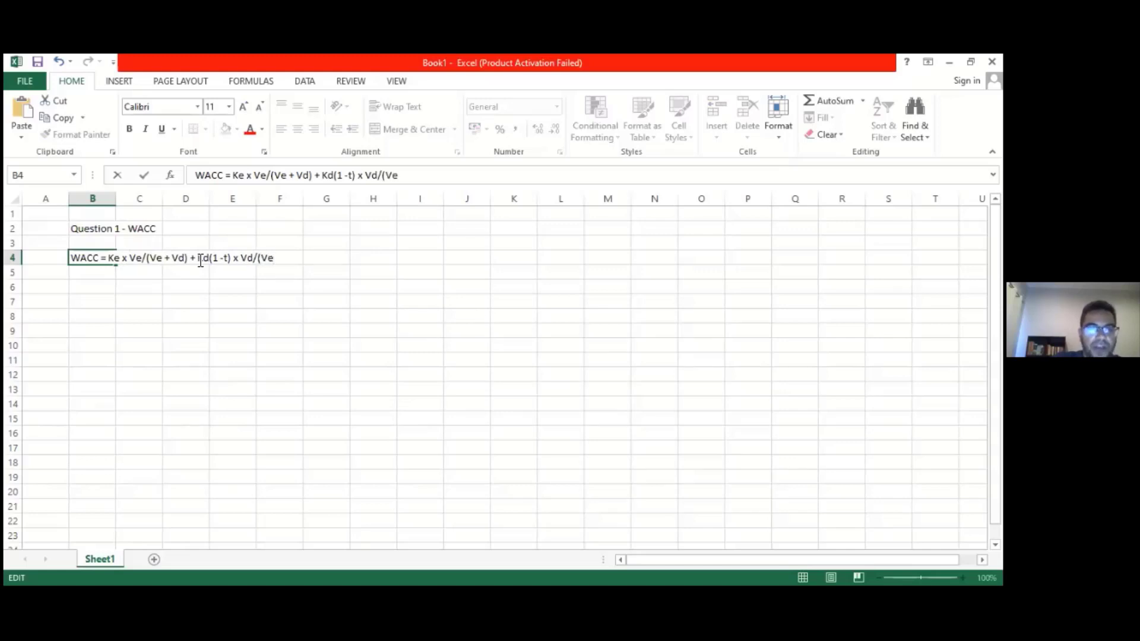
text( + Vd))
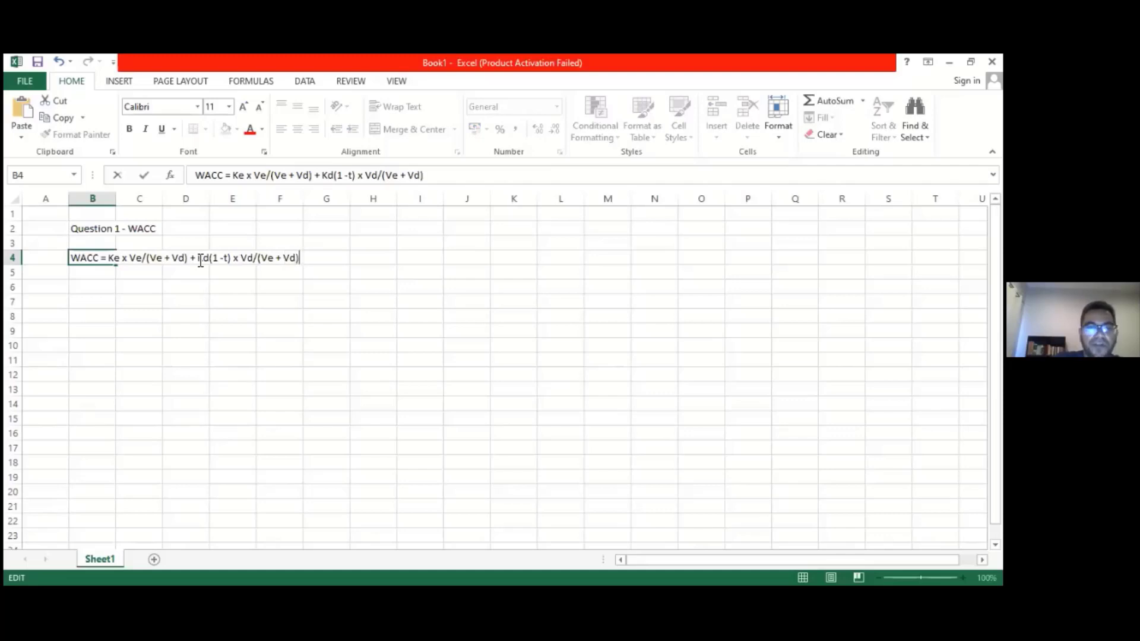
Enclose the equity term and the debt term of the B4 formula text each in square brackets and commit the entry.
click(234, 176)
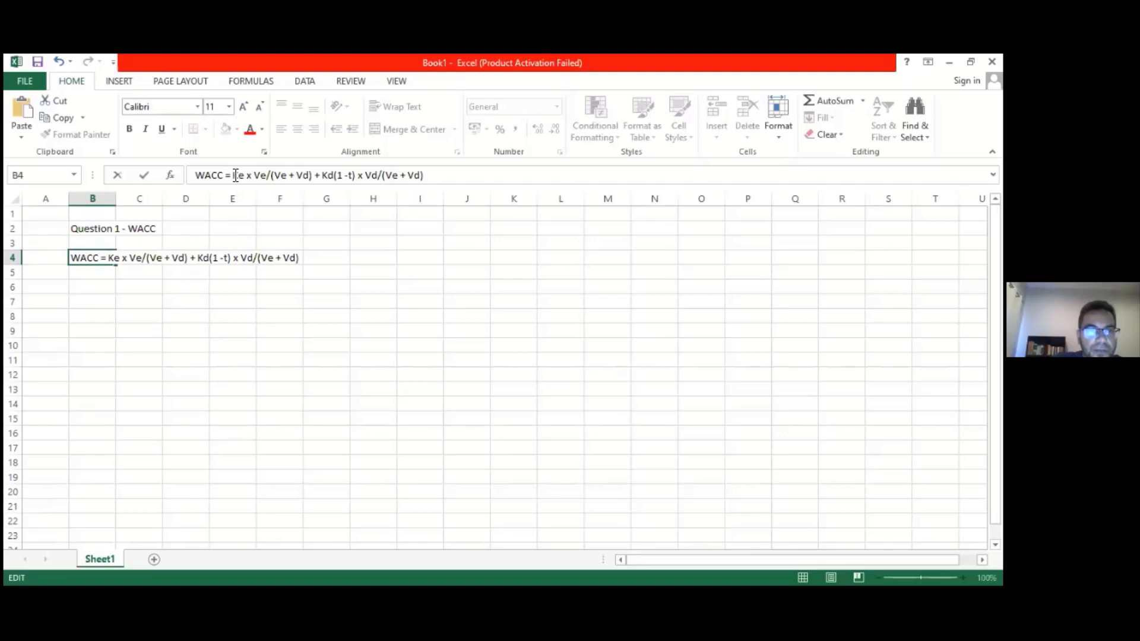
text([)
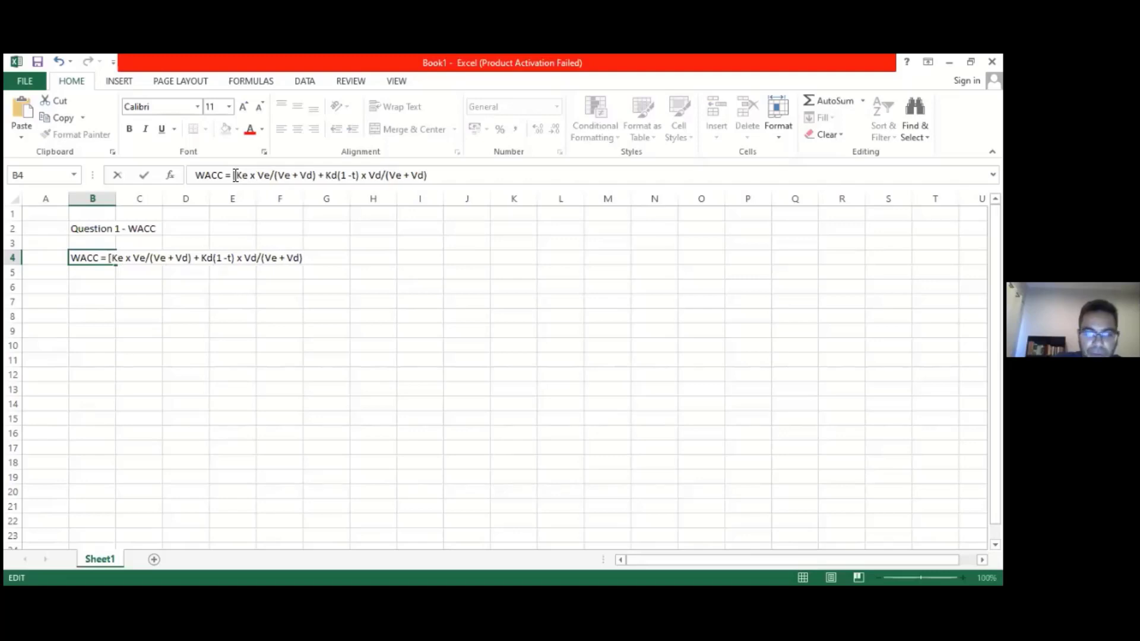
click(318, 176)
text(])
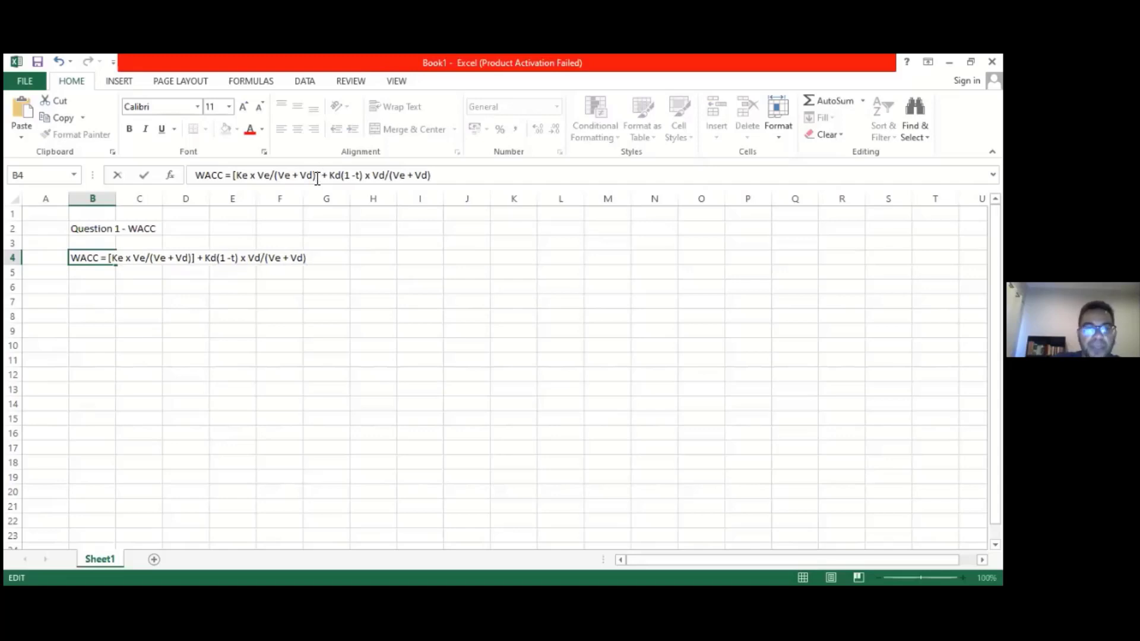
click(331, 177)
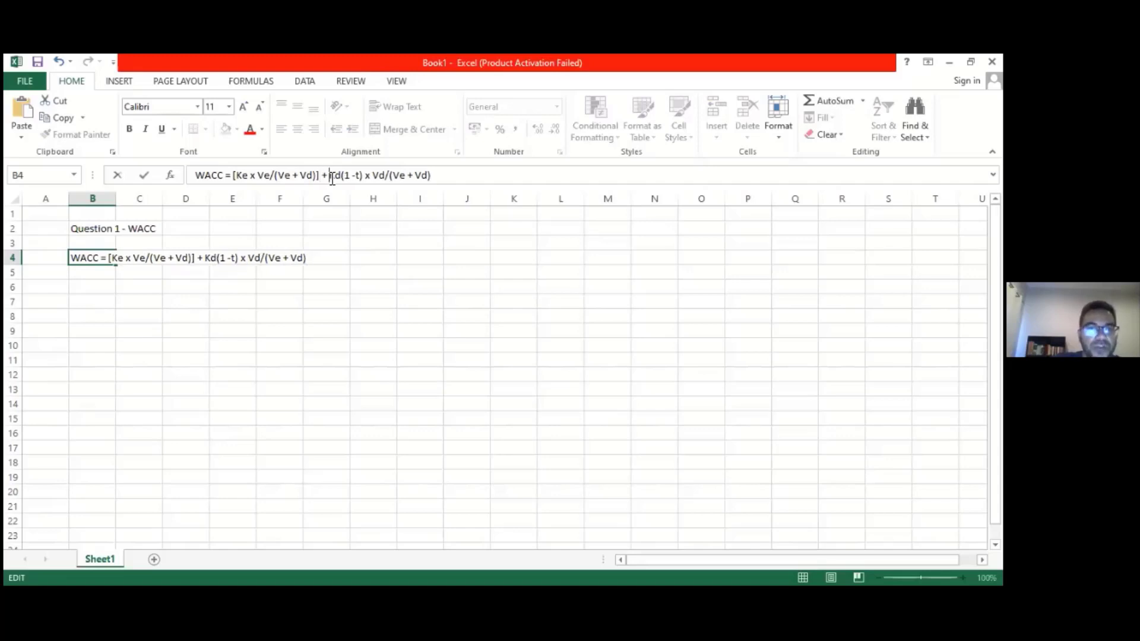
text([)
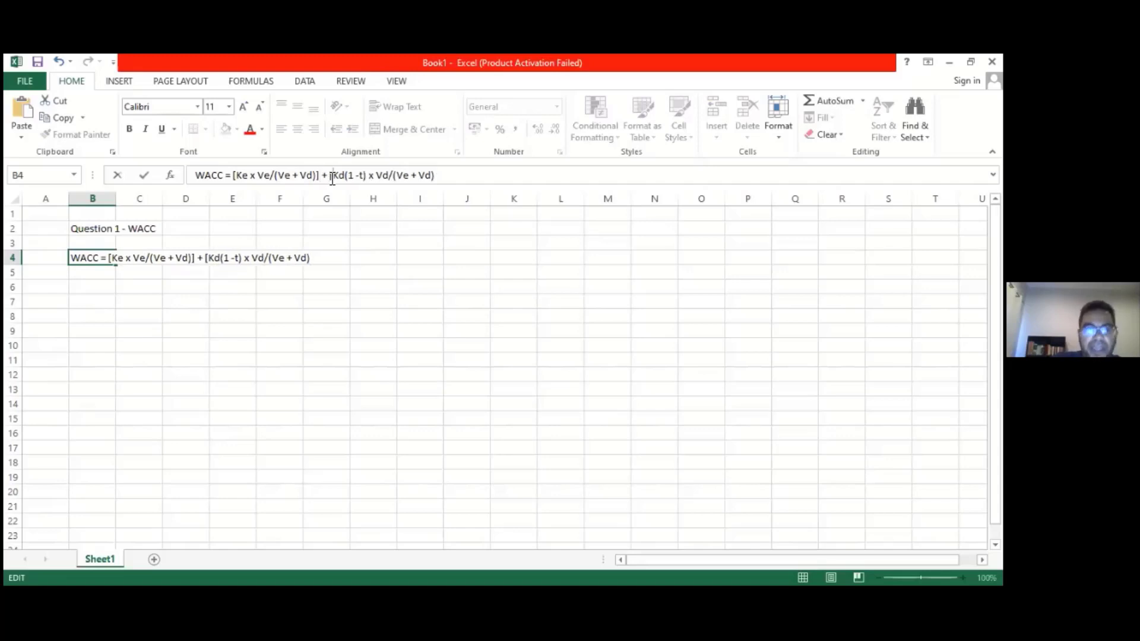
click(444, 178)
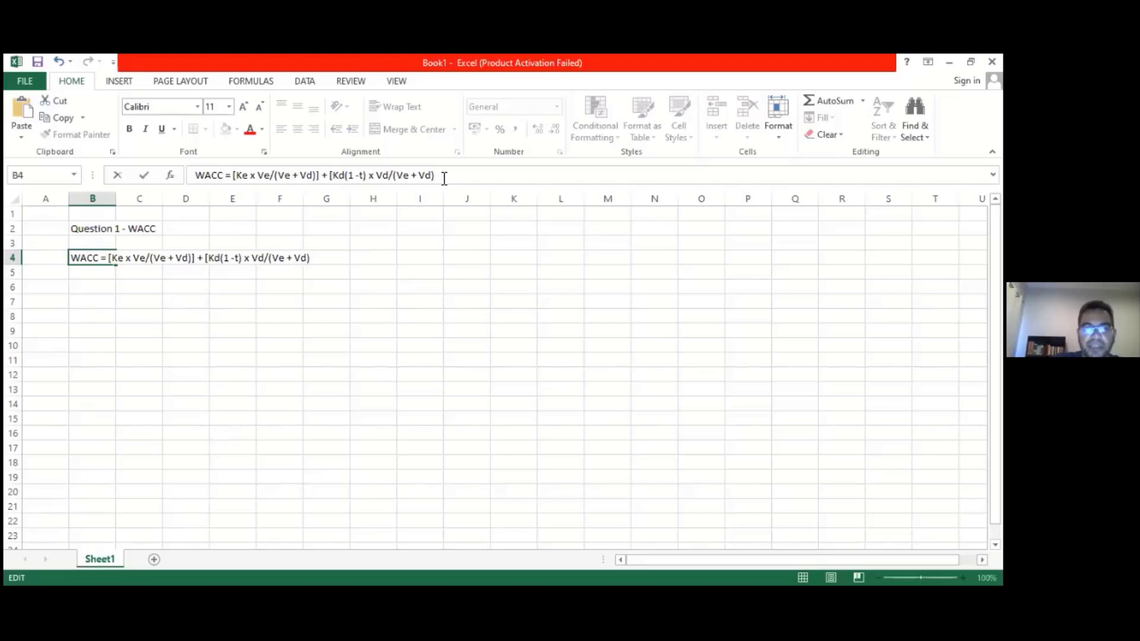
text(])
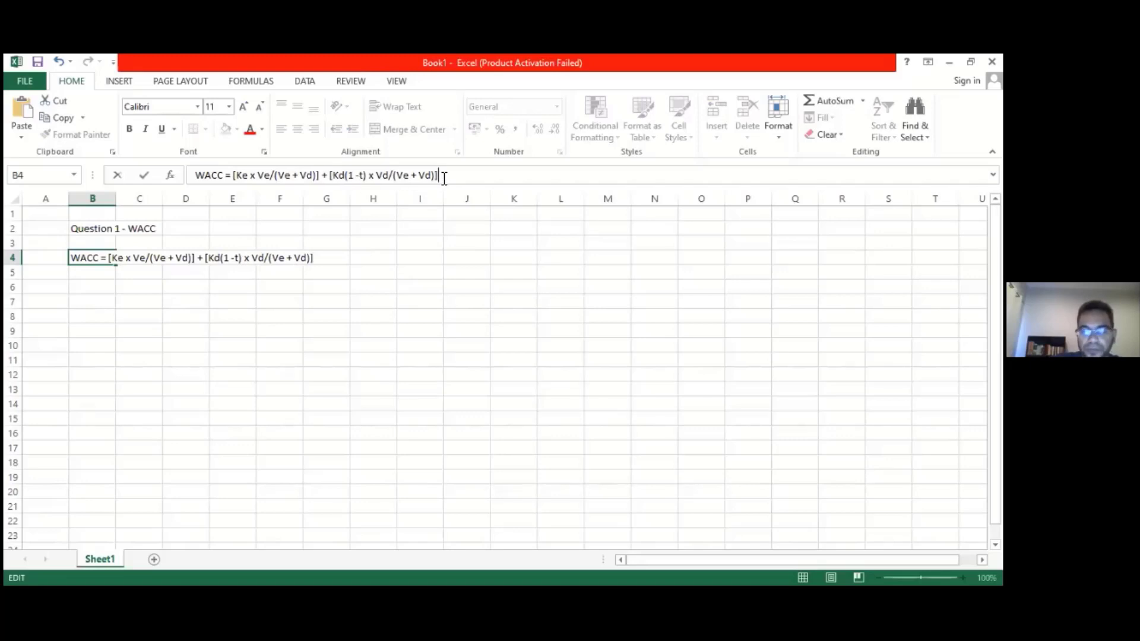
key(Return)
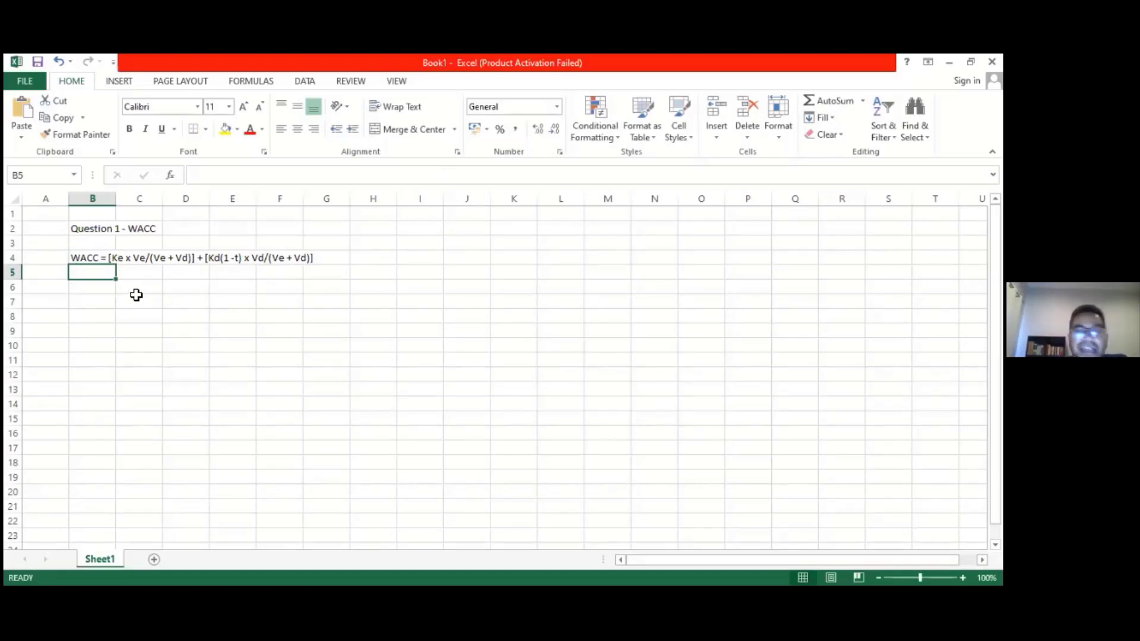
click(121, 258)
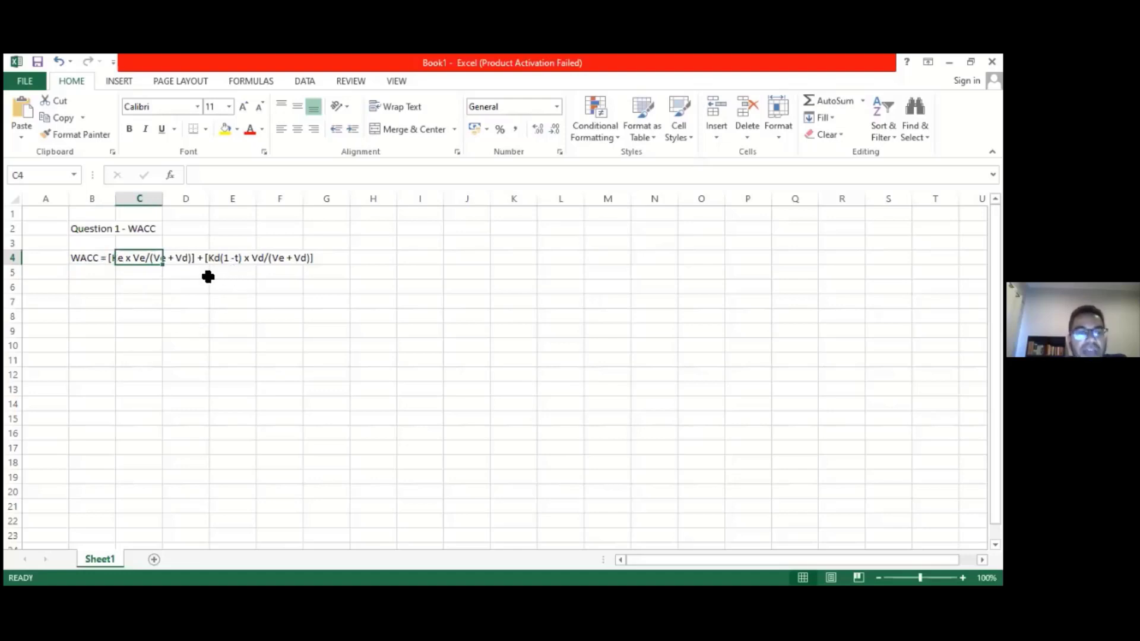
click(86, 261)
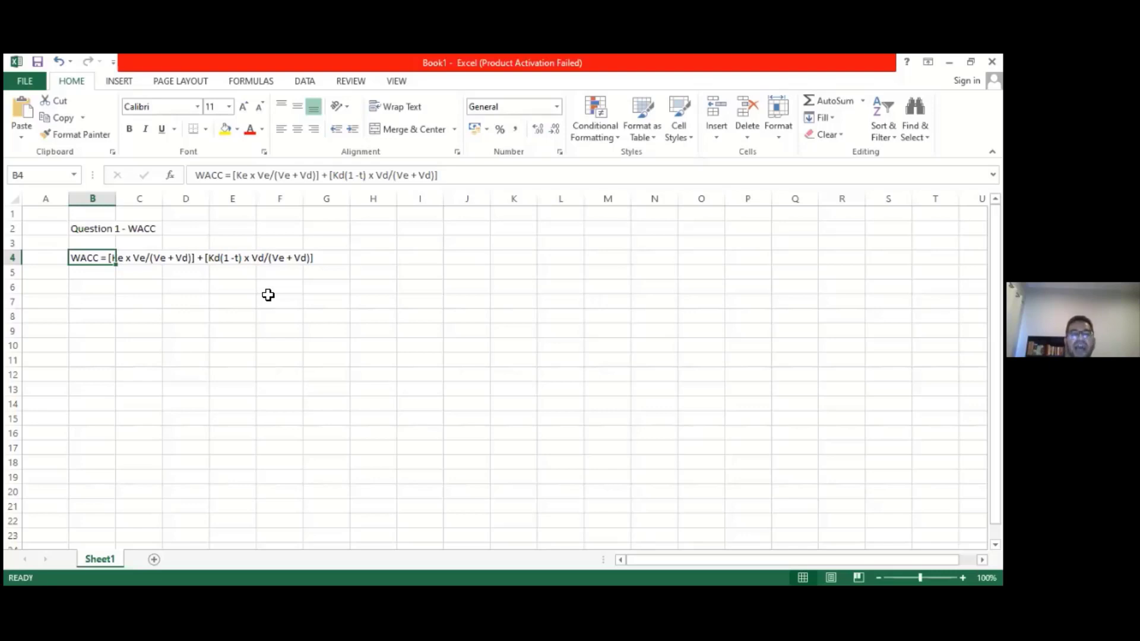
click(173, 302)
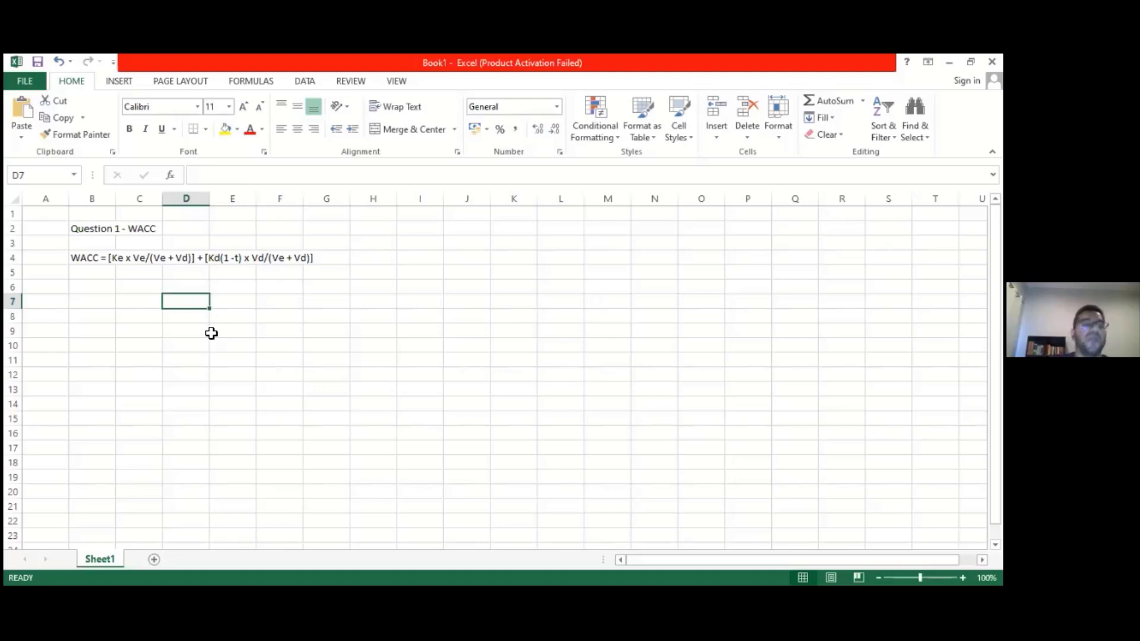
Enter the table header "Components of capital" in cell B6.
click(98, 285)
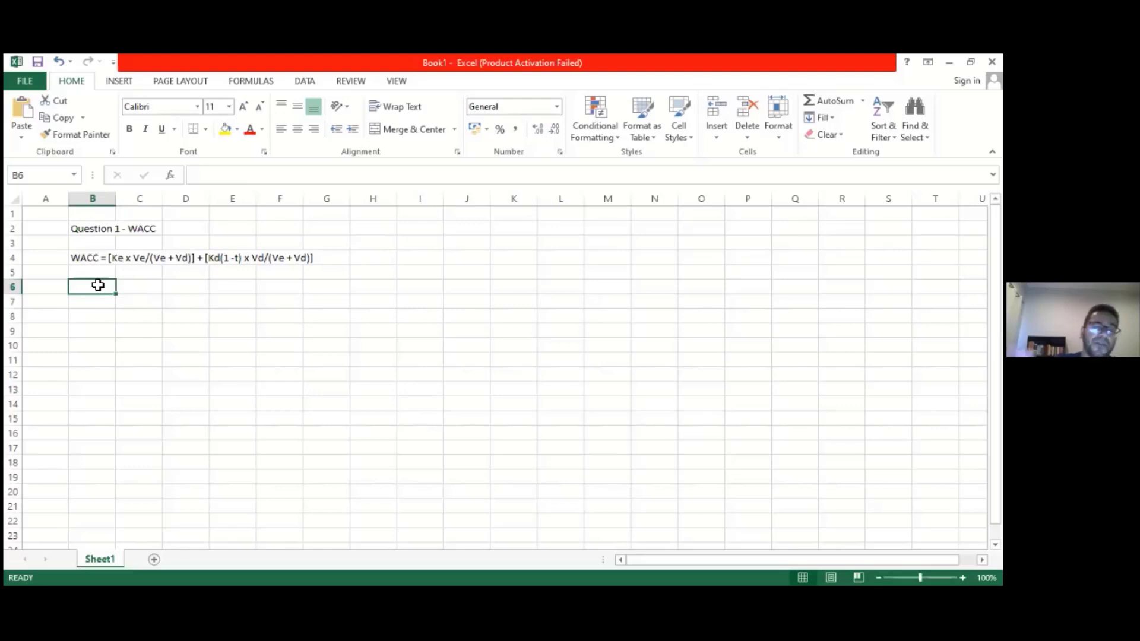
text(Cost)
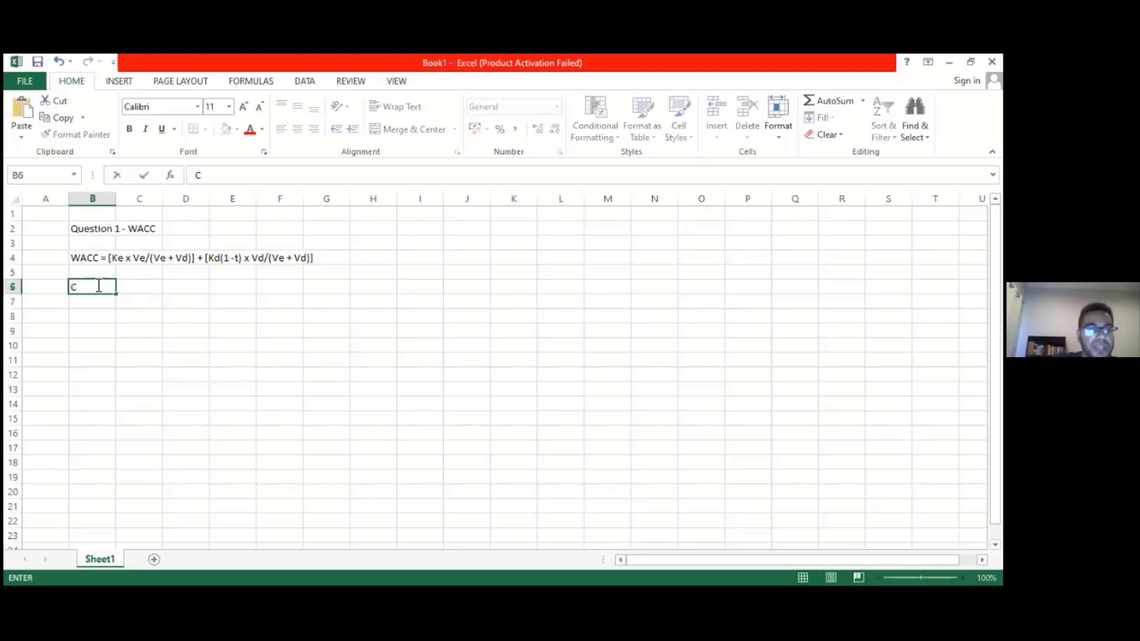
key(BackSpace)
key(BackSpace)
key(BackSpace)
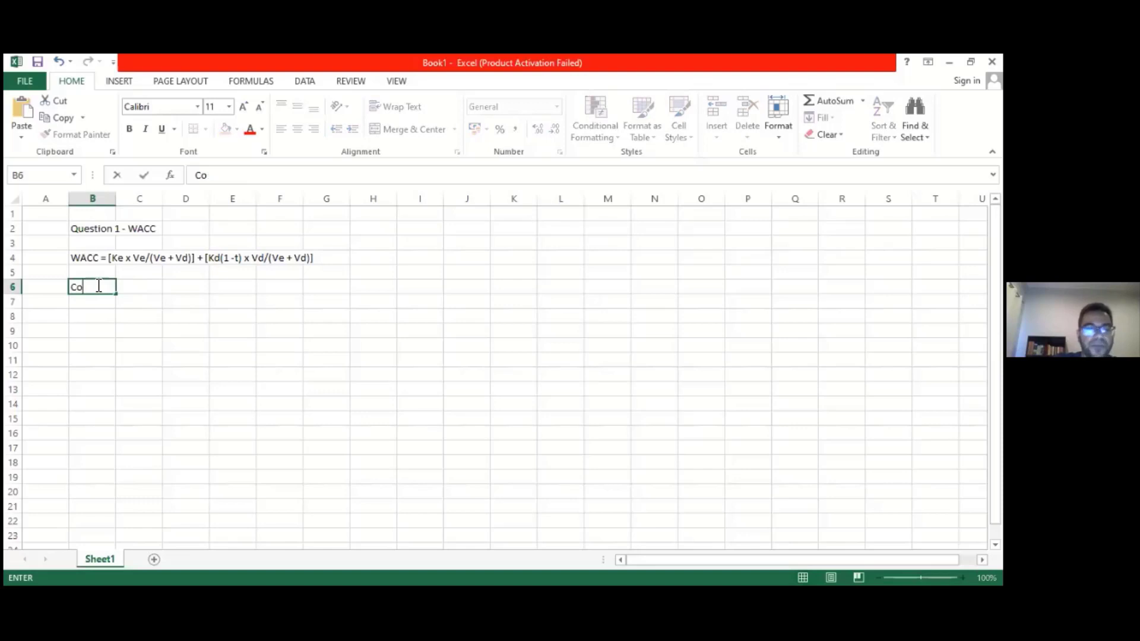
text(mpon)
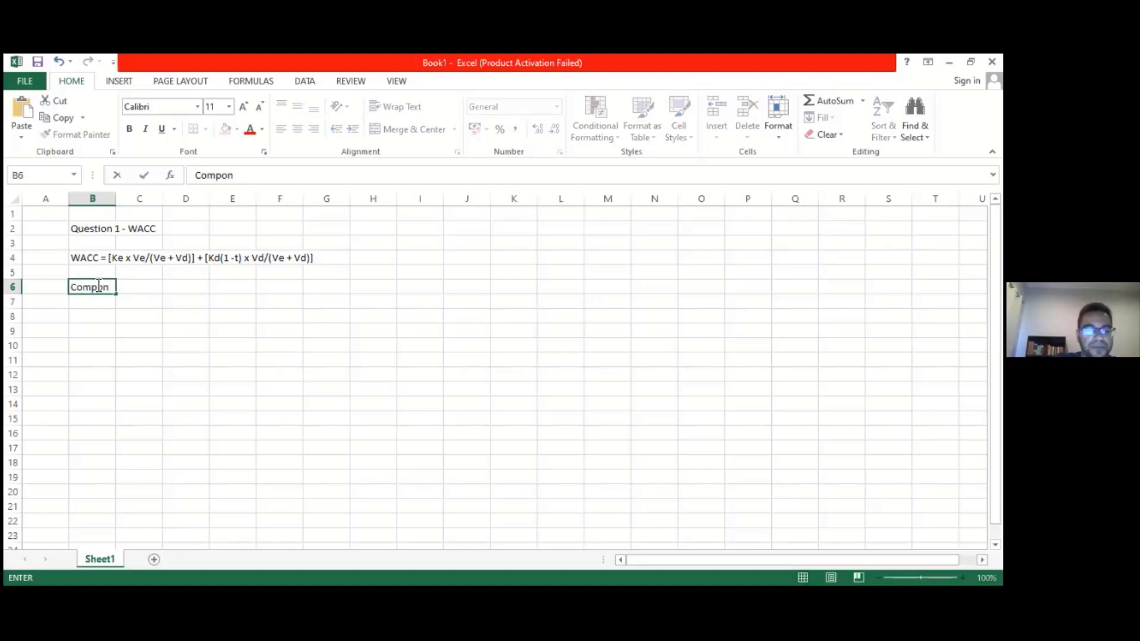
text(ents i)
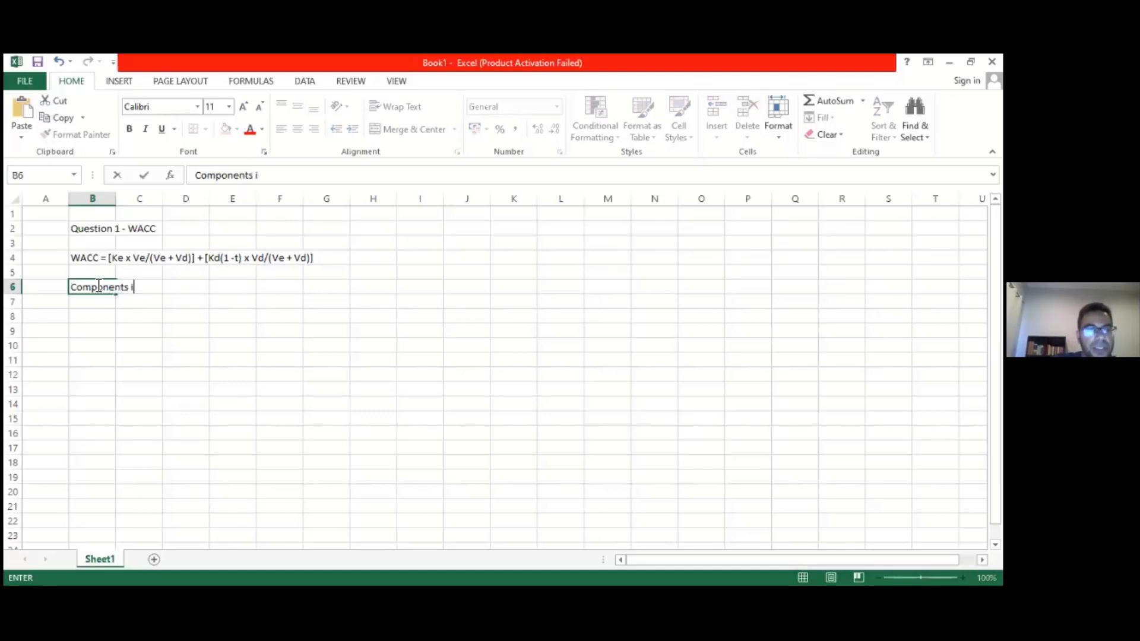
key(BackSpace)
text(of capital)
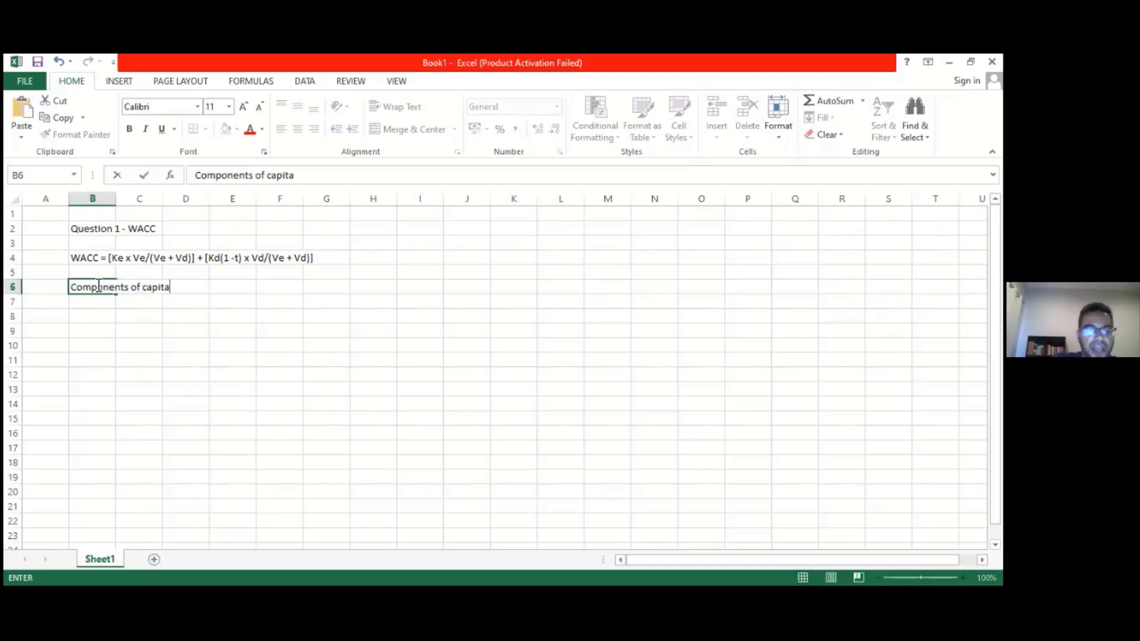
key(Tab)
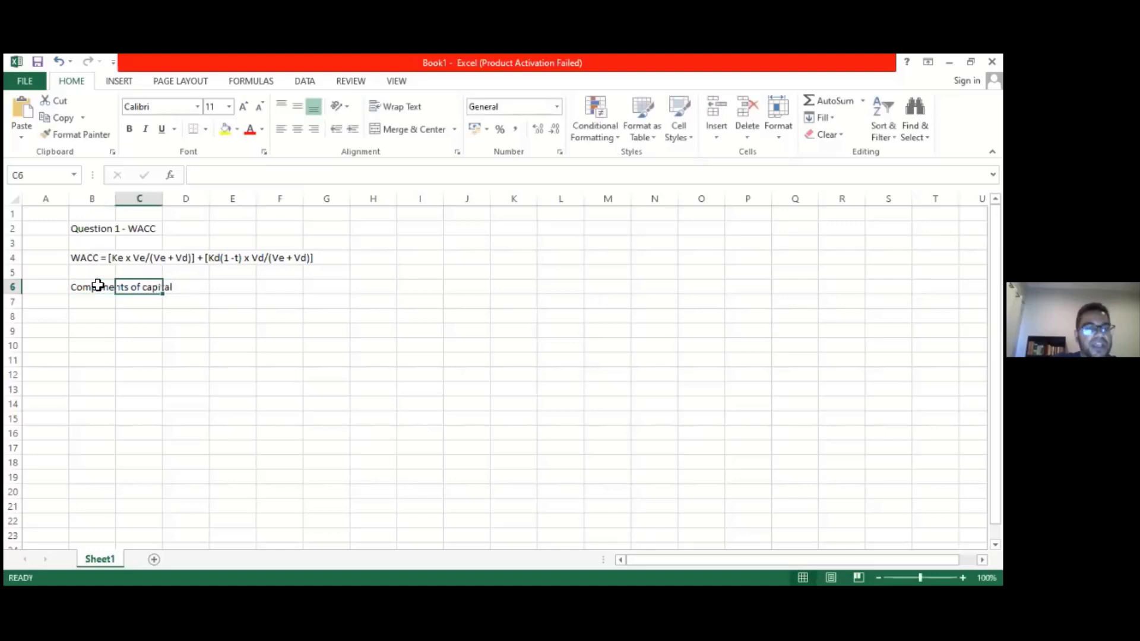
Enter the column header "Market Rates (after tax)" in cell C6.
text(Marke)
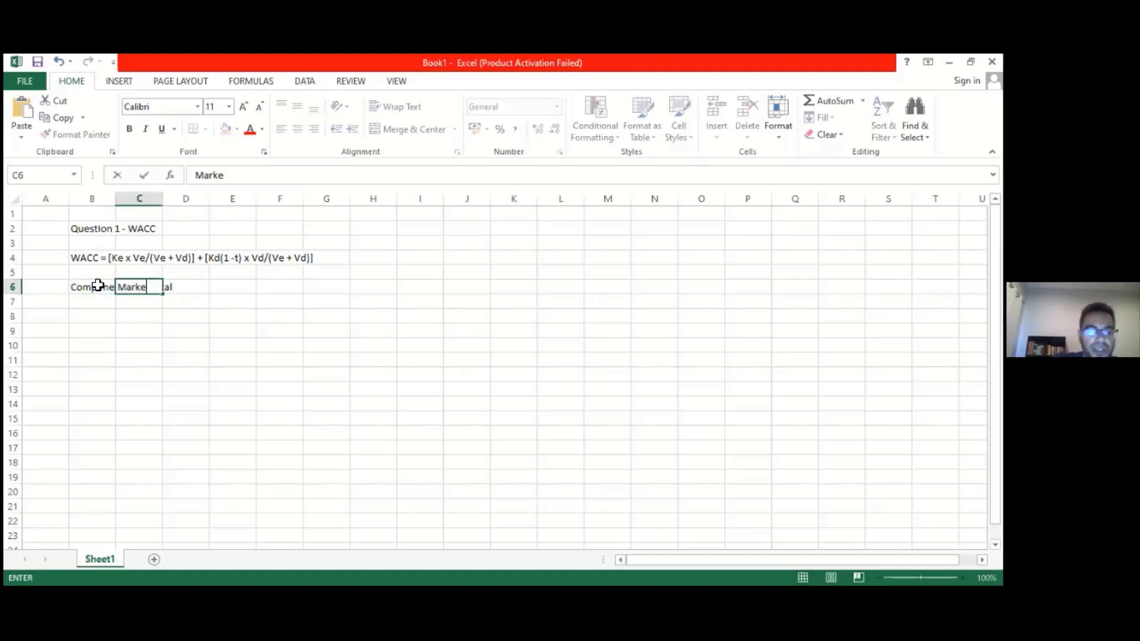
text(t r)
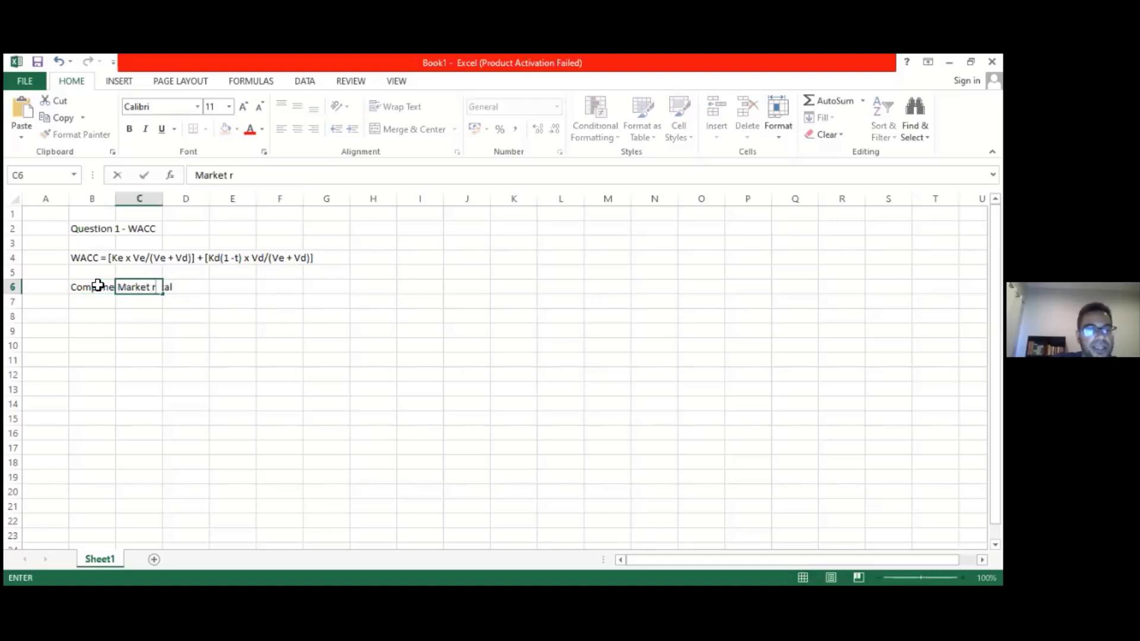
key(BackSpace)
text(Ra)
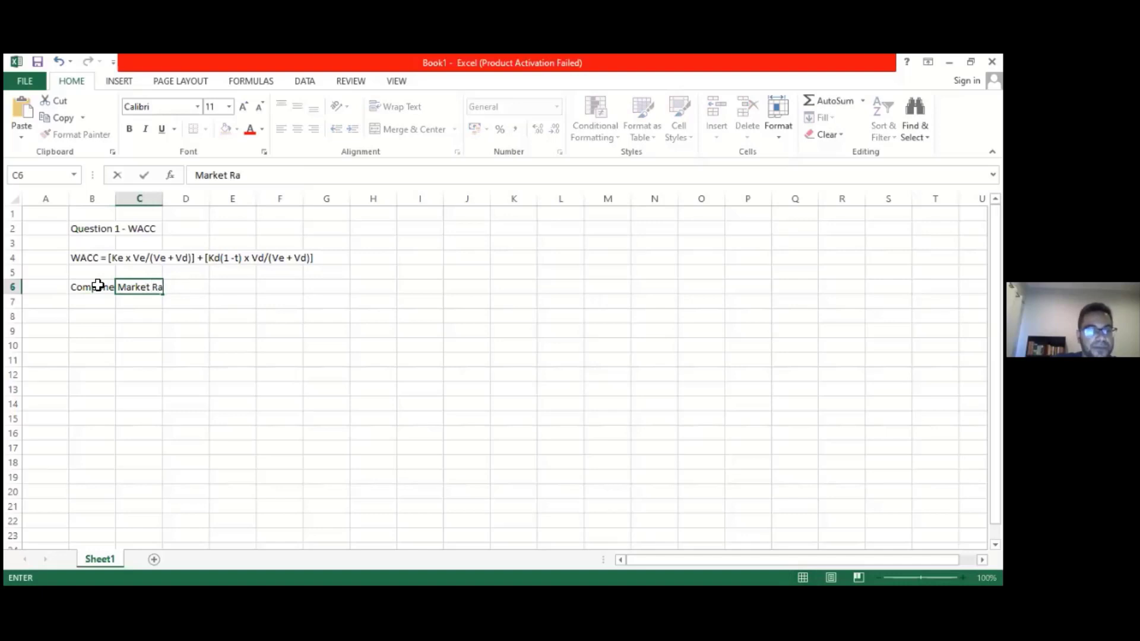
text(tes (a)
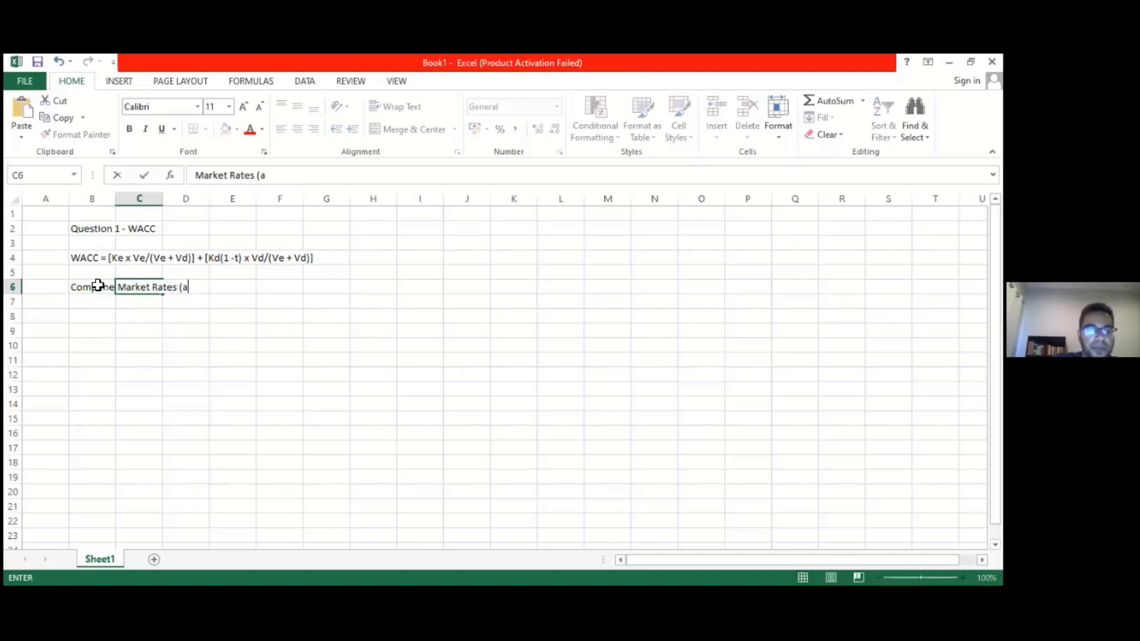
text(fter tax))
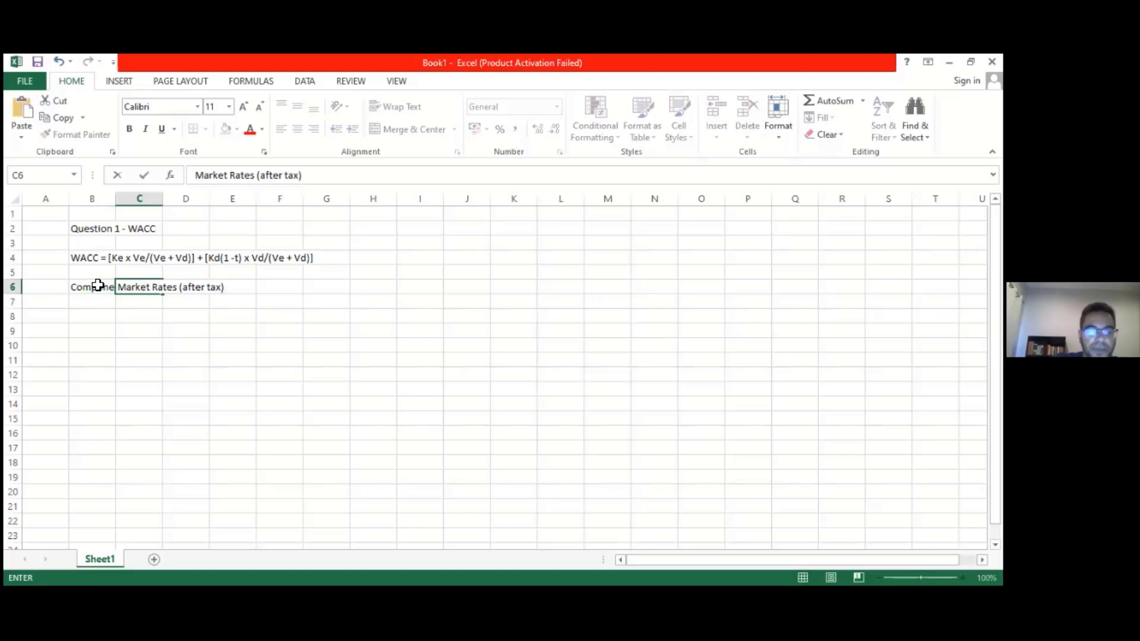
key(Tab)
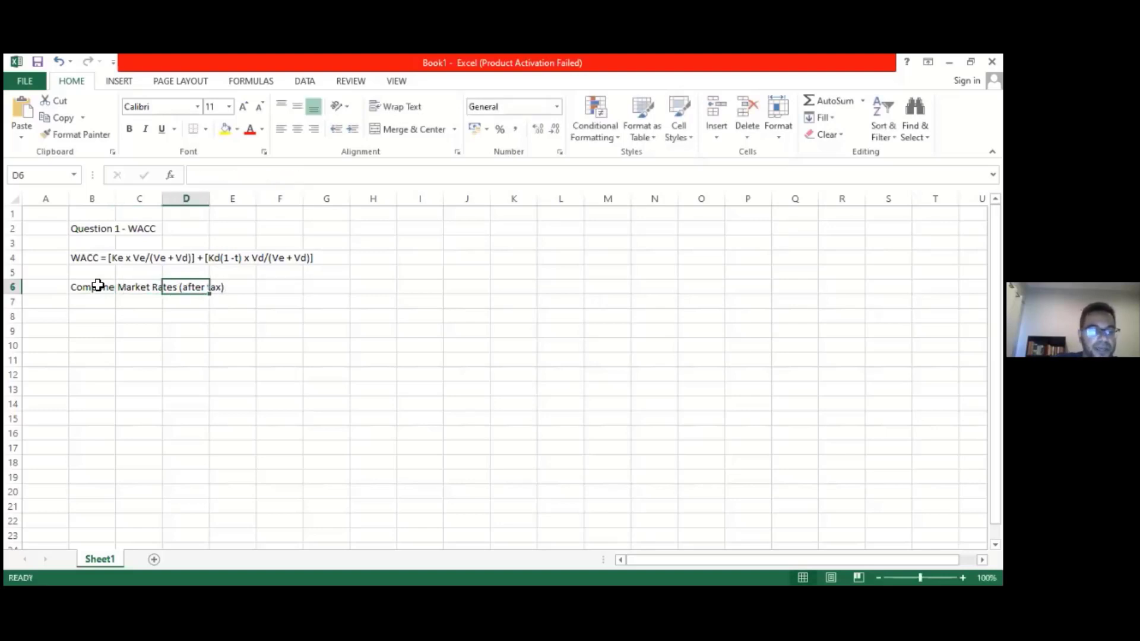
Enter the remaining column headers "Marrket Values", "Weightings" and "WACC" in cells D6, E6 and F6.
text(Marrket Values)
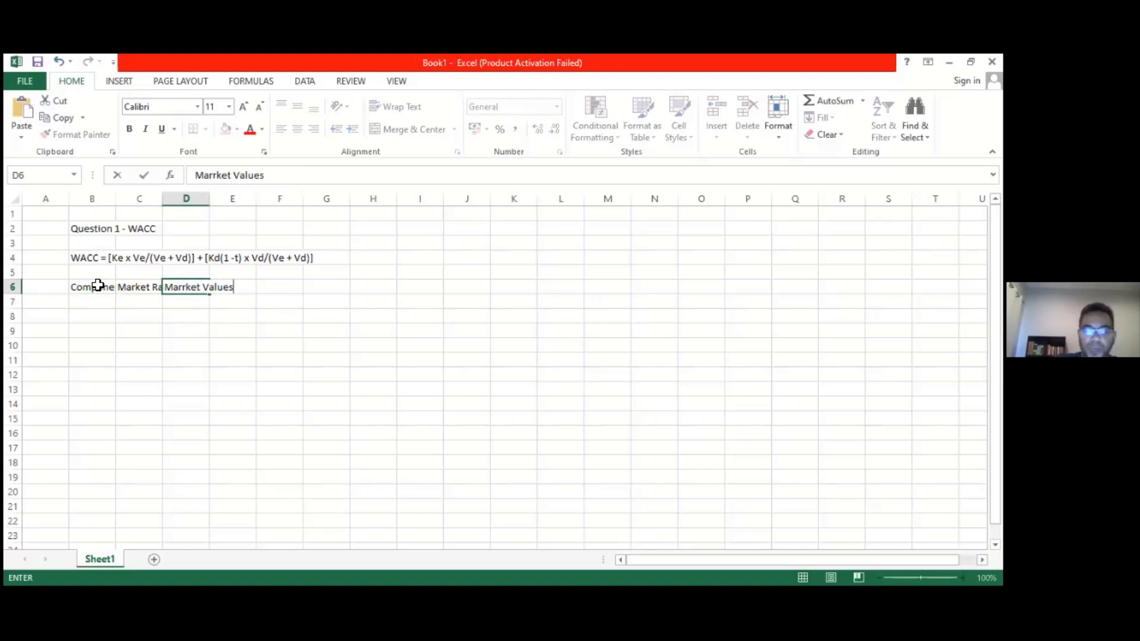
key(Tab)
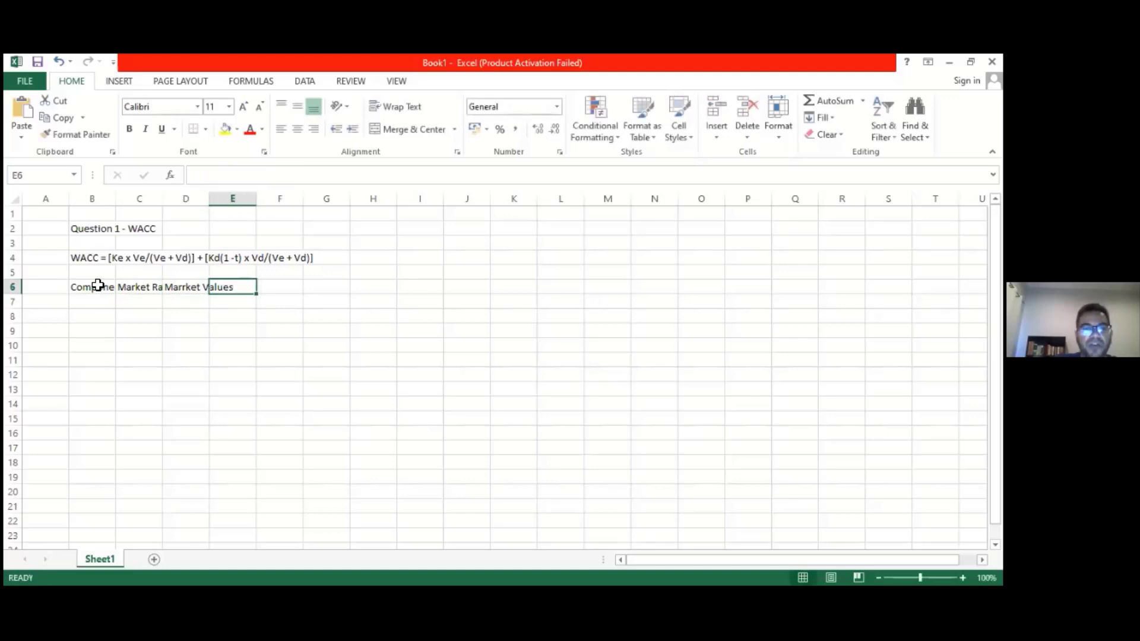
text(Weight)
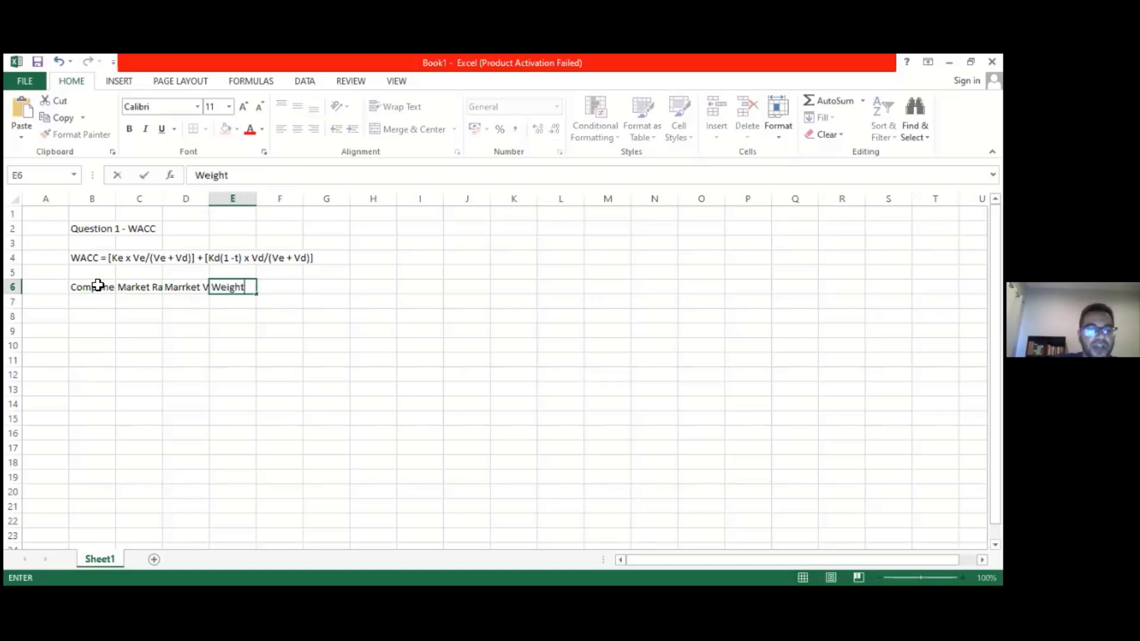
text(ings)
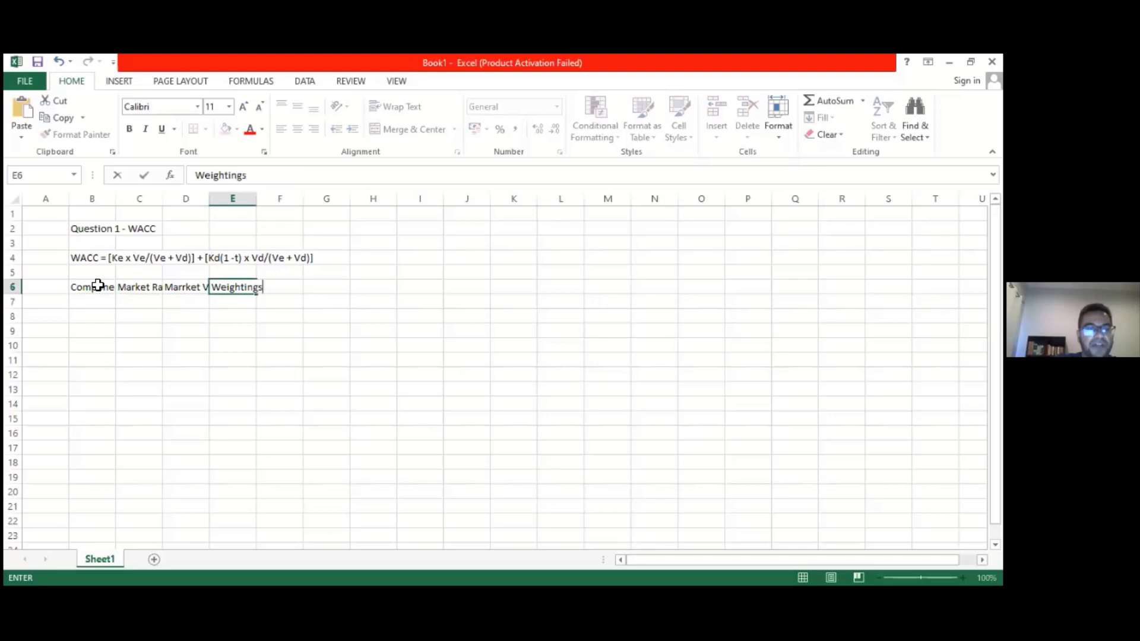
key(Tab)
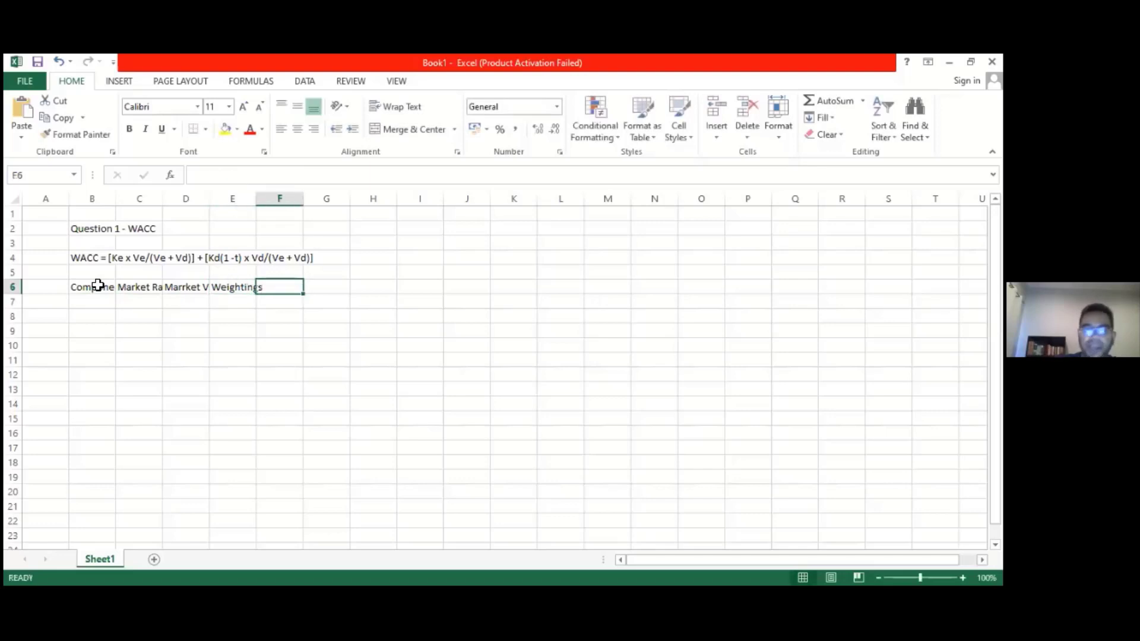
text(WACC)
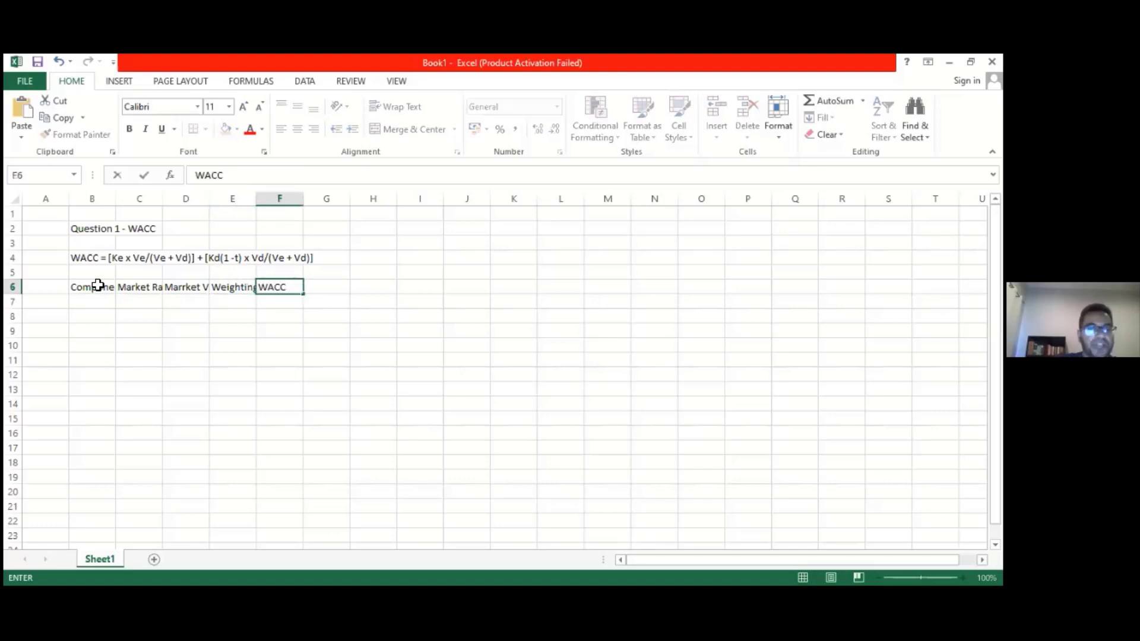
click(181, 375)
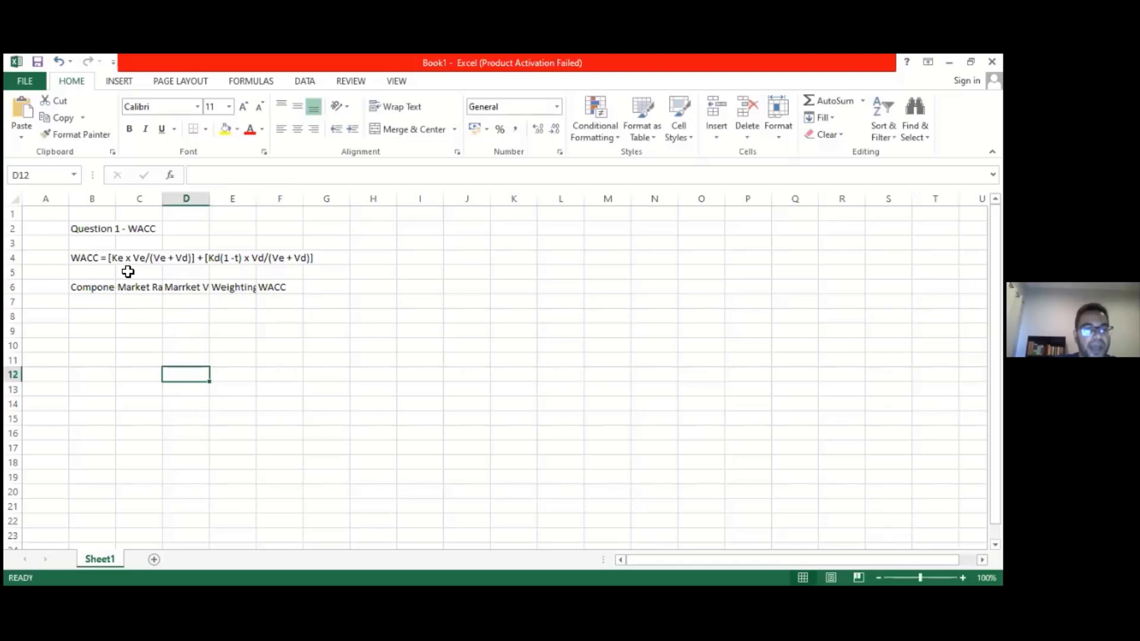
Align the contents of the whole worksheet to the middle vertically and to the left horizontally.
click(16, 198)
click(296, 106)
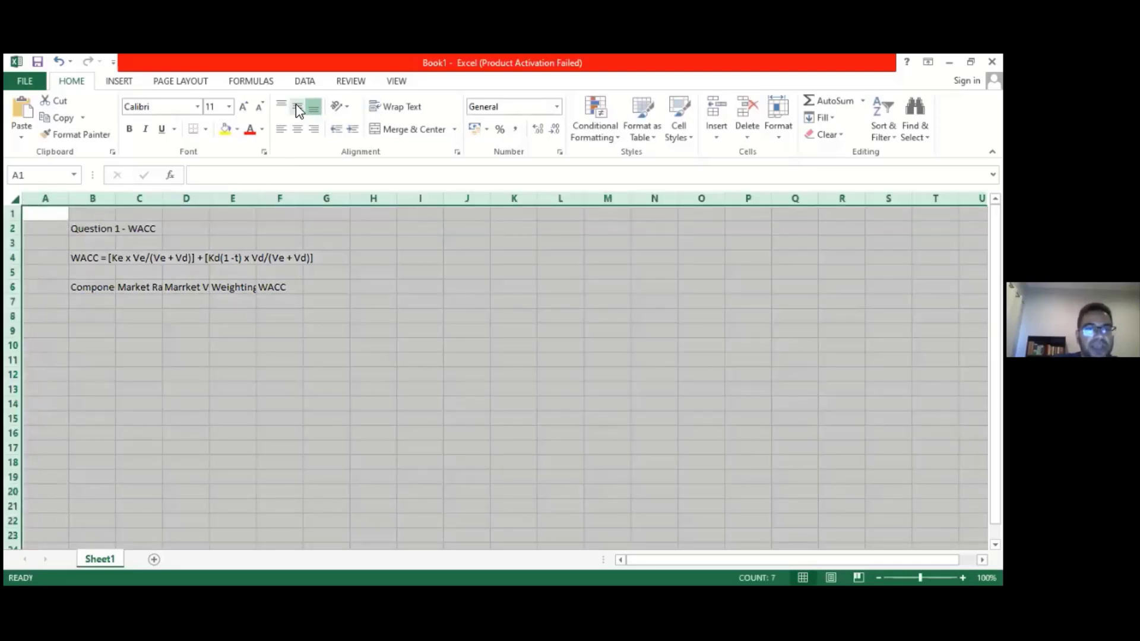
click(282, 130)
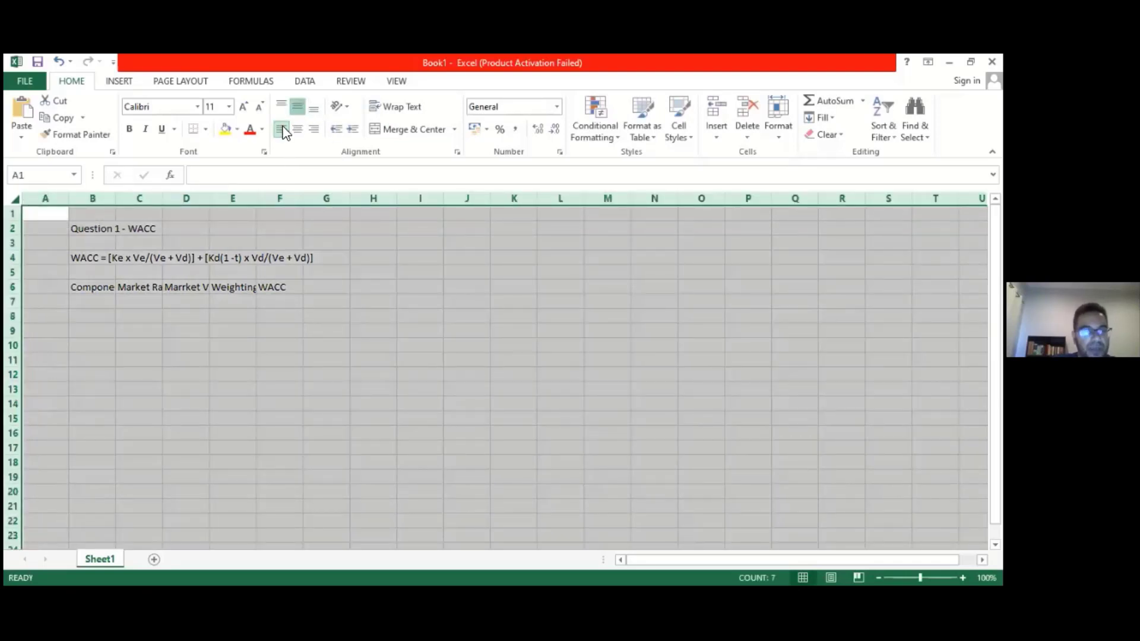
click(216, 343)
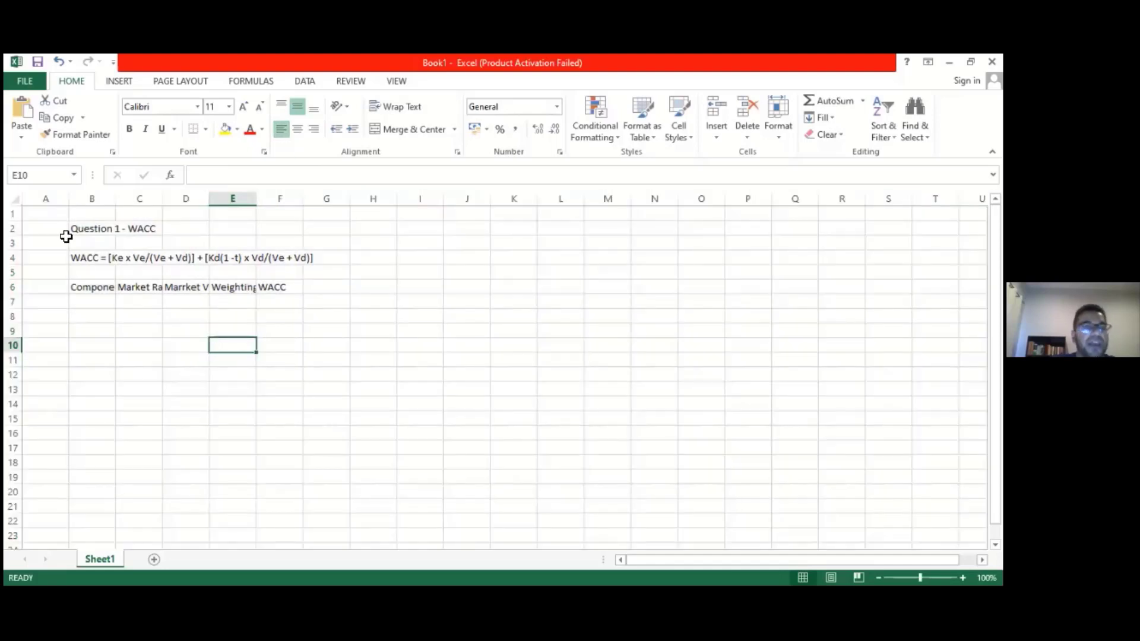
Widen all worksheet columns evenly to make room for the row 6 headers, and narrow column A.
click(15, 199)
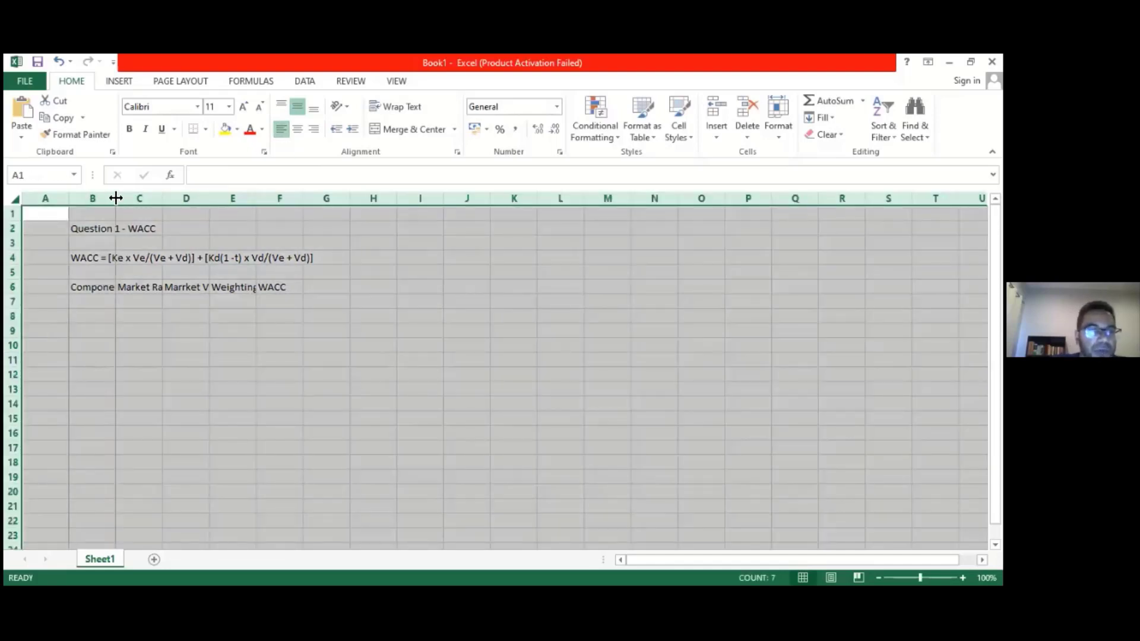
drag(116, 198, 124, 197)
drag(130, 201, 155, 202)
click(92, 199)
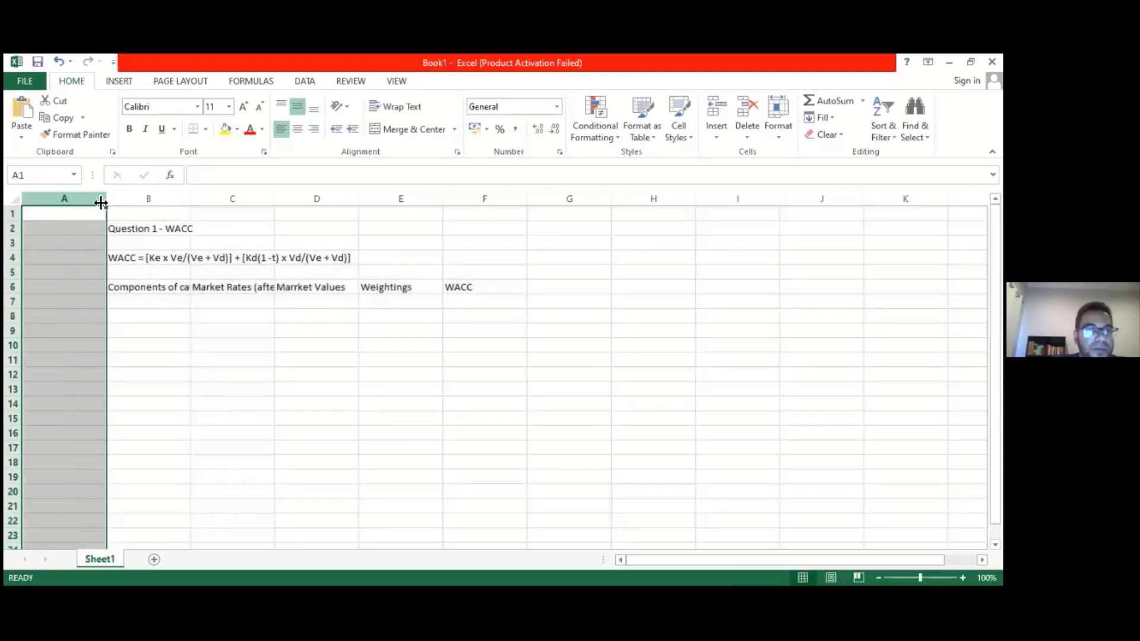
drag(107, 202, 56, 203)
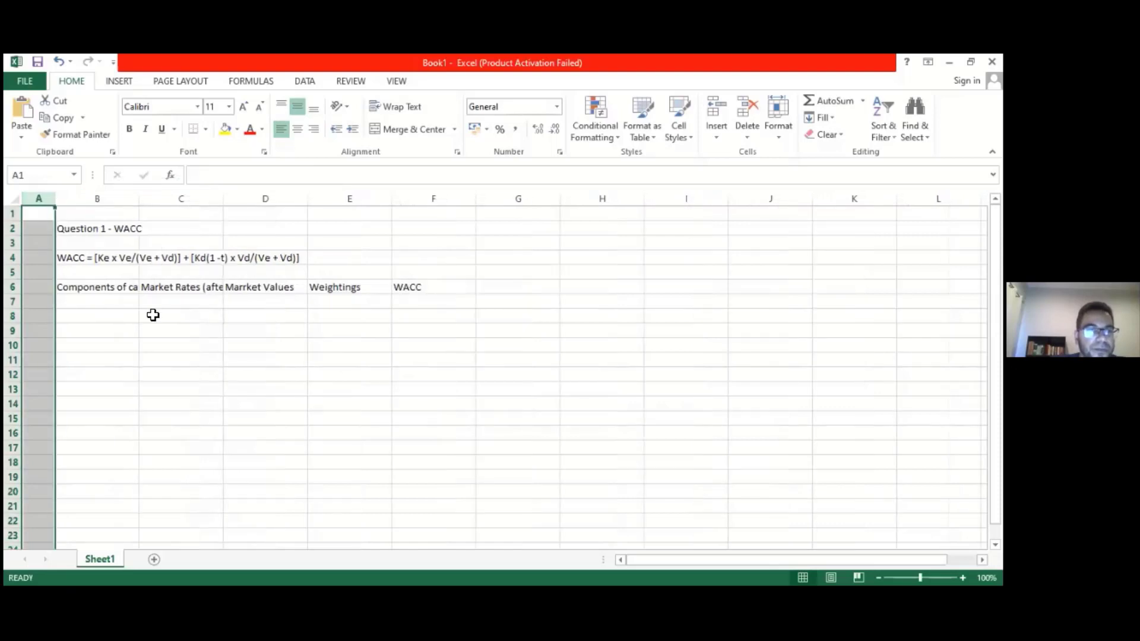
Centre the headers in B6:F6 horizontally, wrap their text and make them bold.
click(152, 313)
drag(102, 286, 406, 283)
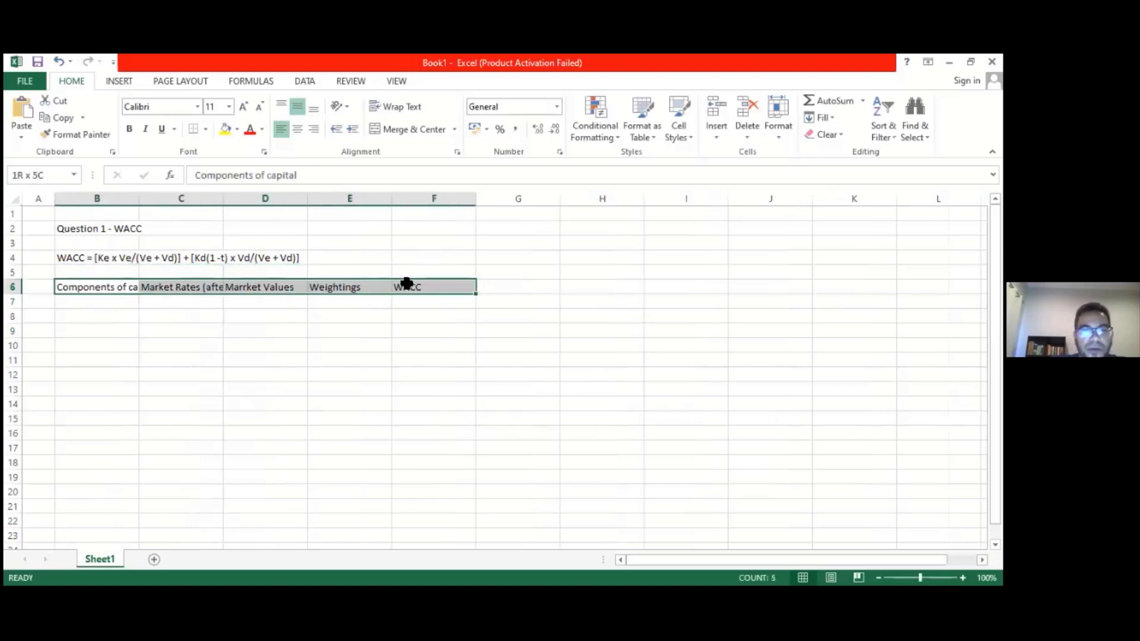
click(297, 129)
click(398, 107)
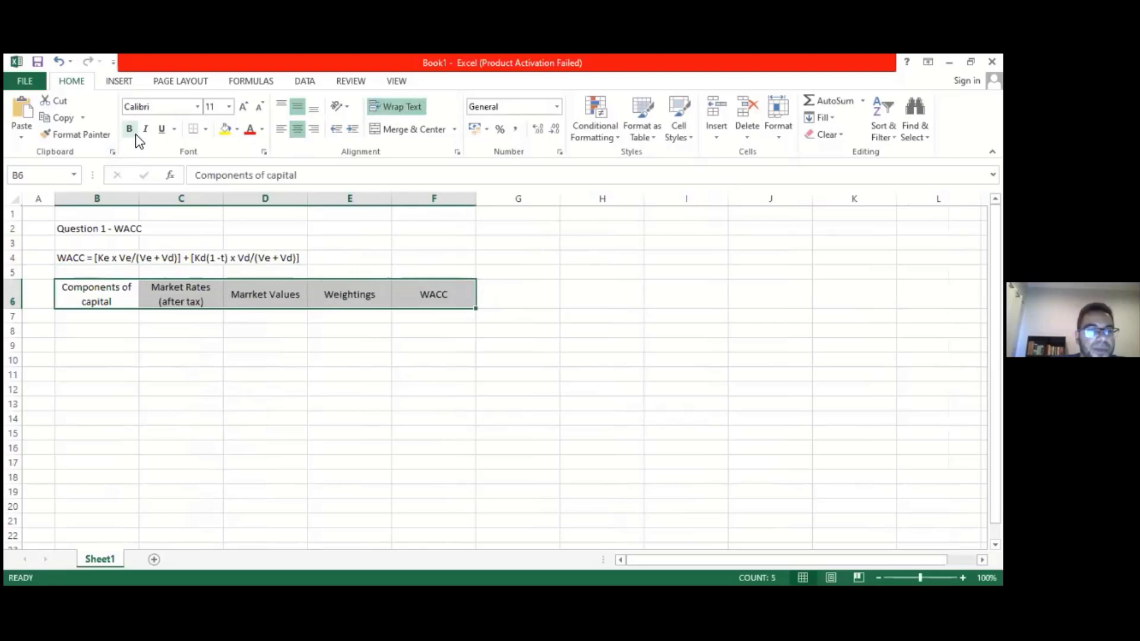
key(ctrl+b)
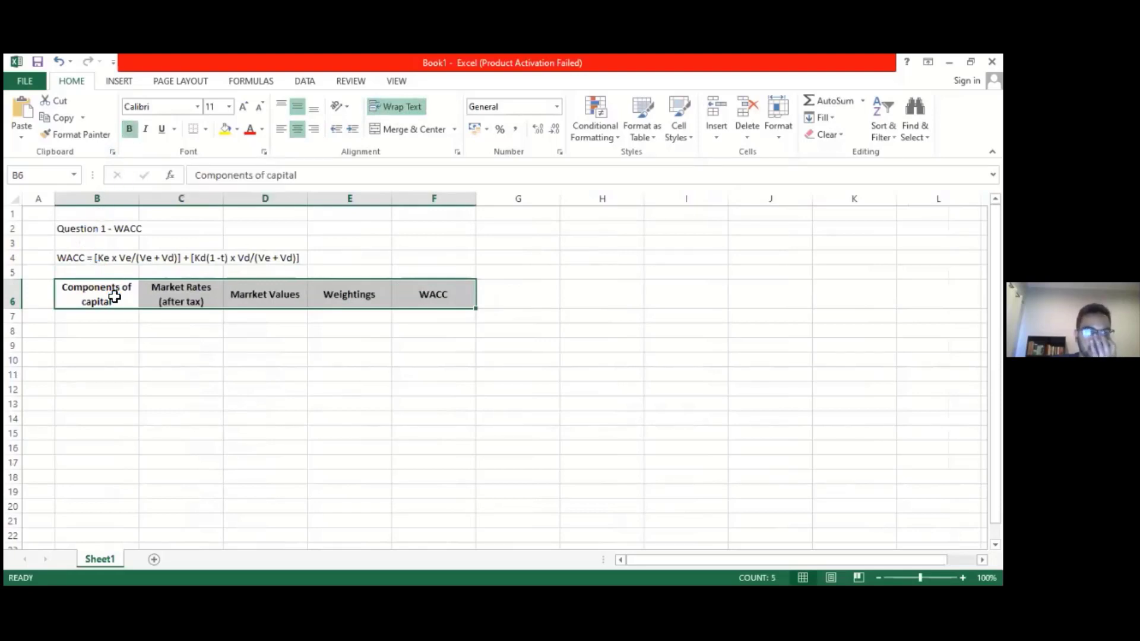
Change the header in C6 to "Market rates (after tax)" with a lowercase "r".
click(191, 286)
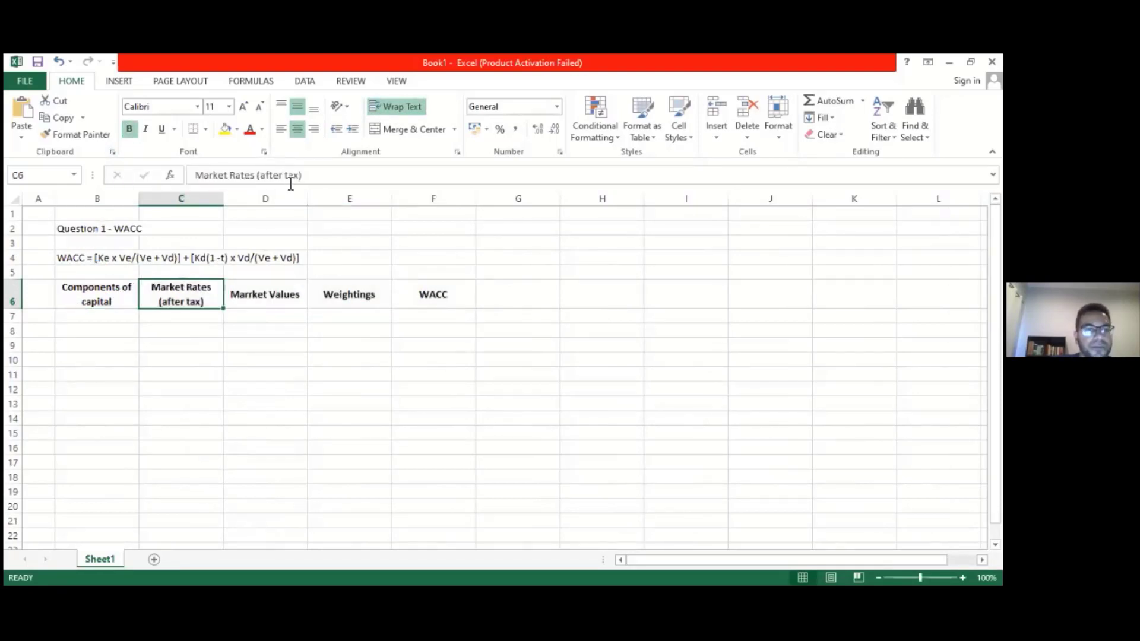
click(238, 175)
key(BackSpace)
text(r)
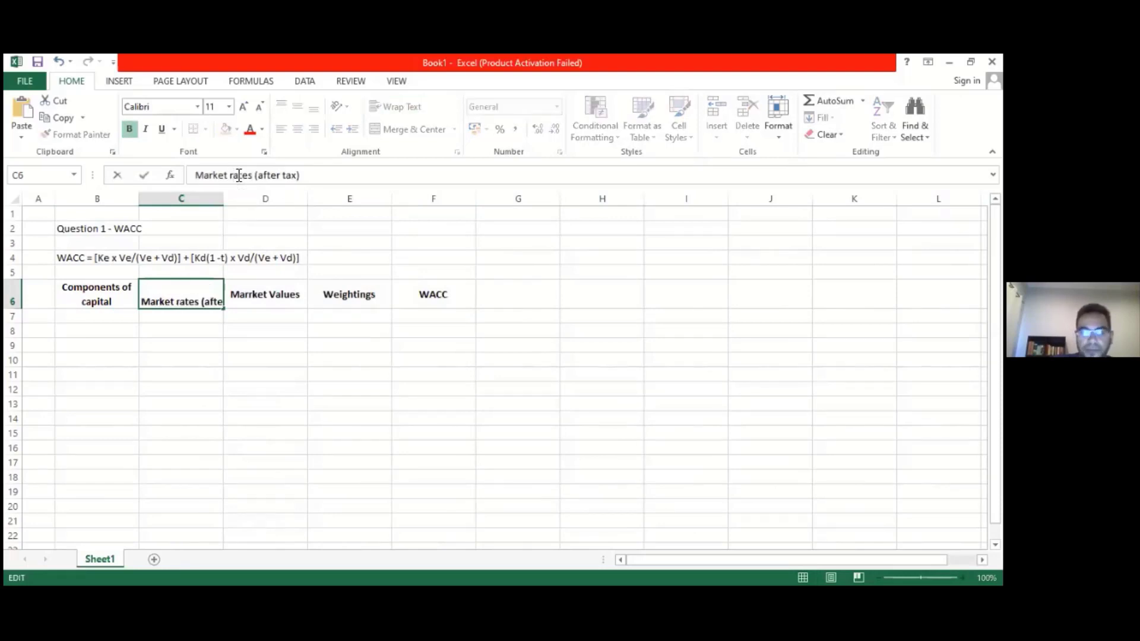
click(252, 291)
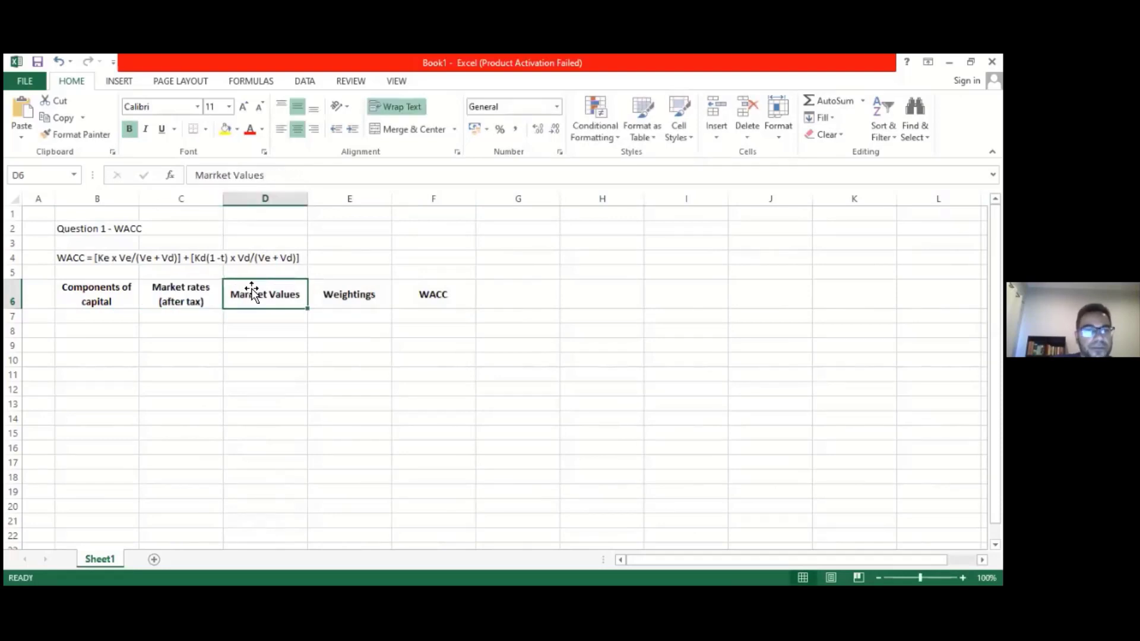
Change the capital "V" in the D6 header to lowercase so its second word reads "values".
click(241, 175)
key(BackSpace)
text(v)
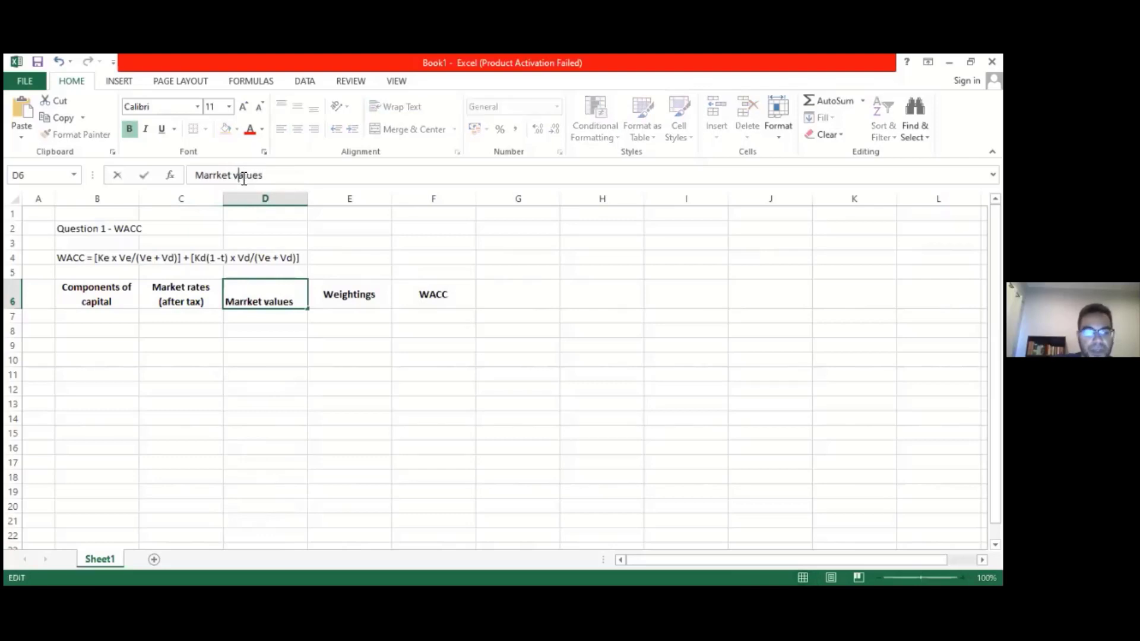
key(Return)
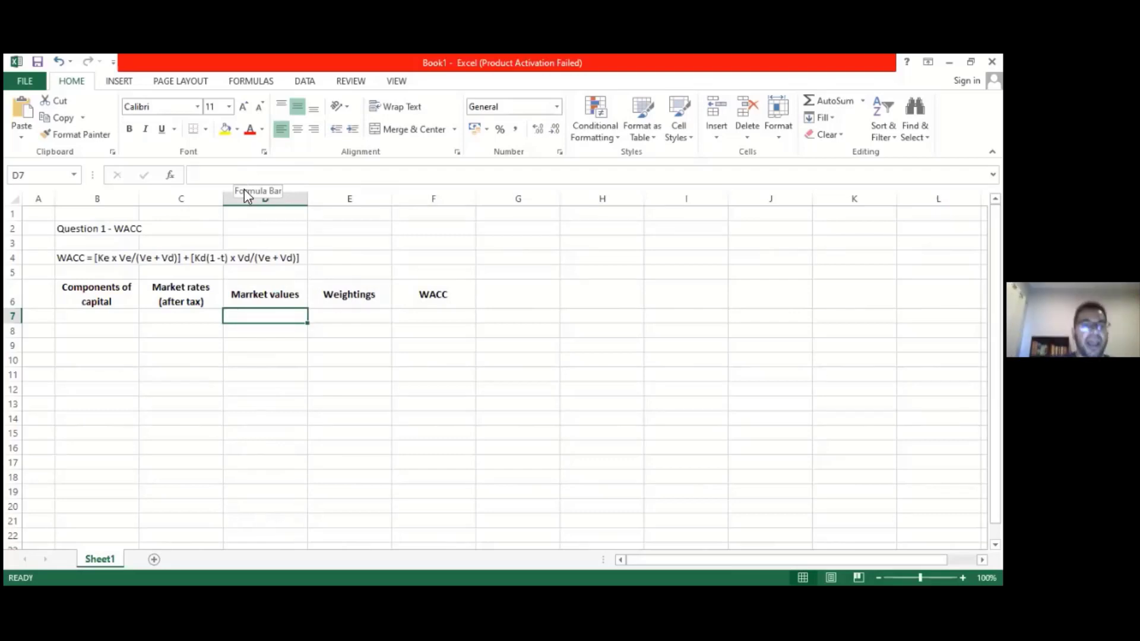
Label the columns in row 7: "A" in C7, "B" in E7 and "C = A x B" in F7.
click(188, 317)
text(A)
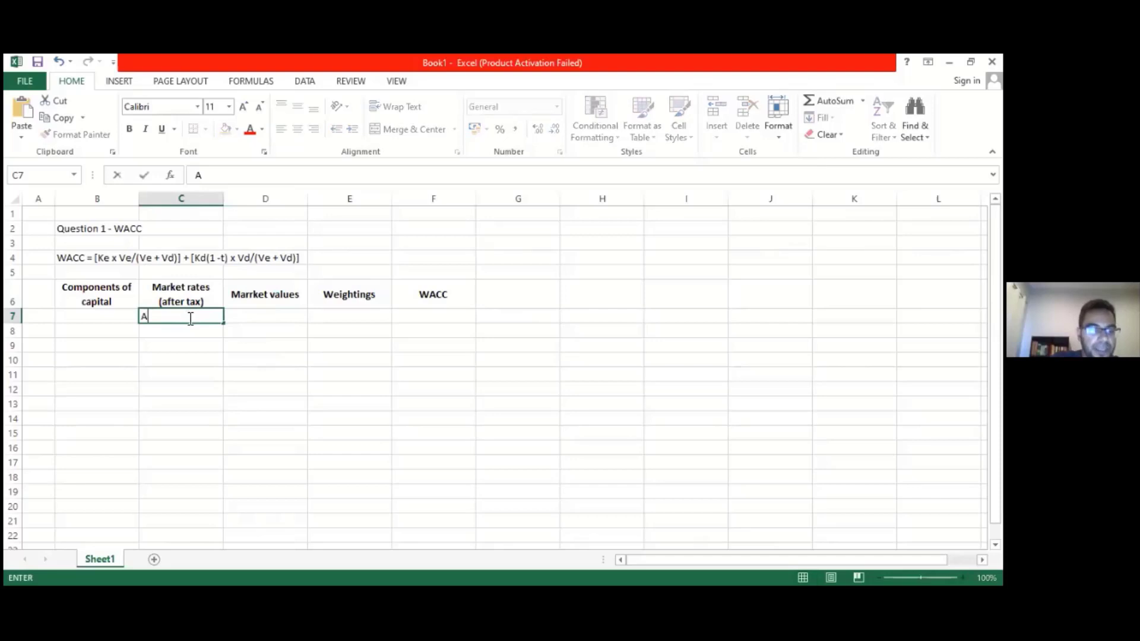
key(Tab)
key(Tab)
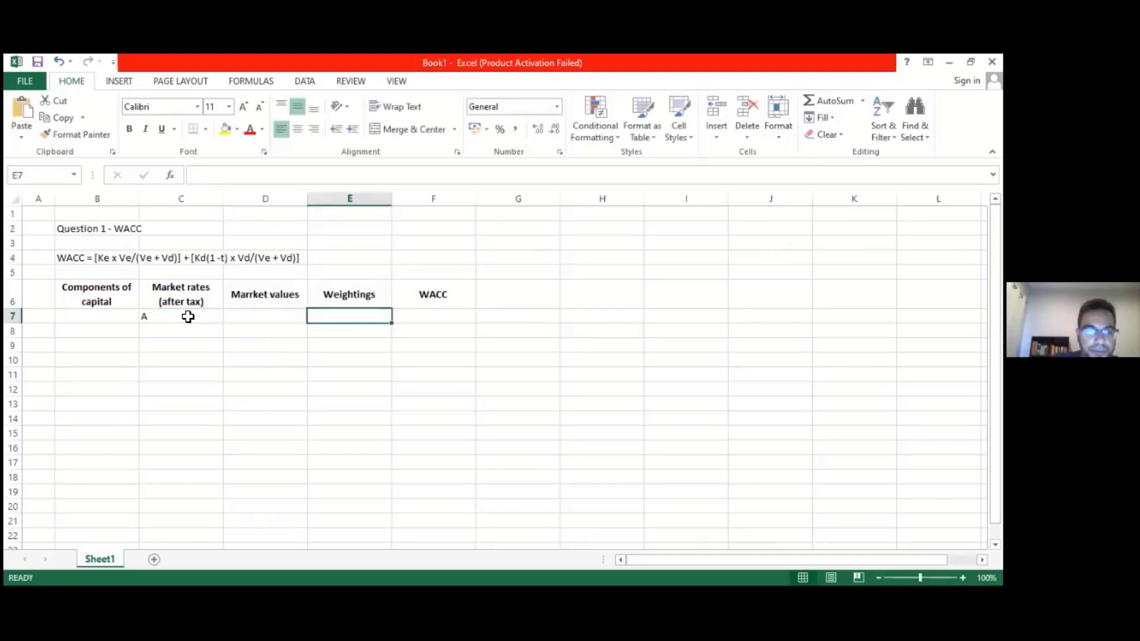
text(B)
key(Tab)
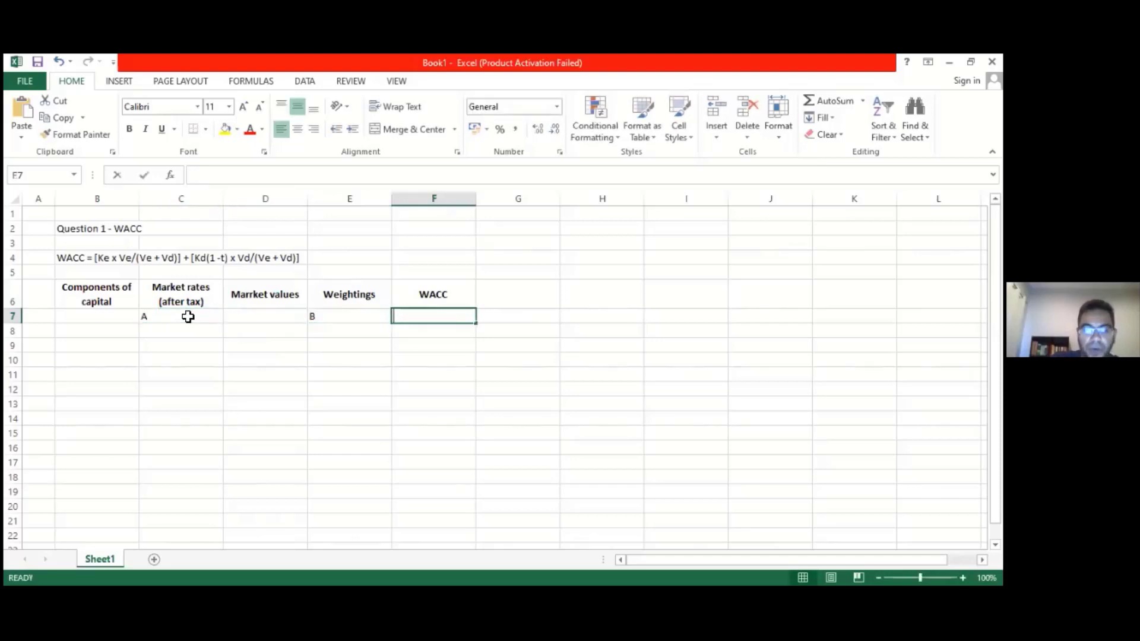
text(C = A)
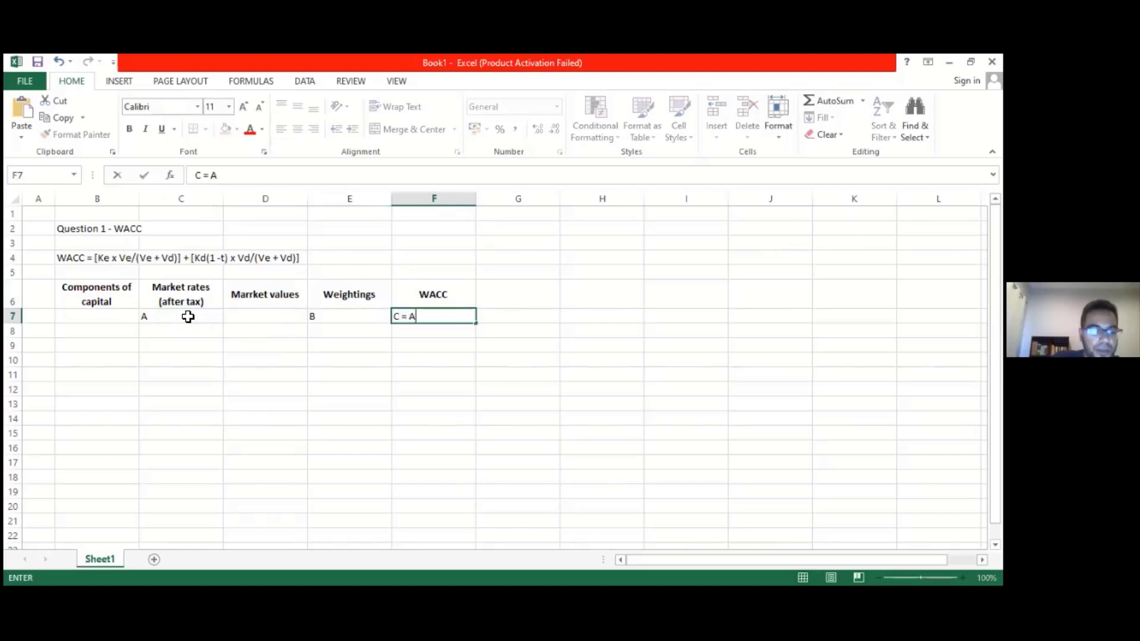
text( x B)
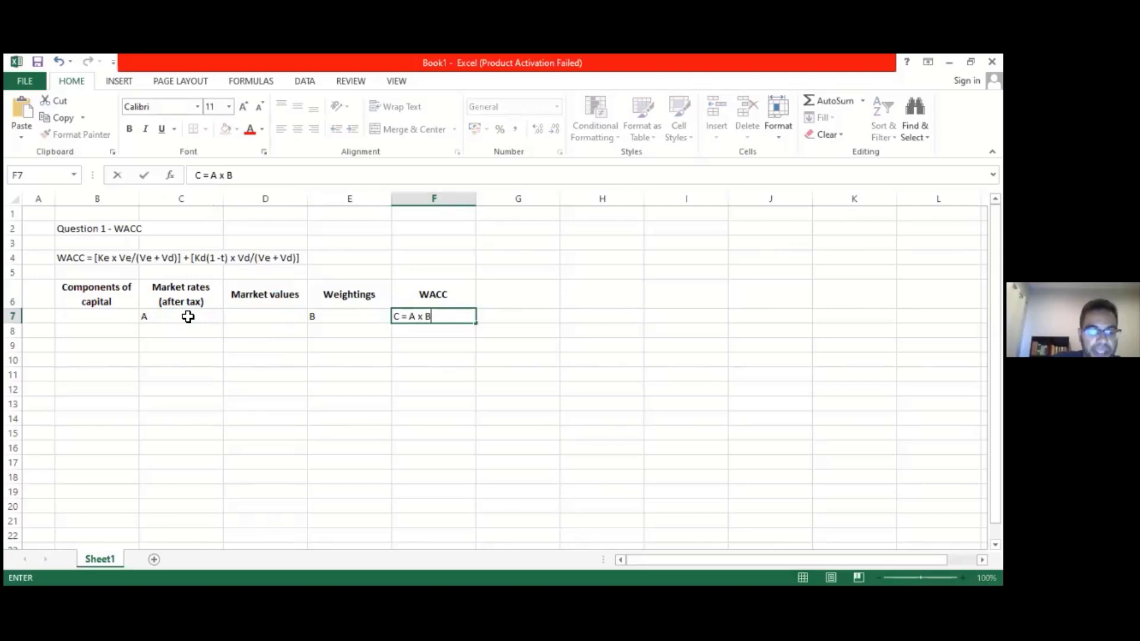
click(189, 346)
Centre the labels in B7:F7 horizontally, make them bold and colour the text standard blue.
drag(91, 316, 445, 316)
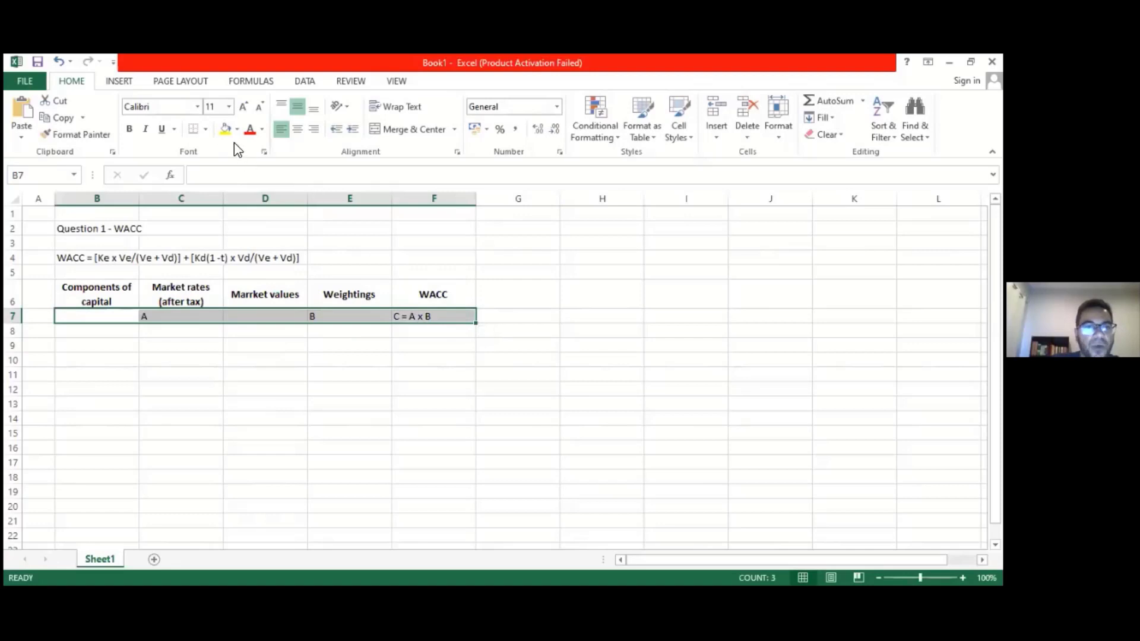
click(298, 129)
click(129, 129)
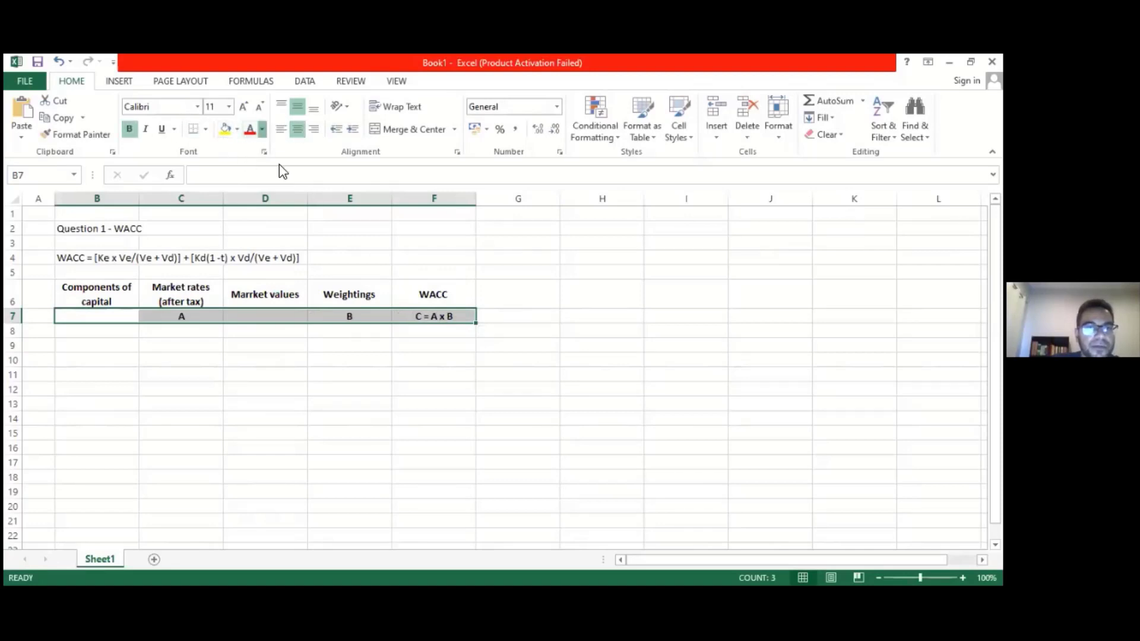
click(263, 129)
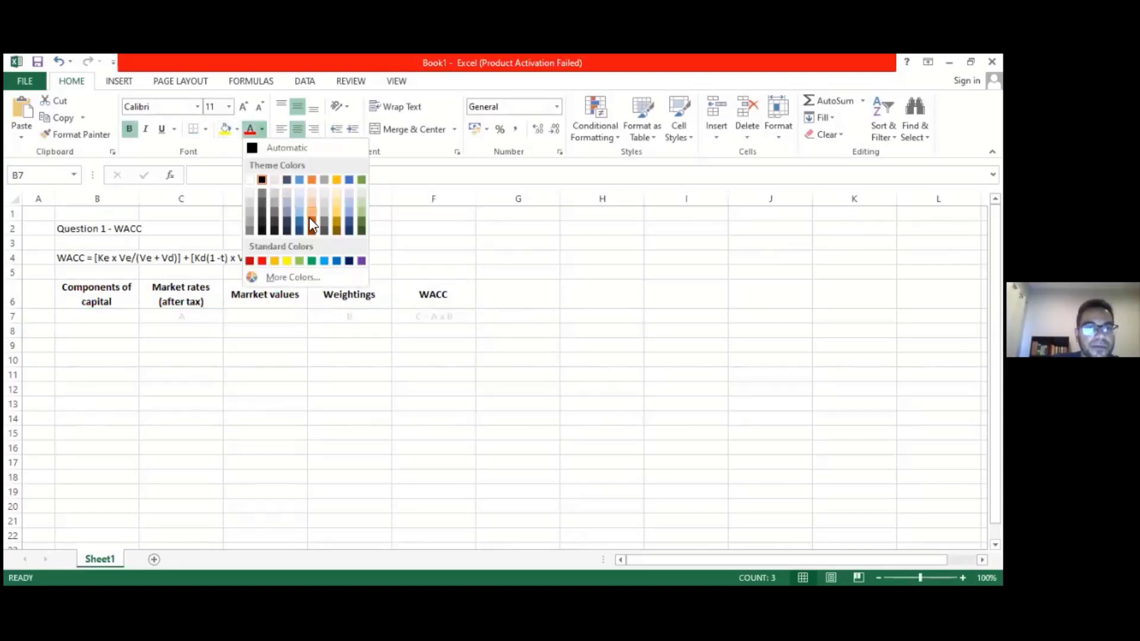
click(336, 262)
click(264, 403)
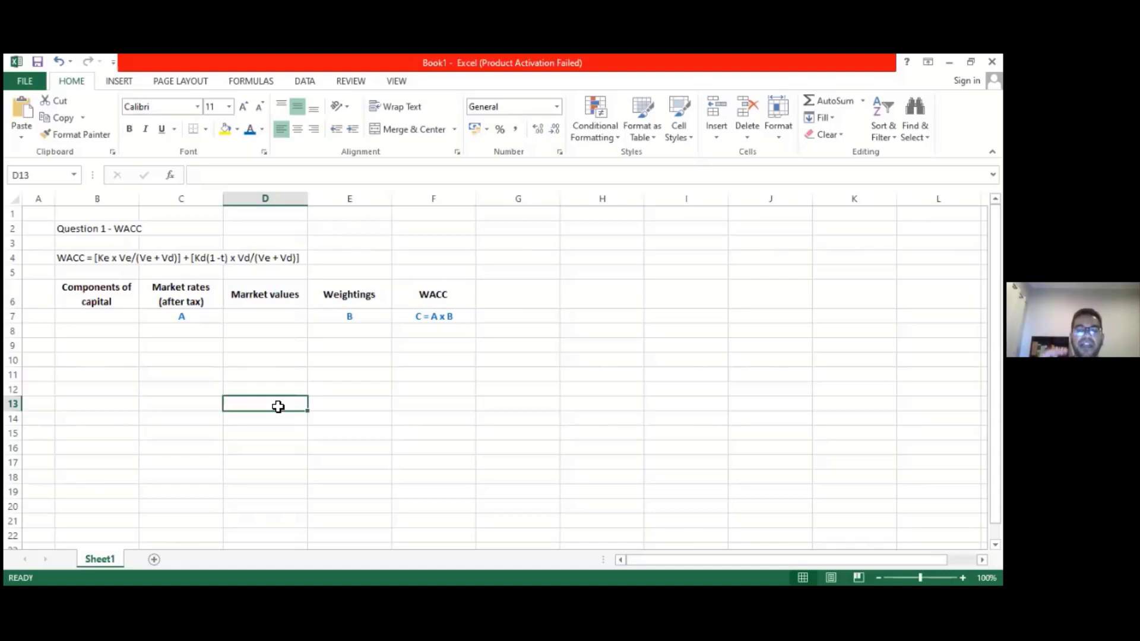
List the first two capital components: "Ordinary shares" in B8 and "Longterm loans" in B9.
click(95, 331)
text(Or)
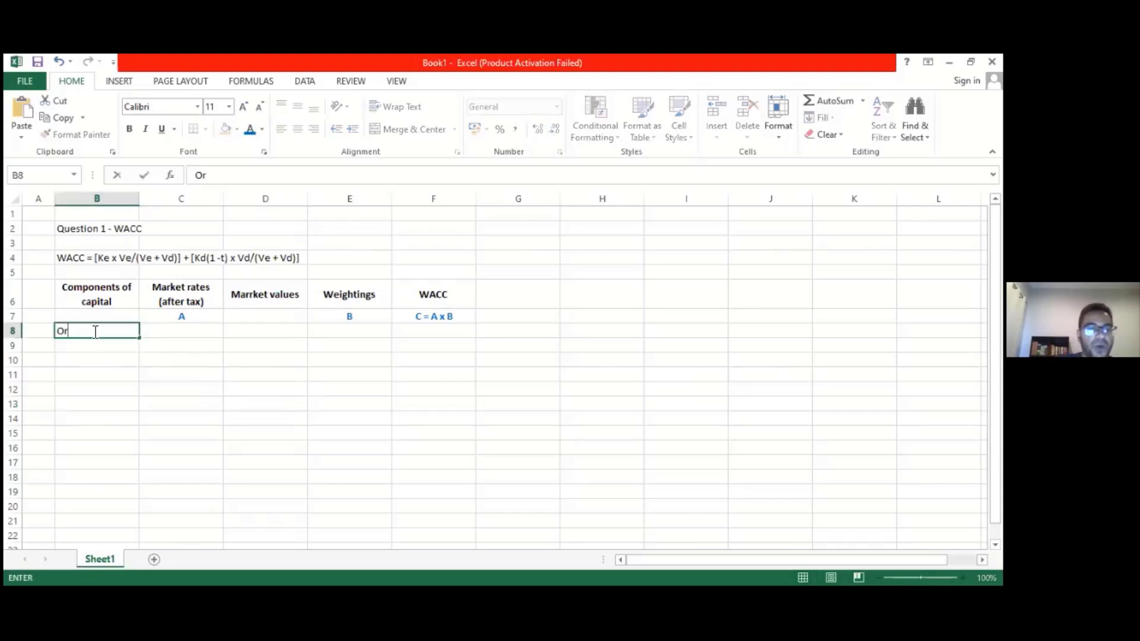
text(dinary shares)
key(Return)
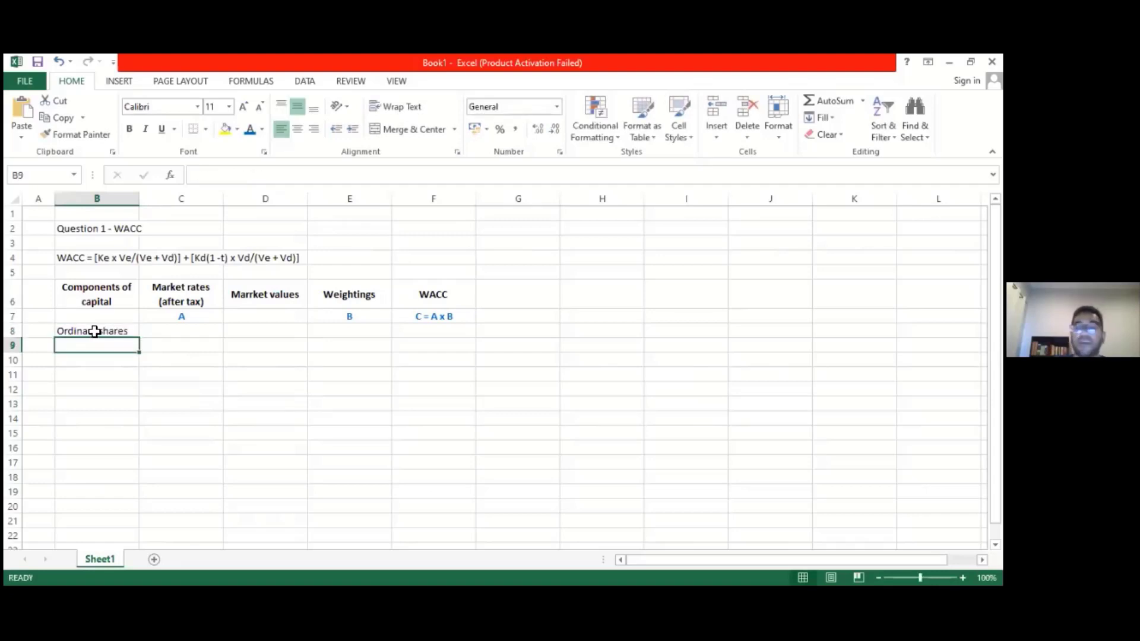
text(Longterm loans)
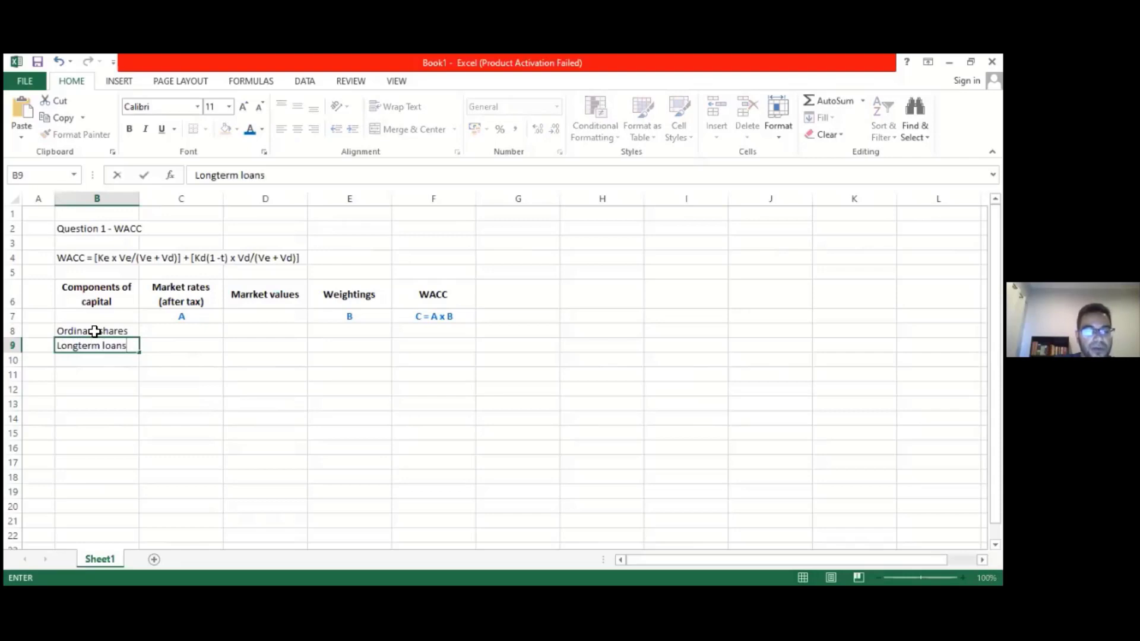
key(Return)
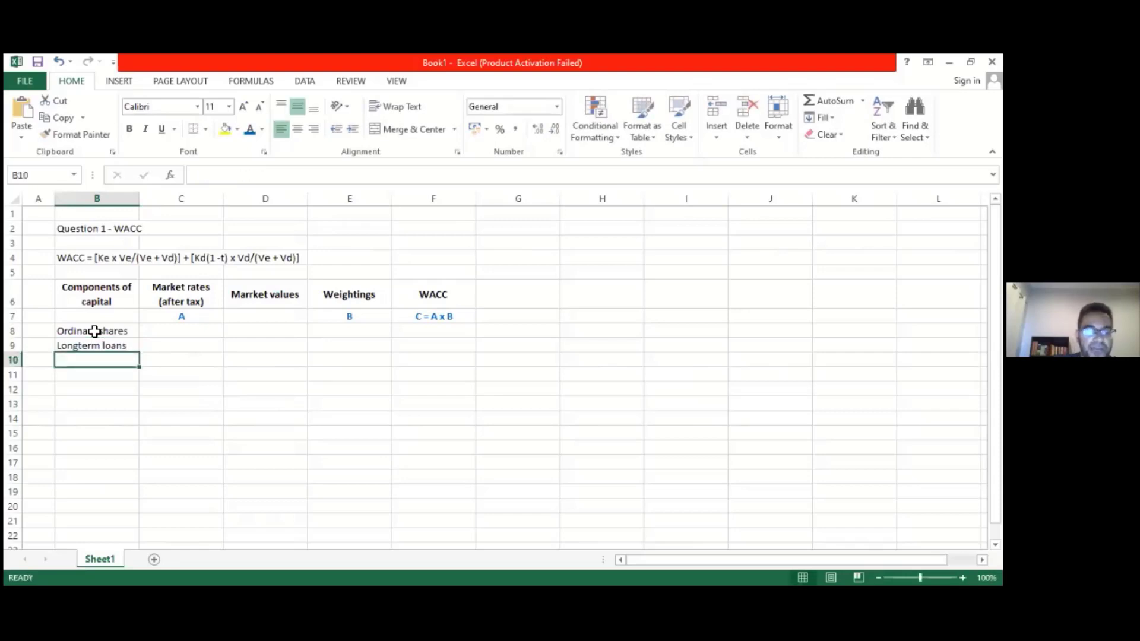
Add "Corporate bonds" in B10 and "Debentures" in B11 to the list of capital components.
text(Cor)
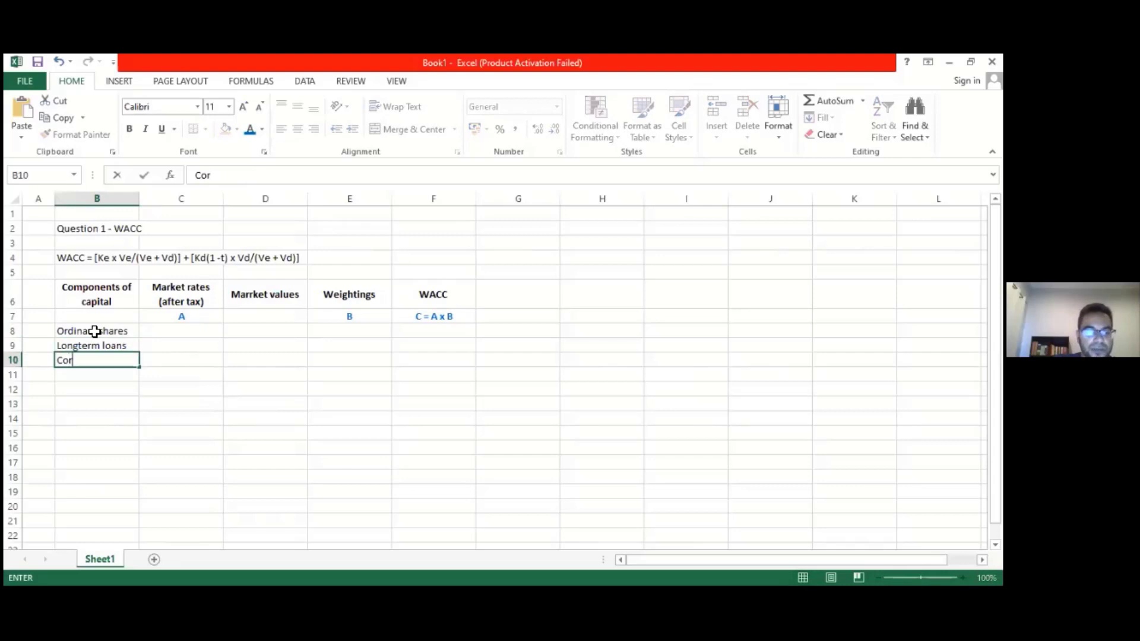
text(porate bonf)
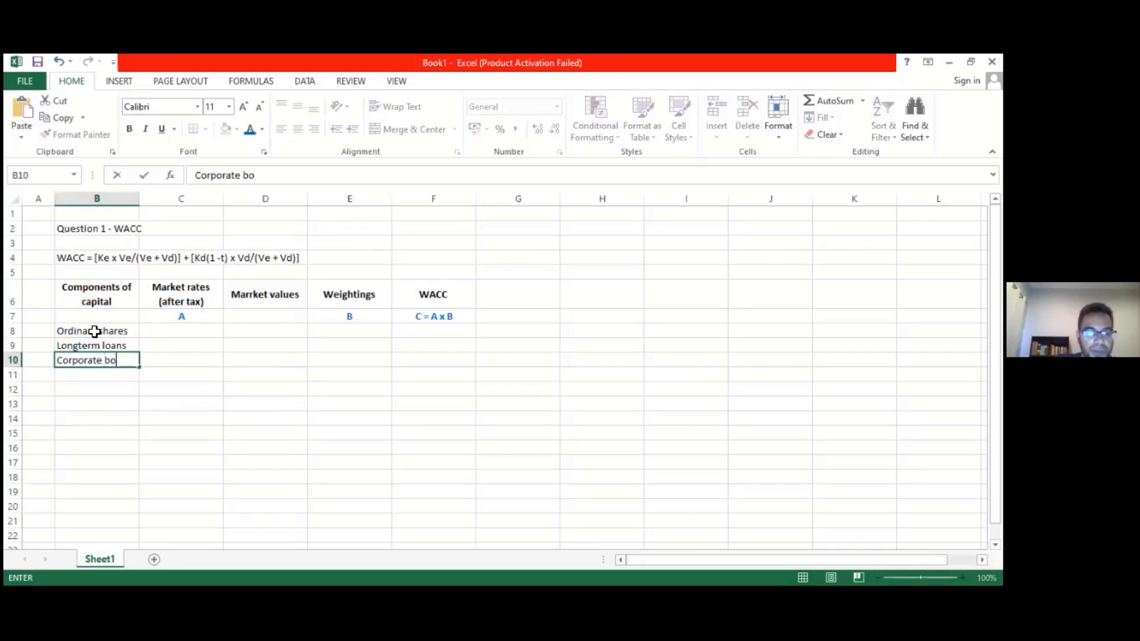
key(BackSpace)
text(ds)
key(Return)
text(Debentures)
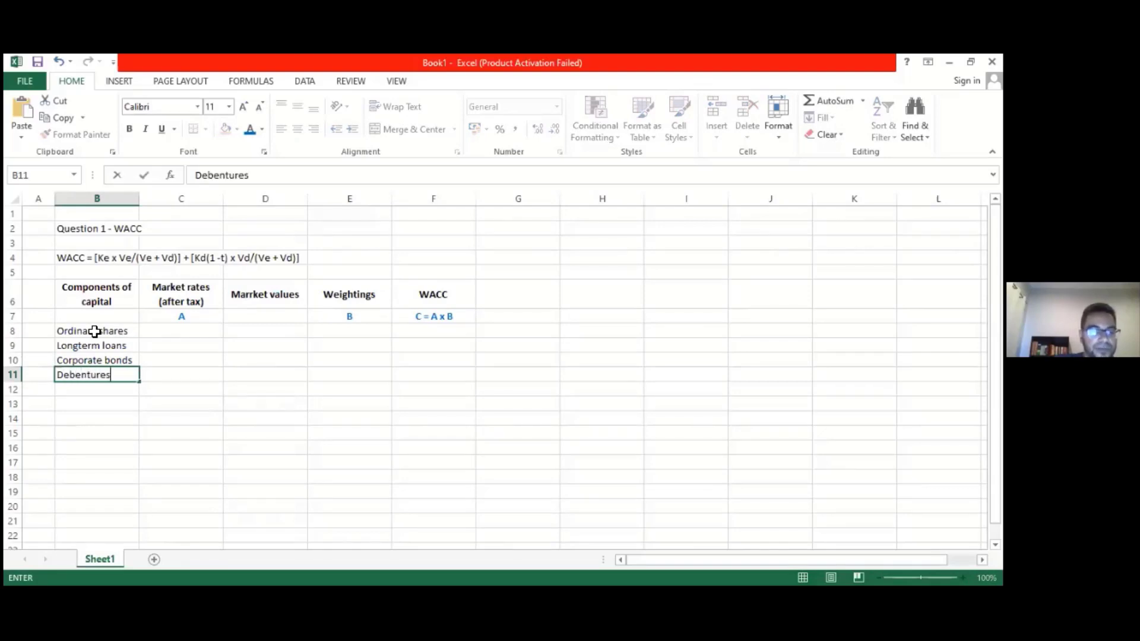
key(Return)
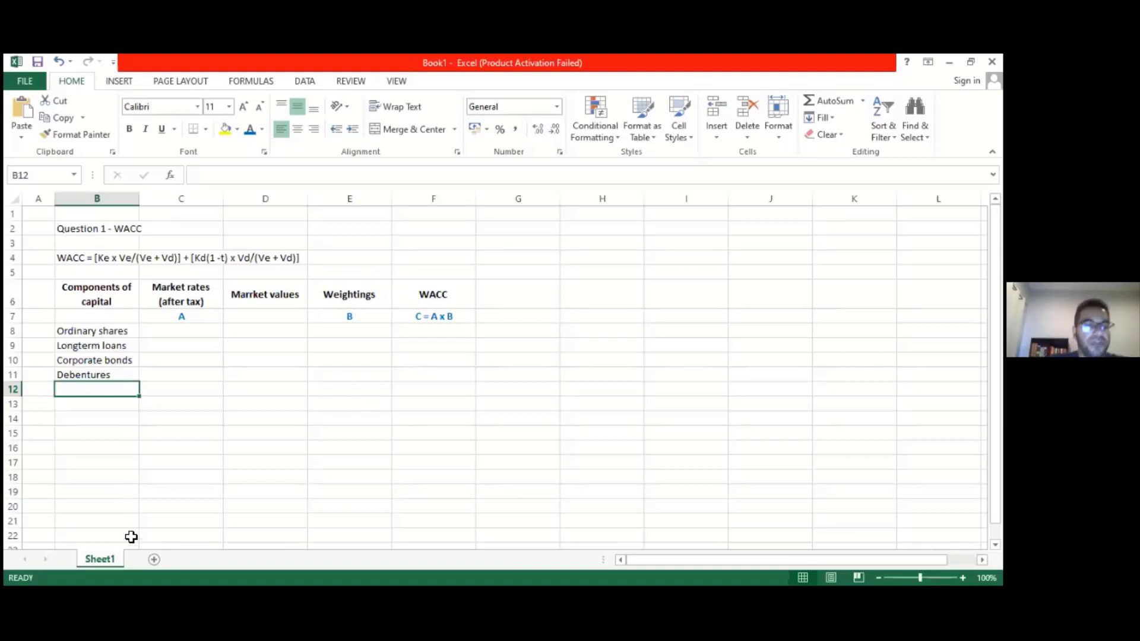
Add a new worksheet with the title "Market Rates" in B2 and the heading "Ordinary shares" in B4.
click(154, 560)
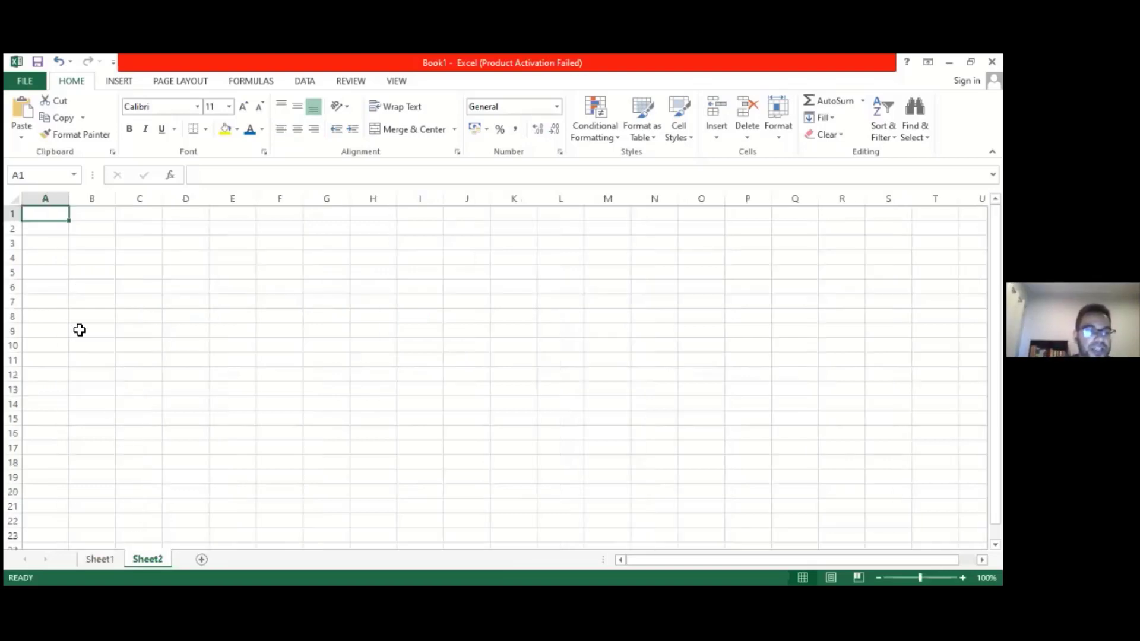
click(93, 234)
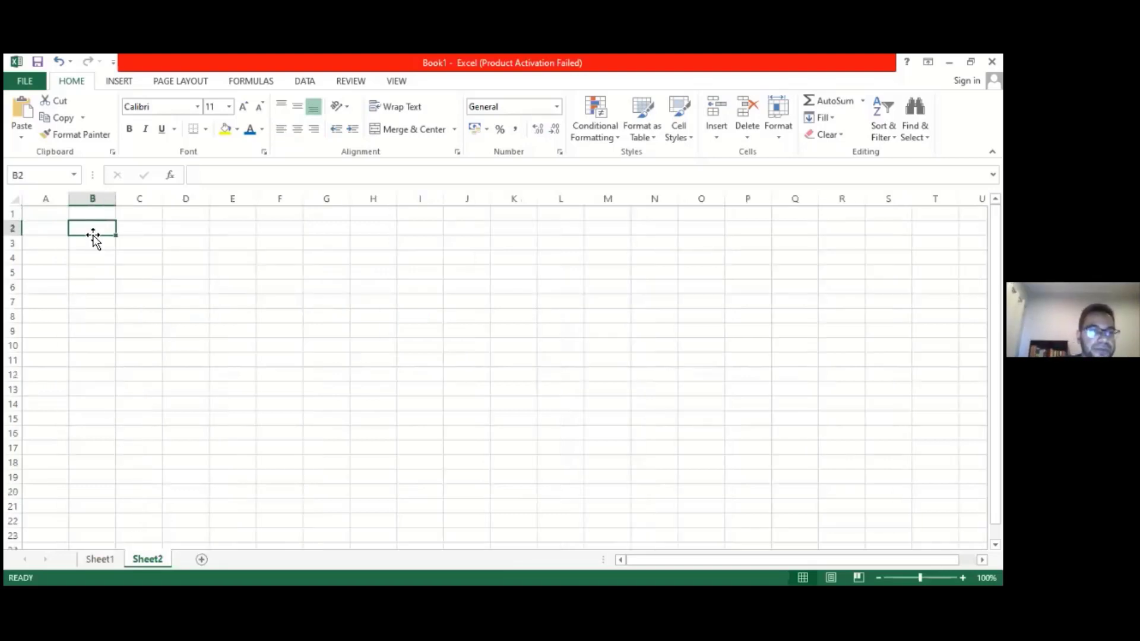
text(Market Rates)
key(Return)
key(Return)
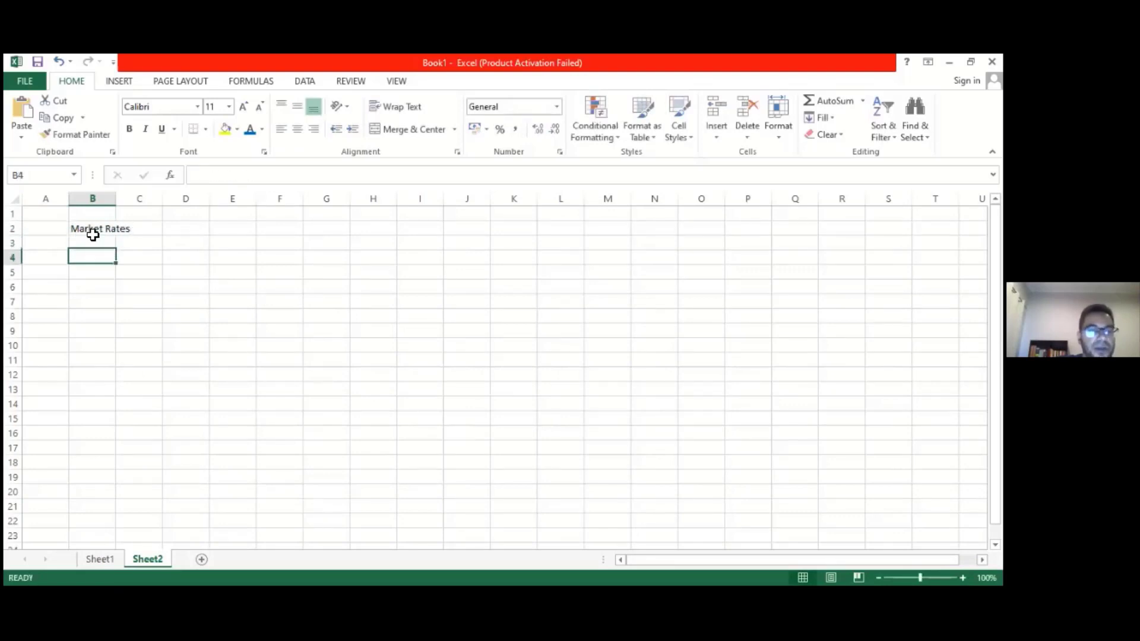
text(Or)
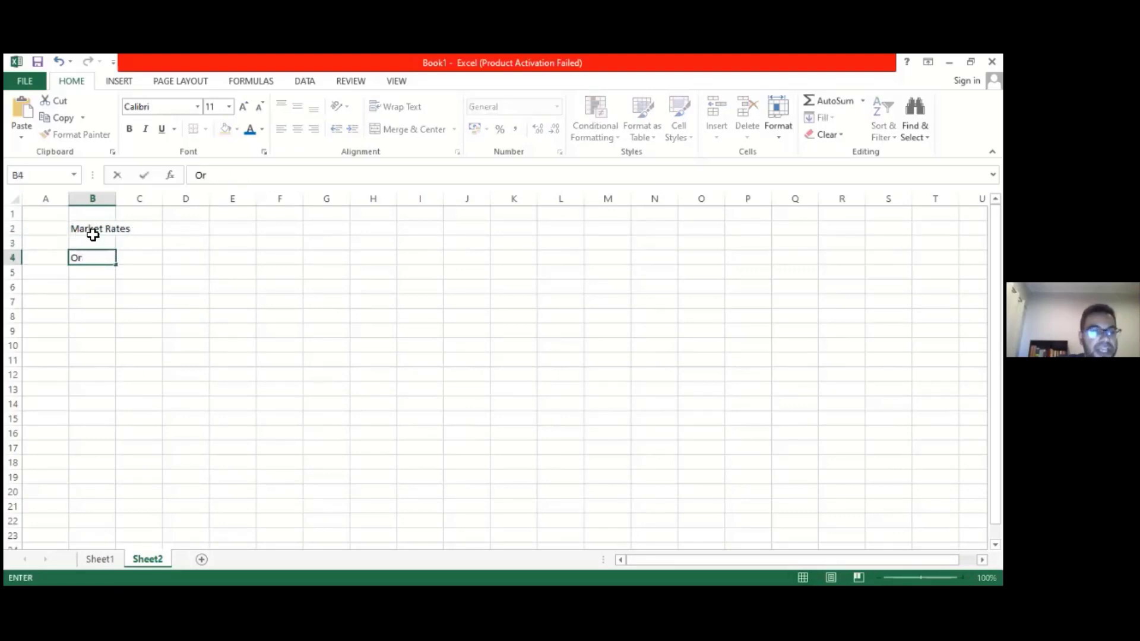
text(dinary shares)
key(Return)
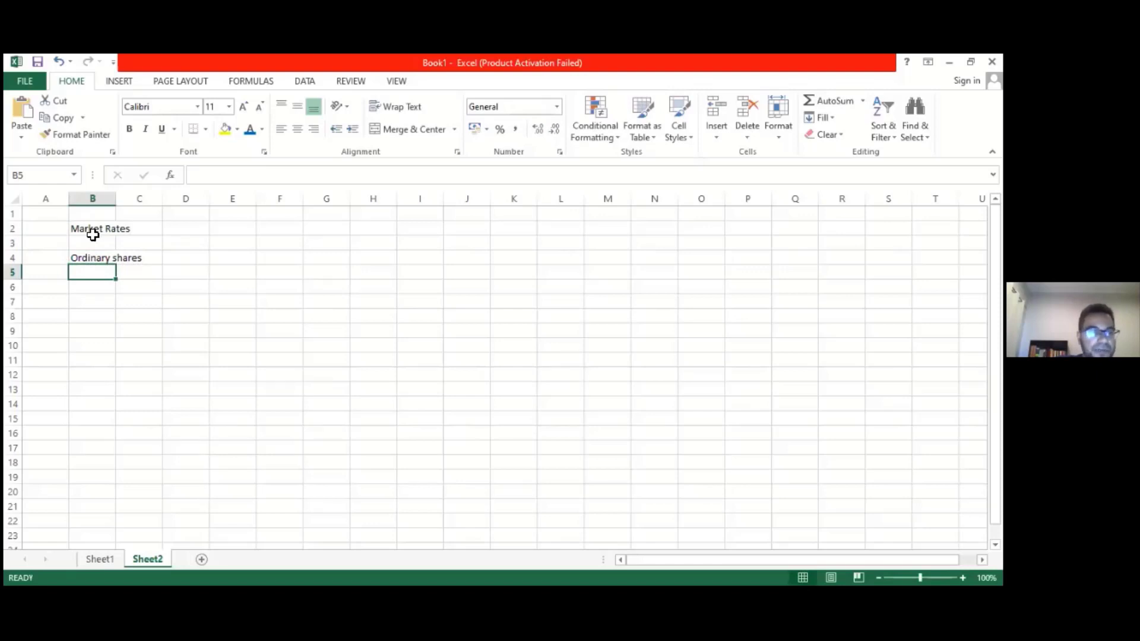
List "CAPM" in B6 and "Dividend growth model" in B7 under the Ordinary shares heading.
key(Return)
text(CAPM)
key(Return)
text(Divid)
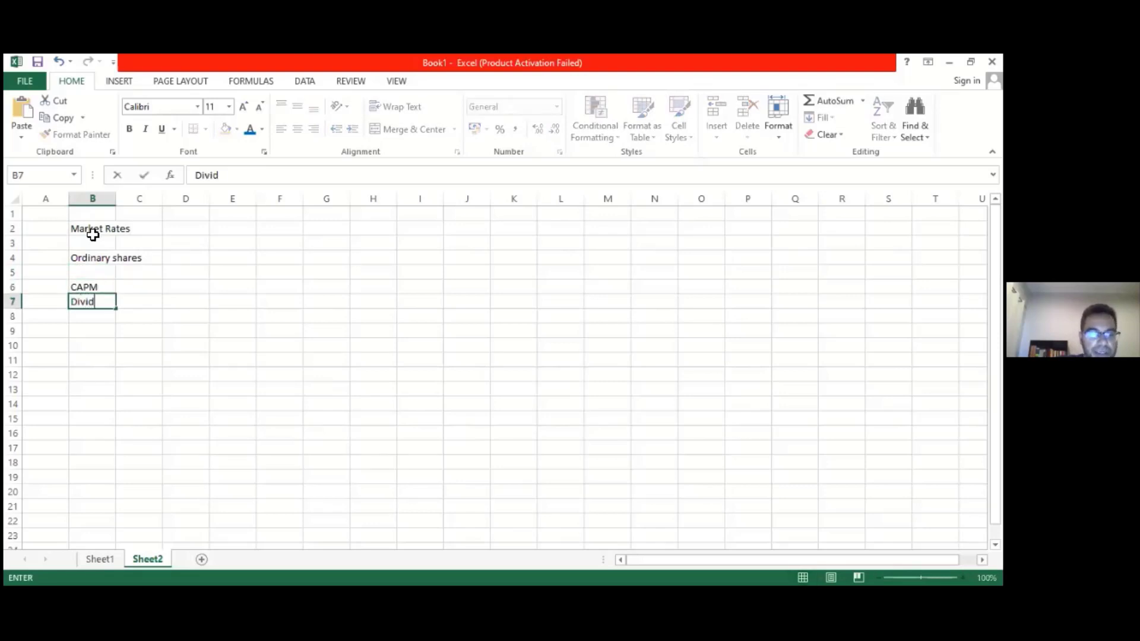
text(end growth)
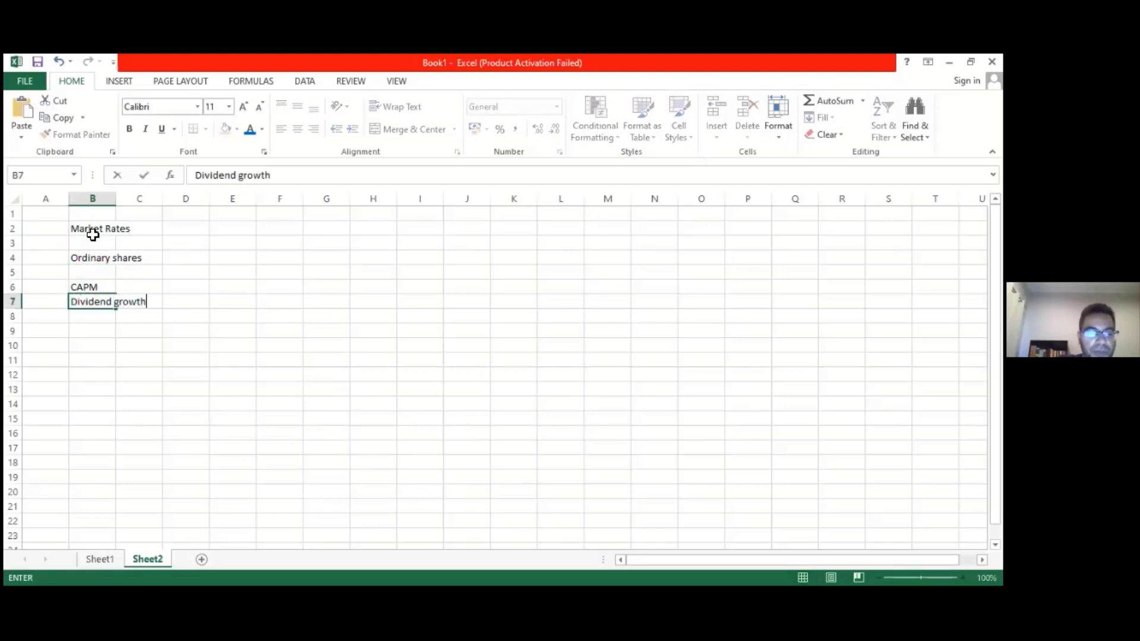
text( model)
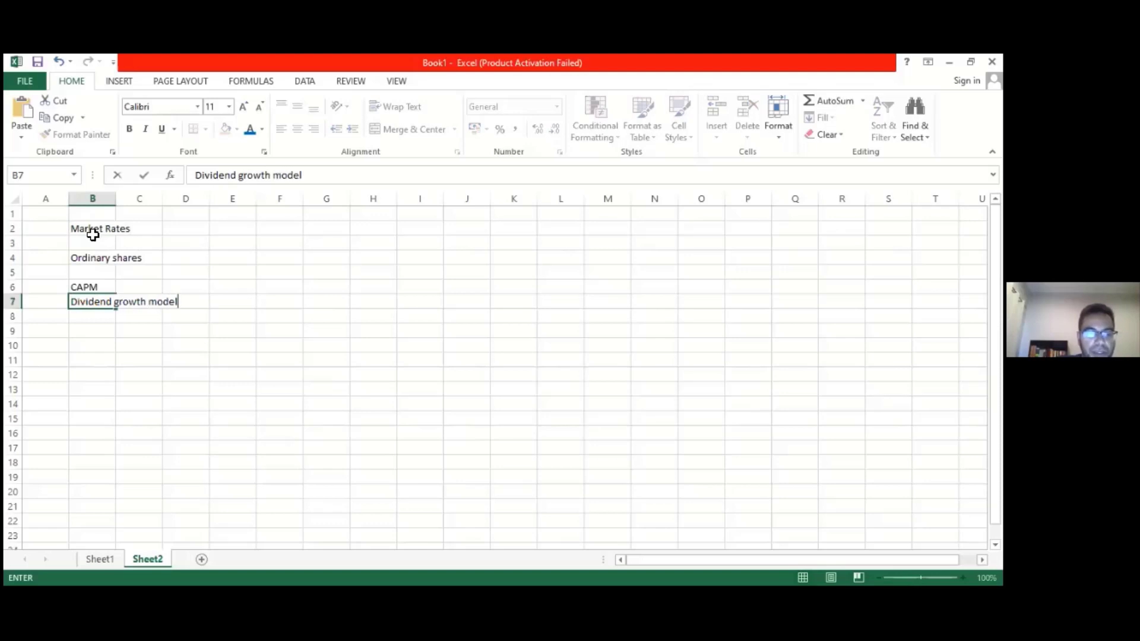
key(Return)
Enter "Bond yield plus risk premium" in B8 and widen column B to fit its text.
text(B)
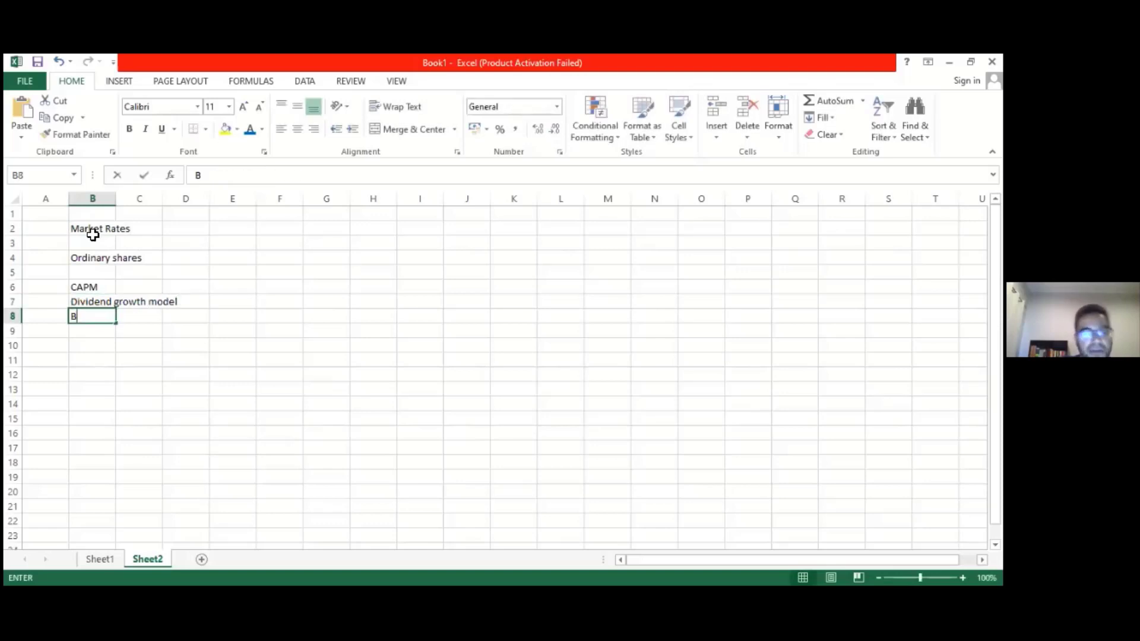
text(ond y)
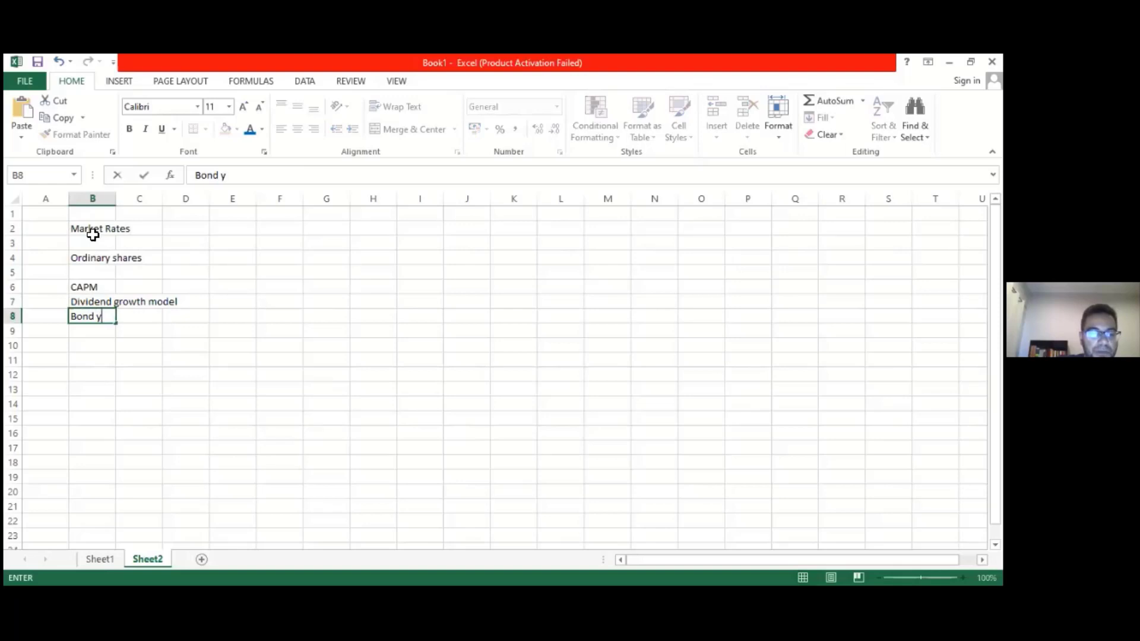
text(ield)
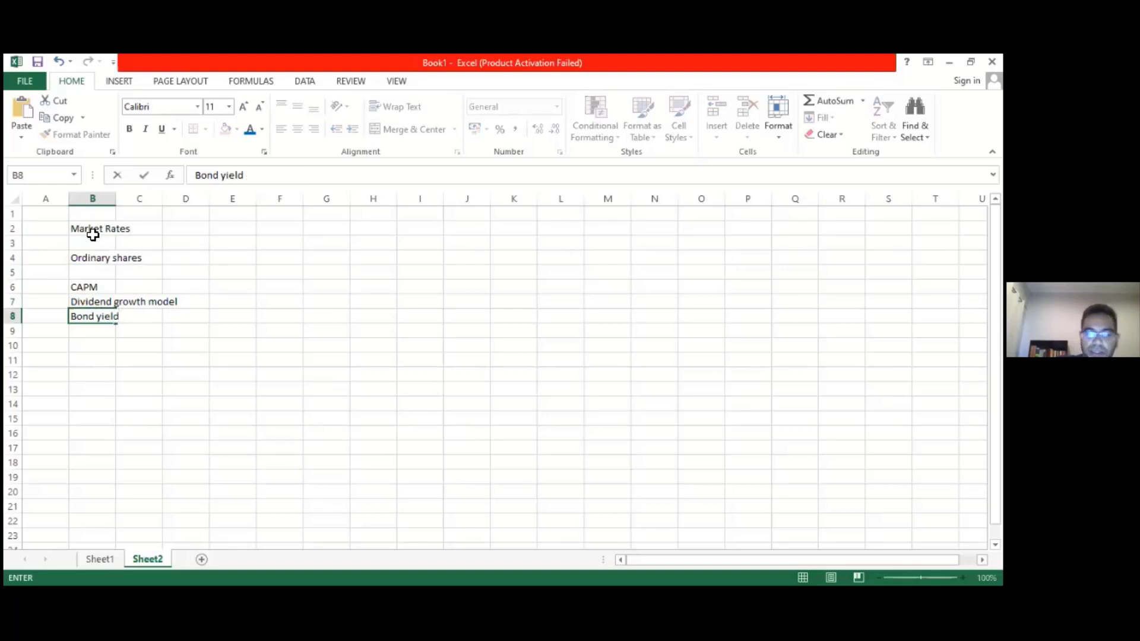
text( plus)
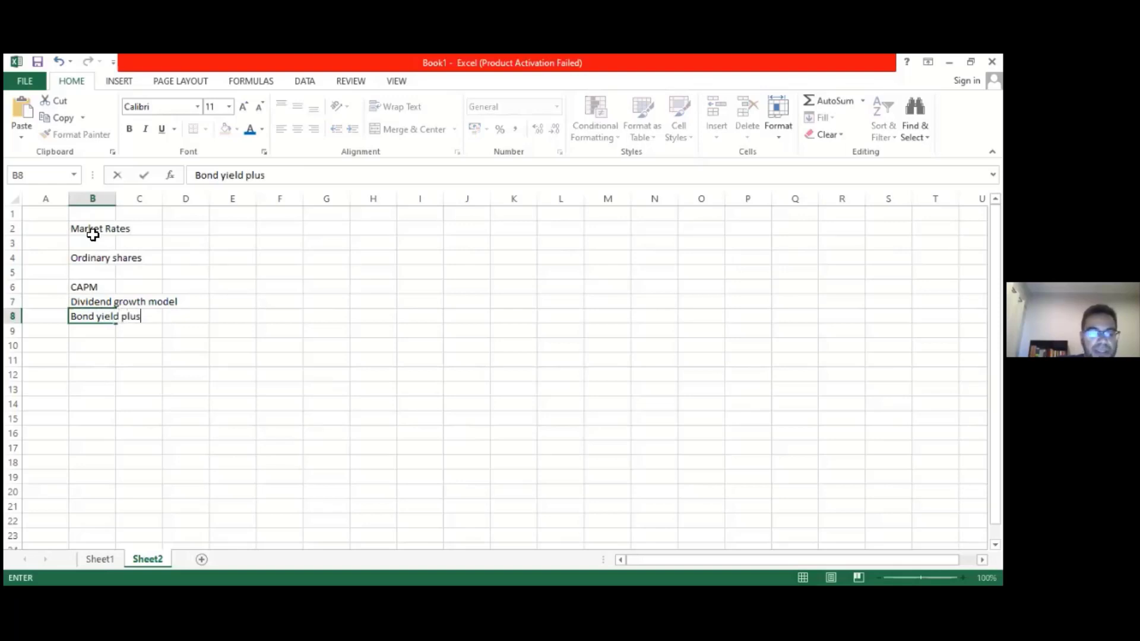
text( ri)
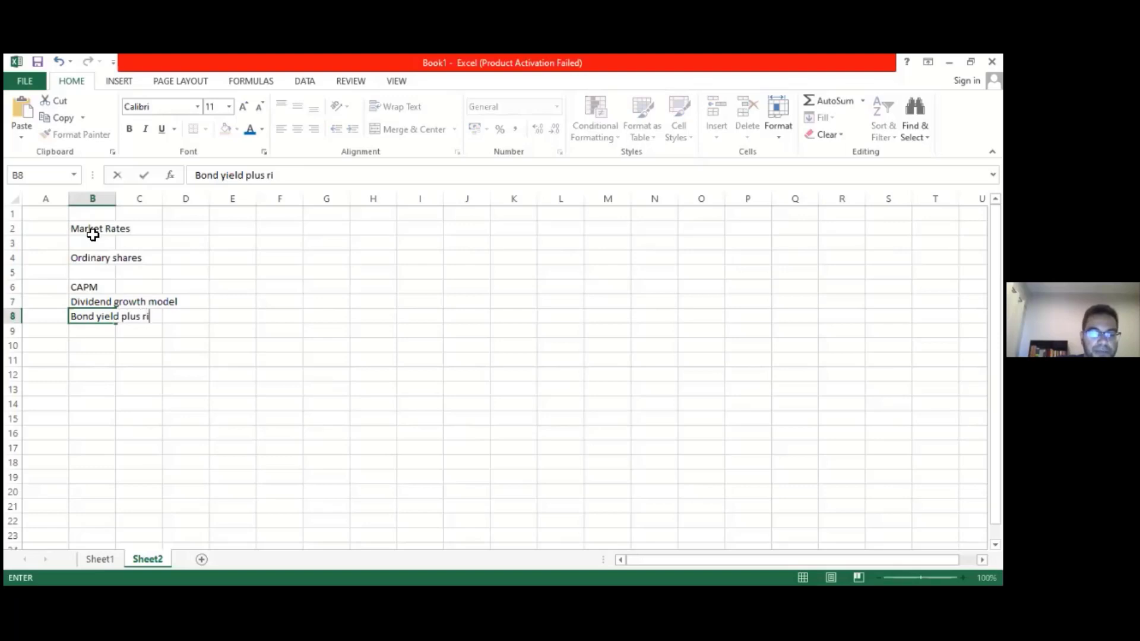
text(sk premium)
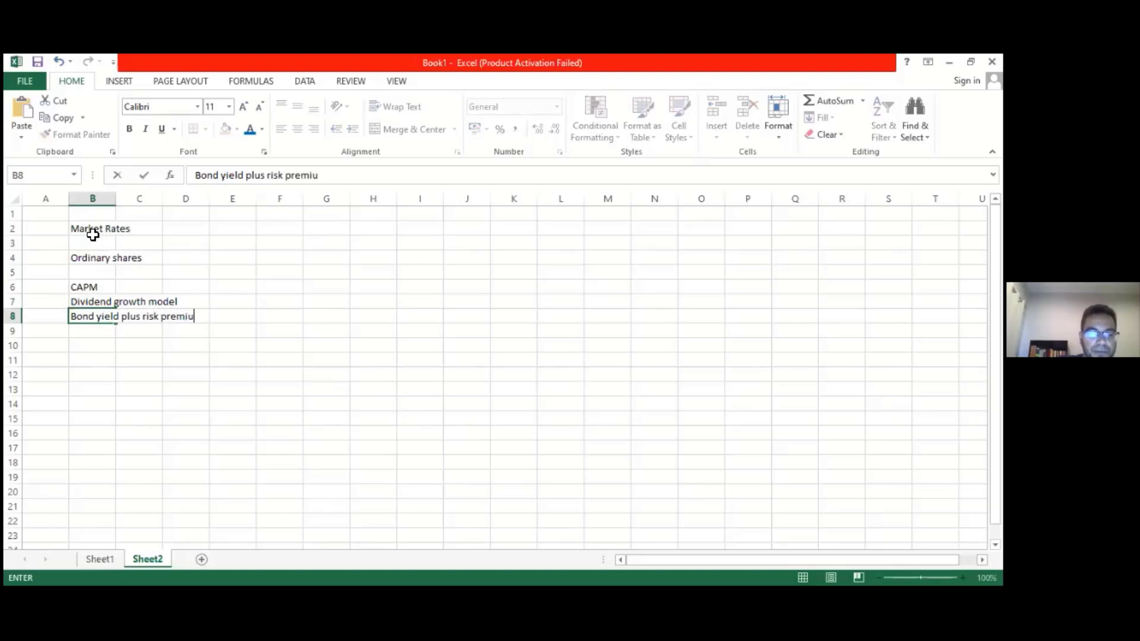
click(117, 392)
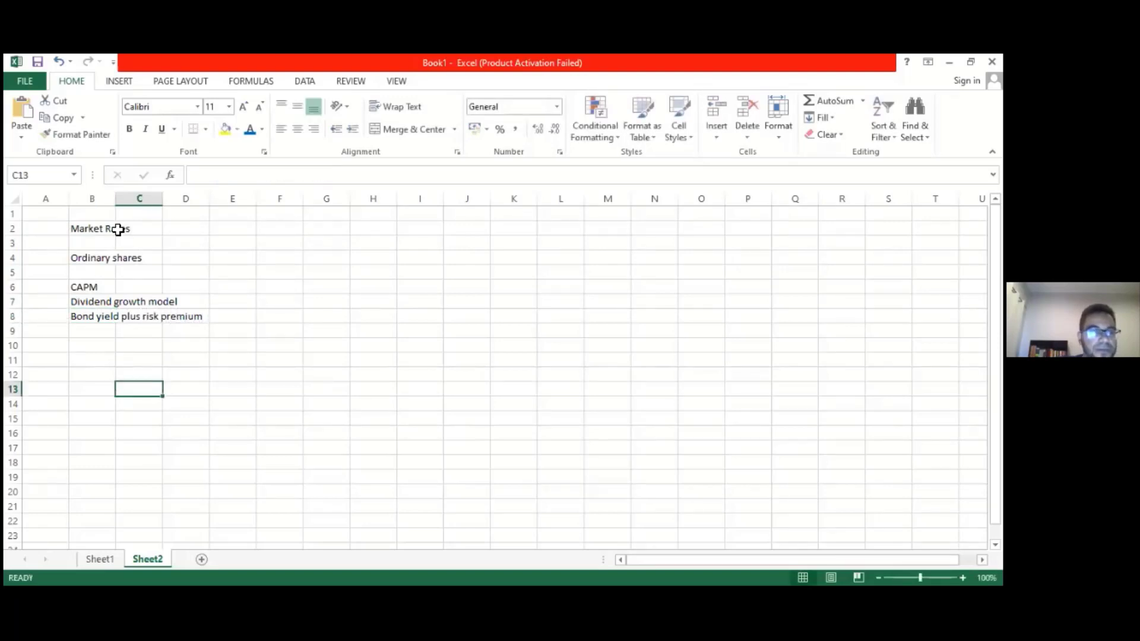
drag(116, 199, 212, 200)
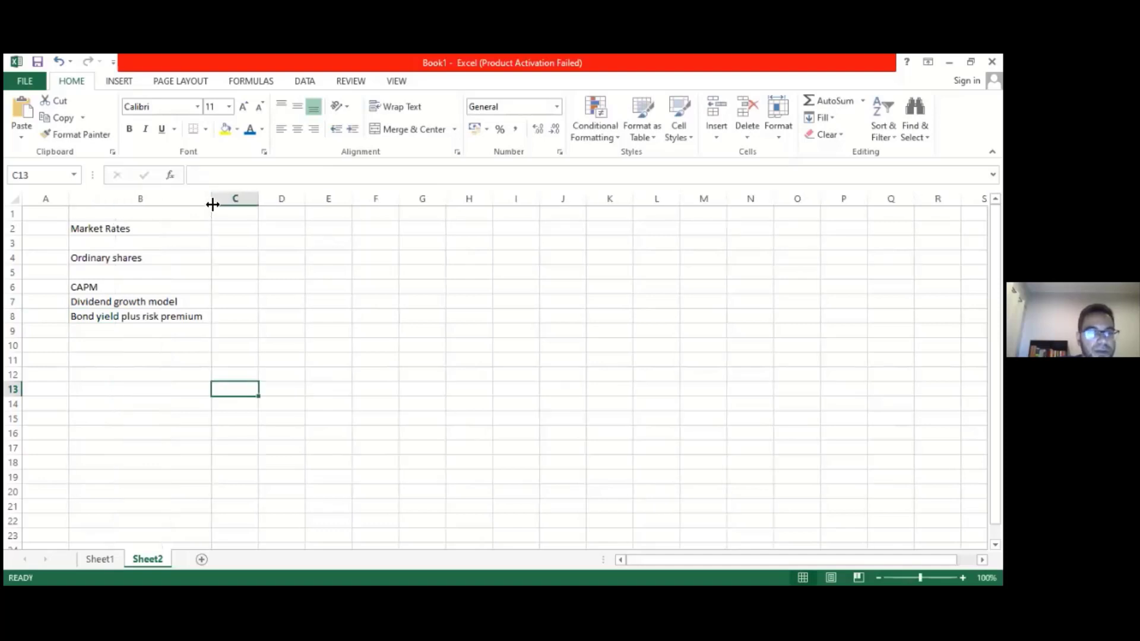
Enter the CAPM formula text "Ke = Rf + B(Rm - Rf)" in C6 beside the CAPM label.
click(232, 291)
text(Ke =)
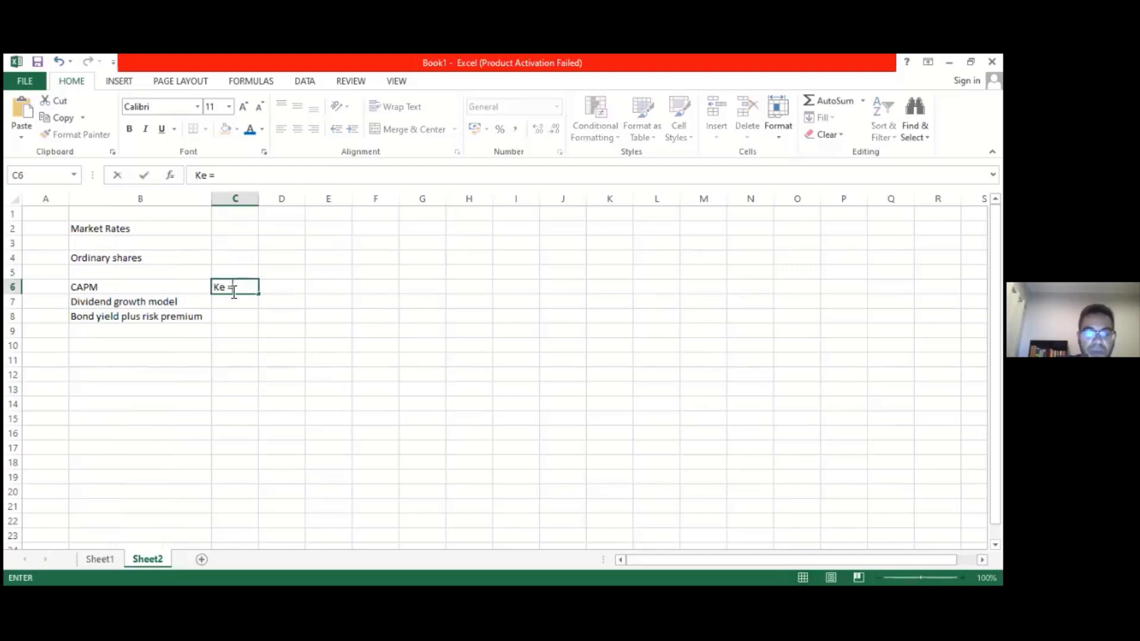
text( Rf)
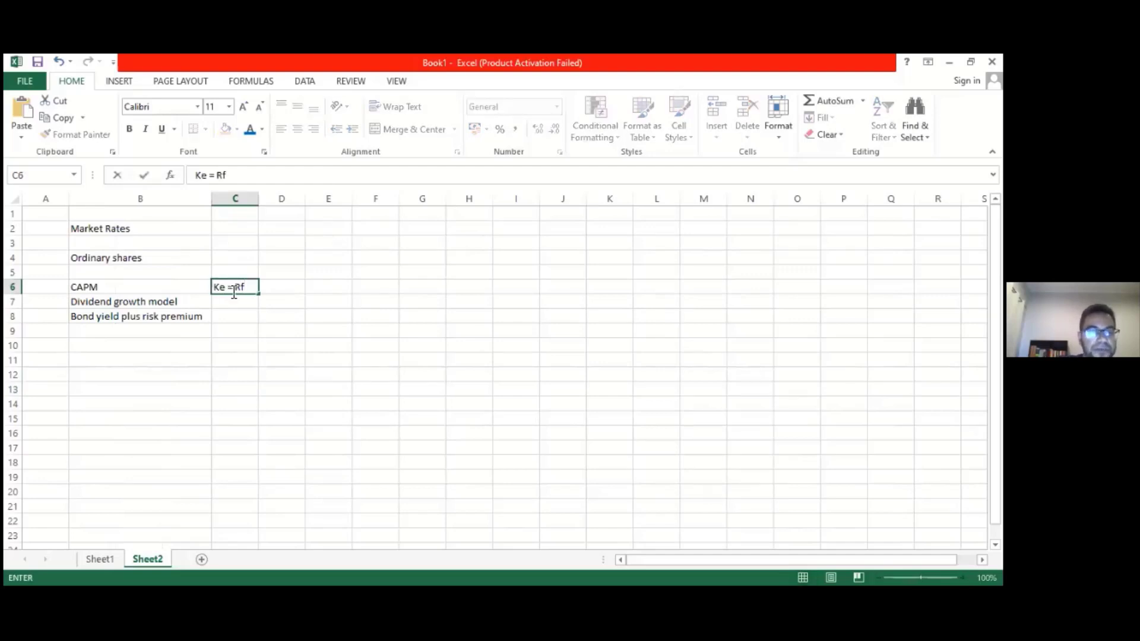
text( + B)
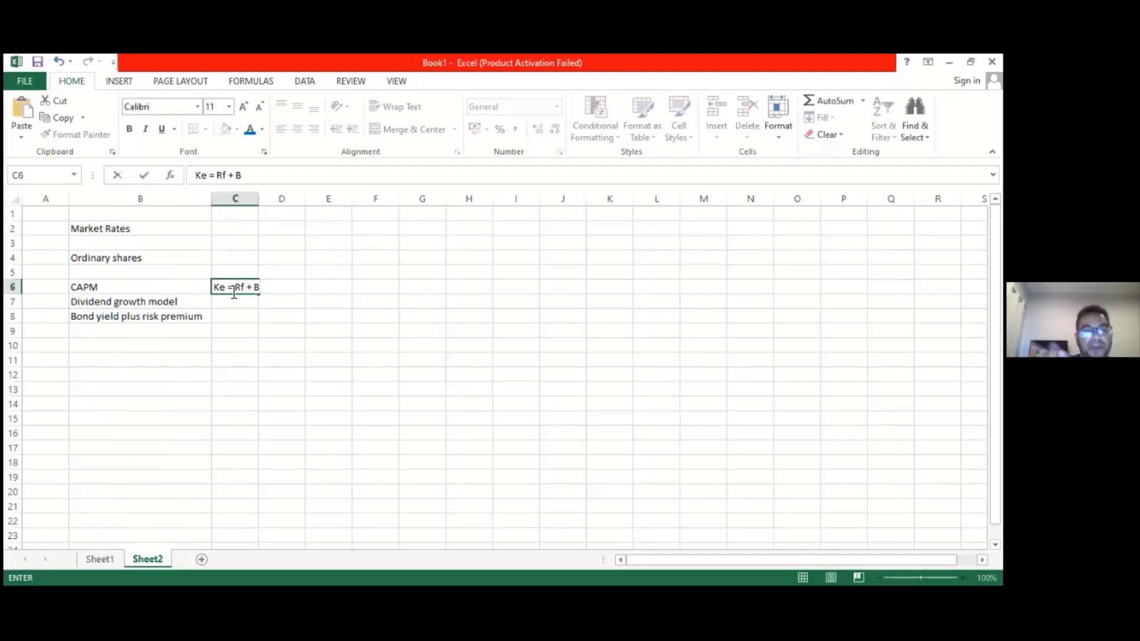
text(()
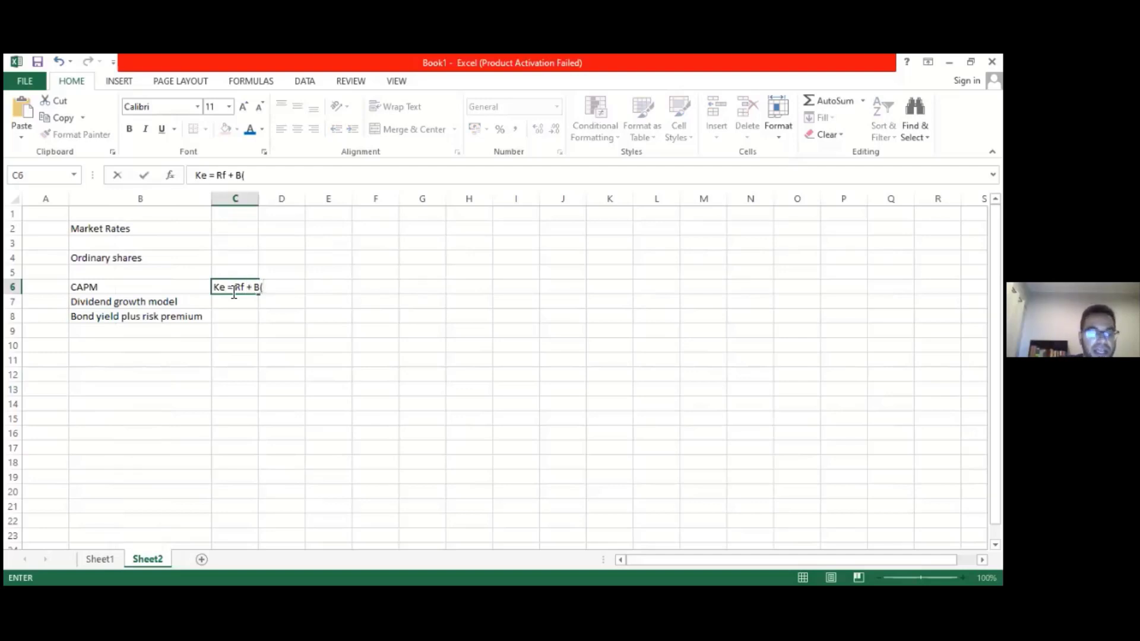
text(R)
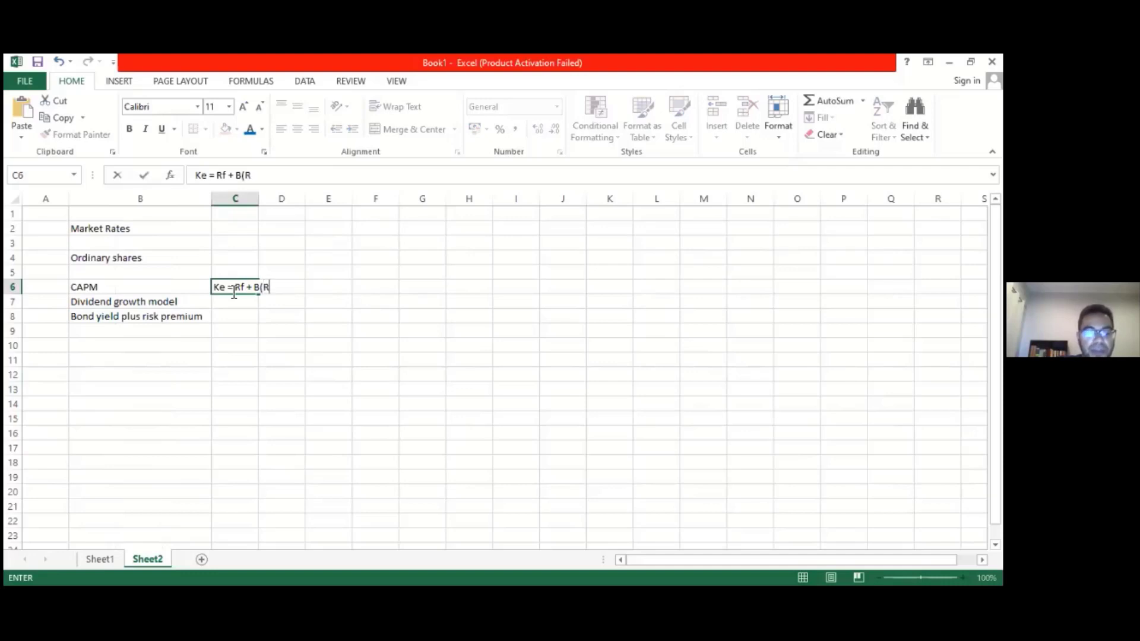
text(m)
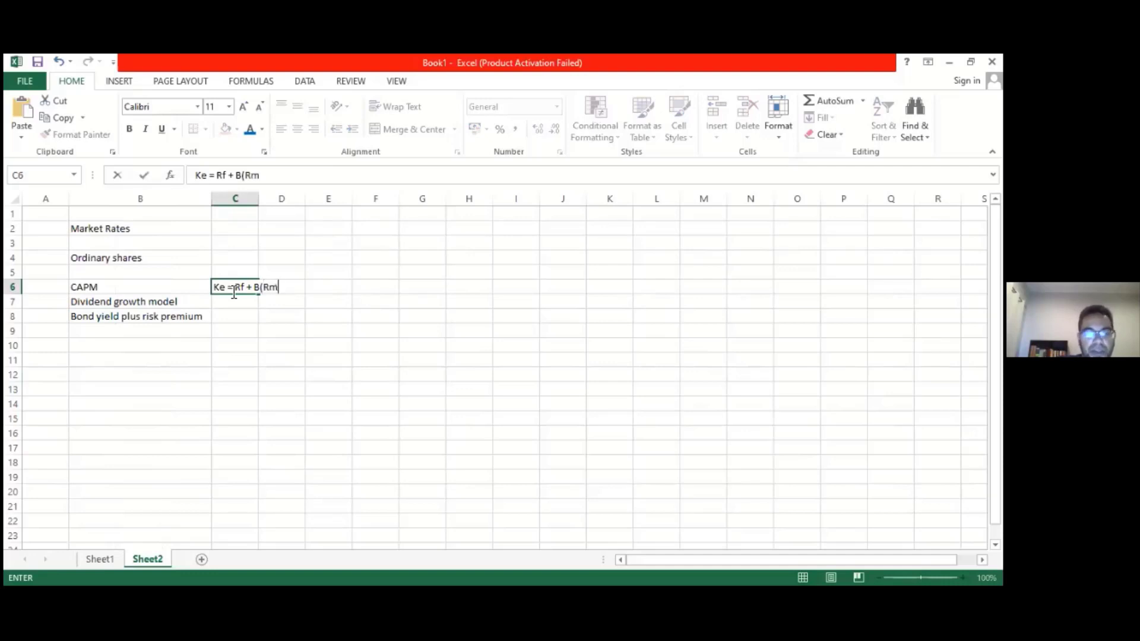
text( - Rf)
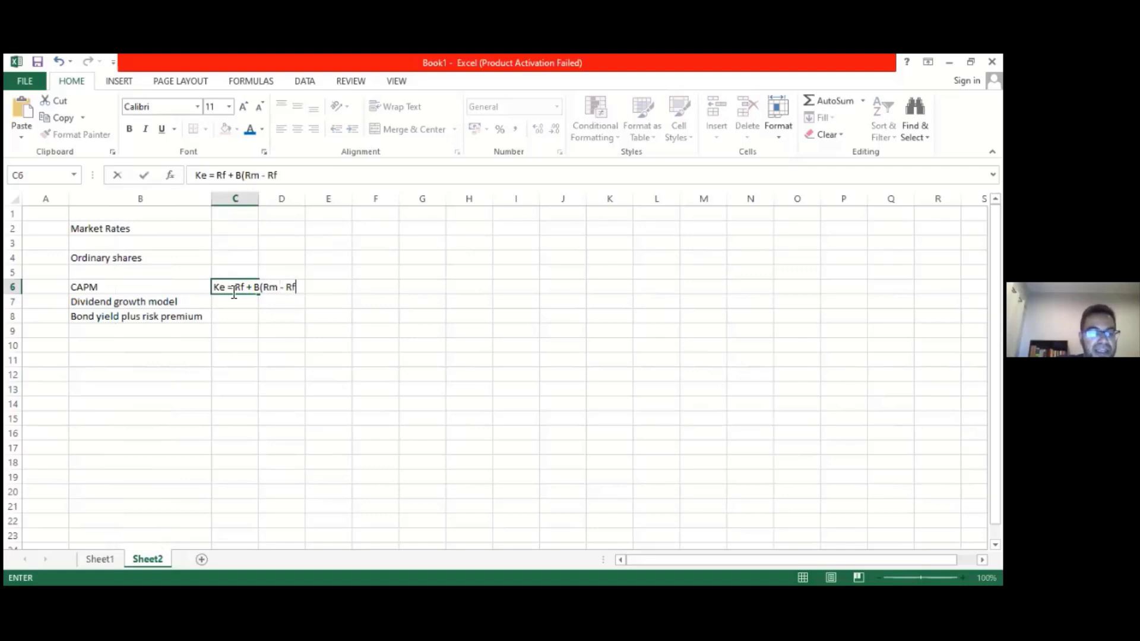
text())
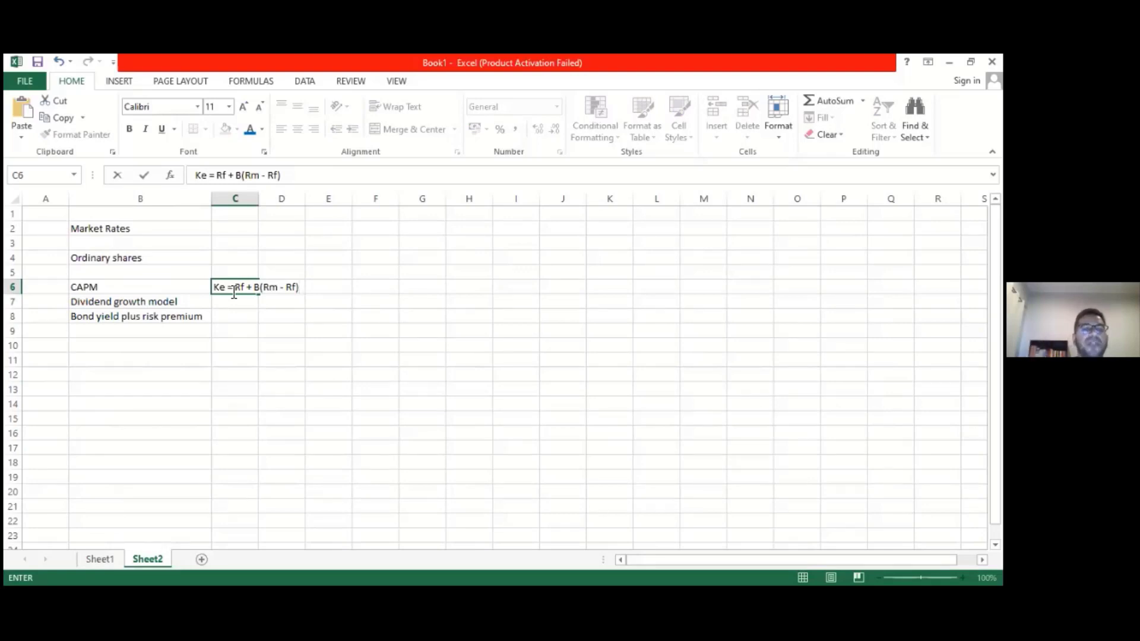
key(Return)
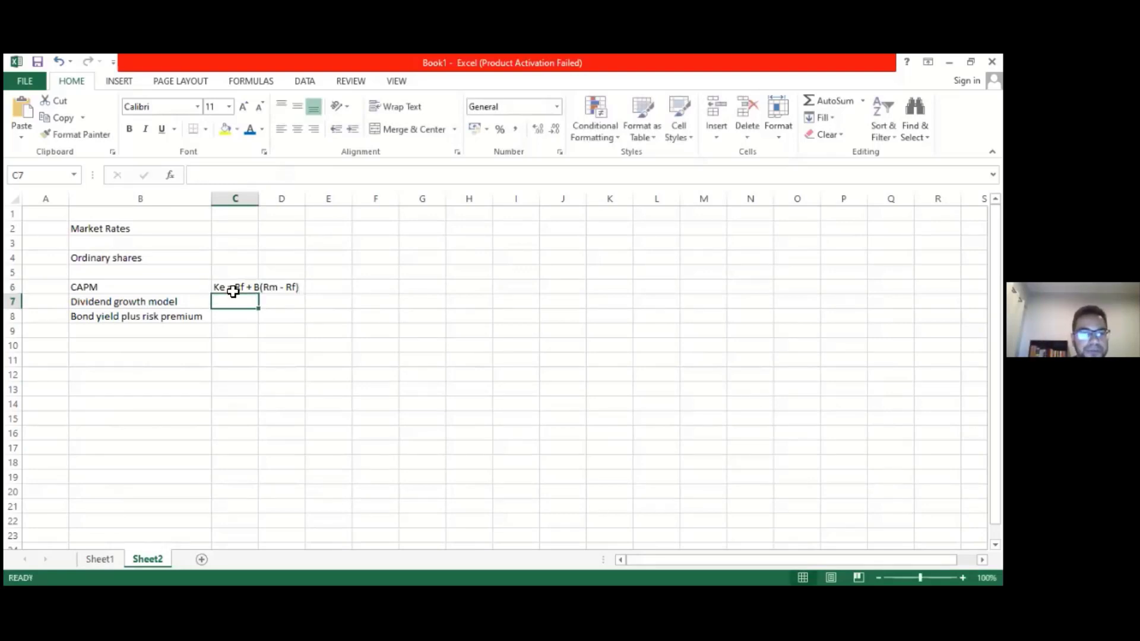
Enter the dividend growth model formula text "Ke = (D1/V0) + g" in C7.
text(Ke )
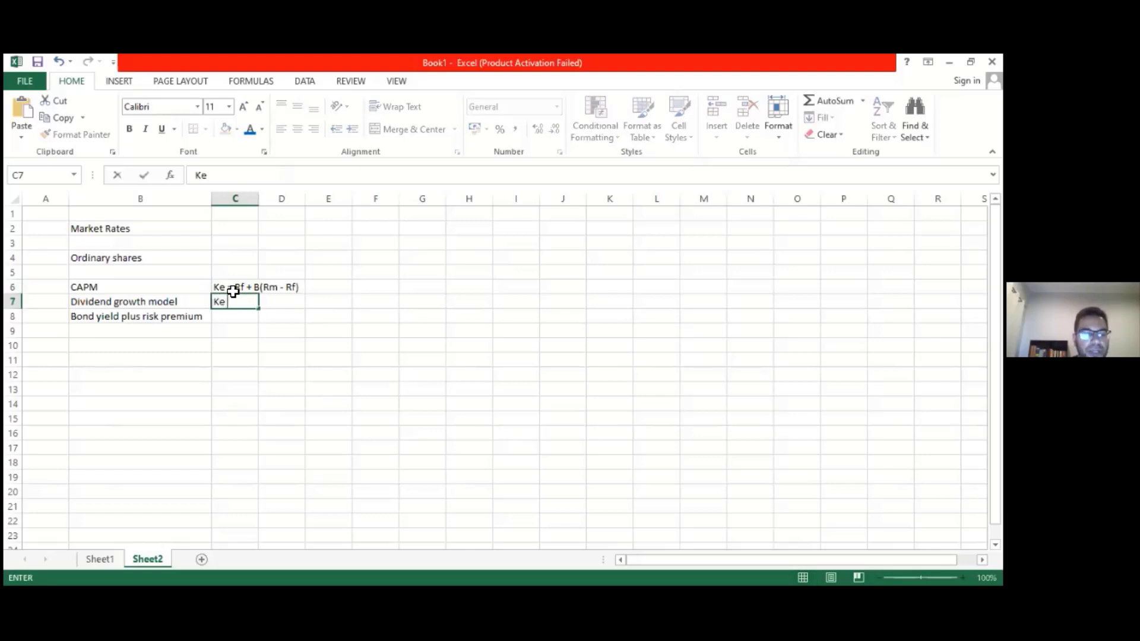
text(= D1/V0)
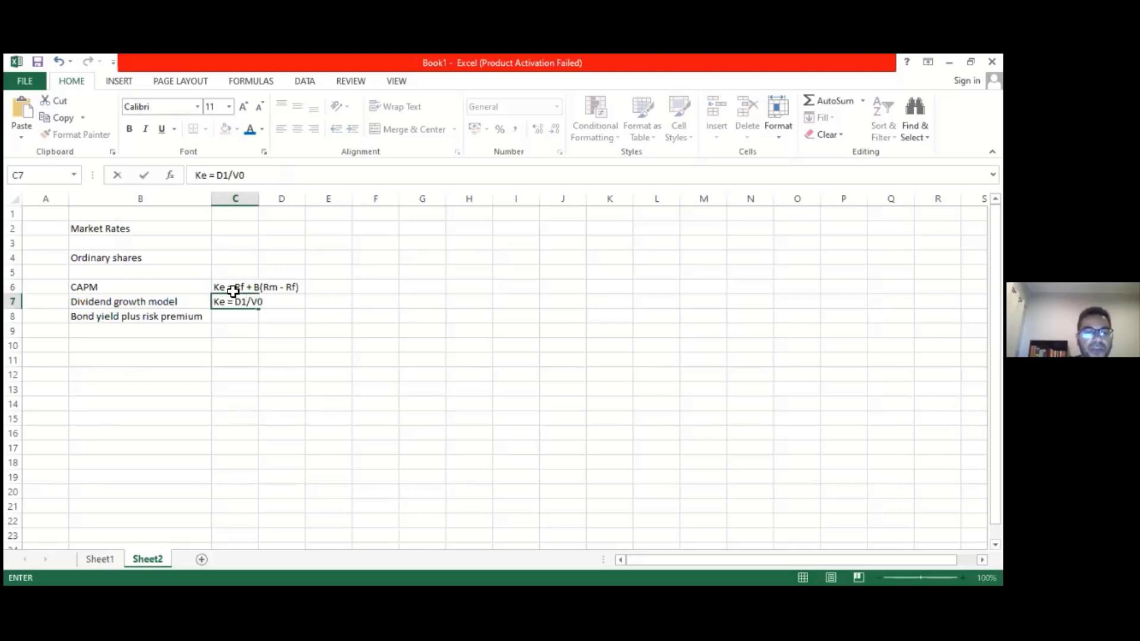
text( =)
key(BackSpace)
text(+ )
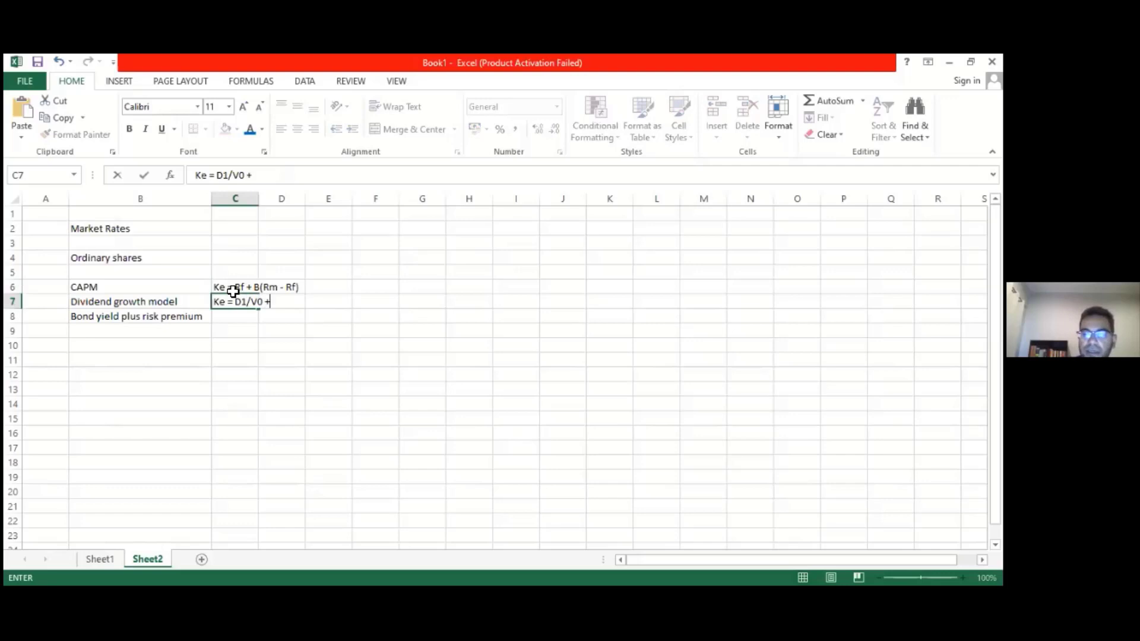
text(g)
click(237, 302)
text(()
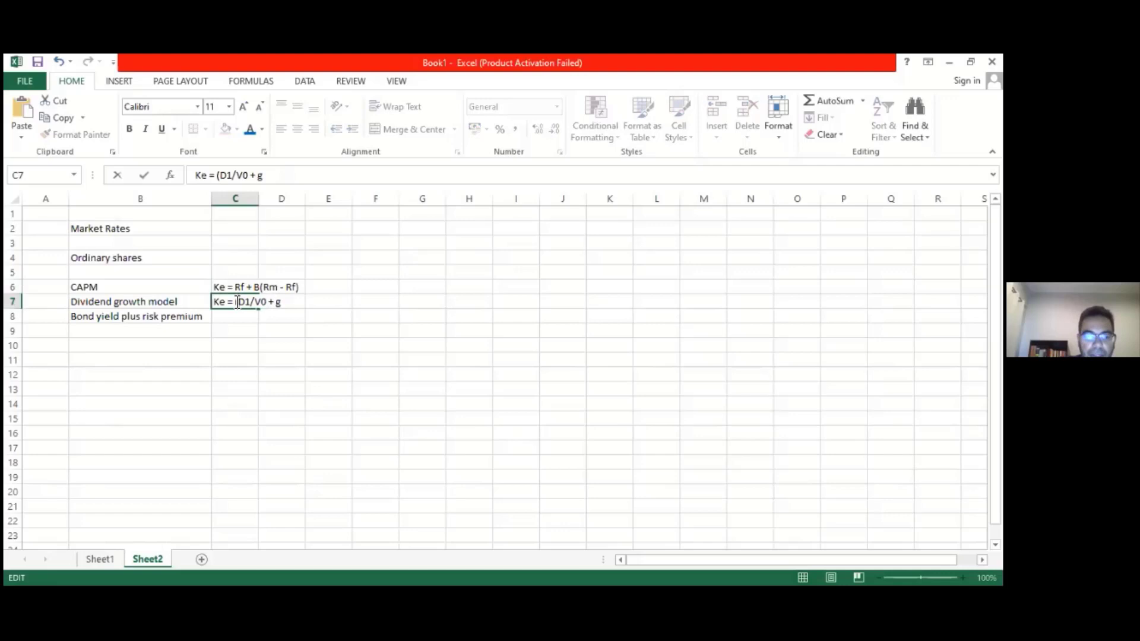
click(267, 302)
text())
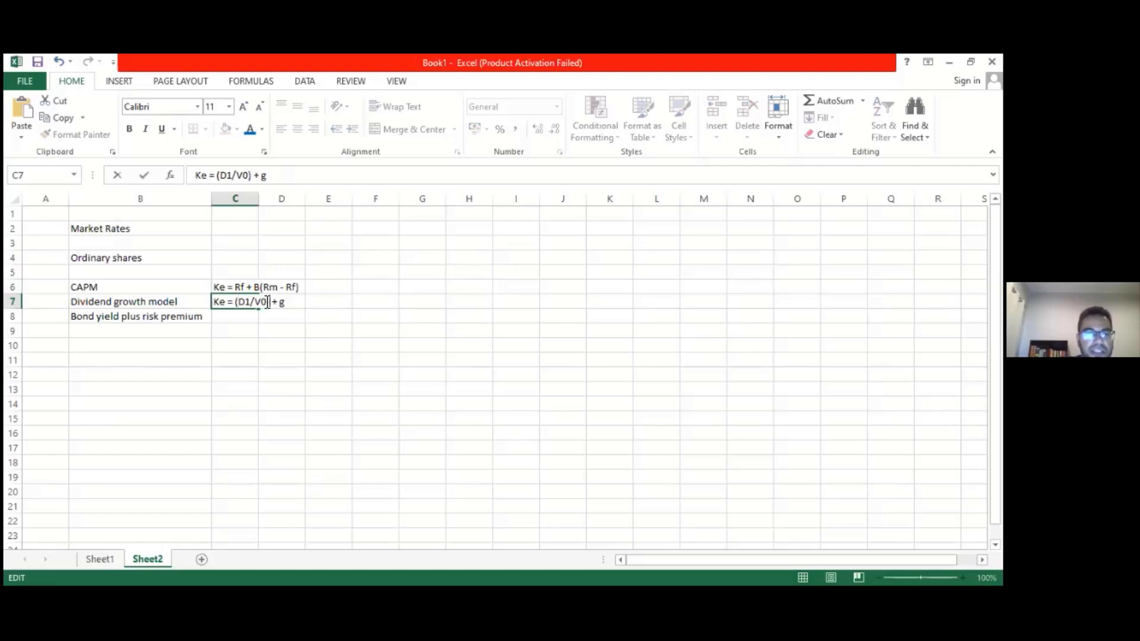
key(Return)
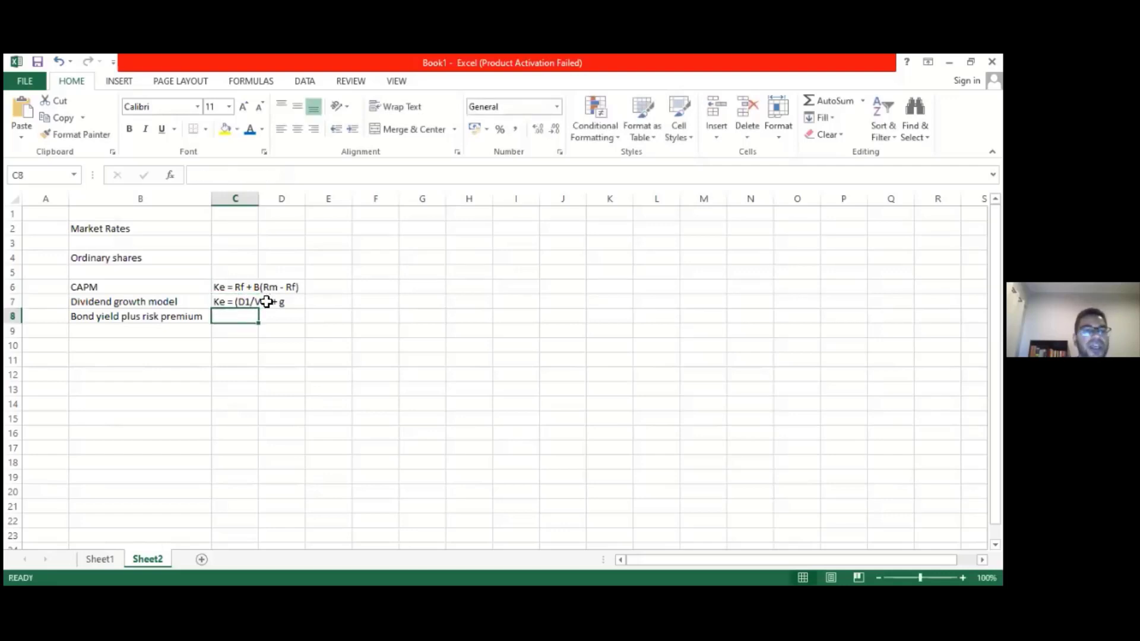
Enter "Ke = bond yield + risk premium" in C8 and widen column C to fit the formula texts.
text(Ke)
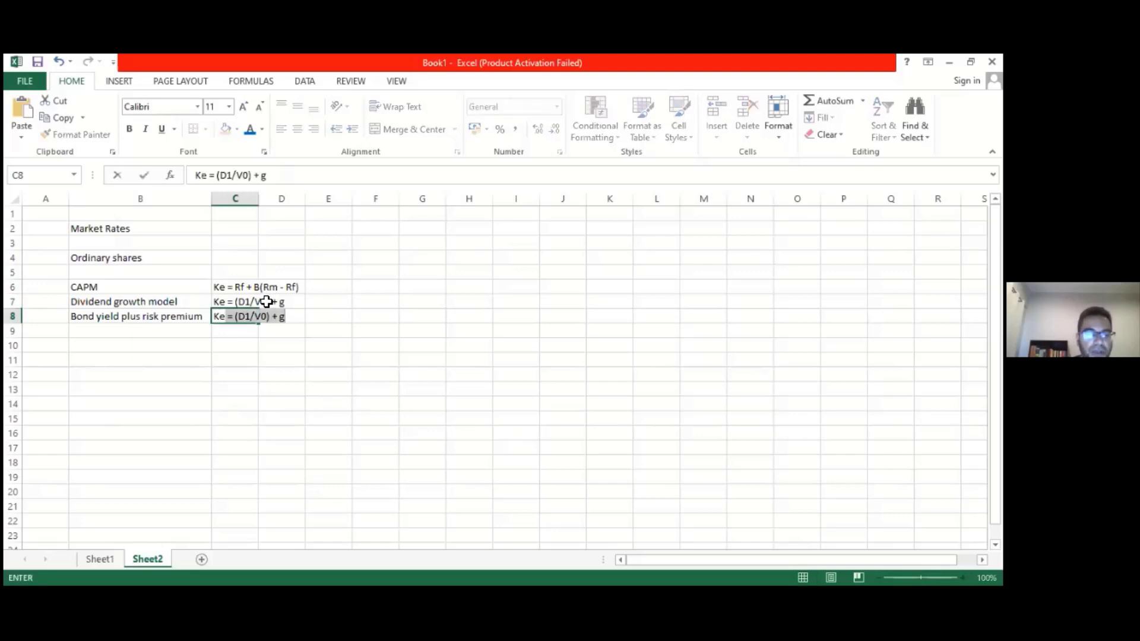
text( = bond)
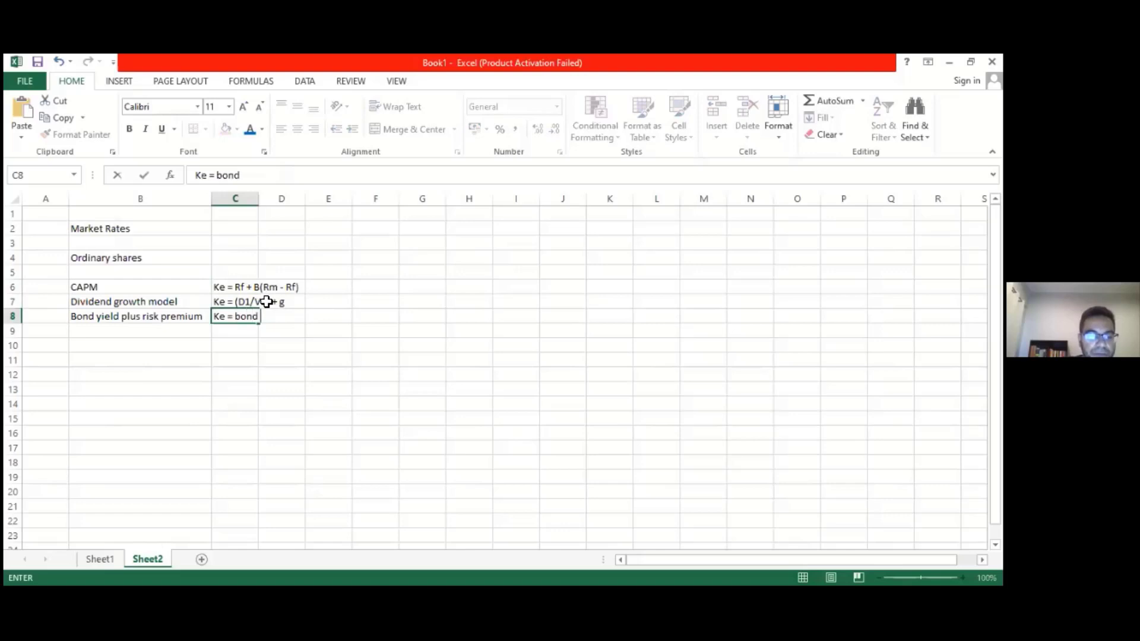
text( yiled)
key(BackSpace)
key(BackSpace)
key(BackSpace)
key(BackSpace)
text(ie)
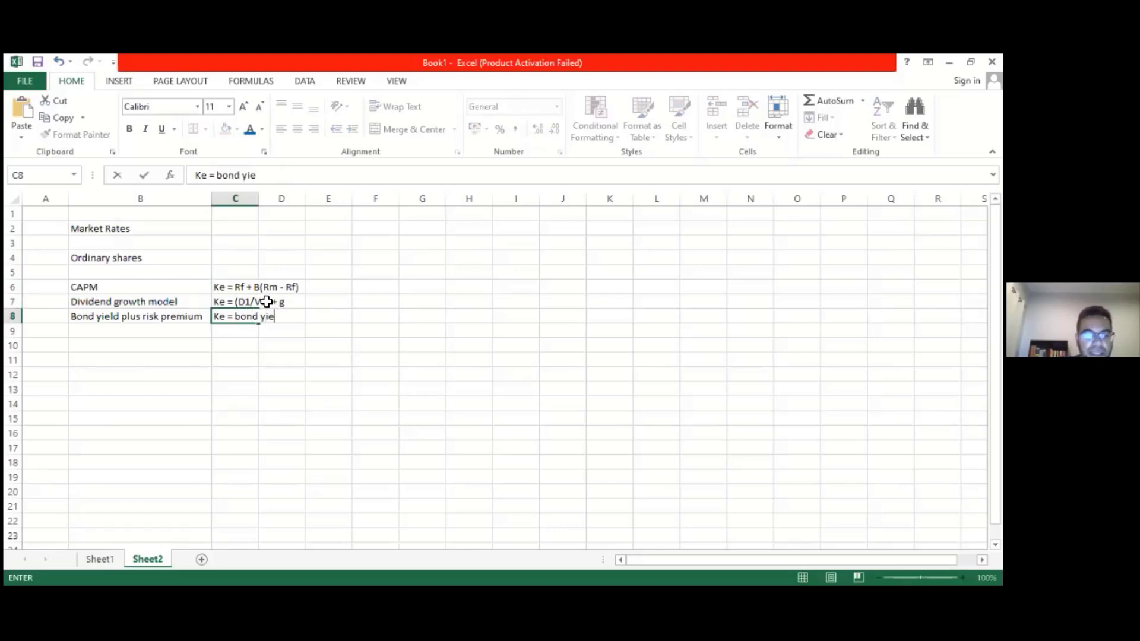
text(ld +)
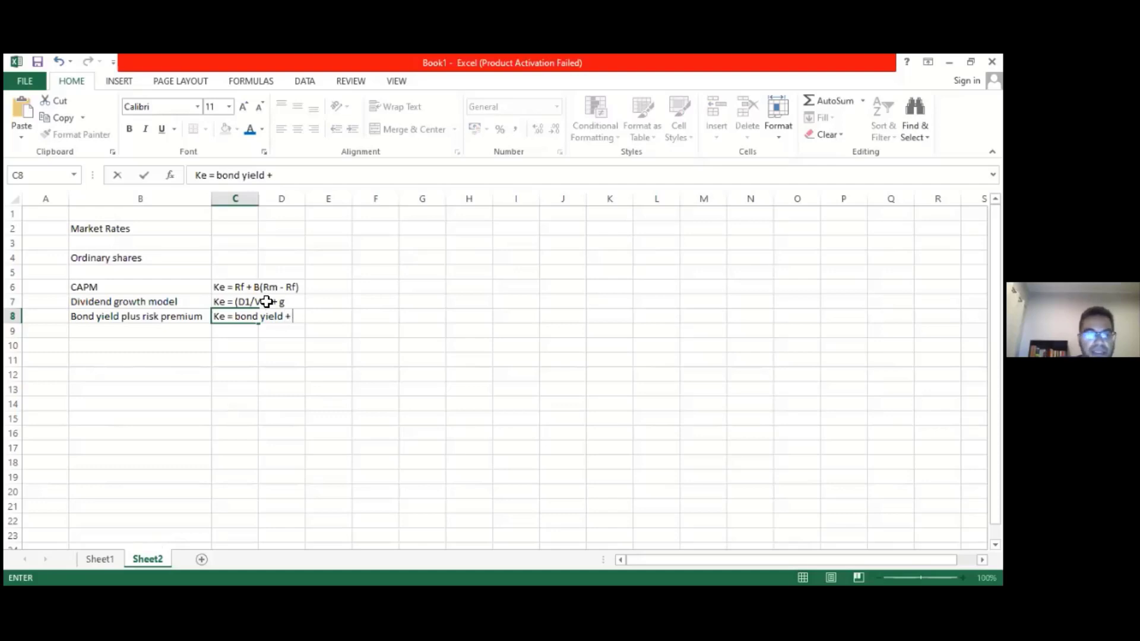
text( risk p)
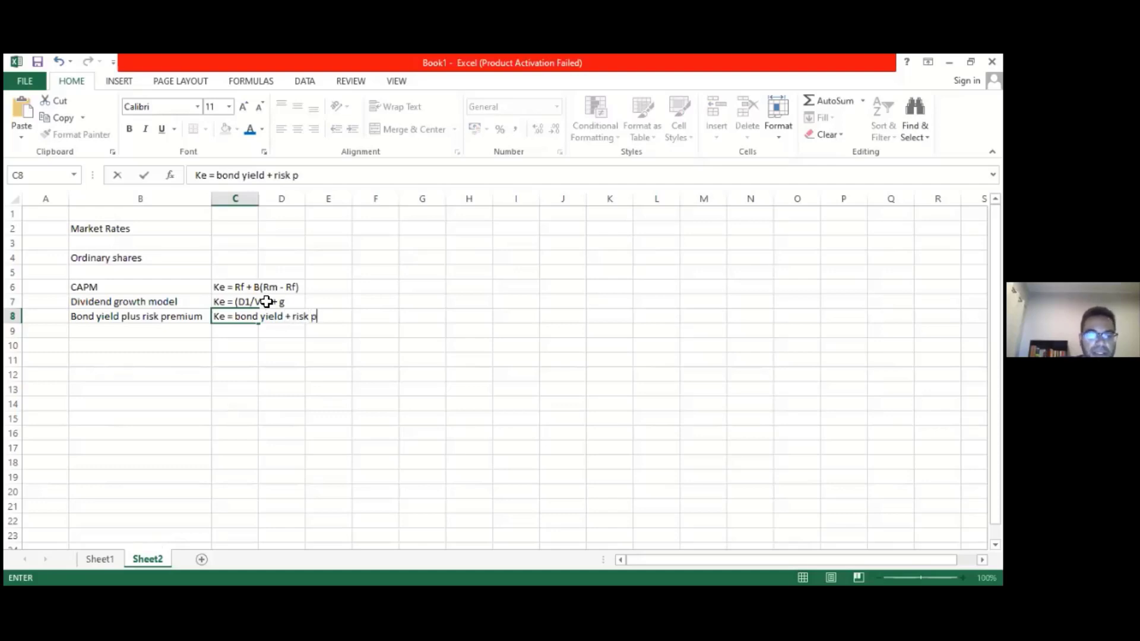
text(remium)
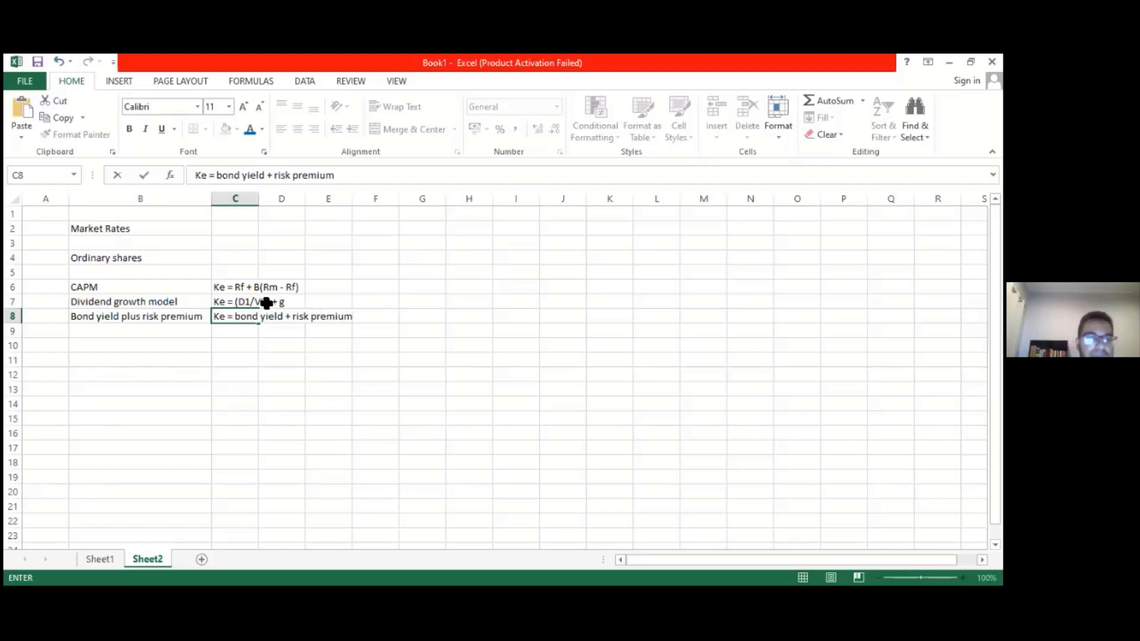
click(285, 381)
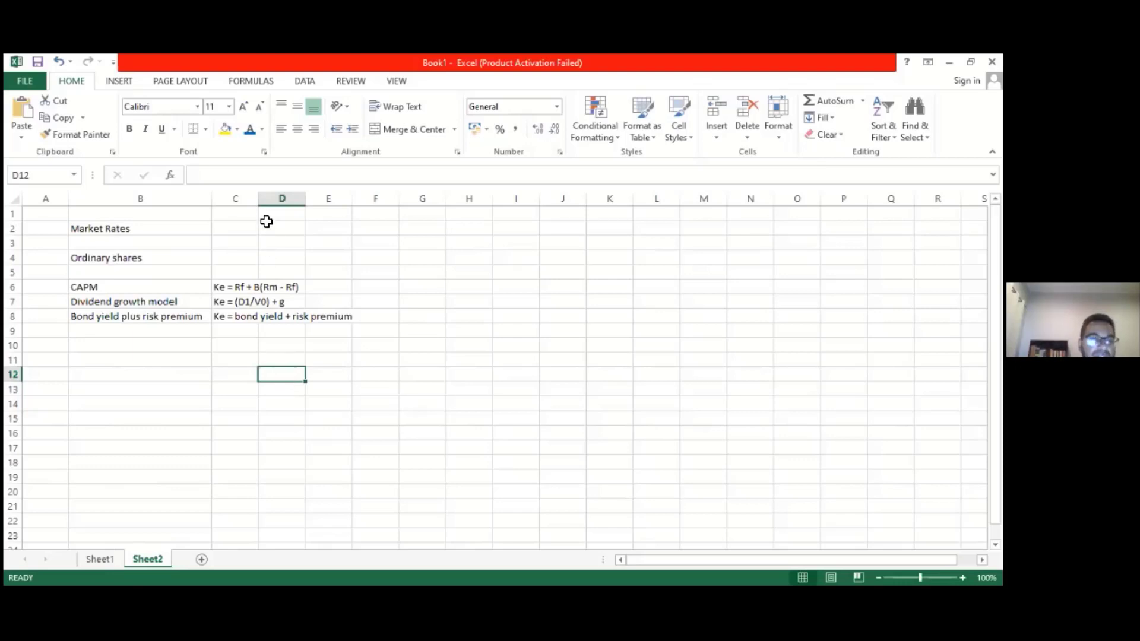
drag(260, 198, 357, 204)
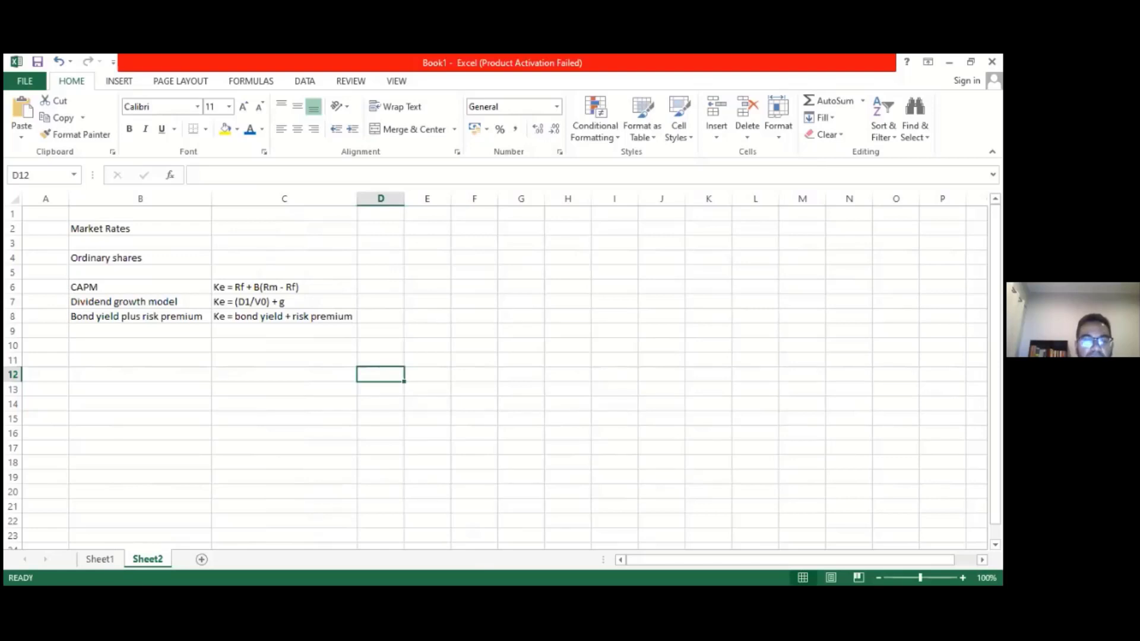
On Sheet1, enter the reference "W1" in G8 beside the Ordinary shares row and make it centred, bold and red.
click(102, 558)
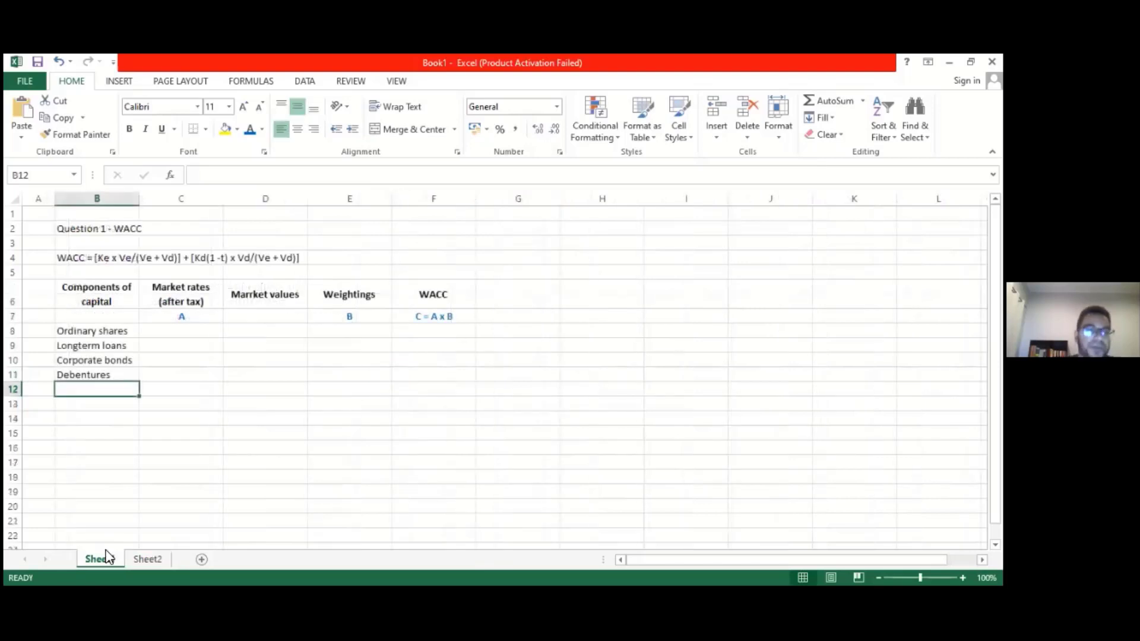
click(528, 335)
text(W1)
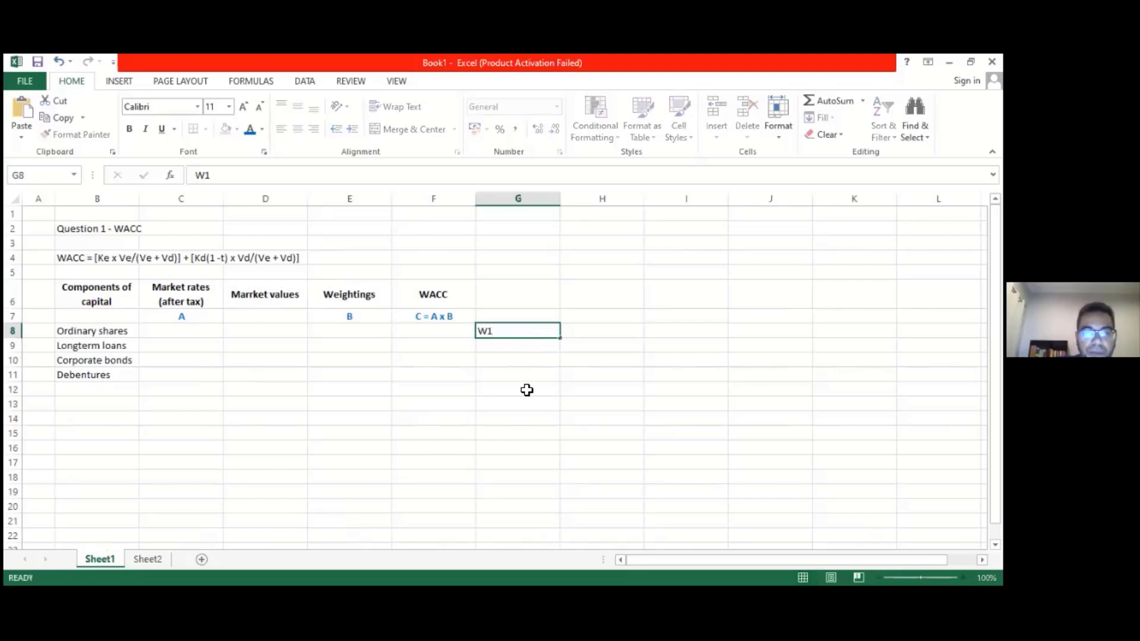
click(527, 389)
click(511, 330)
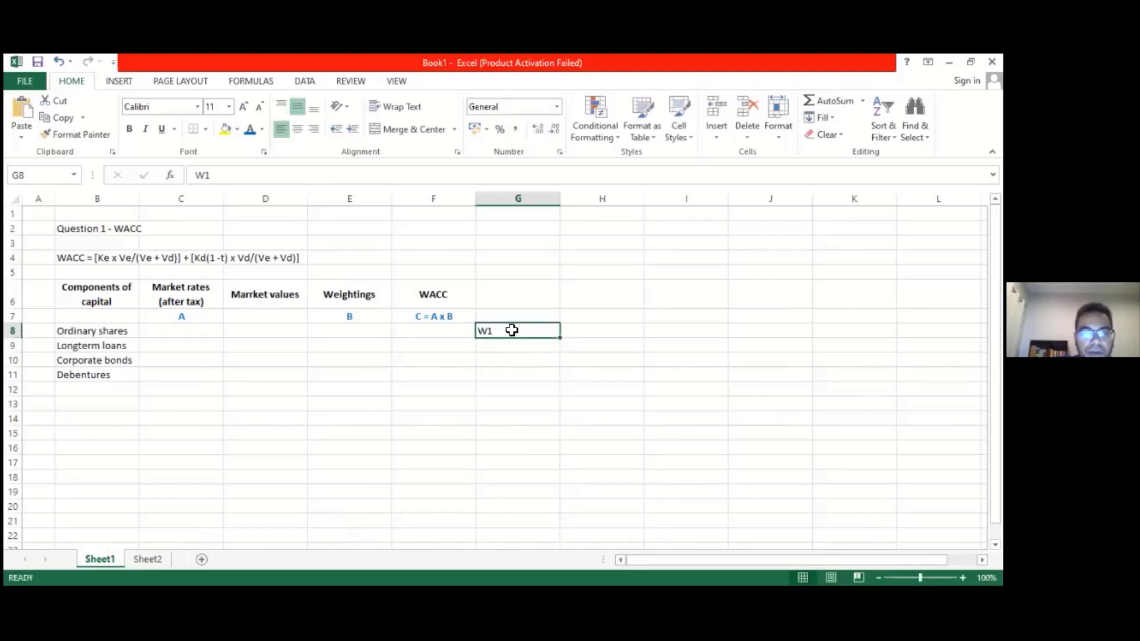
click(297, 130)
click(131, 129)
click(262, 130)
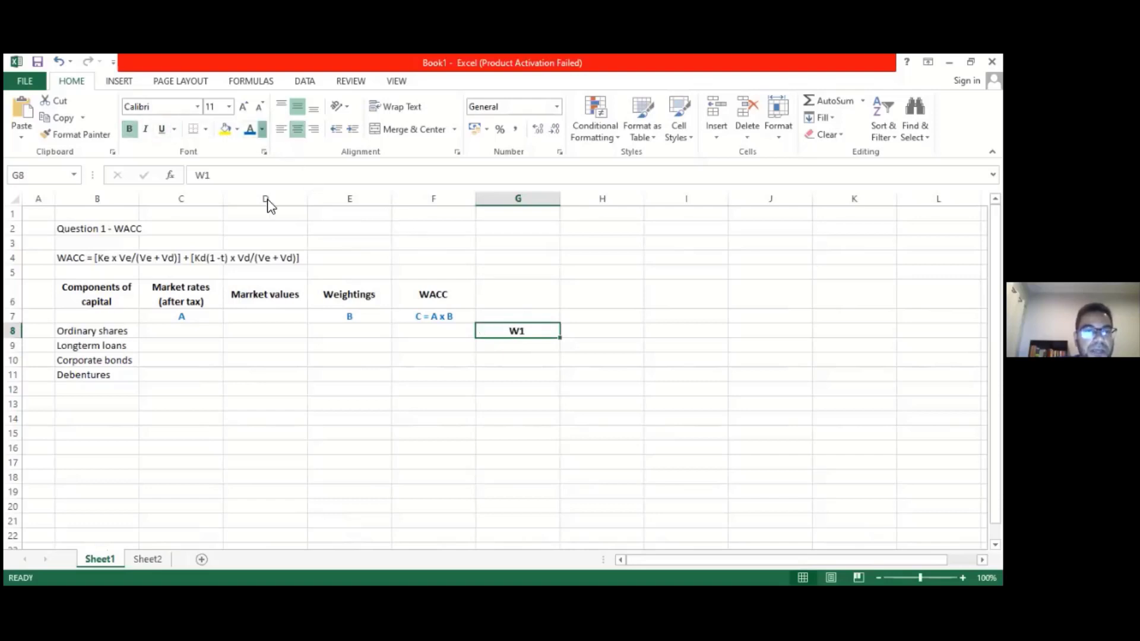
click(261, 263)
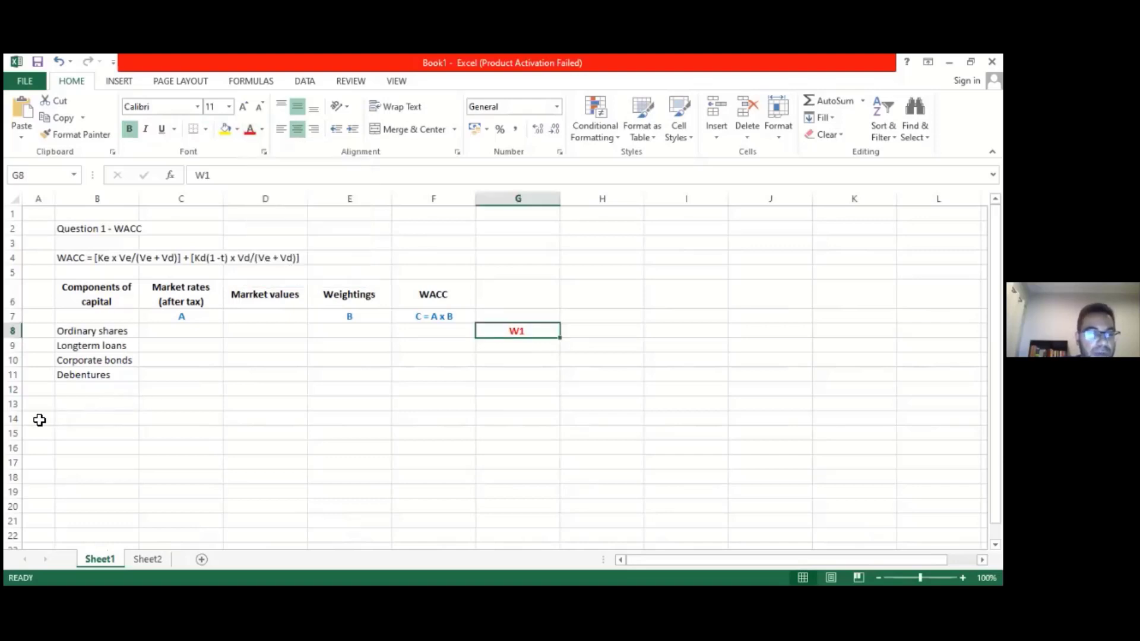
Fill the whole of row 14 below the capital components table with black.
click(13, 419)
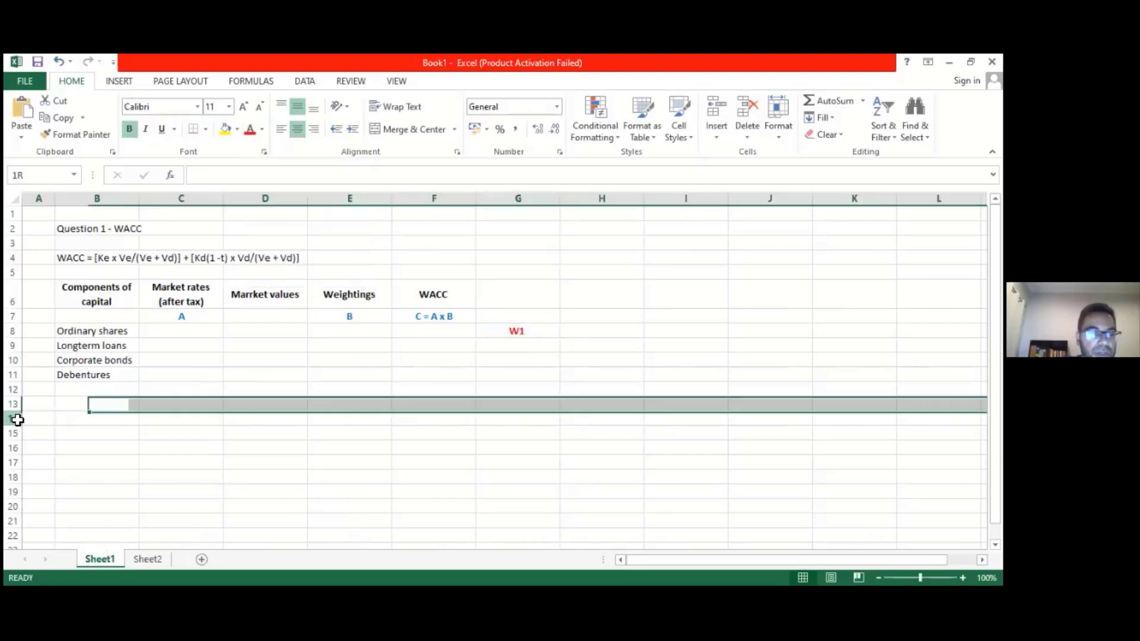
click(238, 129)
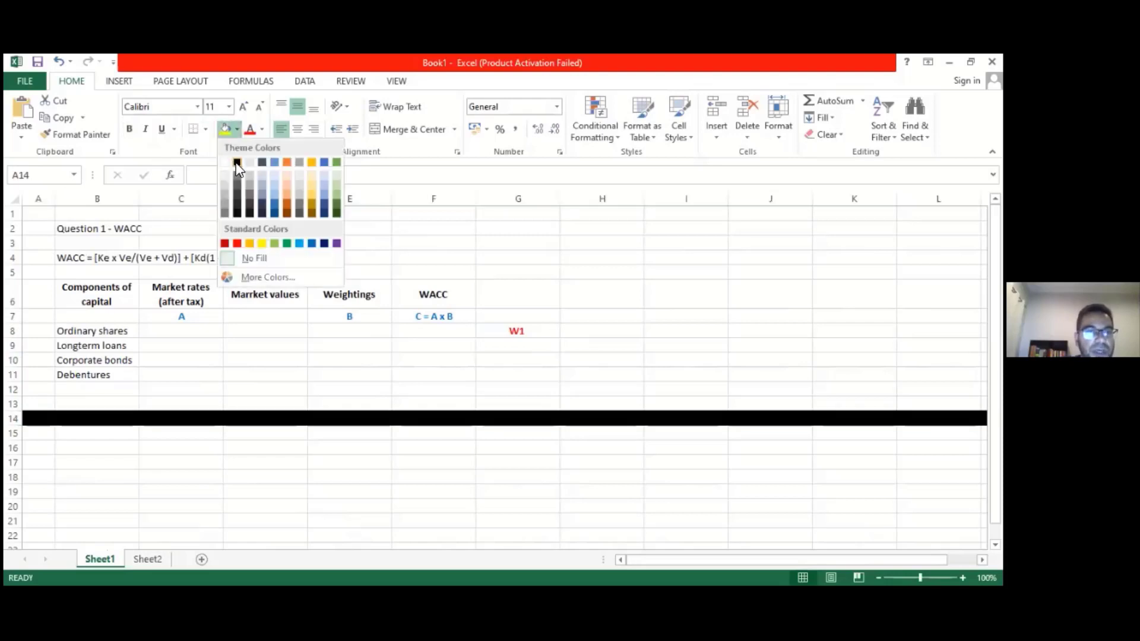
click(237, 163)
Enter the heading "WORKINGS" in B14 on the black row and make row 14 bold.
click(86, 419)
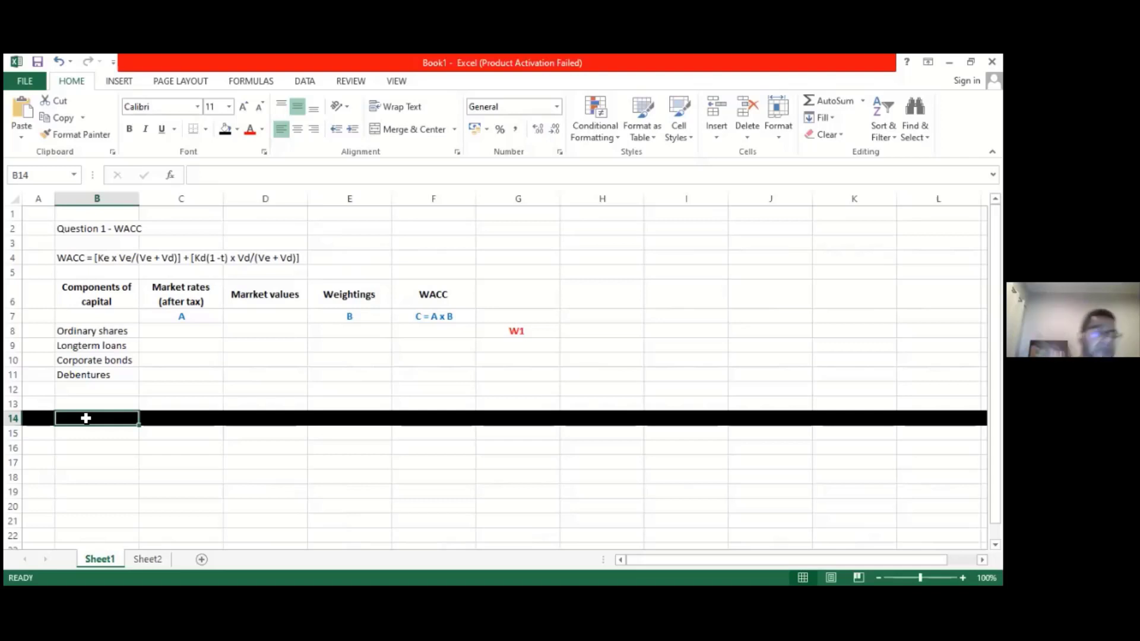
text(W)
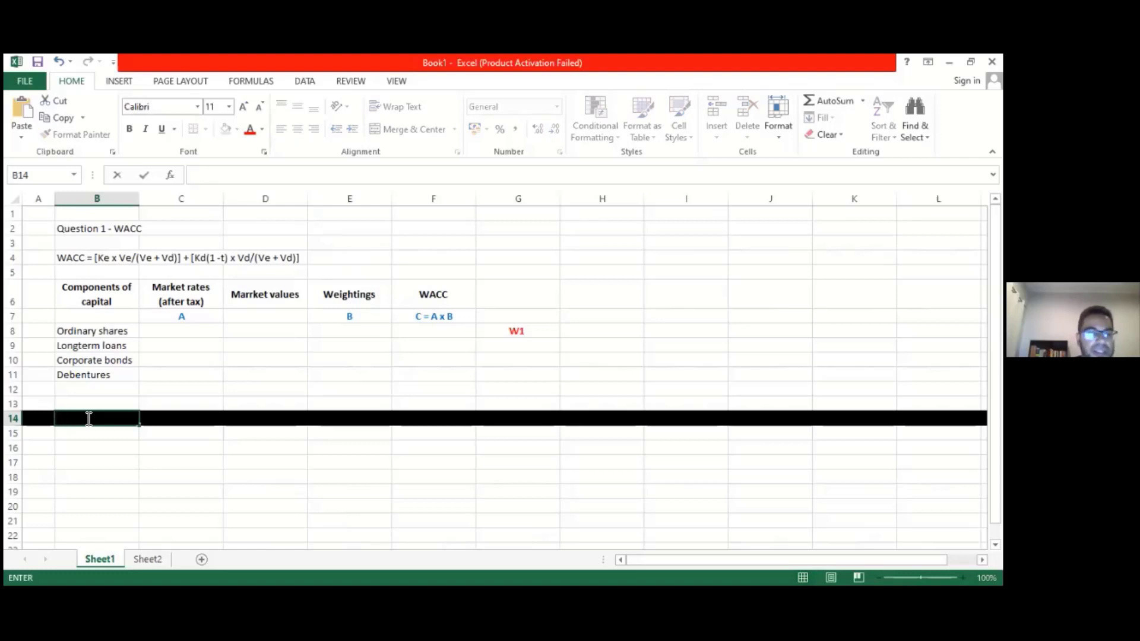
text(ORKINGS)
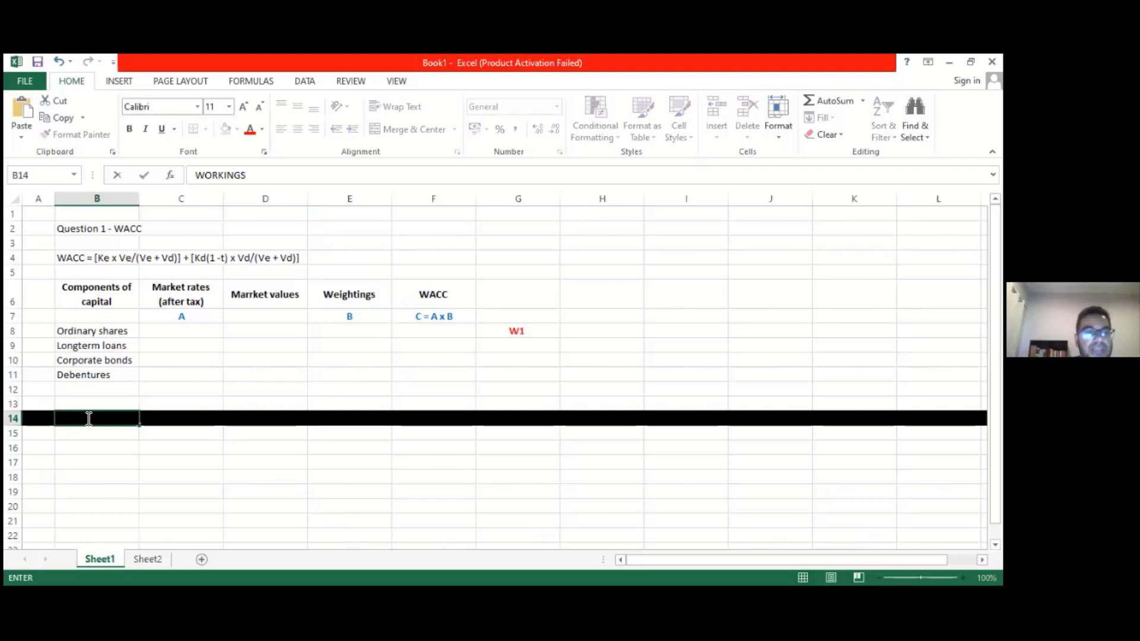
click(117, 519)
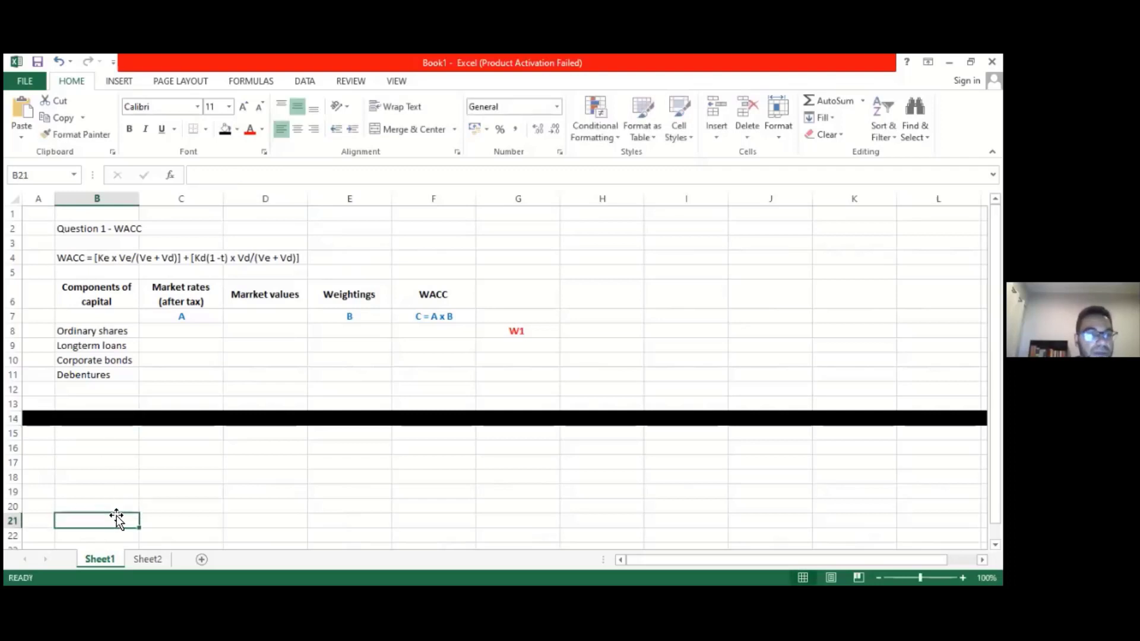
click(13, 418)
click(129, 127)
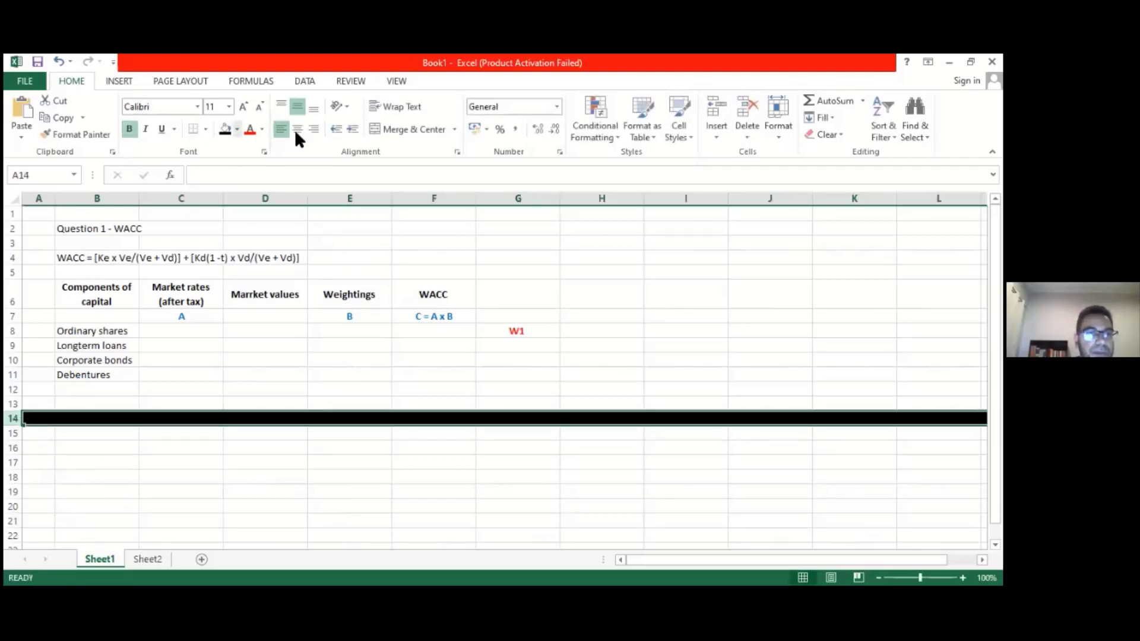
Make the text in black row 14 white and enter the reference "W1" in A16 below it.
click(261, 127)
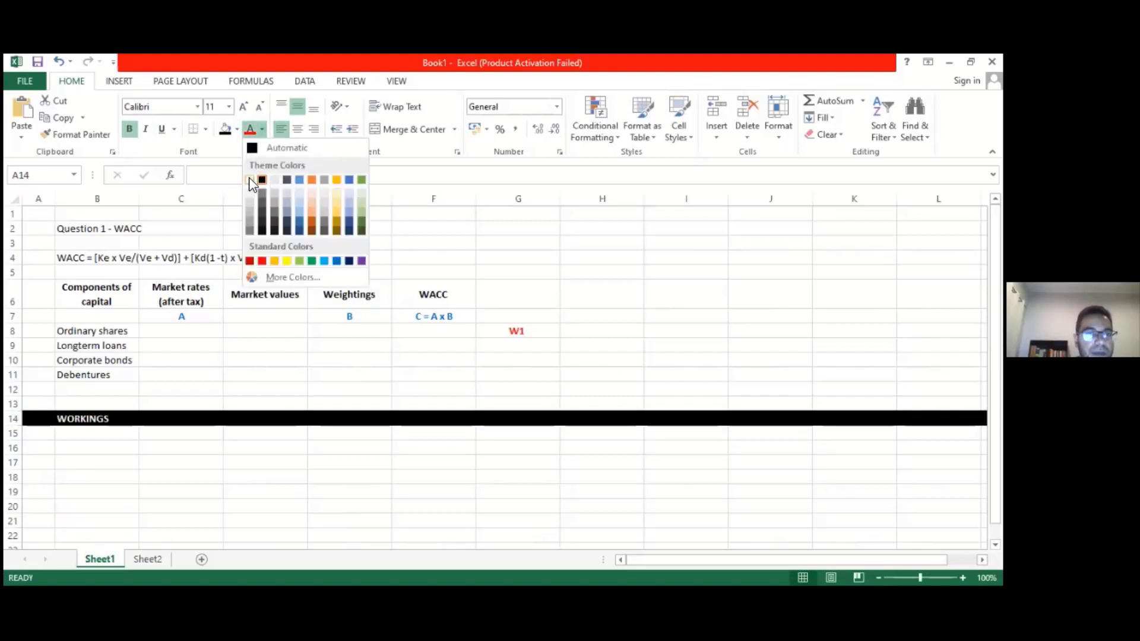
click(248, 176)
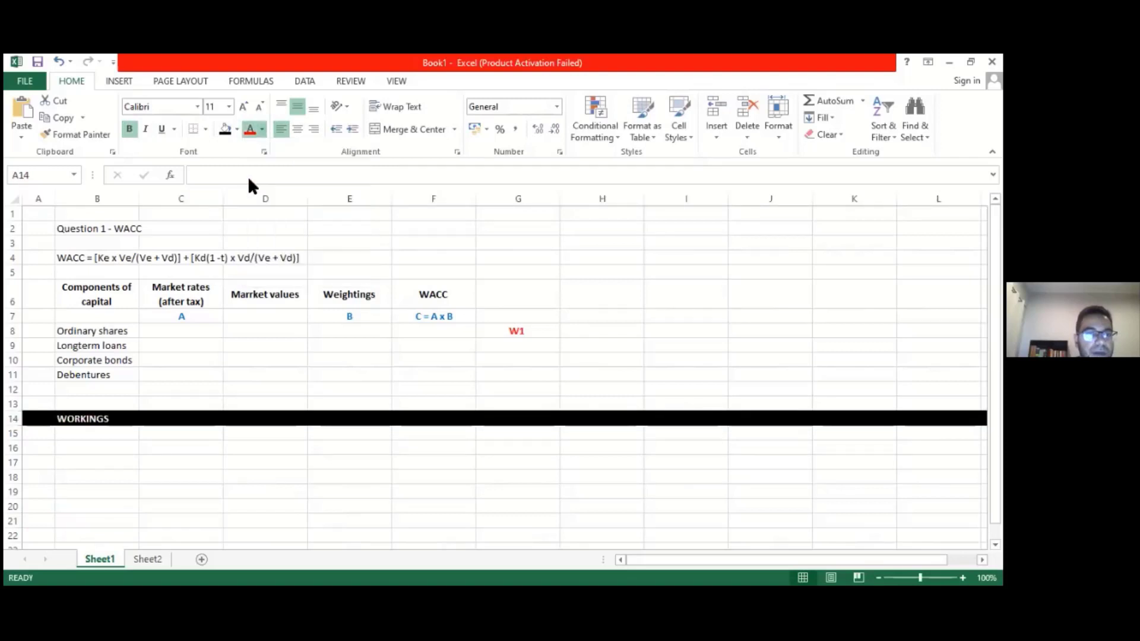
click(39, 449)
text(W1)
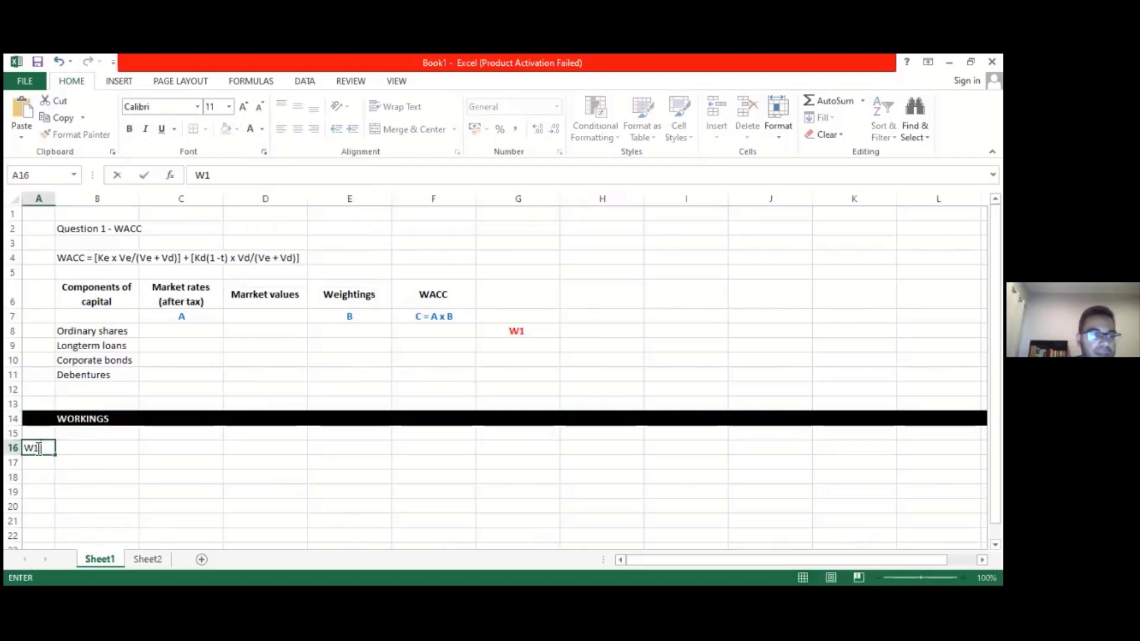
click(82, 452)
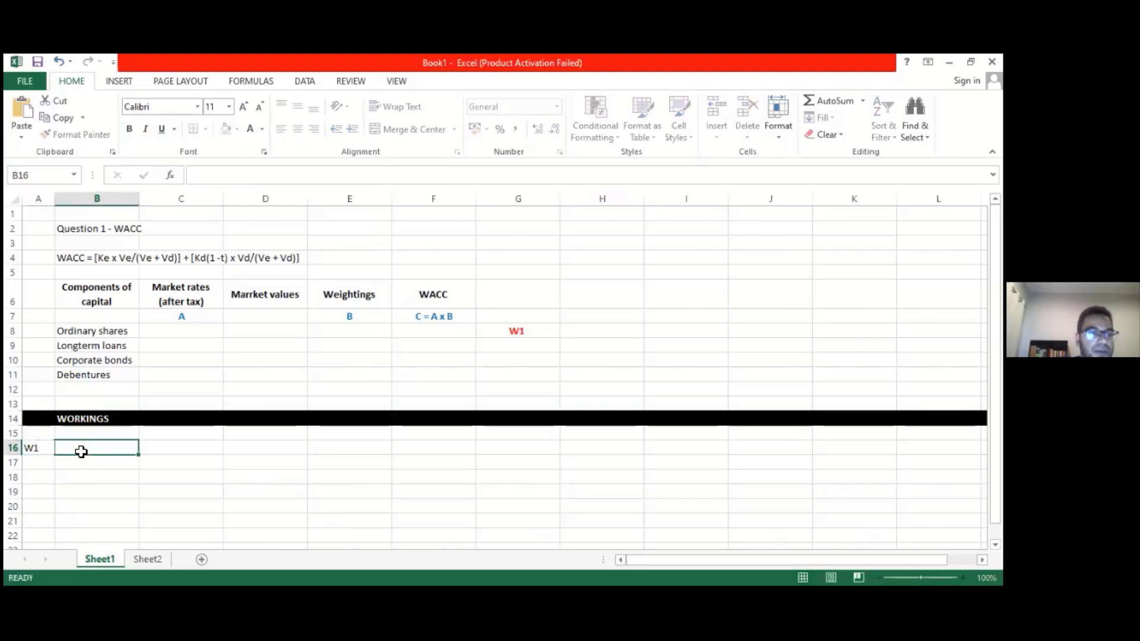
Format the whole of column A as centred, bold and red.
click(39, 199)
click(297, 129)
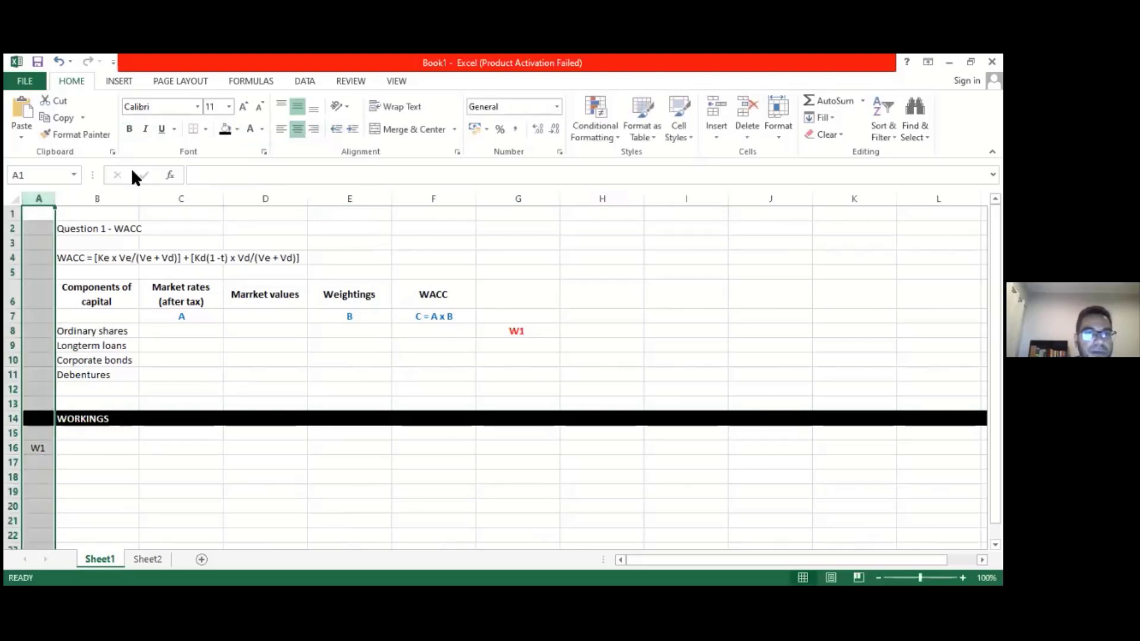
click(130, 131)
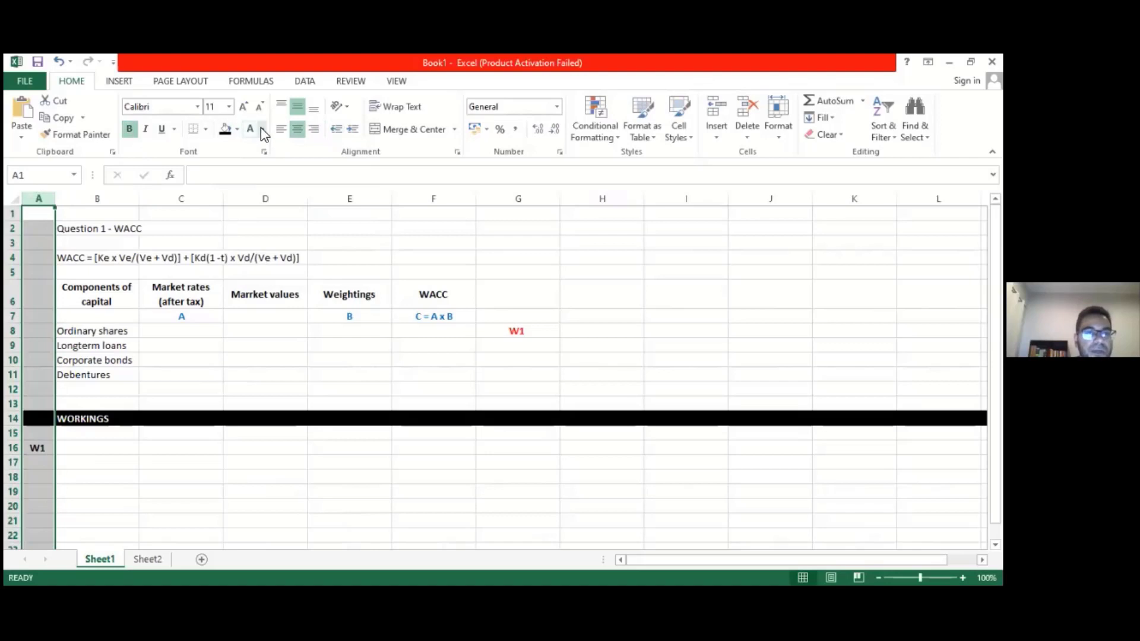
click(262, 129)
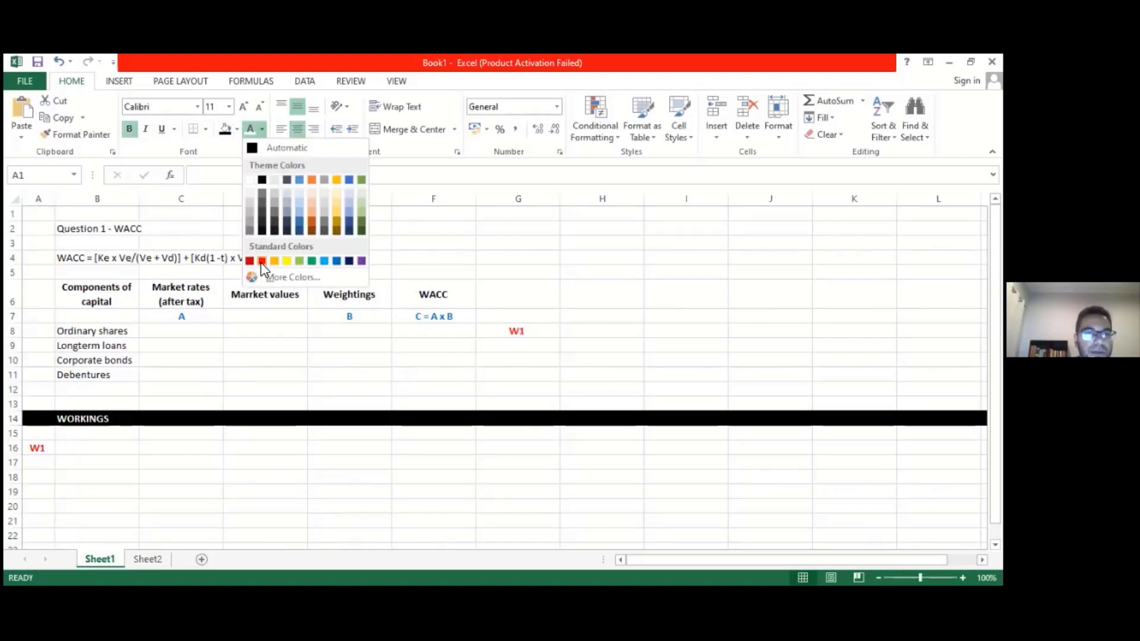
click(261, 262)
Enter the formula text "Ke = D1/V0 + g" in B16 beside the W1 reference.
click(159, 507)
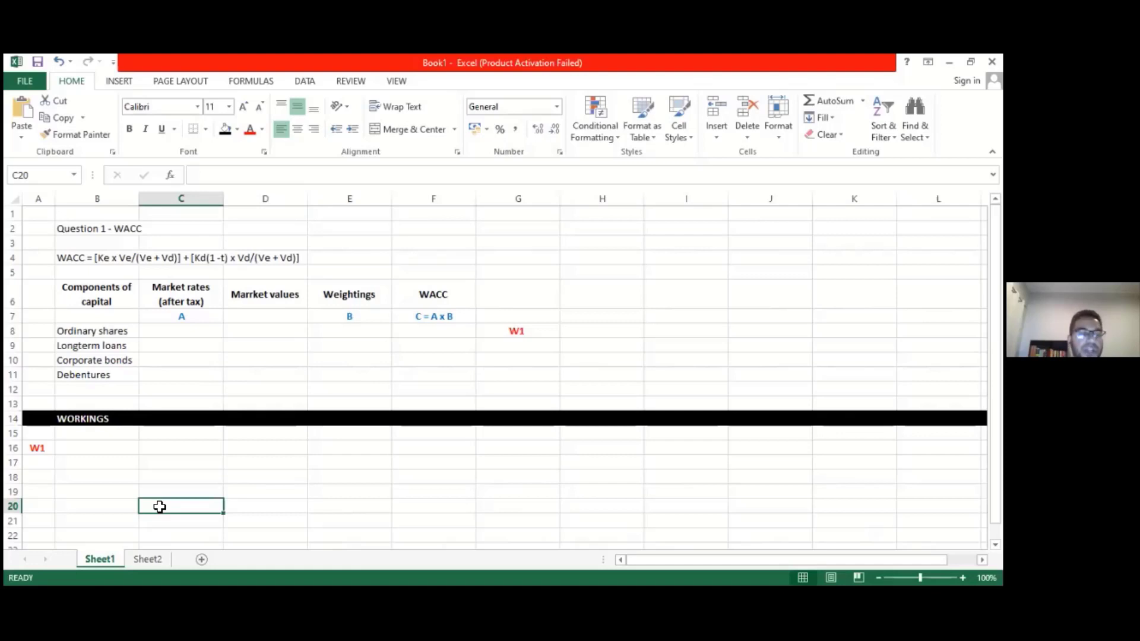
click(110, 455)
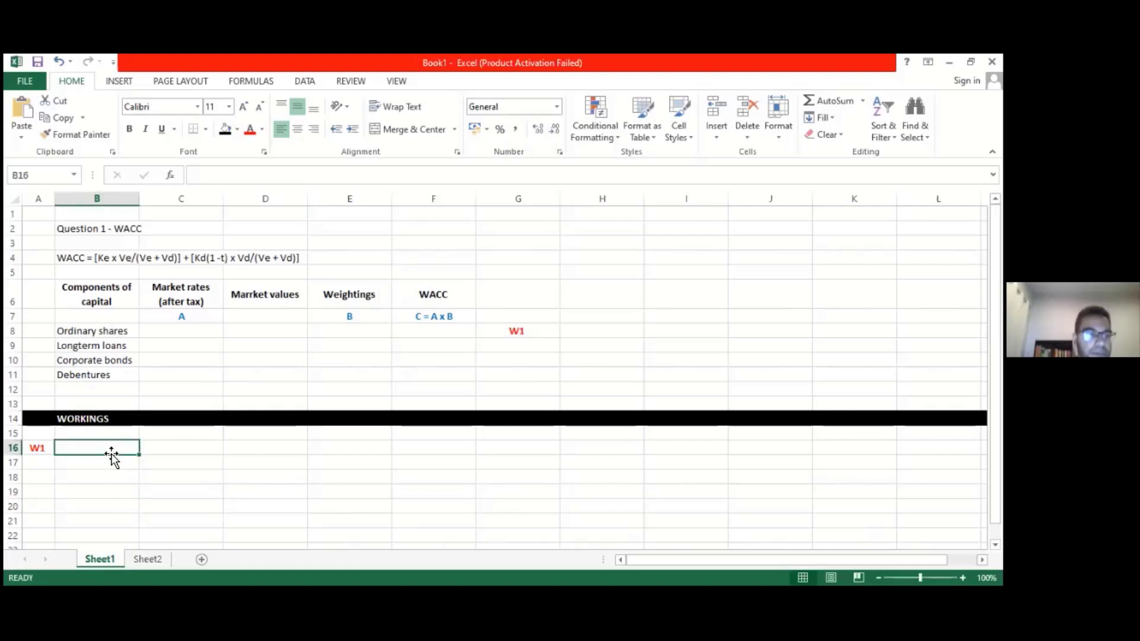
text(Ke = )
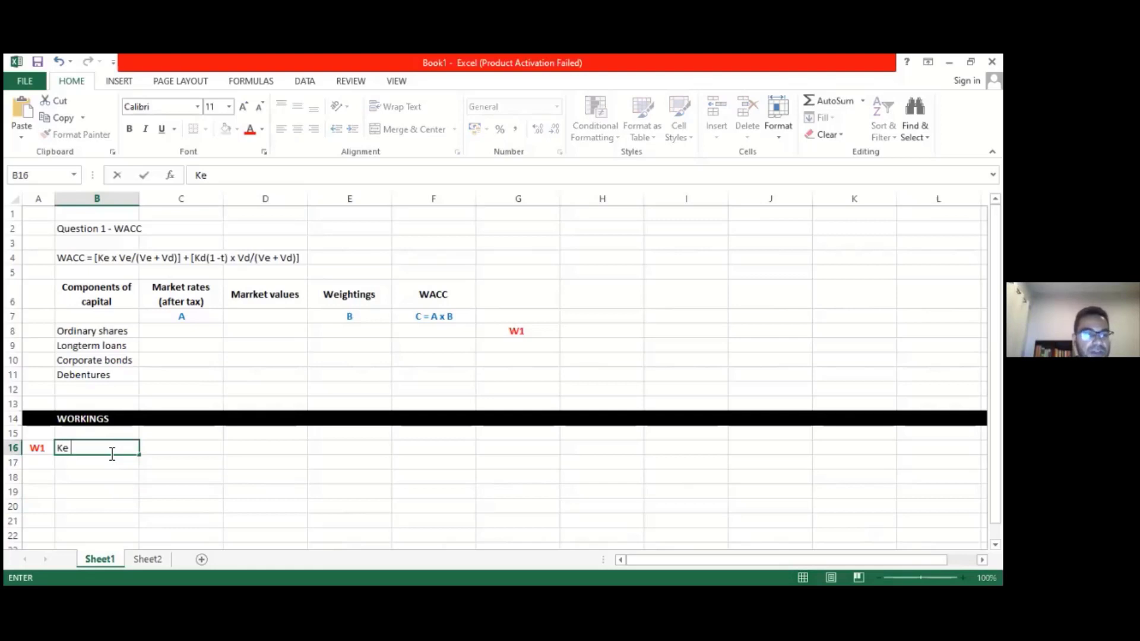
text(D)
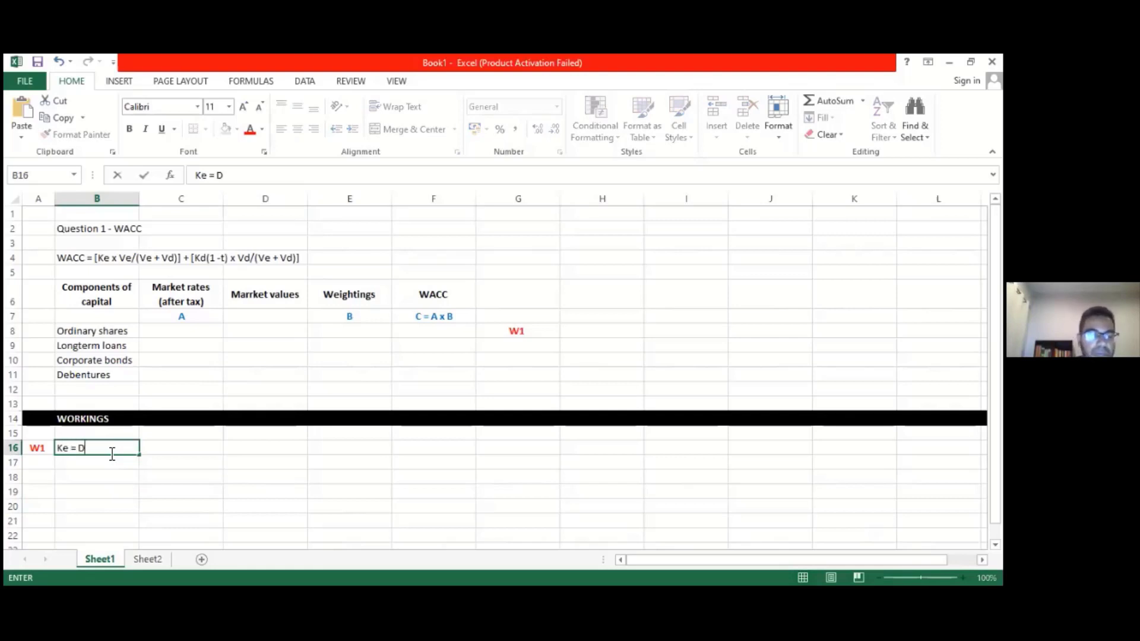
text(1/)
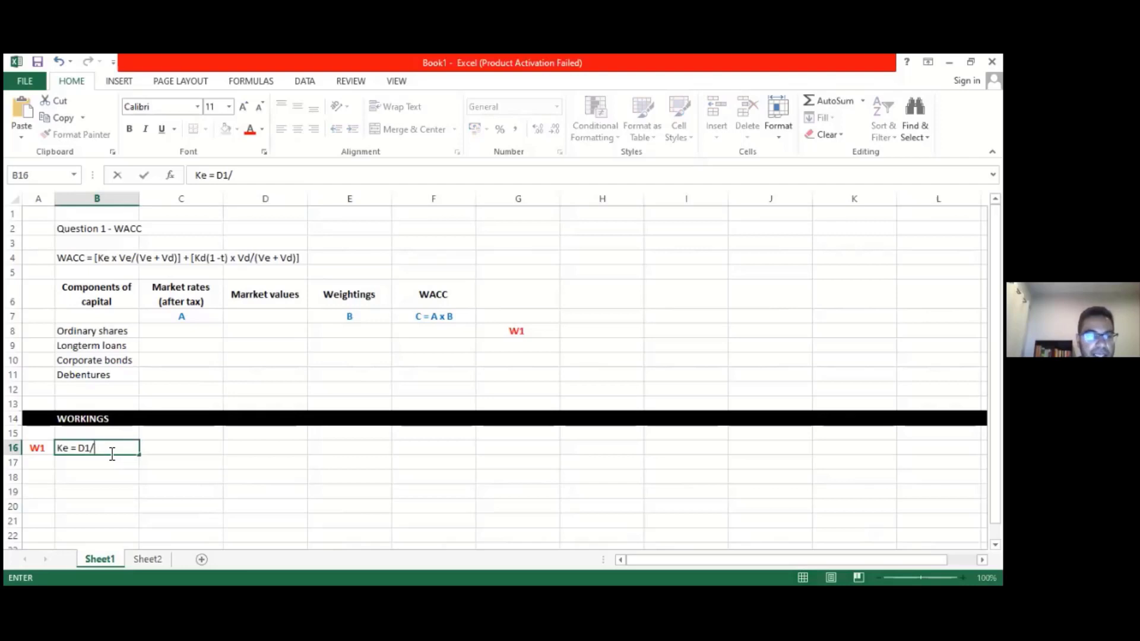
text(V0)
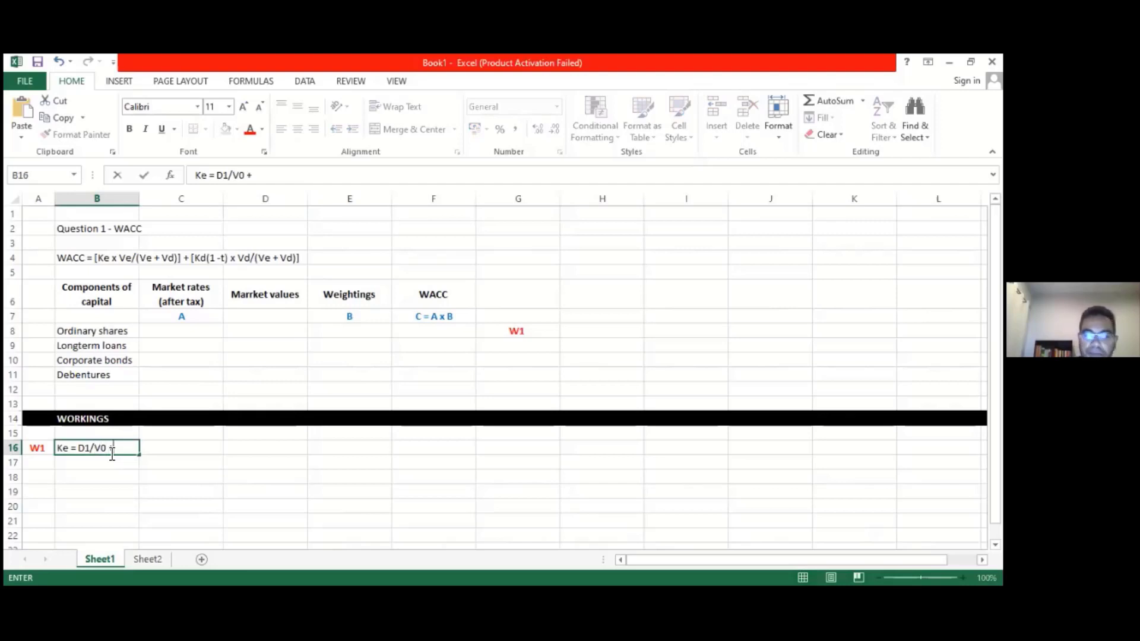
text( + )
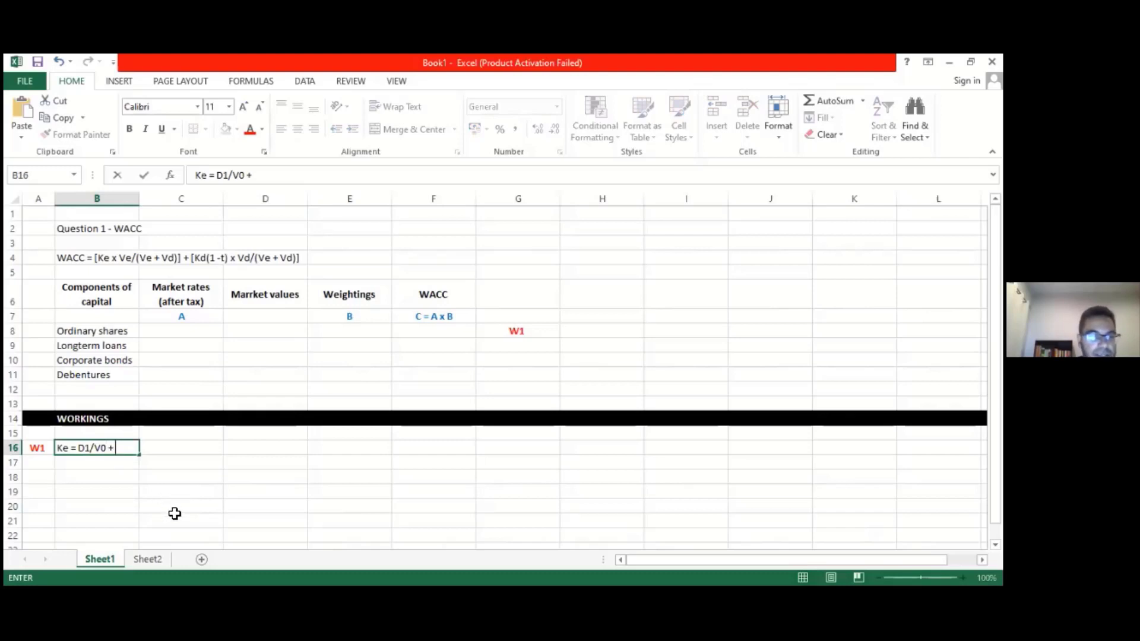
text(g)
key(Return)
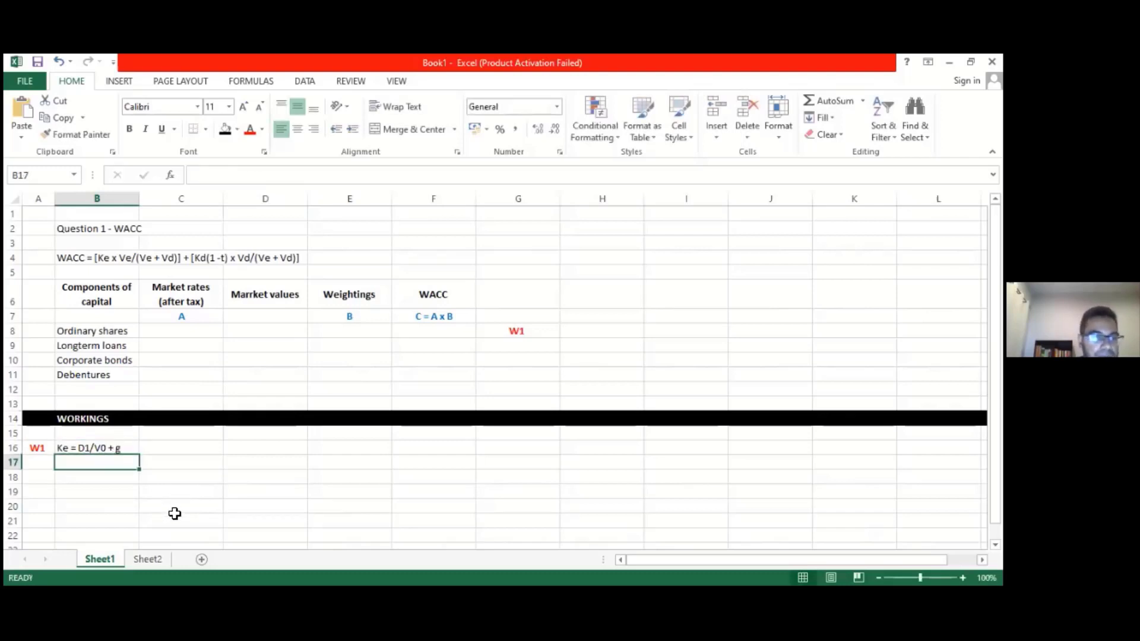
Enter the label "Ke" in B18 and fill B18:C18 with light green.
key(Down)
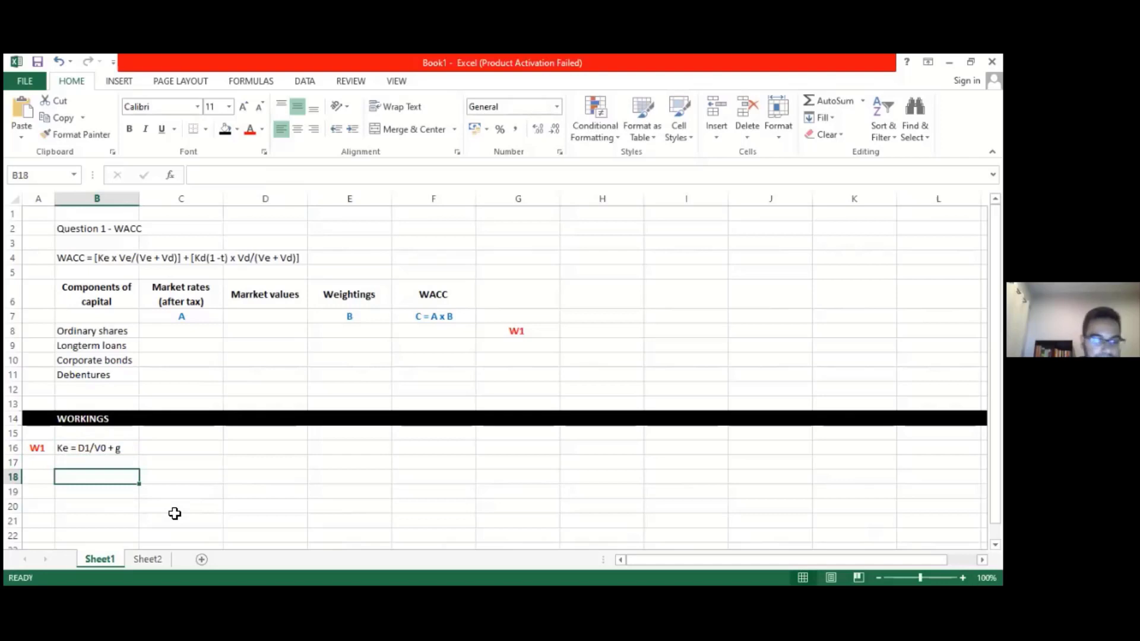
text(Ke)
key(Tab)
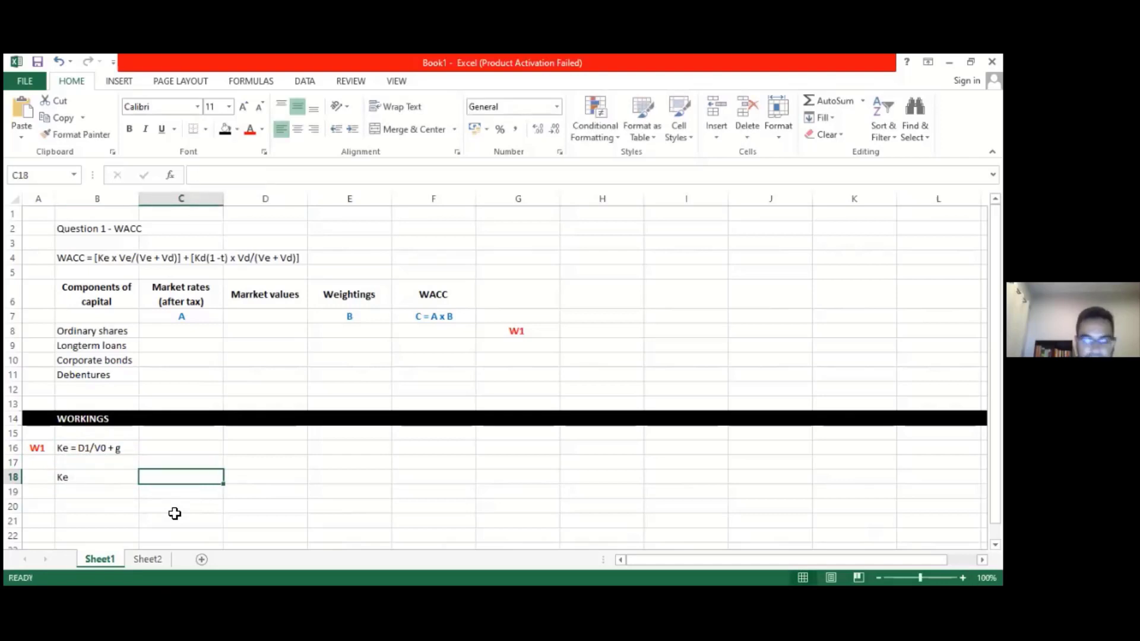
drag(127, 477, 163, 477)
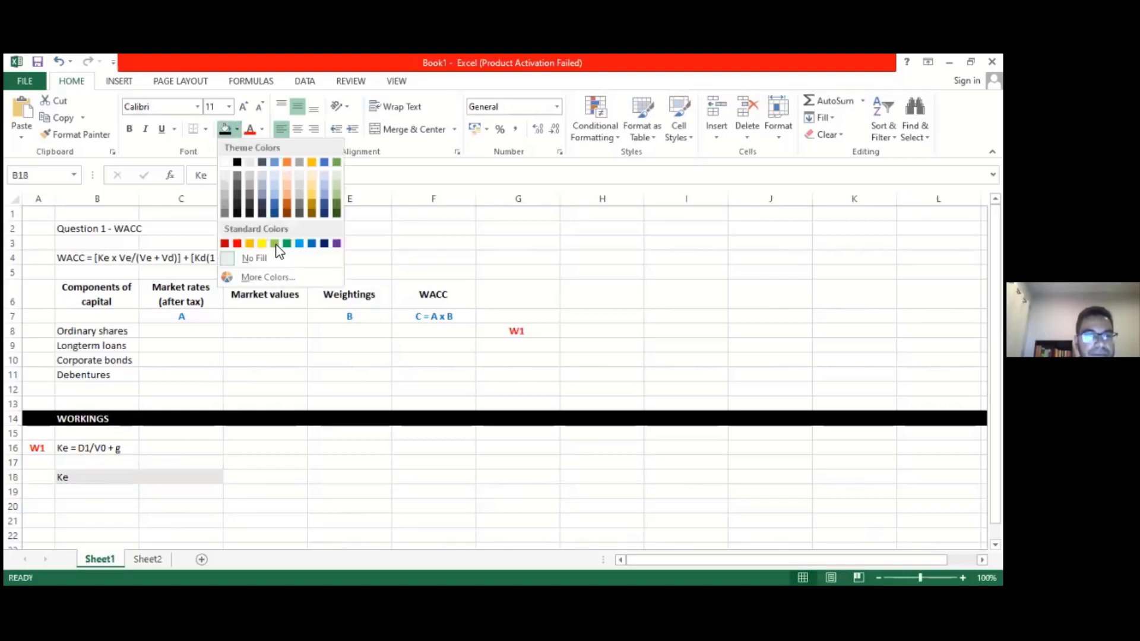
click(274, 244)
List the input labels "D1", "V0" and "g" in B19 to B21 under Ke.
click(75, 492)
text(D1)
key(Return)
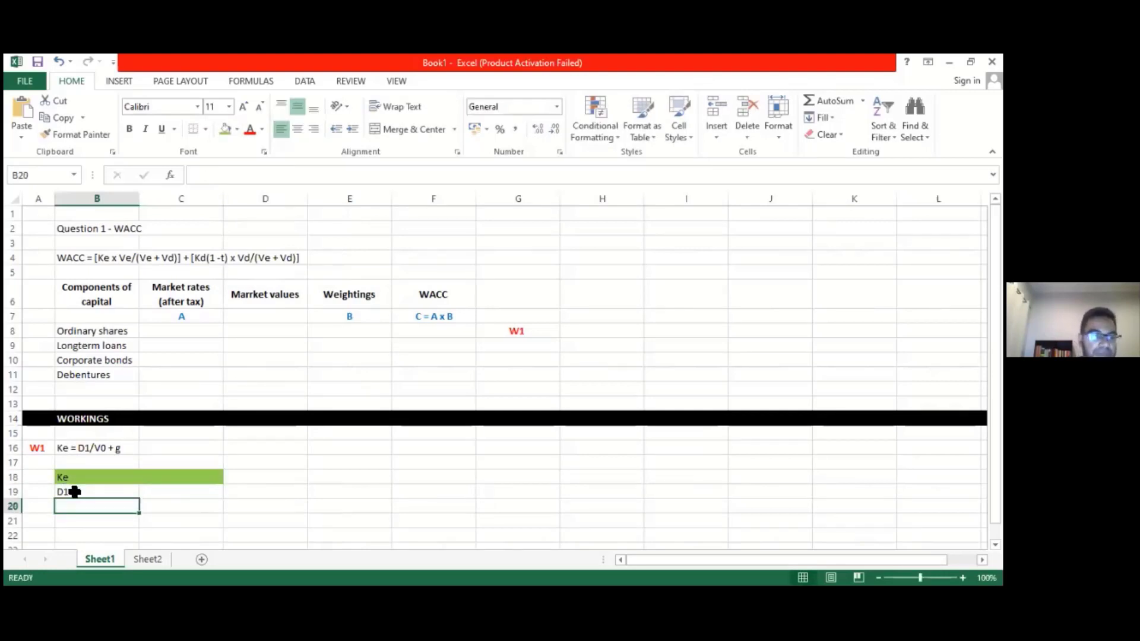
text(V0)
key(Return)
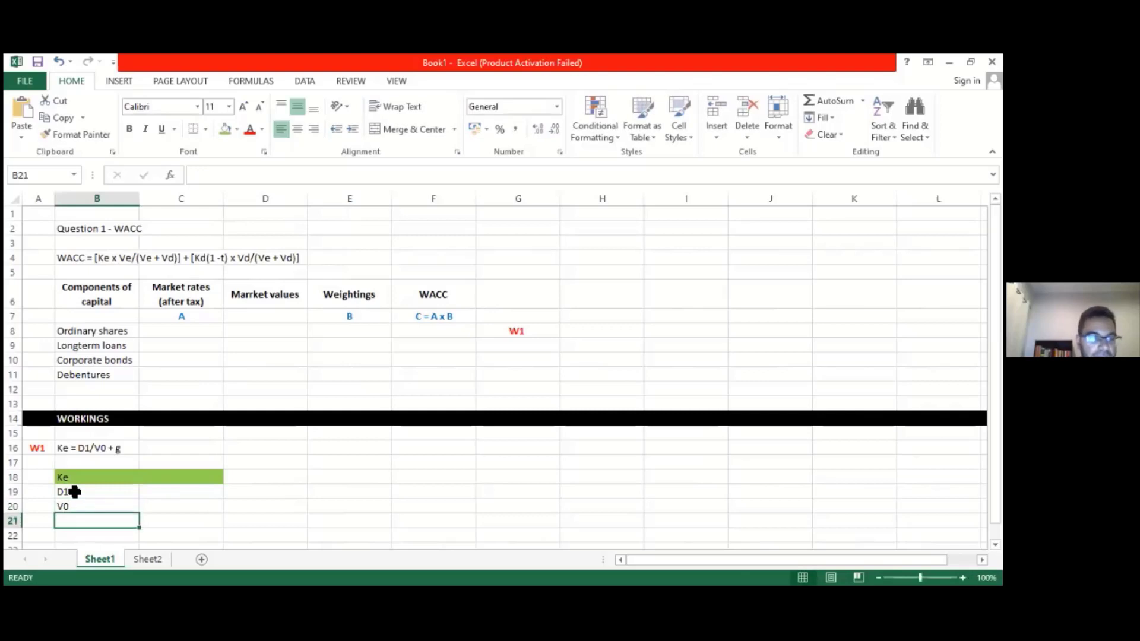
text(g)
key(Return)
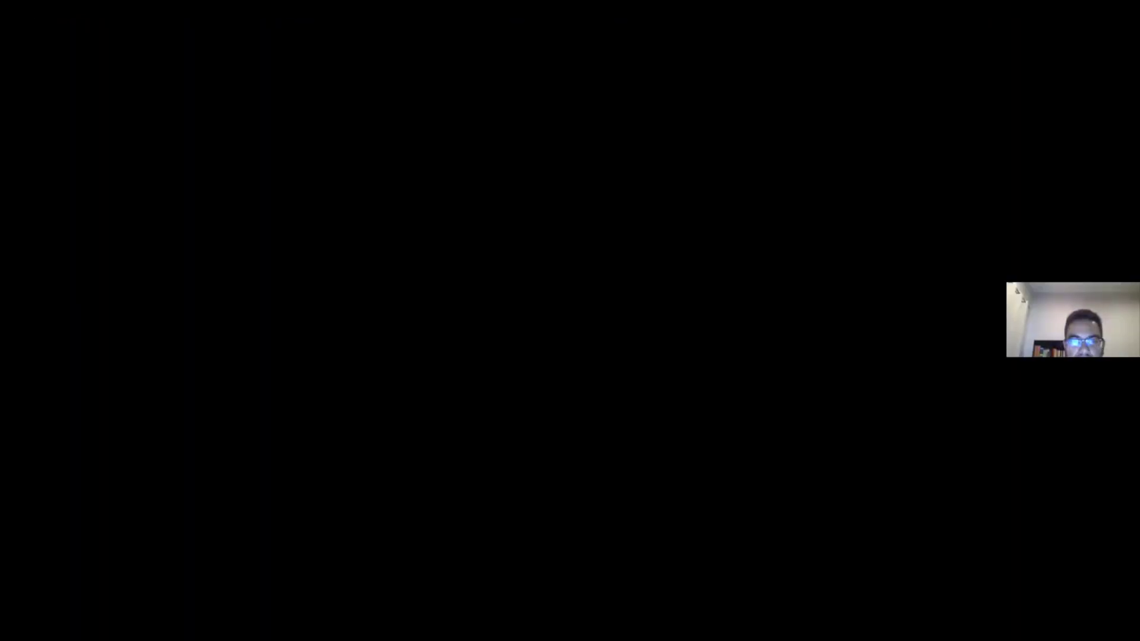
In the Oct_Nov 2020 paper PDF in the browser, find and highlight page 7's paragraph on share price, dividend payout ratio and dividend growth rate.
scroll(606, 366, up, 7)
scroll(606, 366, up, 8)
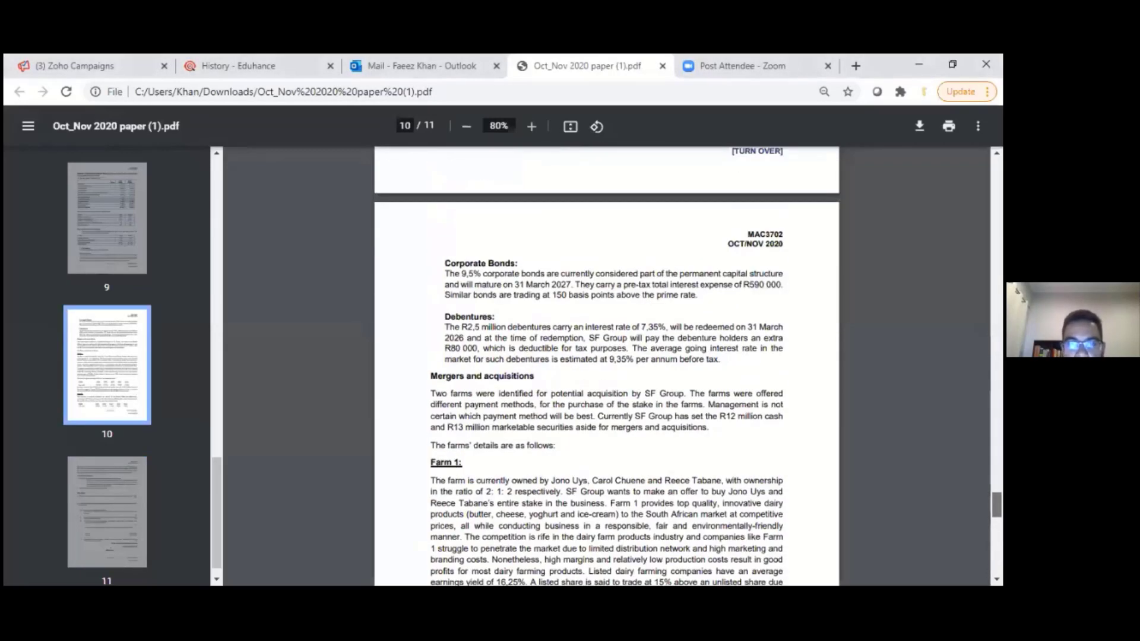
scroll(605, 365, up, 15)
scroll(605, 366, up, 10)
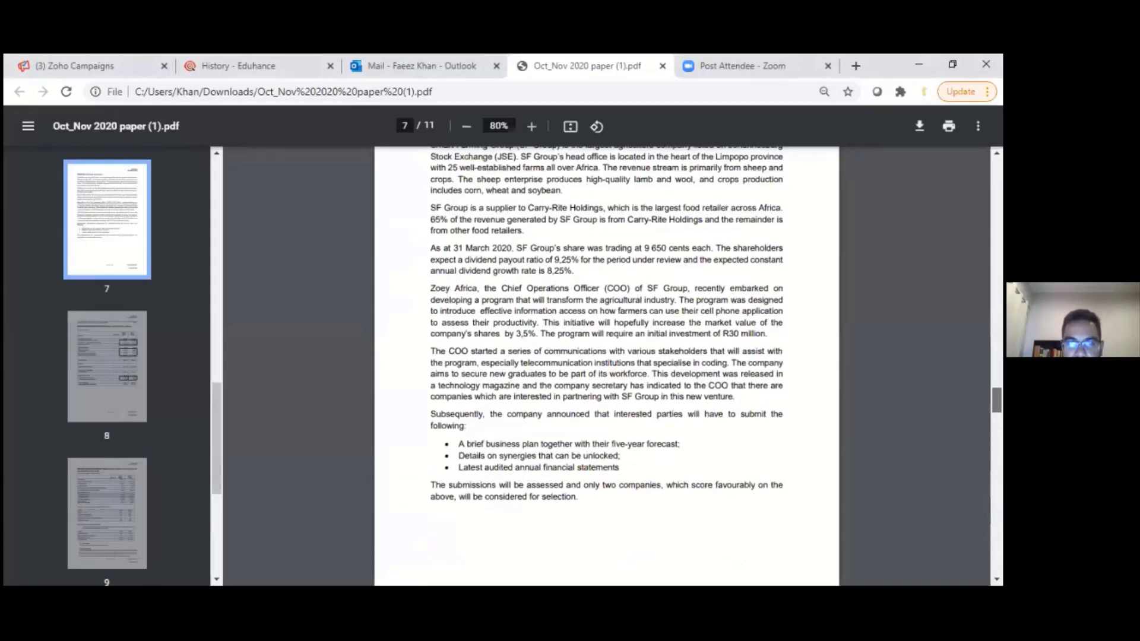
scroll(605, 365, down, 3)
scroll(606, 365, down, 2)
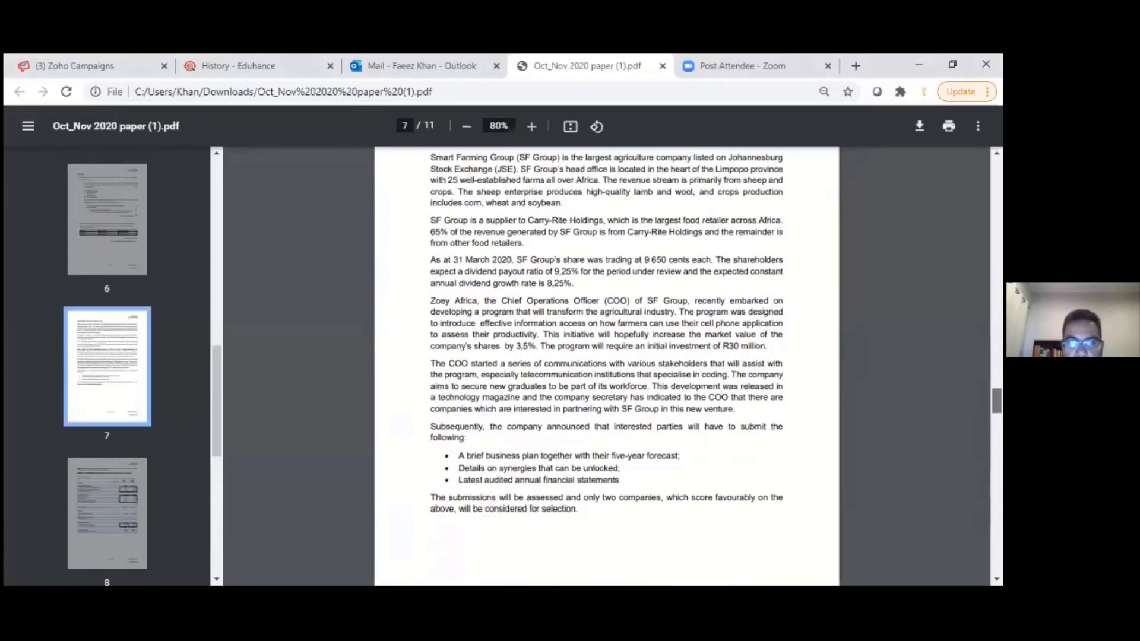
drag(431, 261, 576, 283)
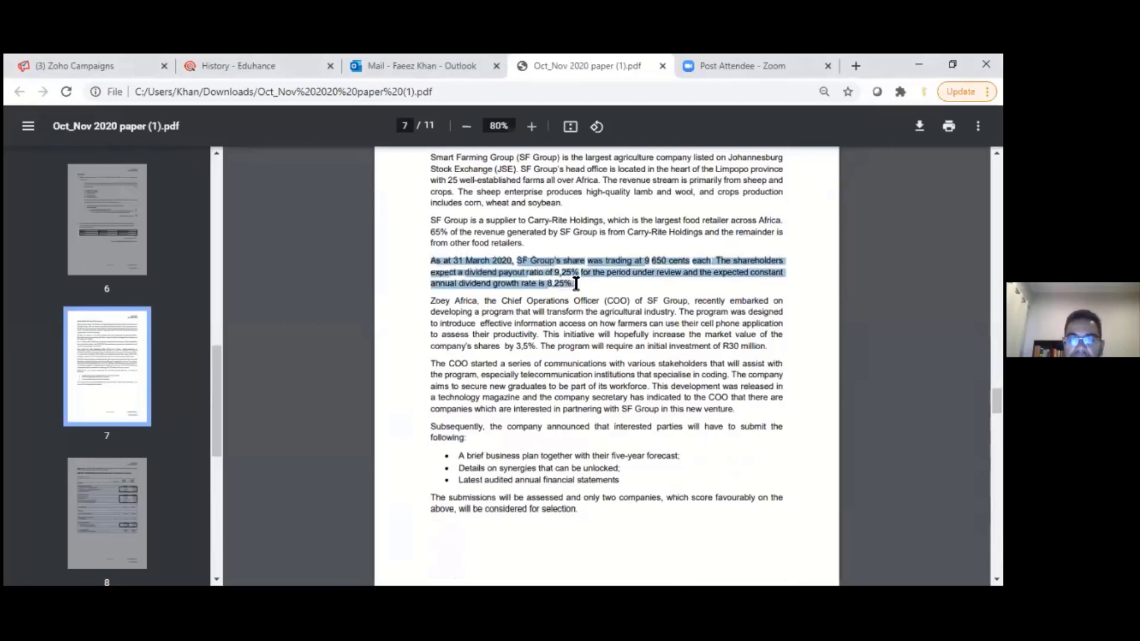
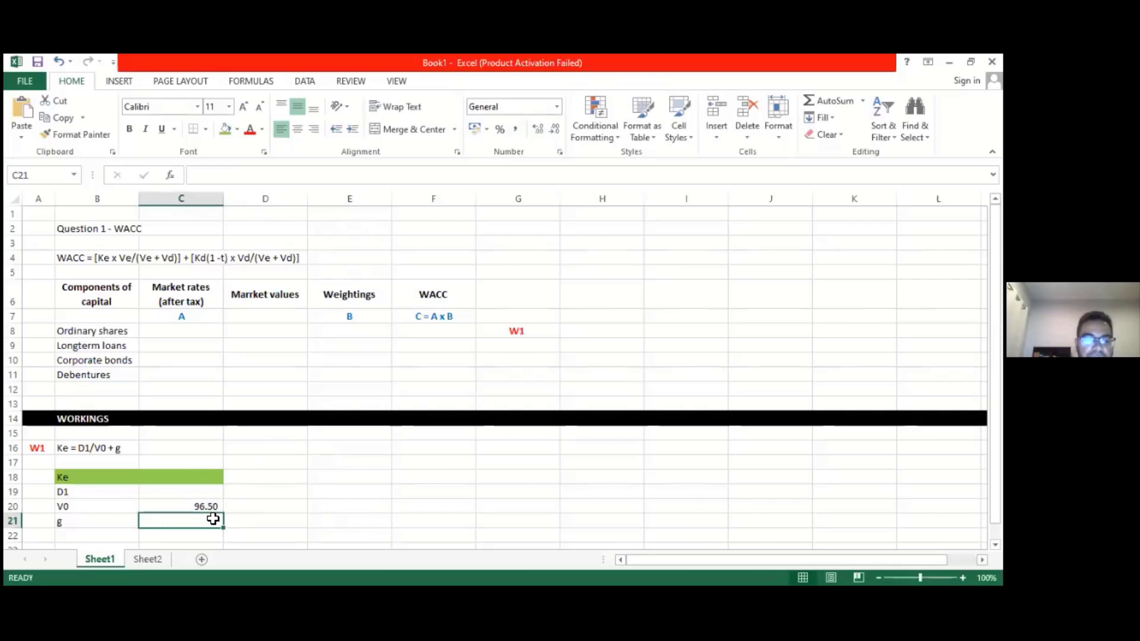
Enter 8.25% as the growth rate g in C21 and right-align it.
text(8)
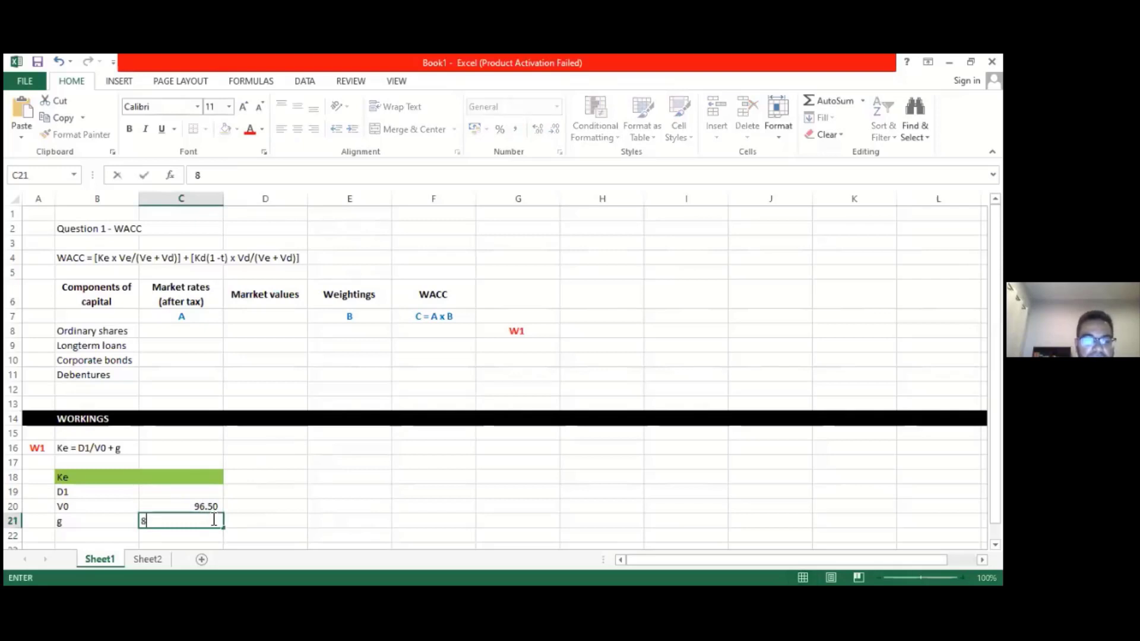
text(.)
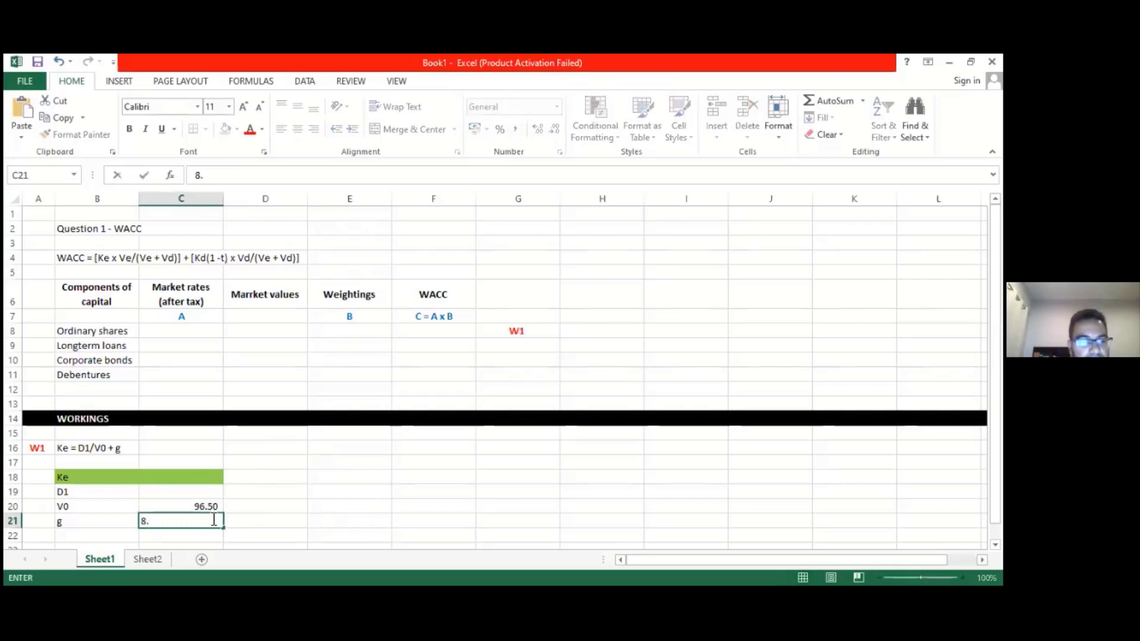
text(25%)
key(Return)
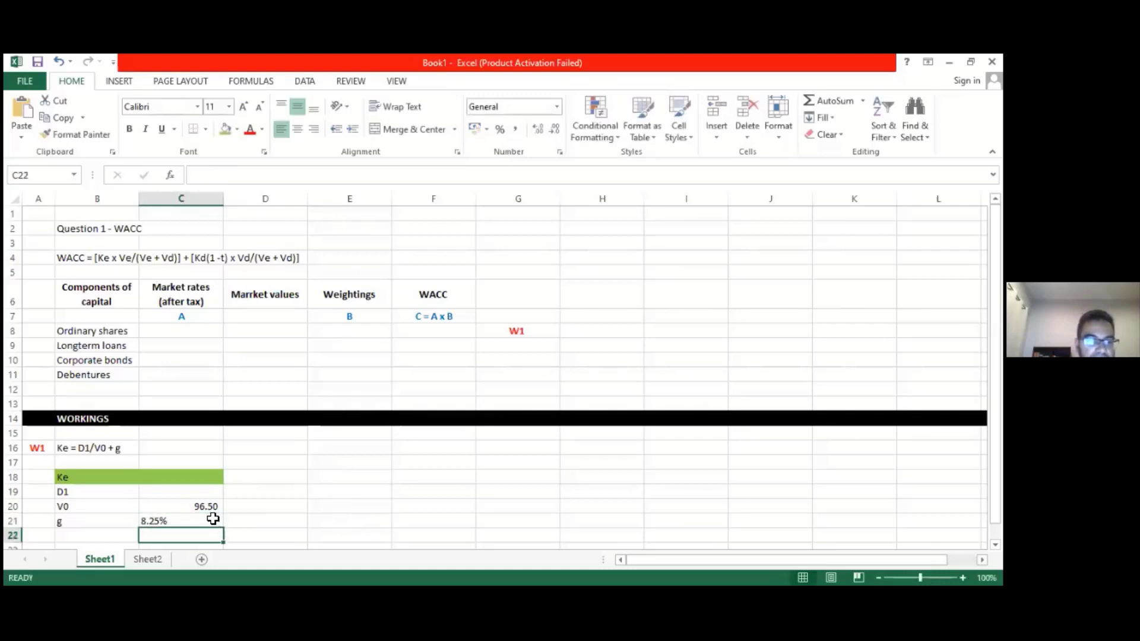
click(208, 518)
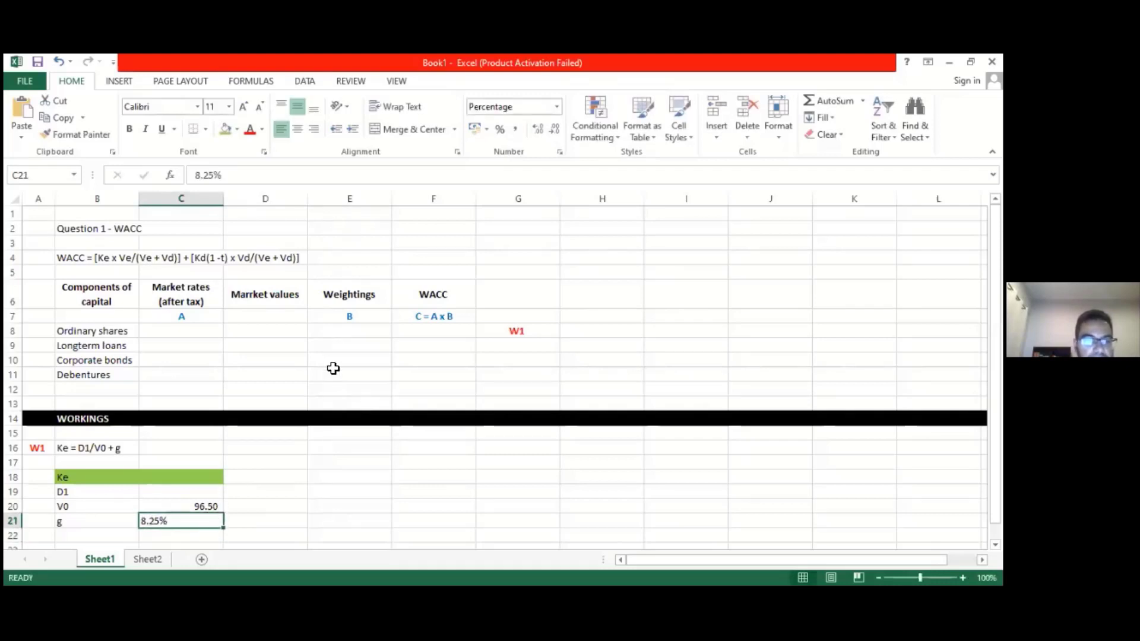
click(313, 129)
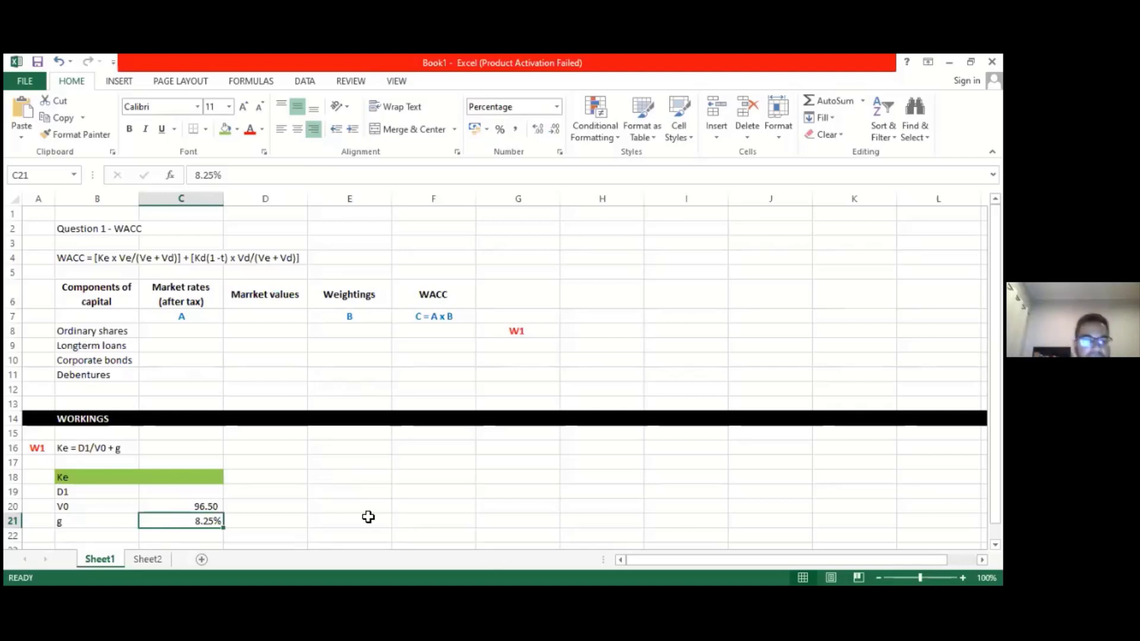
Enter the note "D0 = Profit x payout ratio" in E19 beside the Ke workings.
click(322, 494)
text(D)
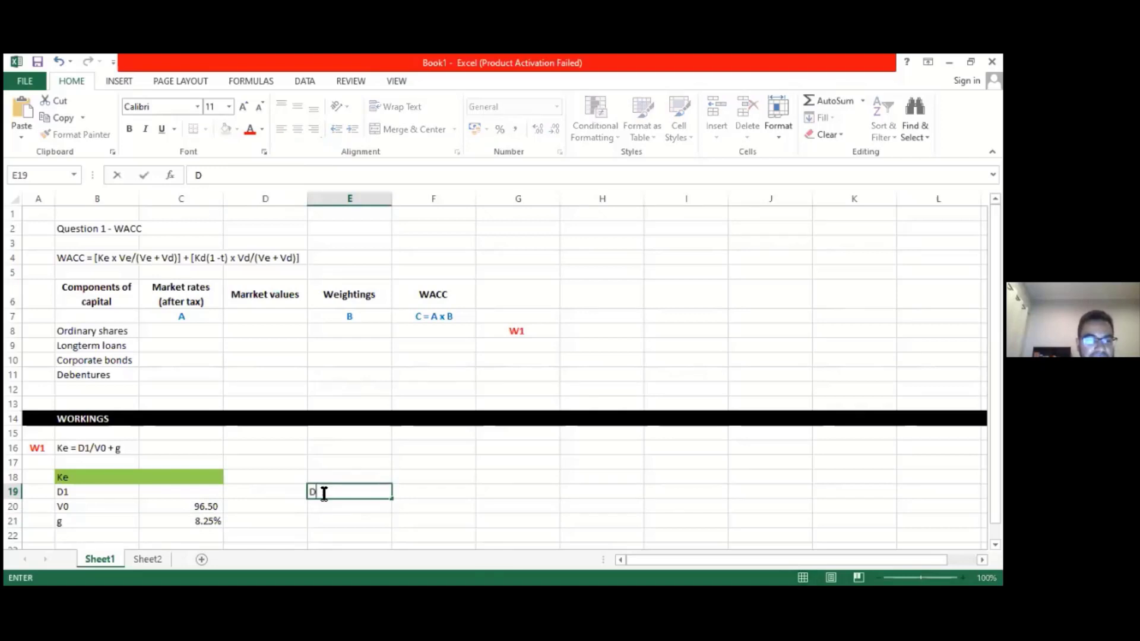
text(0)
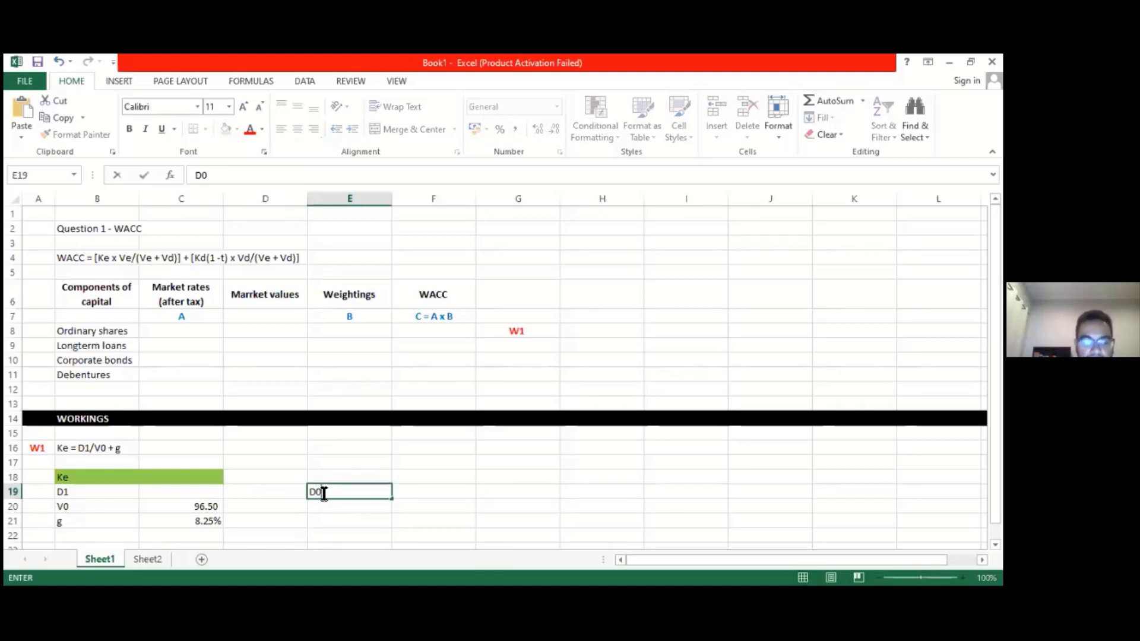
text( =)
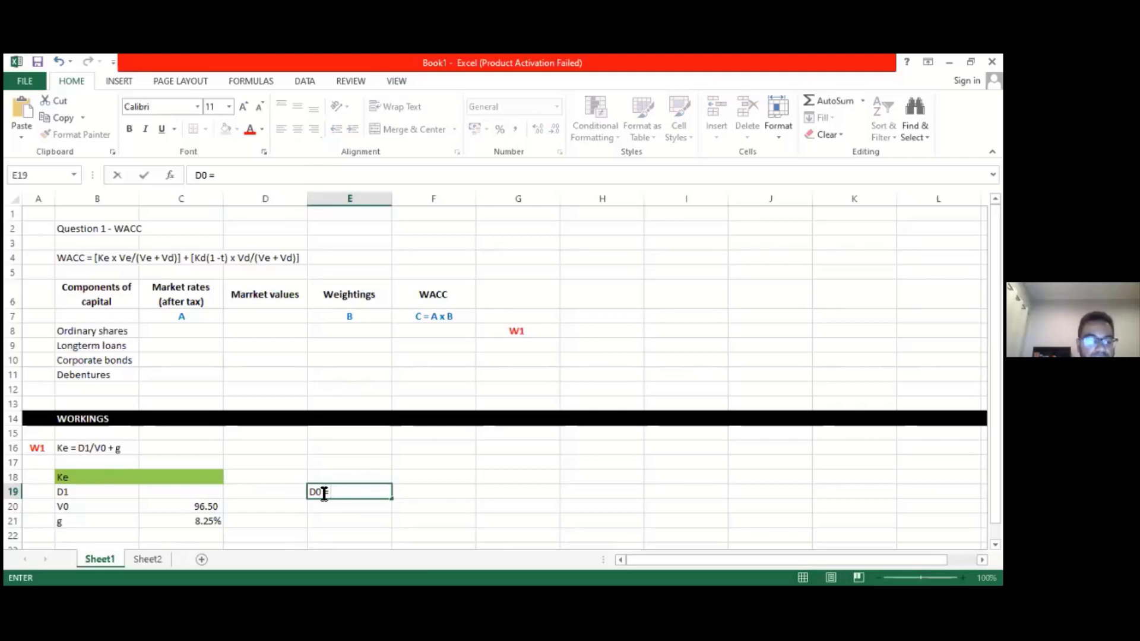
text(Prof)
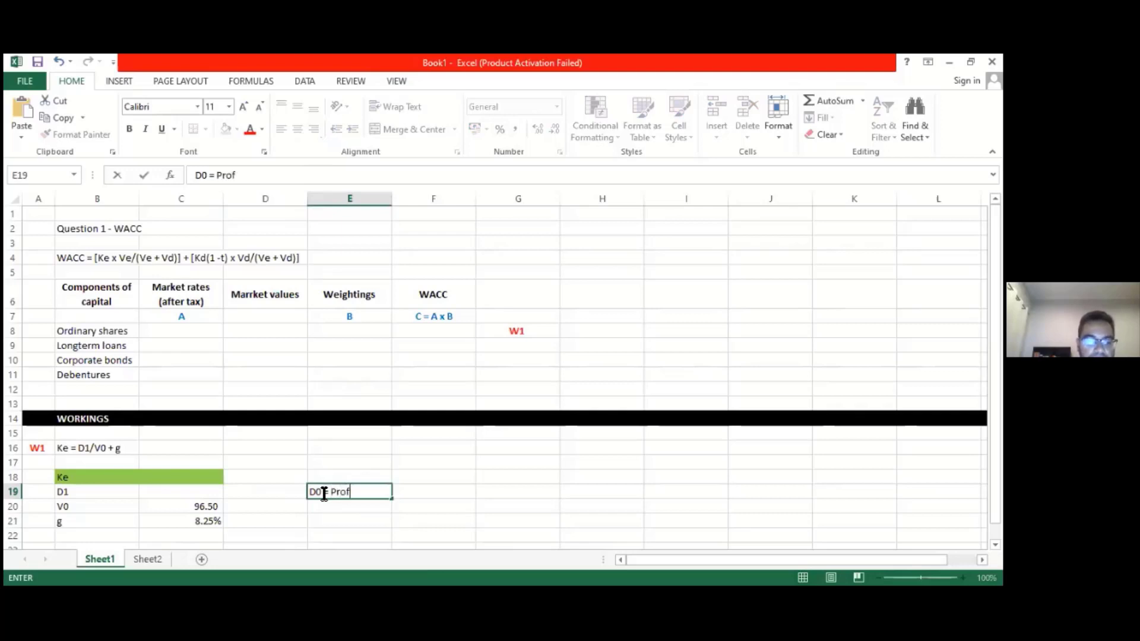
text(it x)
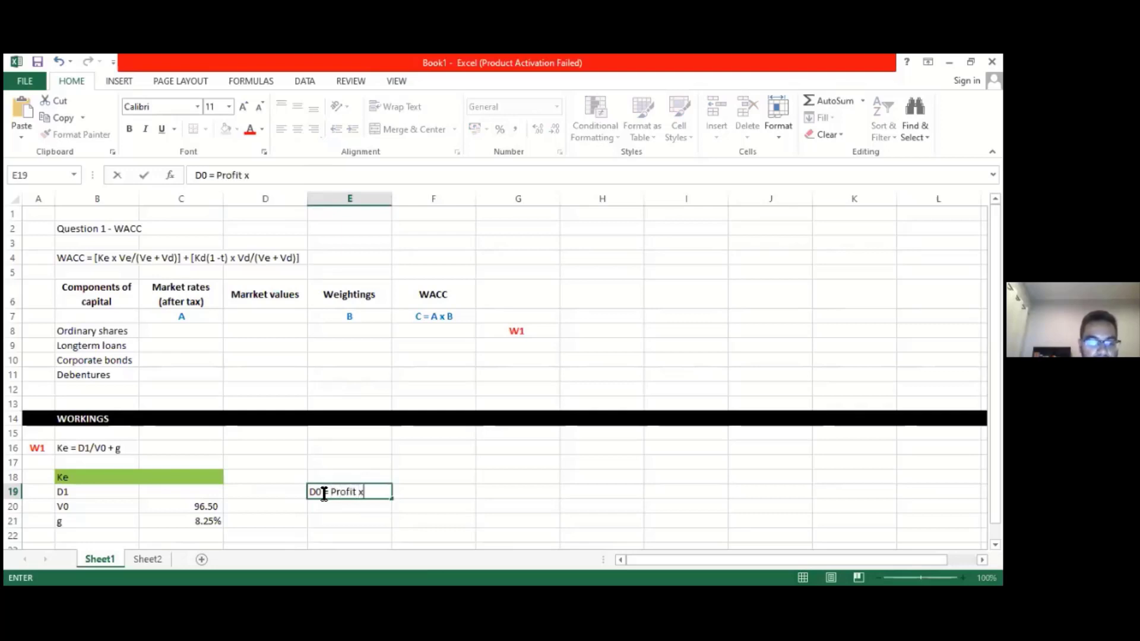
text( payo)
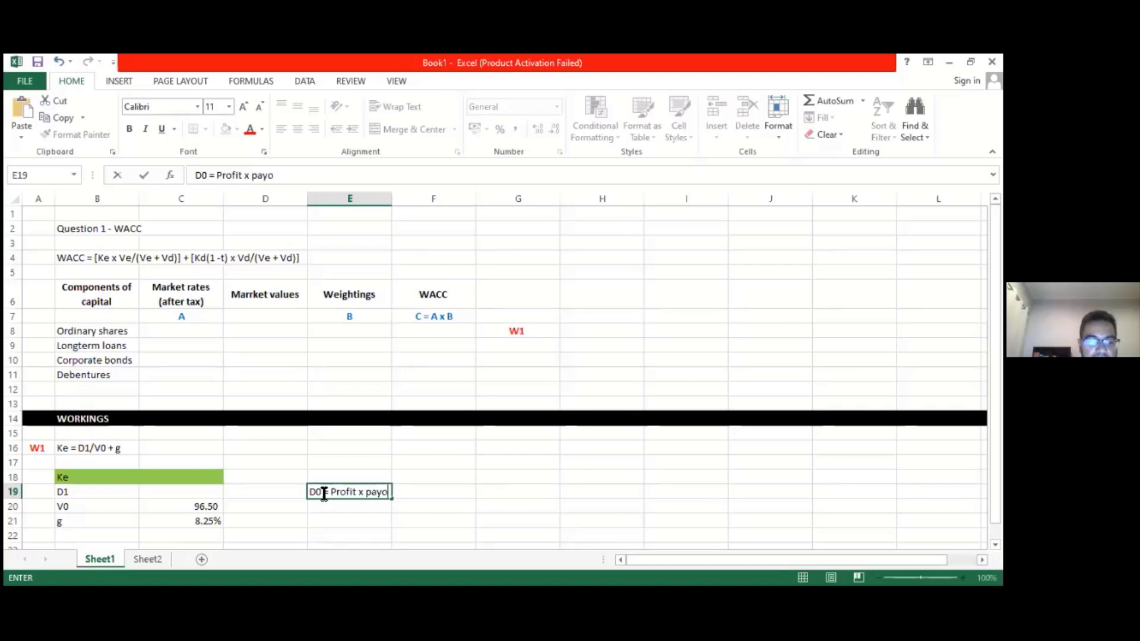
text(ut rt)
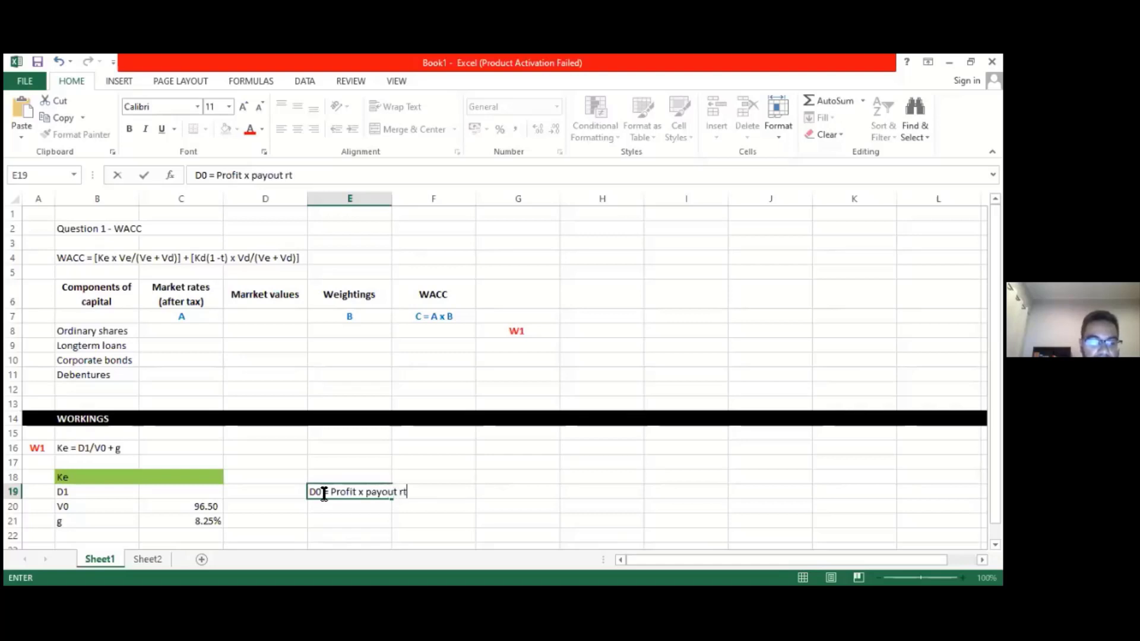
text(io)
key(BackSpace)
key(BackSpace)
key(BackSpace)
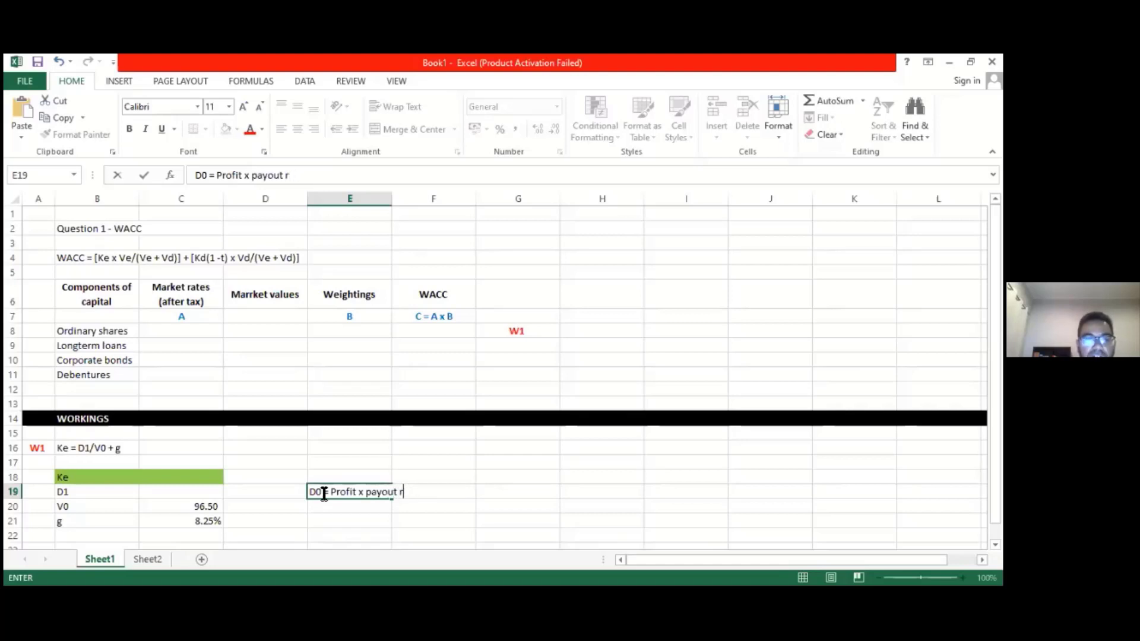
text(atio)
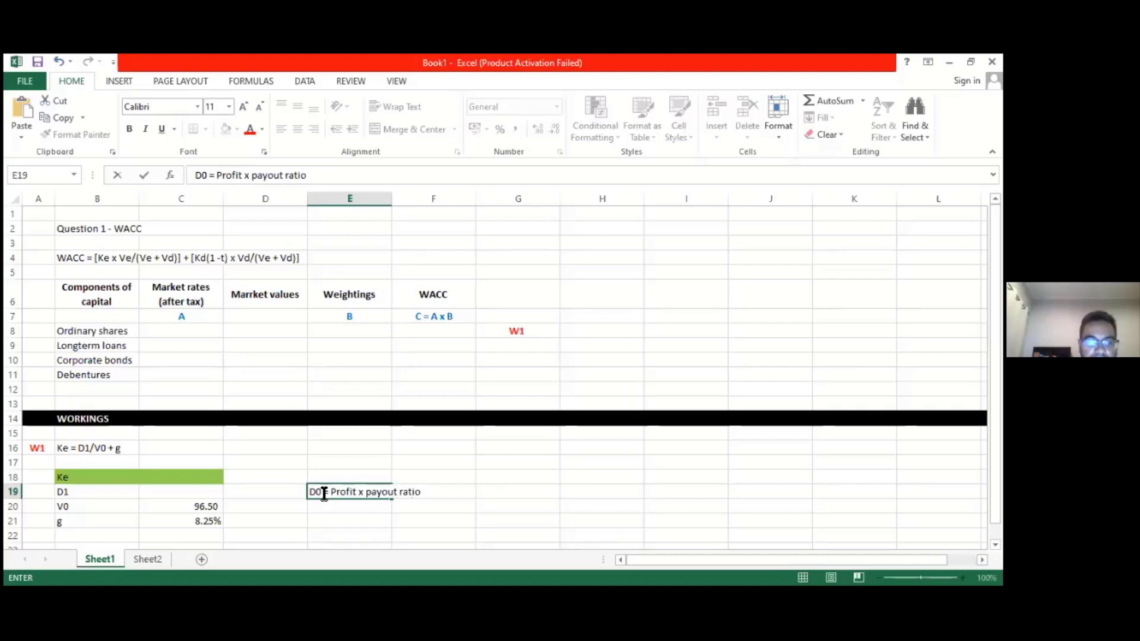
key(Tab)
Calculate D0 in F19 with the formula =30151*9.25%.
text(=)
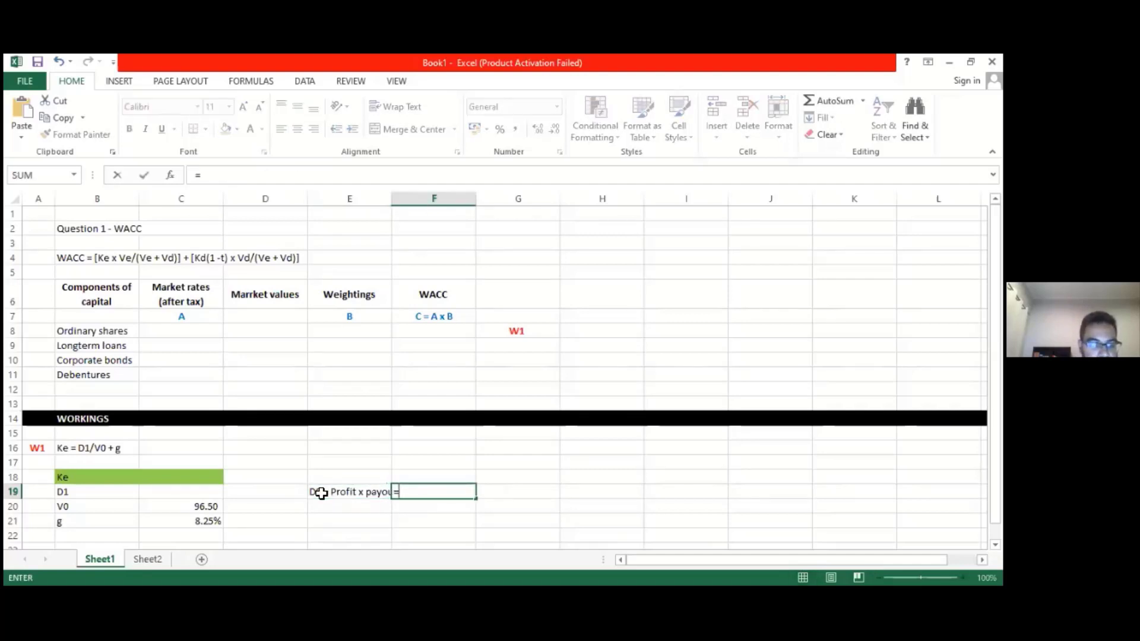
text(301)
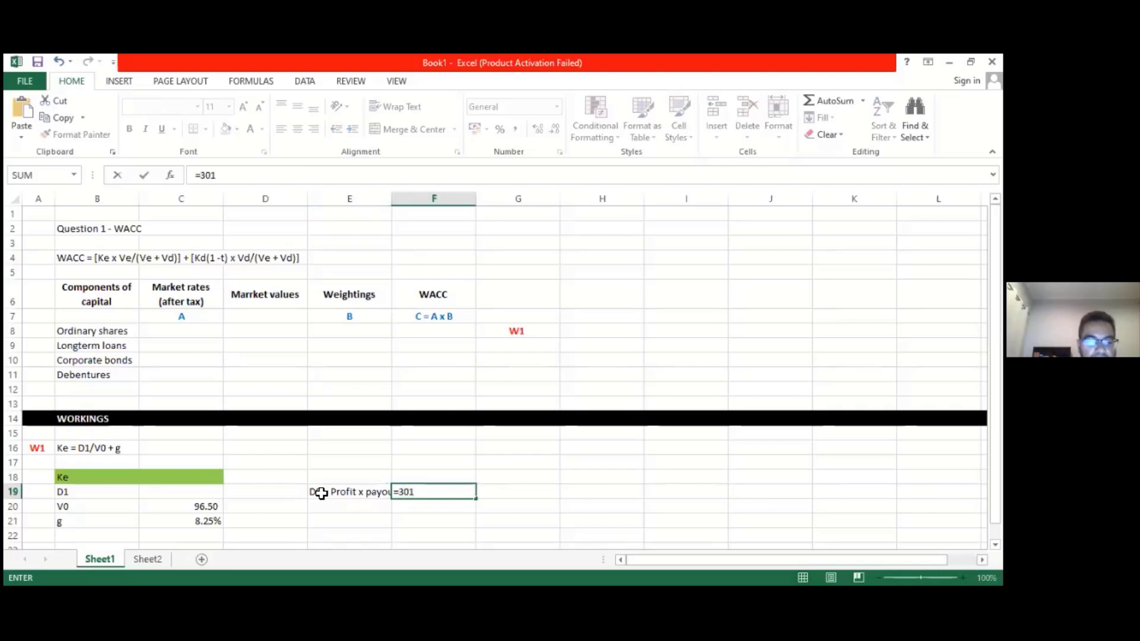
text(51)
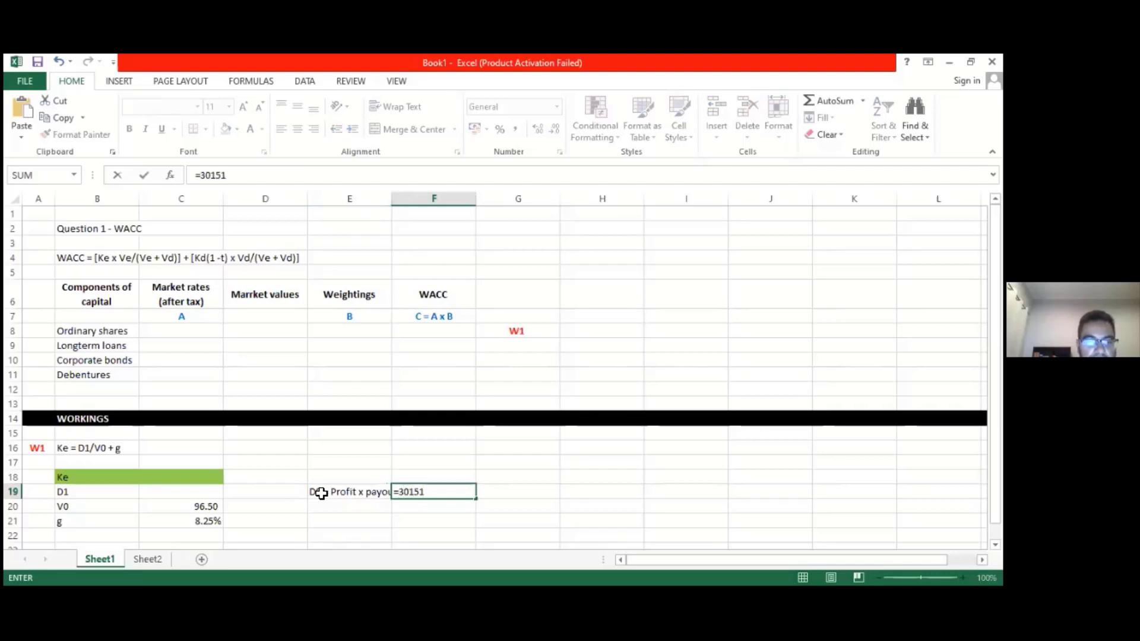
text(*9.)
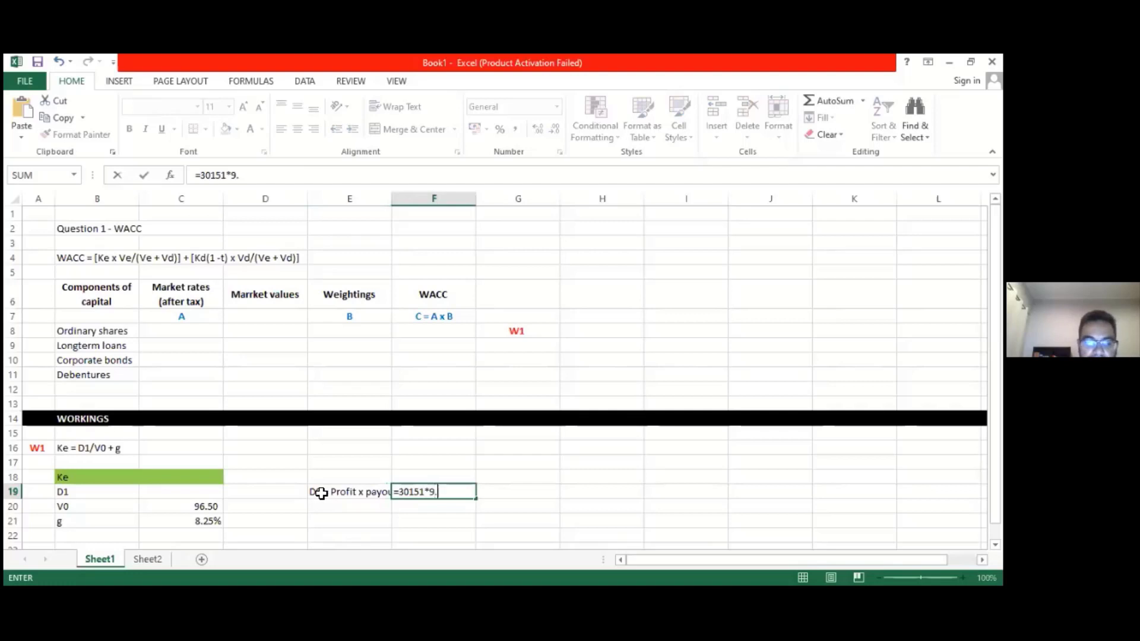
text(25%)
key(Return)
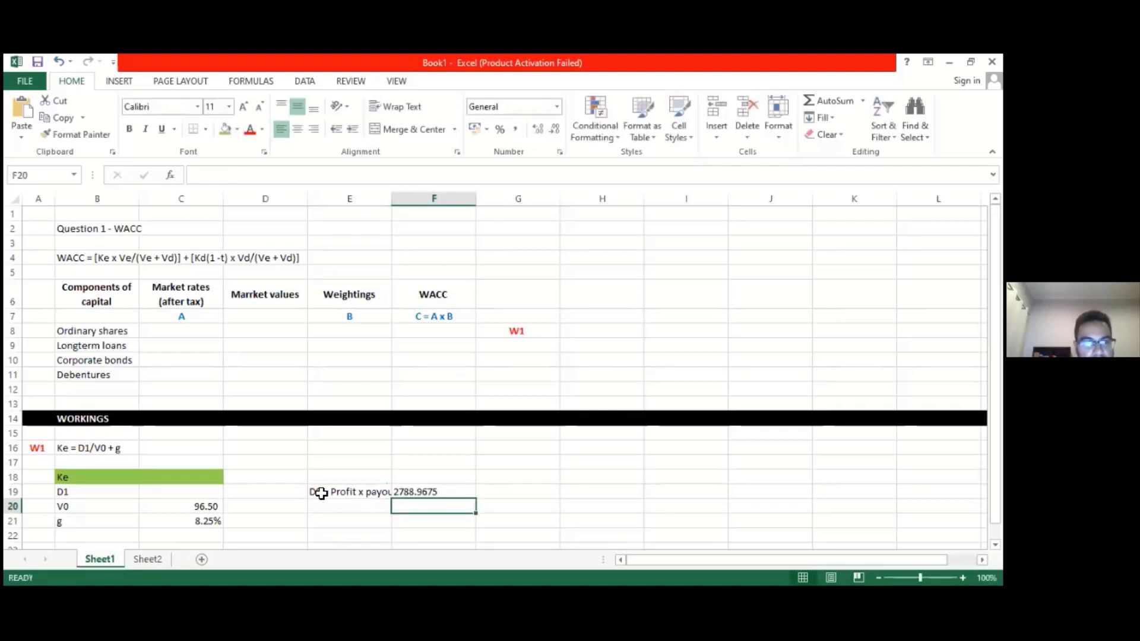
Format the D0 amount in F19 with a thousands separator and no decimal places.
click(395, 492)
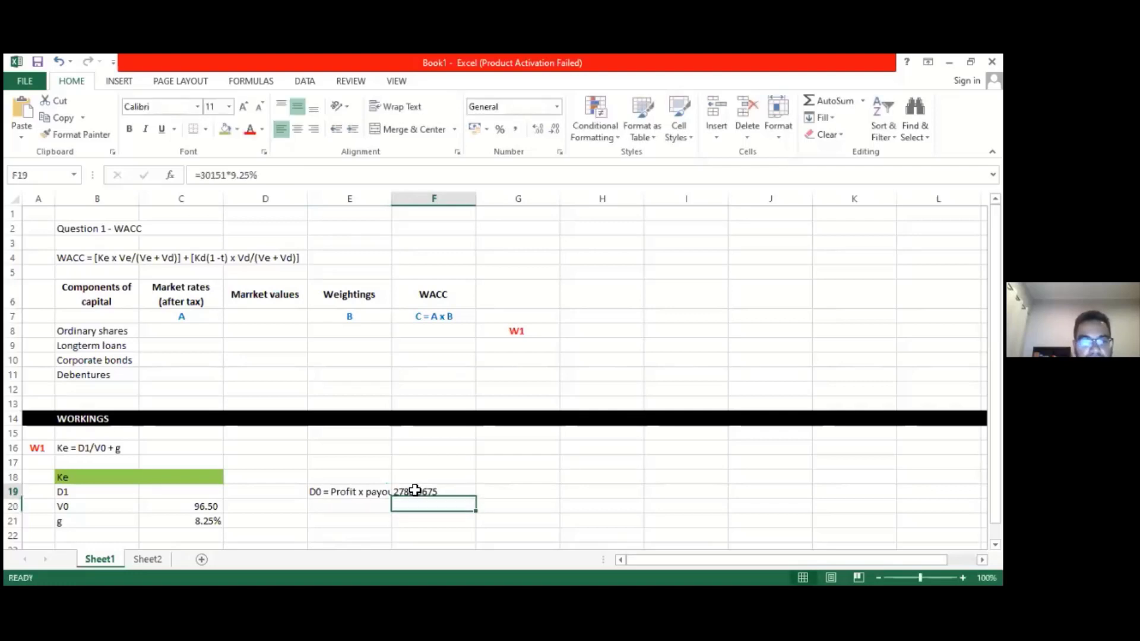
click(516, 129)
click(554, 129)
click(554, 129)
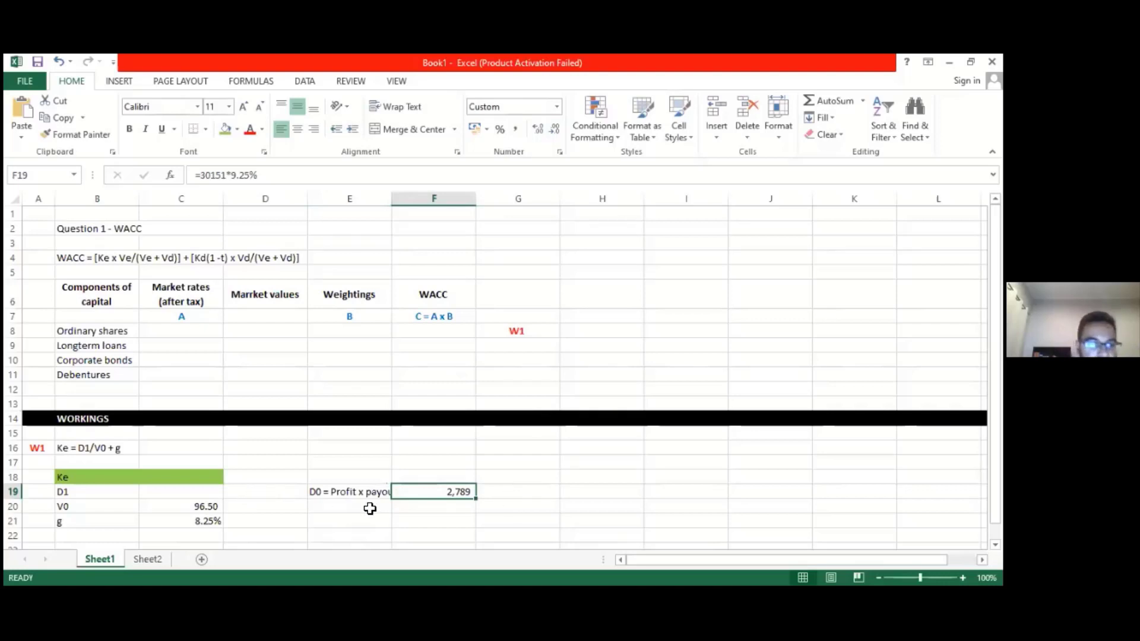
Enter the note "D1 = D0 x (1 + g)" in D19, next to the D1 row's value cell.
click(252, 493)
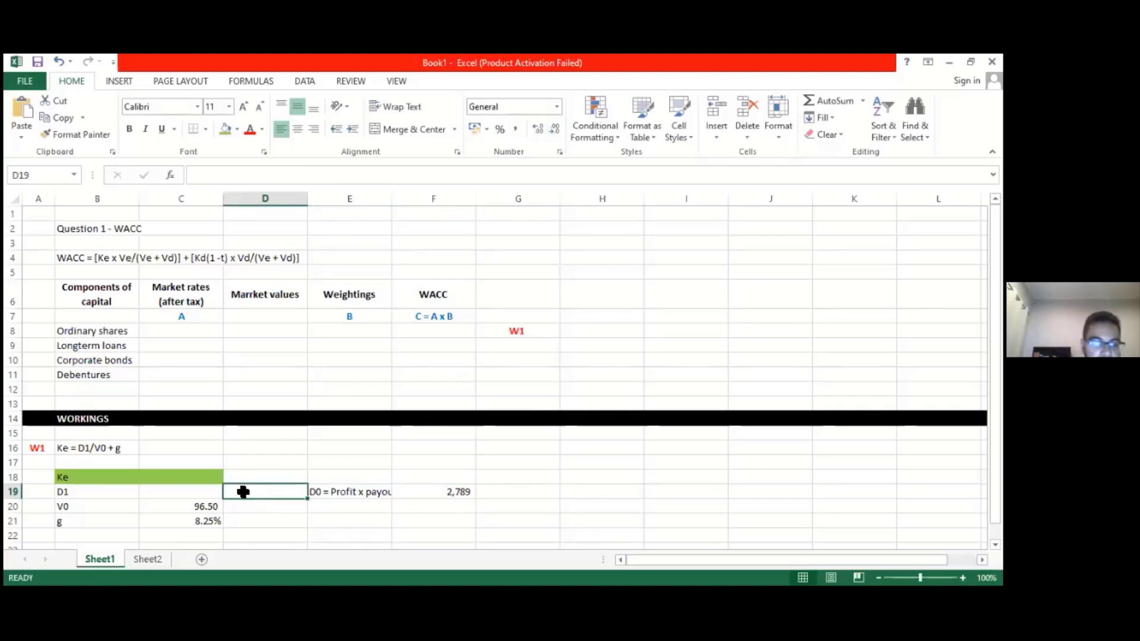
text(D1 =)
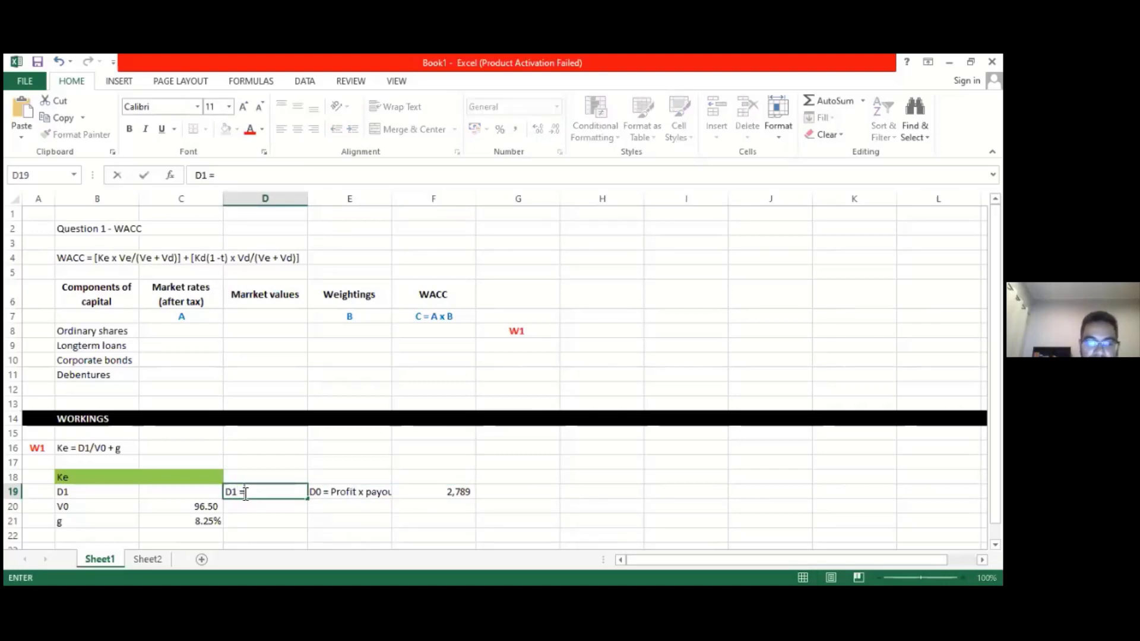
text( D)
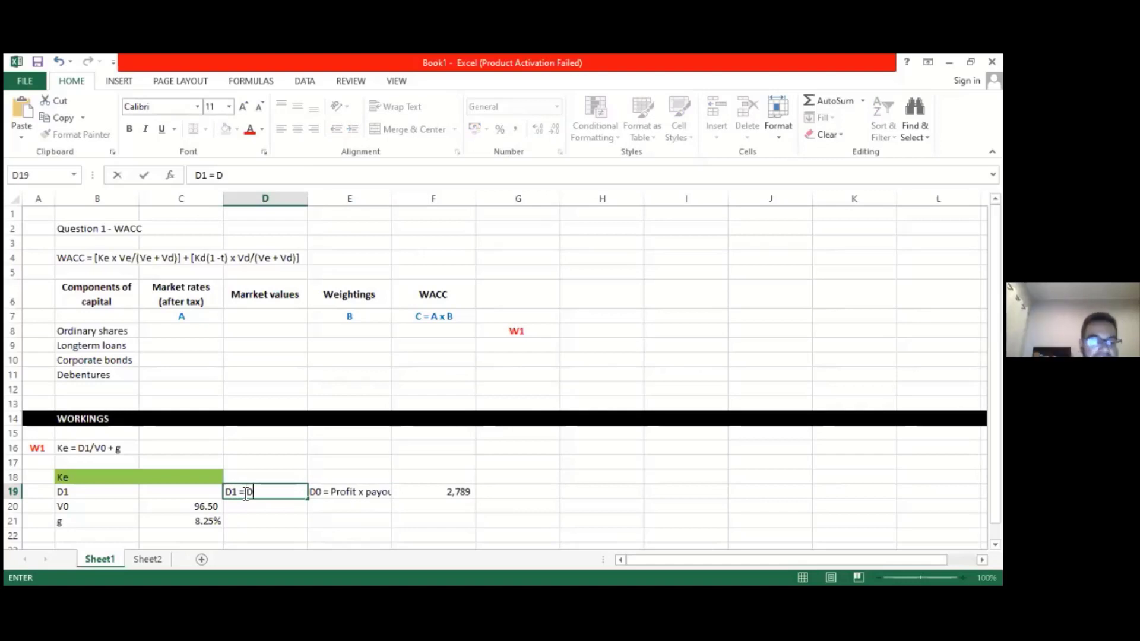
text(0 x )
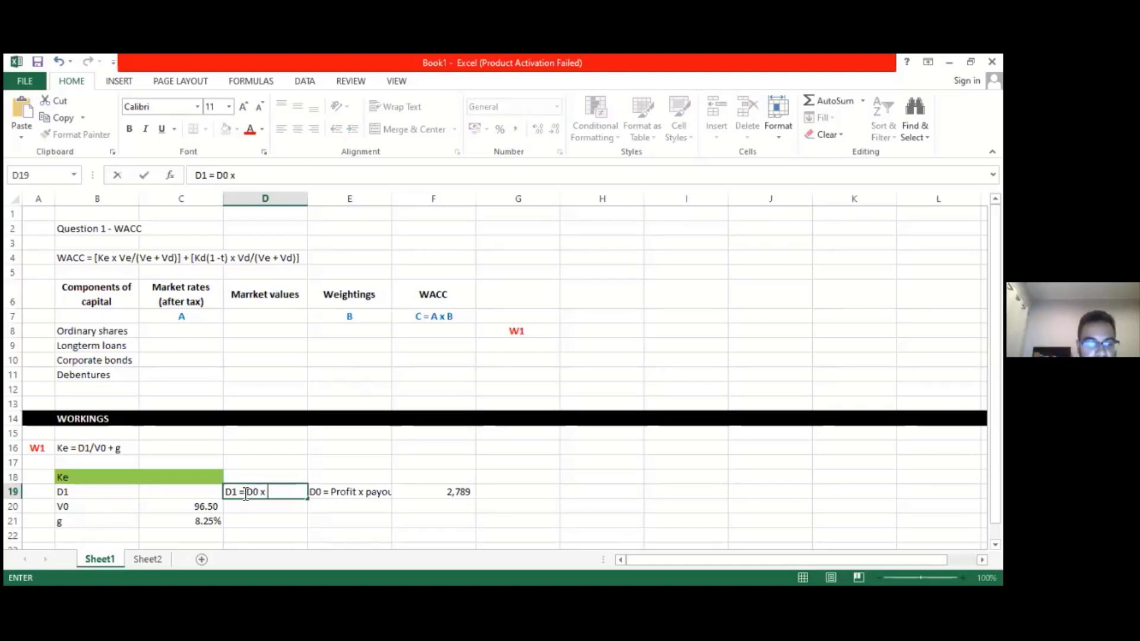
text((1)
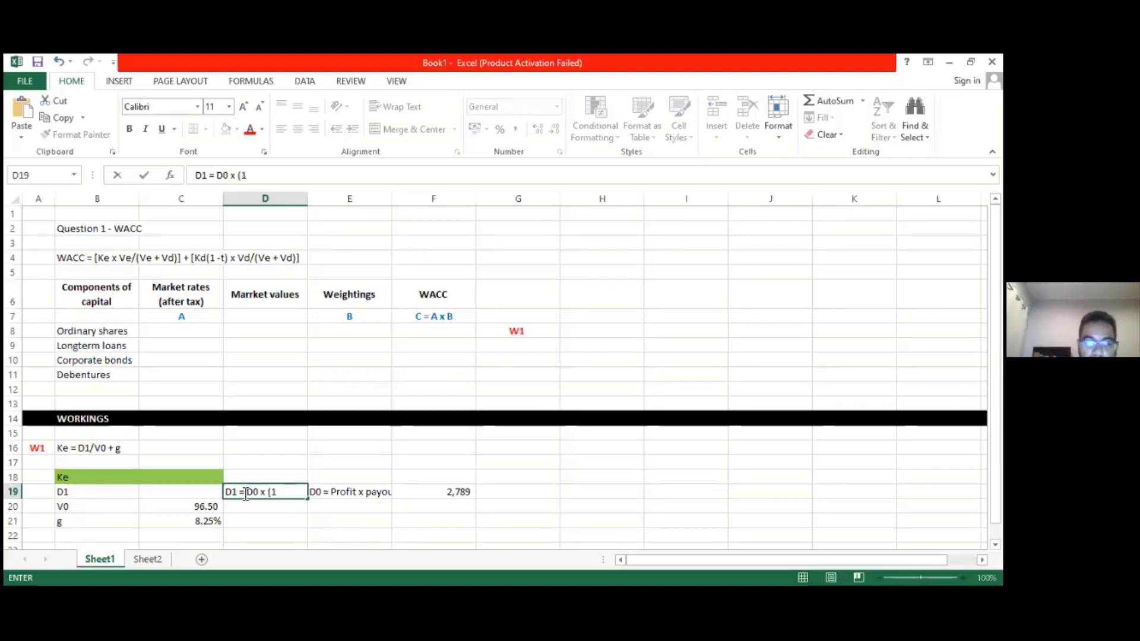
text( + g))
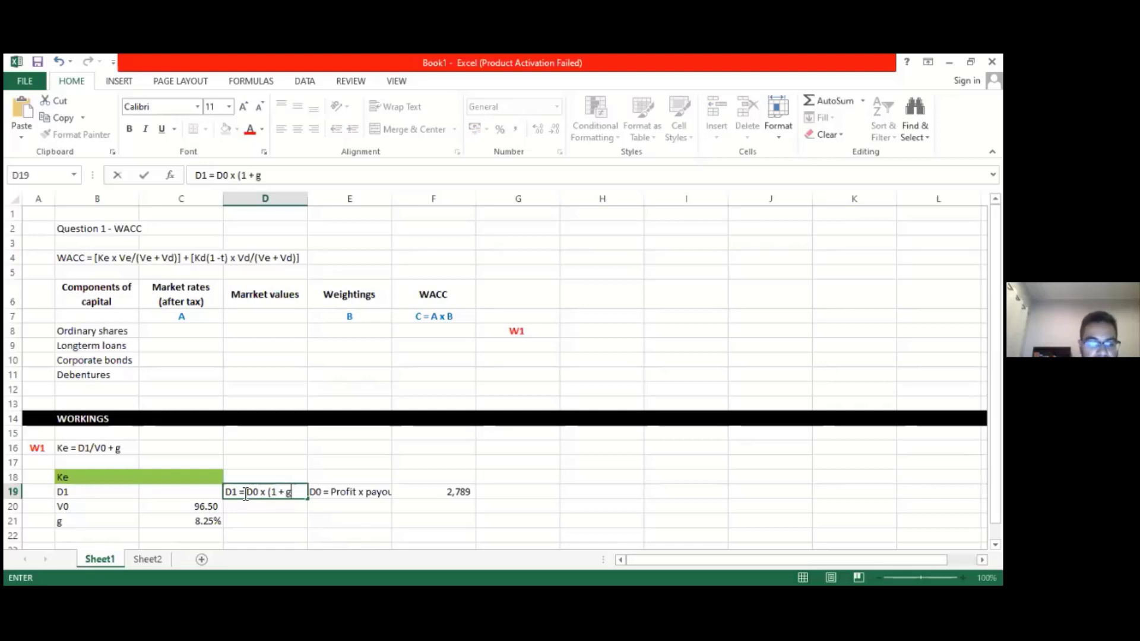
Calculate D1 in C19 with the formula =F19*(1+C21).
click(203, 492)
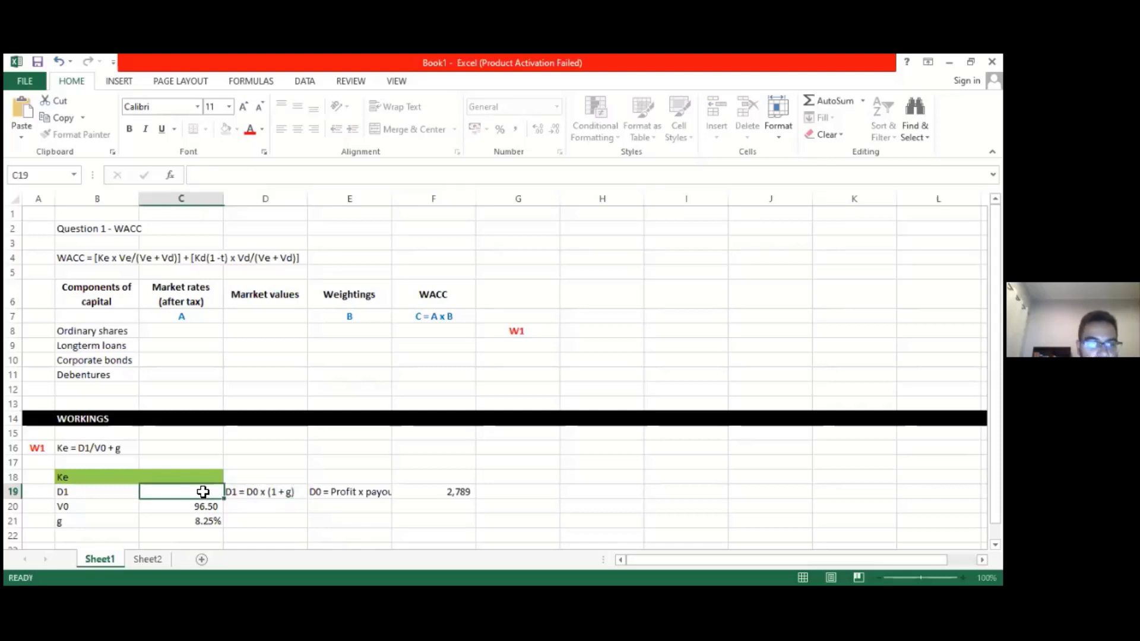
text(=)
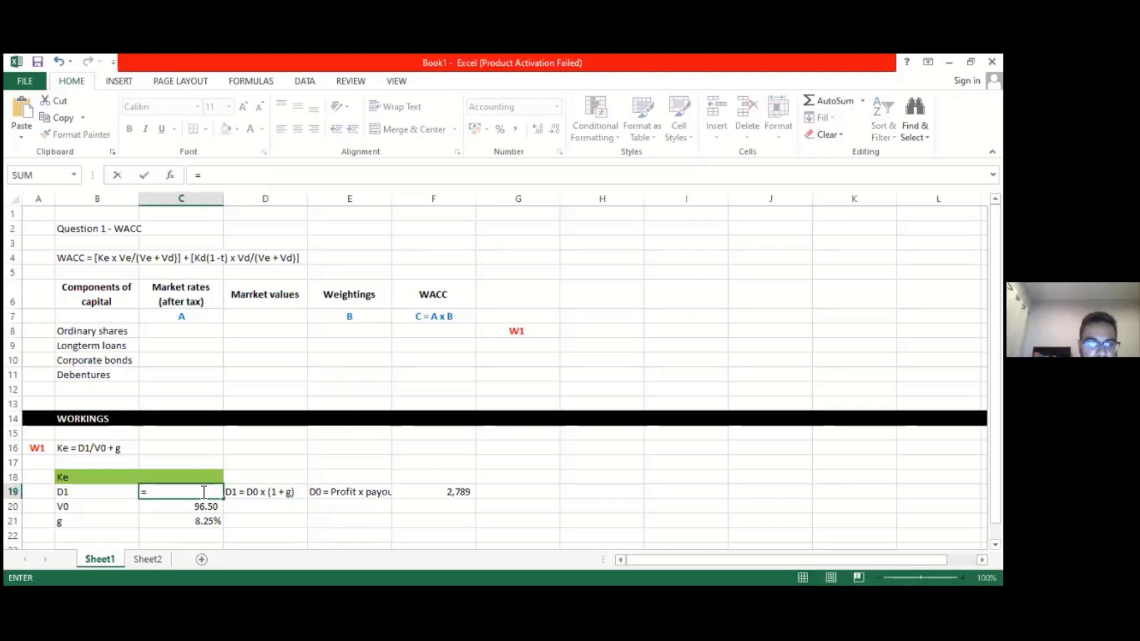
click(462, 496)
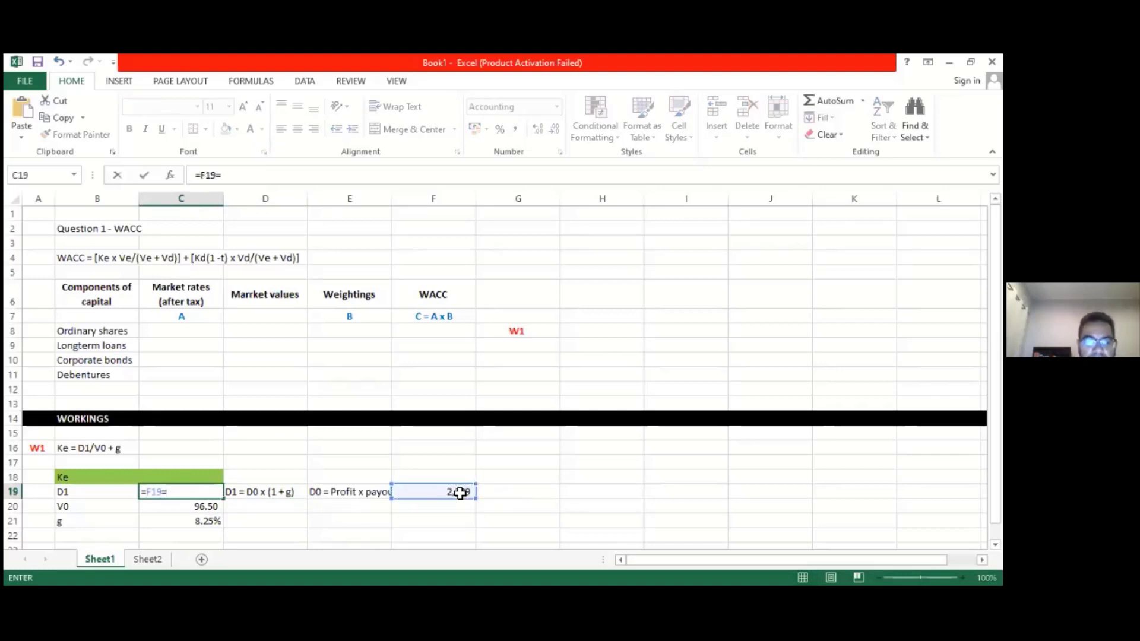
text(*)
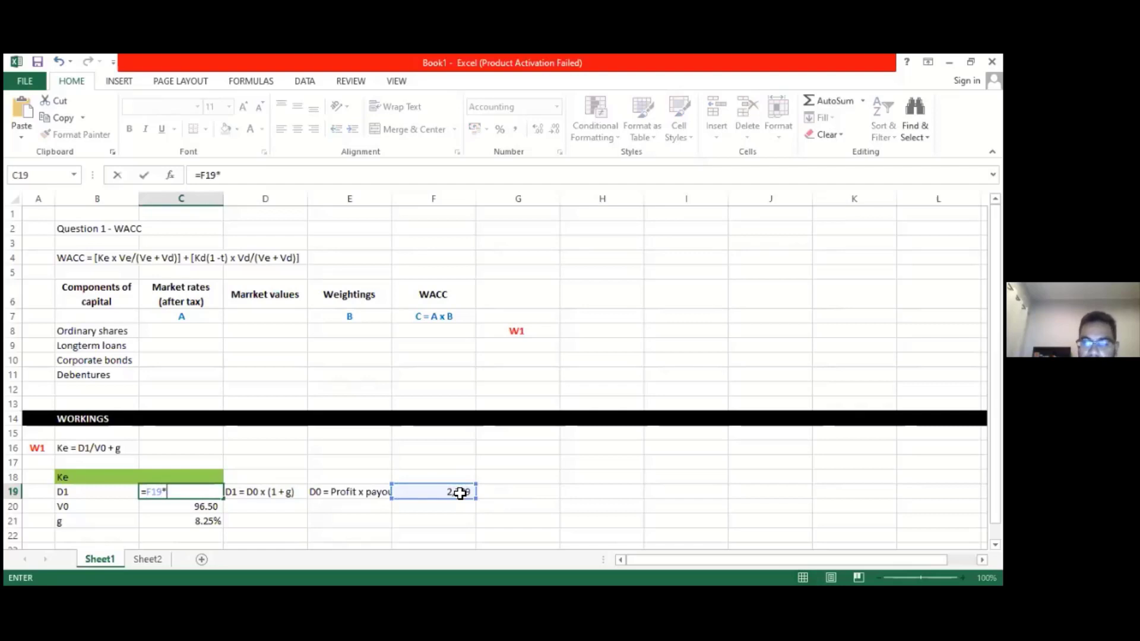
text((1)
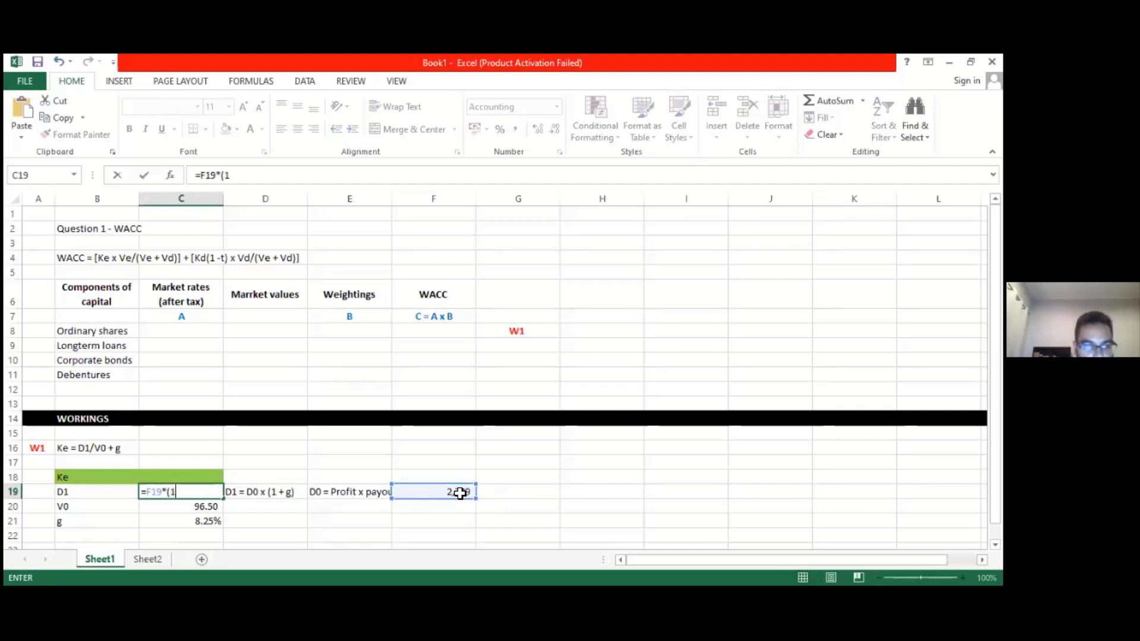
text(+)
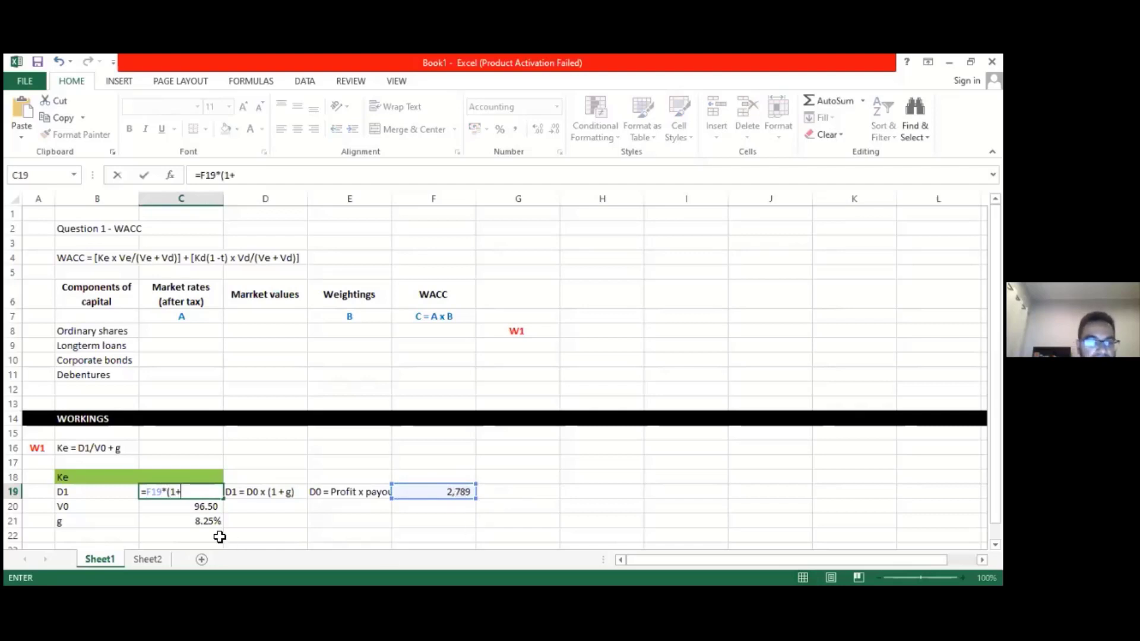
click(203, 521)
text())
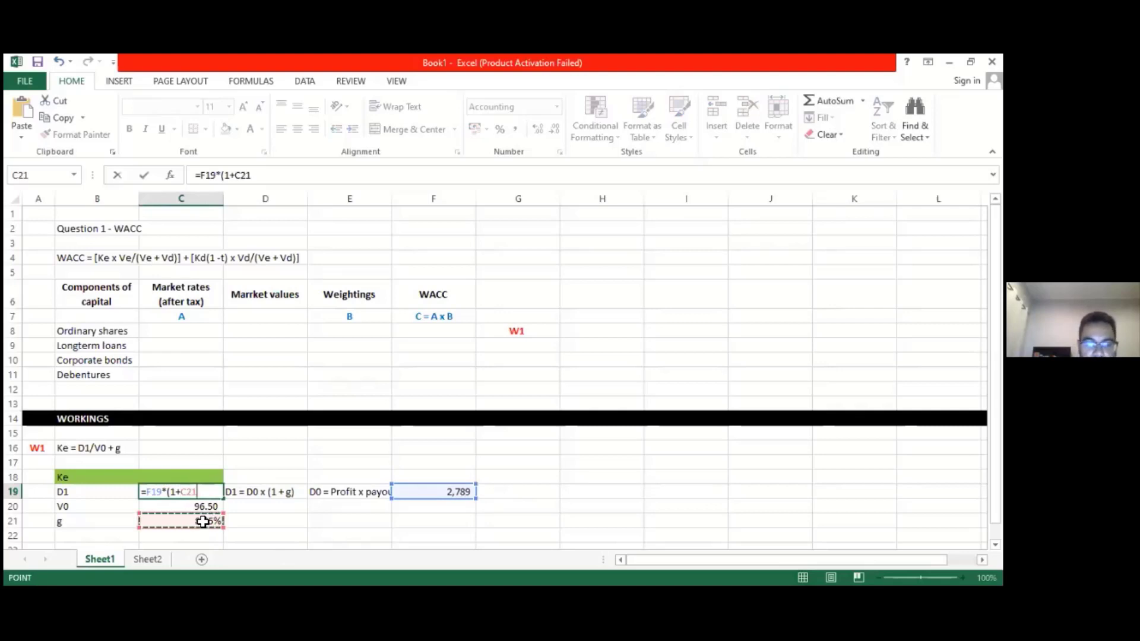
key(Return)
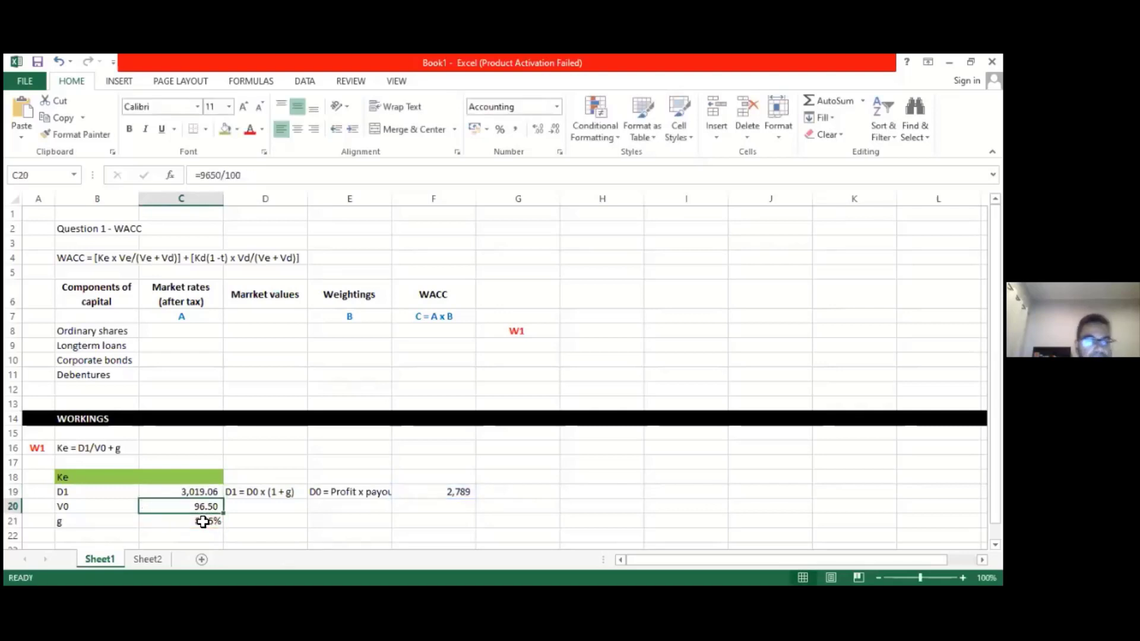
Reduce the D1 amount in C19 to no decimal places.
click(196, 492)
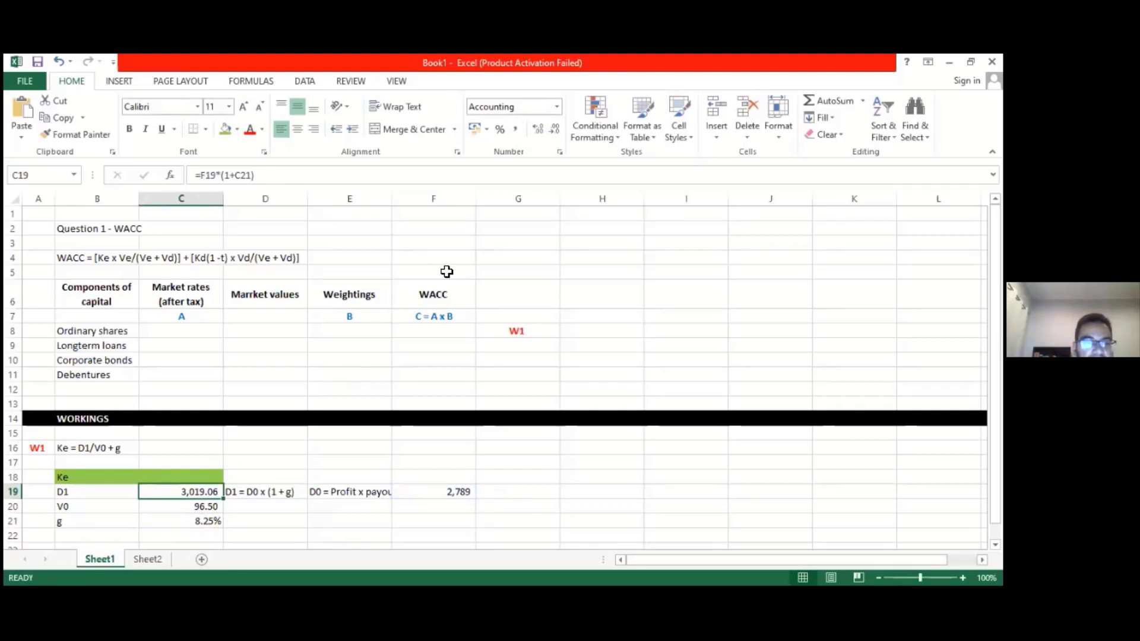
click(553, 133)
click(554, 133)
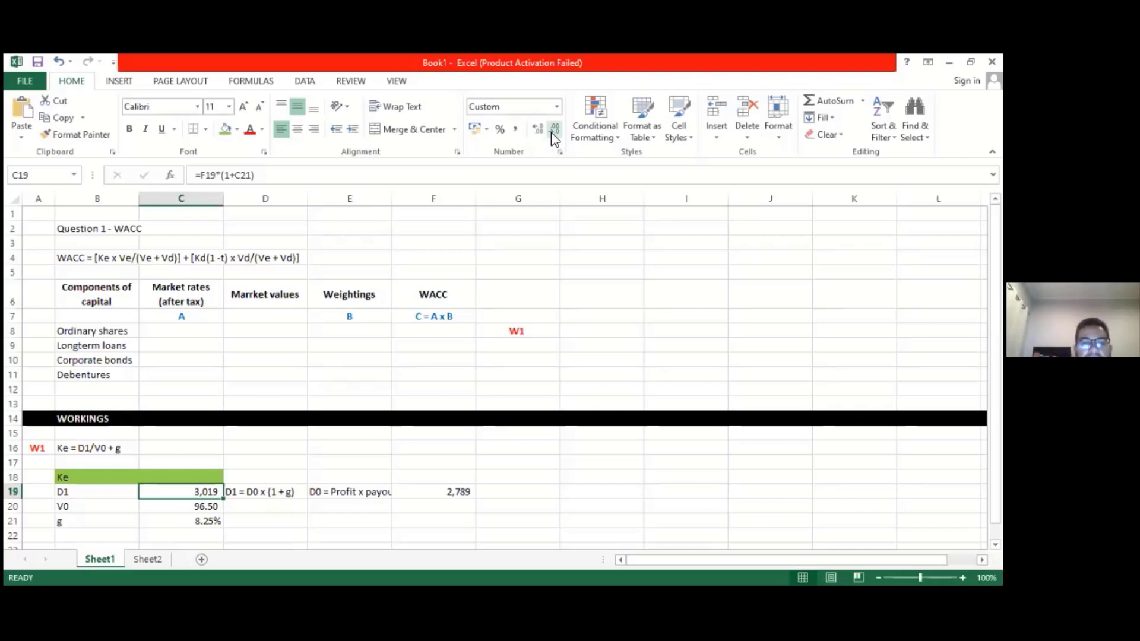
Calculate Ke in C18 with the formula =(C19/C20)+C21.
click(453, 493)
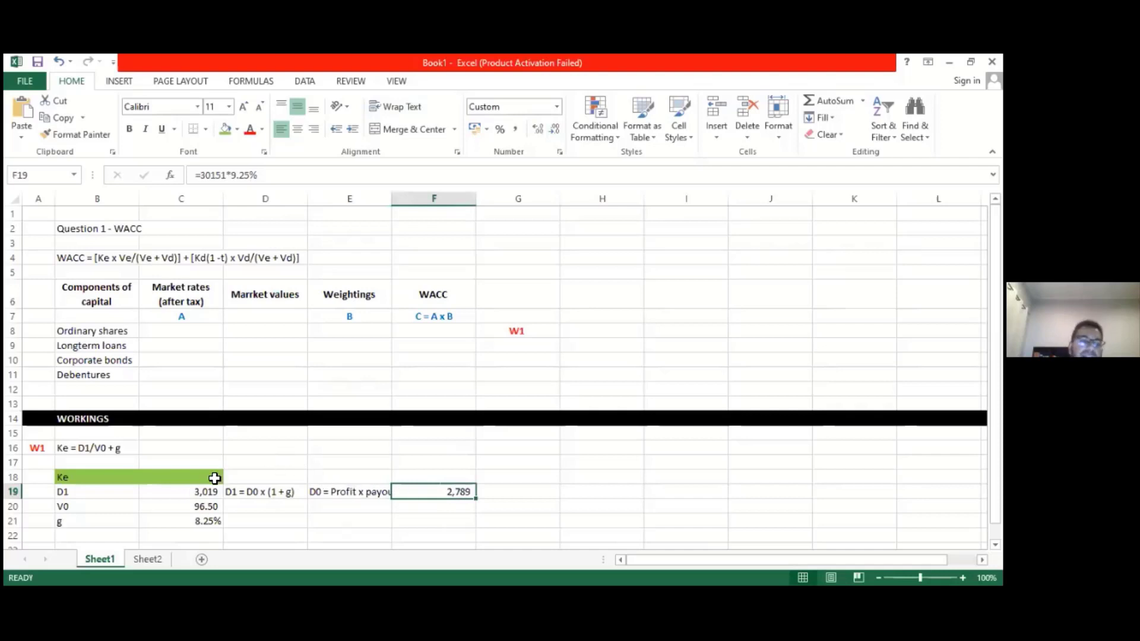
click(188, 477)
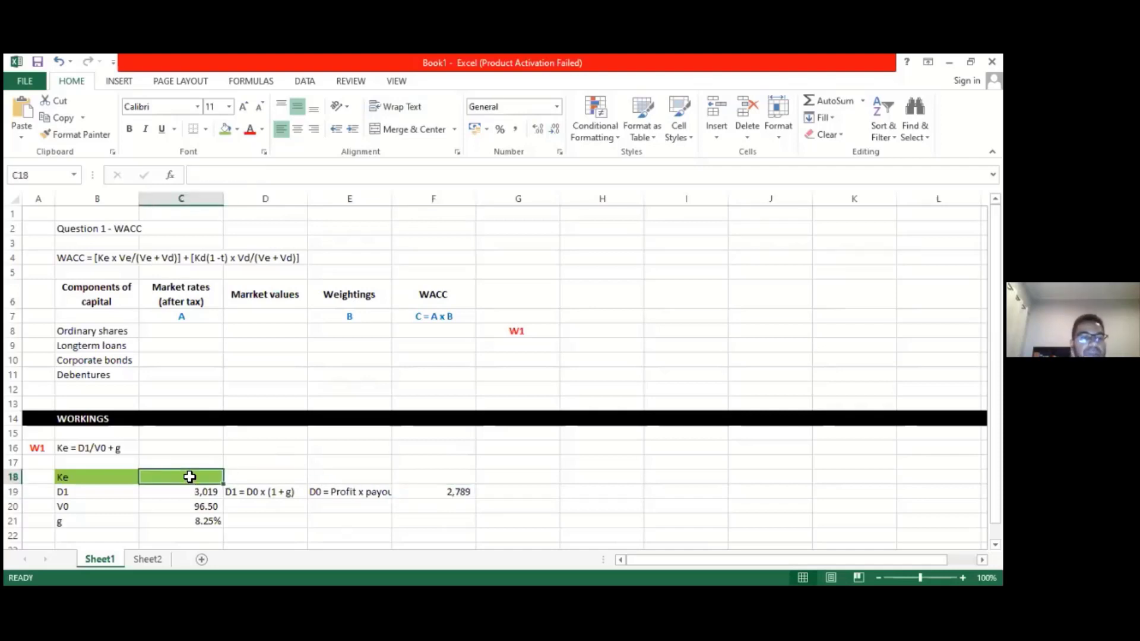
text(=()
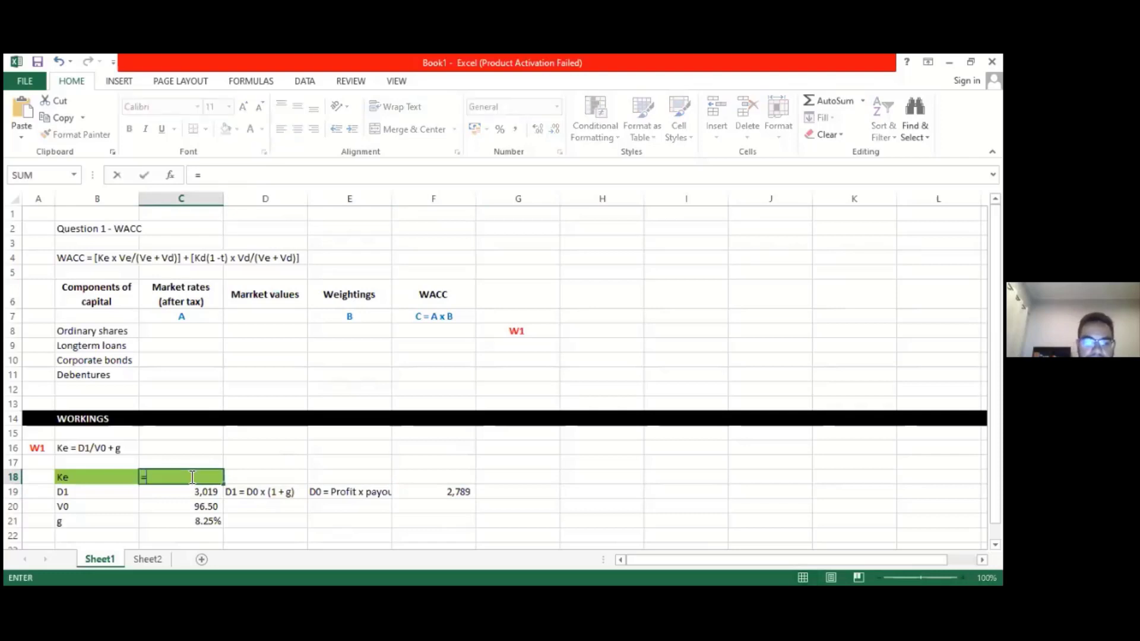
click(197, 491)
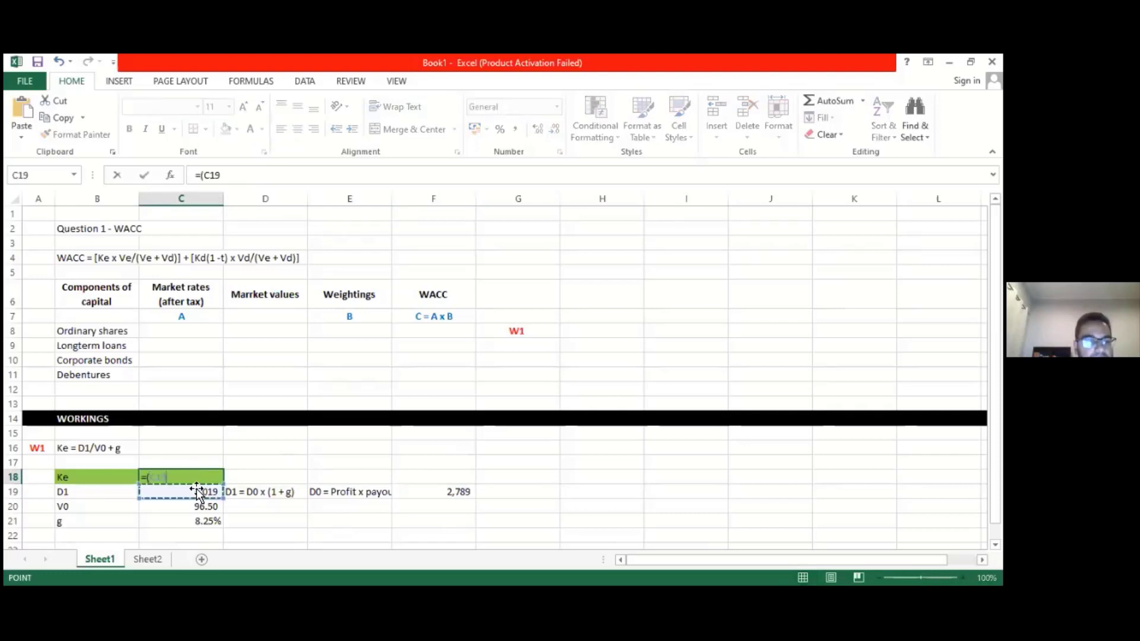
text(/)
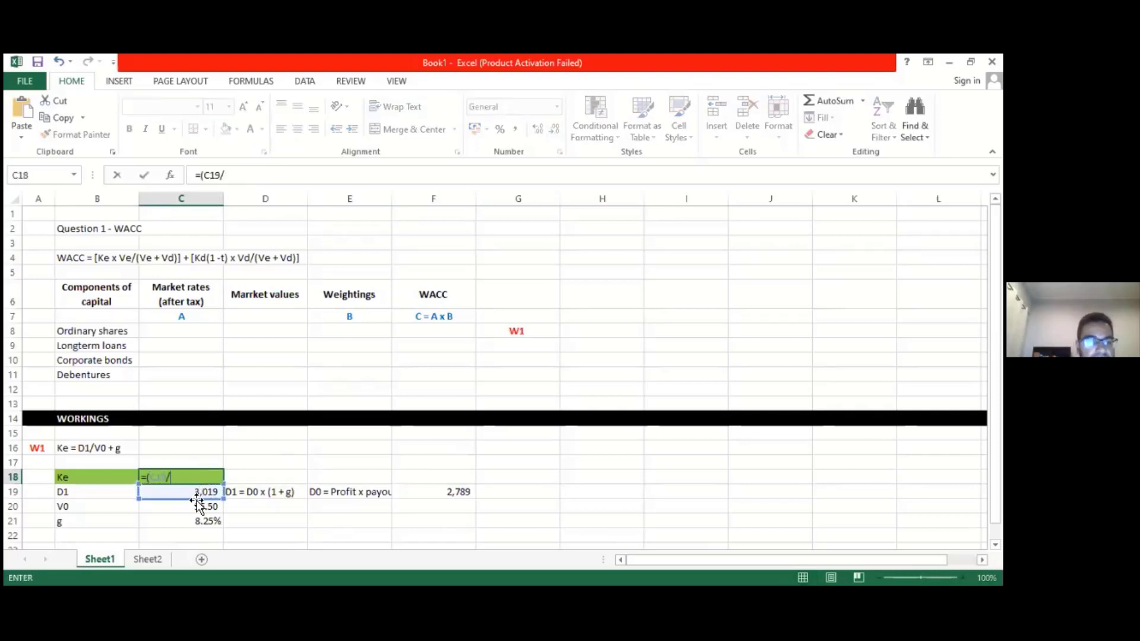
click(197, 505)
text())
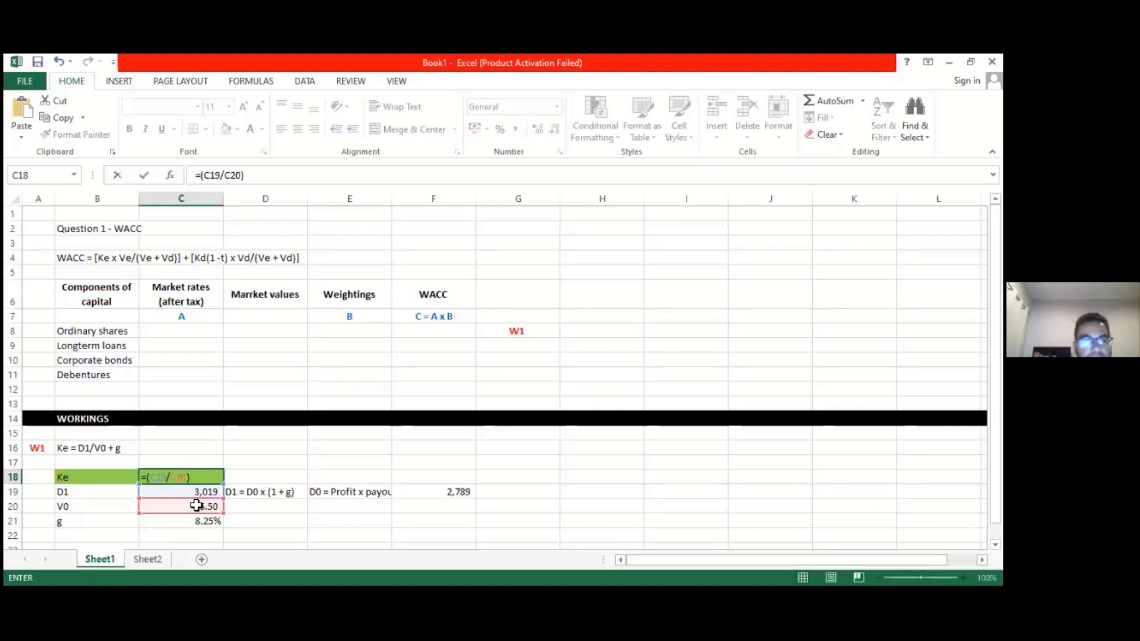
text(+)
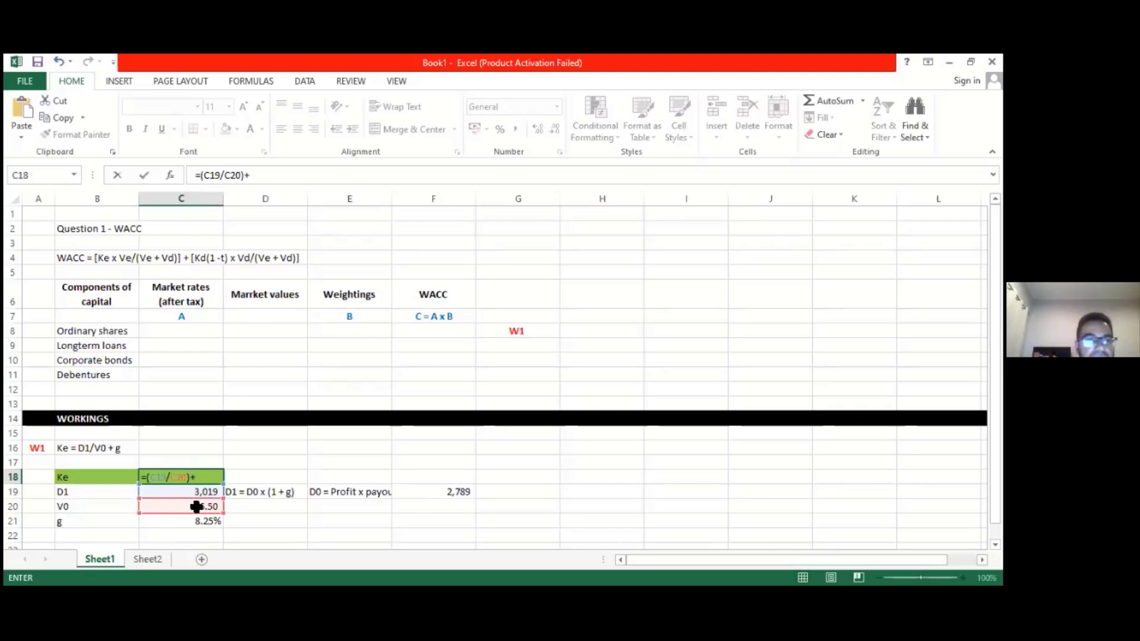
click(198, 523)
key(Return)
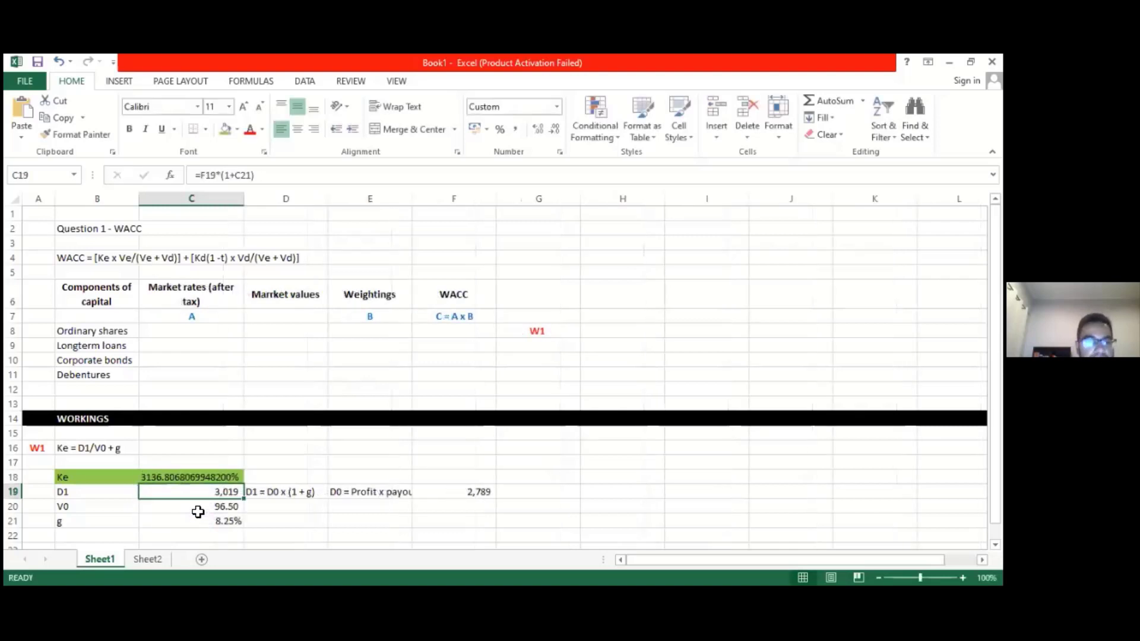
Format the Ke result in C18 as a percentage with no decimal places.
click(201, 478)
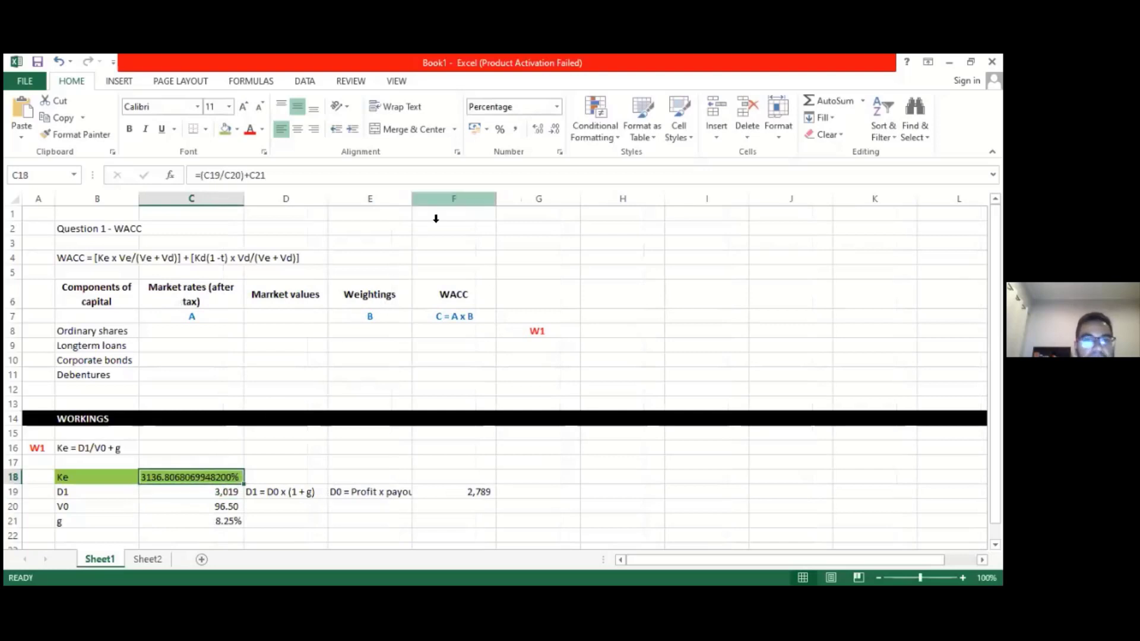
click(501, 130)
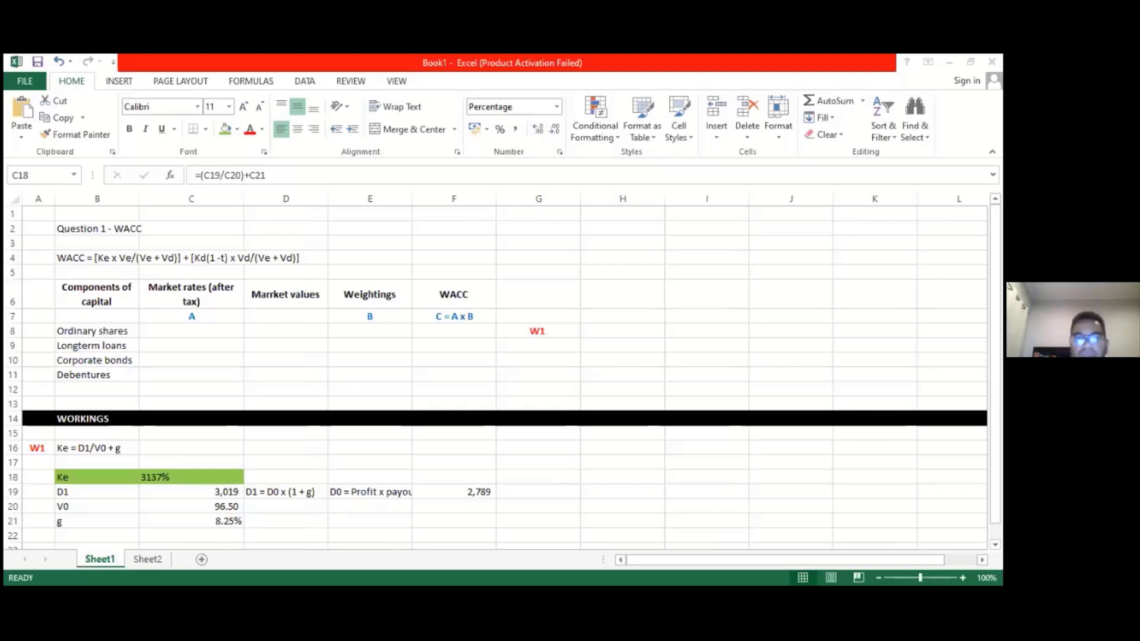
click(733, 541)
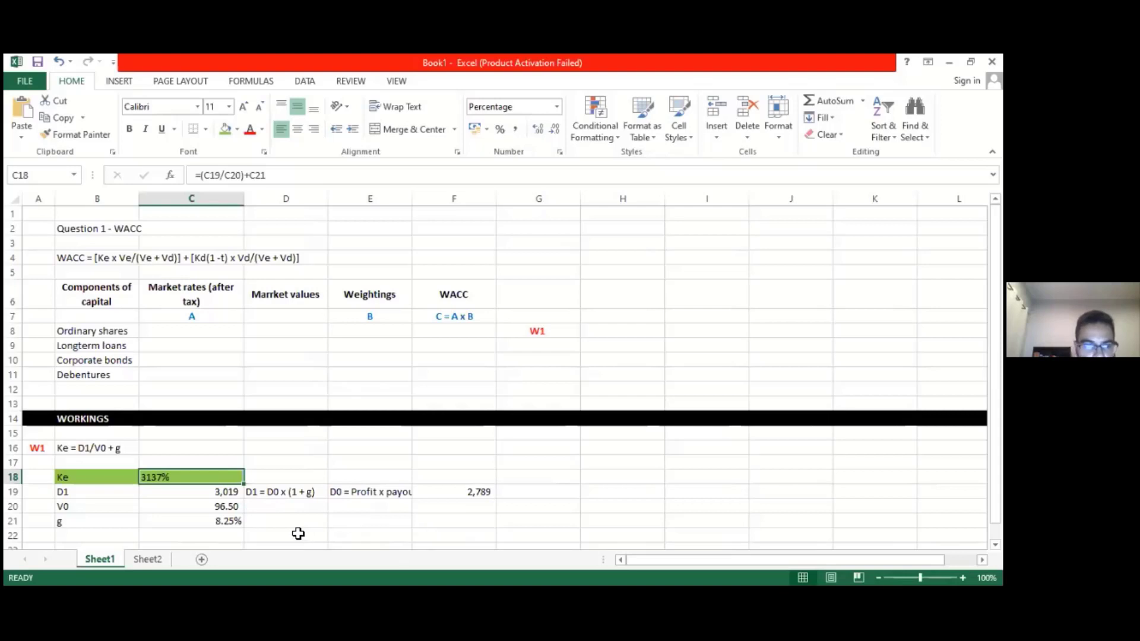
Check the D1 formula, and try scaling V0 in C20 down by a thousand with =(9650/100)/1000.
click(230, 492)
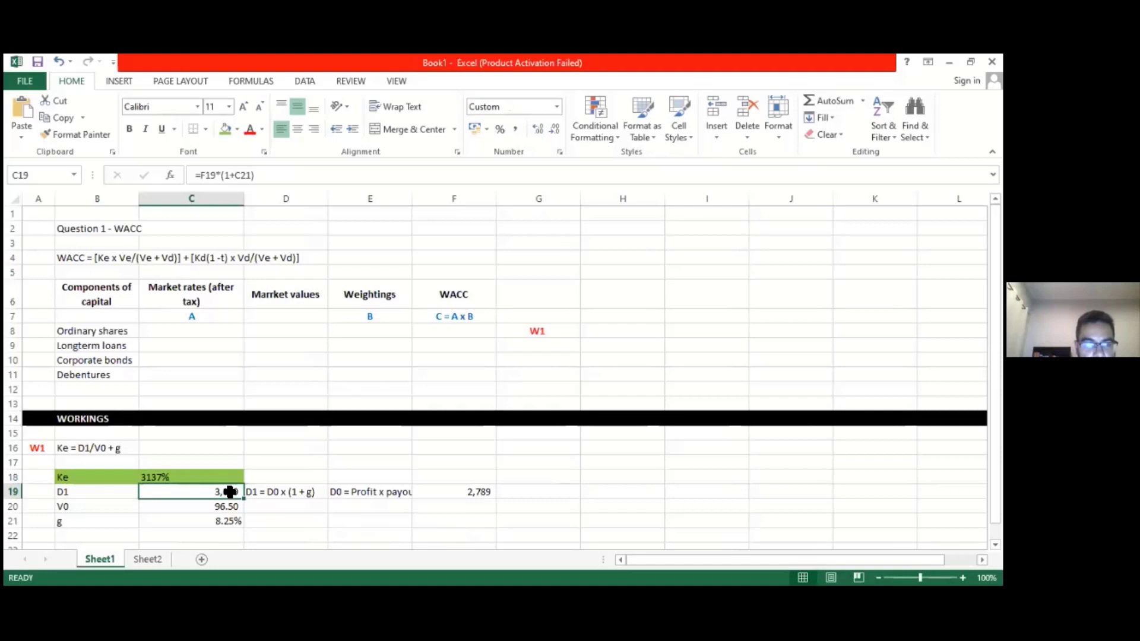
click(267, 179)
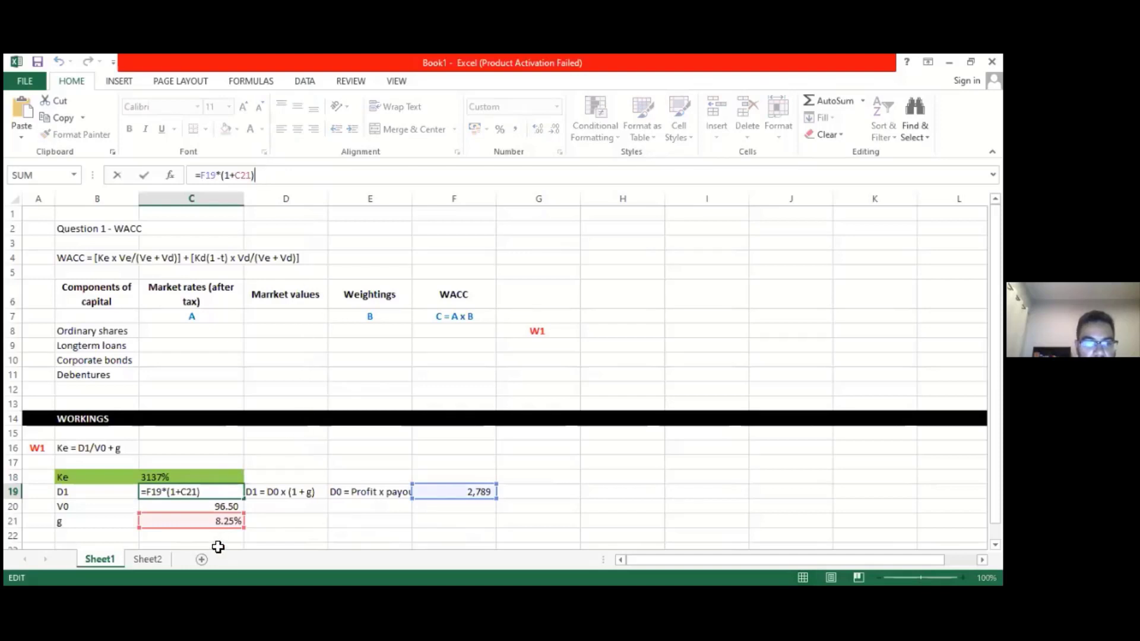
click(290, 523)
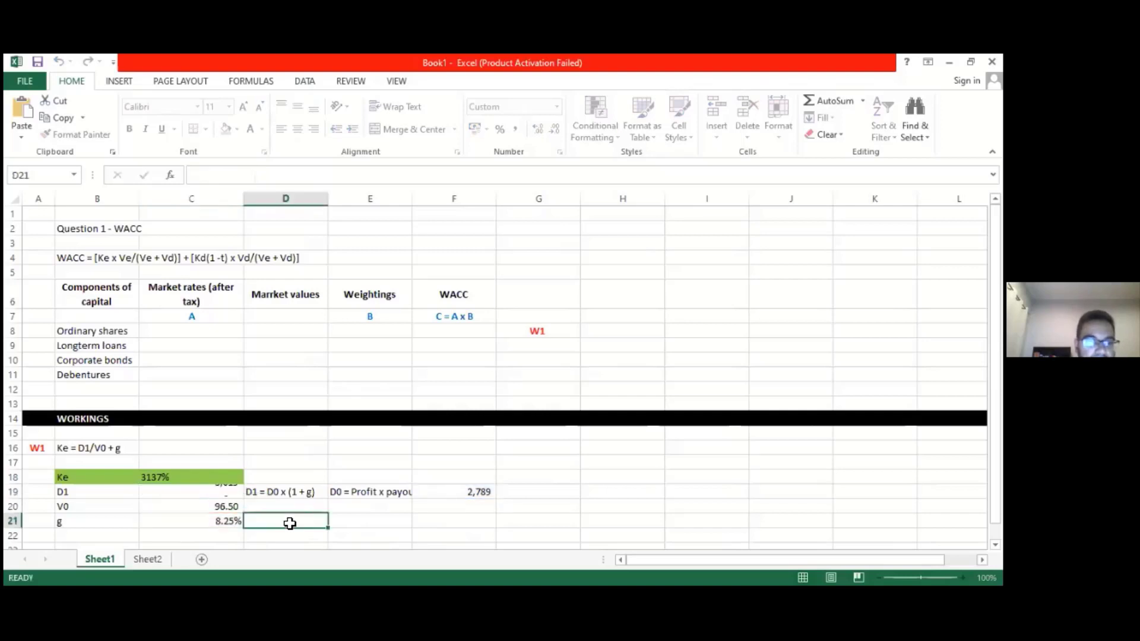
click(222, 508)
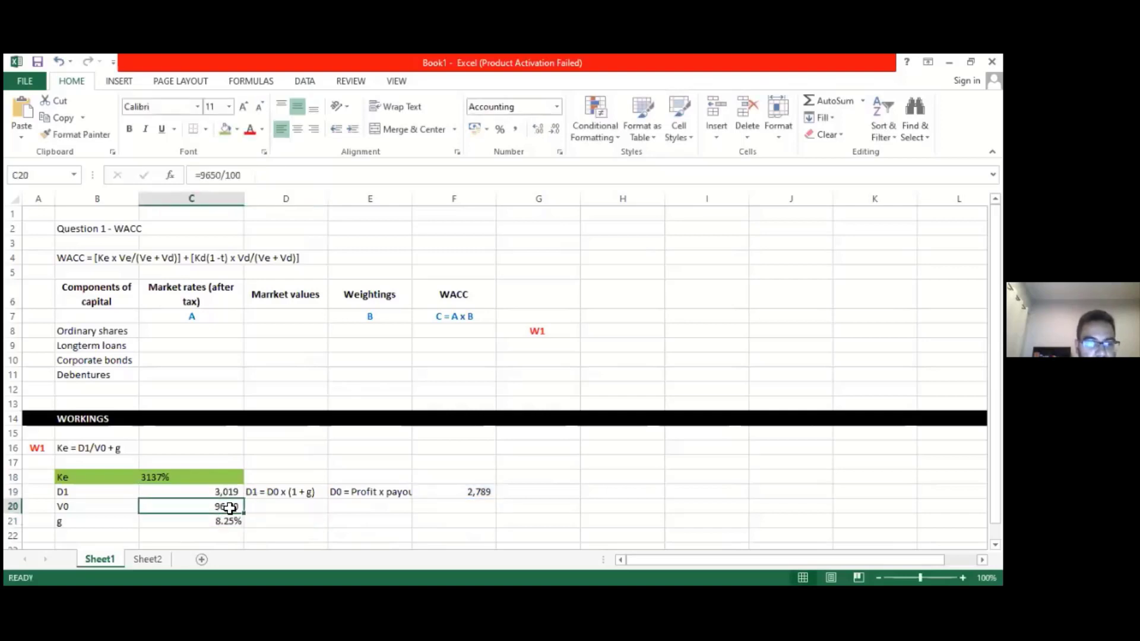
click(257, 180)
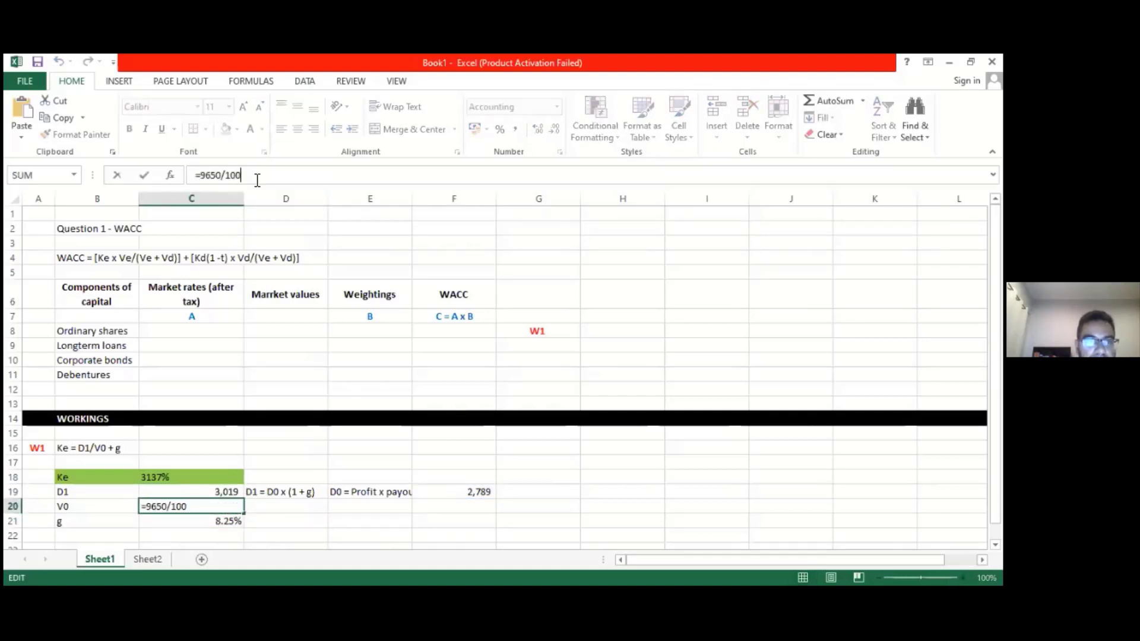
click(204, 176)
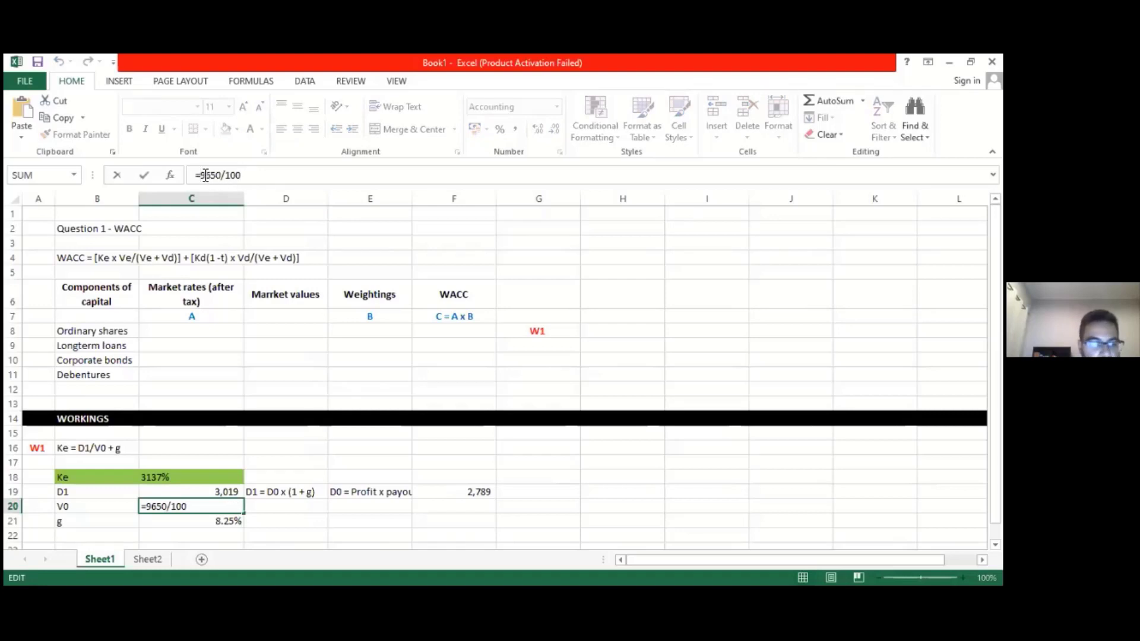
text(()
click(250, 177)
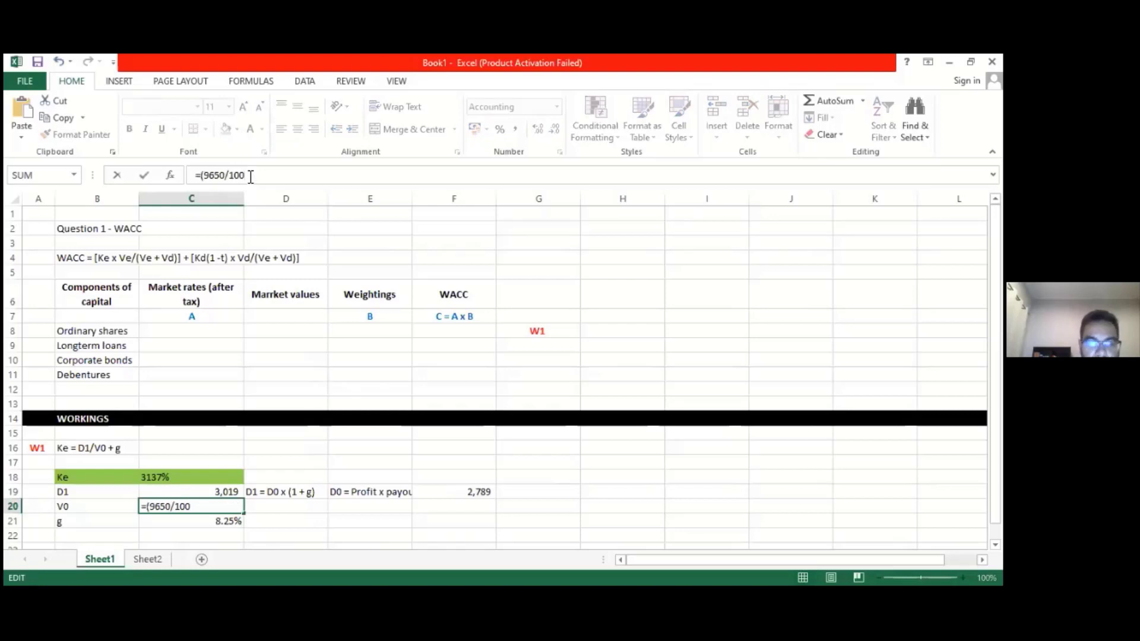
text())
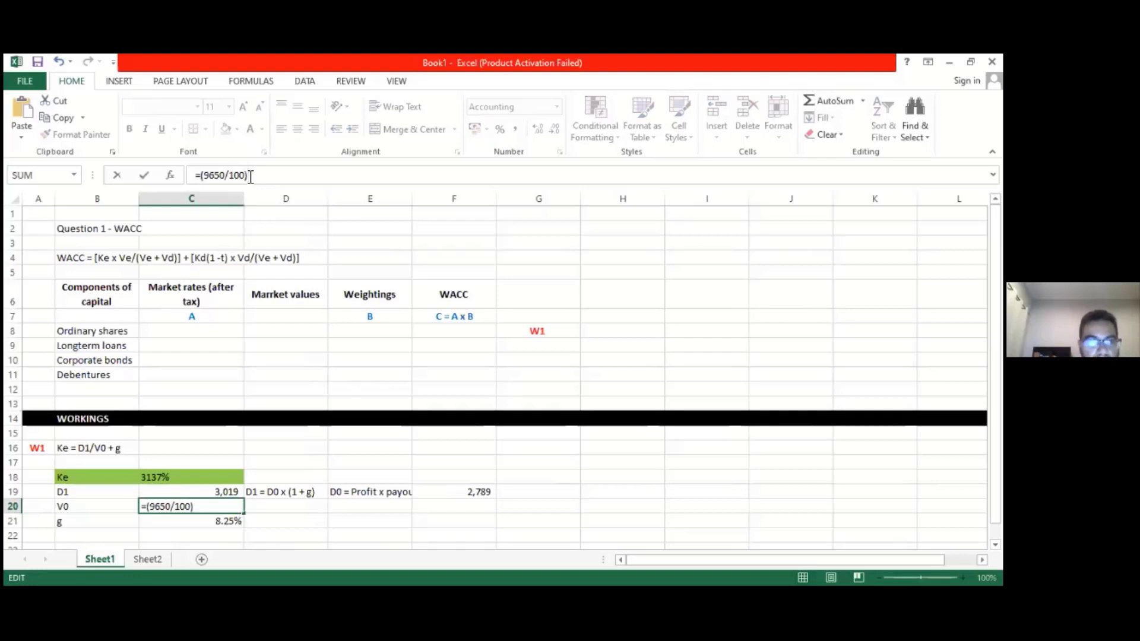
text(/1000)
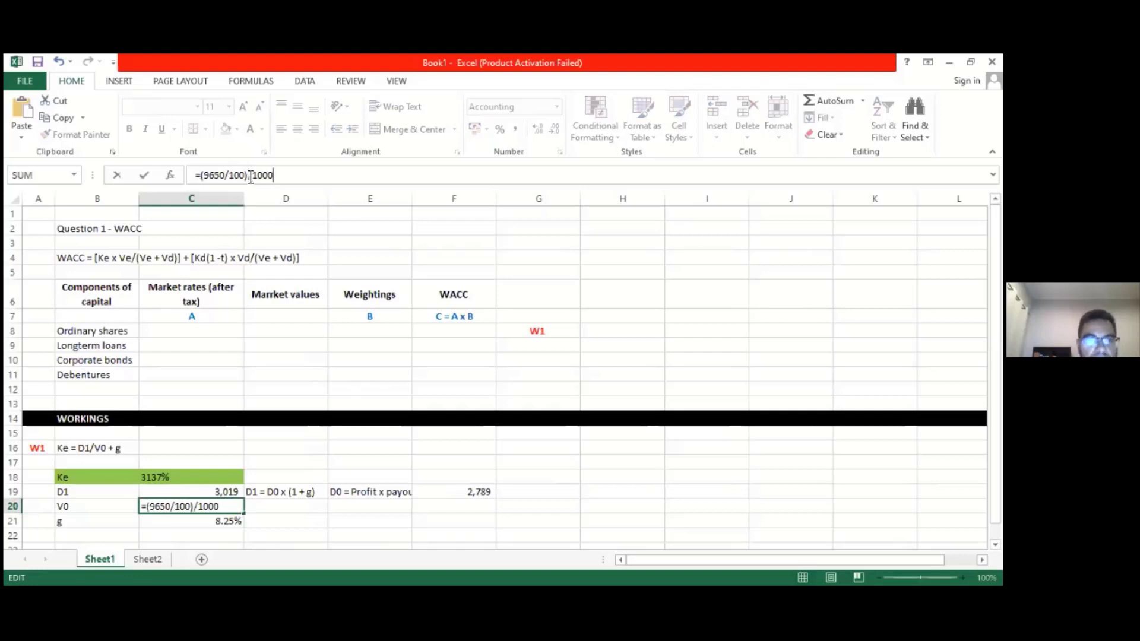
key(Return)
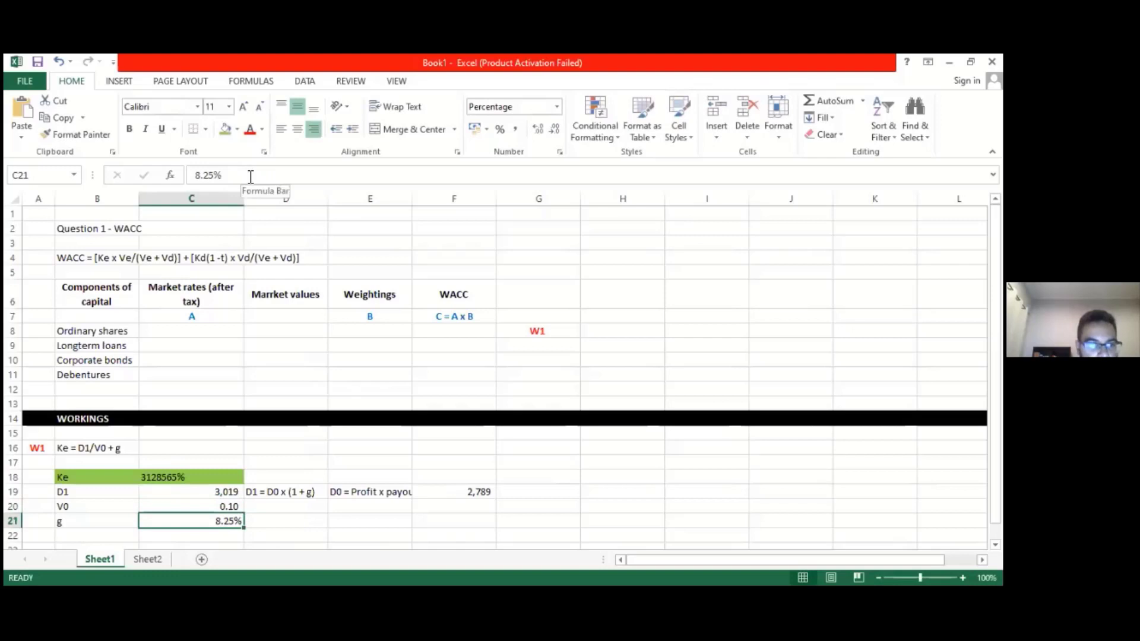
Remove the division by 1000 from the V0 formula in C20, leaving =(9650/100).
click(226, 507)
click(289, 178)
key(BackSpace)
key(BackSpace)
key(BackSpace)
key(BackSpace)
key(BackSpace)
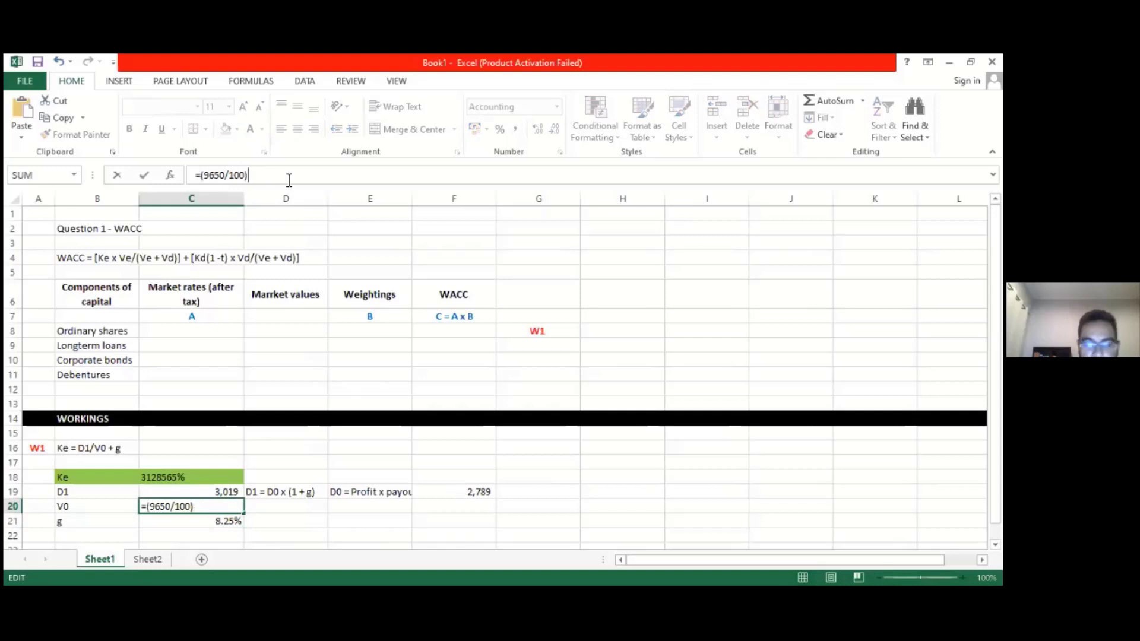
key(Return)
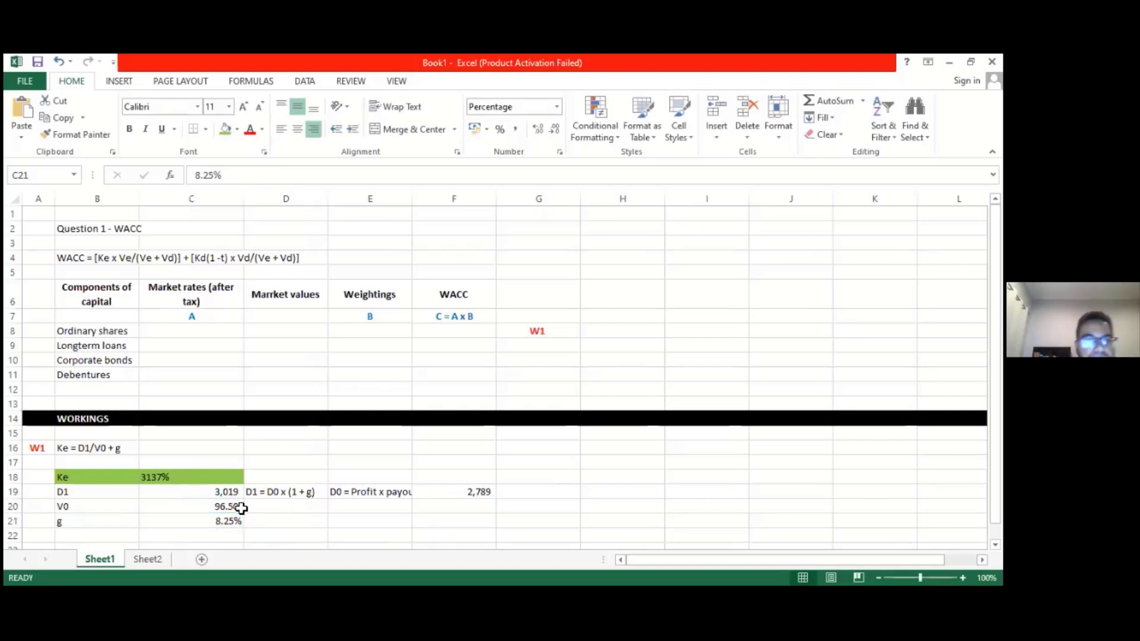
Enclose the D0 formula in F19 in parentheses as =(30151*9.25%).
click(226, 494)
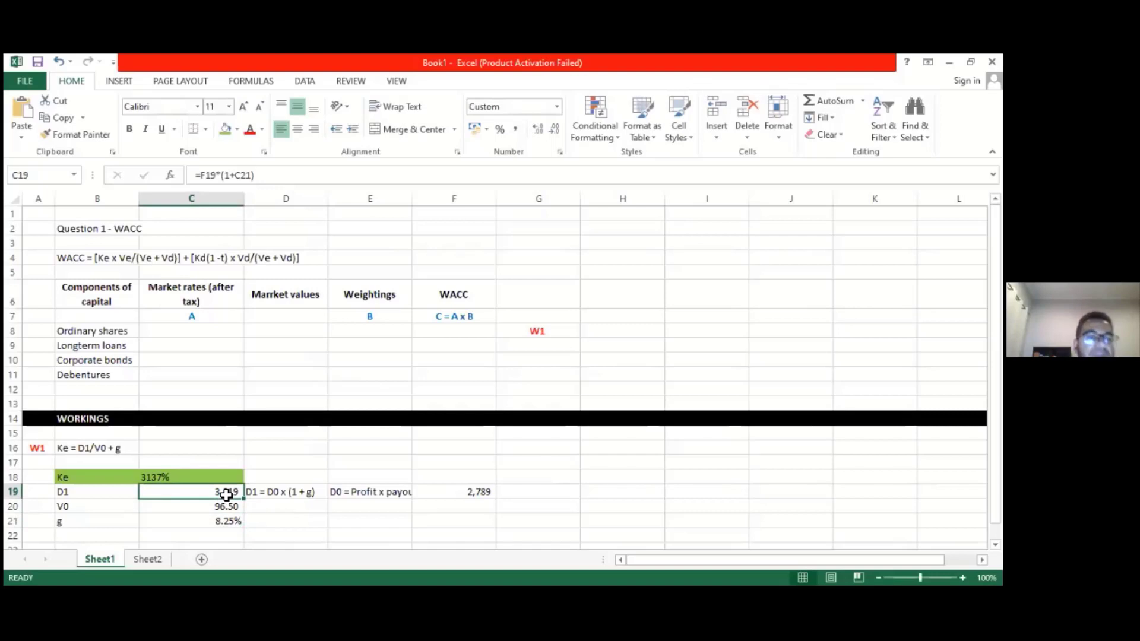
click(231, 508)
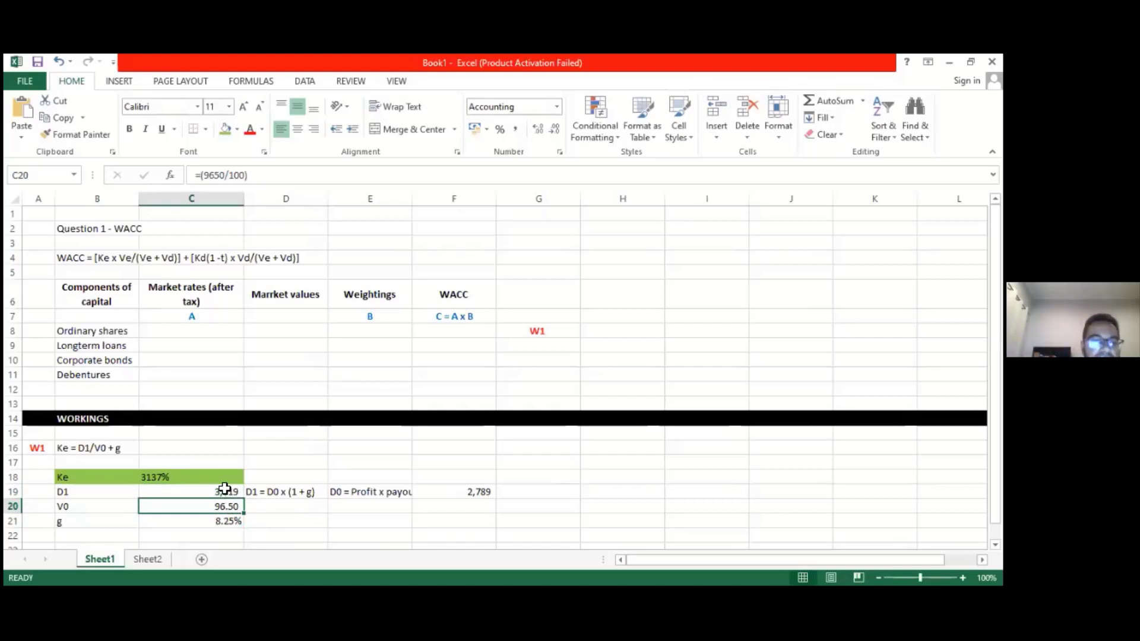
click(224, 490)
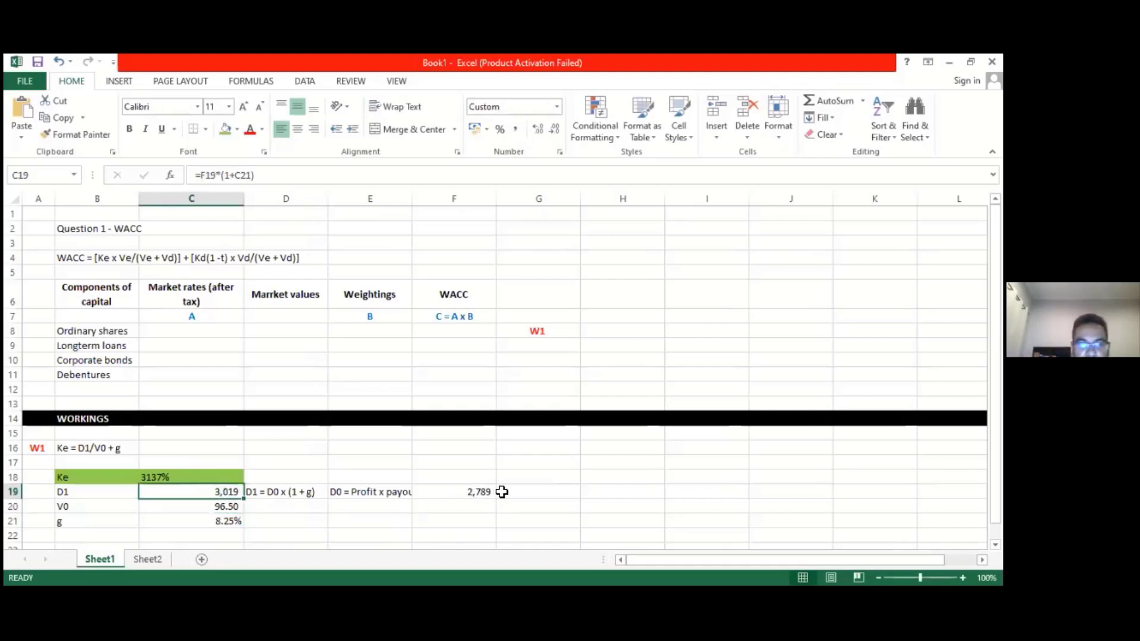
click(482, 491)
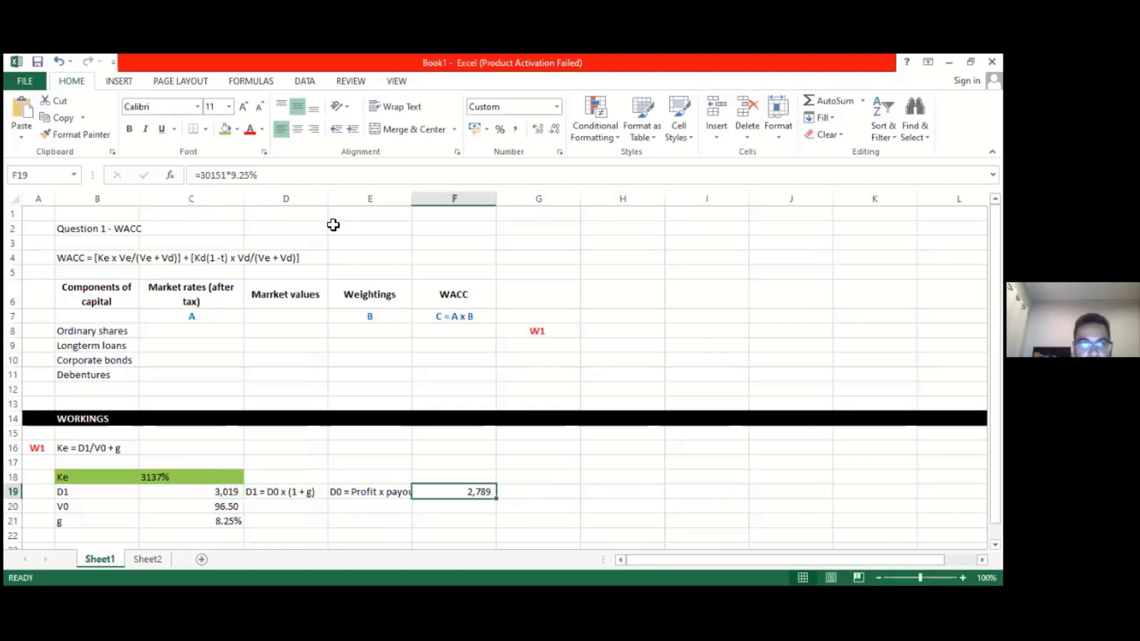
click(203, 175)
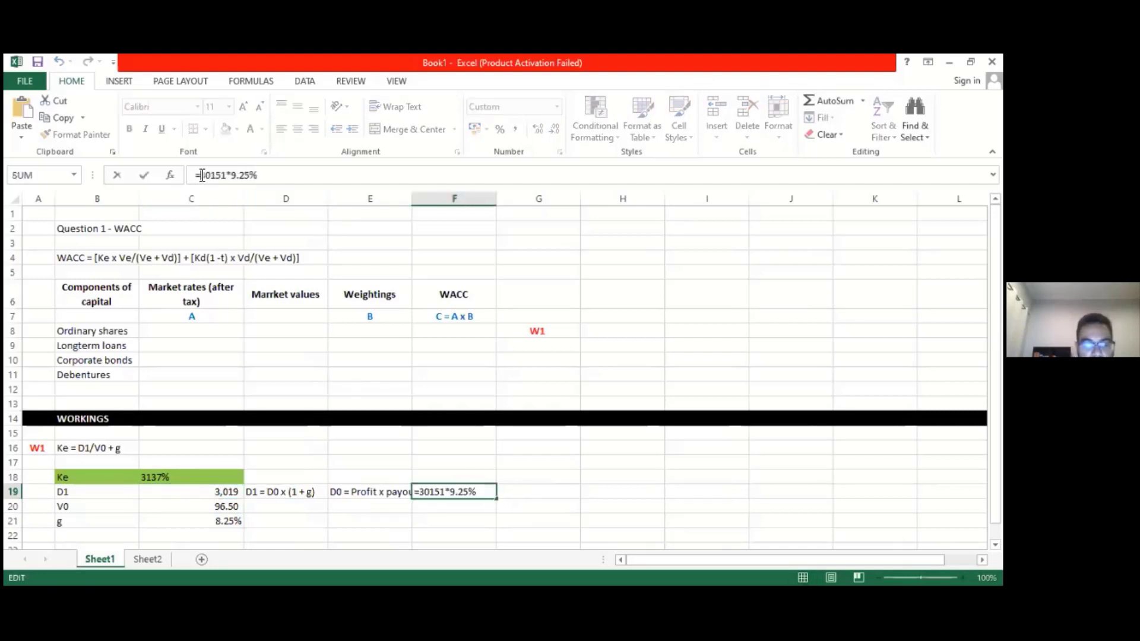
text(()
click(271, 176)
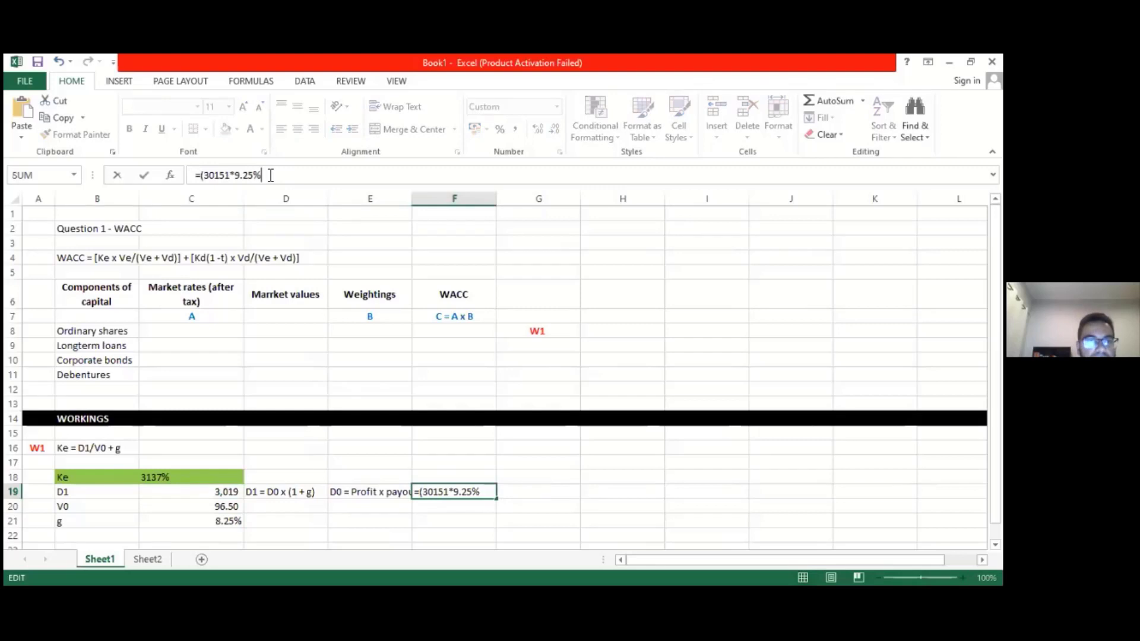
text())
key(Return)
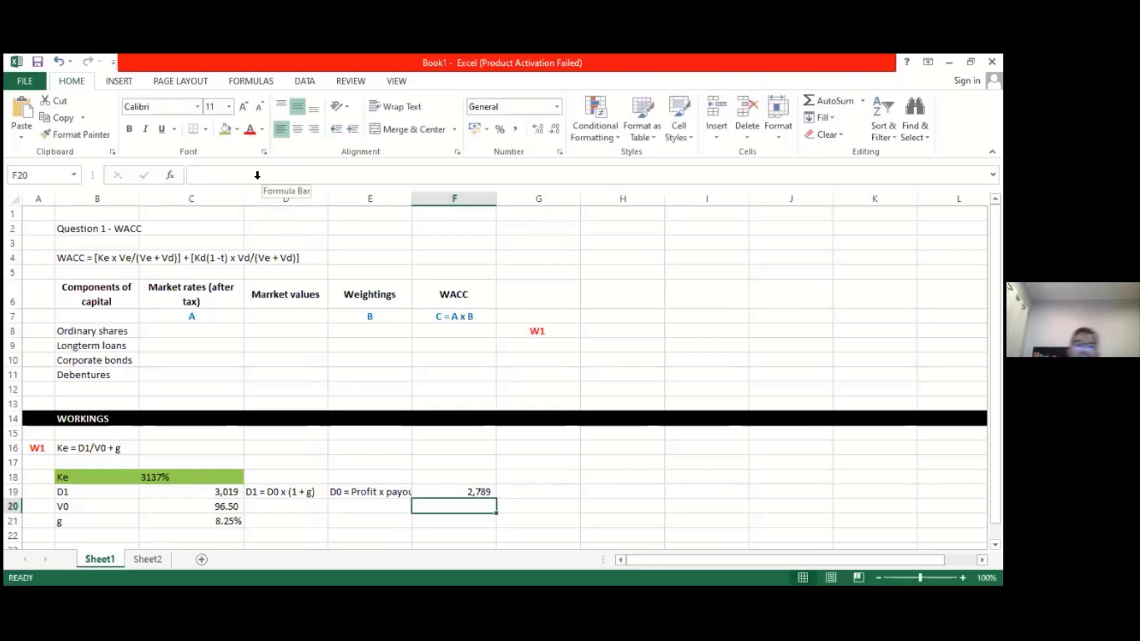
Divide the D1 formula in C19 by the number of shares, making it =(F19*(1+C21))/(500000*60%).
click(232, 507)
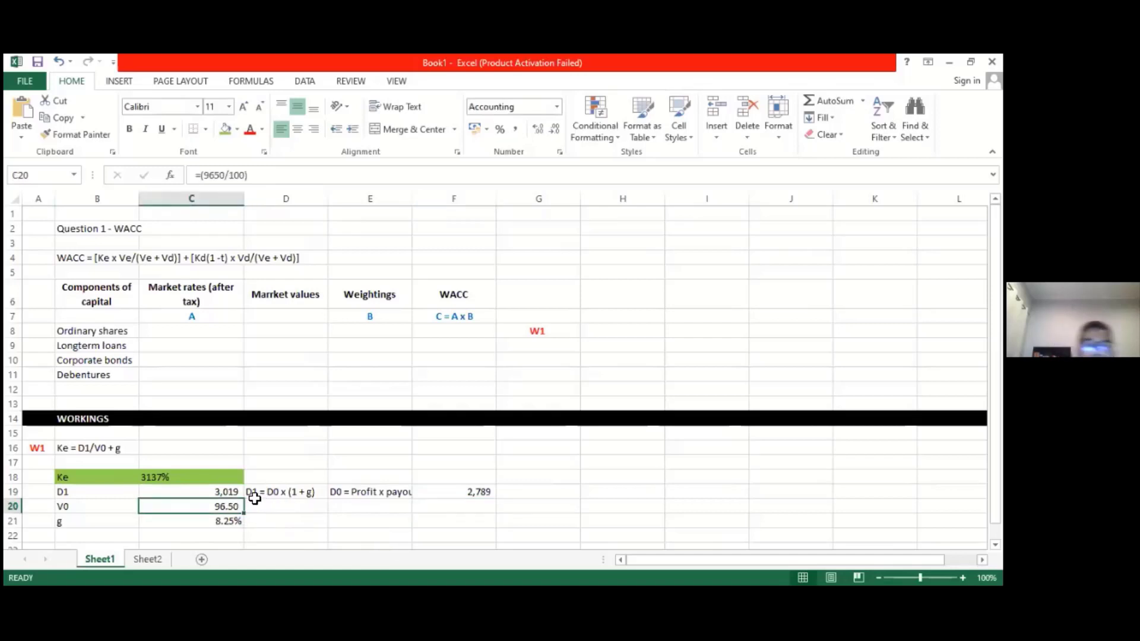
click(233, 493)
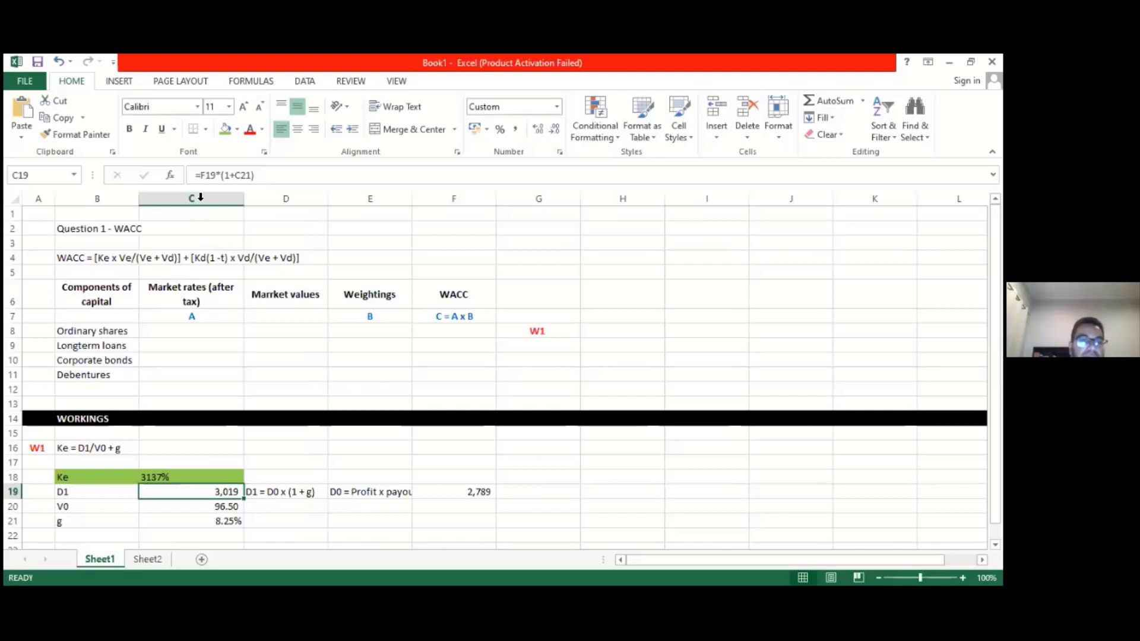
click(203, 177)
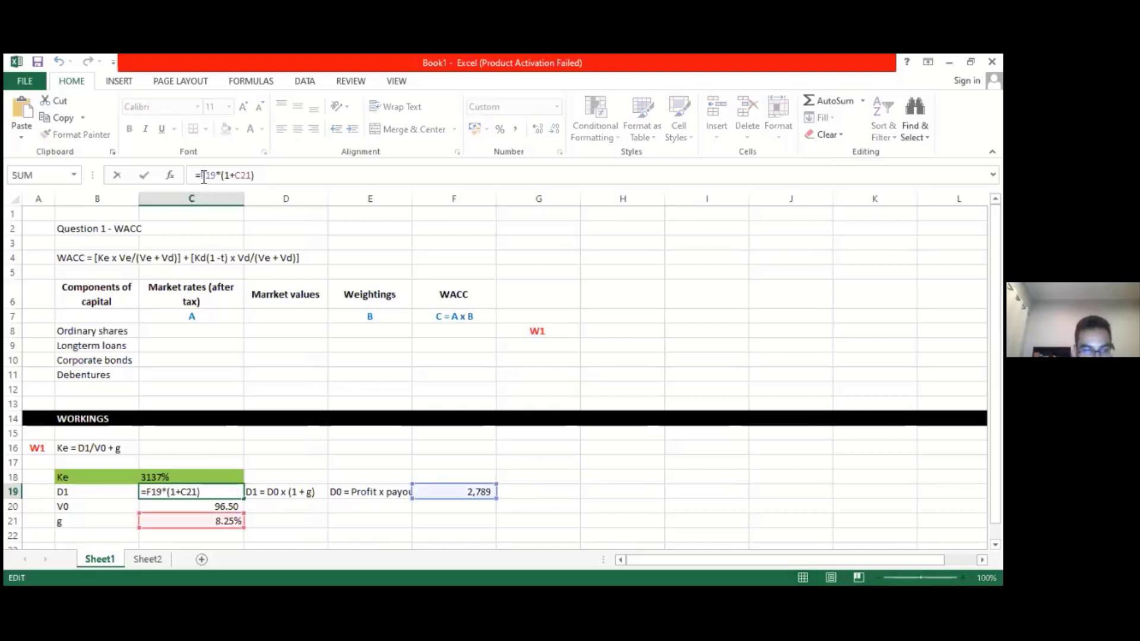
text(()
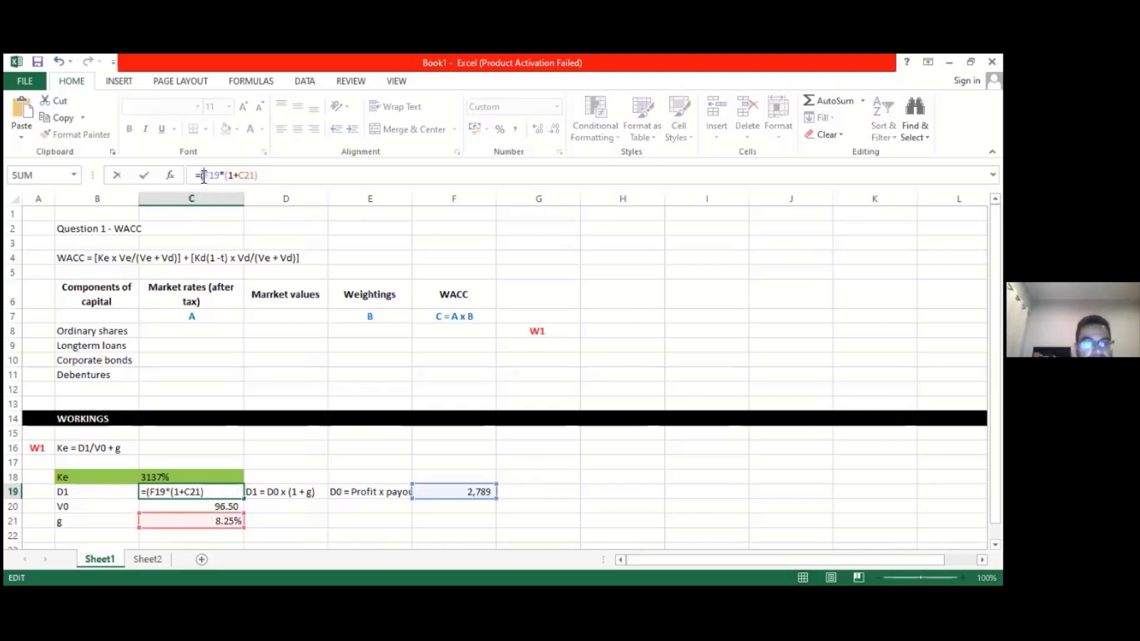
click(261, 176)
text())
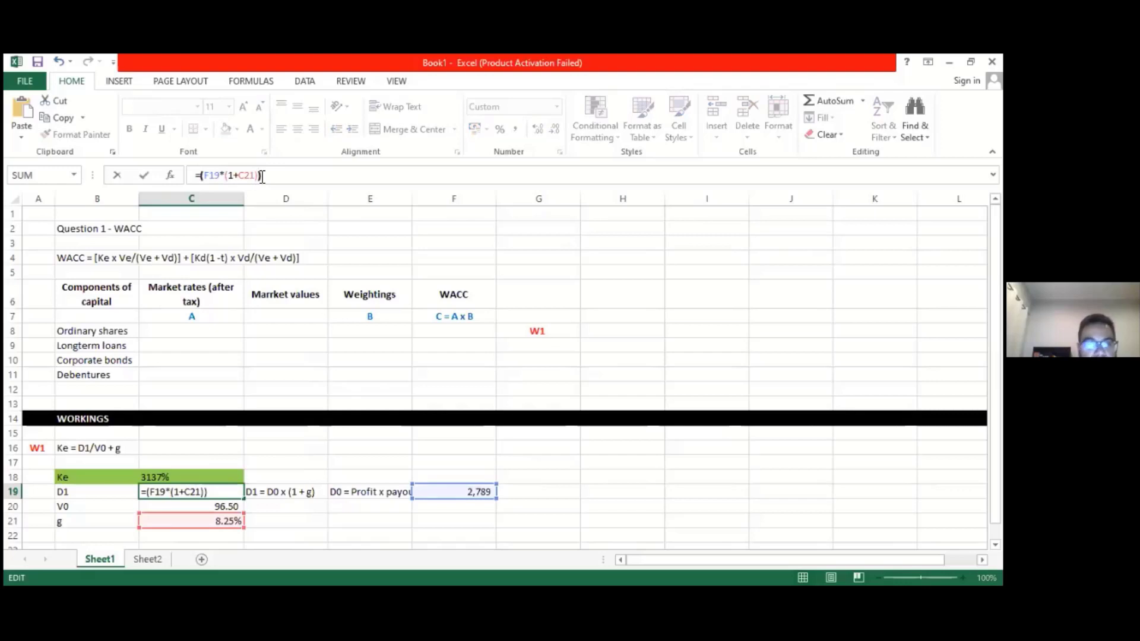
text(/)
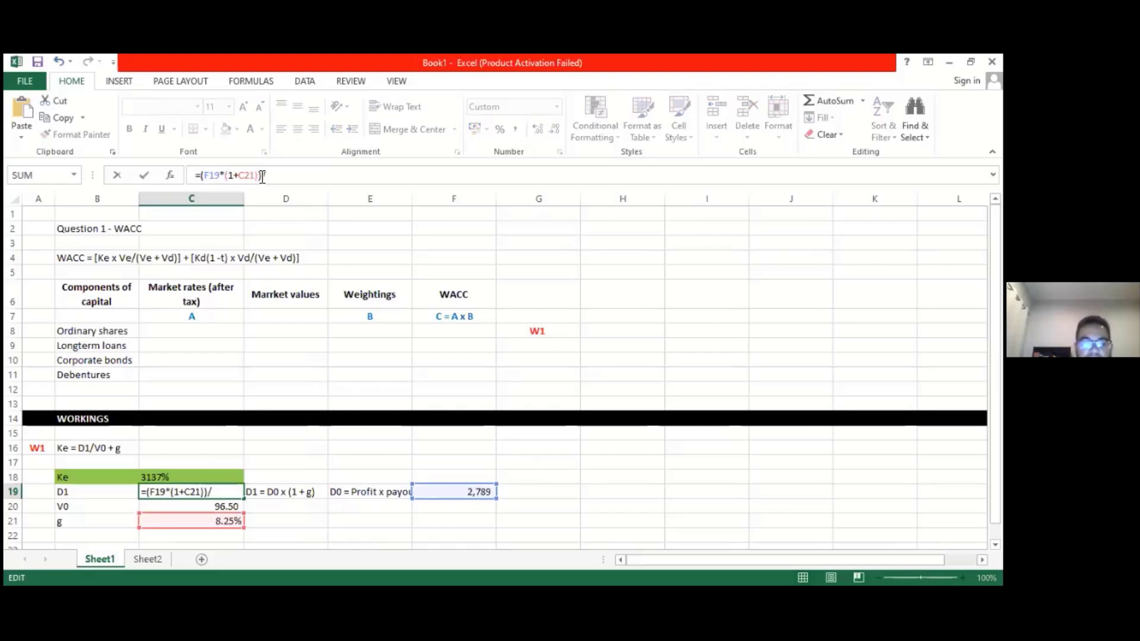
text((5)
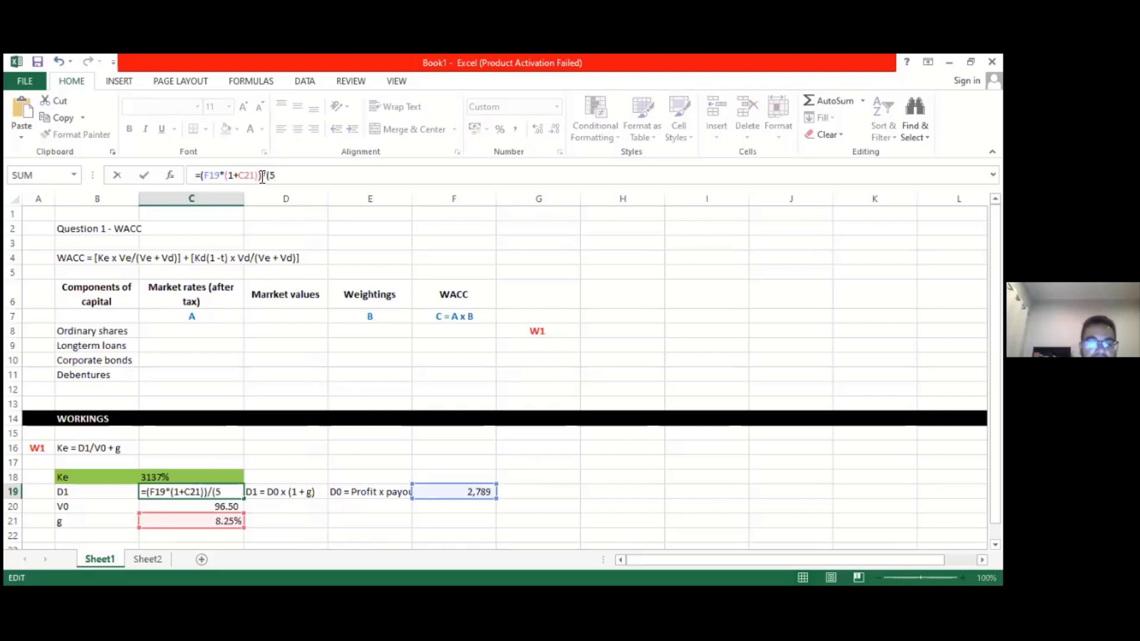
text(00)
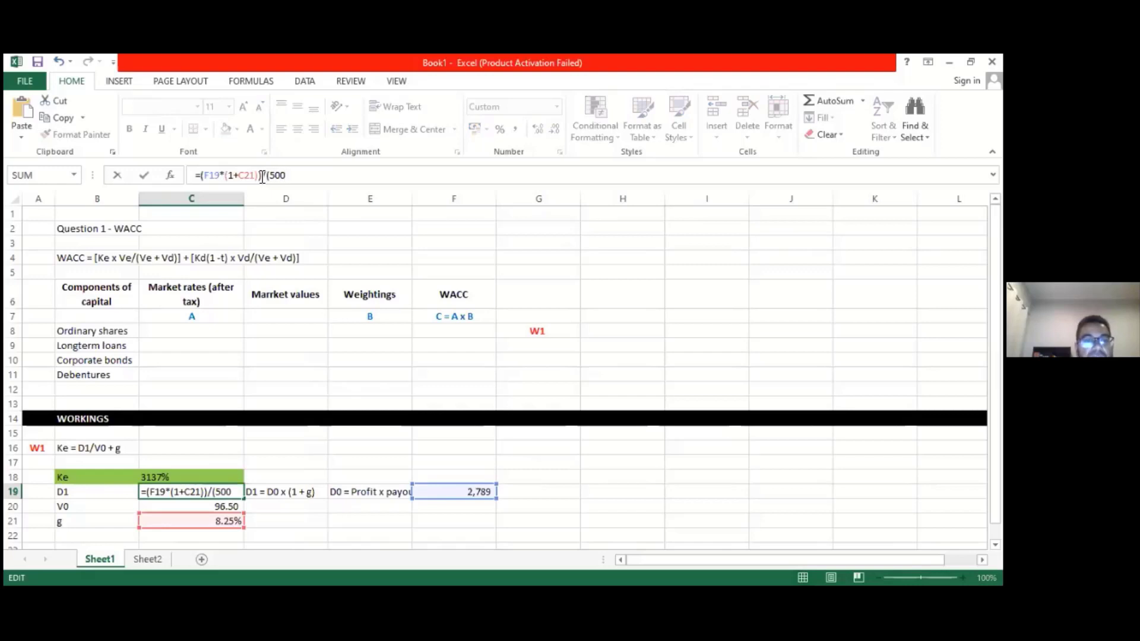
text(000)
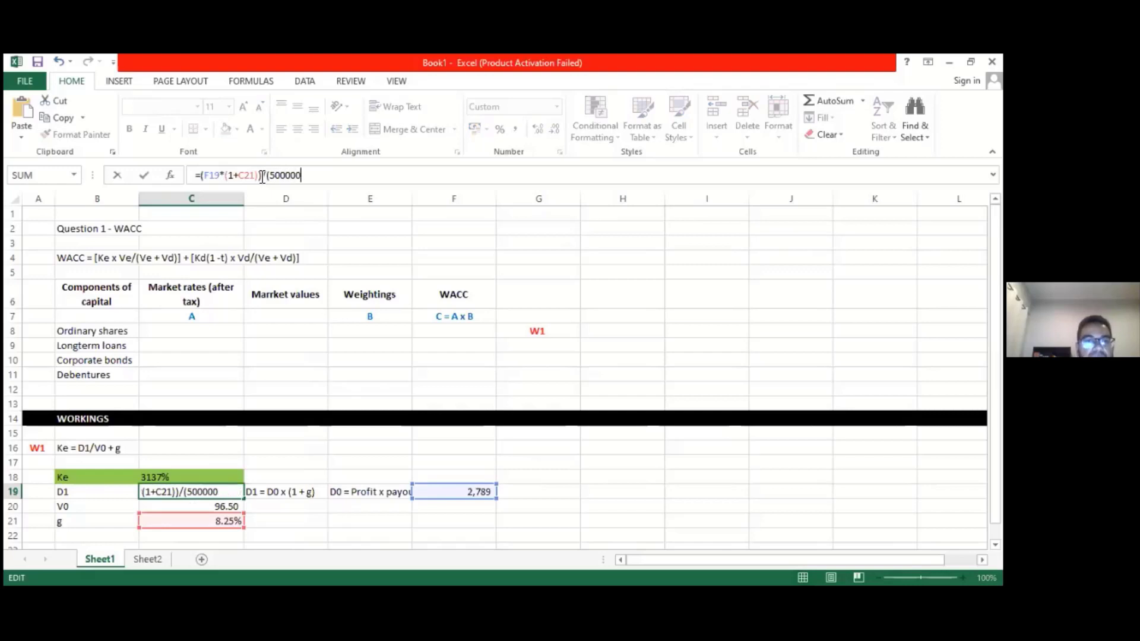
text(*6)
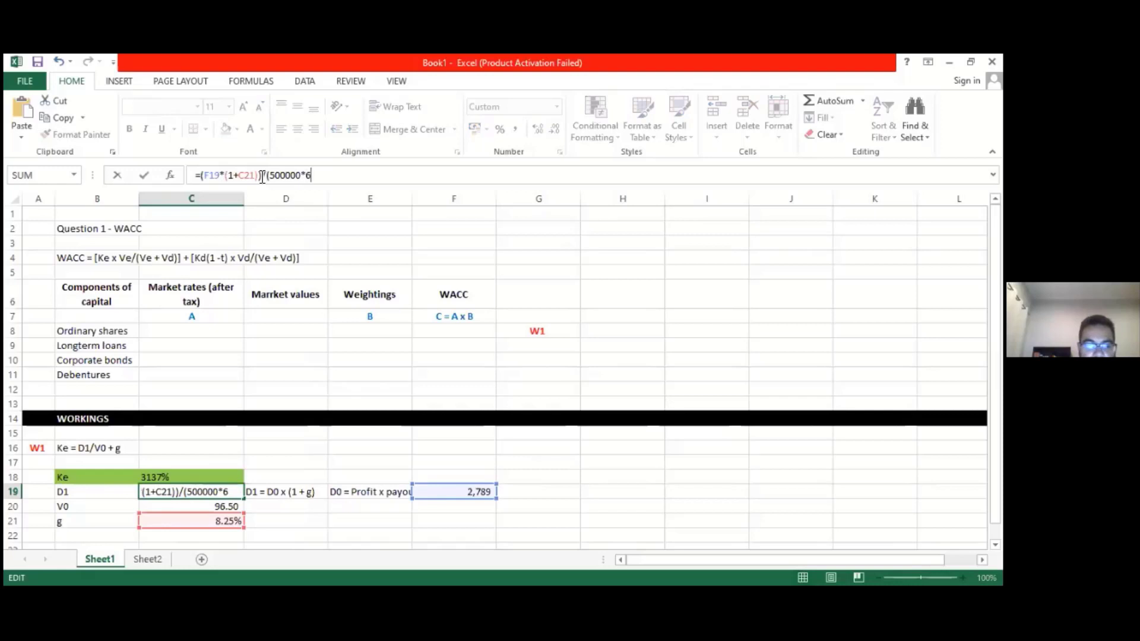
text(0%))
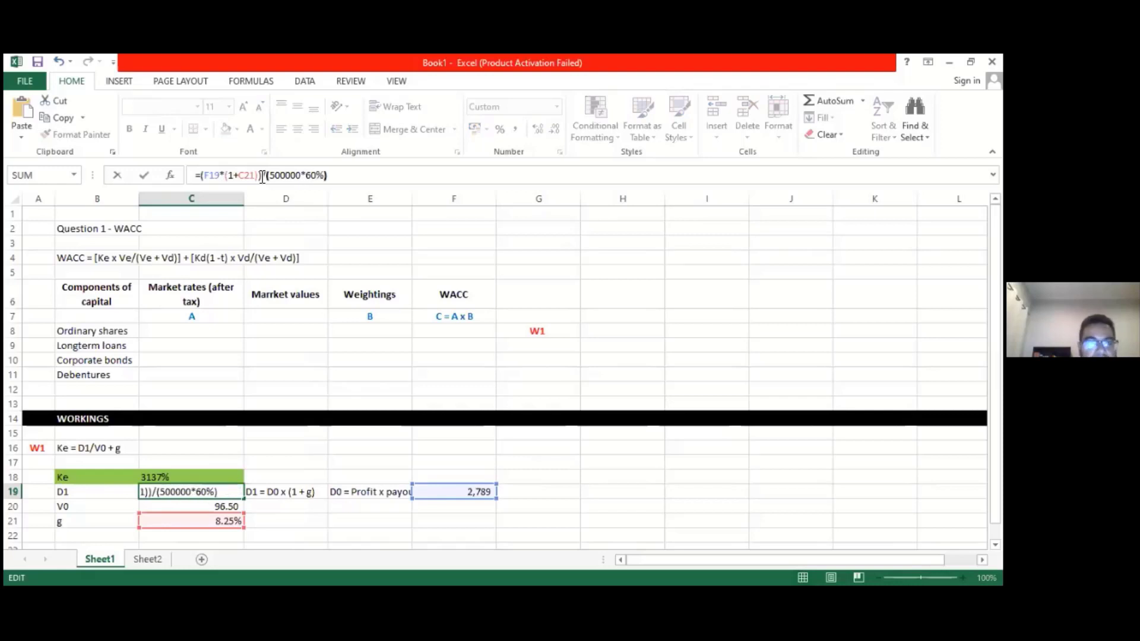
key(Return)
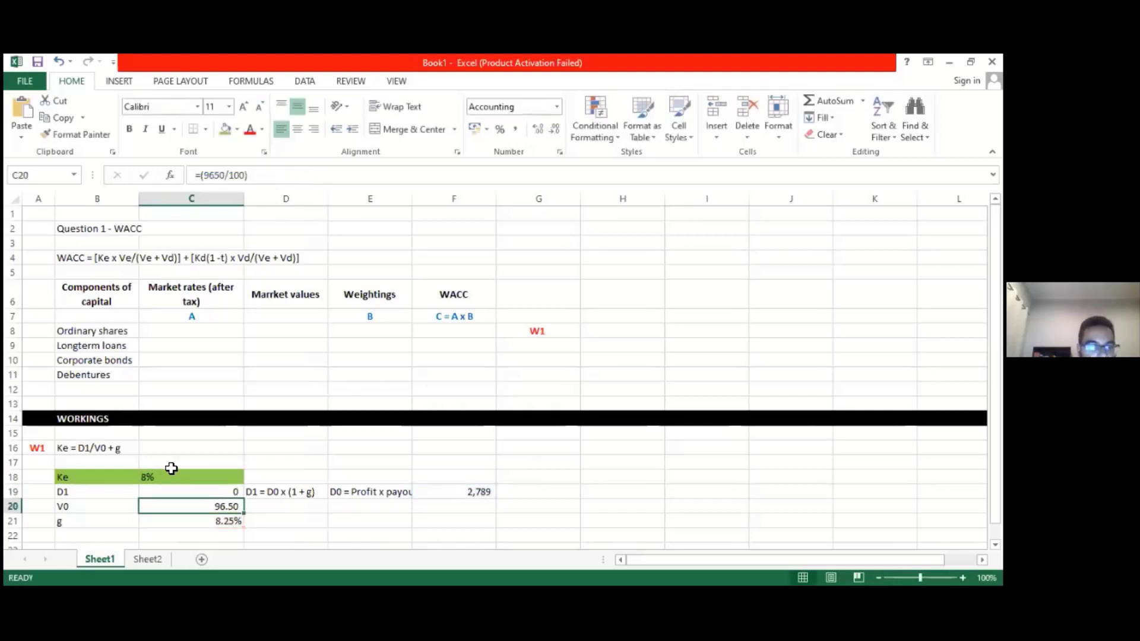
Format the D1 value in C19 in comma style with two decimals, and right-align the Ke result in C18.
click(196, 493)
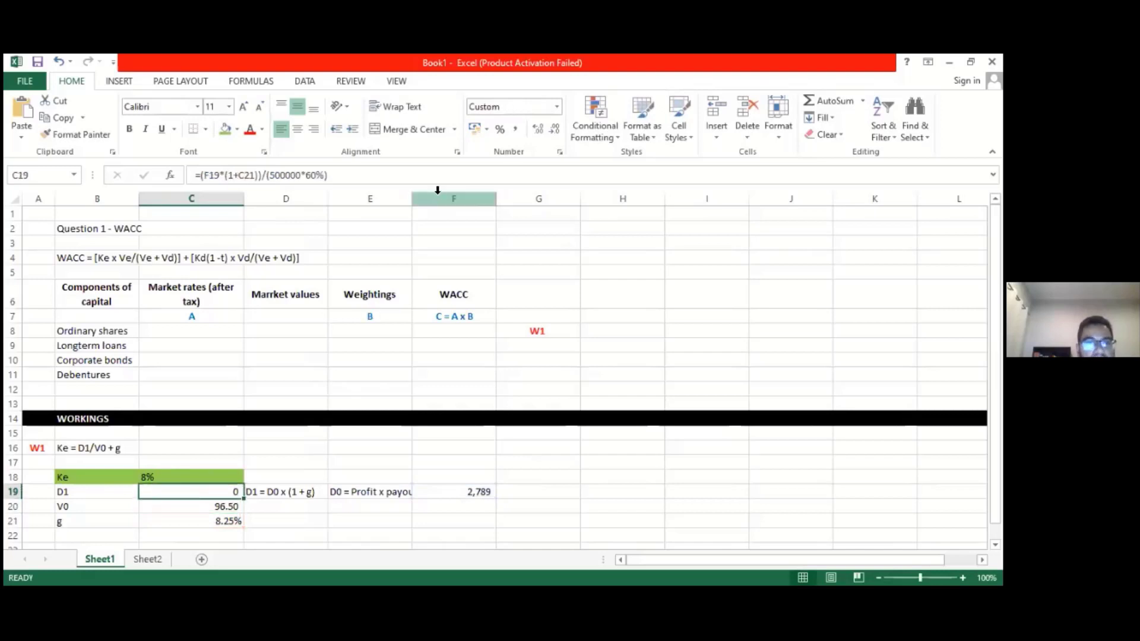
click(516, 129)
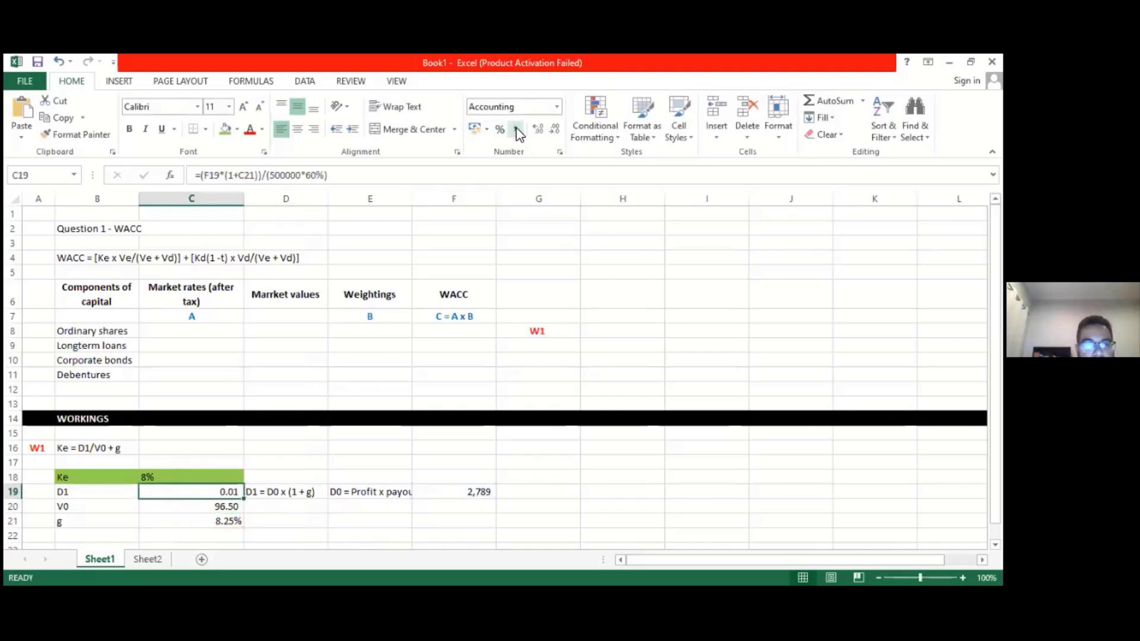
click(185, 477)
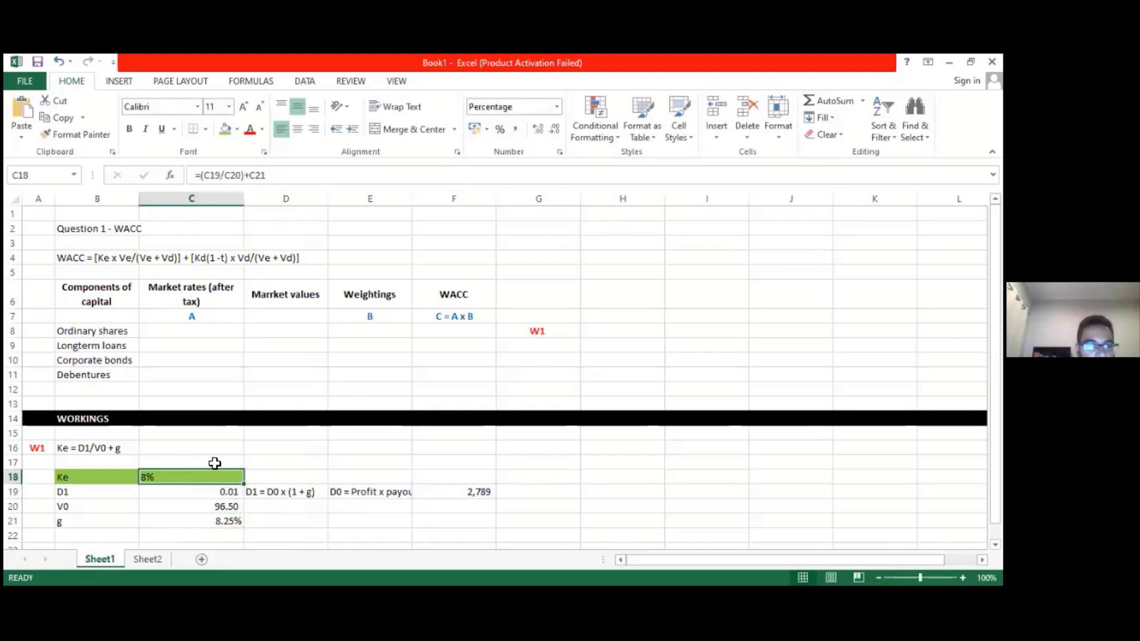
click(314, 129)
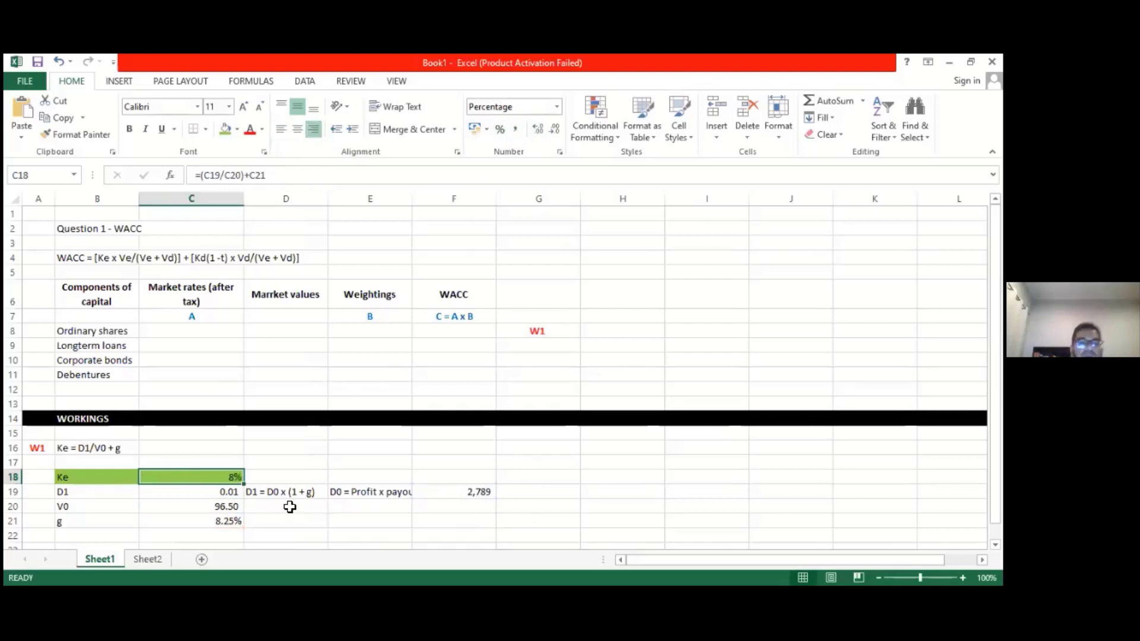
click(233, 495)
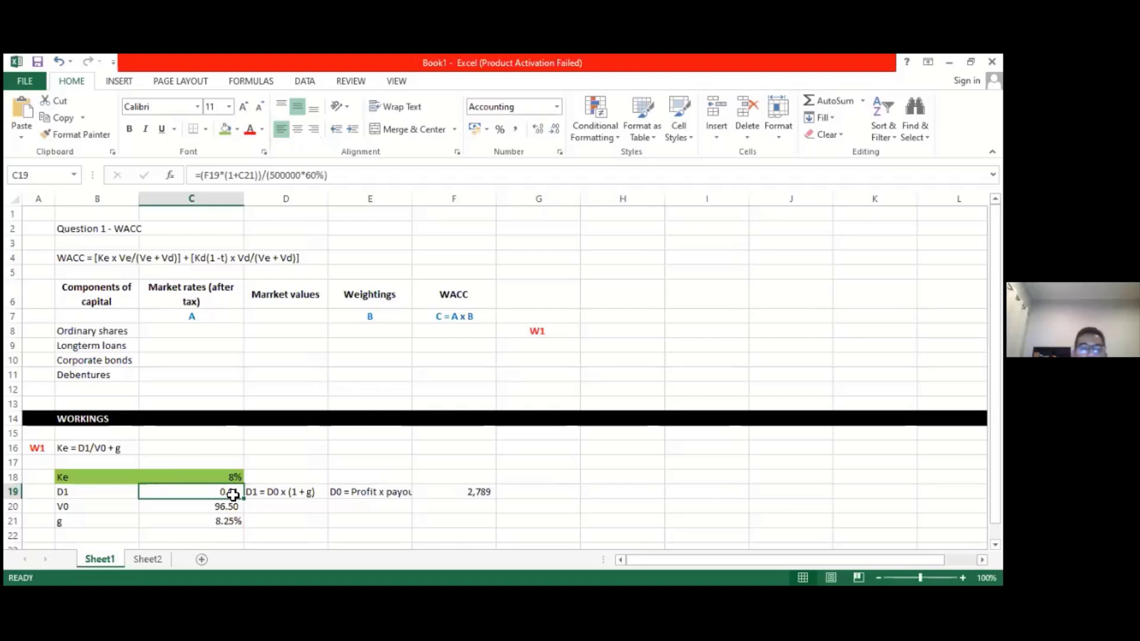
key(Down)
key(Down)
key(Down)
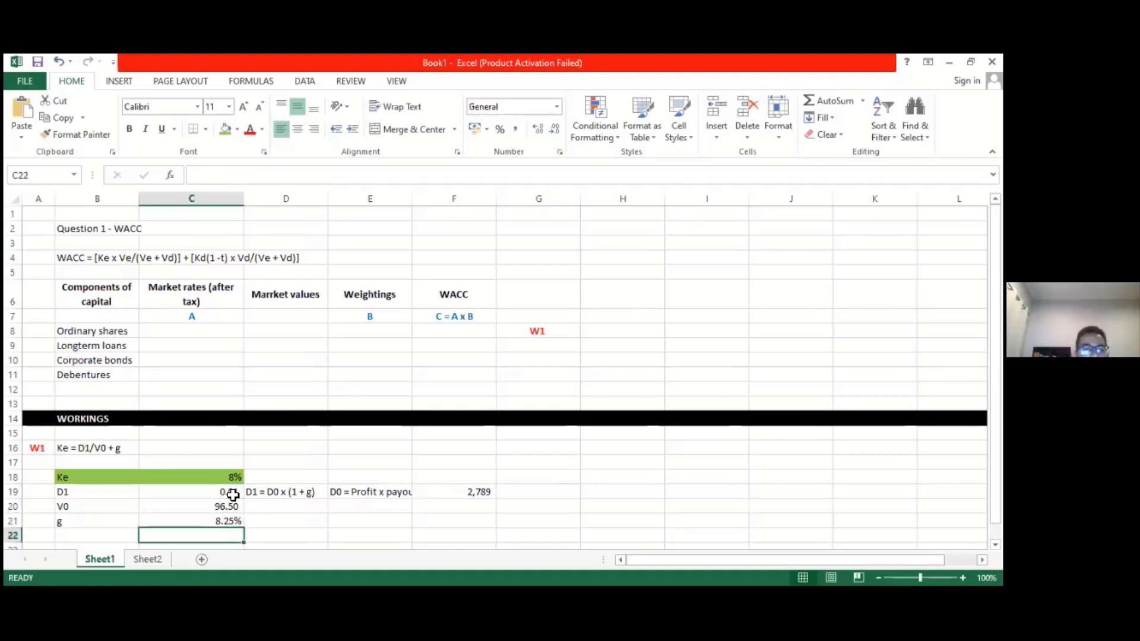
click(117, 494)
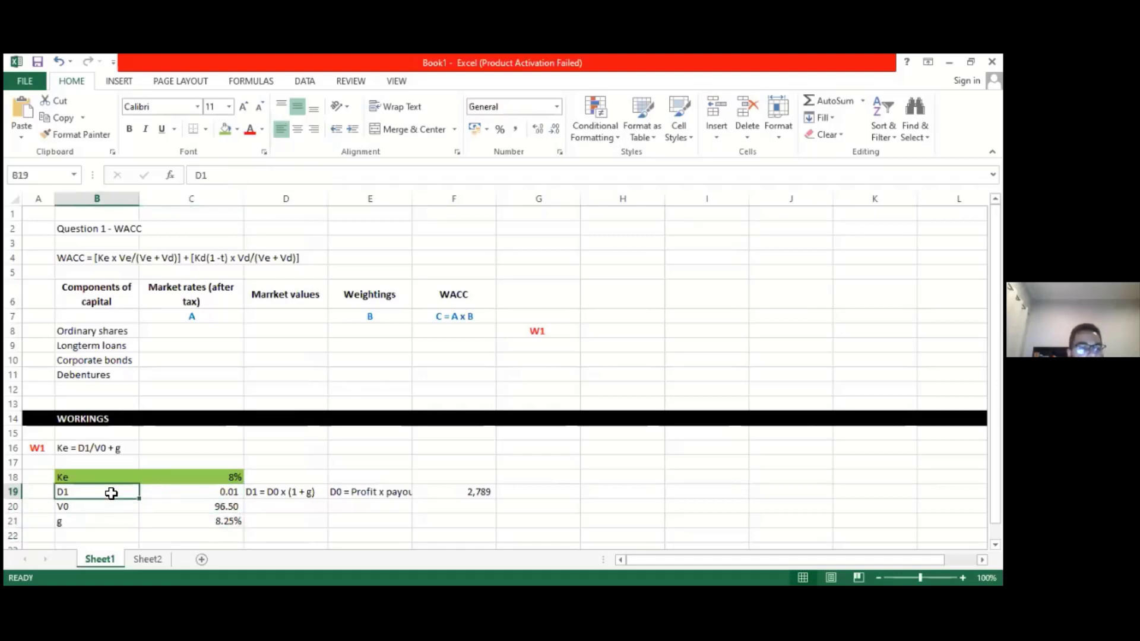
click(94, 510)
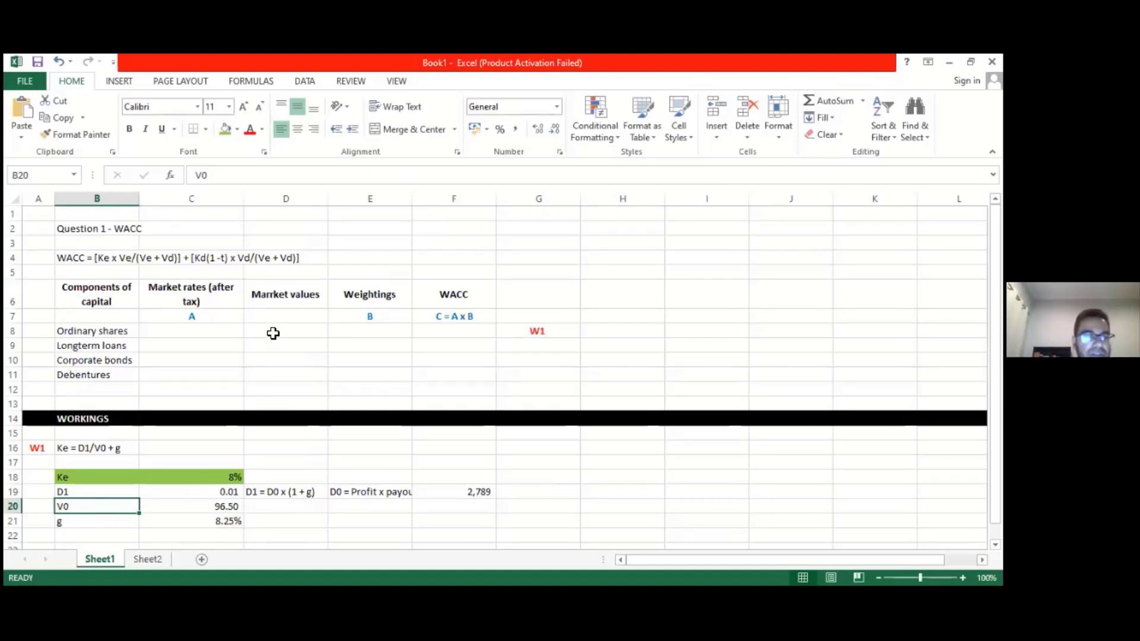
Link the ordinary shares market rate in C8 to Ke with =C18, and right-align the rates range C8:C11.
click(210, 333)
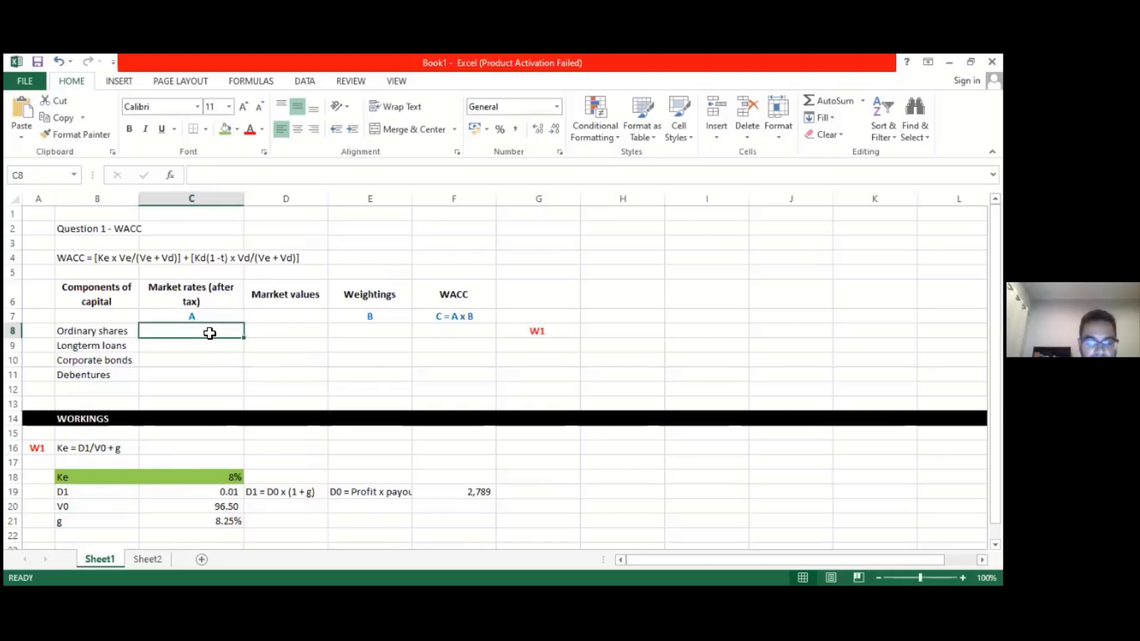
text(=)
click(228, 477)
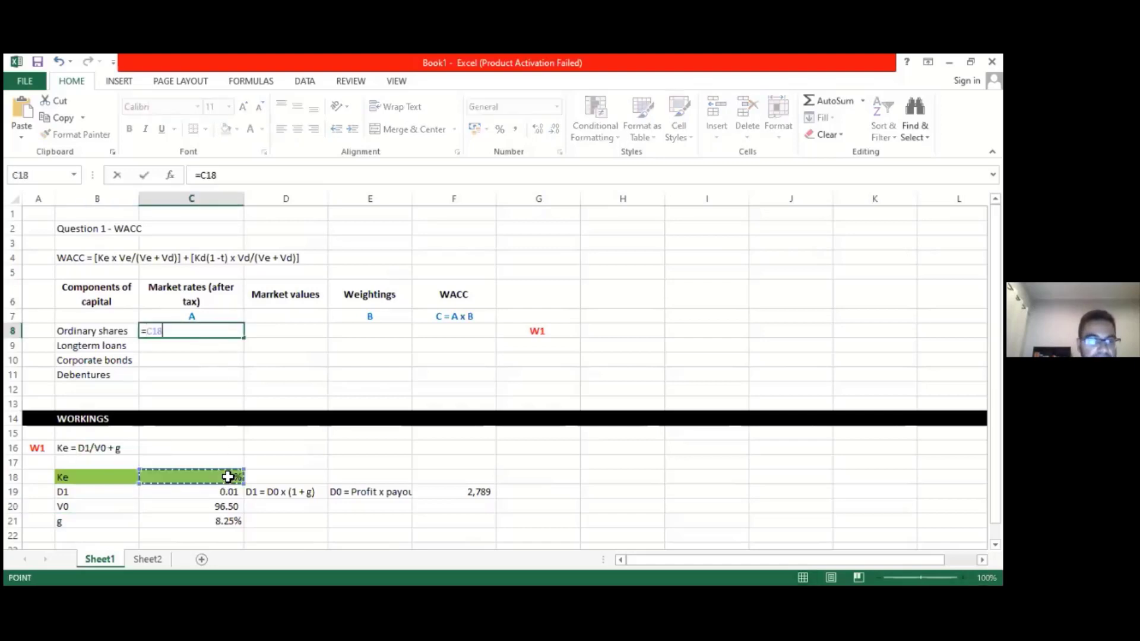
key(Return)
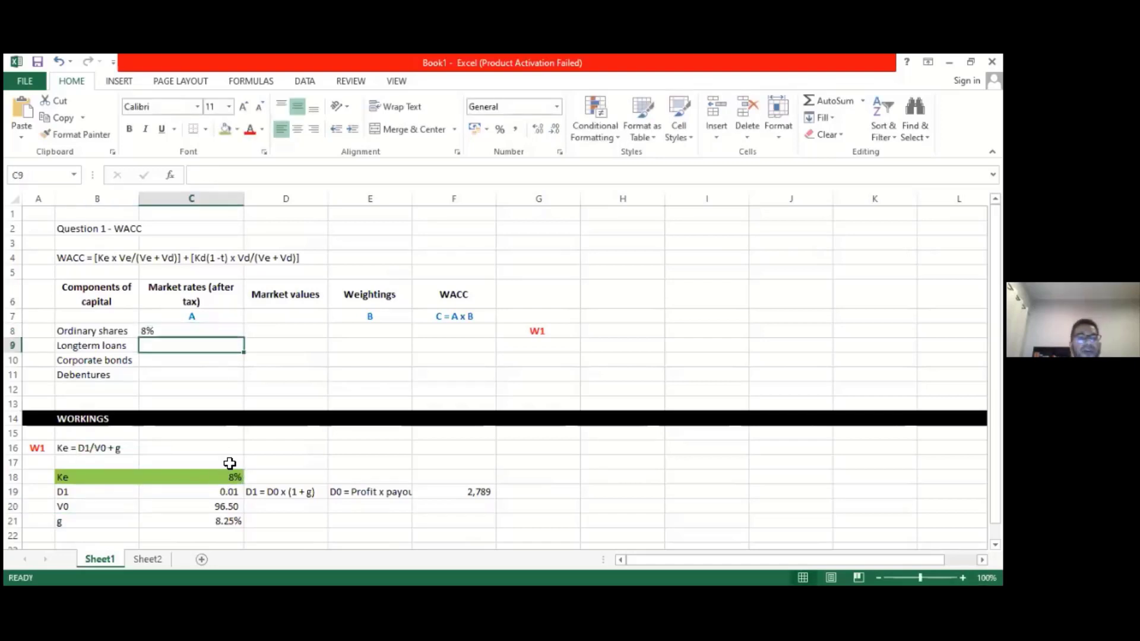
drag(231, 329, 229, 372)
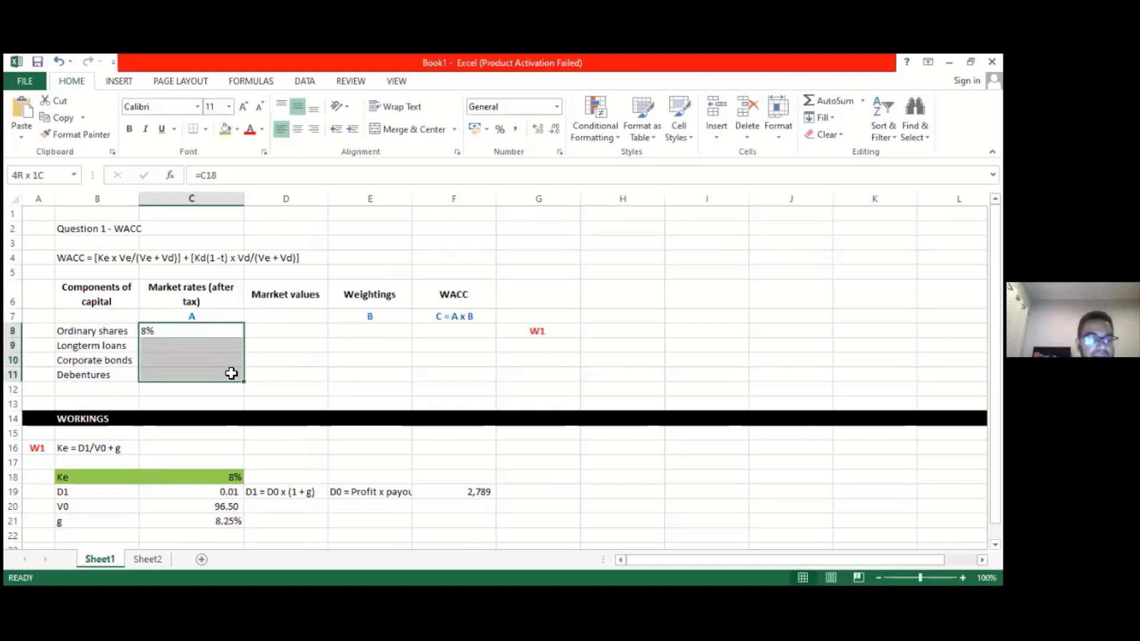
click(314, 130)
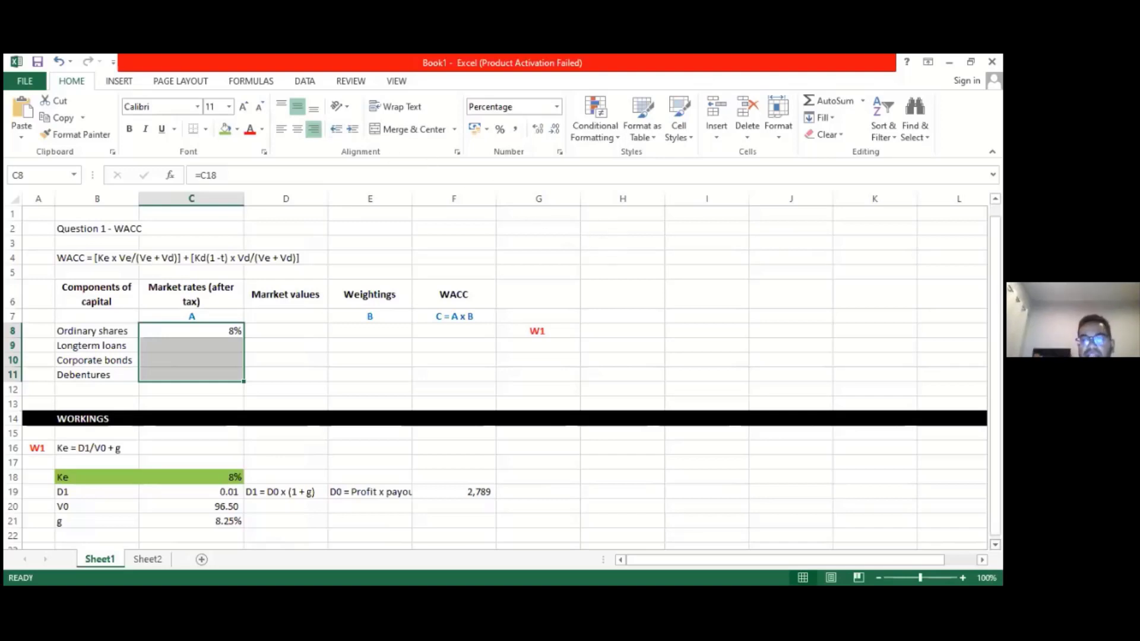
Start a second working below the first, labelled W2 in A23 with "Value = # of shares in issue x share price" in B23.
scroll(292, 436, down, 3)
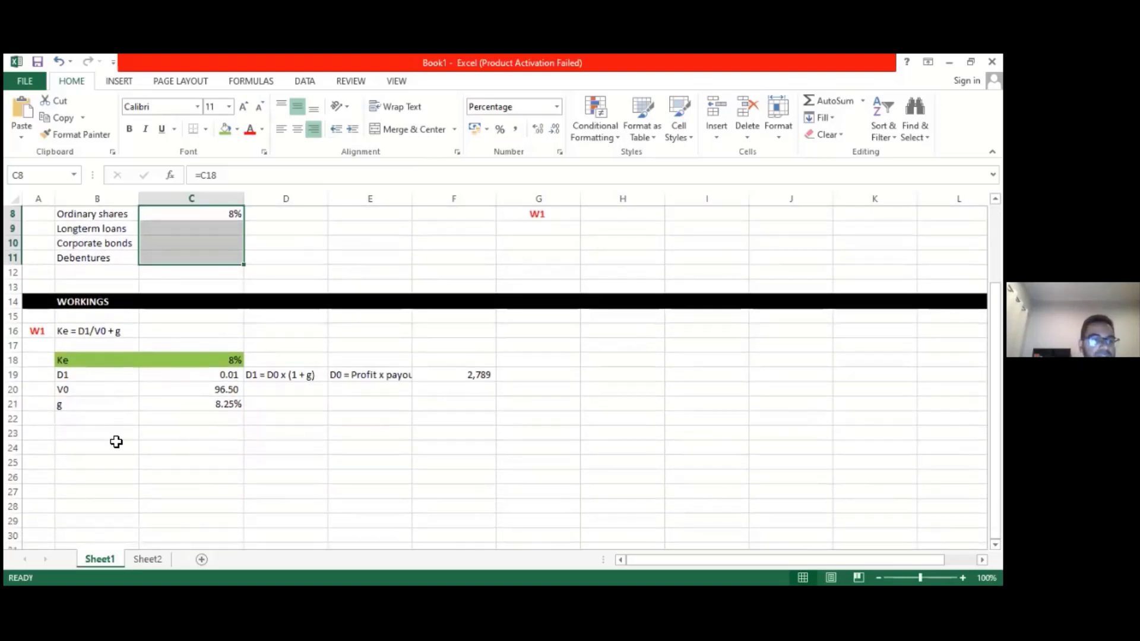
click(44, 431)
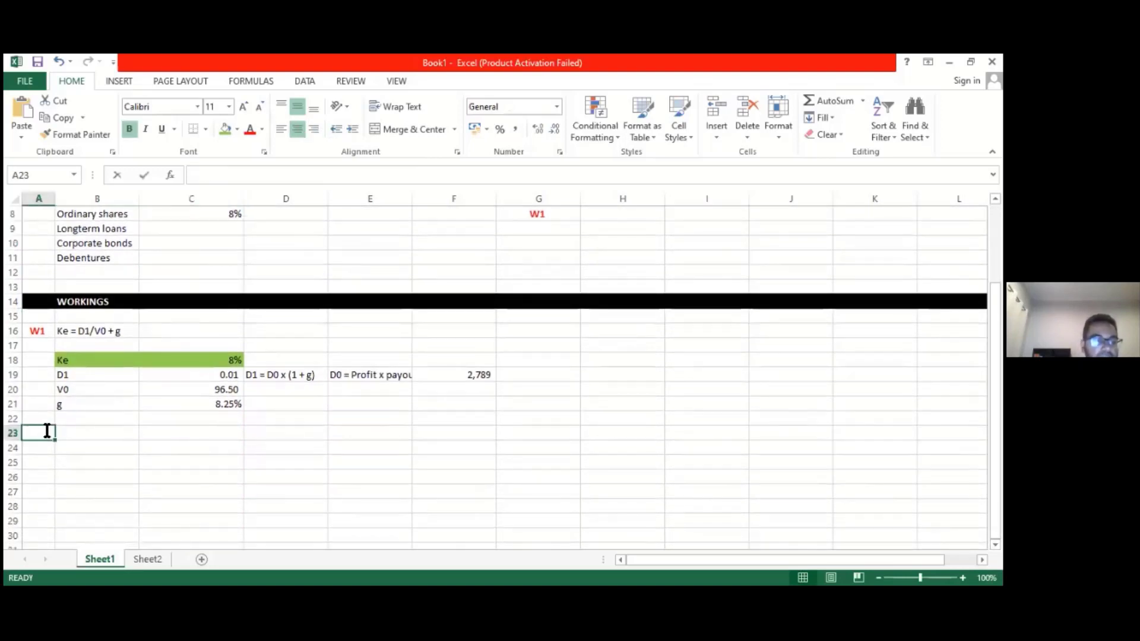
text(W2)
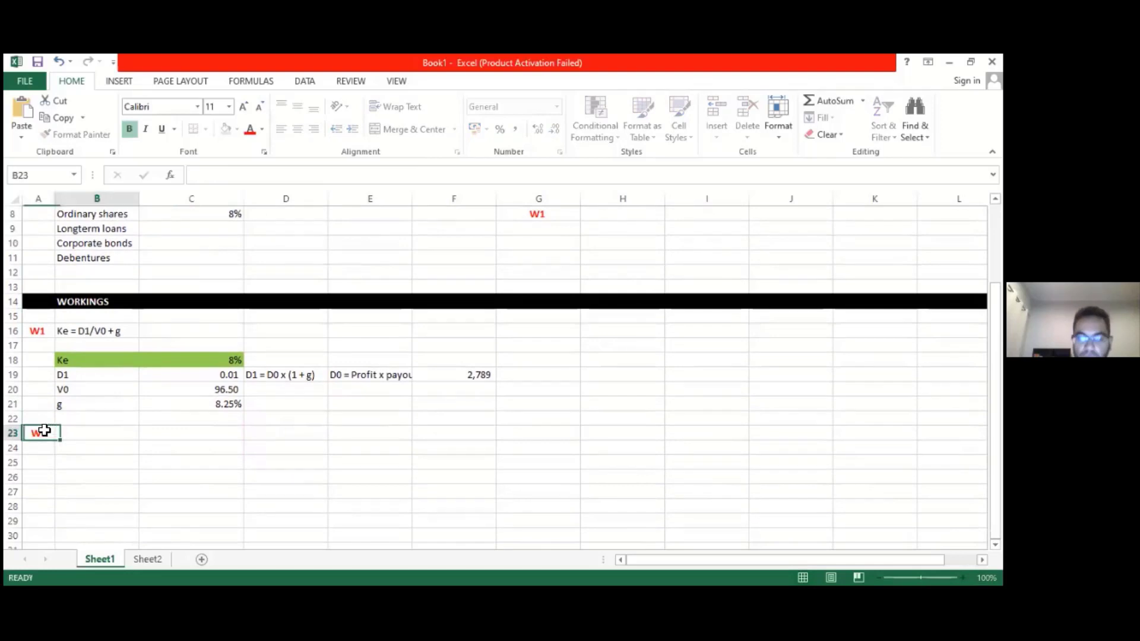
key(Tab)
text(Value)
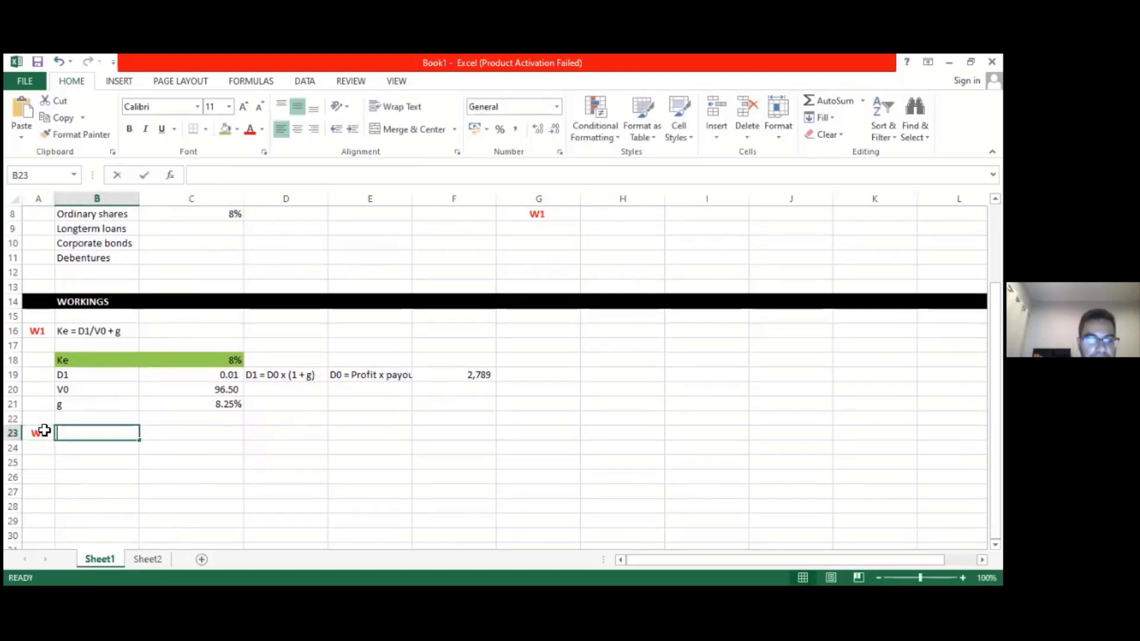
text( = )
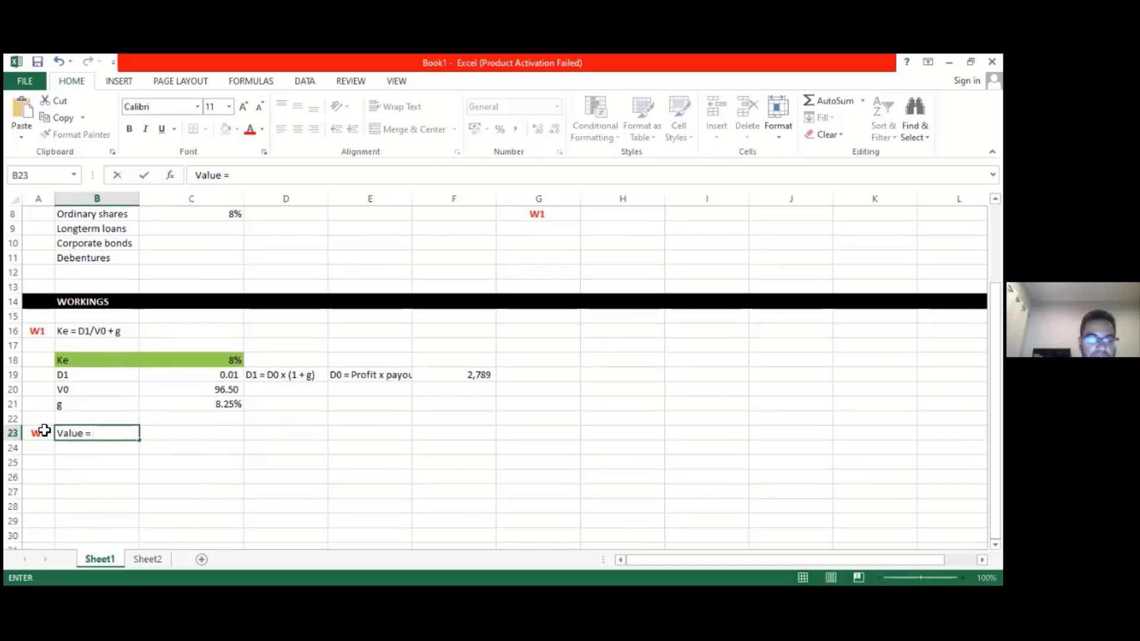
text(# of s)
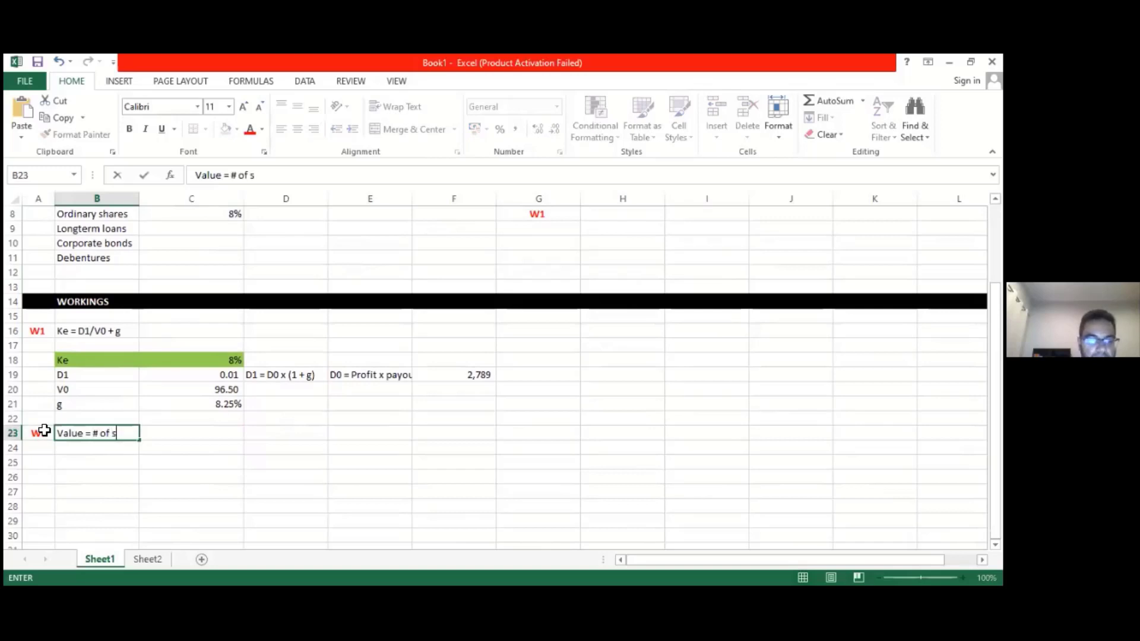
text(hares in i)
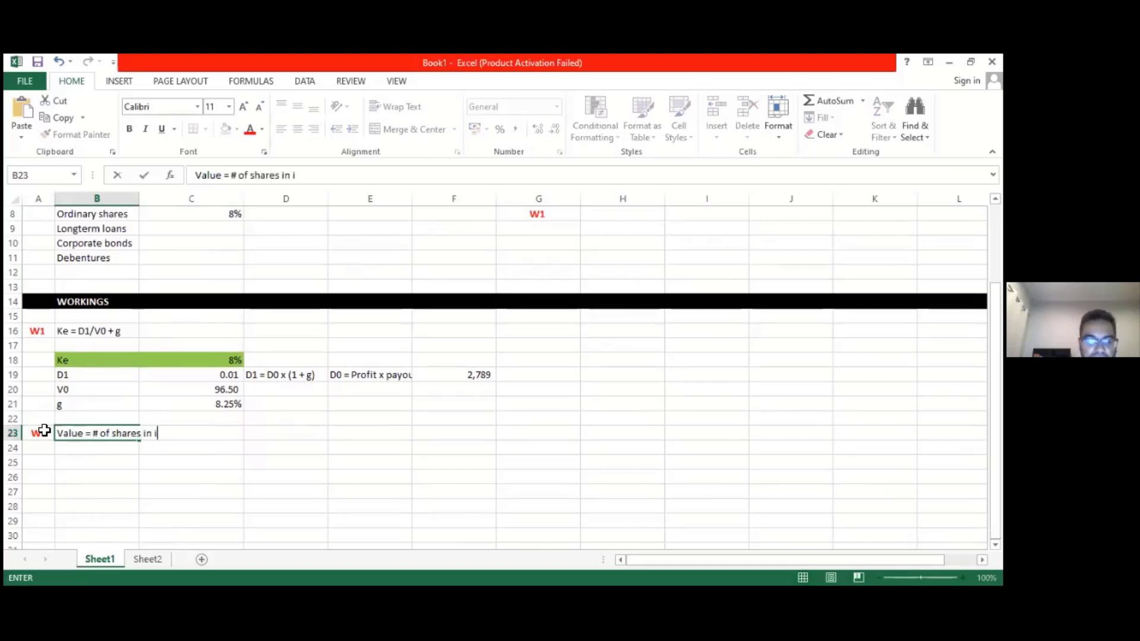
text(ssue x sh)
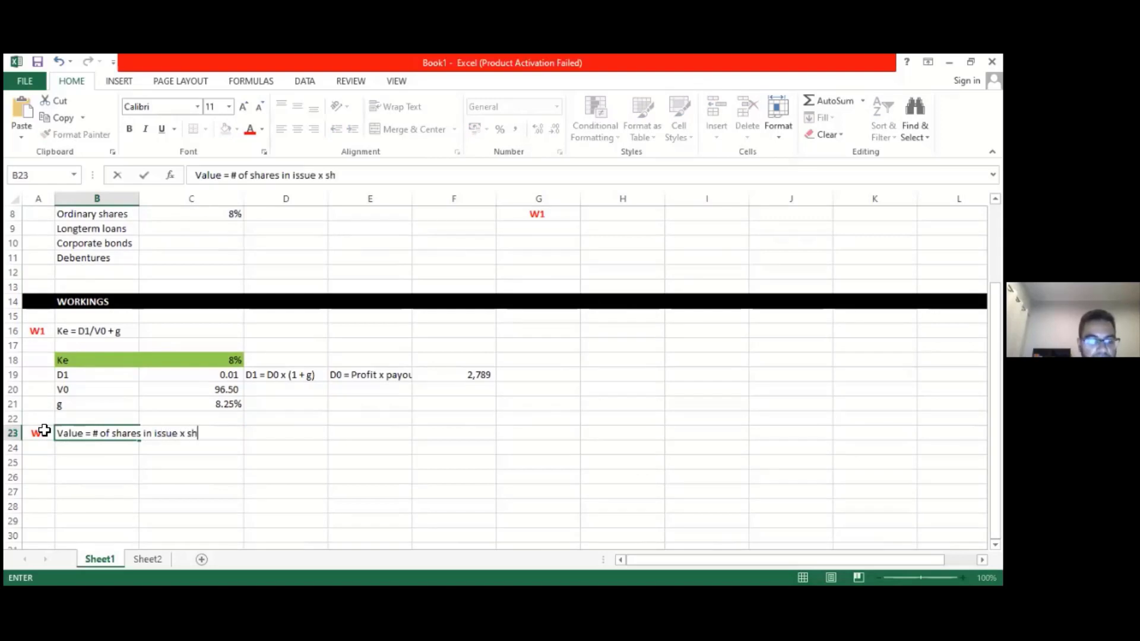
text(are pric)
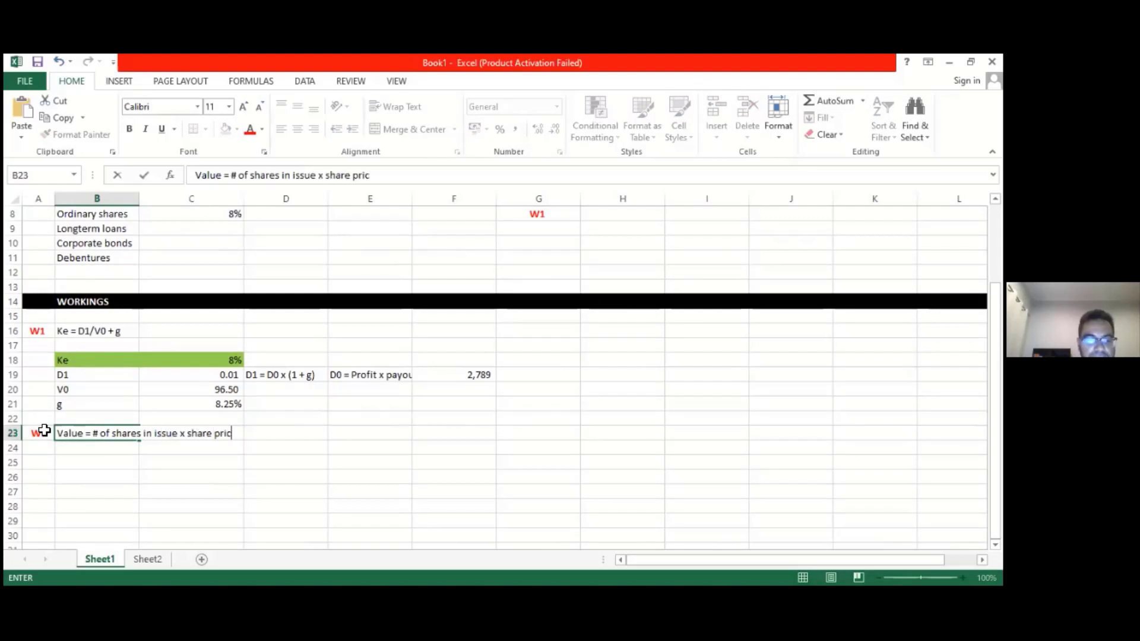
text(e)
key(Return)
key(Return)
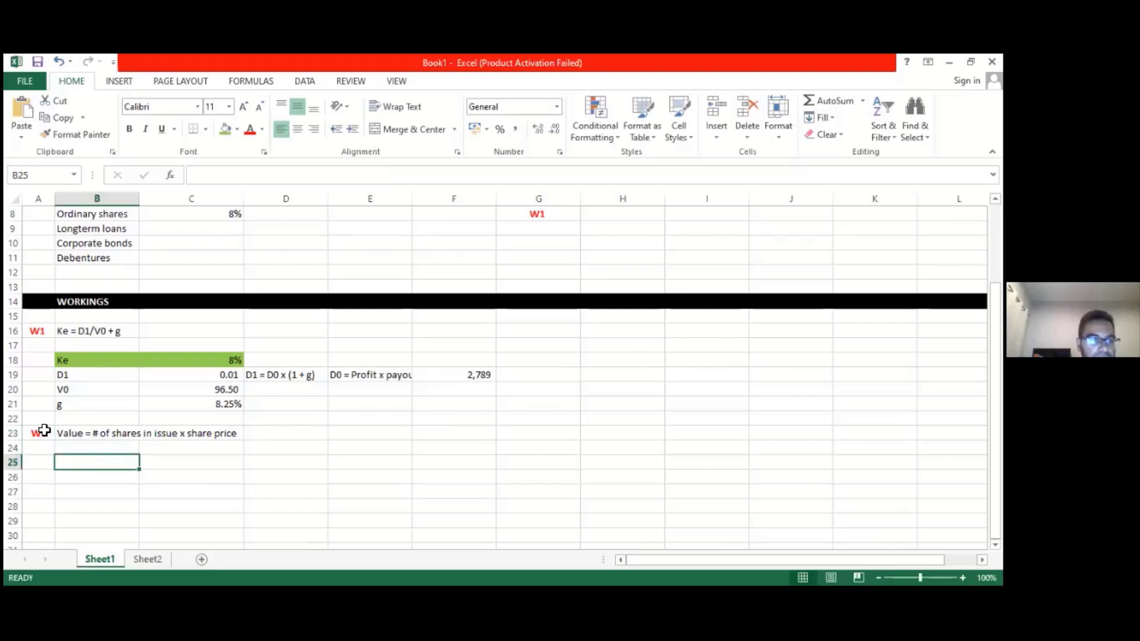
Label B25 "Value" for the W2 working and fill B25:C25 with green.
text(Value)
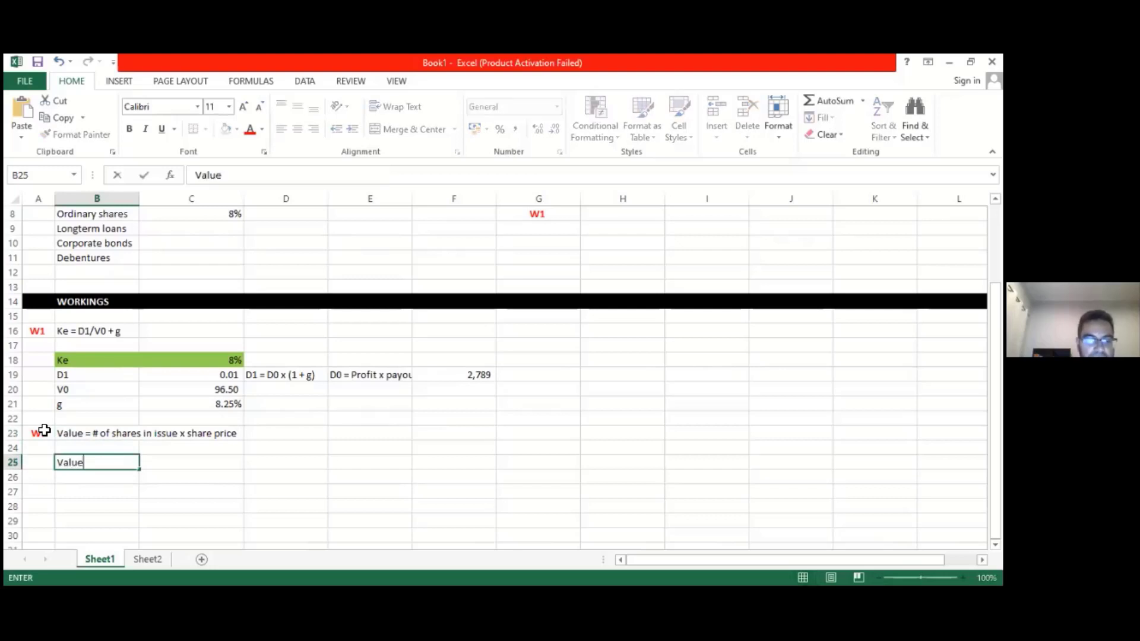
click(286, 476)
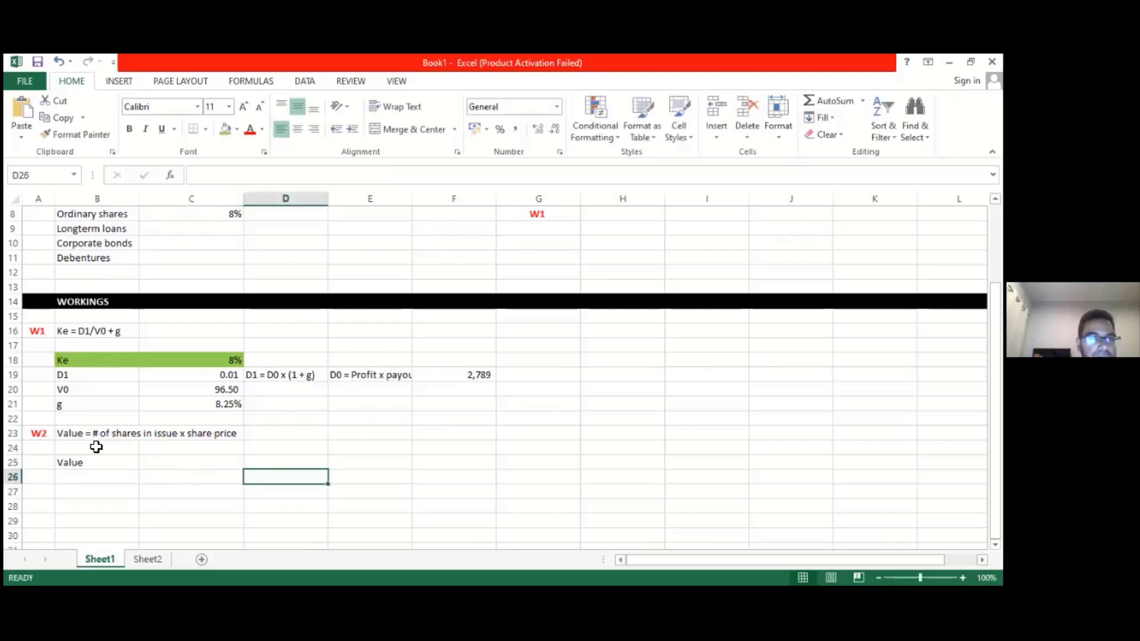
drag(96, 461, 158, 462)
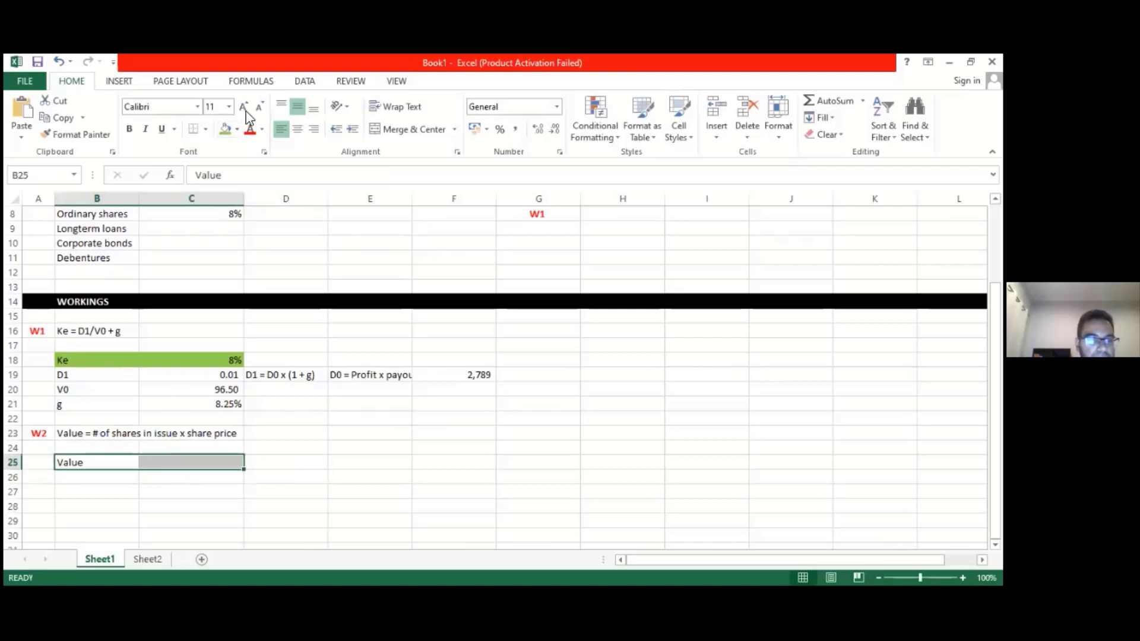
click(225, 129)
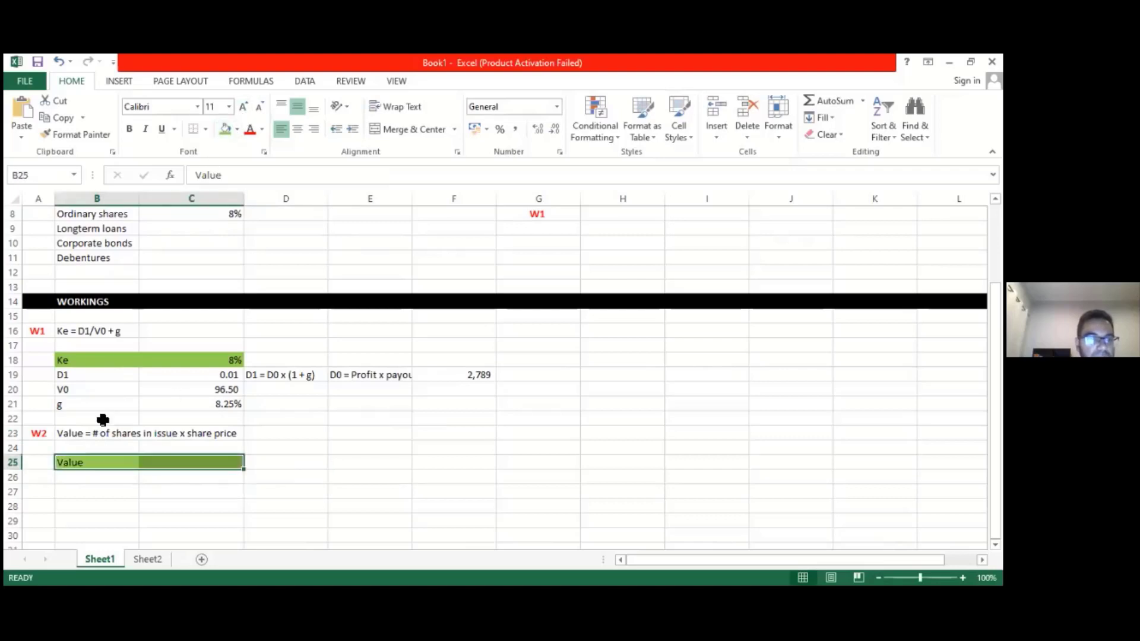
Enter the labels "# of share in issue" in B26 and "share price" in B27 below the Value row.
double_click(92, 477)
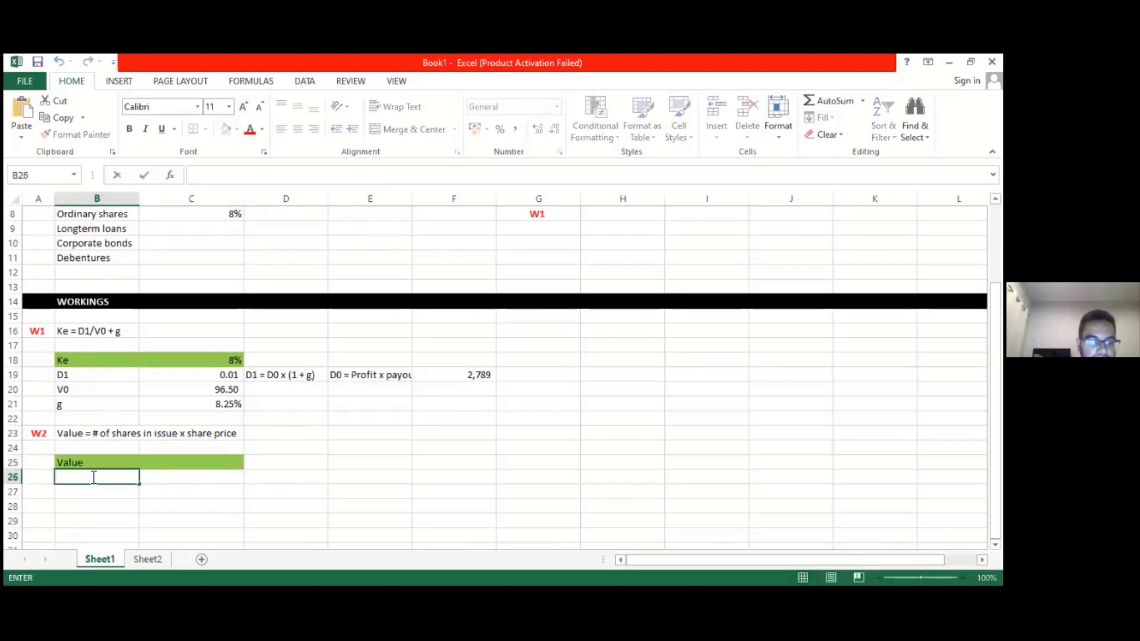
text(#)
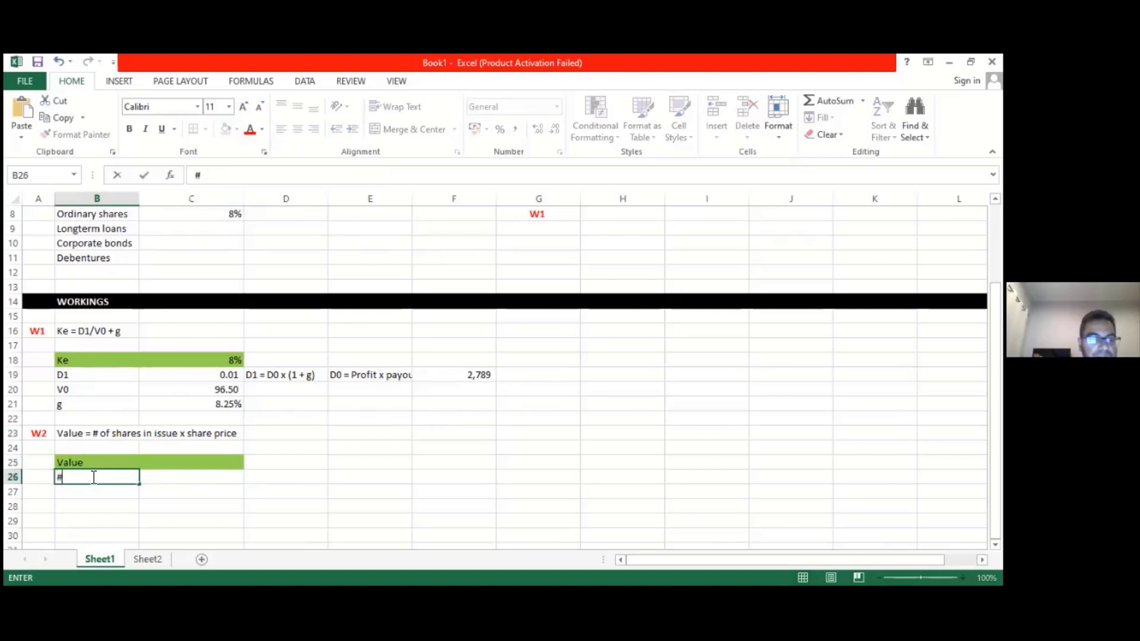
text( of s)
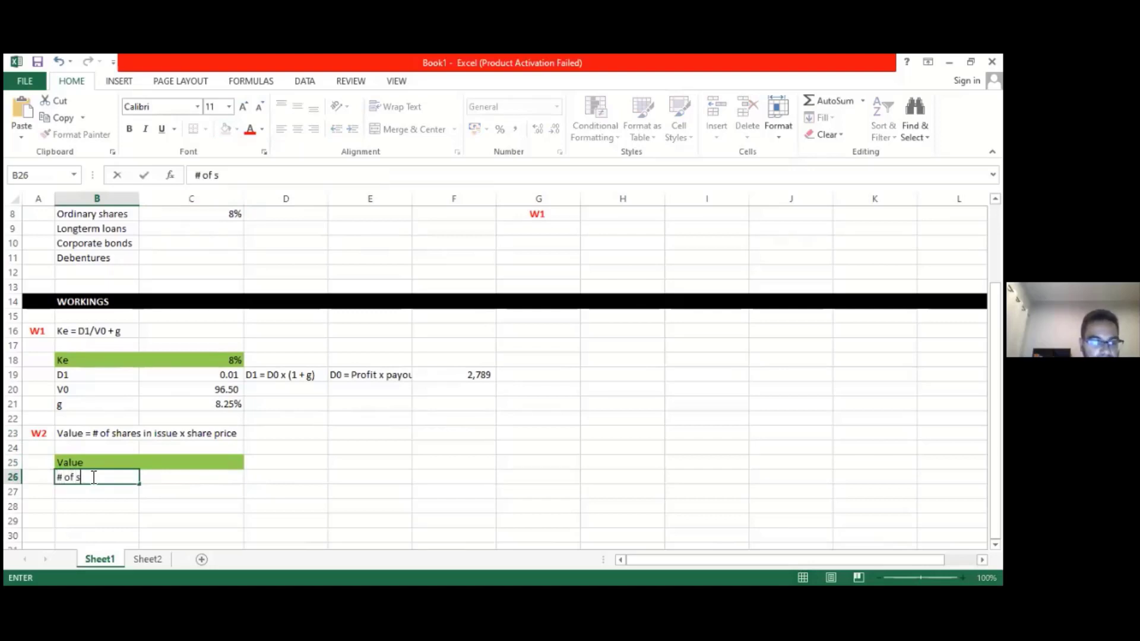
text(hare in s)
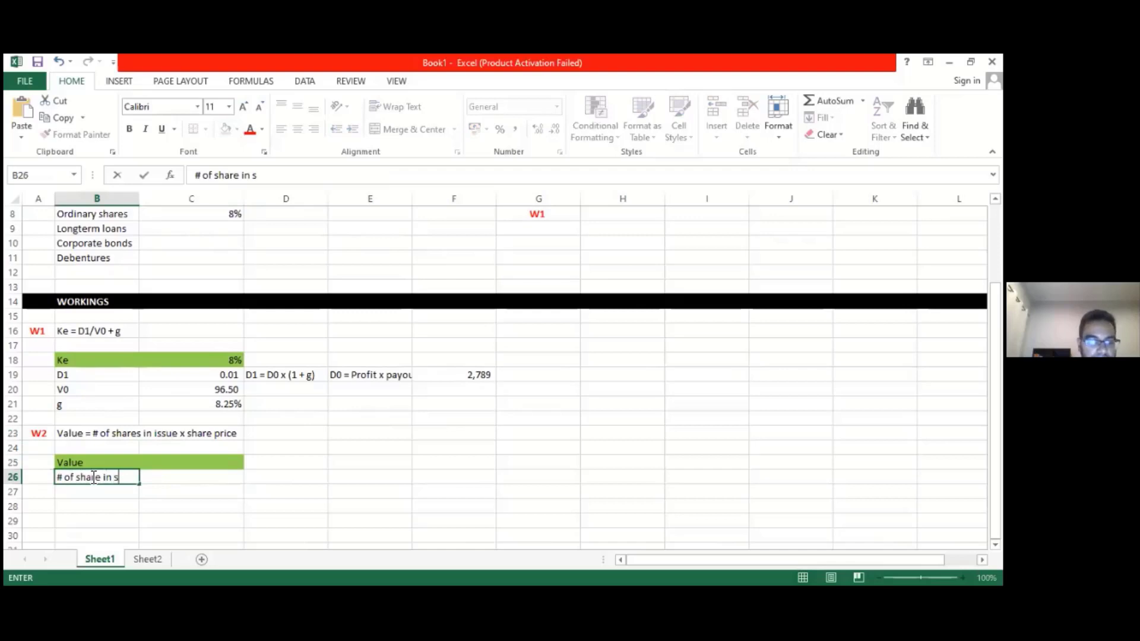
key(BackSpace)
text(issue)
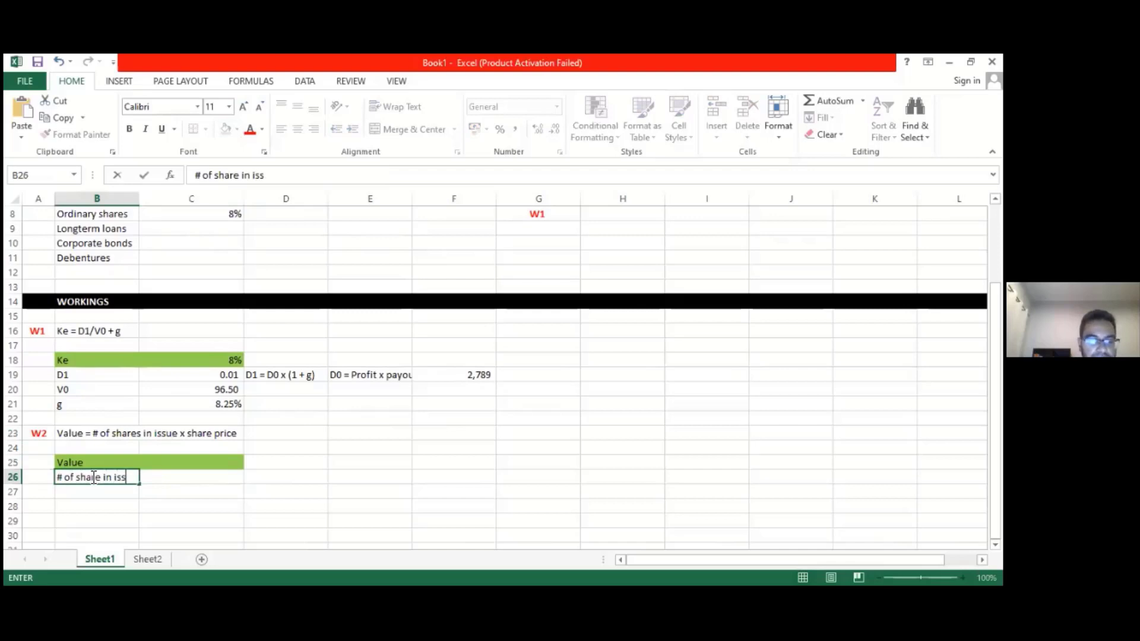
key(Return)
text(sha)
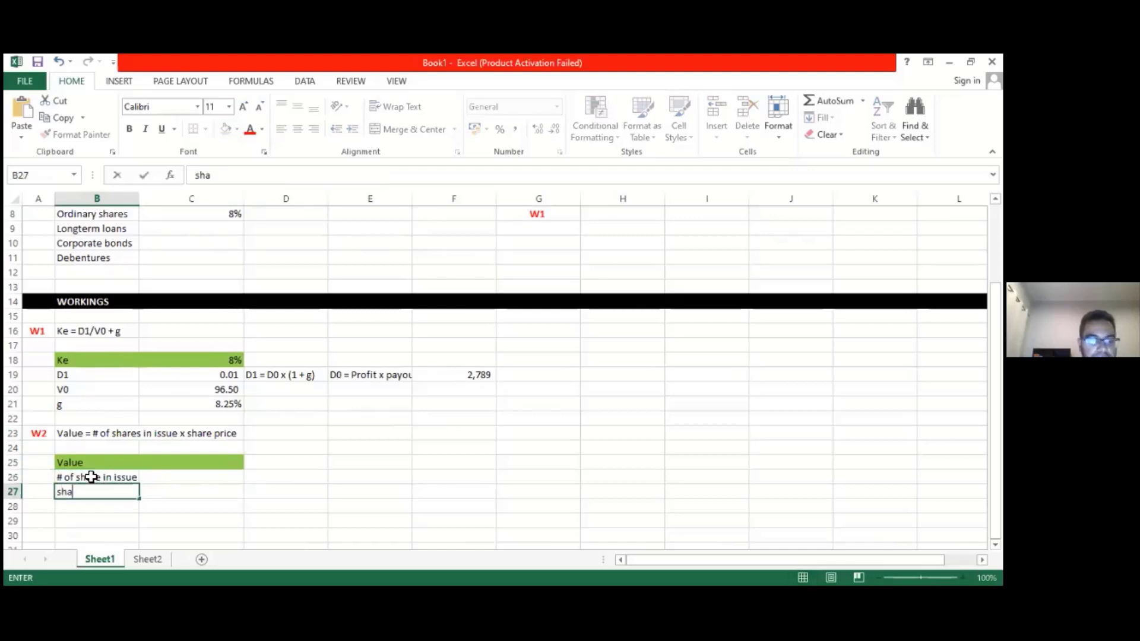
text(re price)
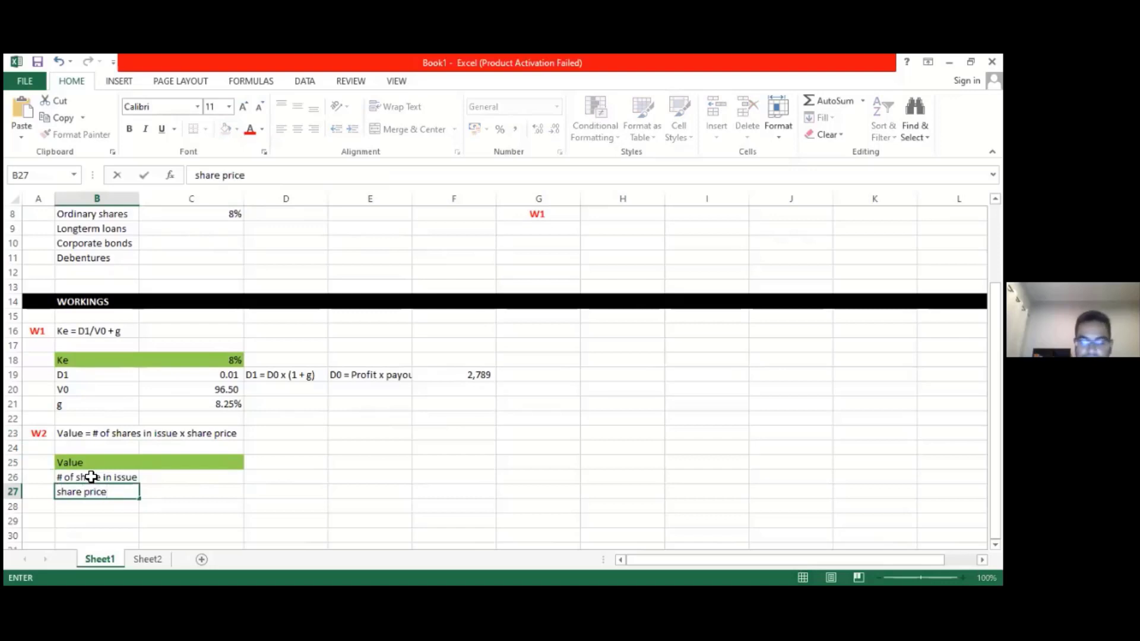
Link the share price in C27 to V0 from the first working with =C20.
key(Tab)
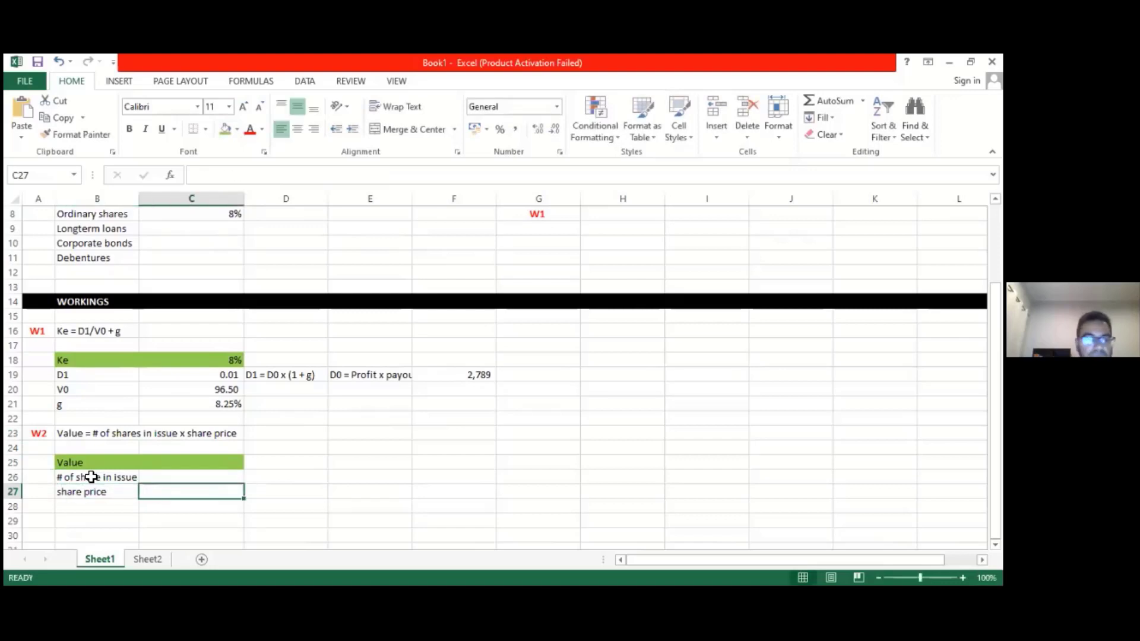
text(=)
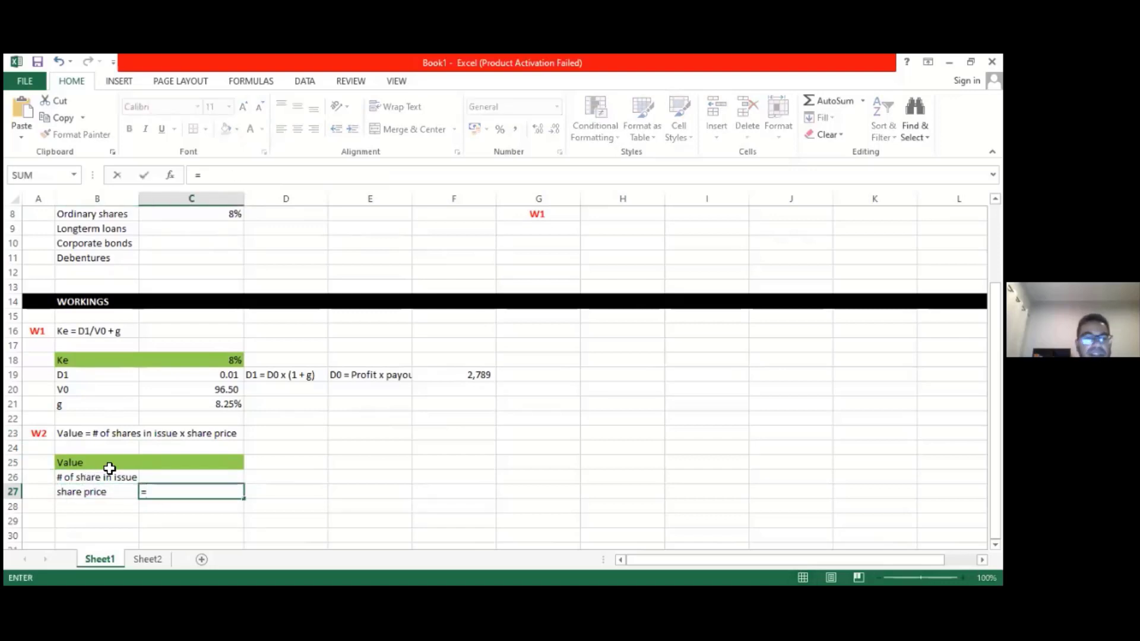
click(216, 394)
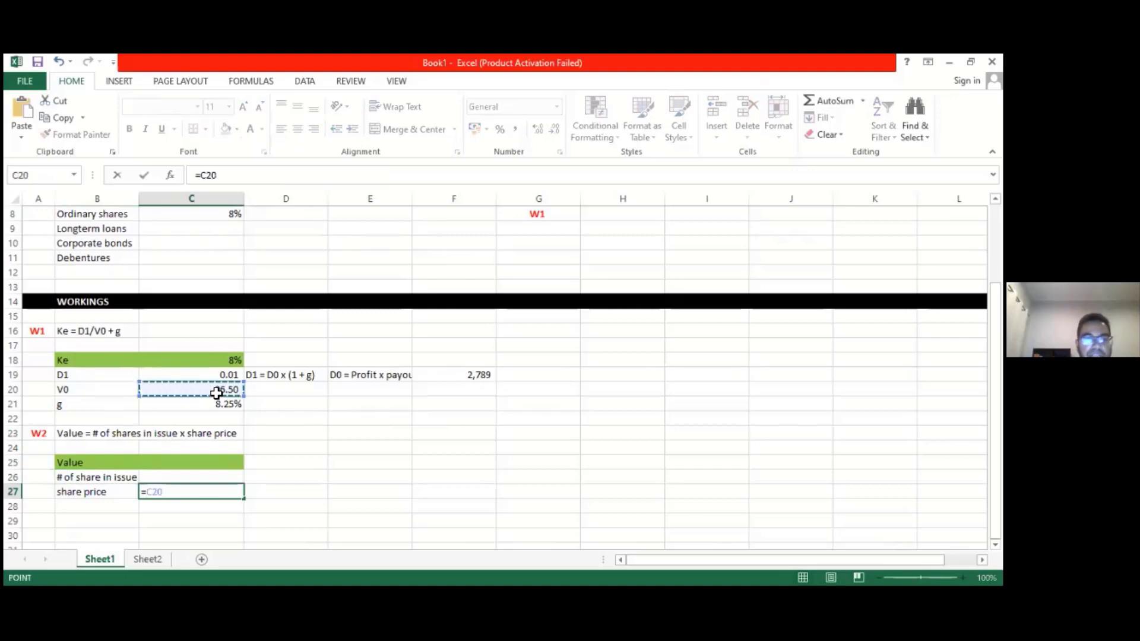
key(Return)
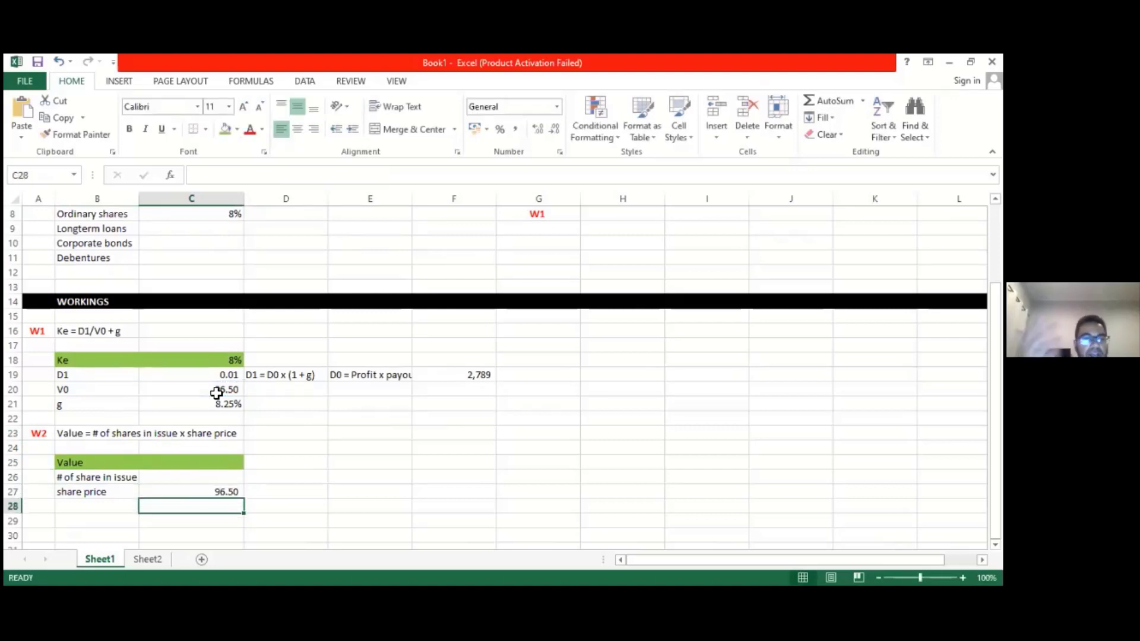
Calculate the number of shares in issue in C26 with =500000*60%.
click(208, 478)
text(=)
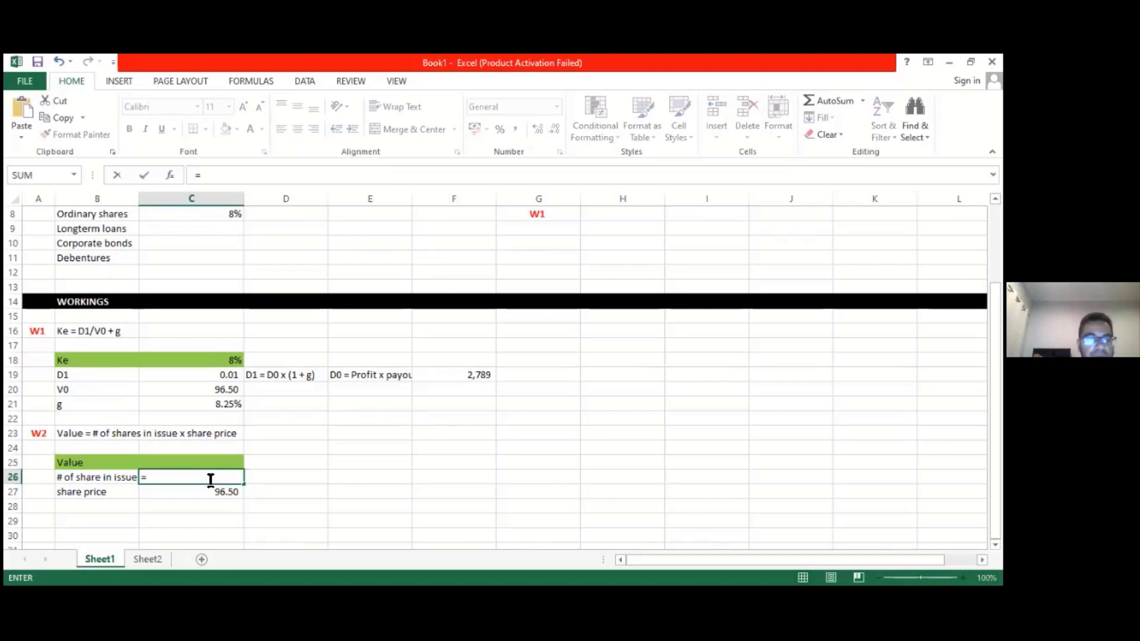
text(500)
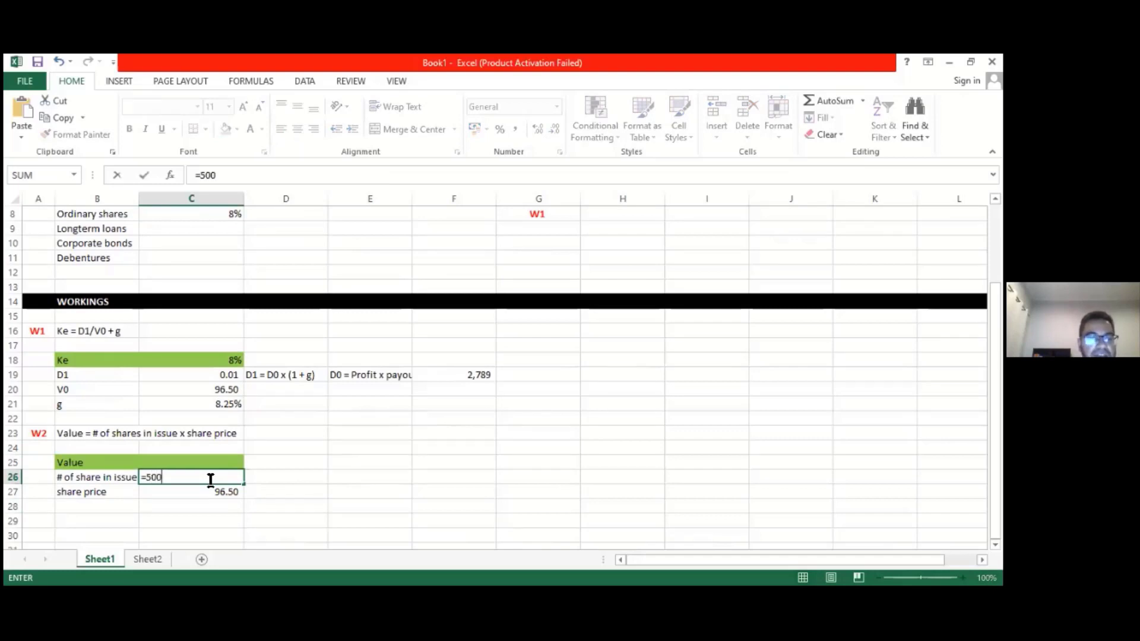
text(000)
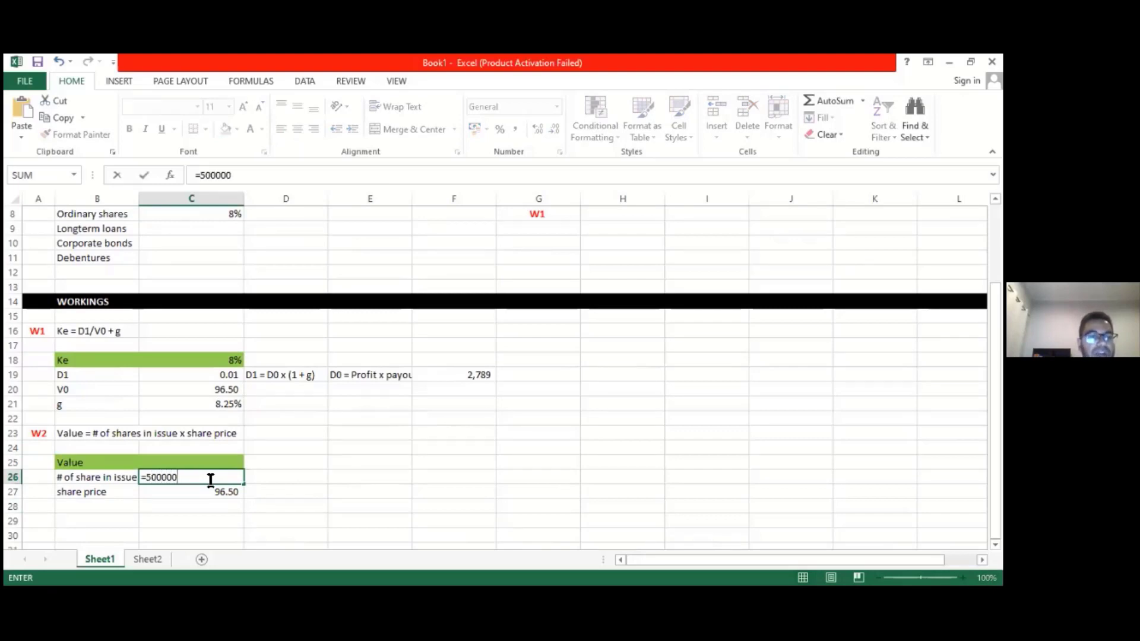
text(*)
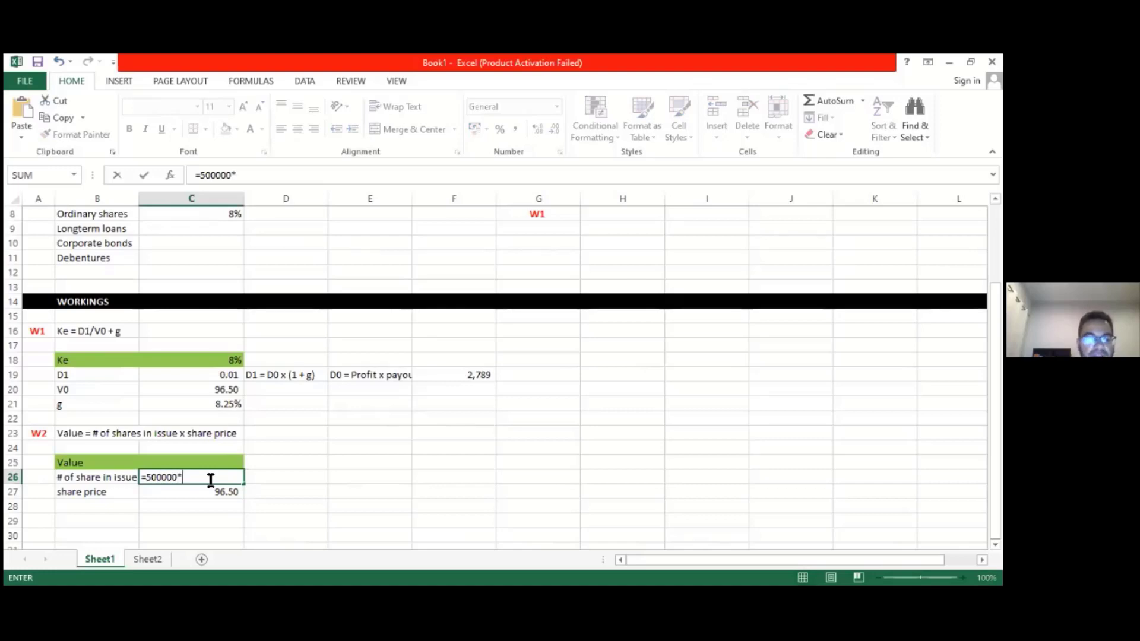
text(60%)
key(Return)
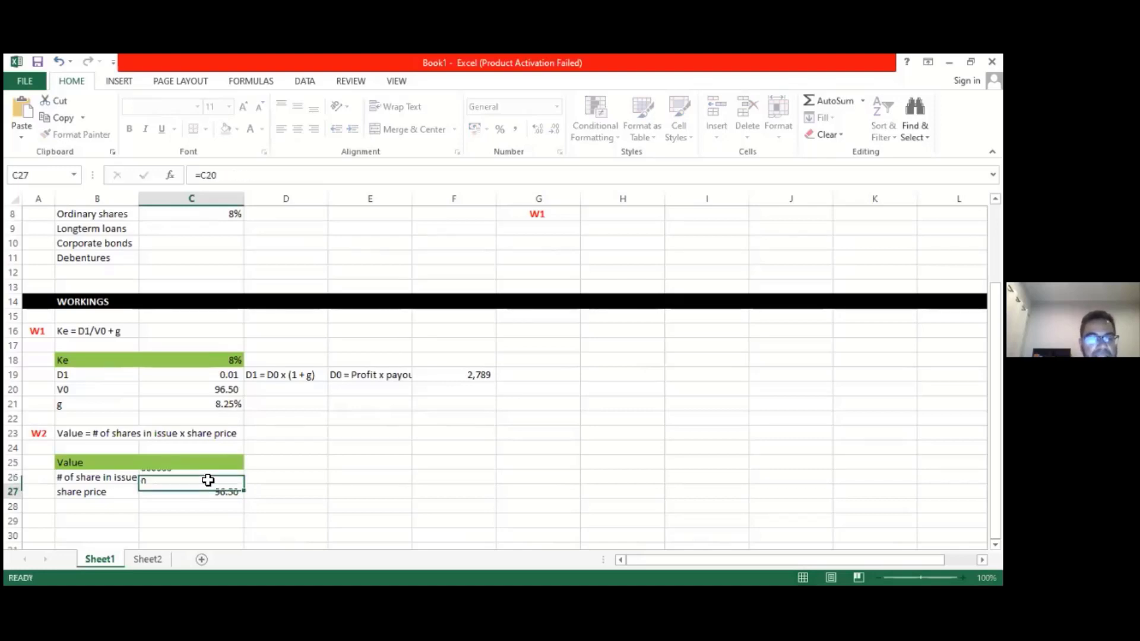
Format C25:C27 in comma style without decimals, but give the share price in C27 two decimals.
mouse_move(208, 480)
mouse_down()
mouse_move(214, 465)
mouse_move(224, 490)
mouse_up()
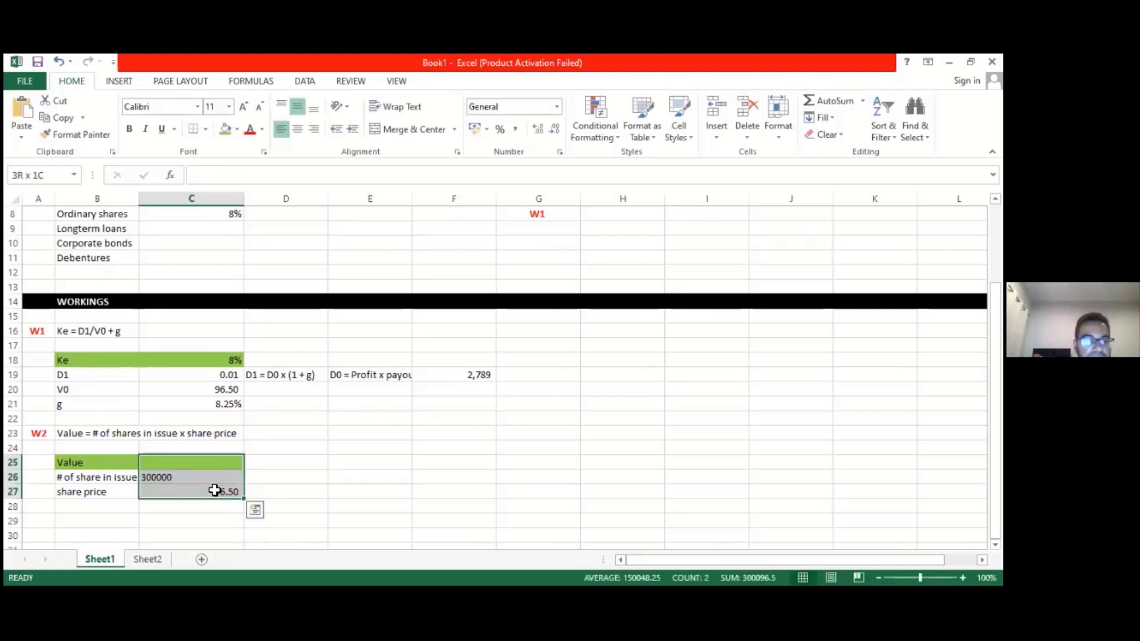
click(515, 129)
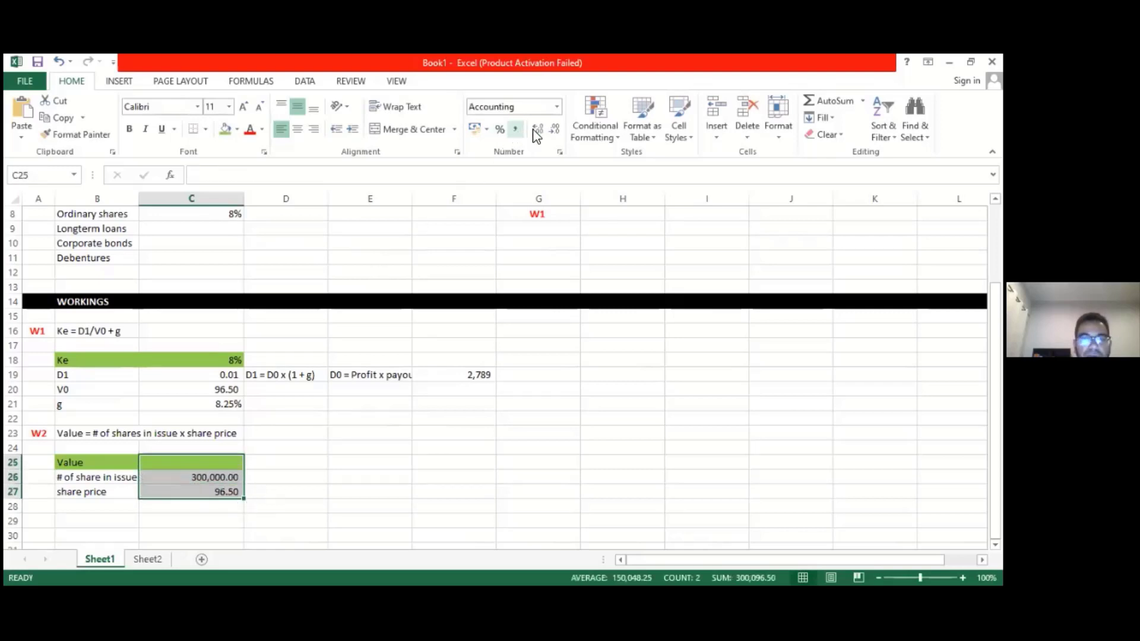
click(553, 131)
click(552, 132)
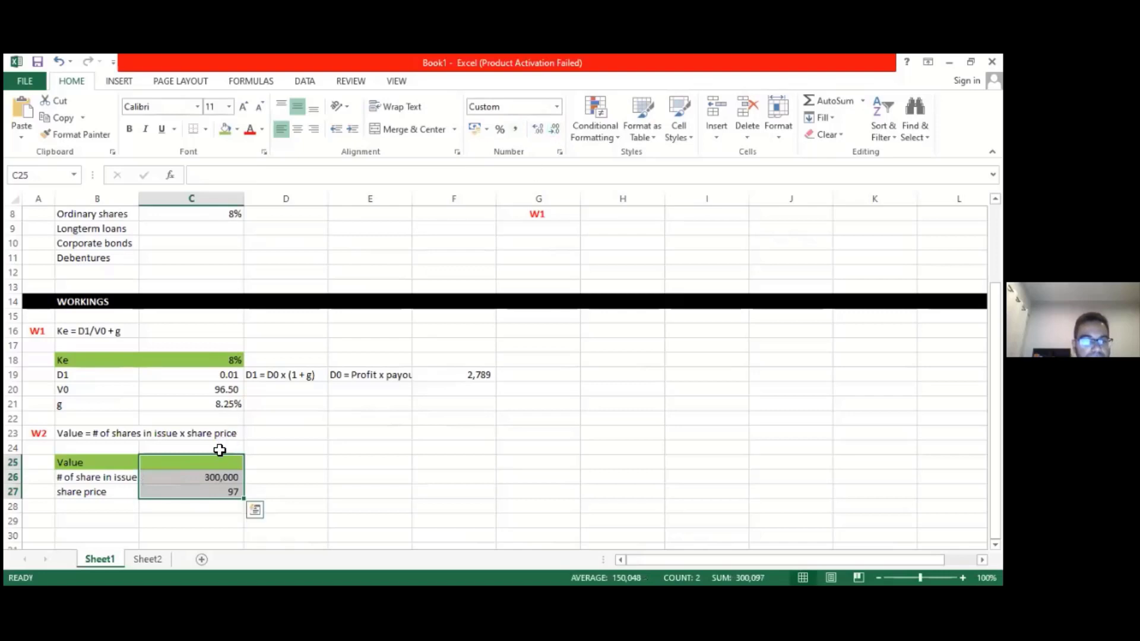
click(232, 497)
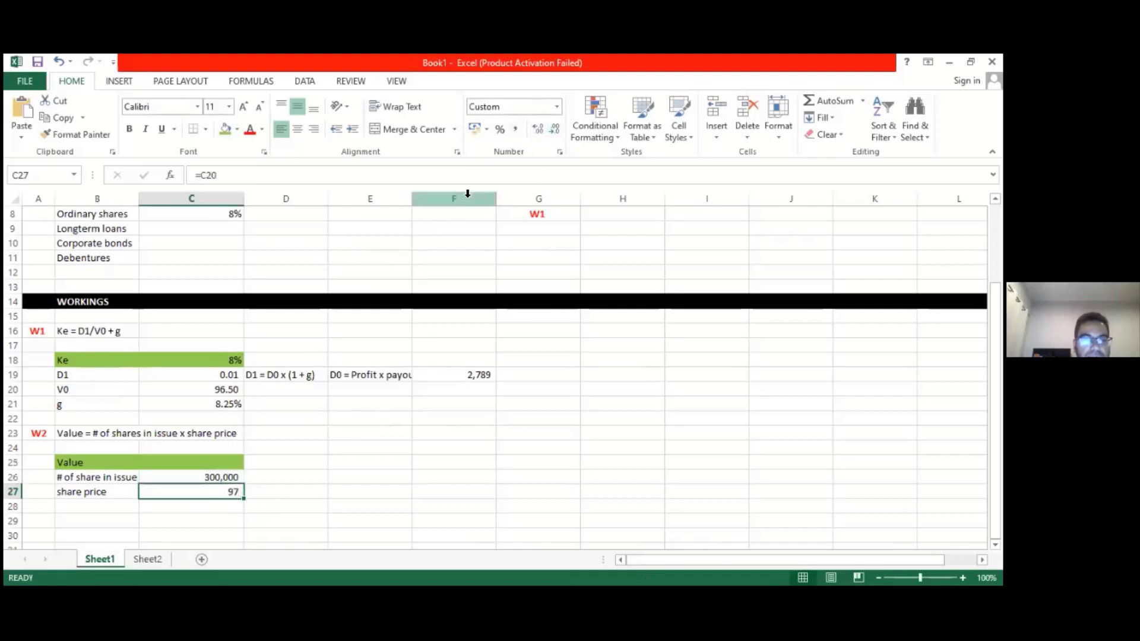
click(515, 131)
Calculate the Value in C25 by multiplying shares in issue by share price with =C26*C27.
click(213, 464)
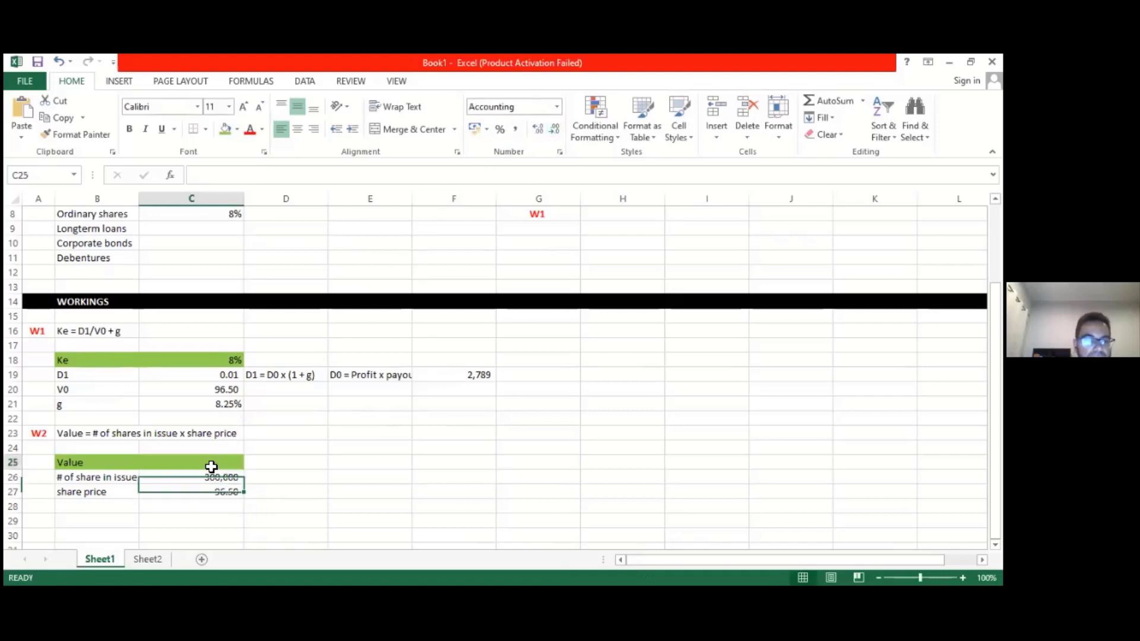
text(=)
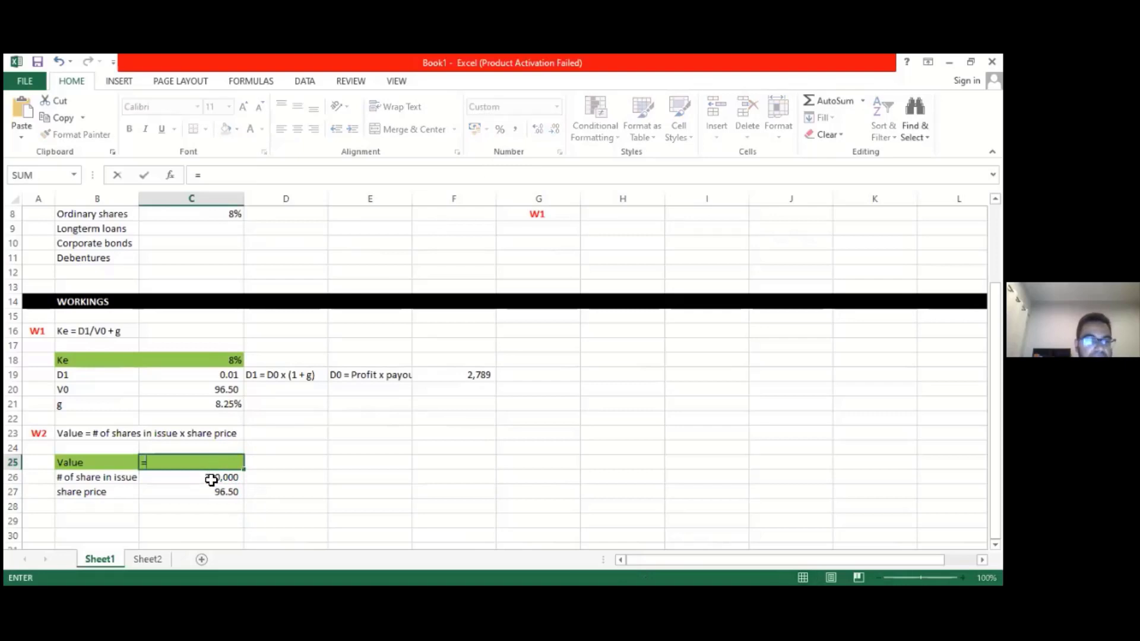
click(212, 479)
text(*)
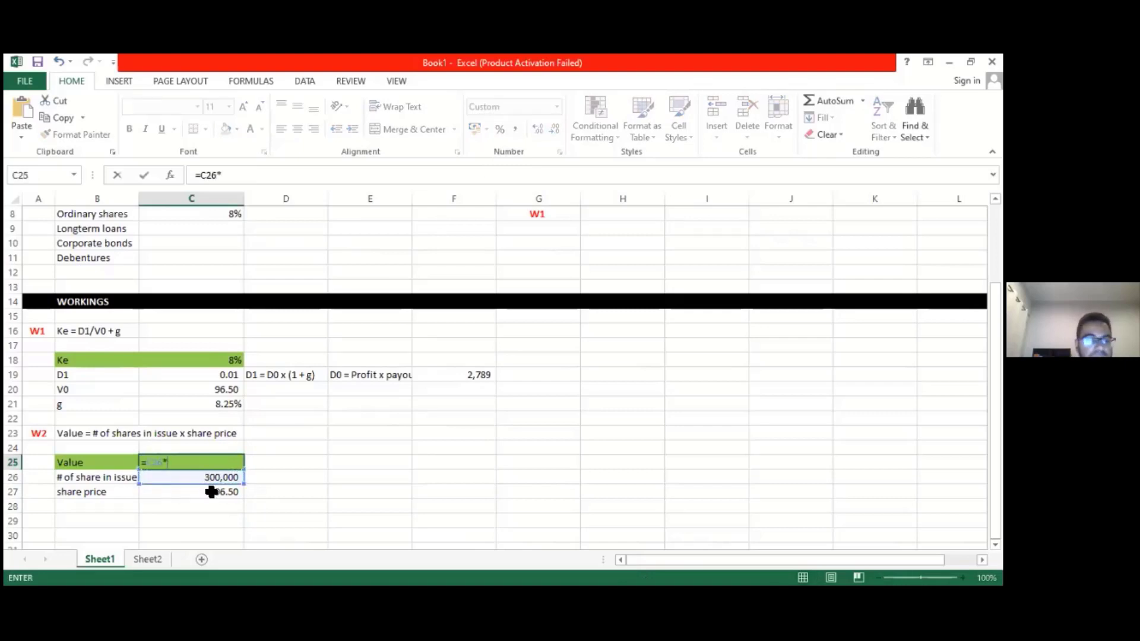
click(212, 491)
key(Return)
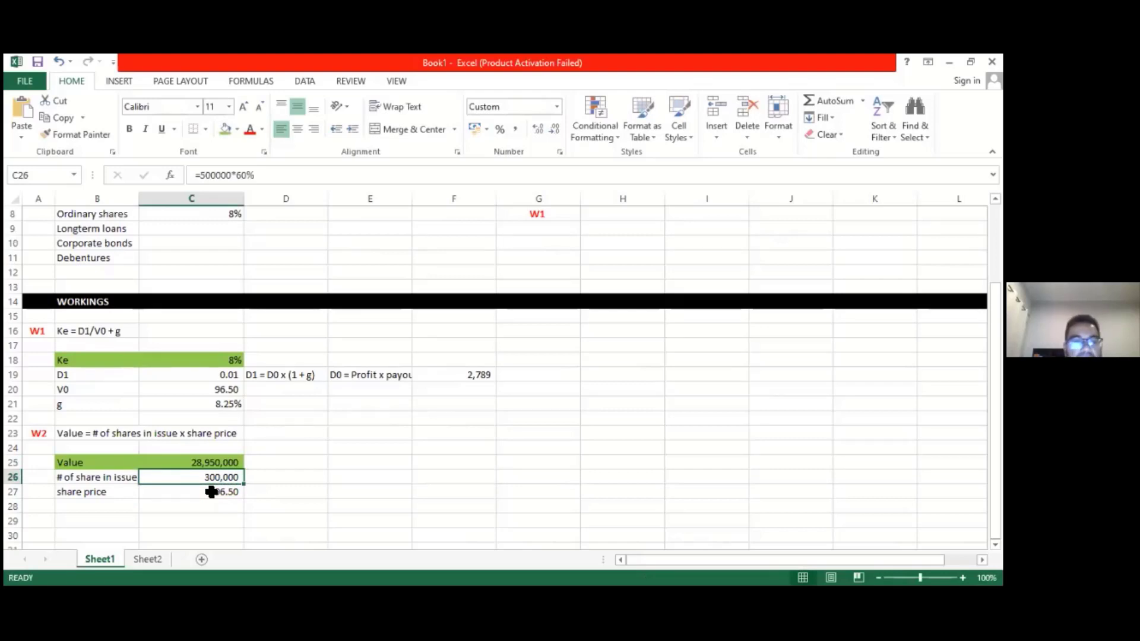
Convert the W2 Value to thousands in D25 with =C25/1000.
click(266, 464)
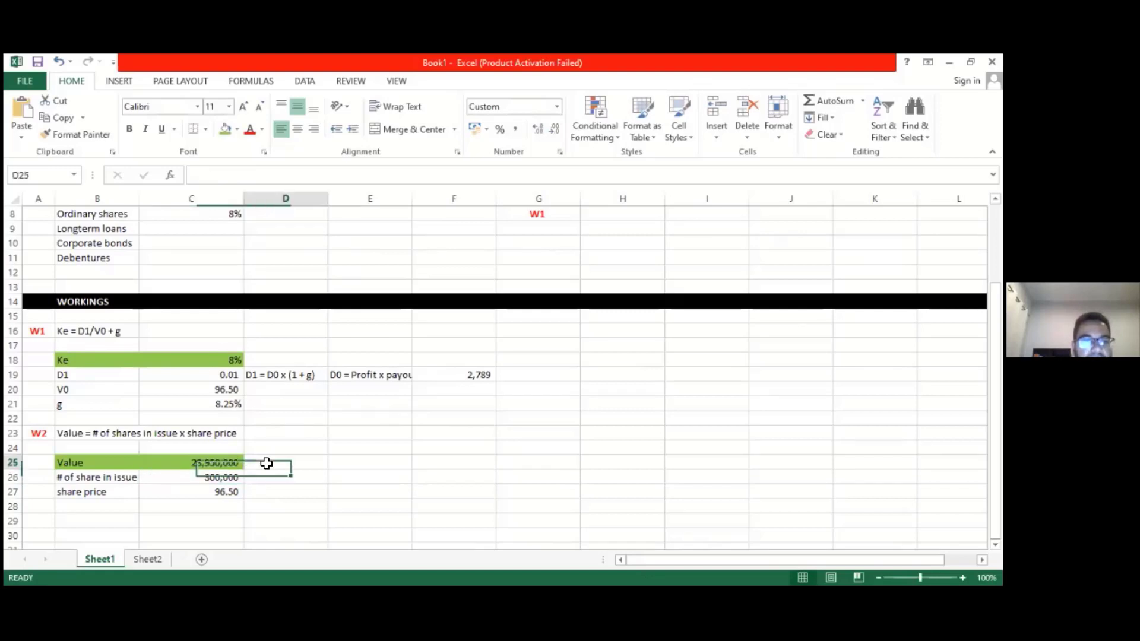
text(=)
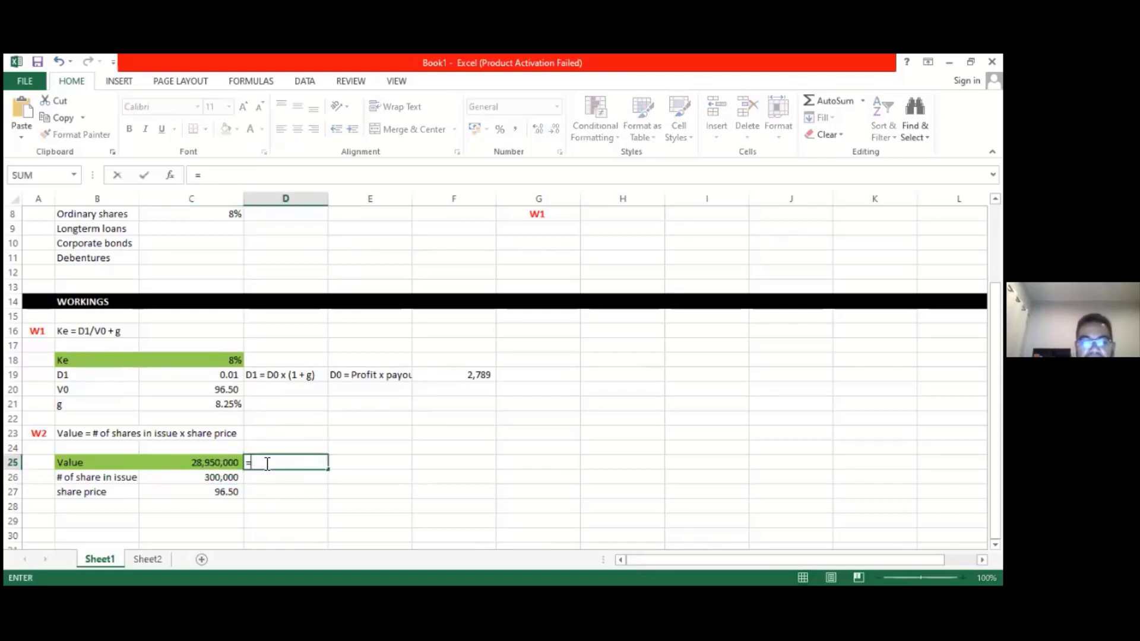
click(223, 461)
text(/1000)
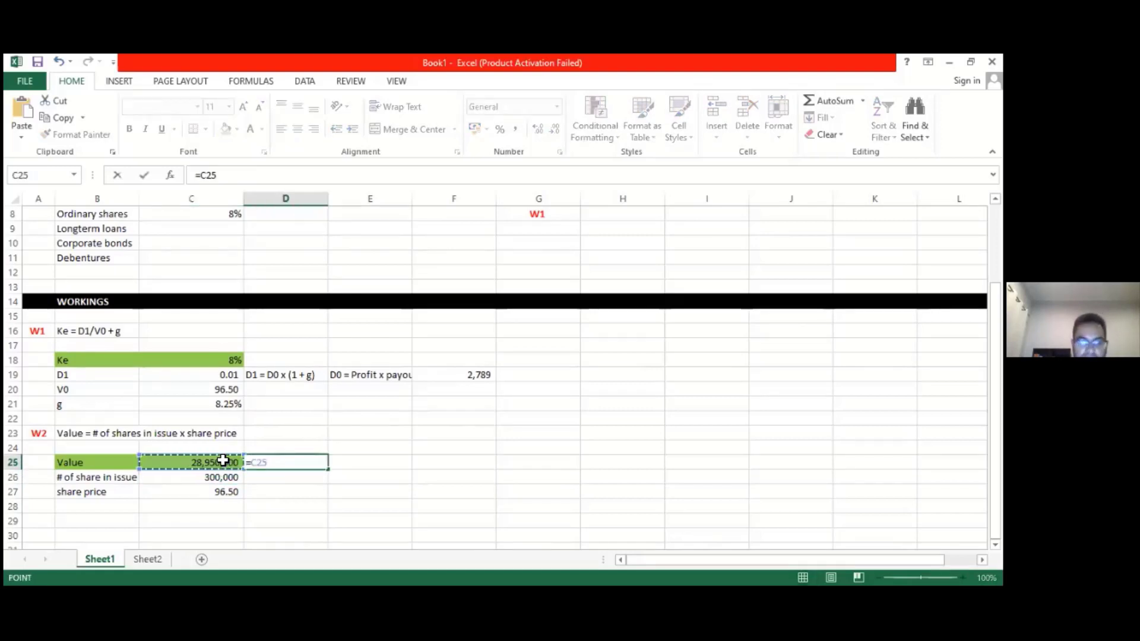
key(Return)
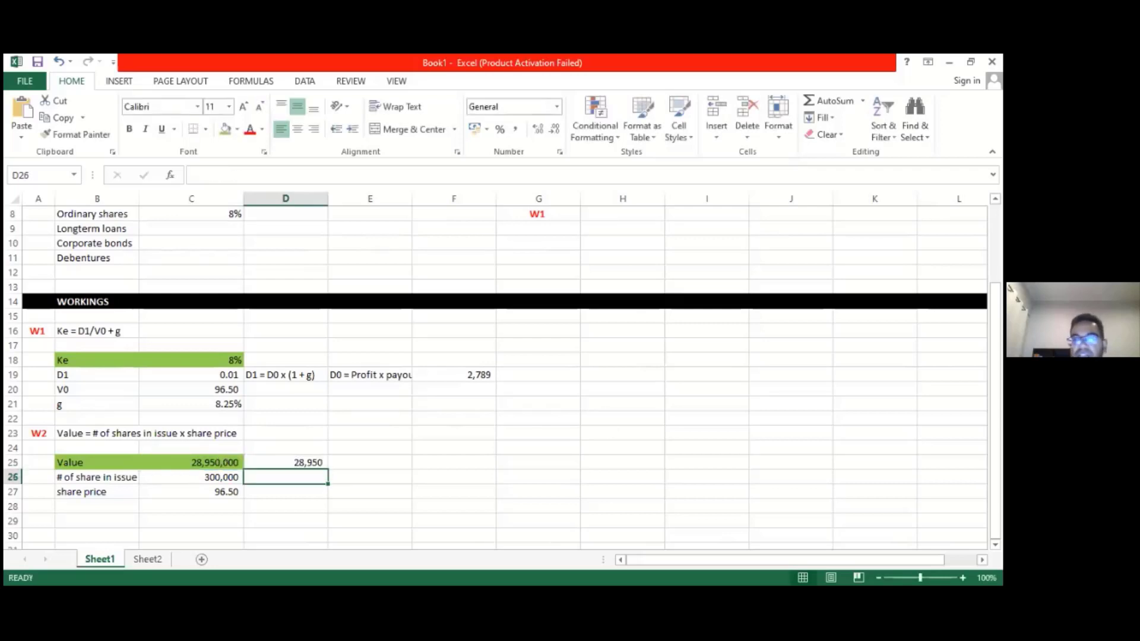
Link the ordinary shares' market value in D8 to the W2 value in thousands with =D25.
scroll(505, 368, up, 3)
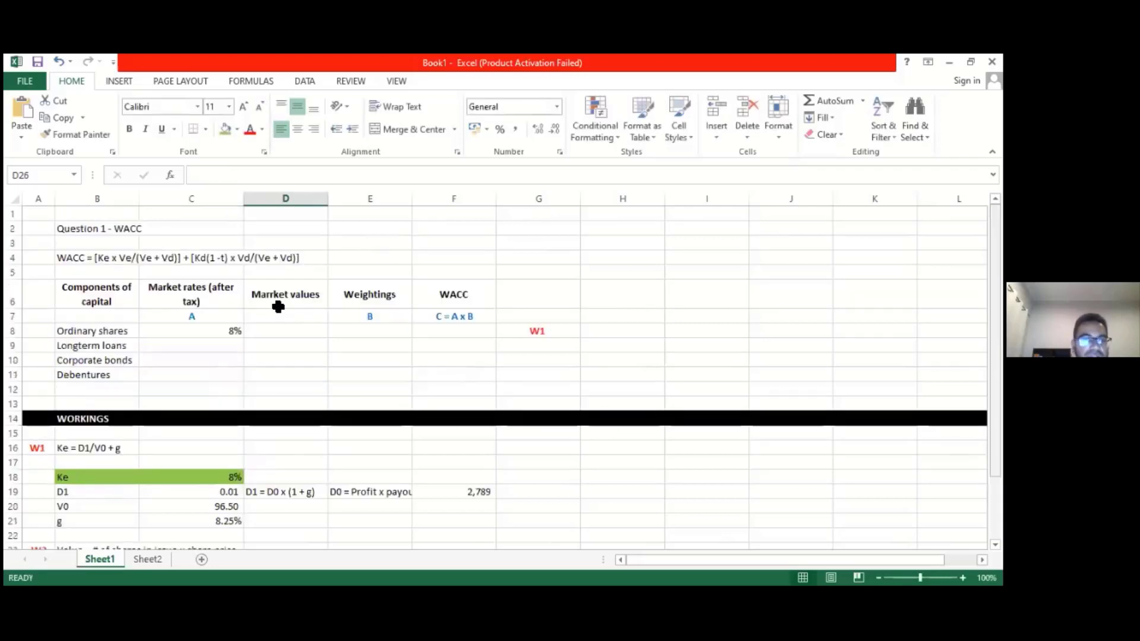
click(279, 330)
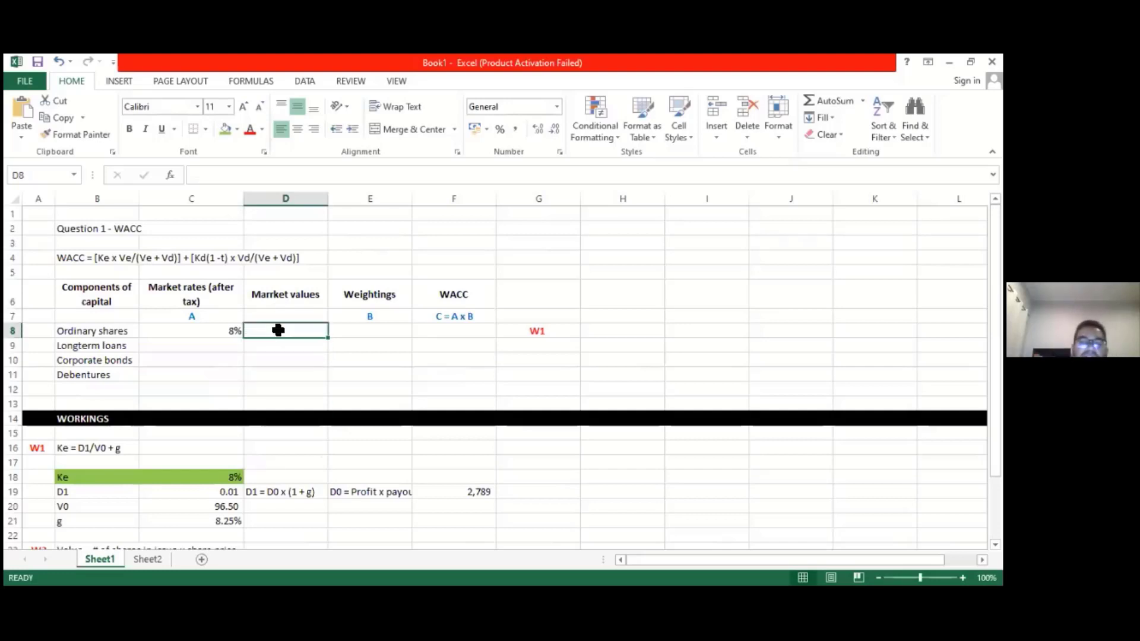
text(=)
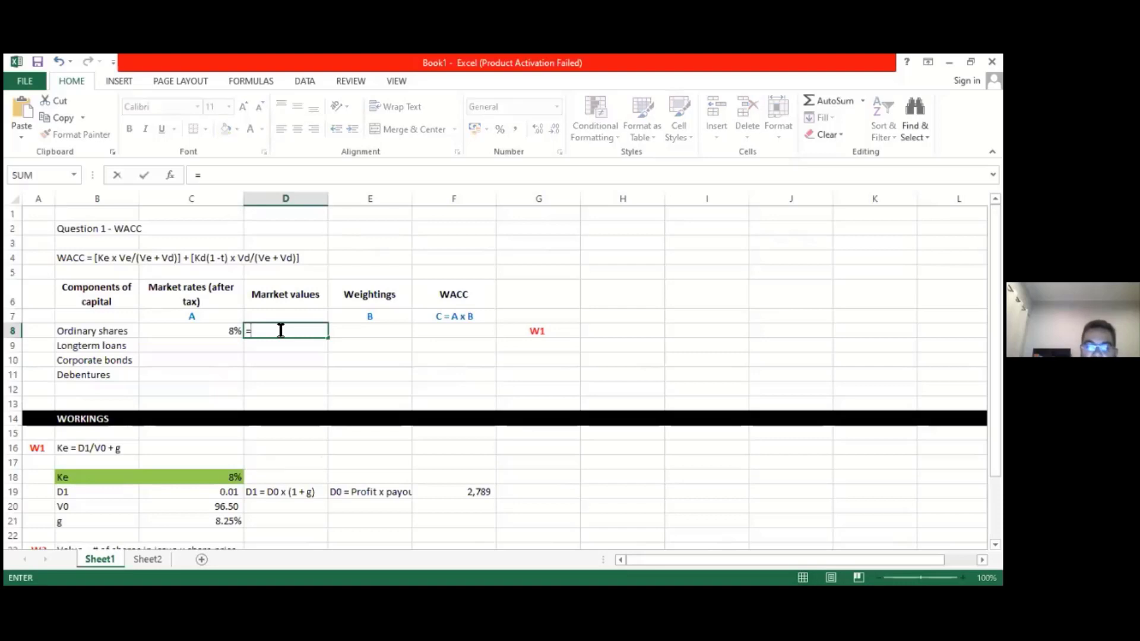
drag(995, 252, 995, 311)
click(321, 508)
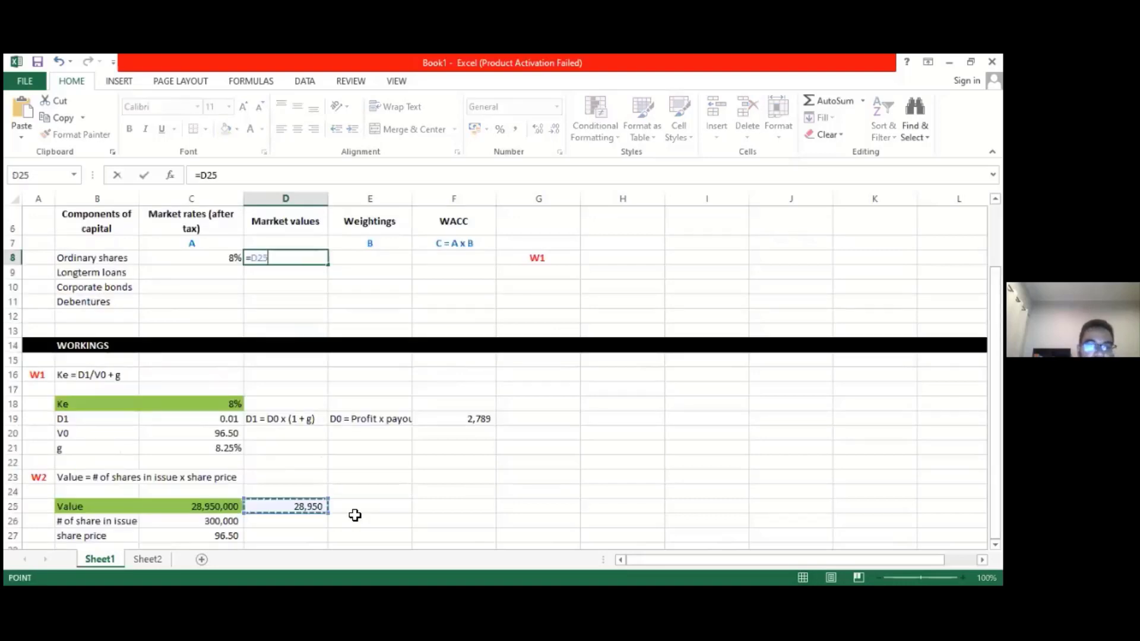
key(Return)
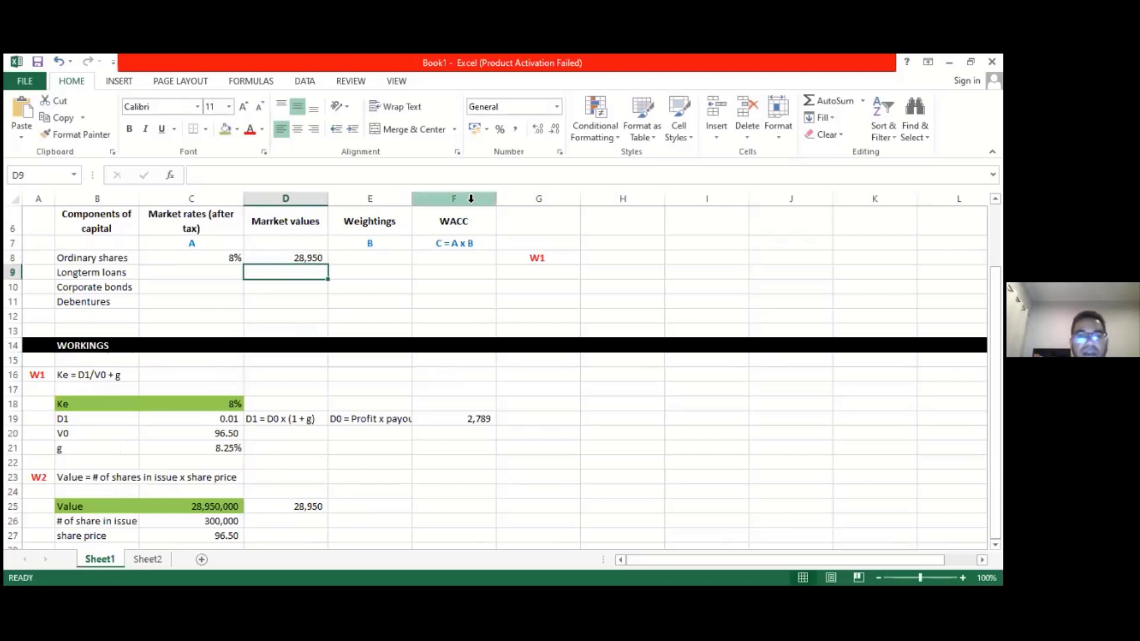
Extend the working reference for ordinary shares in G8 to read W1 / W2.
click(551, 258)
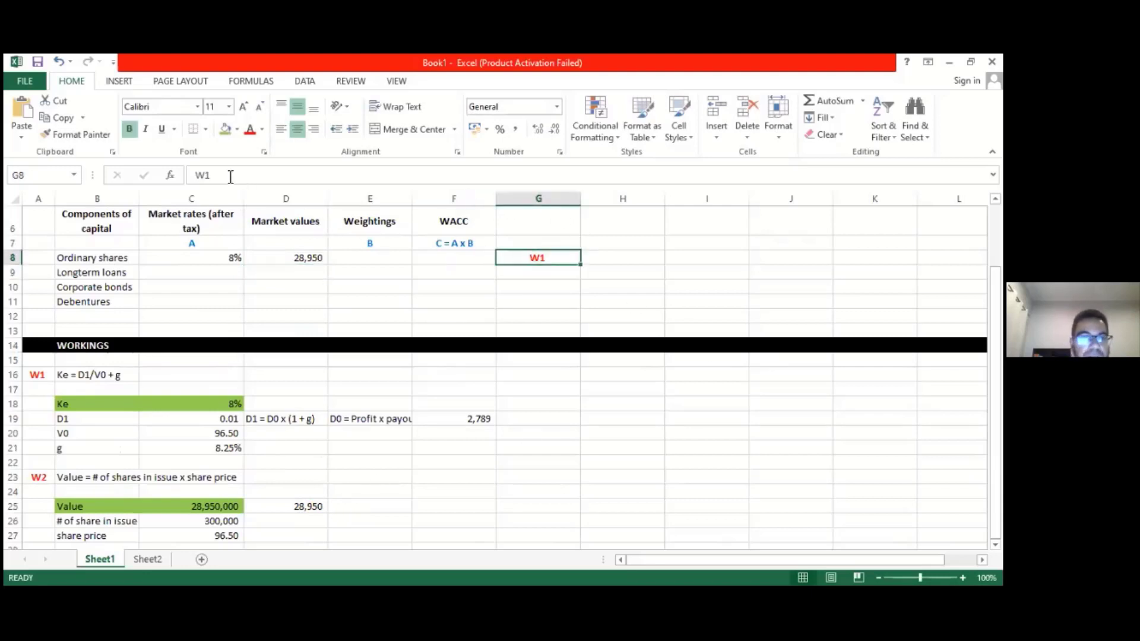
click(230, 176)
text(/ W2)
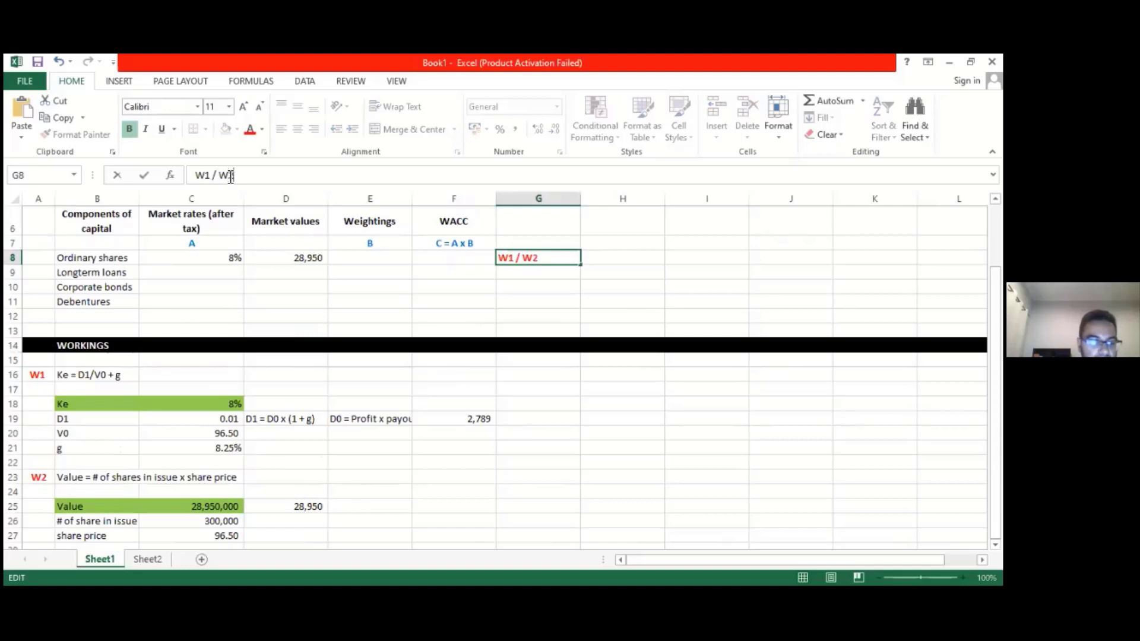
key(Return)
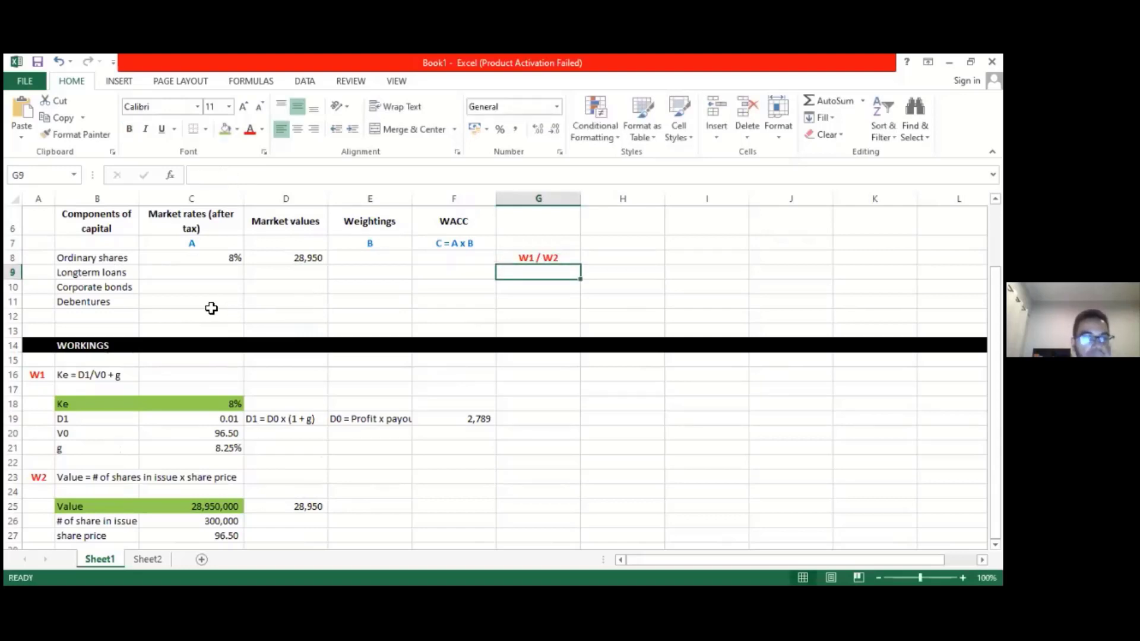
Add a row label Total in B12 beneath Debentures.
click(108, 319)
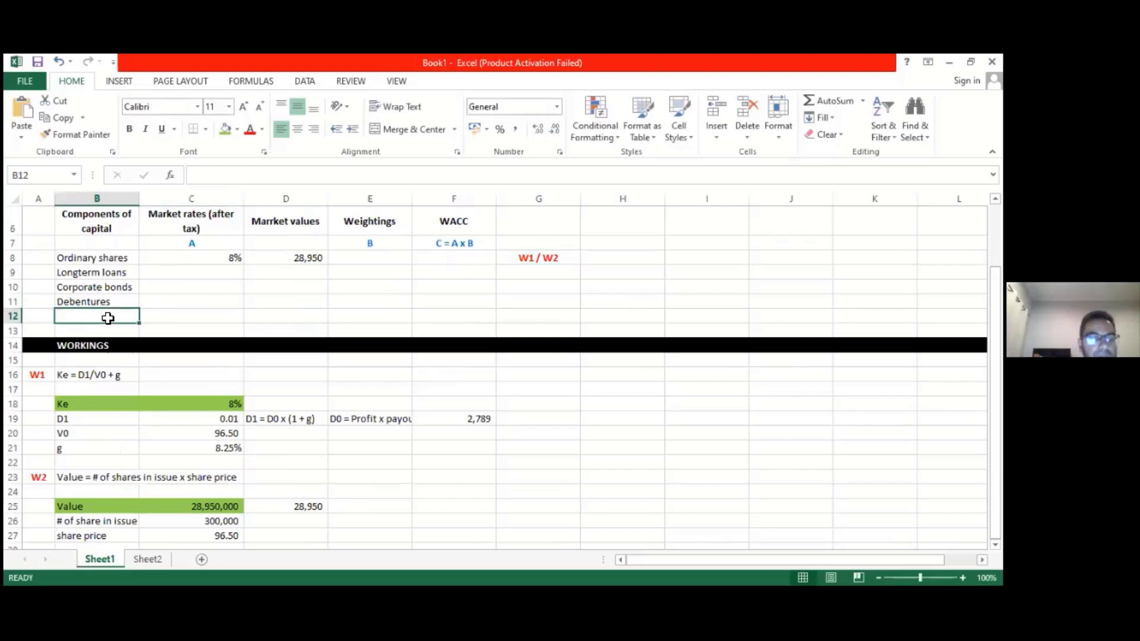
text(To)
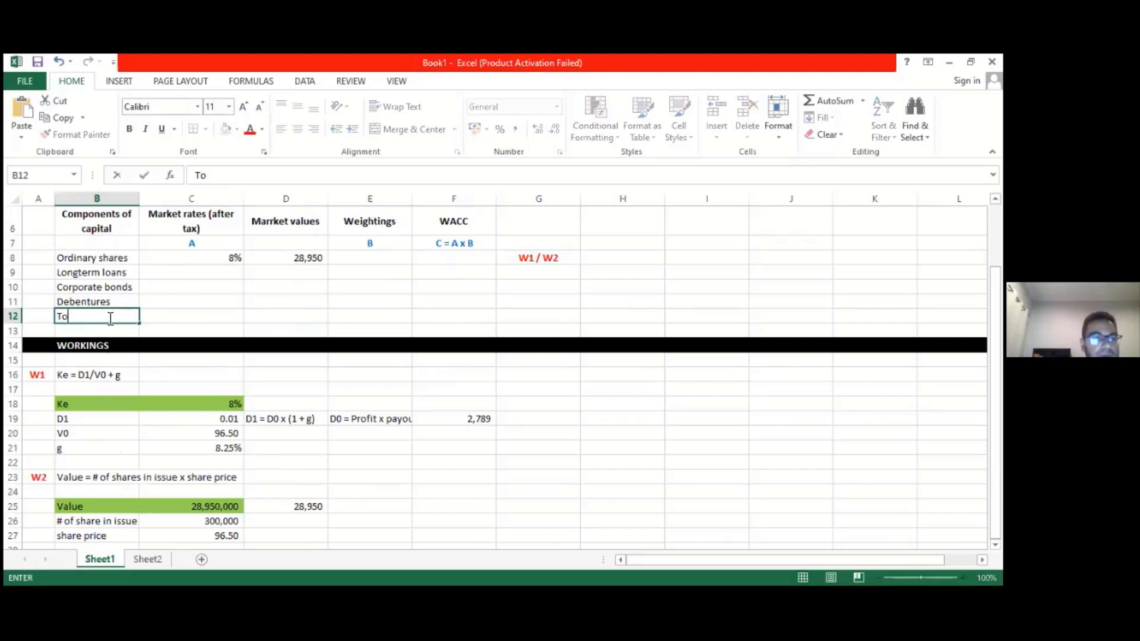
text(t)
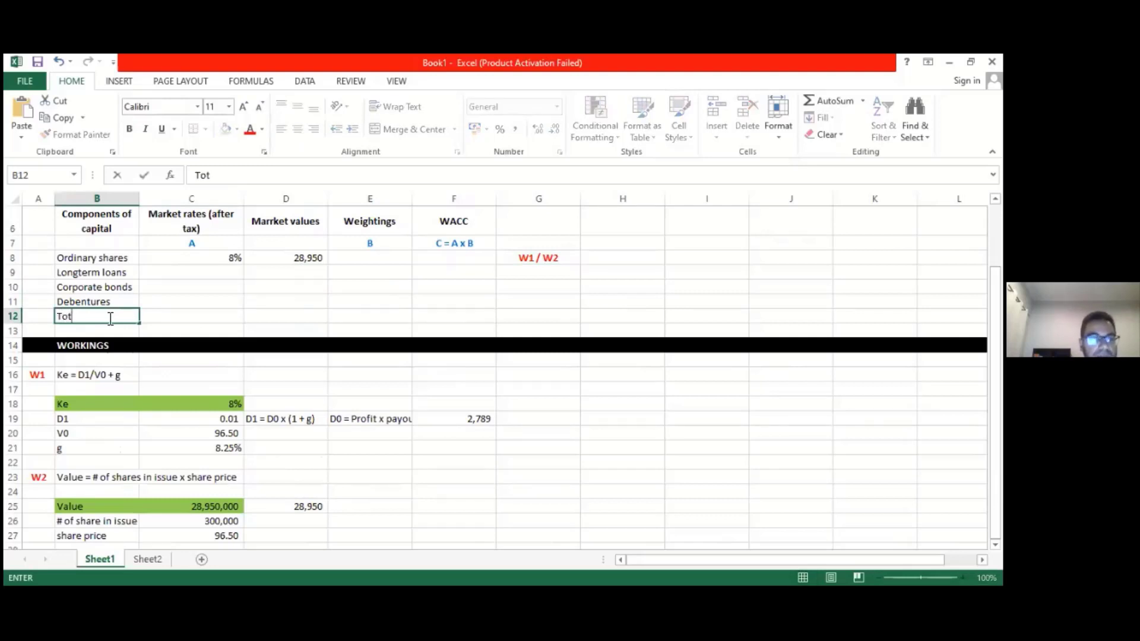
text(al)
click(223, 313)
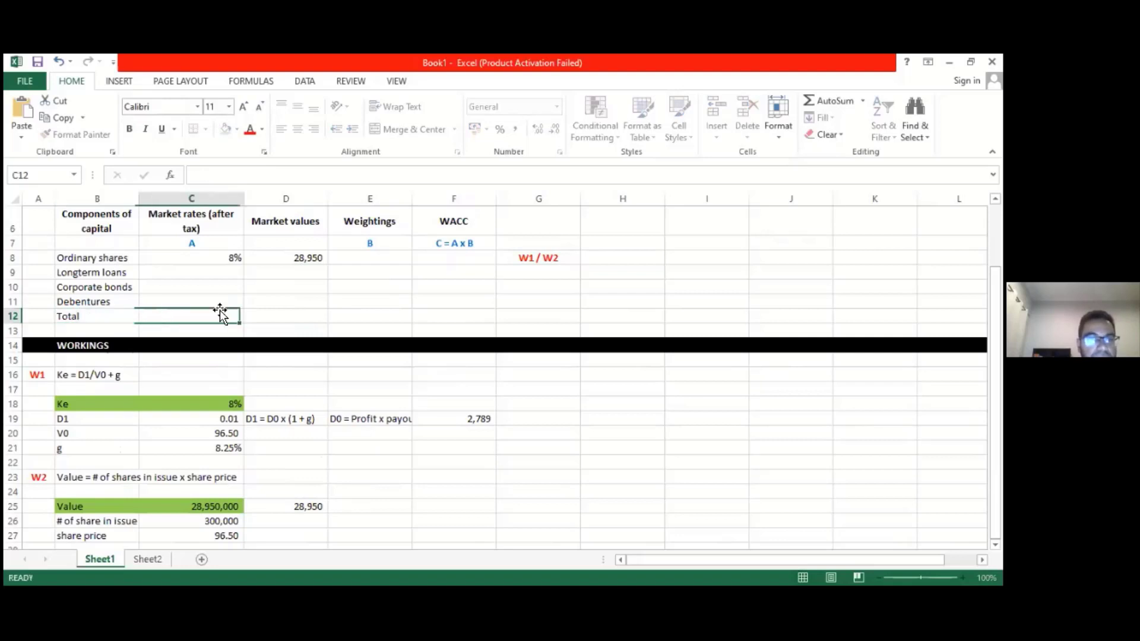
Format the total row B12:G12 with top and bottom borders and bold text.
click(71, 314)
drag(177, 314, 516, 310)
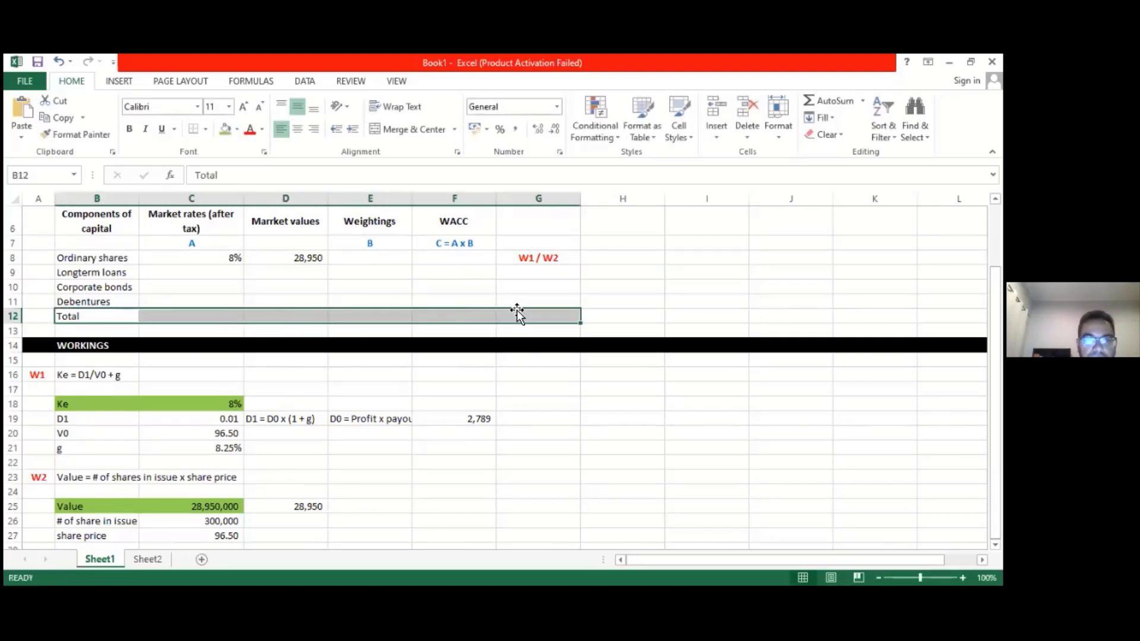
click(205, 129)
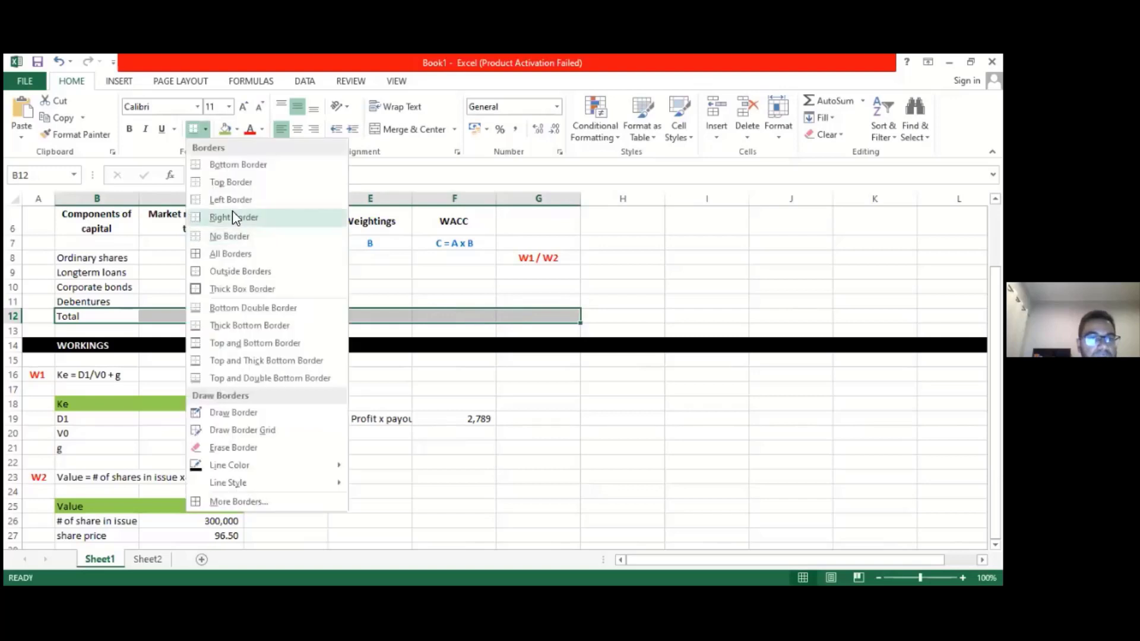
click(233, 342)
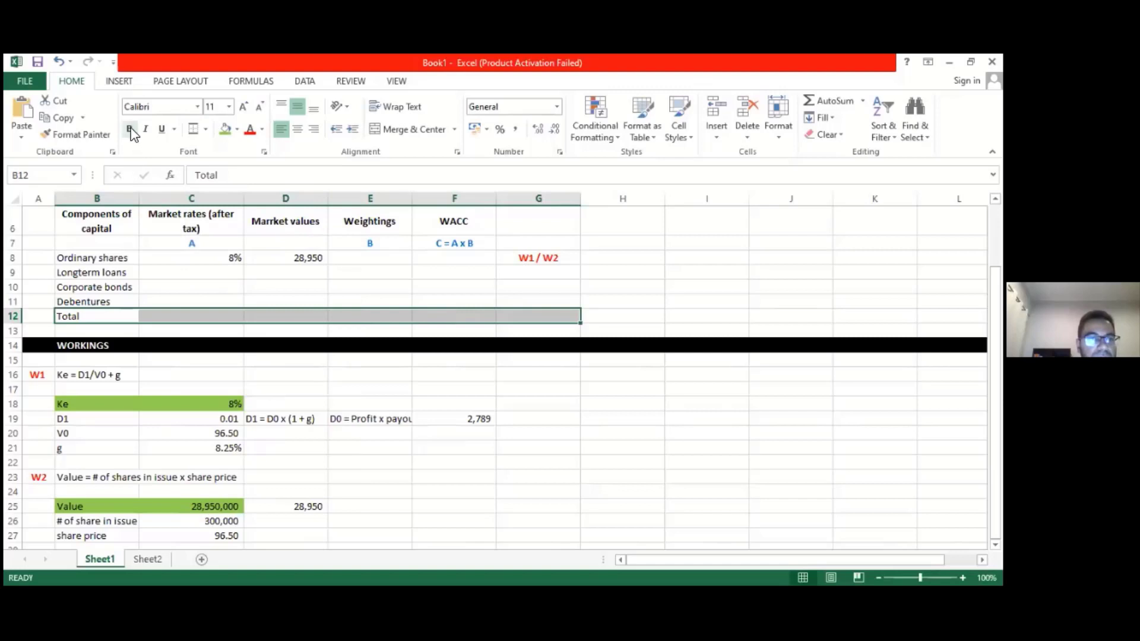
click(129, 128)
click(681, 477)
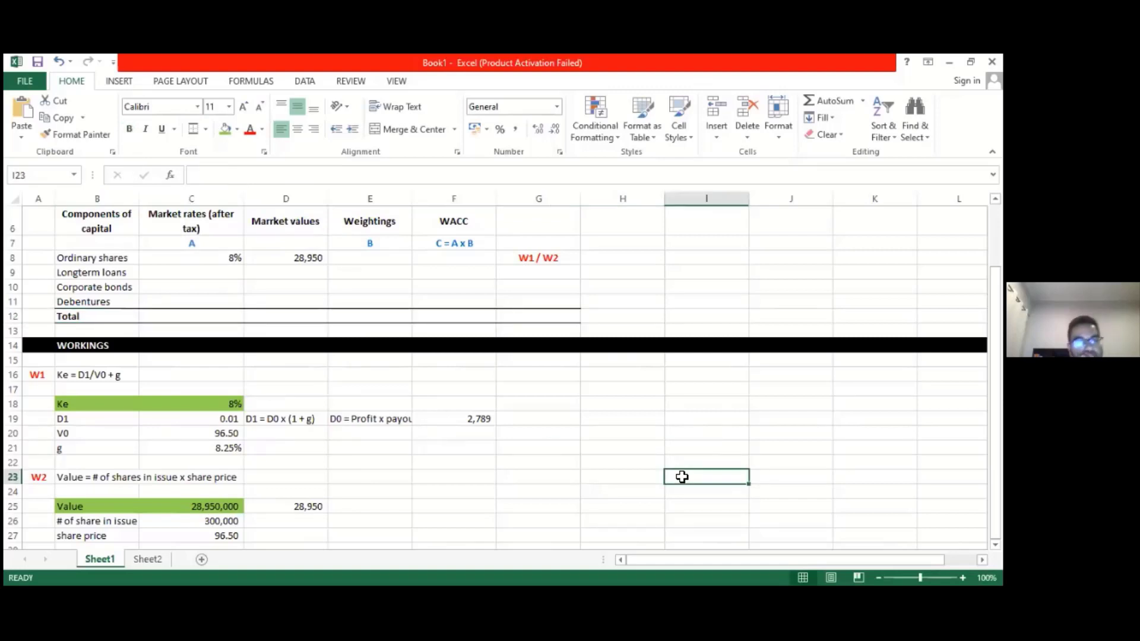
Total the market values in D12 with a SUM of D8:D11.
click(314, 318)
text(=s)
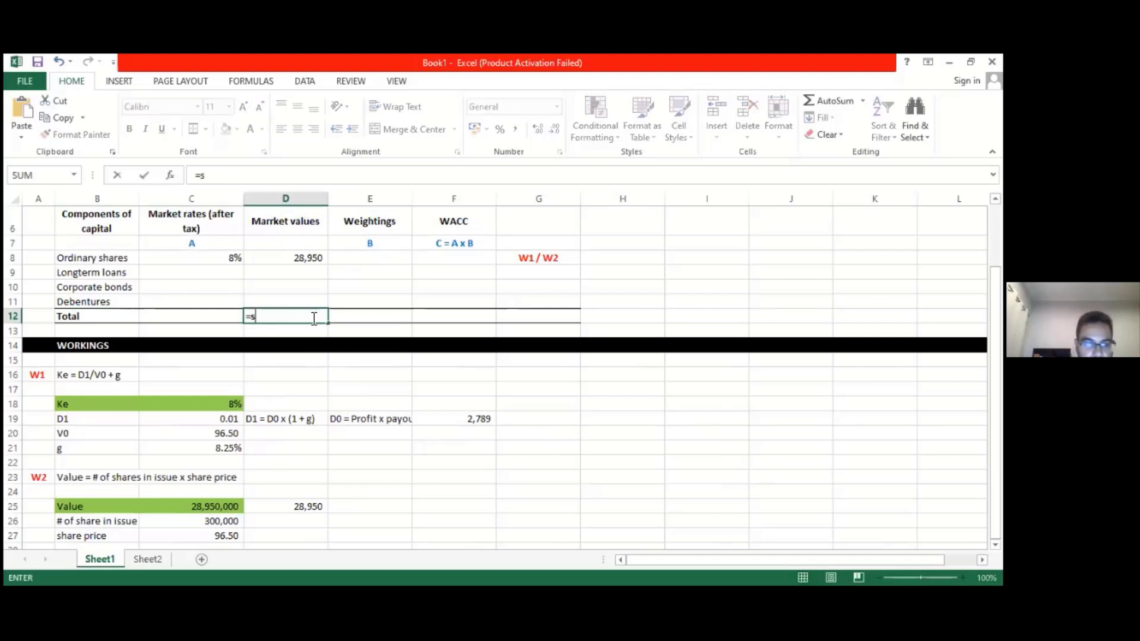
text(um()
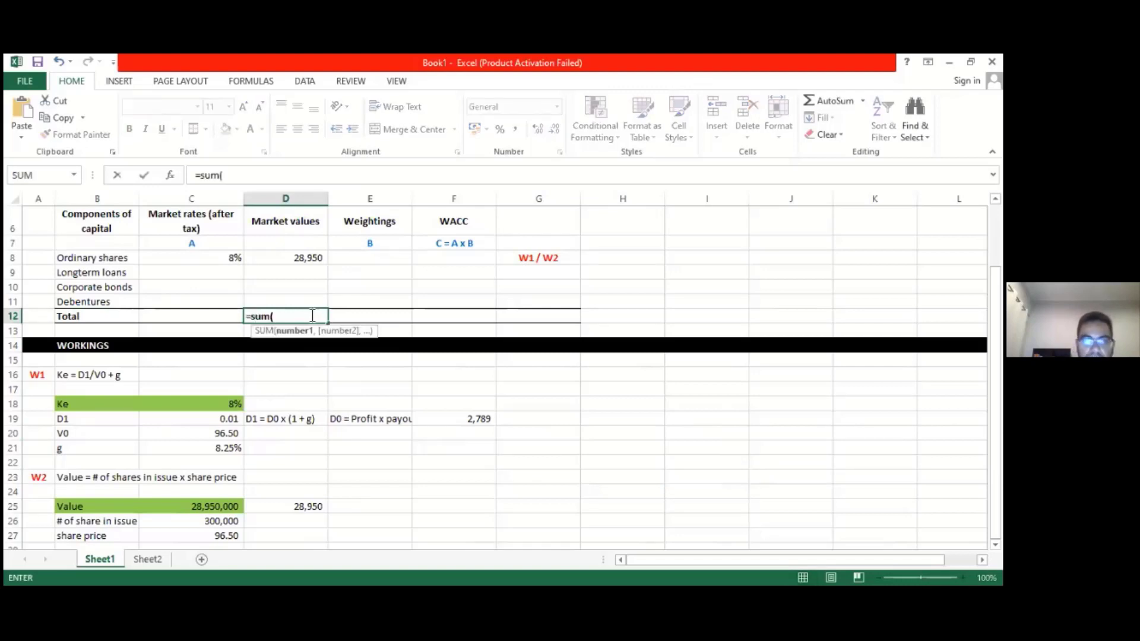
click(314, 263)
drag(313, 265, 312, 300)
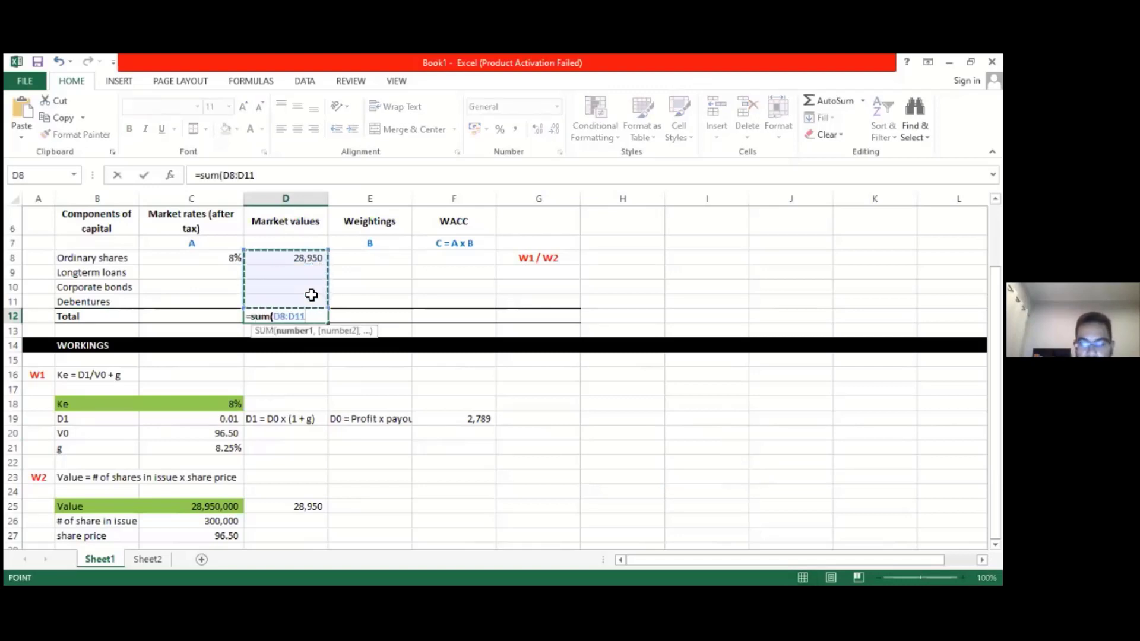
key(Return)
Total the WACC column in F12 with a SUM of F8:F11, and remove the borders from G12.
click(458, 317)
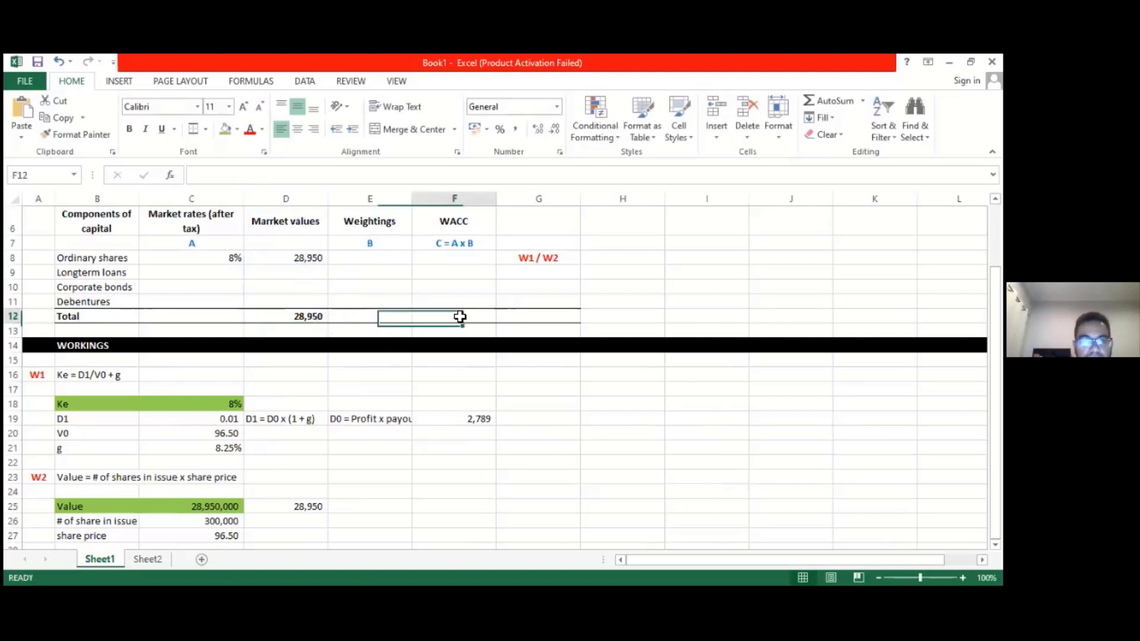
text(=)
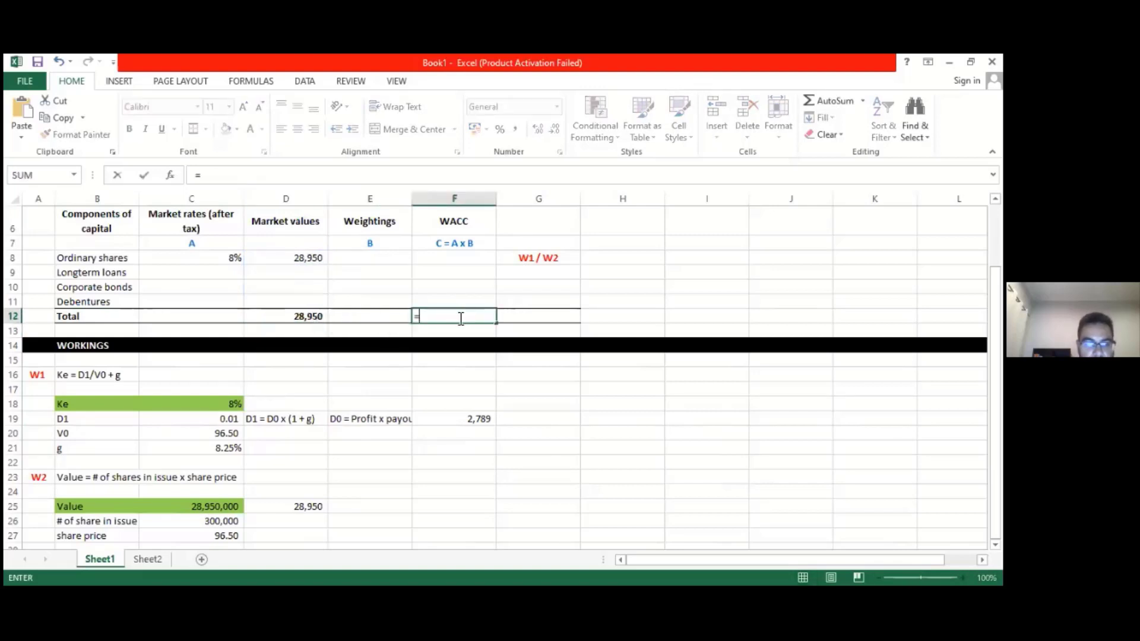
text(sum()
click(455, 257)
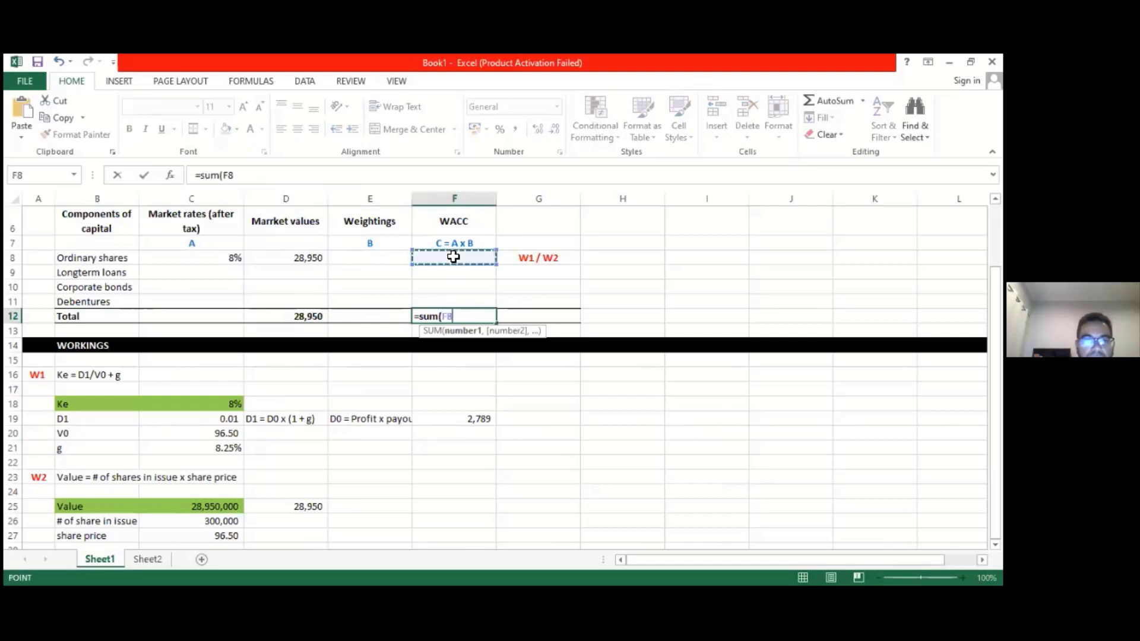
drag(454, 268, 452, 299)
key(Return)
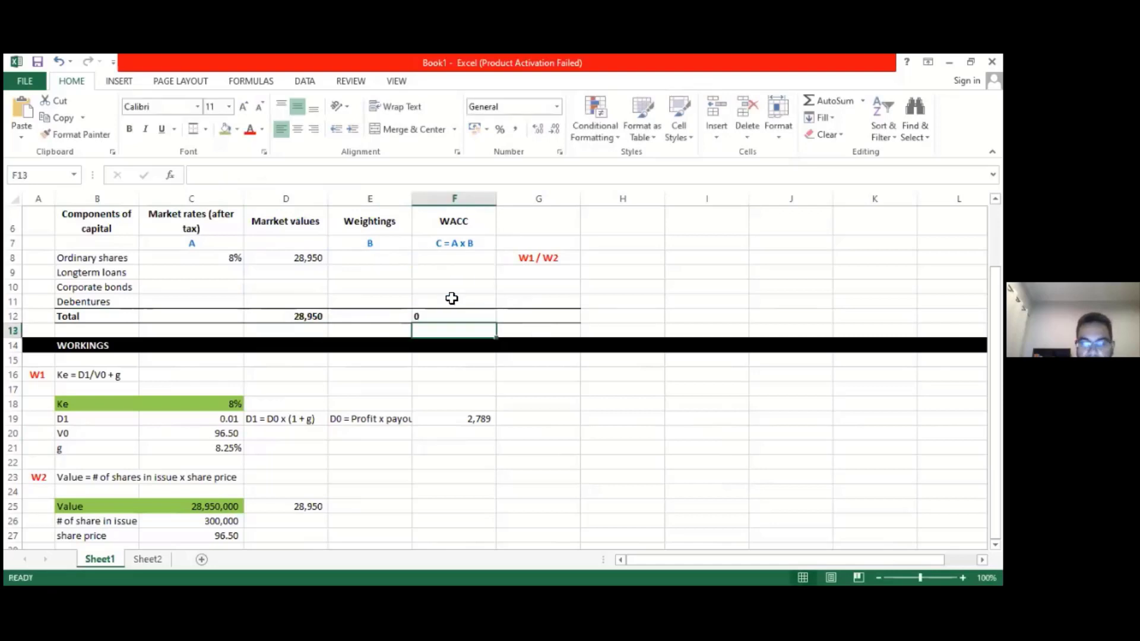
click(513, 314)
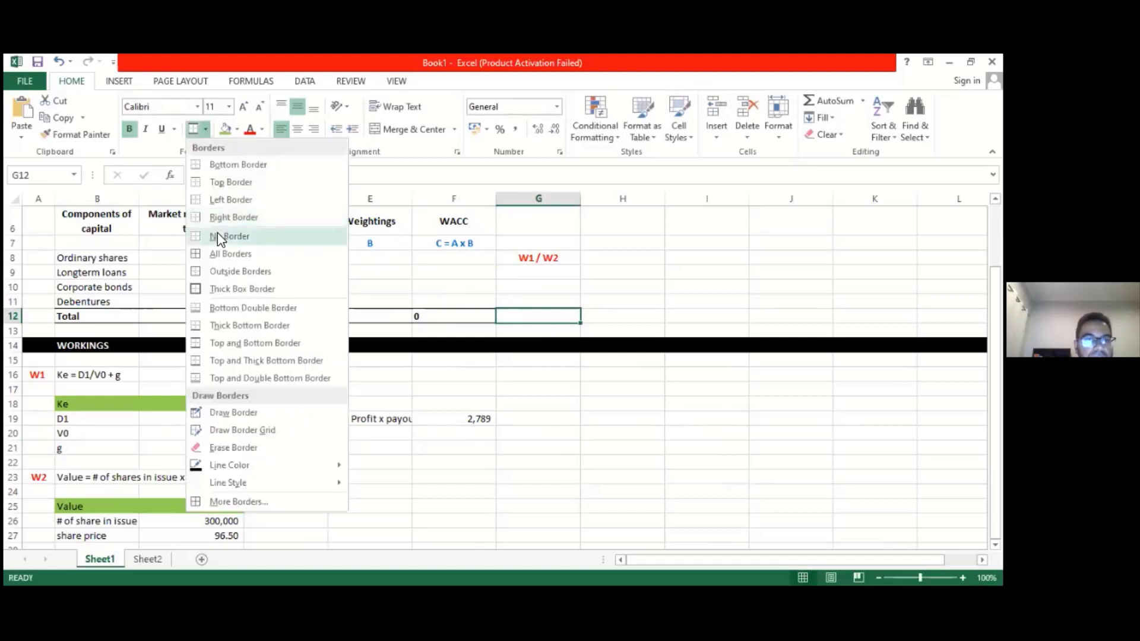
click(217, 233)
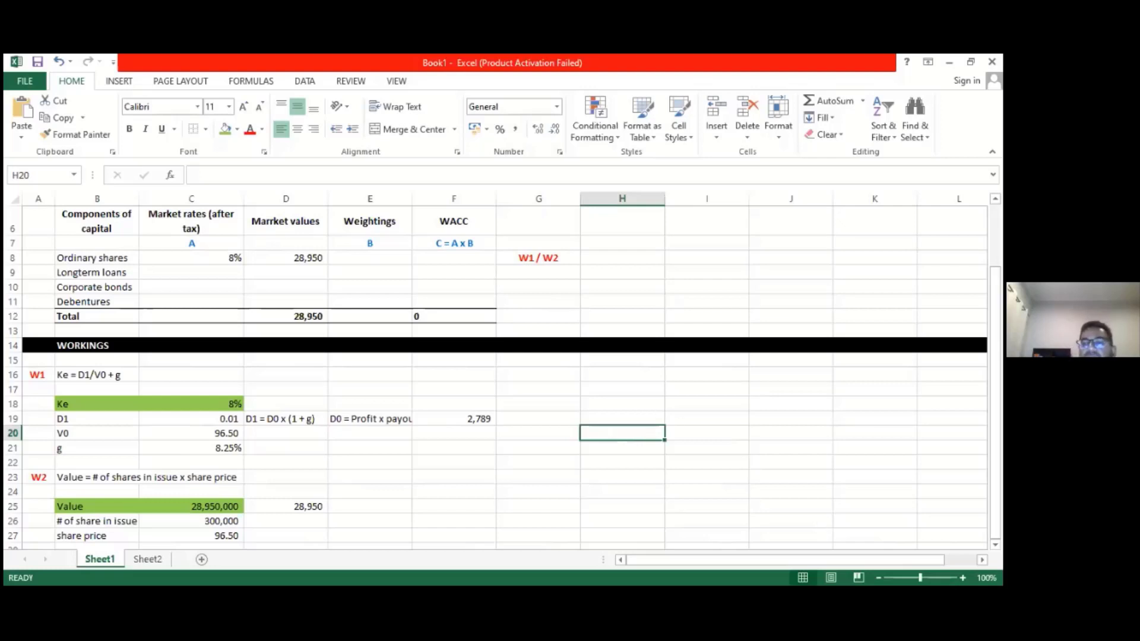
Start a third working by entering the label W3 in A29.
scroll(499, 374, down, 1)
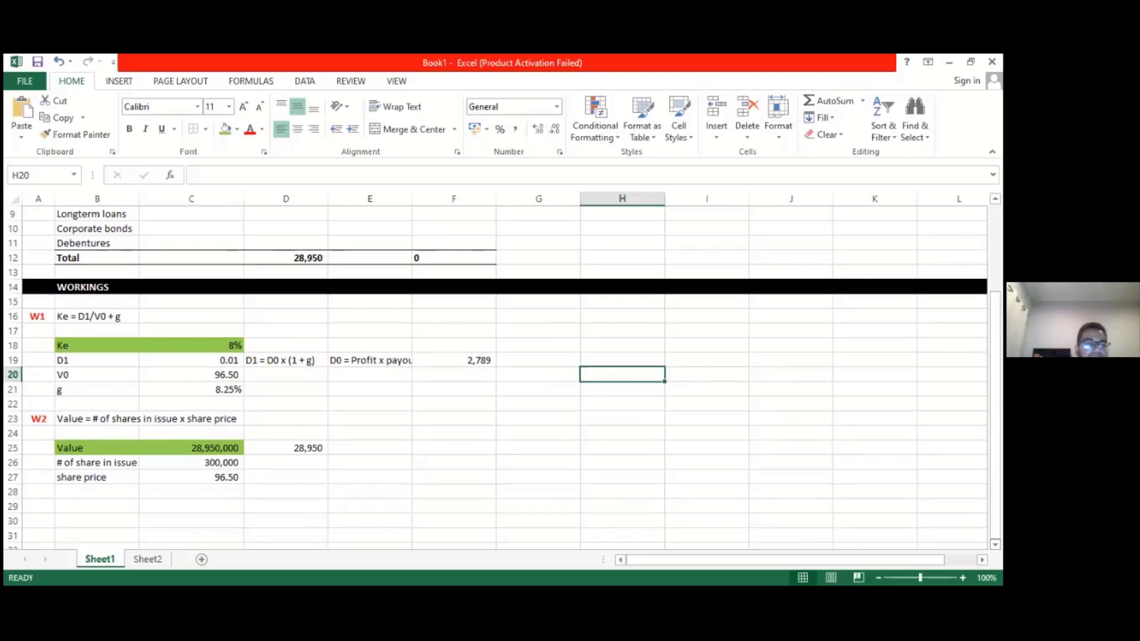
mouse_move(995, 475)
mouse_down()
mouse_move(995, 452)
mouse_move(995, 475)
mouse_up()
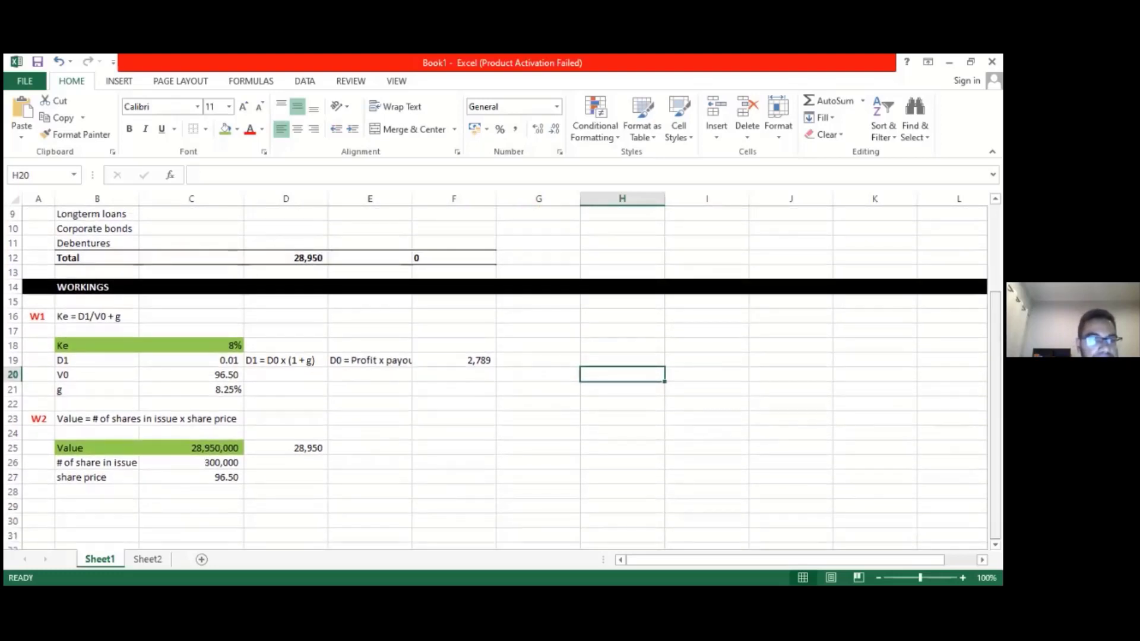
click(39, 506)
text(W3)
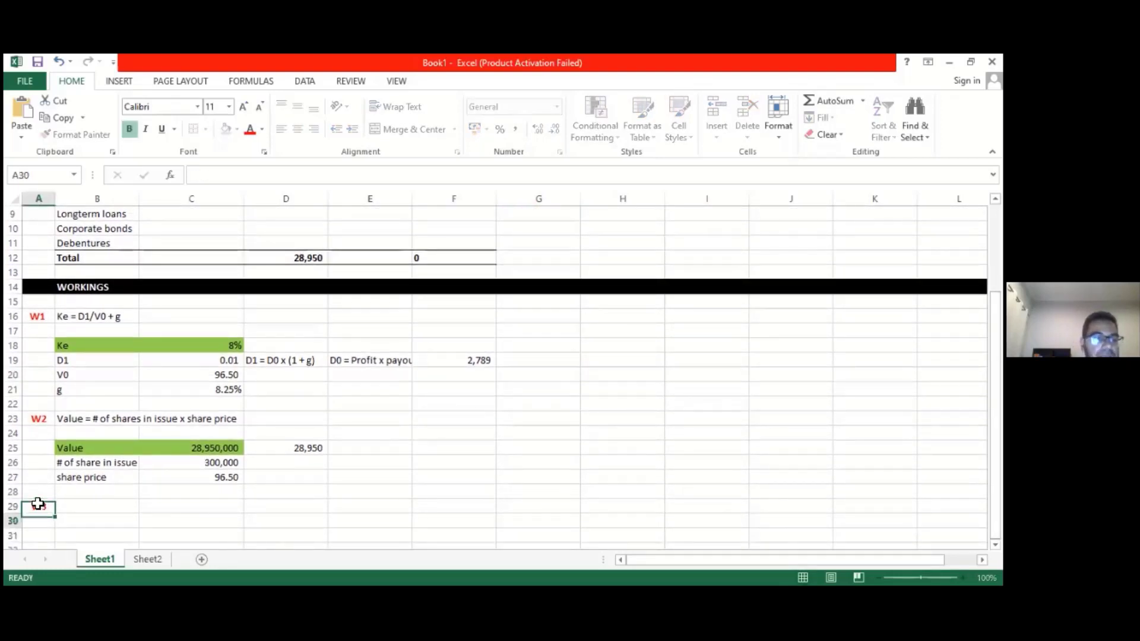
key(Return)
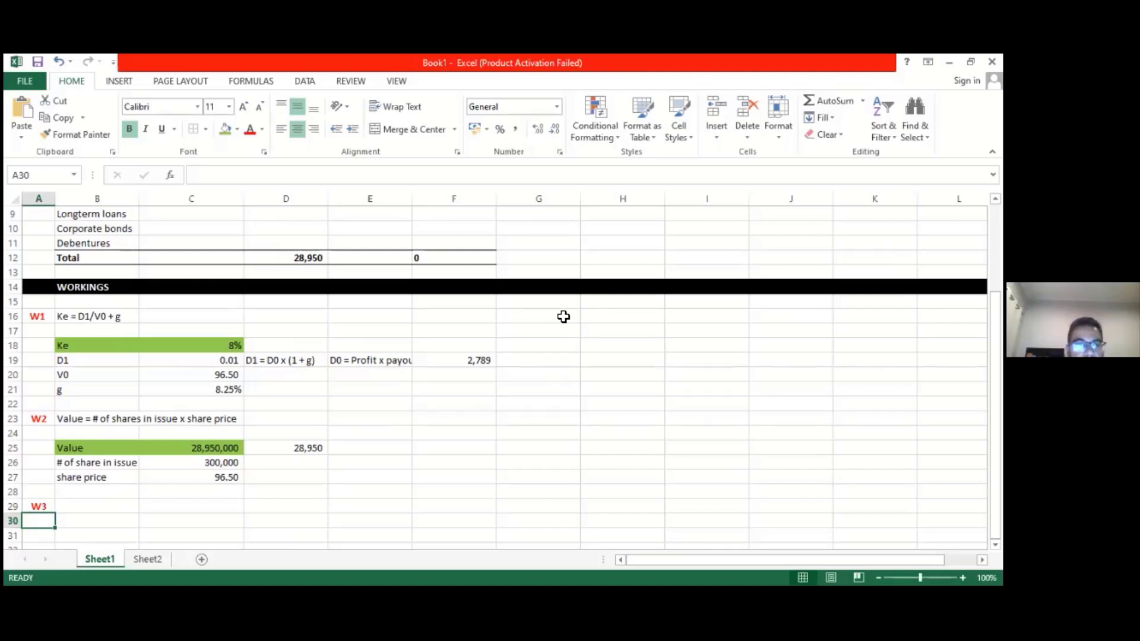
Switch to the exam paper PDF in the browser and read the borrowings notes on long-term loans, corporate bonds and debentures.
key(alt+Tab)
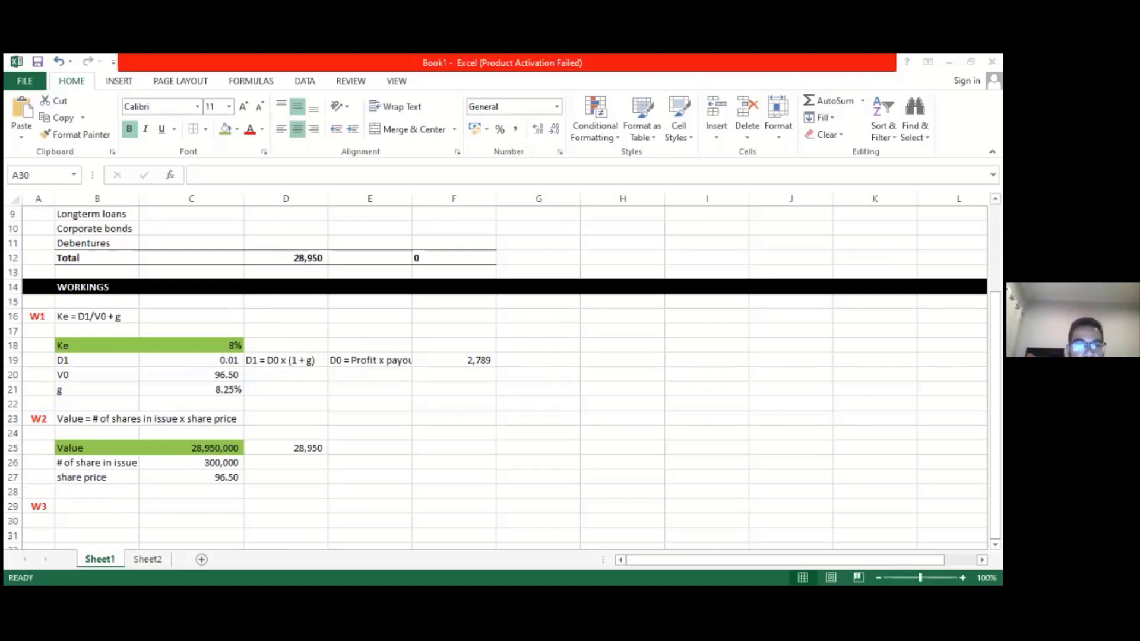
key(alt+Tab)
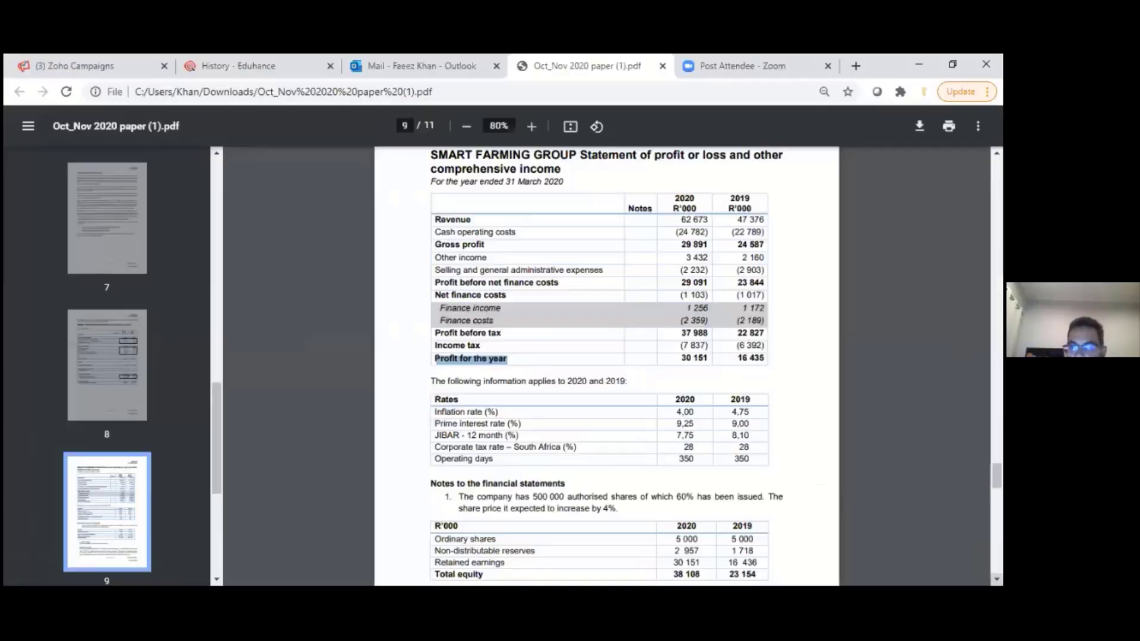
scroll(606, 356, down, 2)
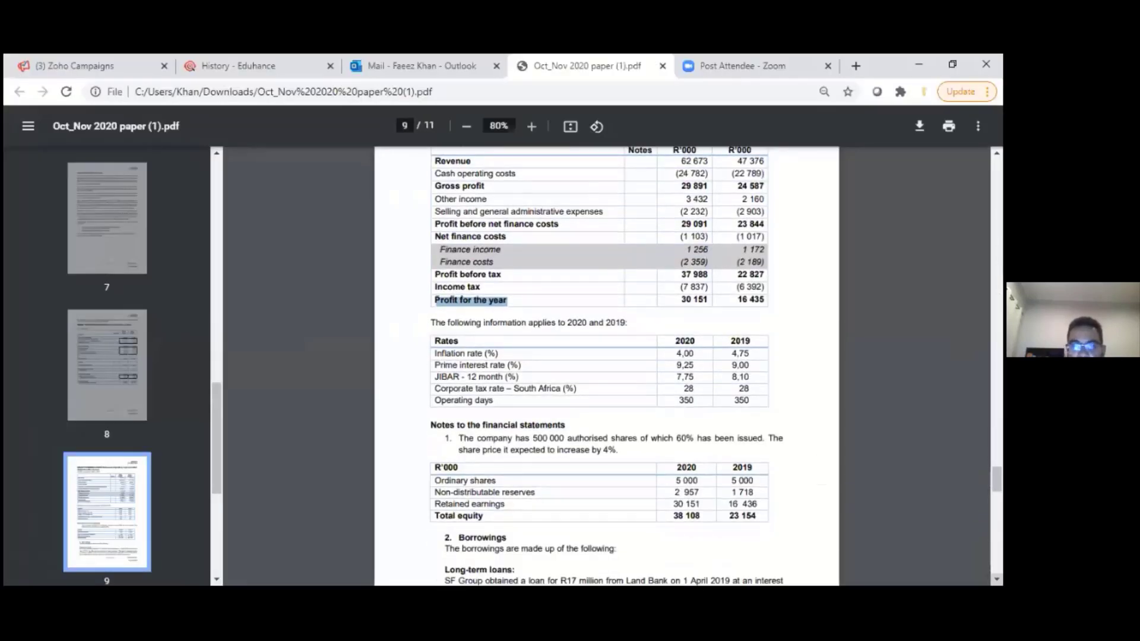
scroll(606, 357, down, 4)
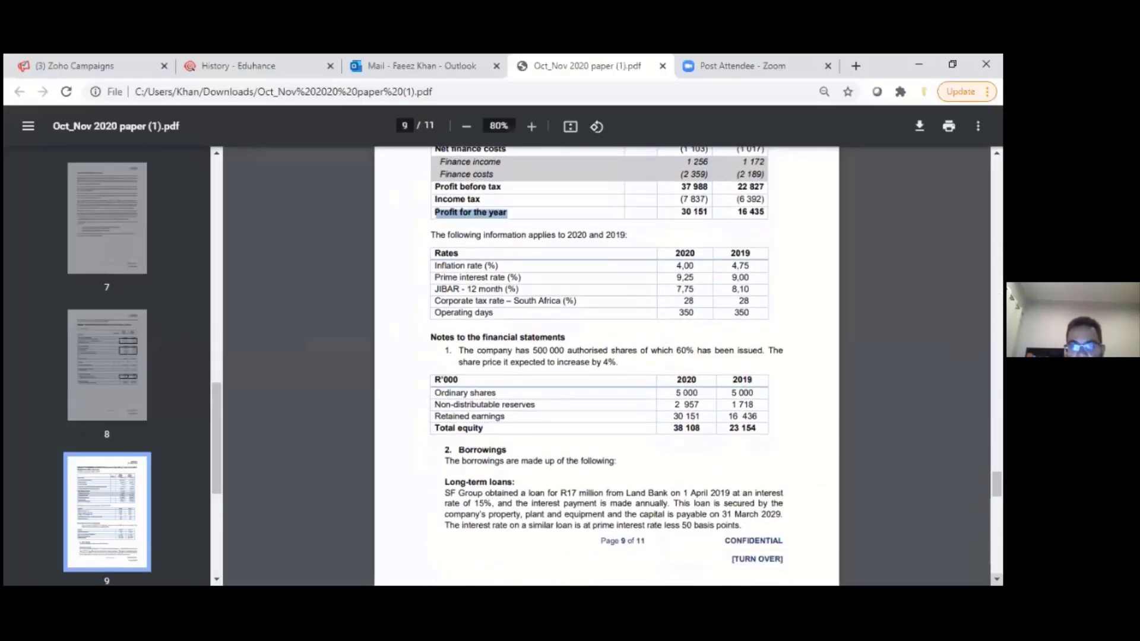
scroll(606, 356, down, 4)
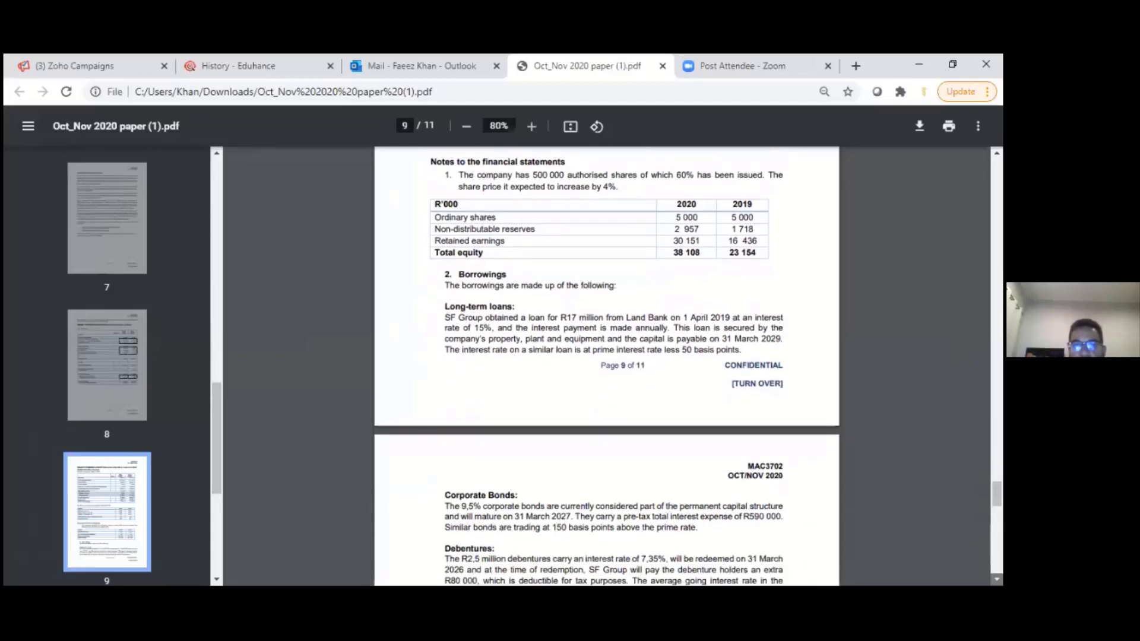
scroll(606, 357, down, 5)
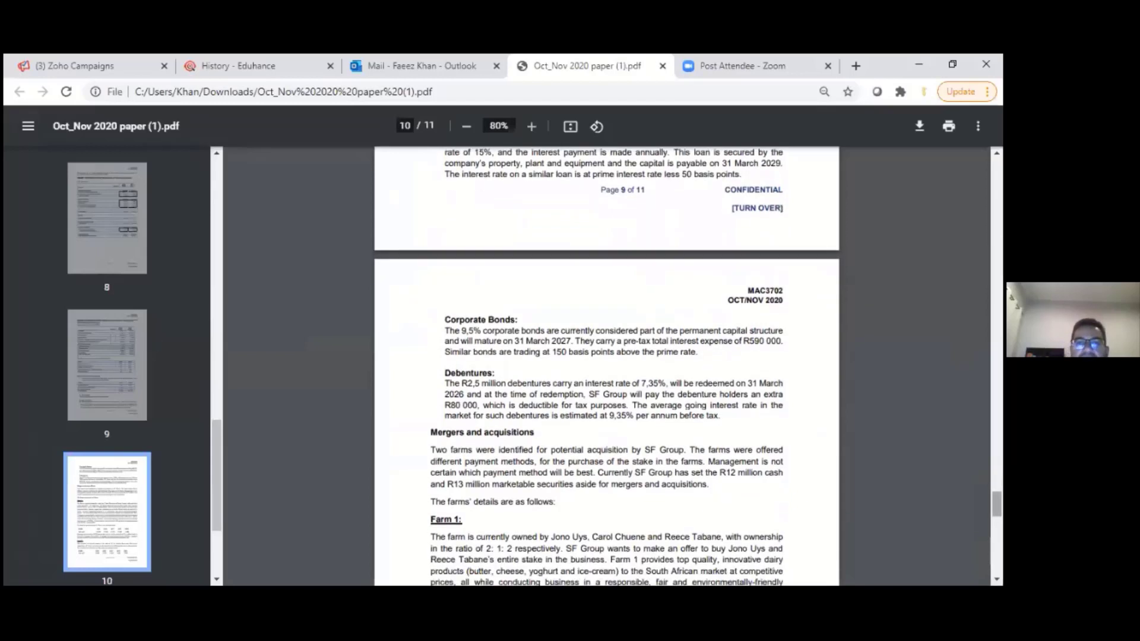
Switch back to Excel and enter the W3 formula text "Kd = Prime - 50 basis points" in B29.
scroll(483, 229, up, 1)
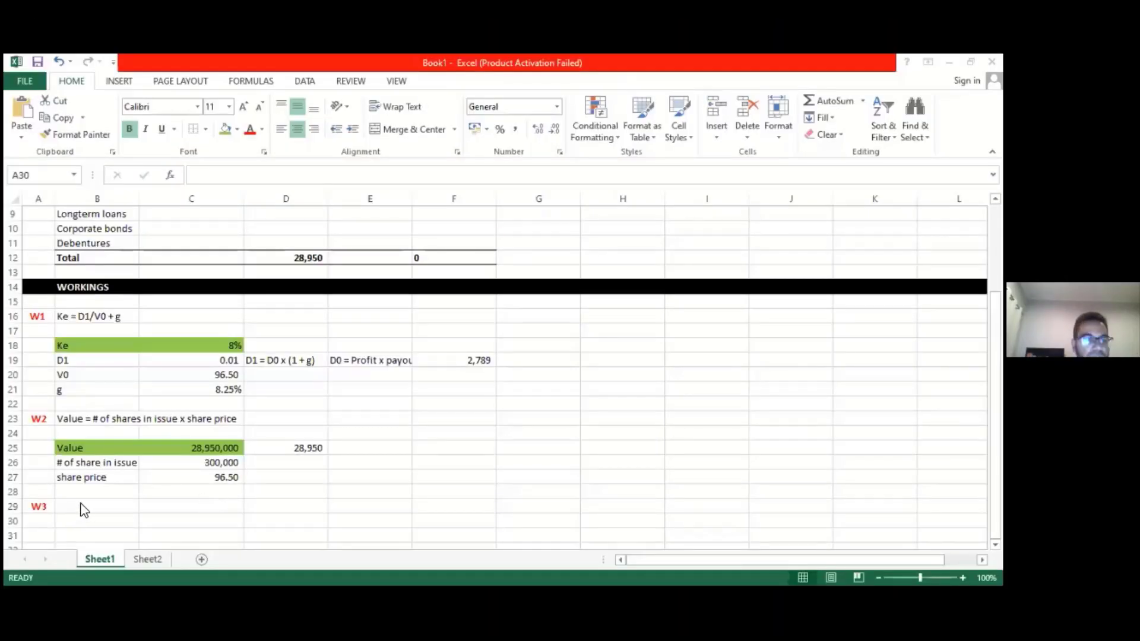
click(81, 506)
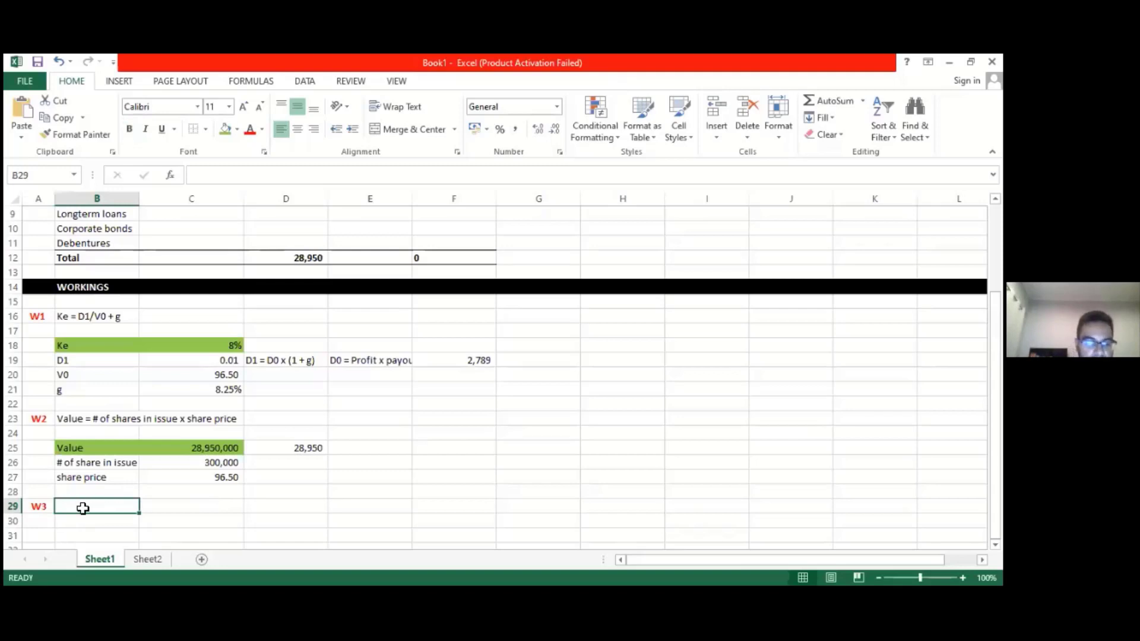
text(Kd = )
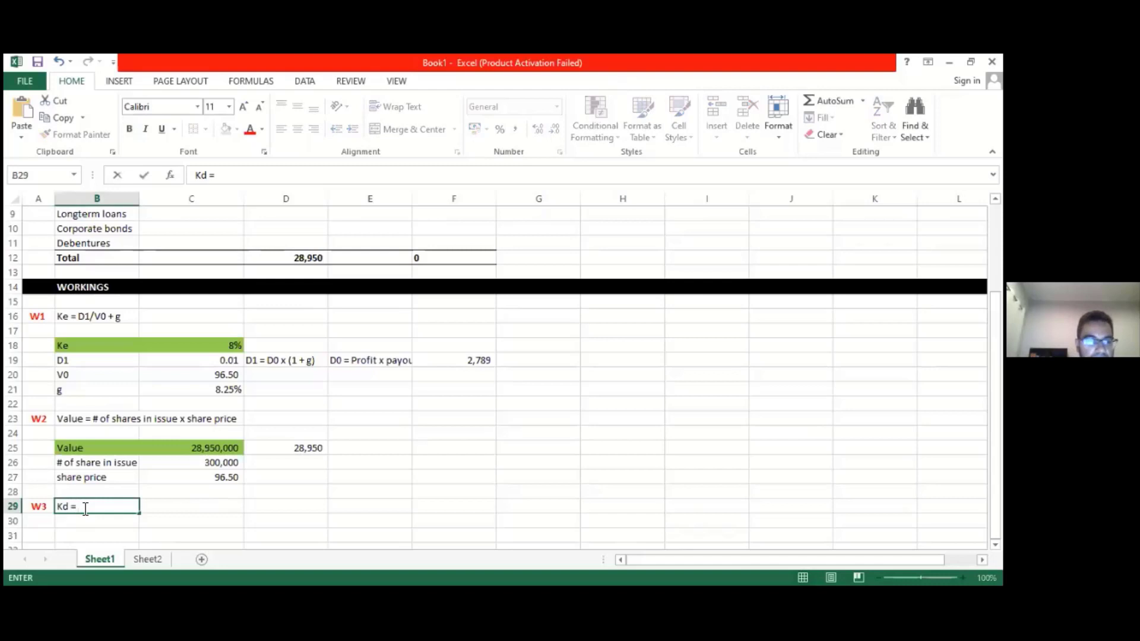
text(Prime)
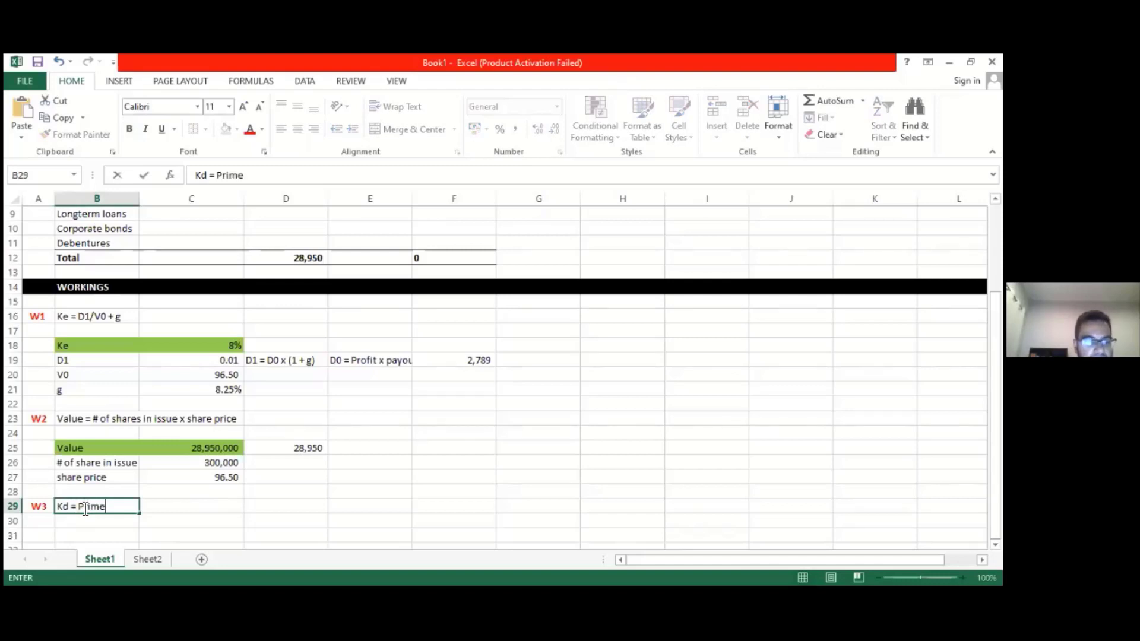
text( -)
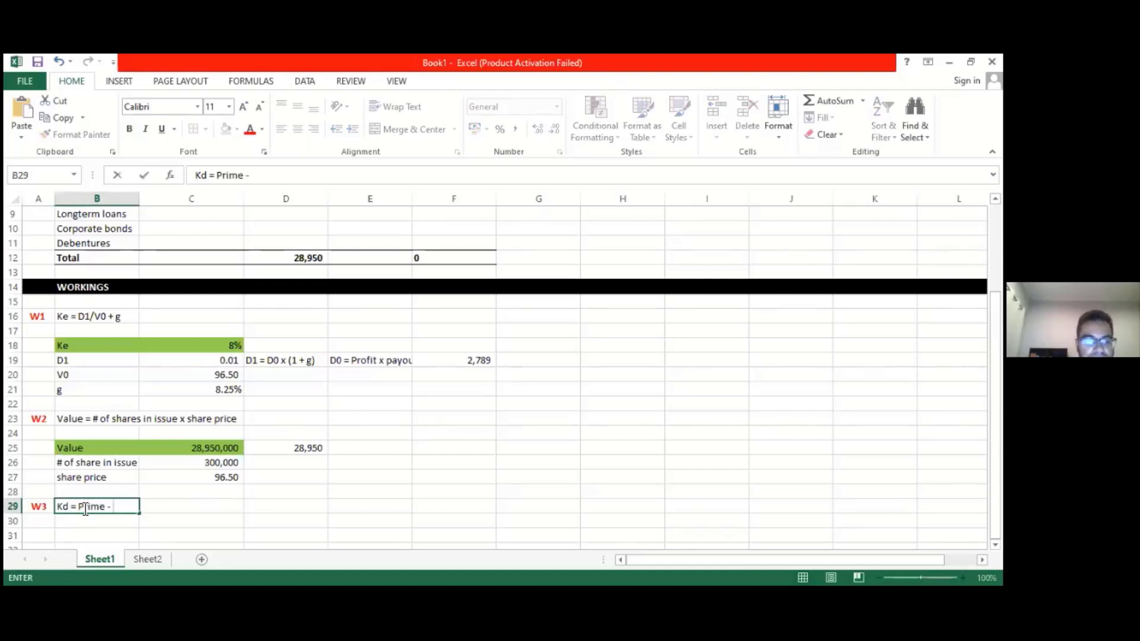
text( 50)
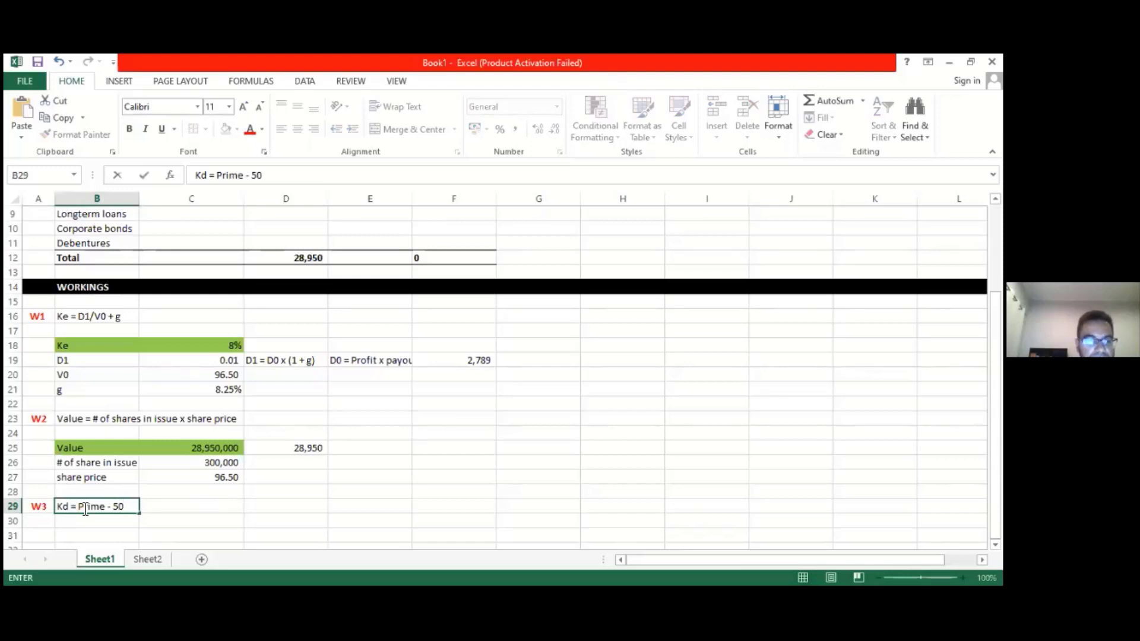
text( basis)
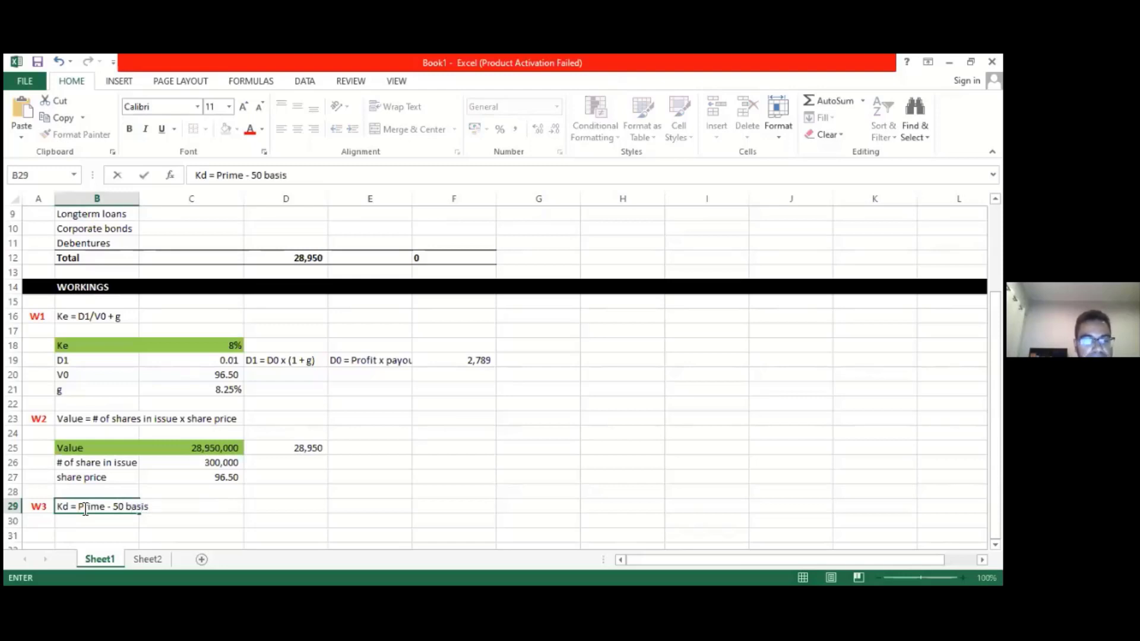
text( points)
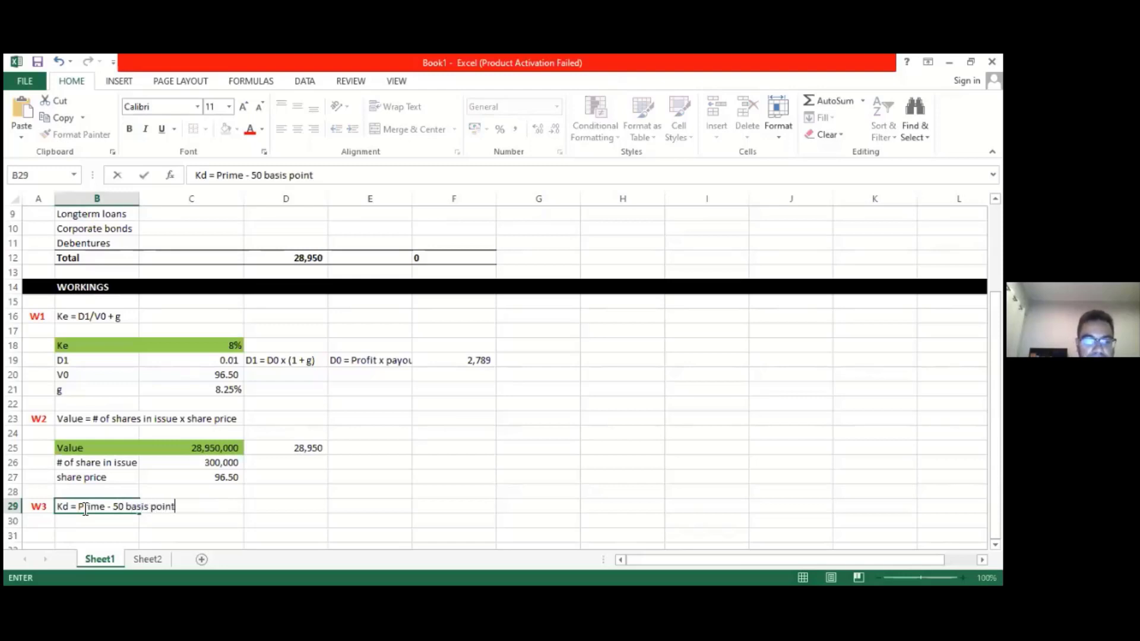
key(Return)
key(Return)
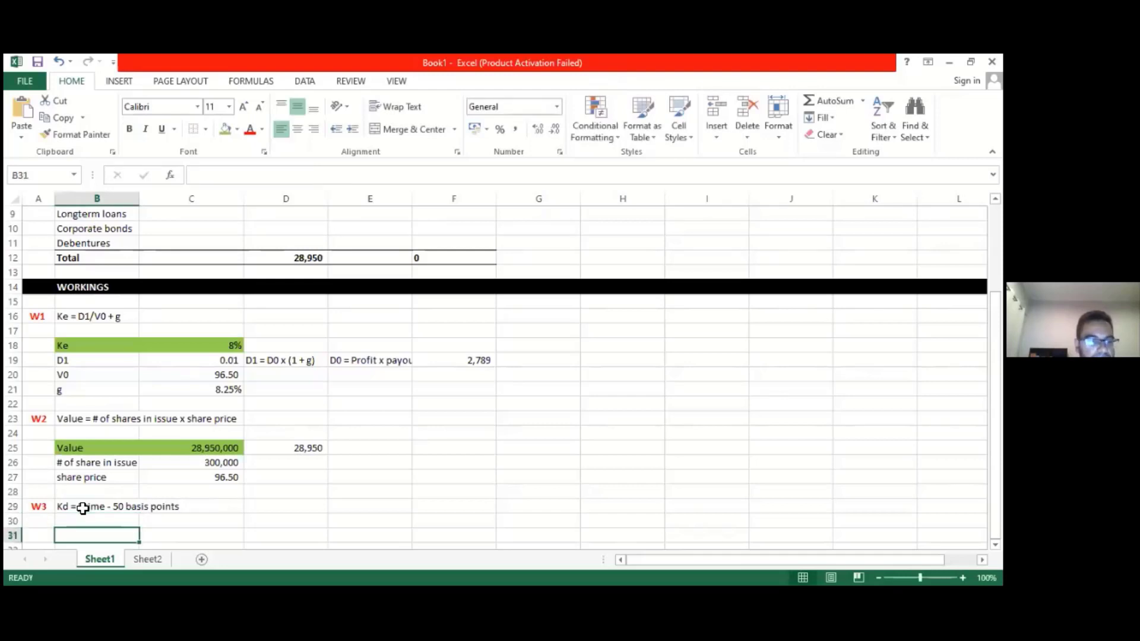
Label B31 as Kd and calculate the long-term loan's cost in C31 with the formula =9.25%-0.5%.
text(Kd =)
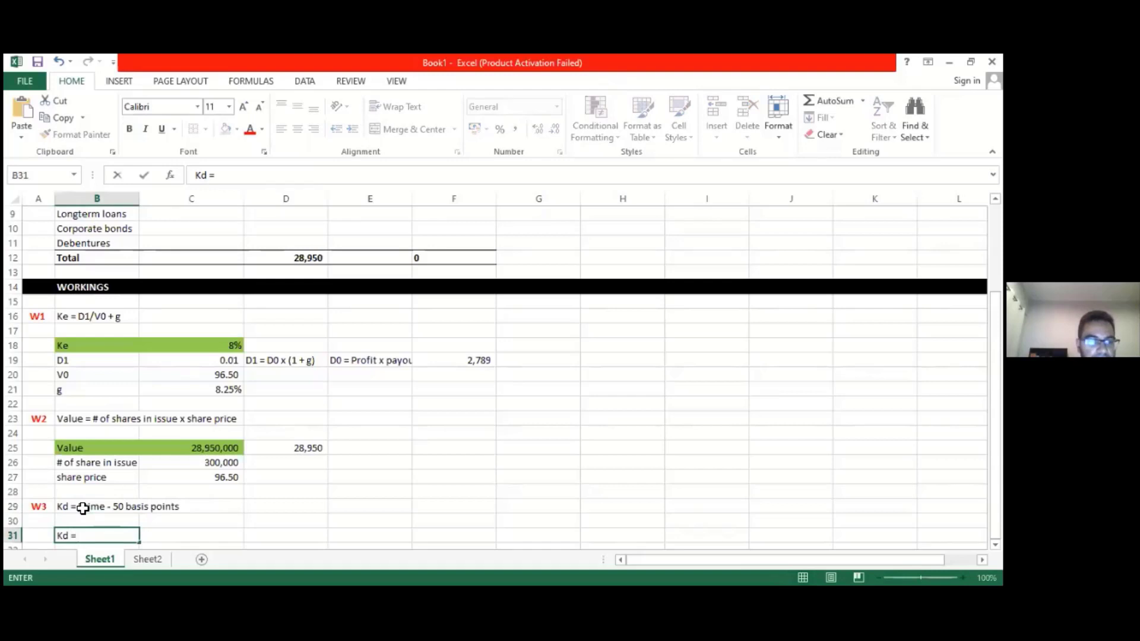
key(BackSpace)
key(BackSpace)
click(159, 531)
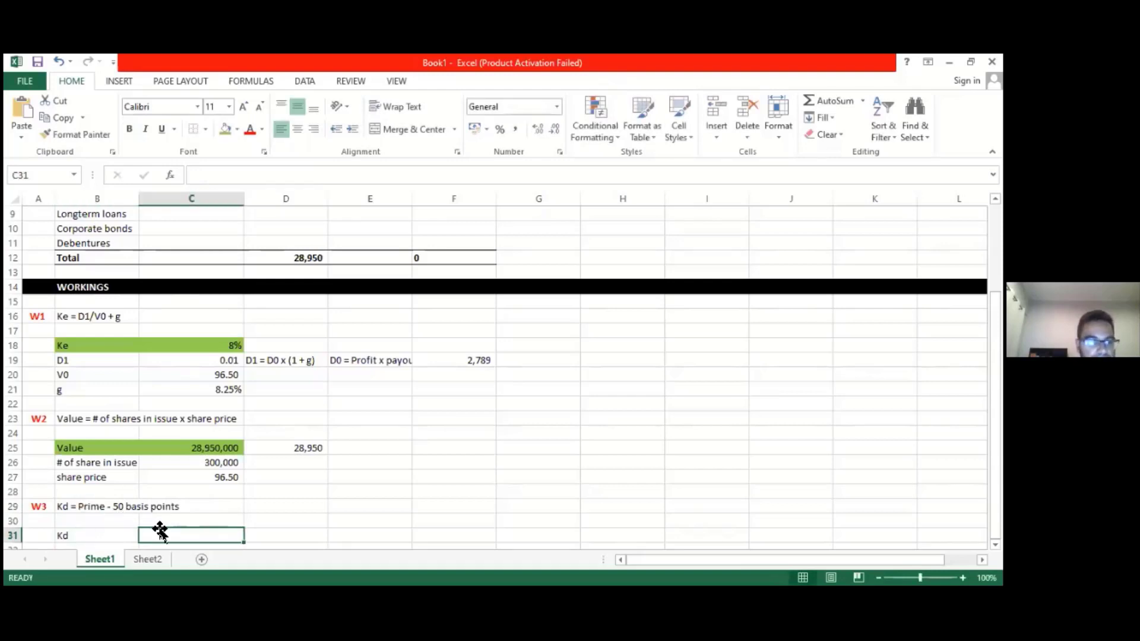
text(=)
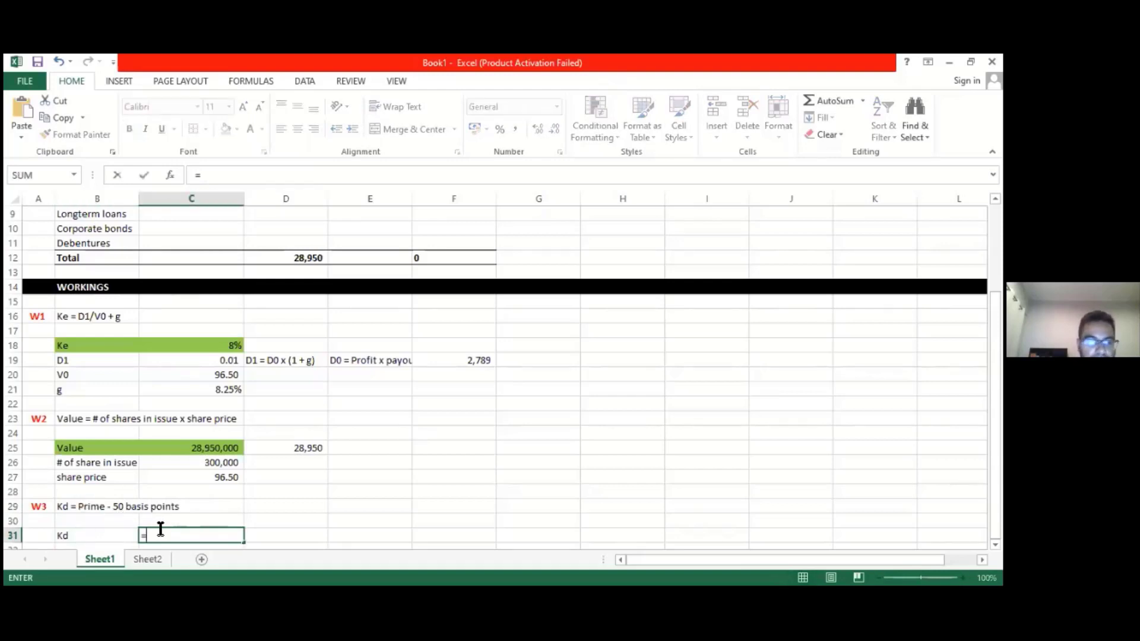
text(9.25)
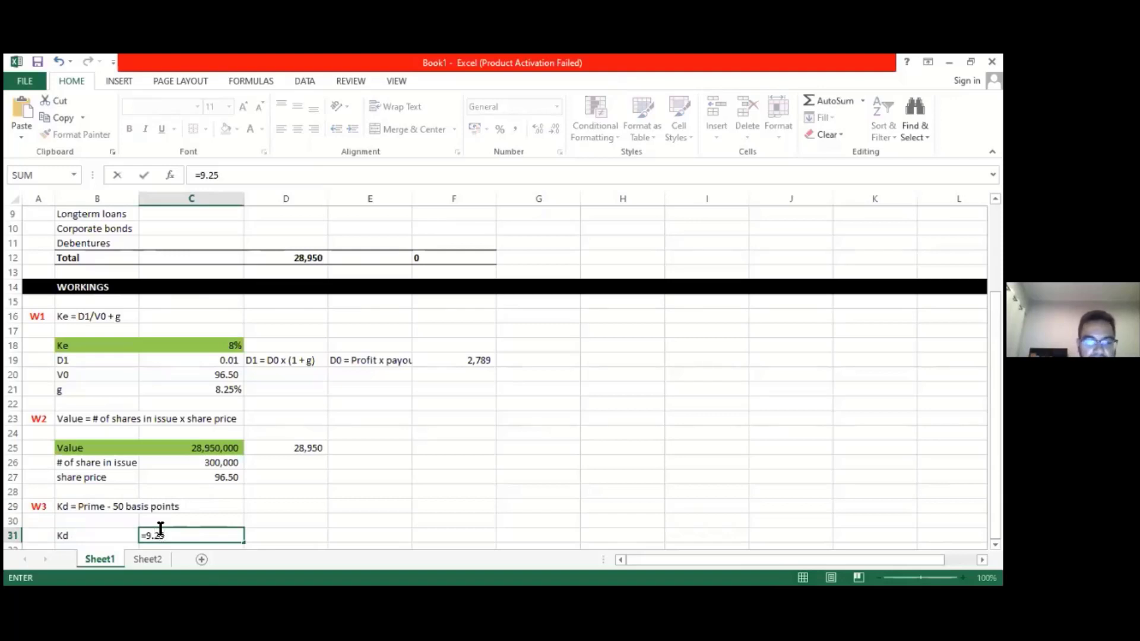
text(%)
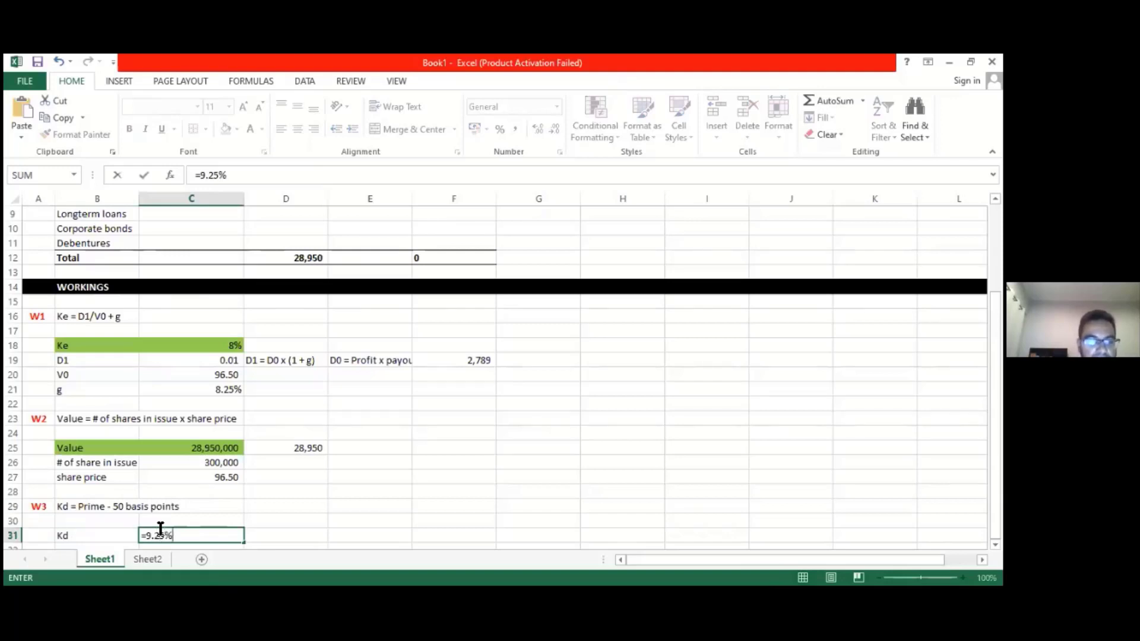
text(-0)
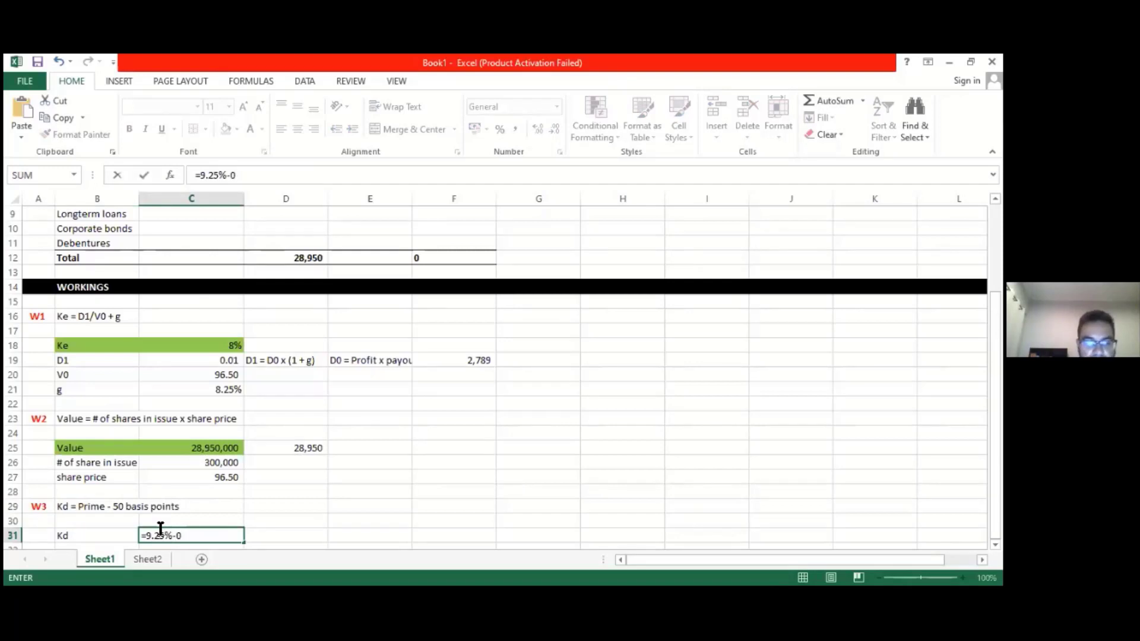
text(.5%)
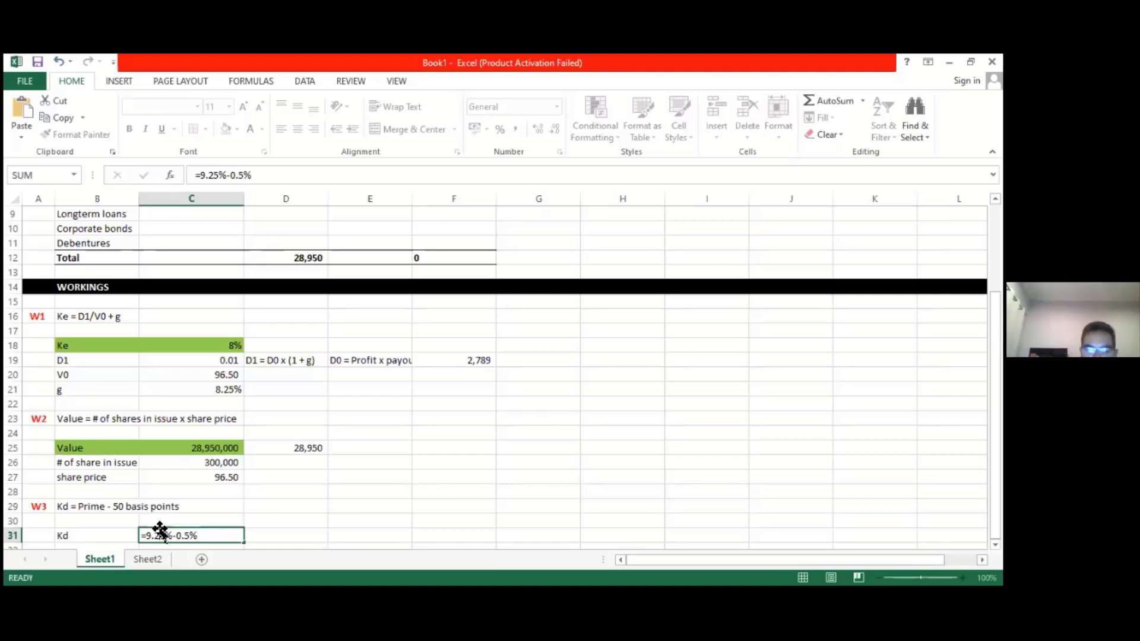
key(Return)
Format the Kd value in C31 as a percentage with two decimal places.
click(170, 521)
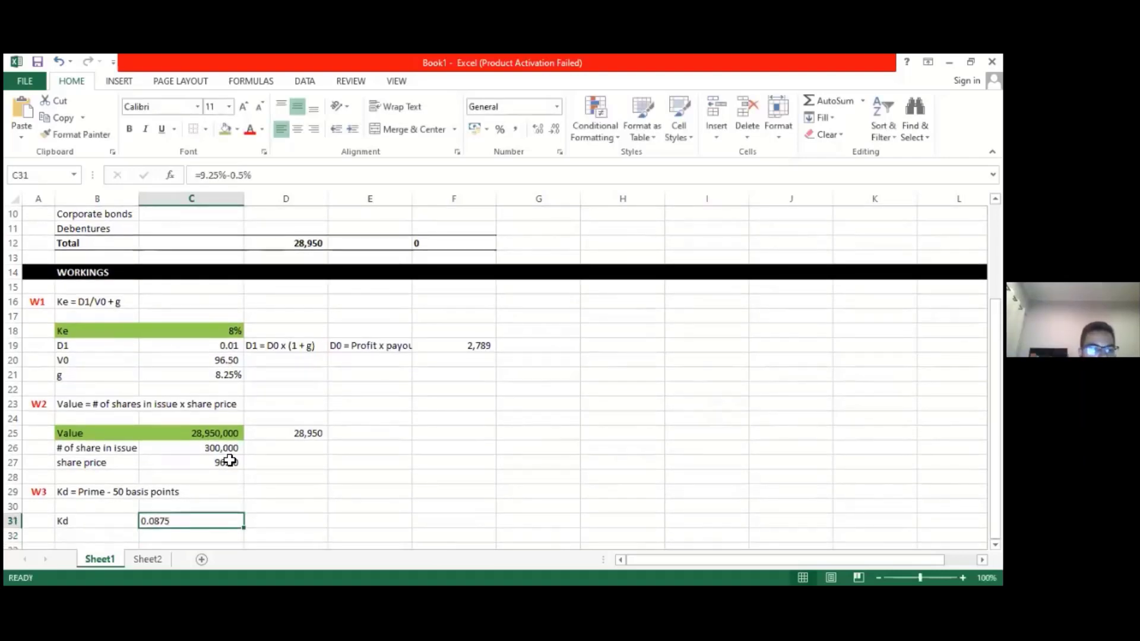
click(501, 131)
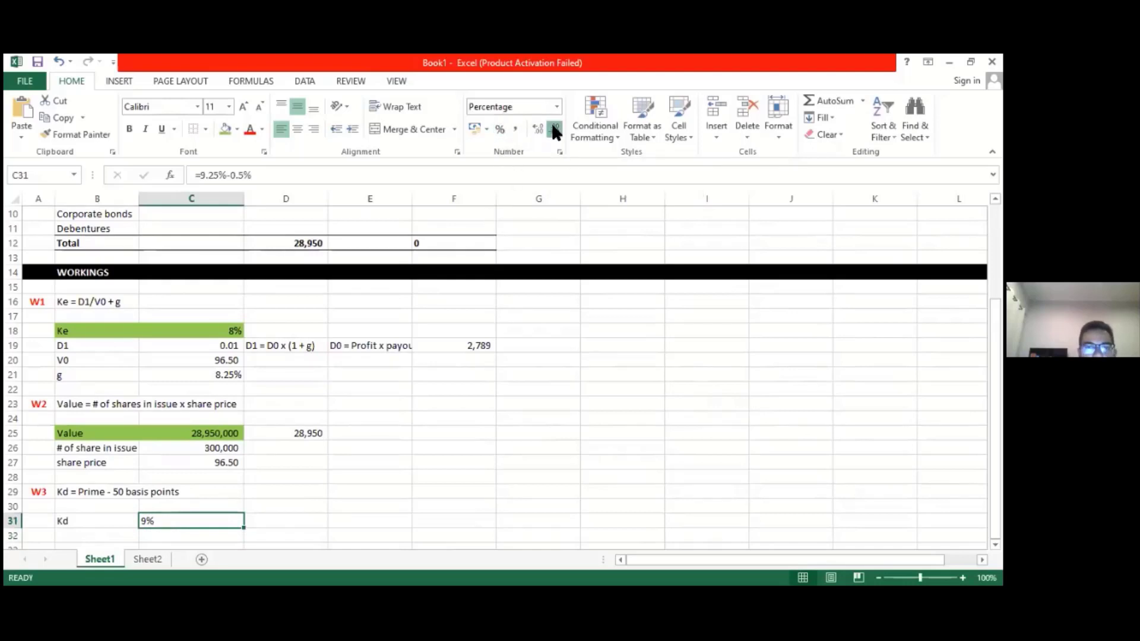
click(538, 130)
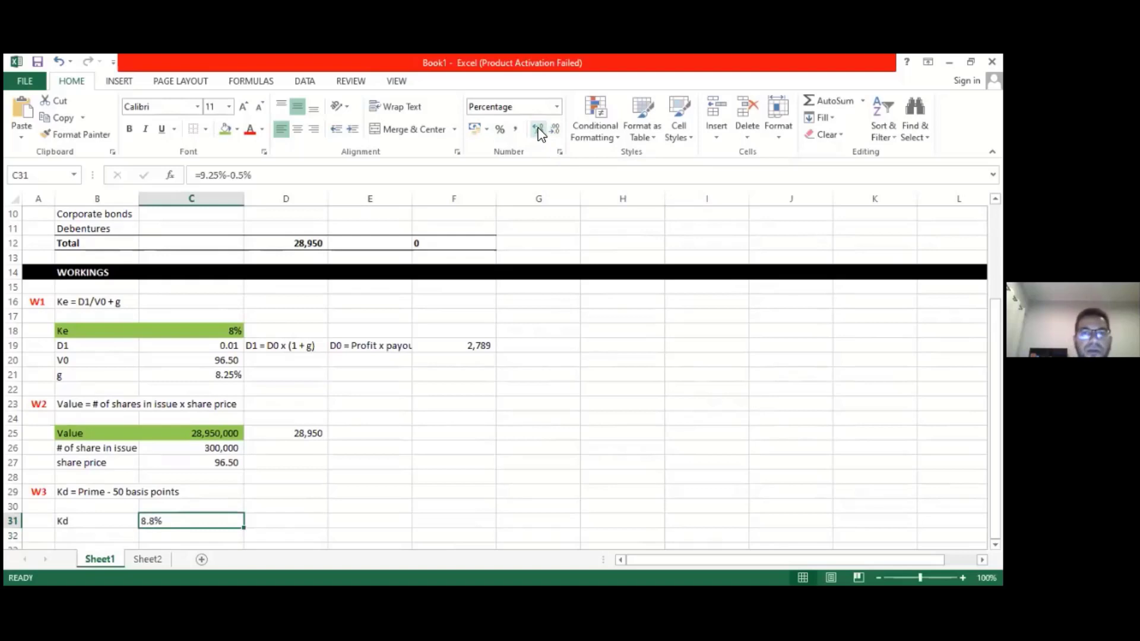
click(537, 129)
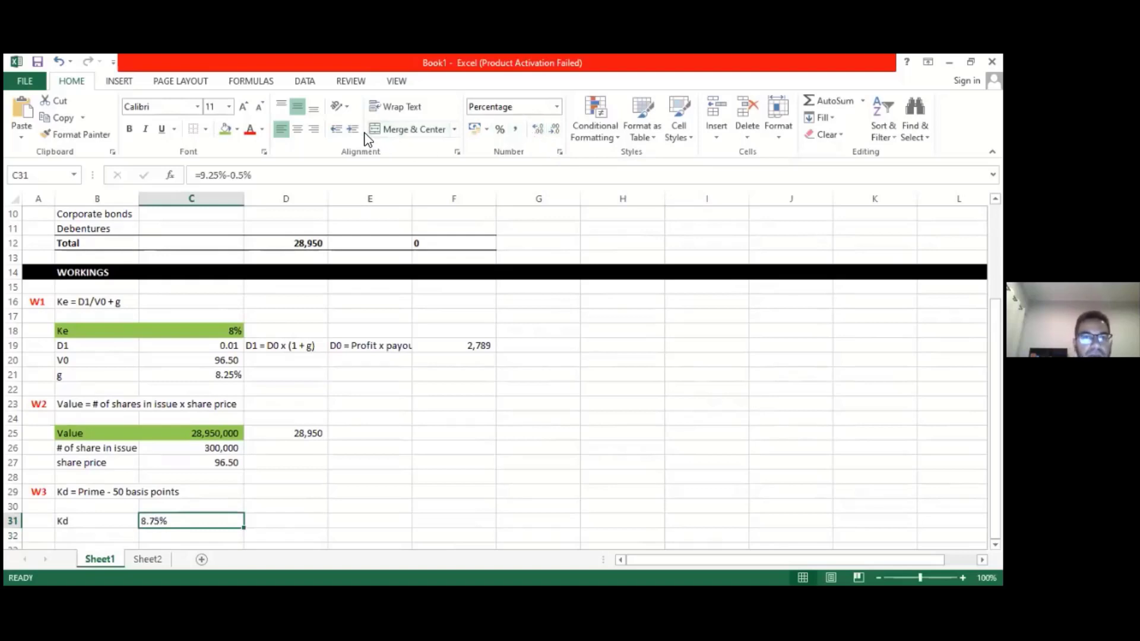
Right-align the Kd rate in C31 and enter the label "Kd after tax" in B32.
click(314, 128)
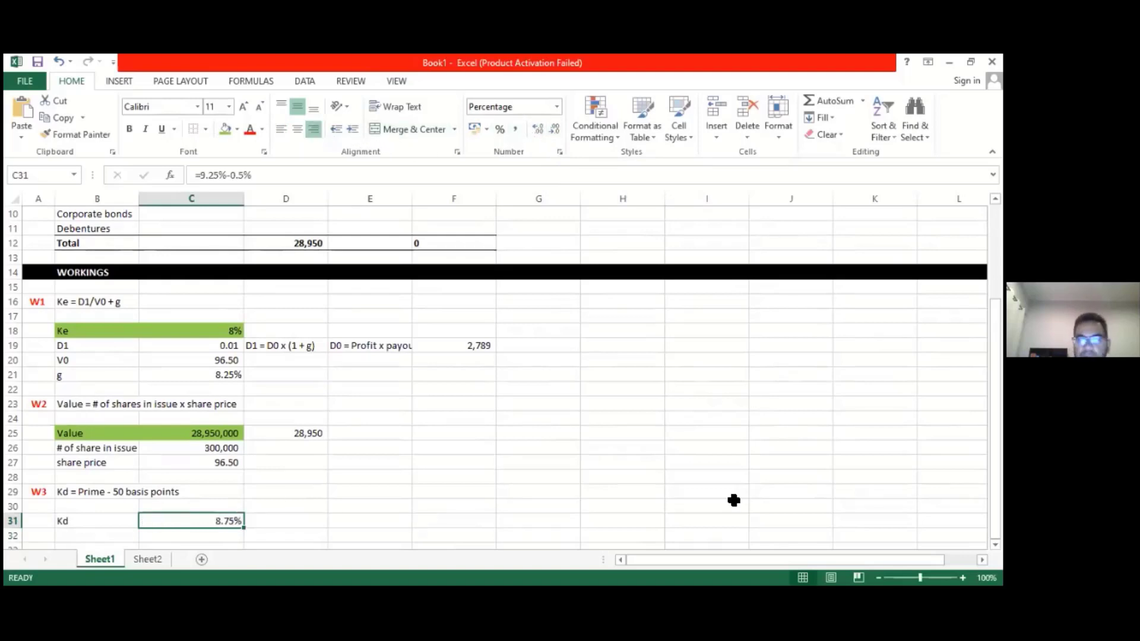
scroll(734, 500, down, 1)
scroll(496, 378, down, 2)
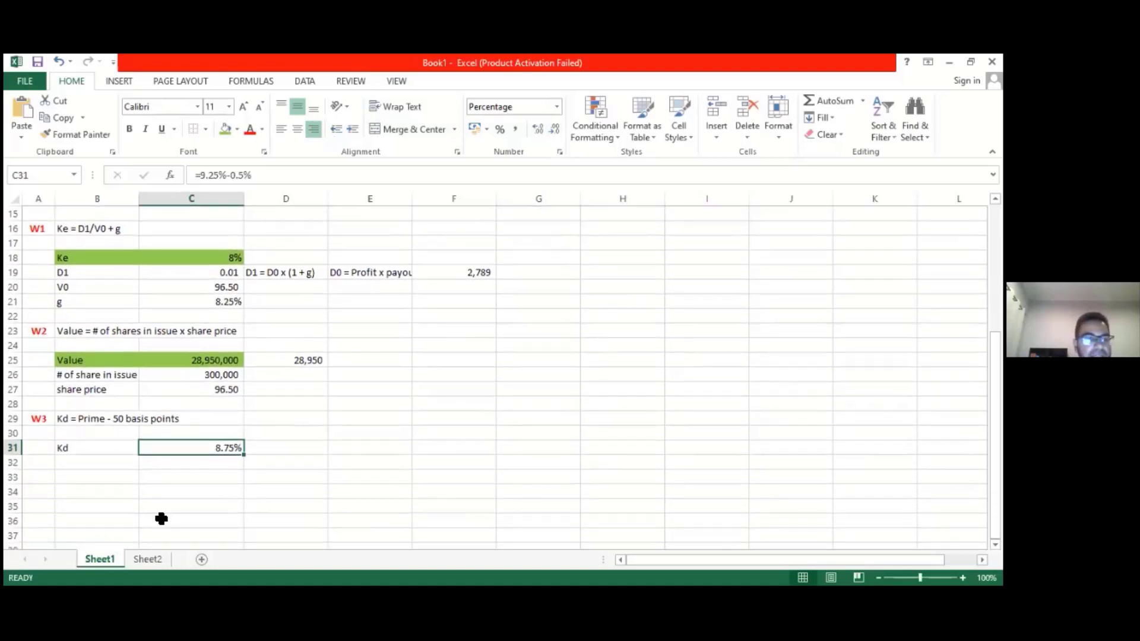
click(72, 467)
text(Kd )
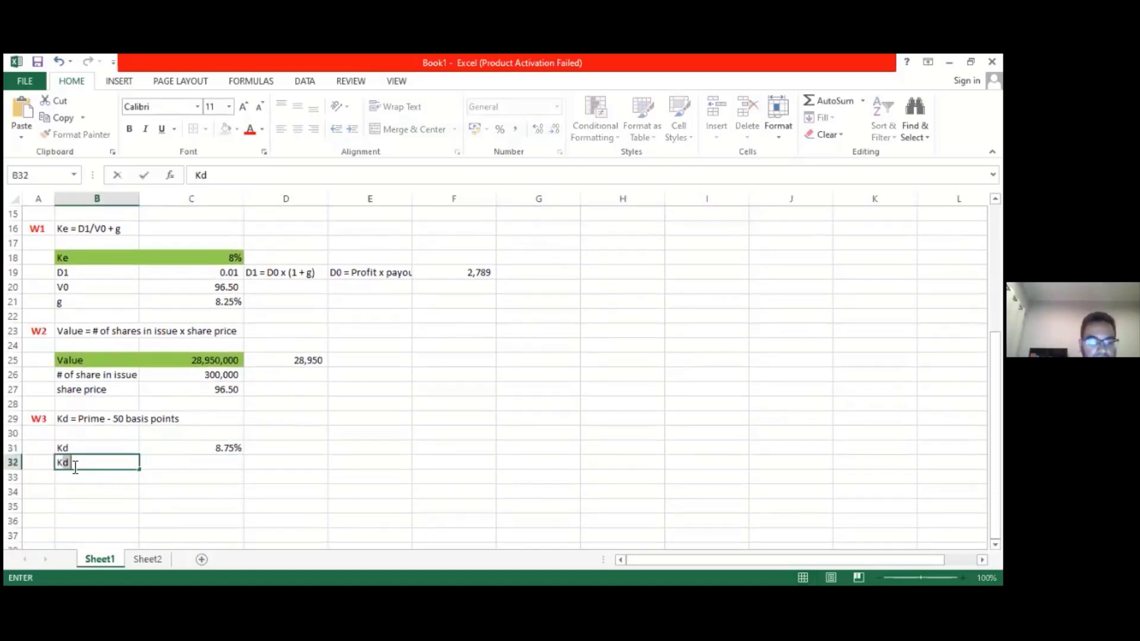
text(after tax)
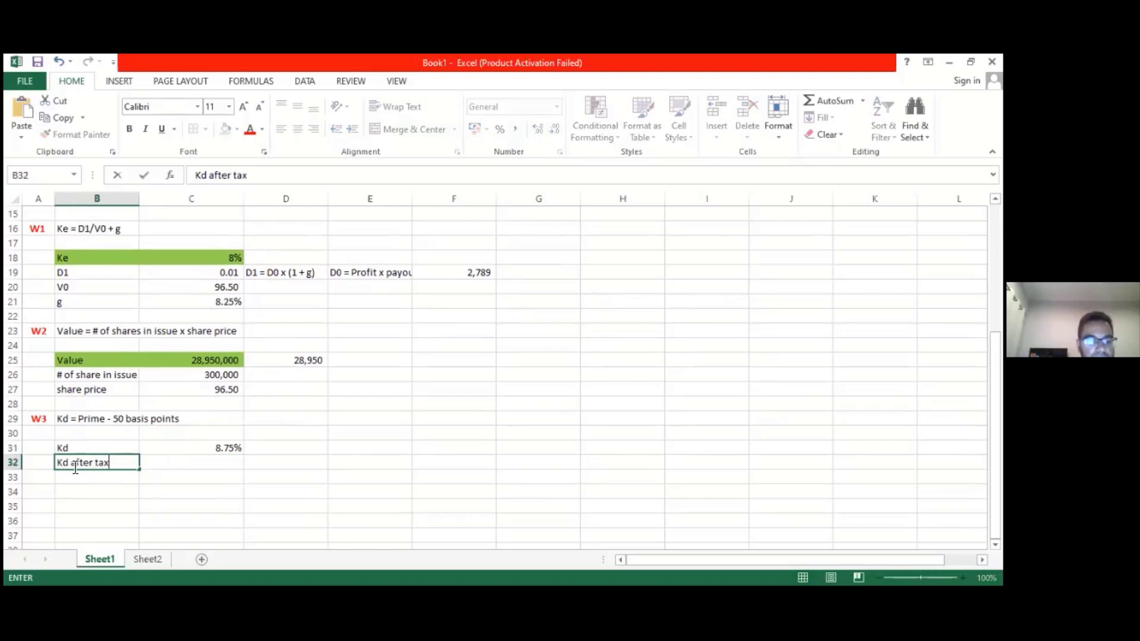
key(Tab)
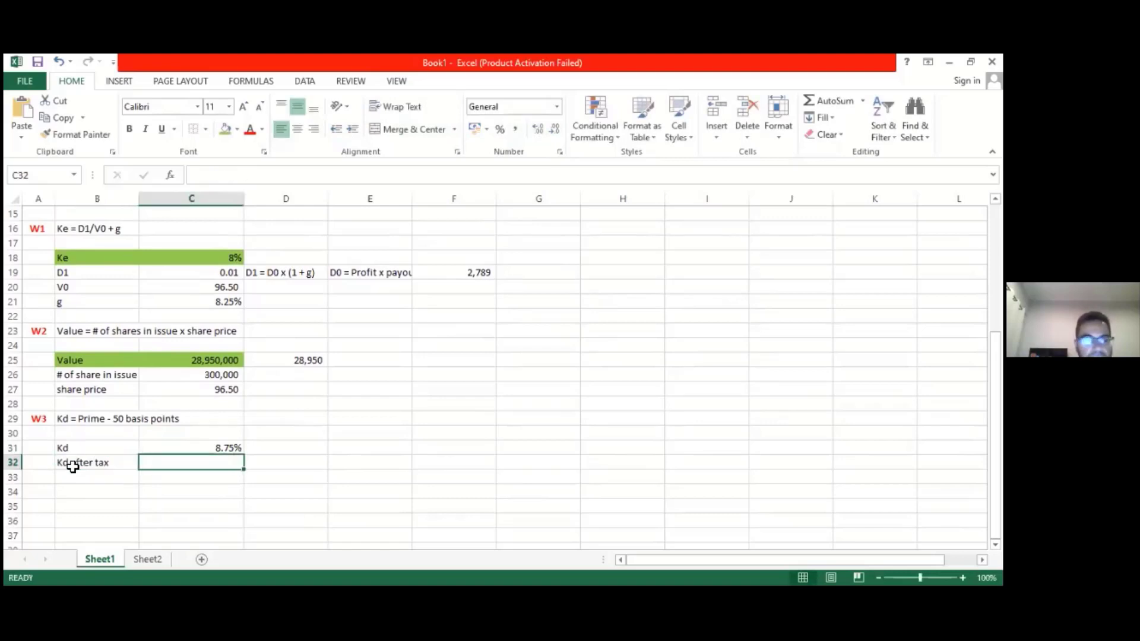
Calculate the after-tax cost of debt in C32 with the formula =C31*(1-0.28).
text(=)
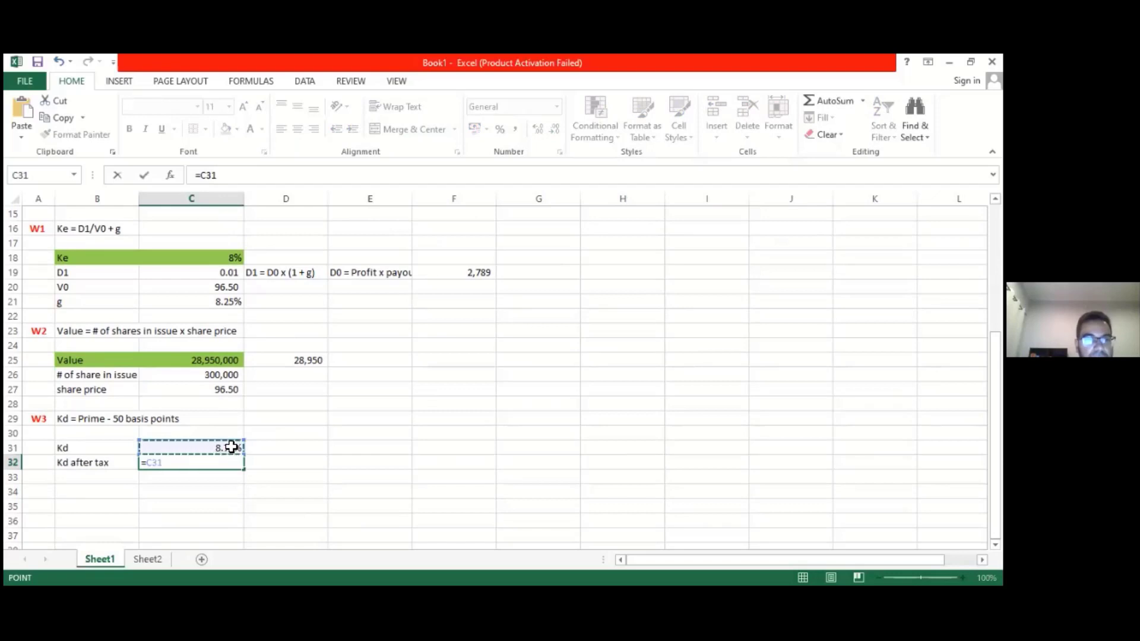
text(*(1-02)
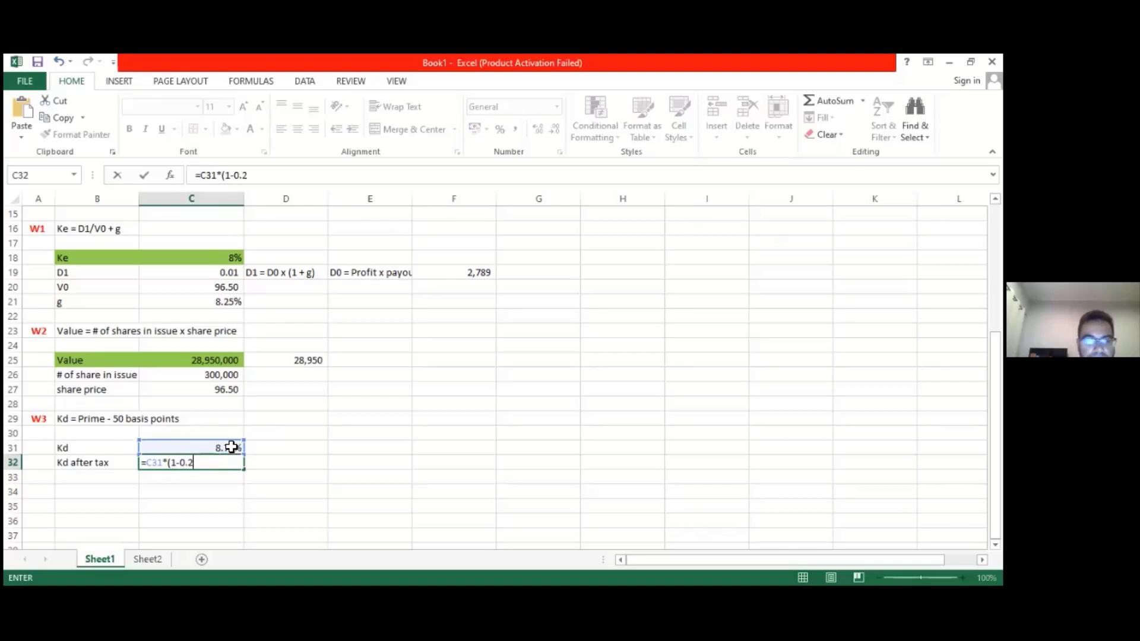
text(8)
key(Return)
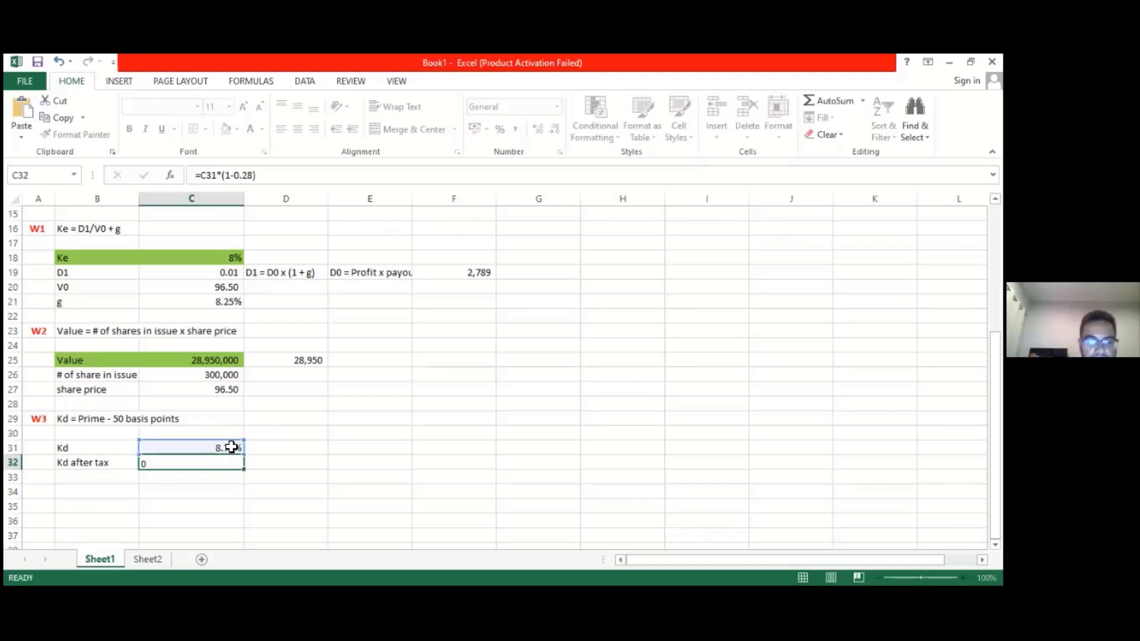
Format C32 as a right-aligned percentage with two decimal places.
click(224, 458)
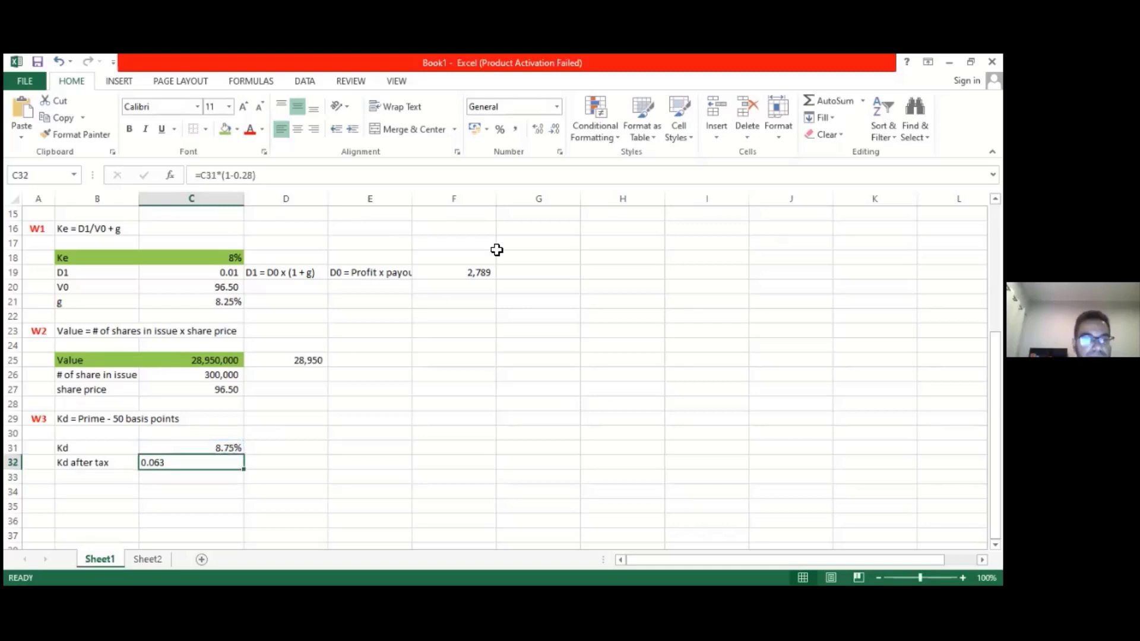
click(500, 129)
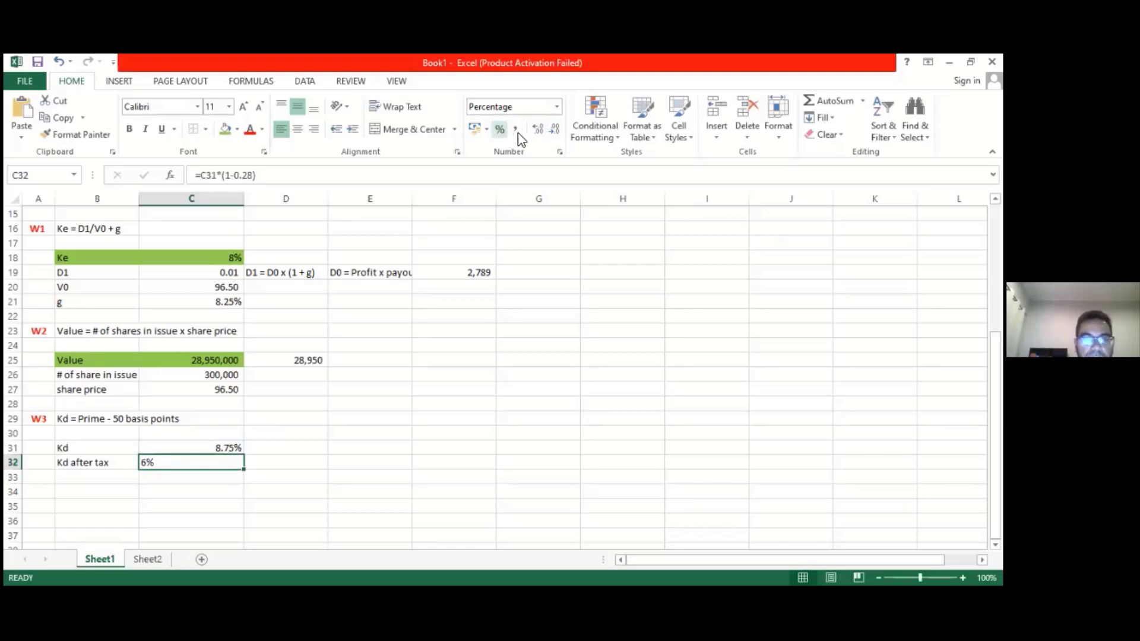
click(313, 128)
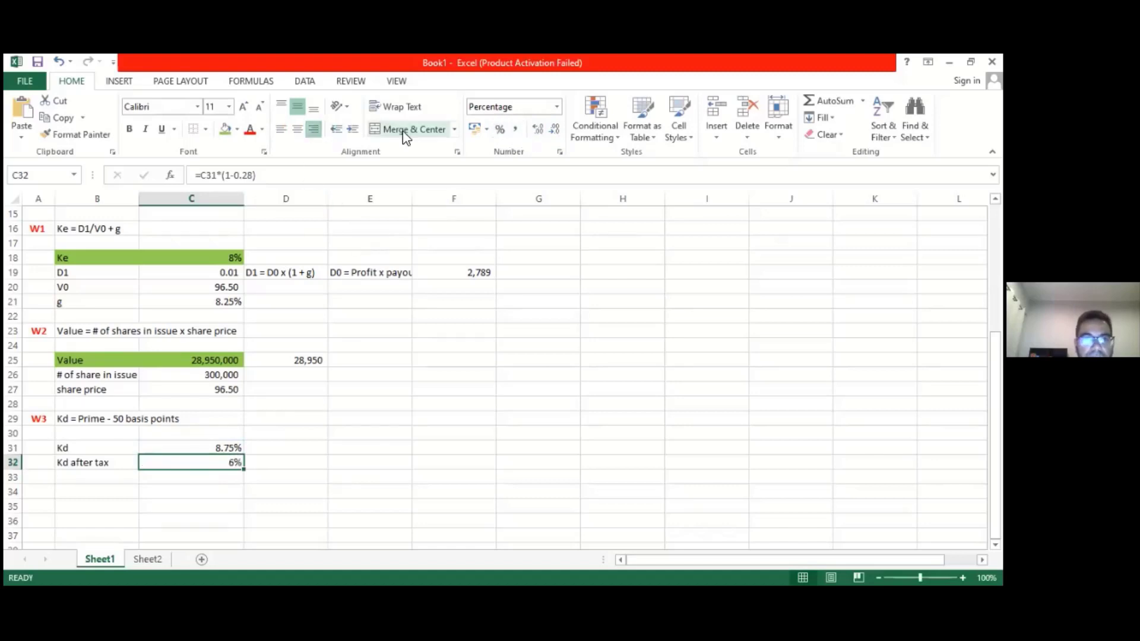
click(539, 128)
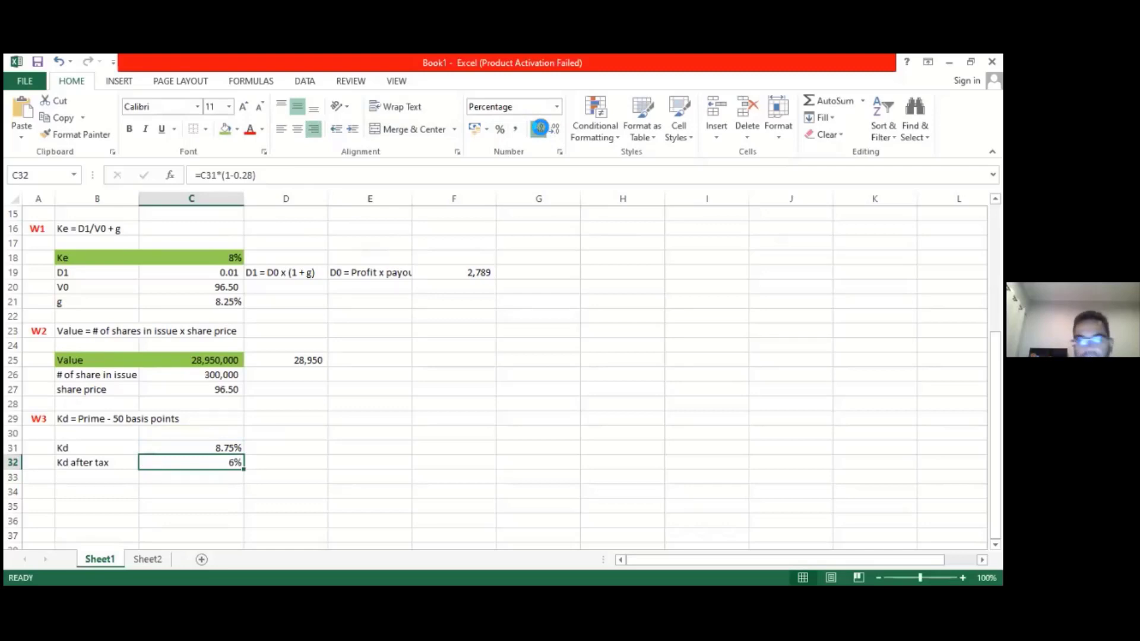
Link the Longterm loans market rate in C9 to the Kd after tax value in C32.
scroll(275, 325, up, 4)
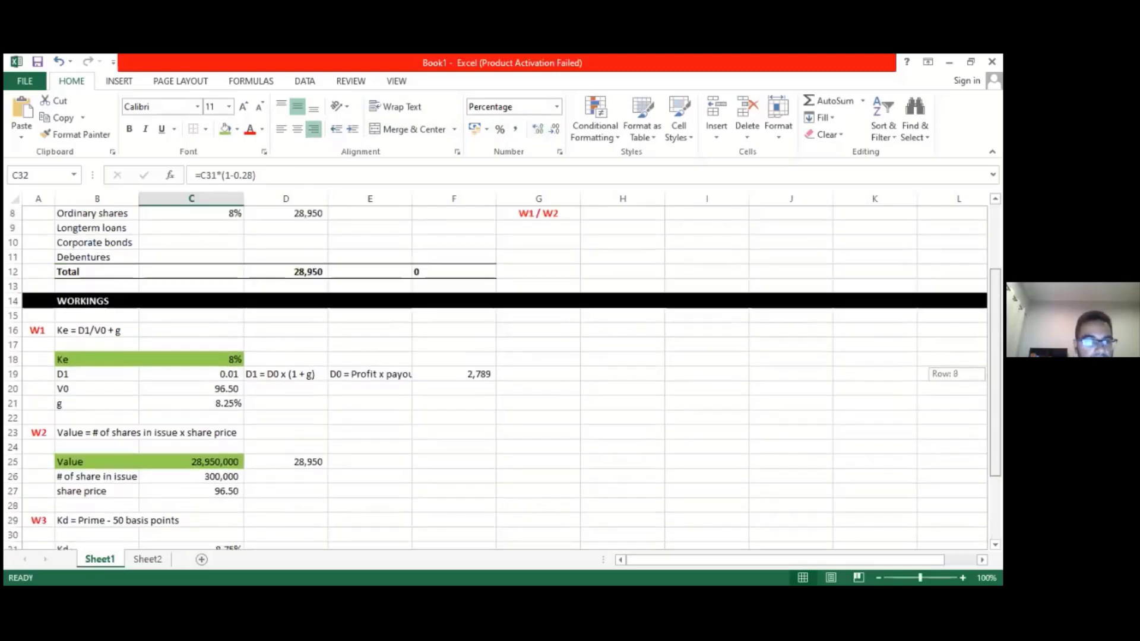
click(224, 287)
text(=)
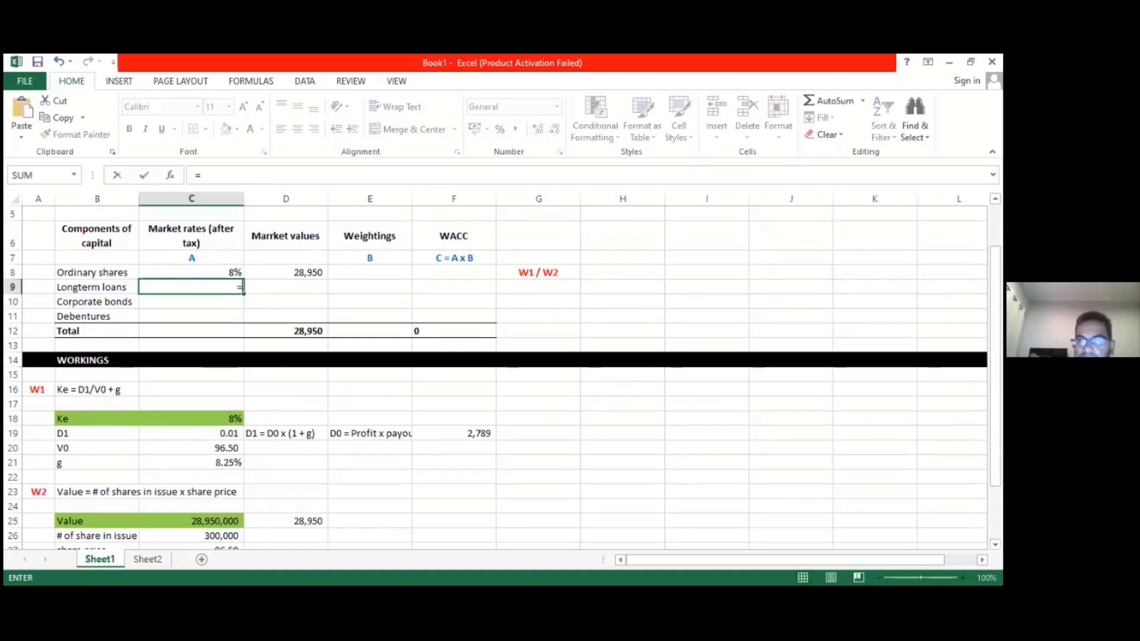
scroll(498, 380, down, 2)
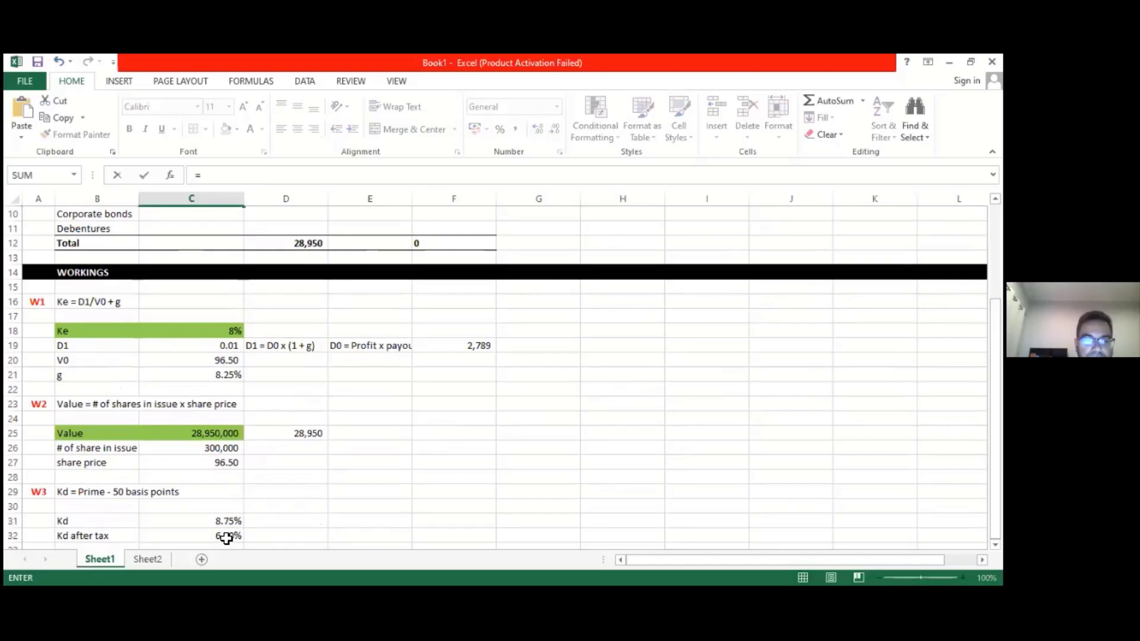
key(Return)
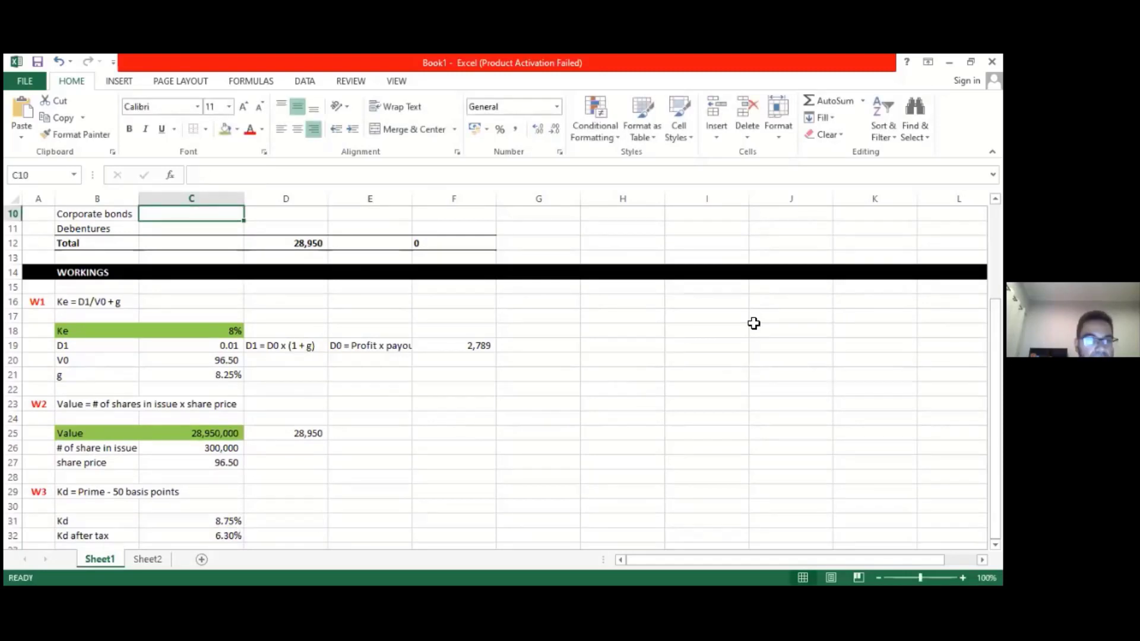
Show the market rates in C8:C11 with two decimal places.
scroll(754, 323, up, 3)
drag(233, 331, 236, 374)
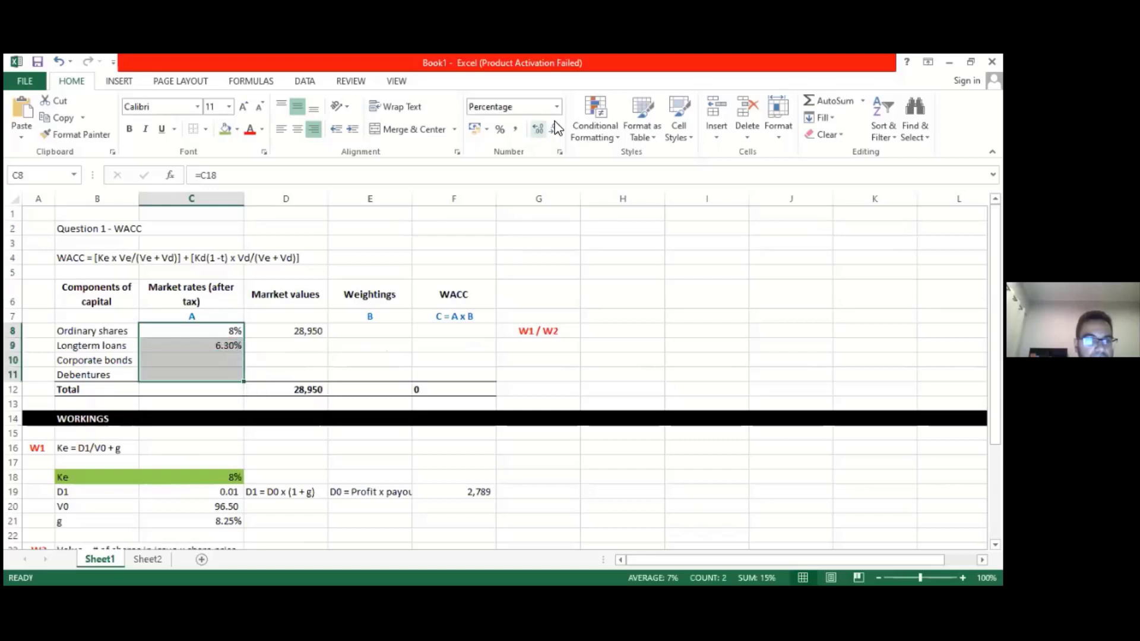
click(538, 129)
click(538, 130)
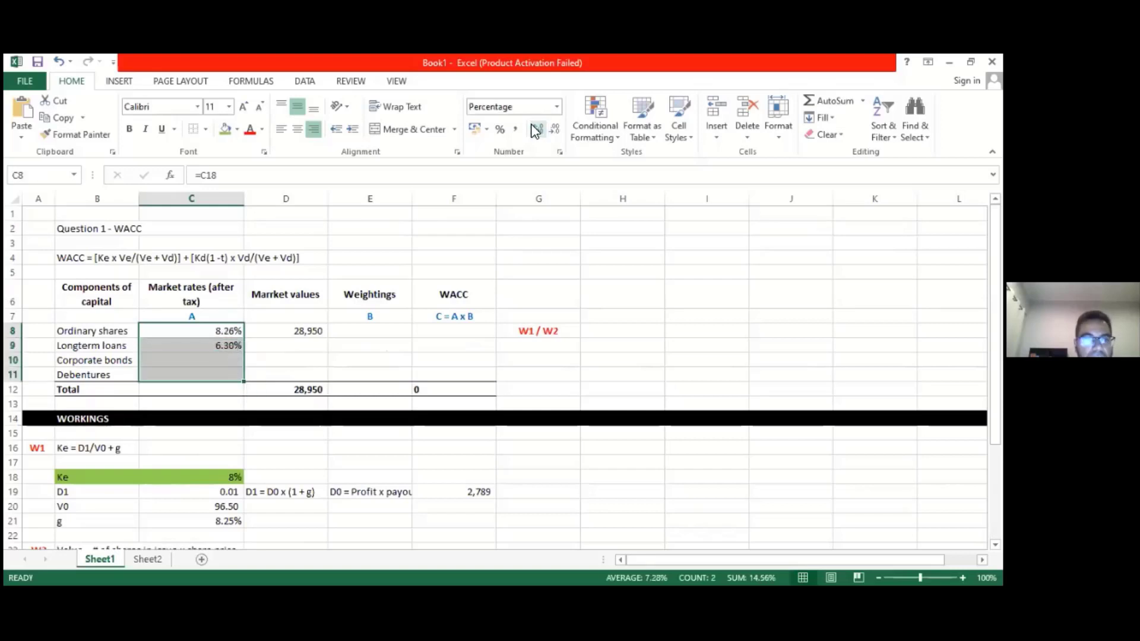
click(590, 393)
Enter the working reference "W3" in G9 and copy the formatting of G8 to G9:G11.
click(522, 348)
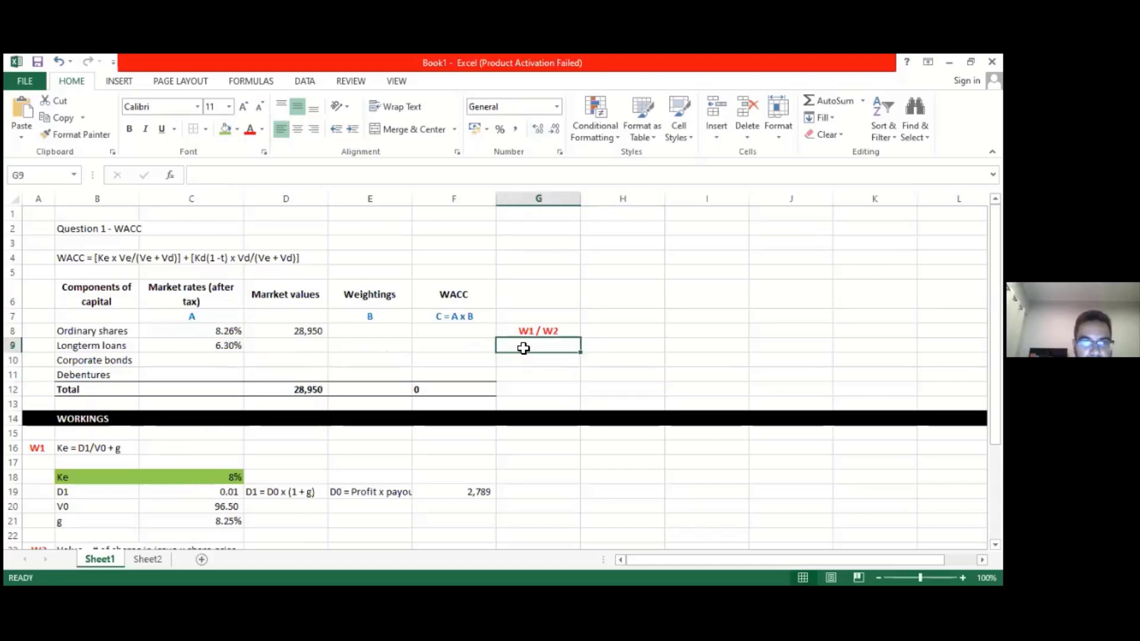
text(W3)
key(Return)
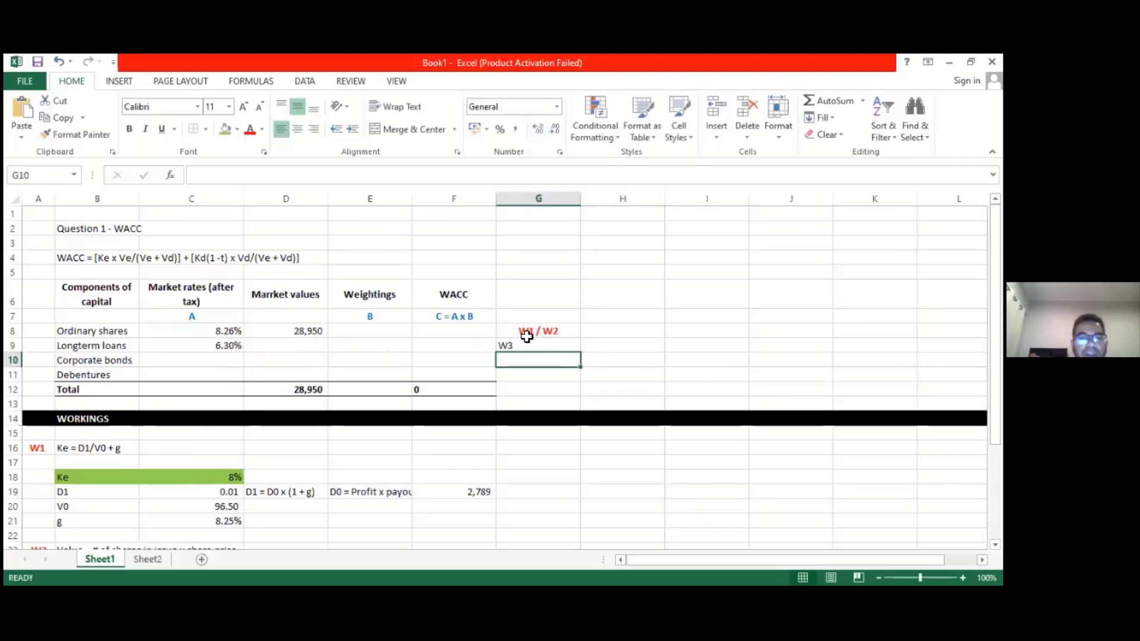
key(Up)
key(Up)
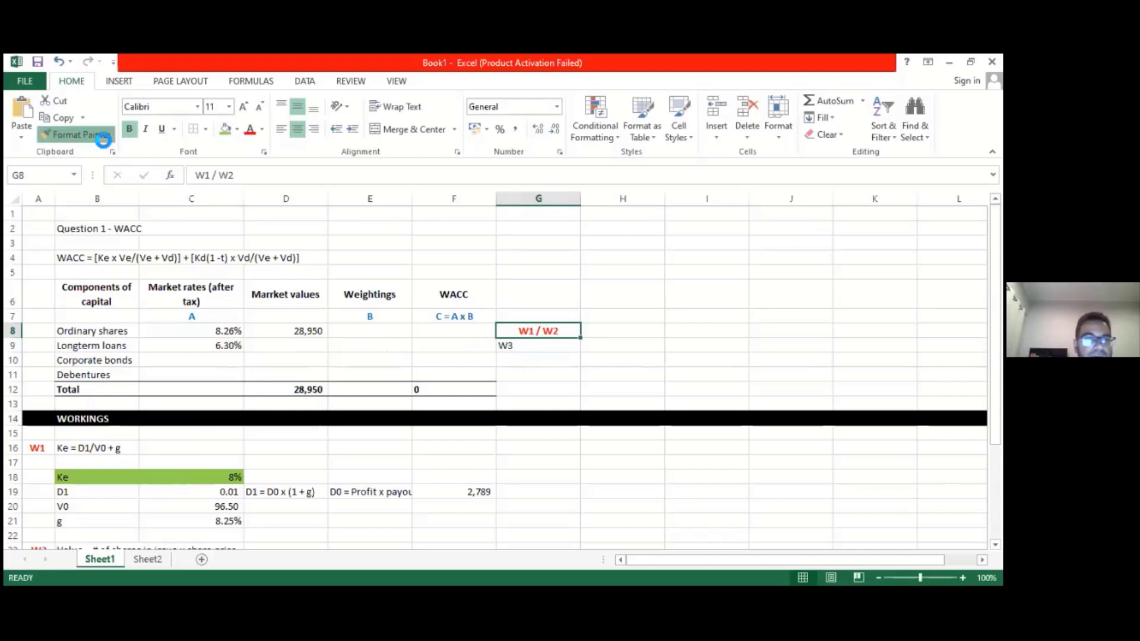
click(76, 134)
drag(527, 349, 528, 374)
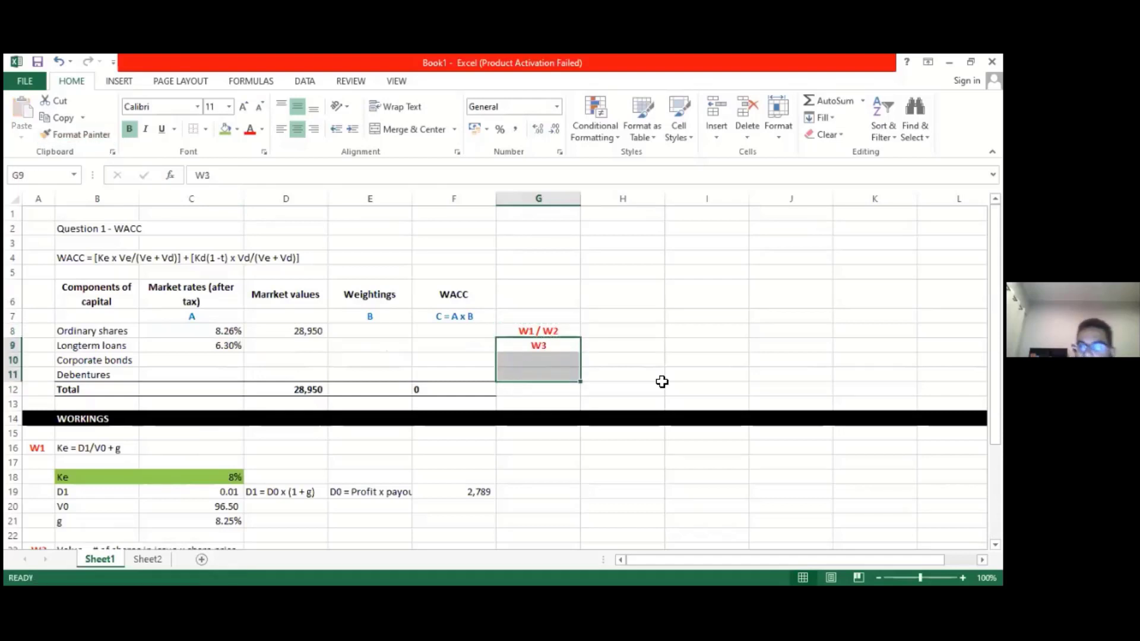
Fill the Kd after tax row, B32:C32, with the green highlight colour.
scroll(659, 382, down, 3)
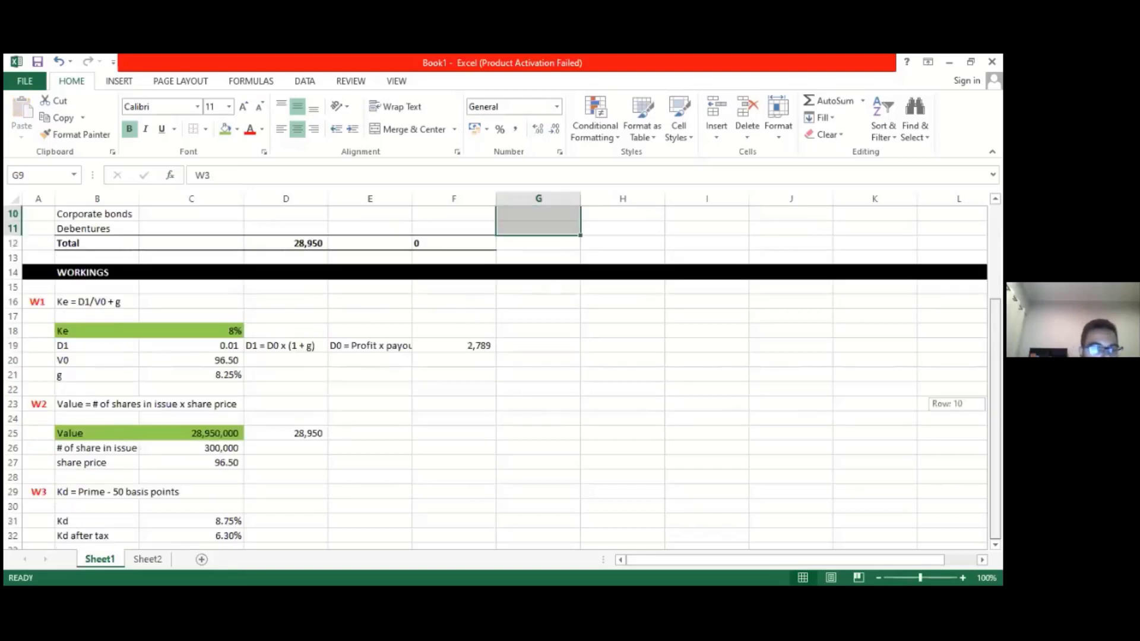
drag(73, 536, 173, 535)
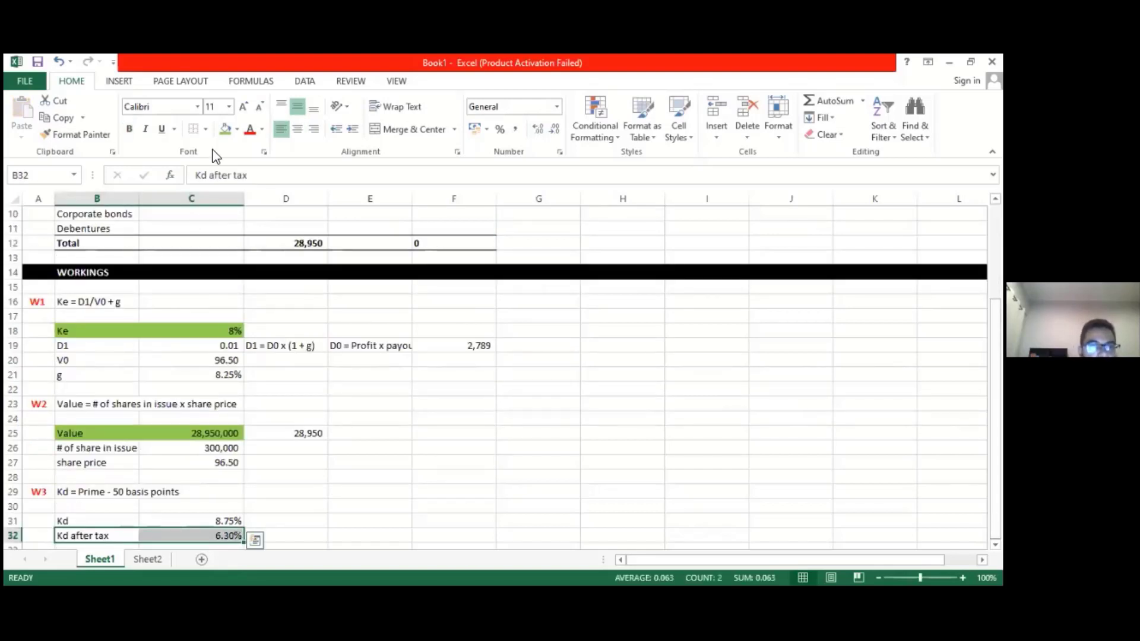
click(225, 129)
Start a new working in row 34 with "W4" in A34 and "Kd = Prime + 150 basis points" in B34.
scroll(502, 378, down, 1)
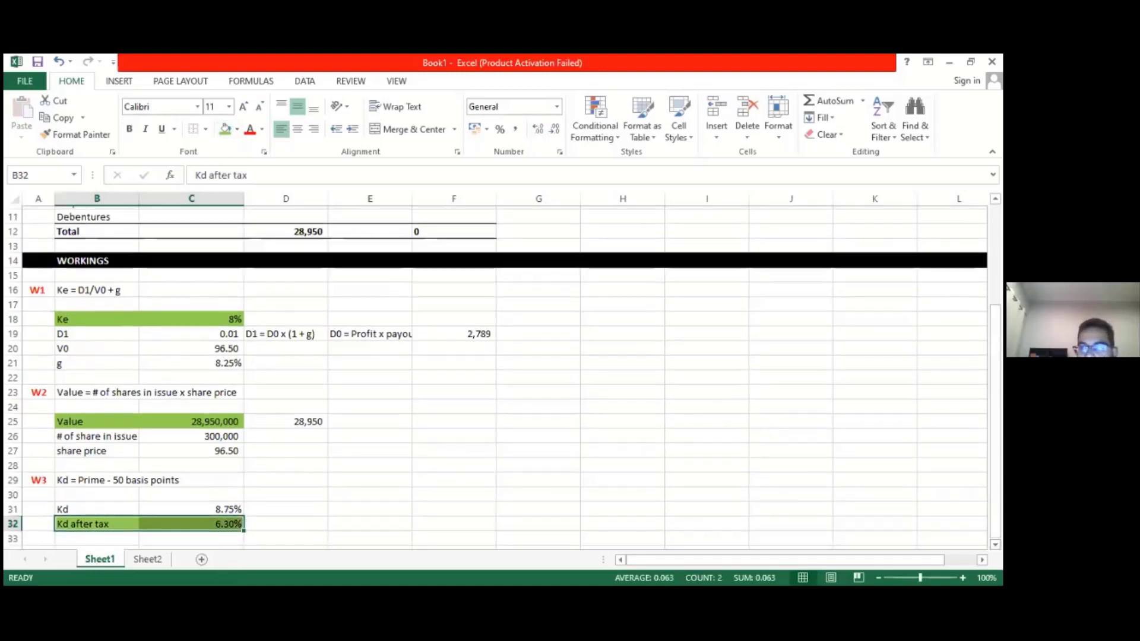
scroll(35, 416, down, 3)
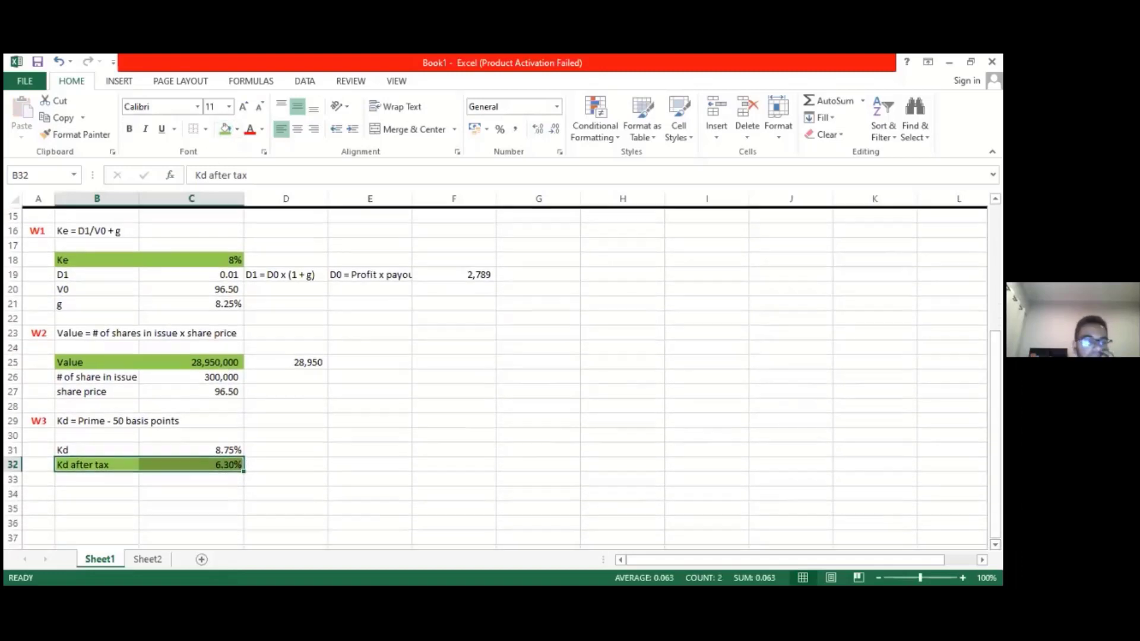
click(41, 392)
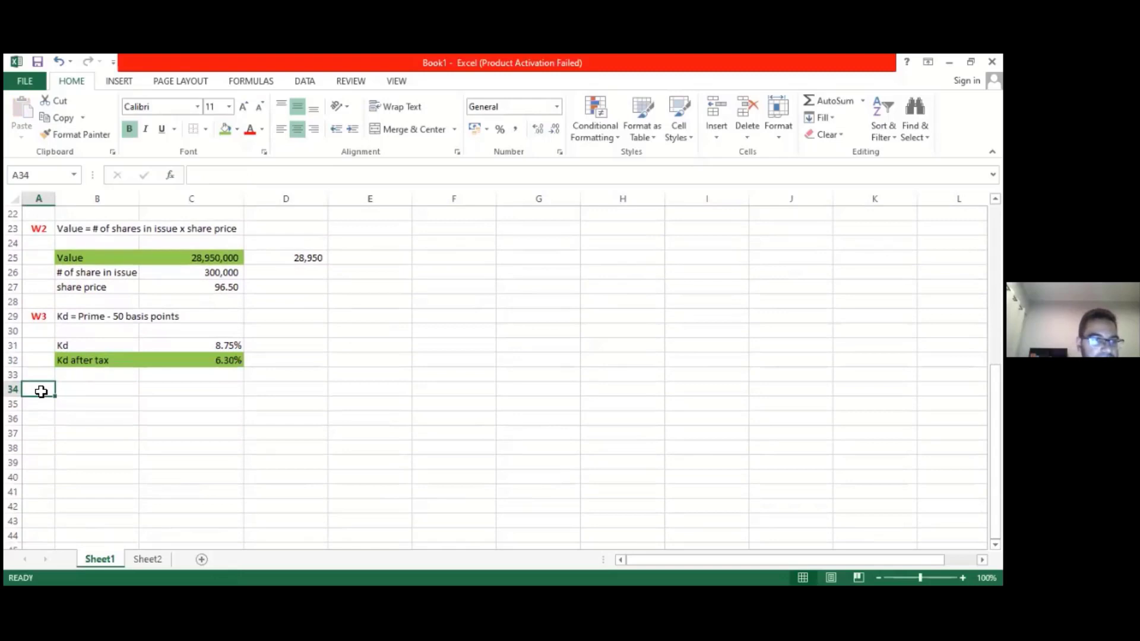
double_click(44, 392)
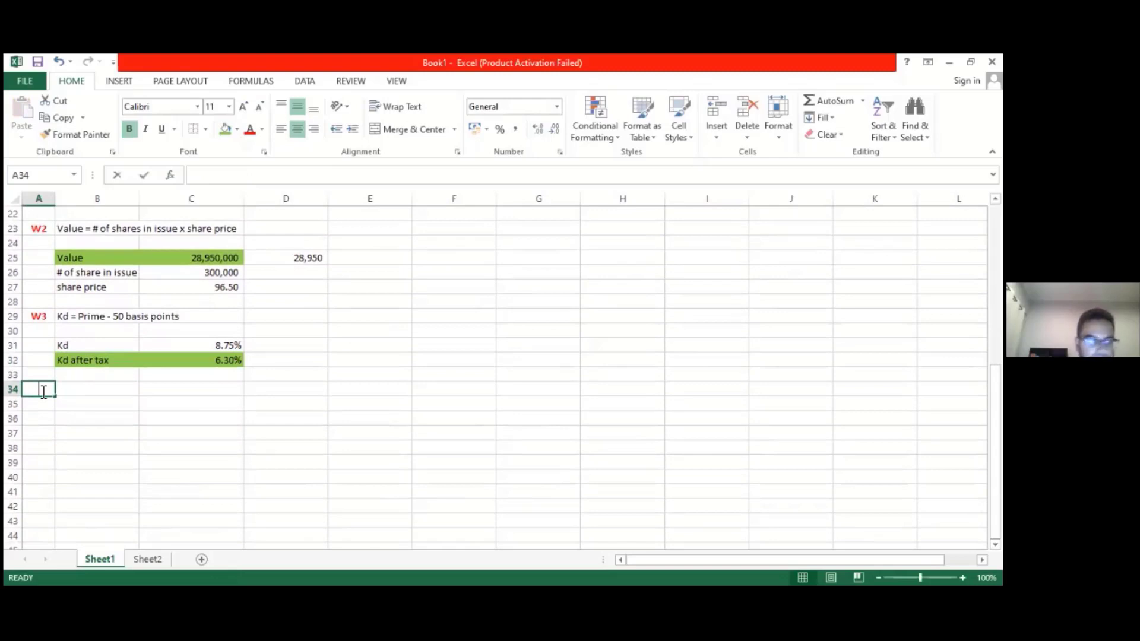
text(W4)
key(Tab)
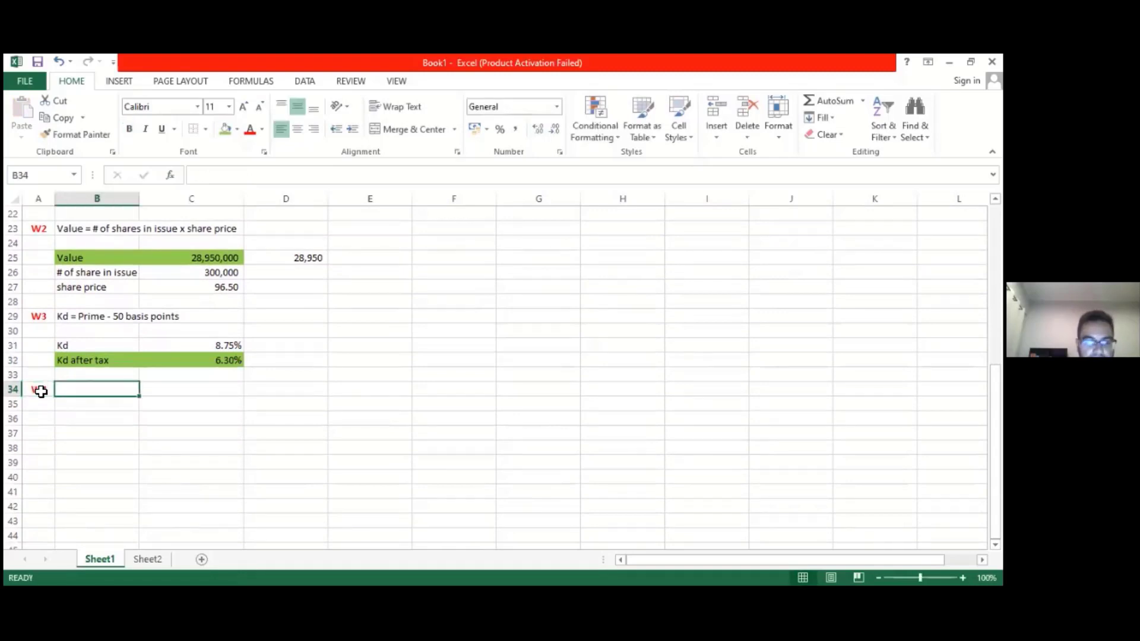
text(K)
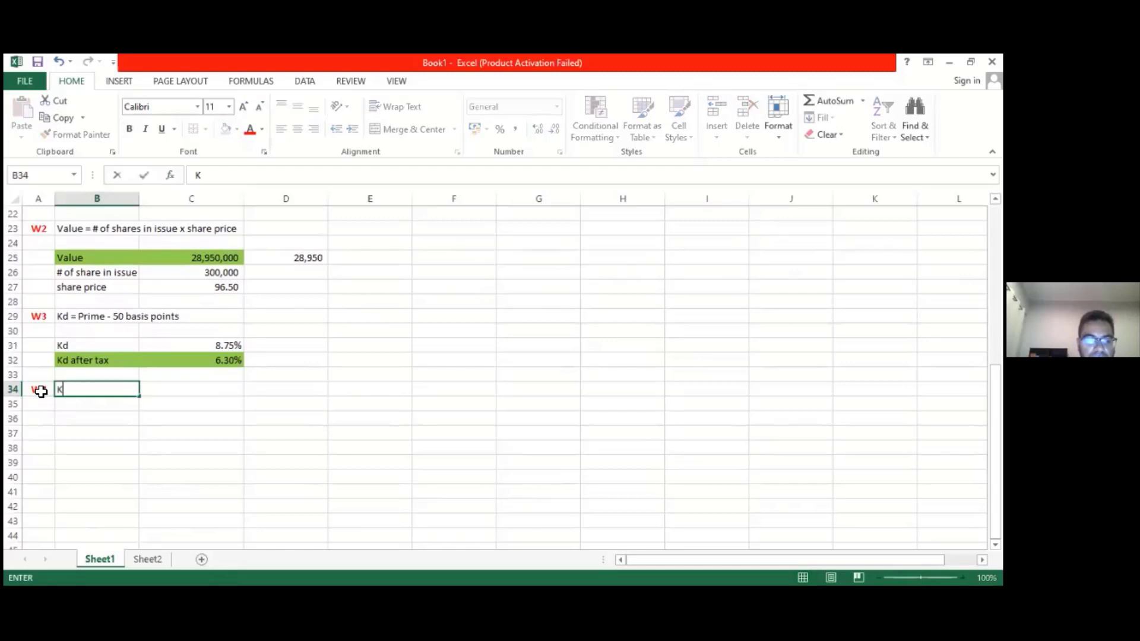
text(d = Prime )
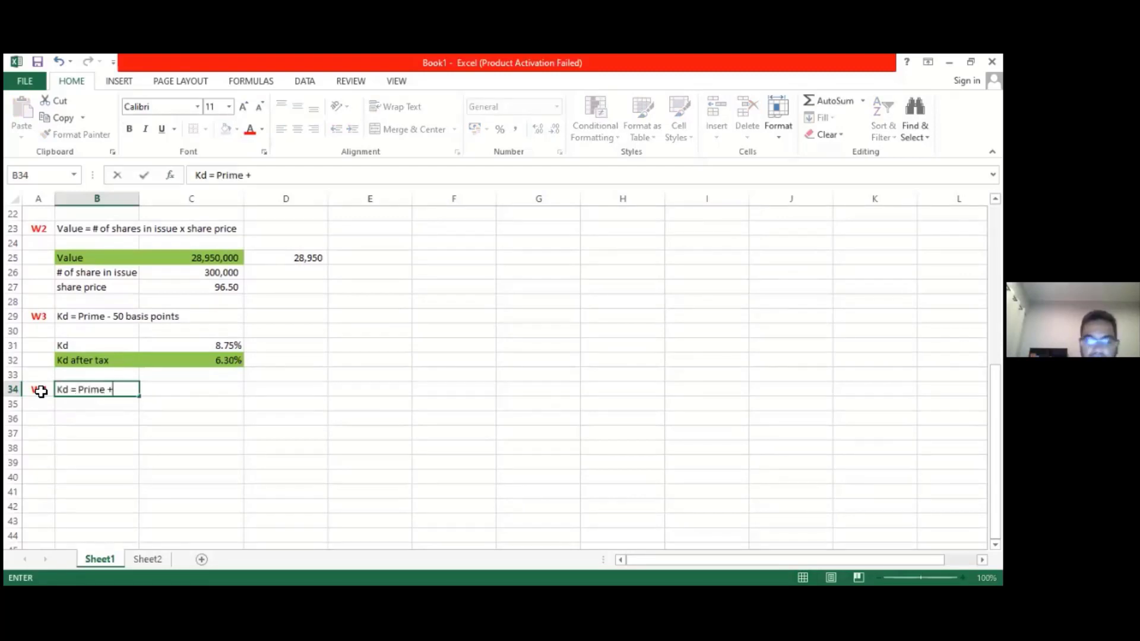
text(+ 150)
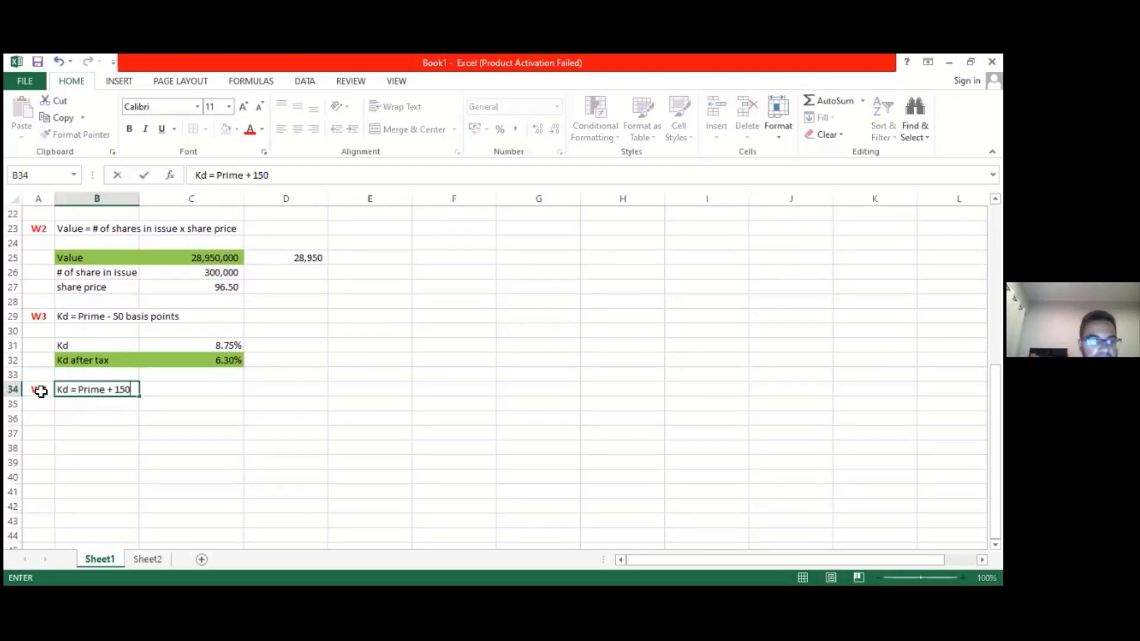
text( basis points)
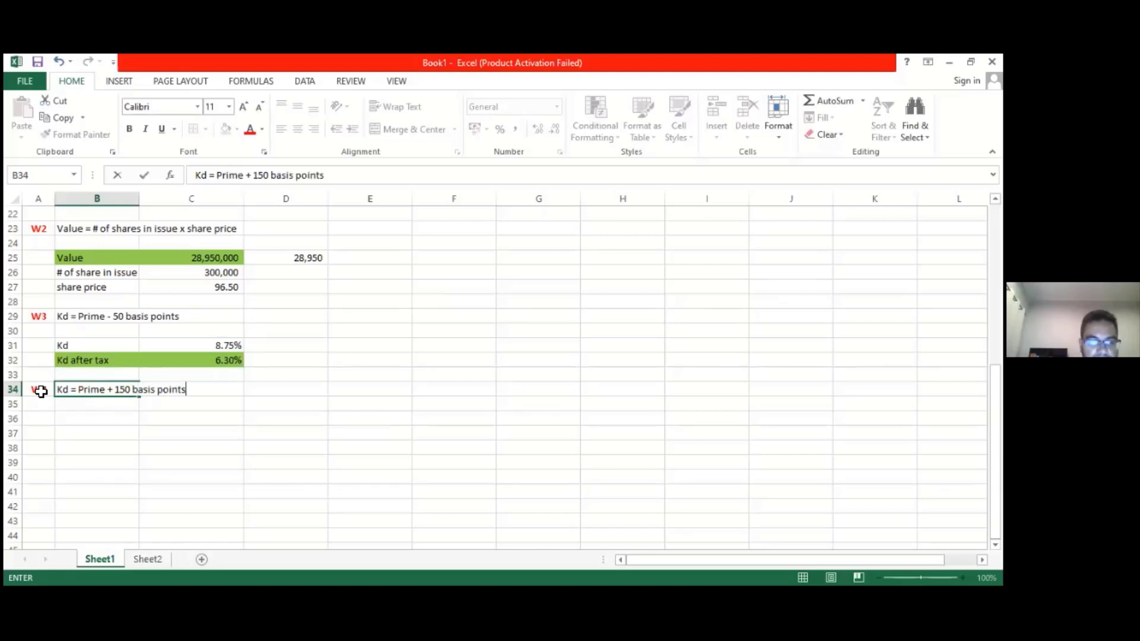
key(Return)
Enter the label "Kd" in B36 and calculate the rate in C36 with =9.25%+1.5%.
key(Return)
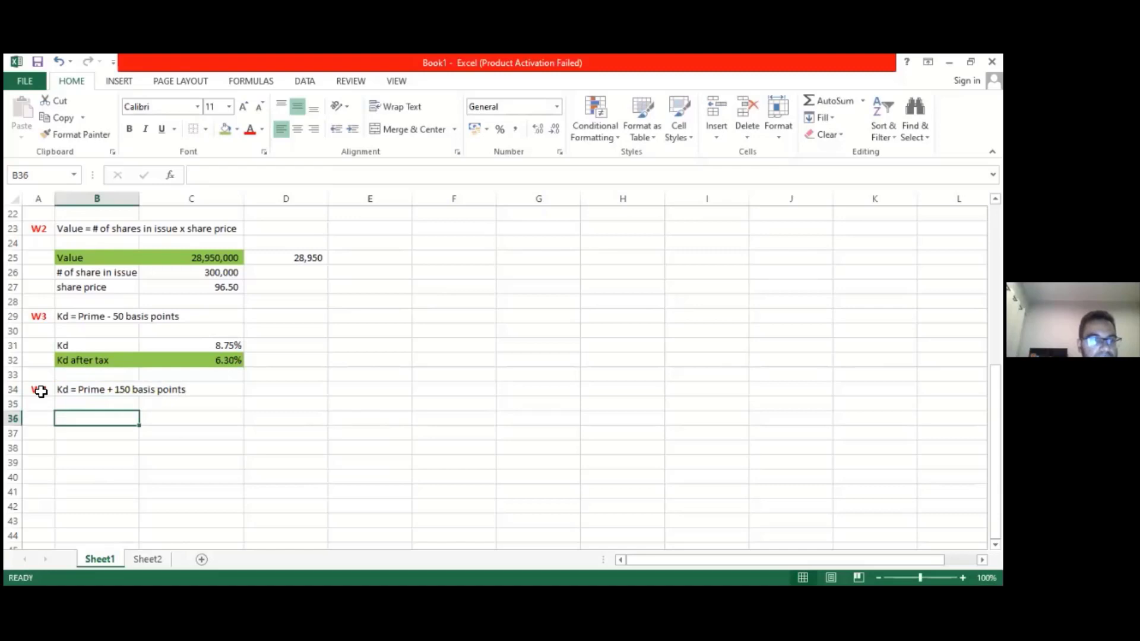
text(Kd)
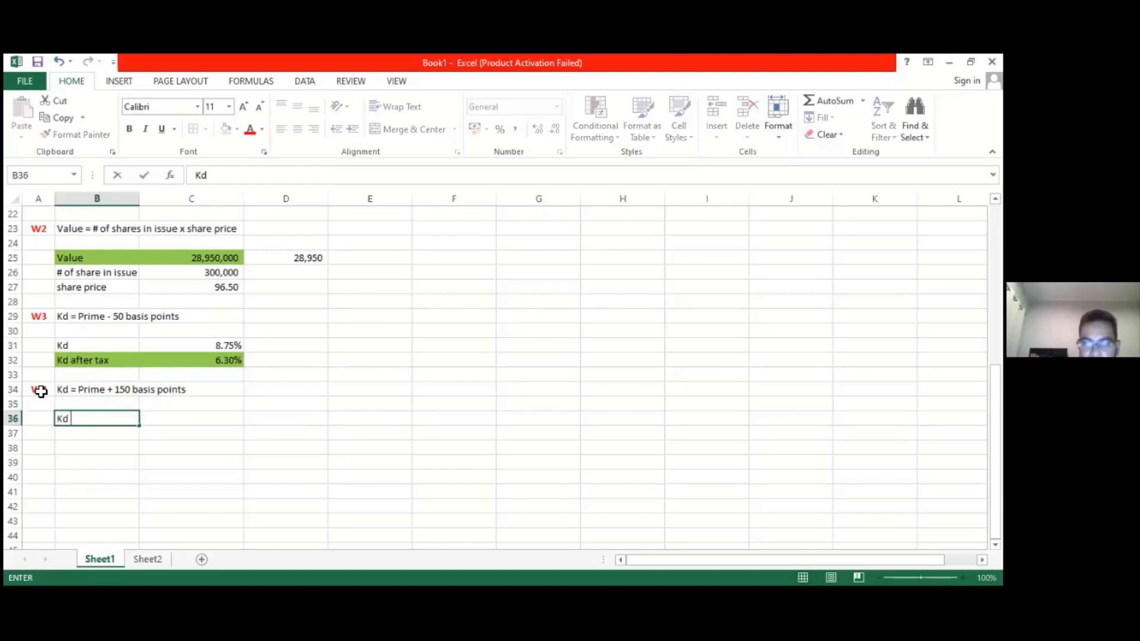
key(Tab)
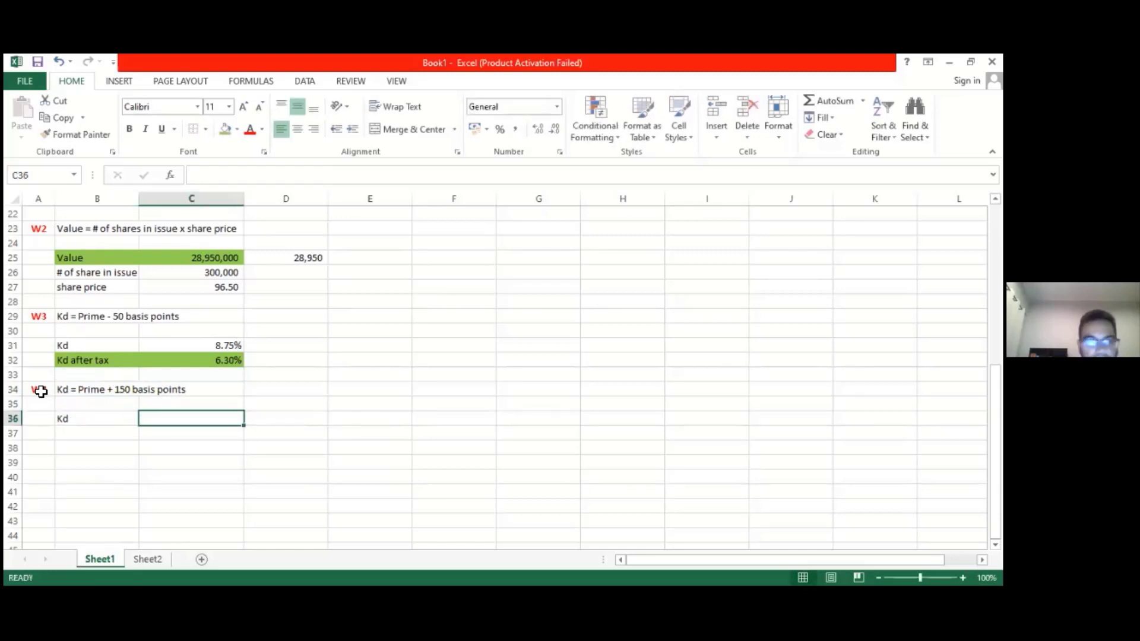
text(=9)
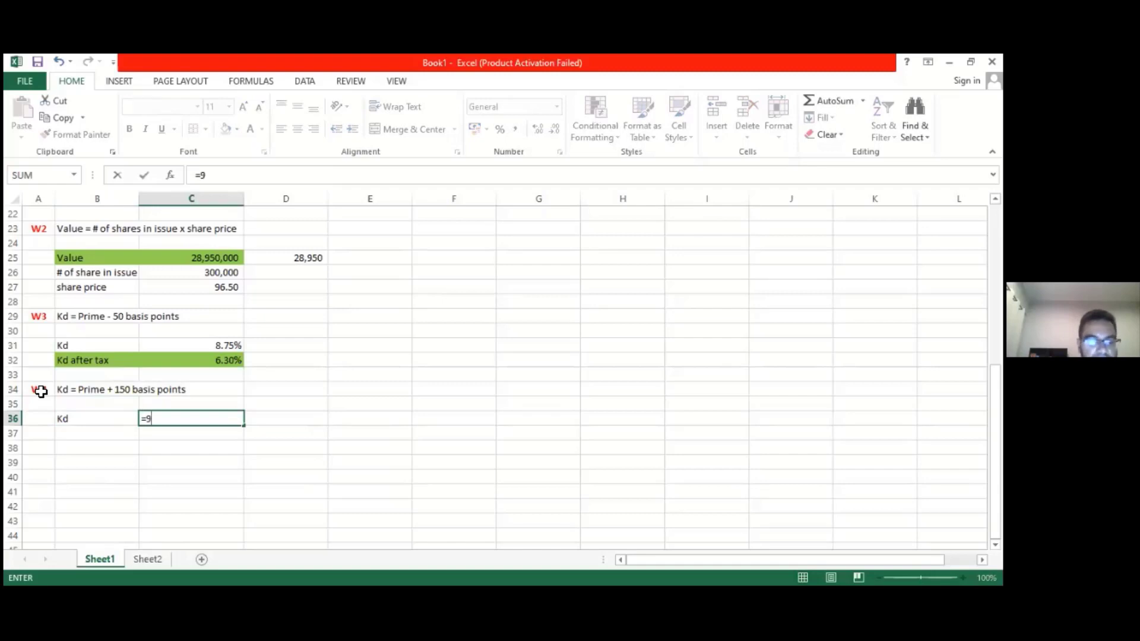
text(.25%)
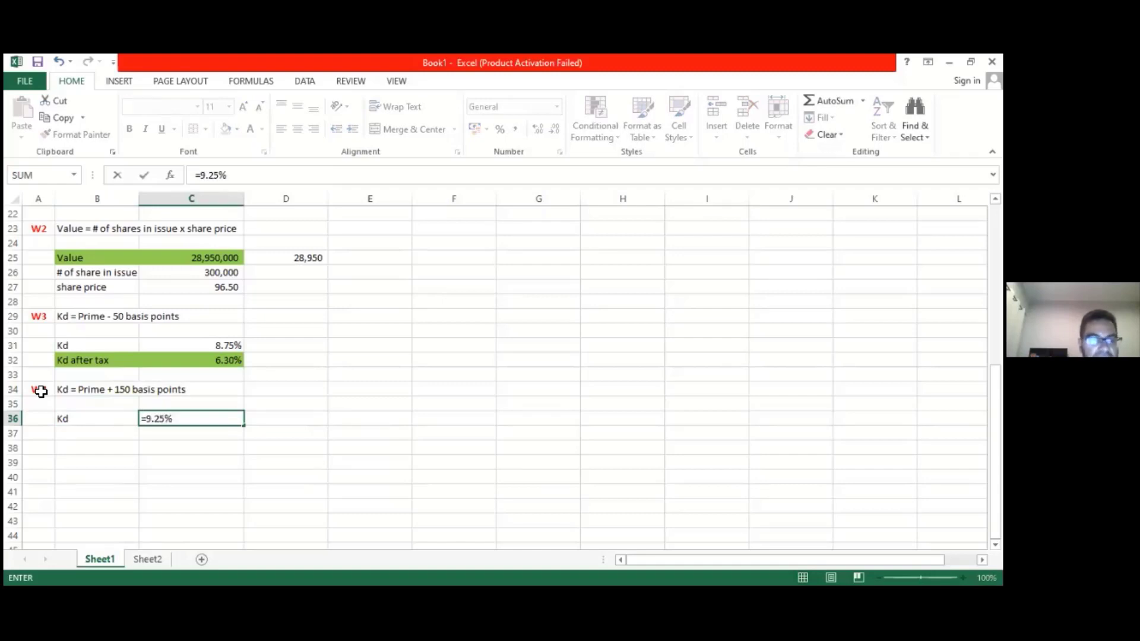
text(+1)
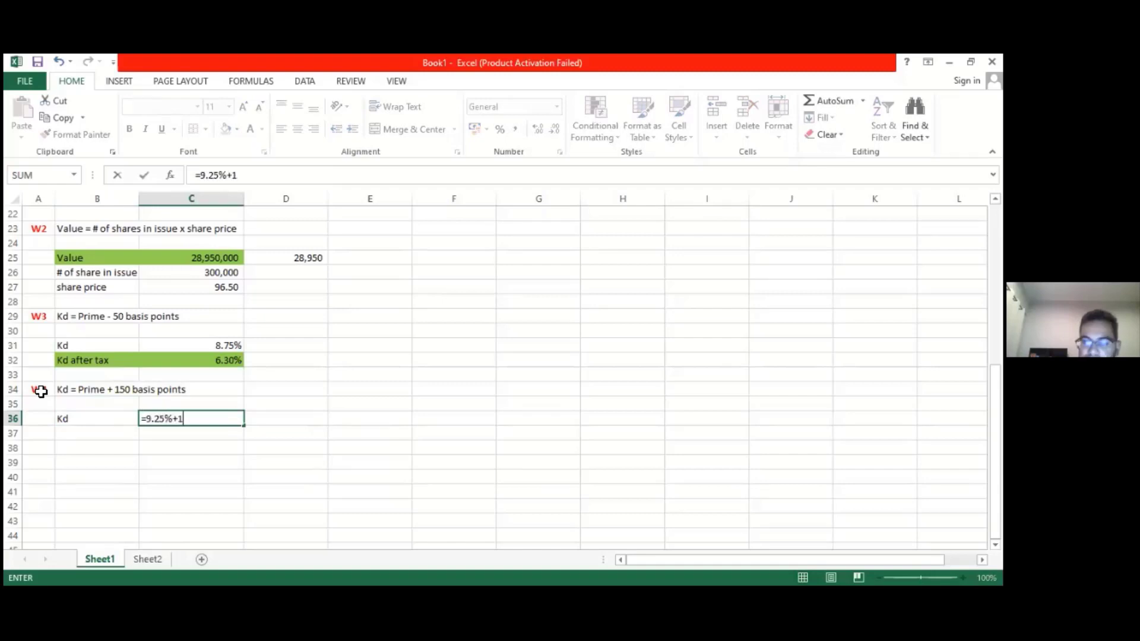
text(.5%)
key(Return)
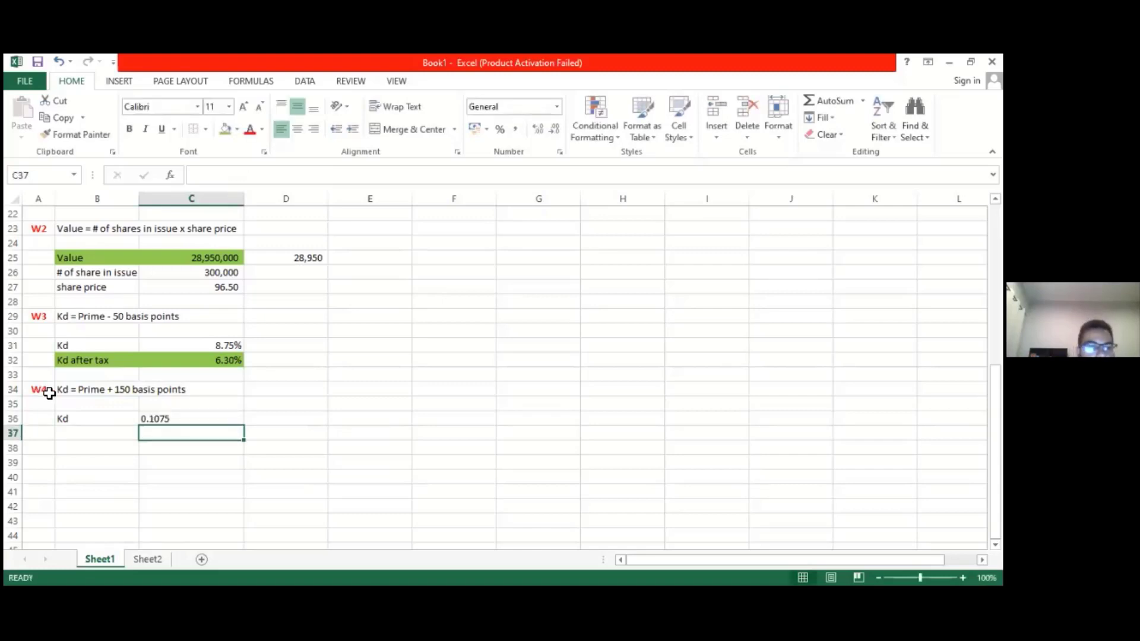
Copy the formatting of the W3 rows B31:C32 to B36:C37.
drag(127, 342, 188, 361)
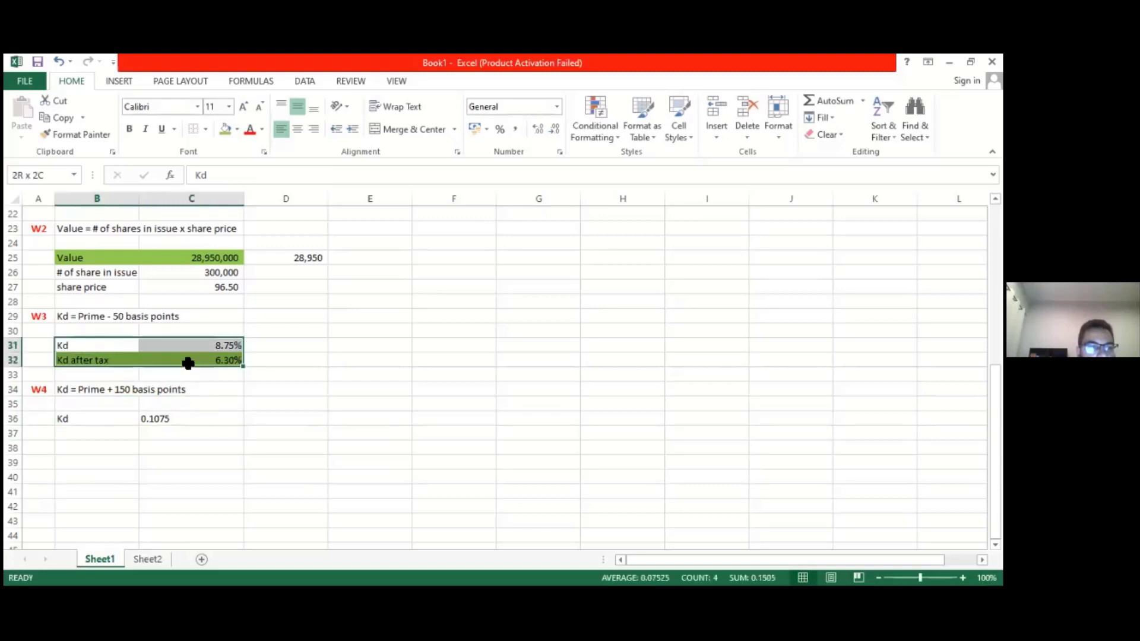
click(76, 134)
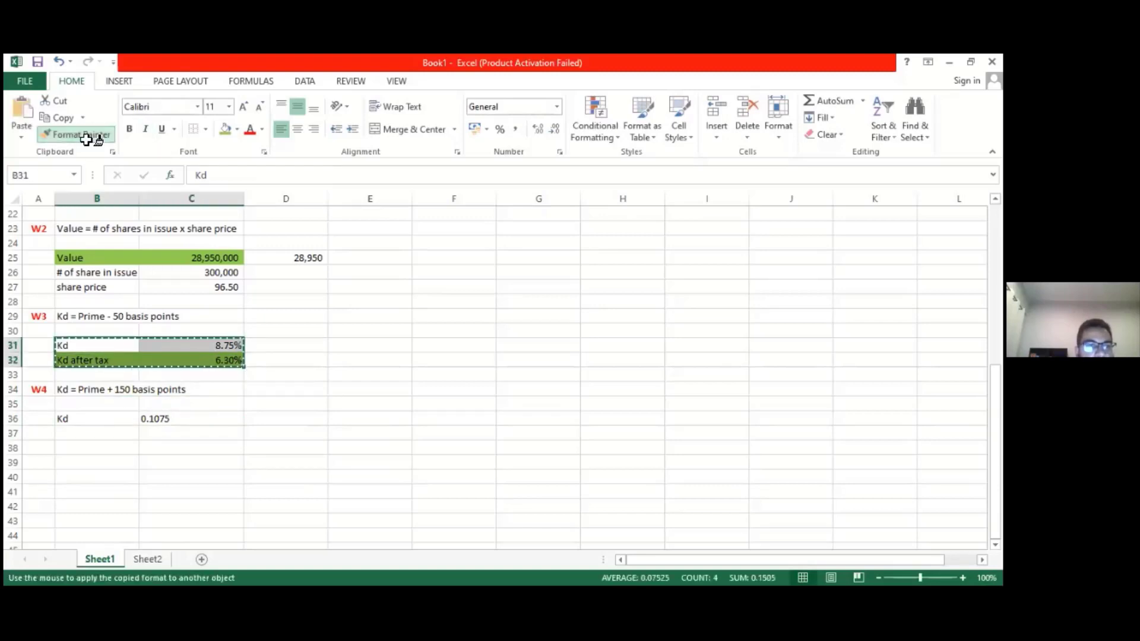
click(119, 420)
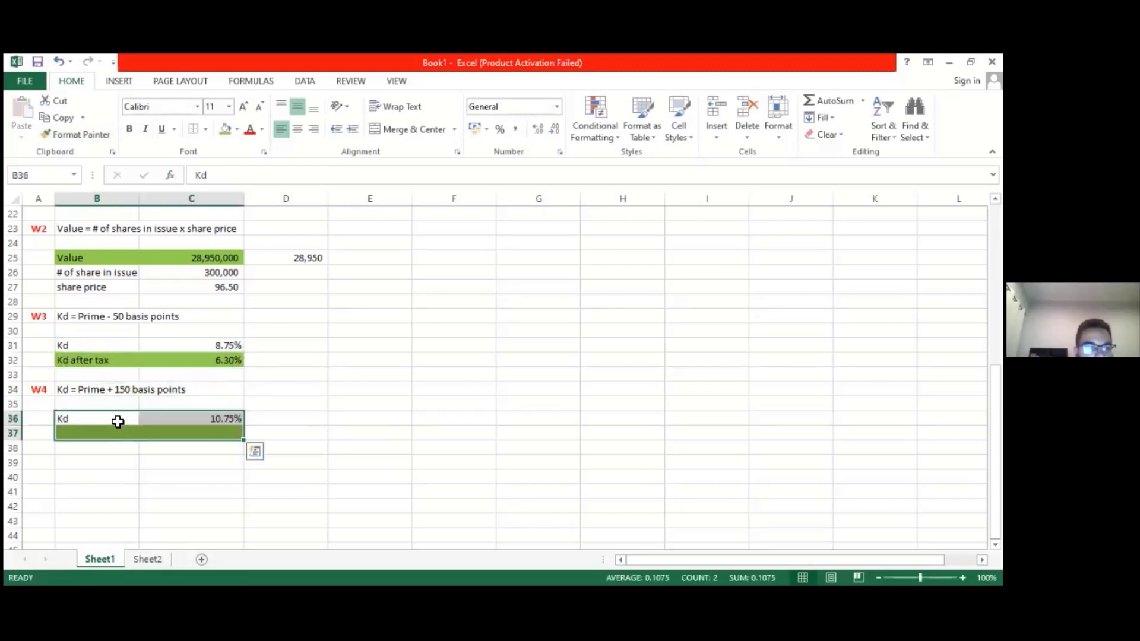
click(104, 432)
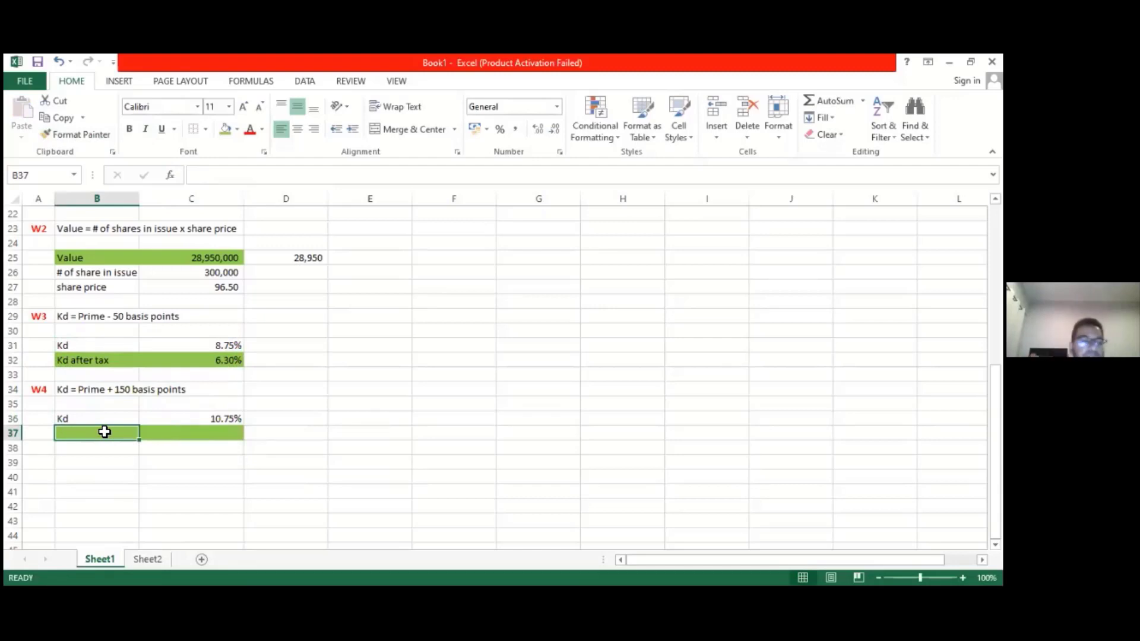
text(Kd)
key(BackSpace)
key(BackSpace)
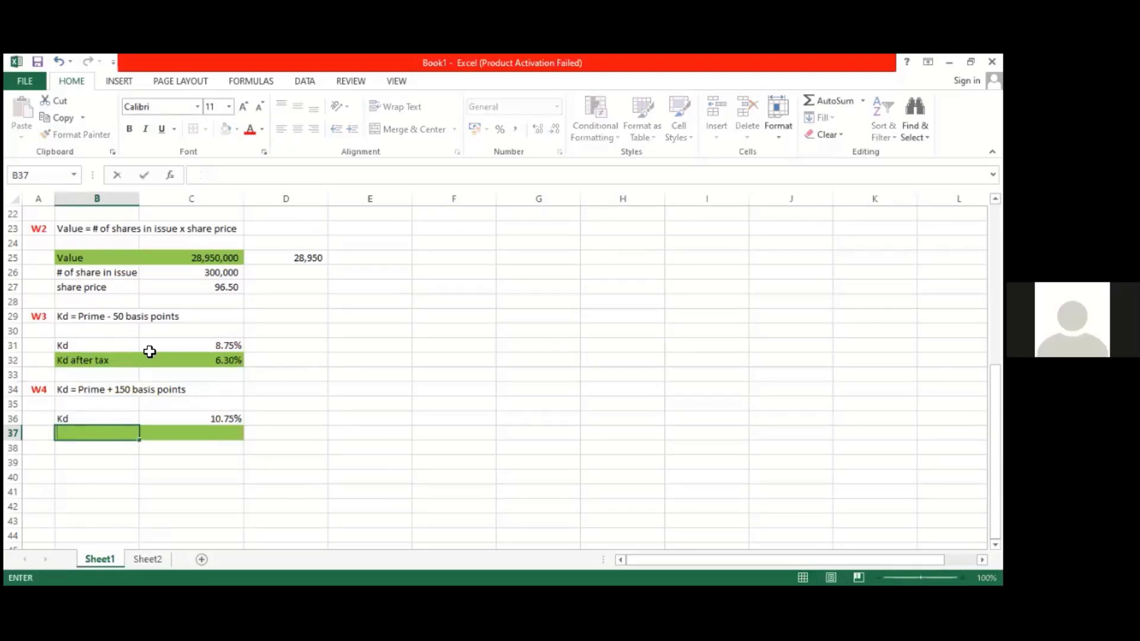
Copy the "Kd after tax" label from B32 to B37 and its formula from C32 to C37.
click(124, 359)
key(ctrl+c)
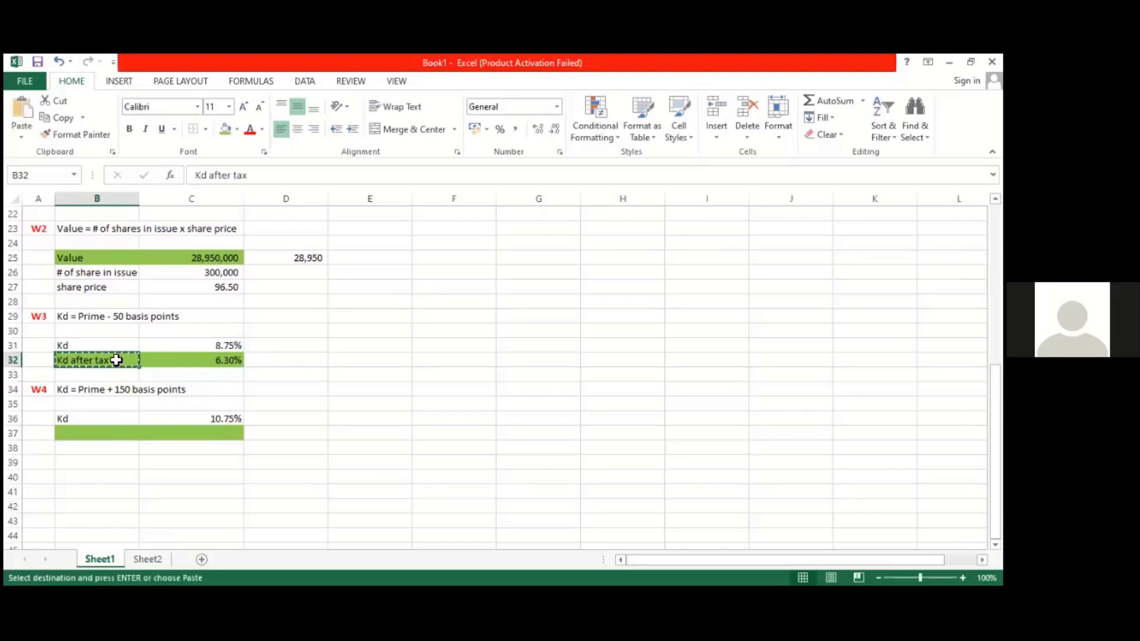
click(103, 428)
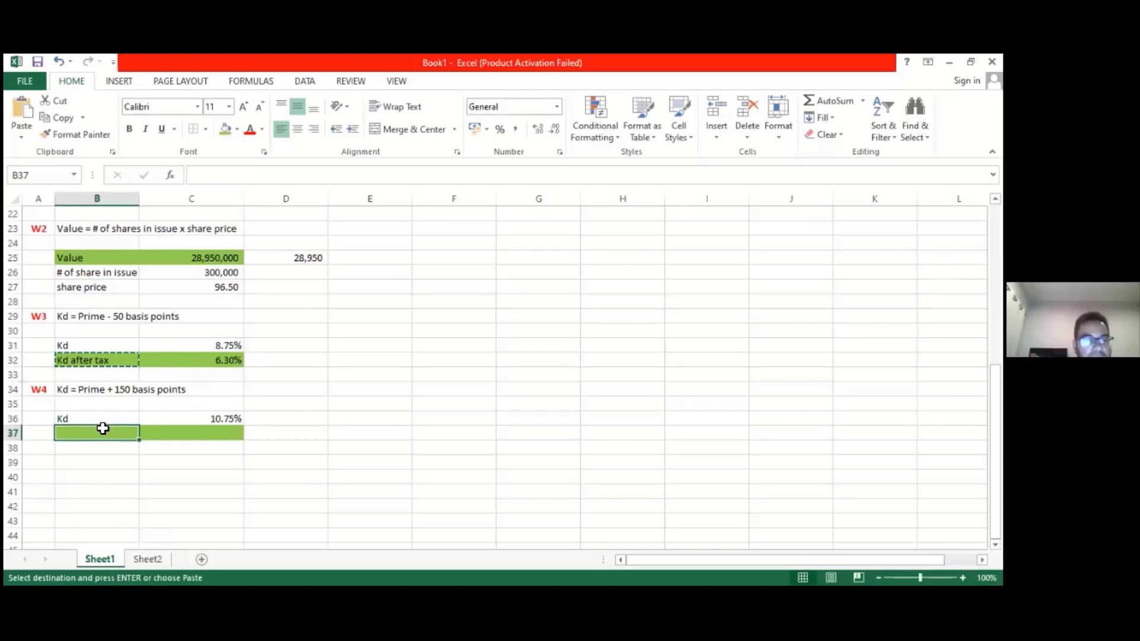
key(ctrl+v)
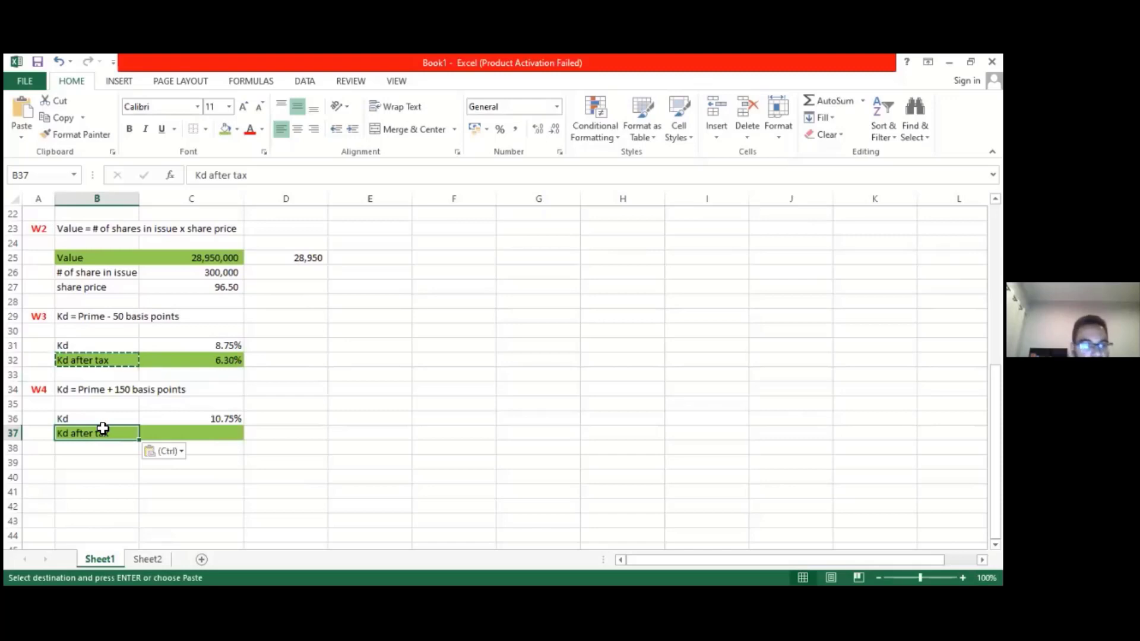
click(223, 362)
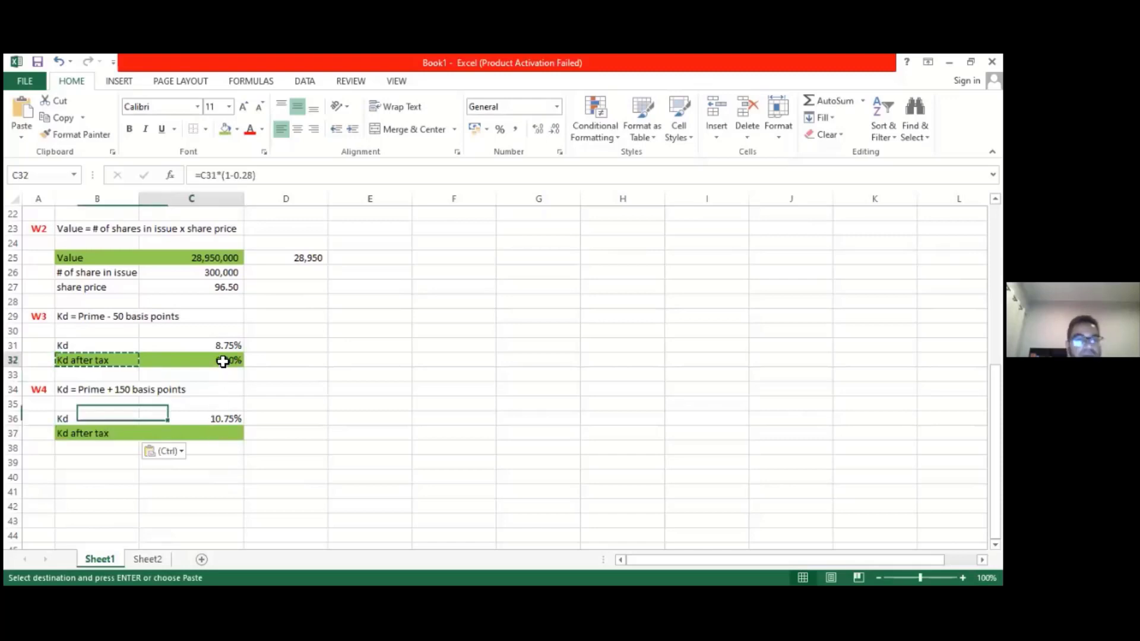
key(ctrl+c)
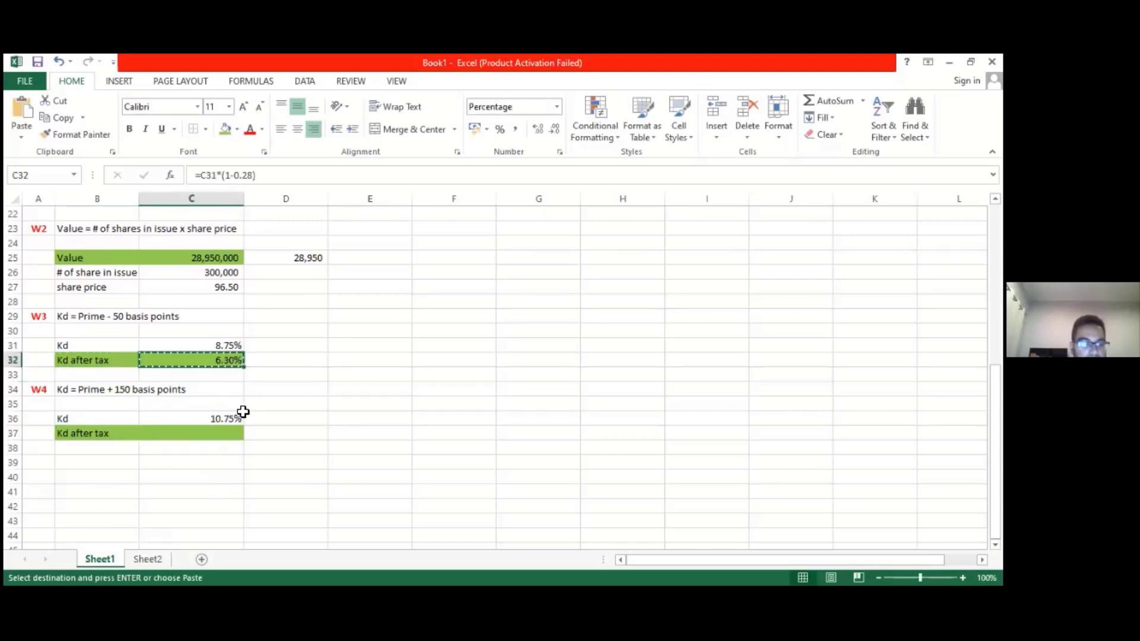
click(220, 436)
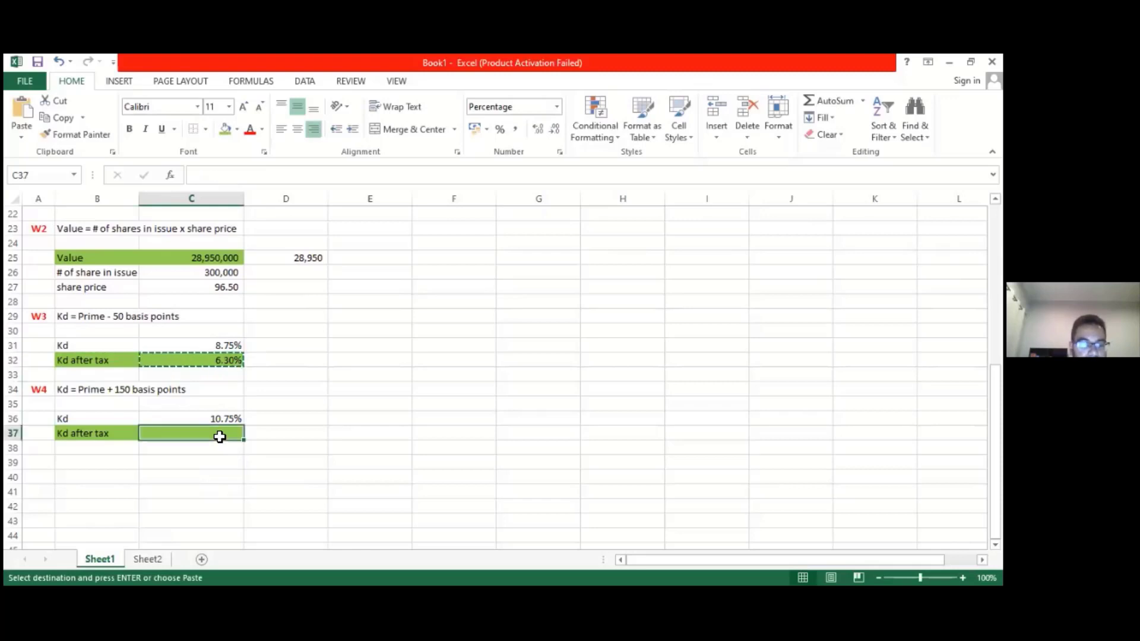
key(ctrl+v)
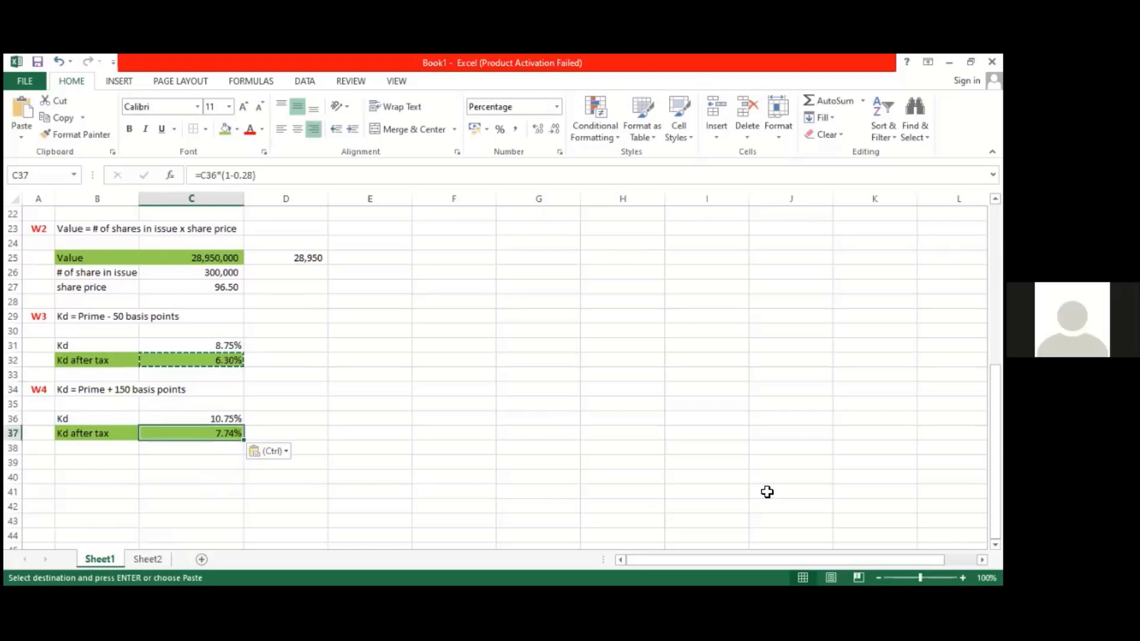
Link the Corporate bonds market rate in C10 to the W4 after-tax rate with =C37.
scroll(285, 298, up, 7)
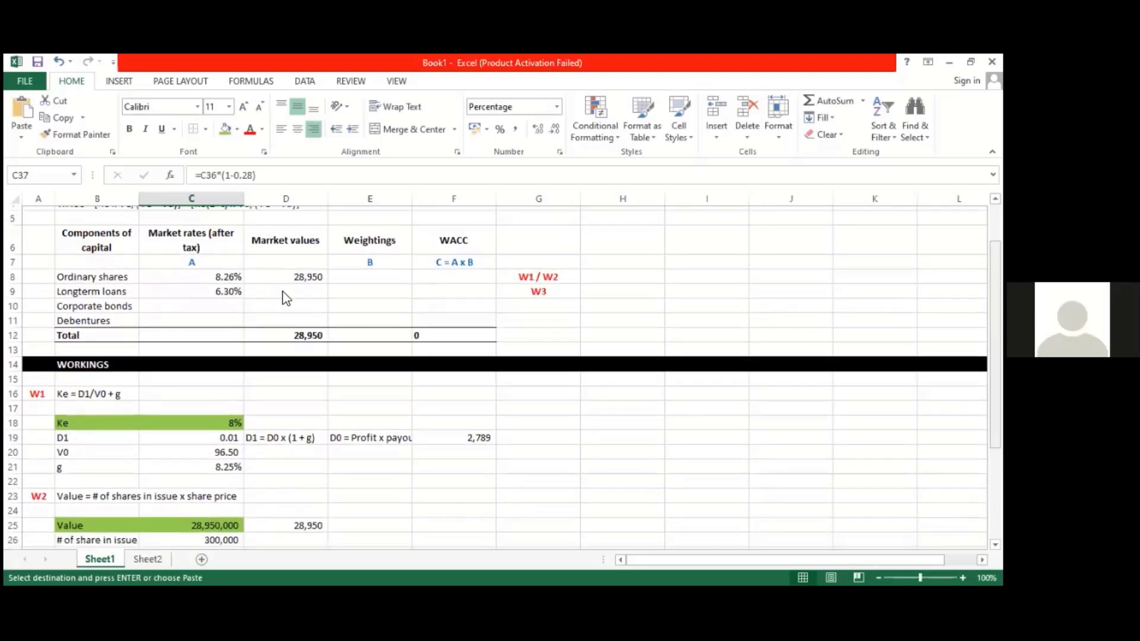
click(220, 301)
text(=)
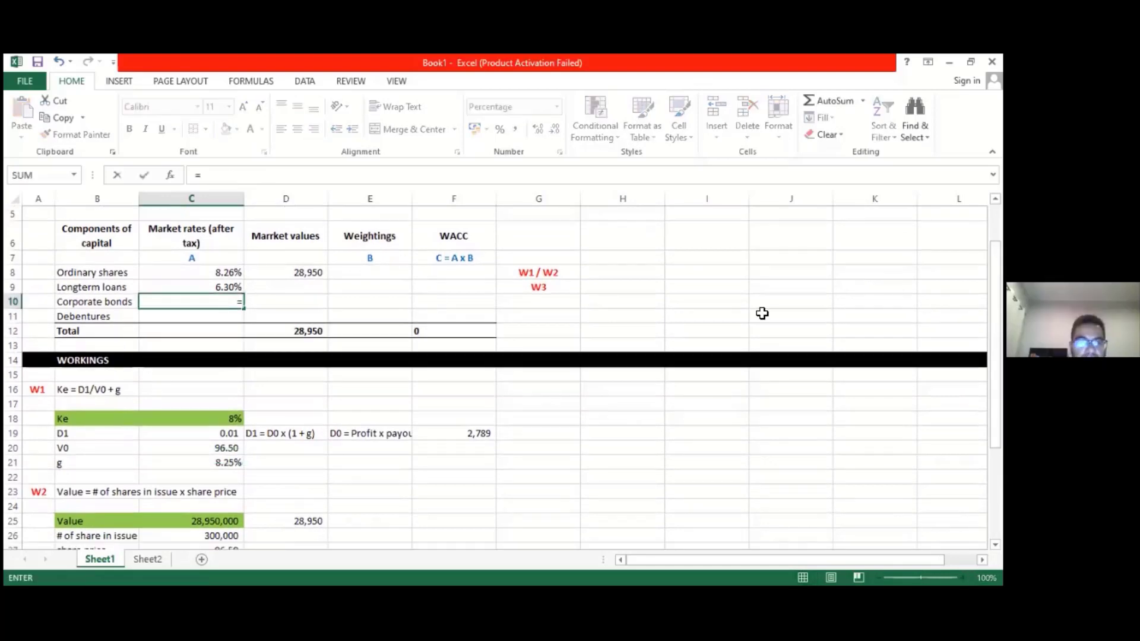
scroll(805, 318, down, 3)
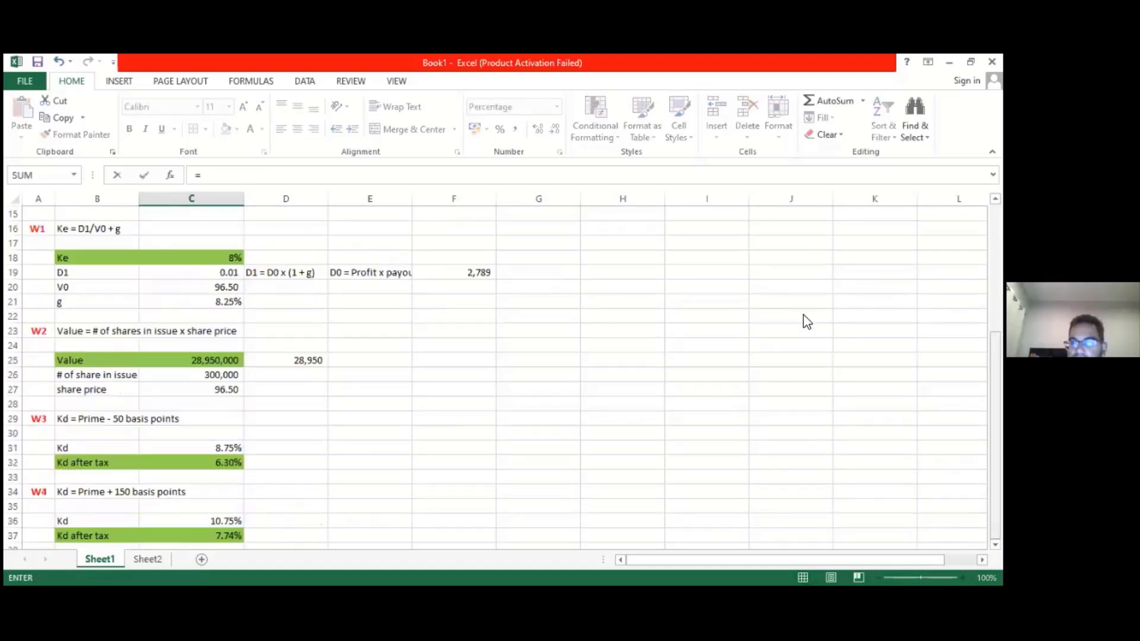
click(224, 536)
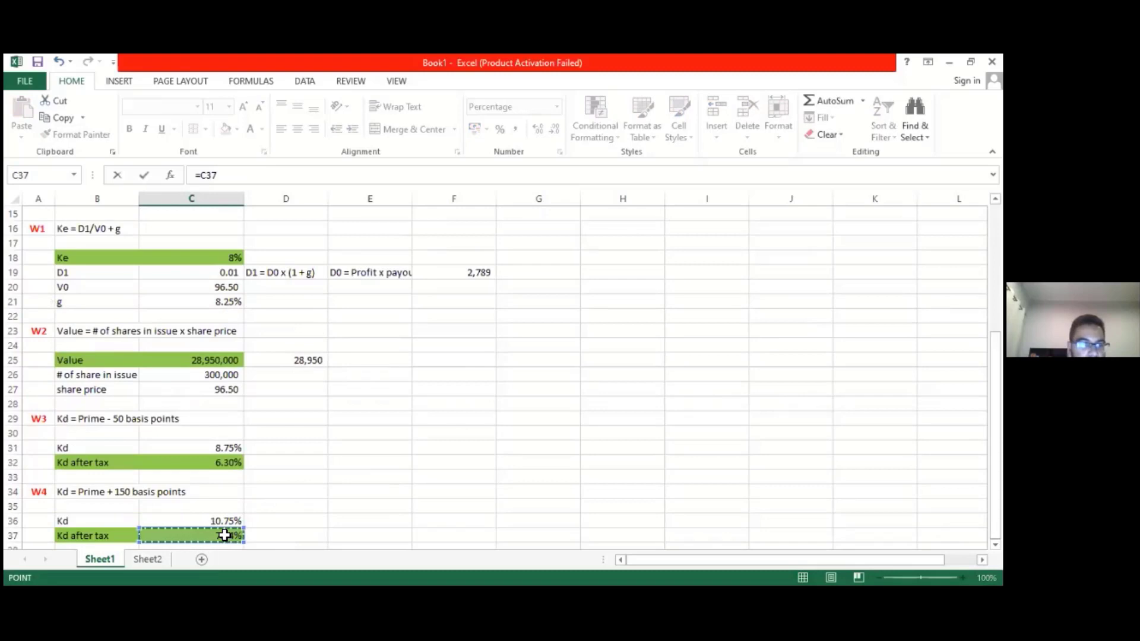
key(Return)
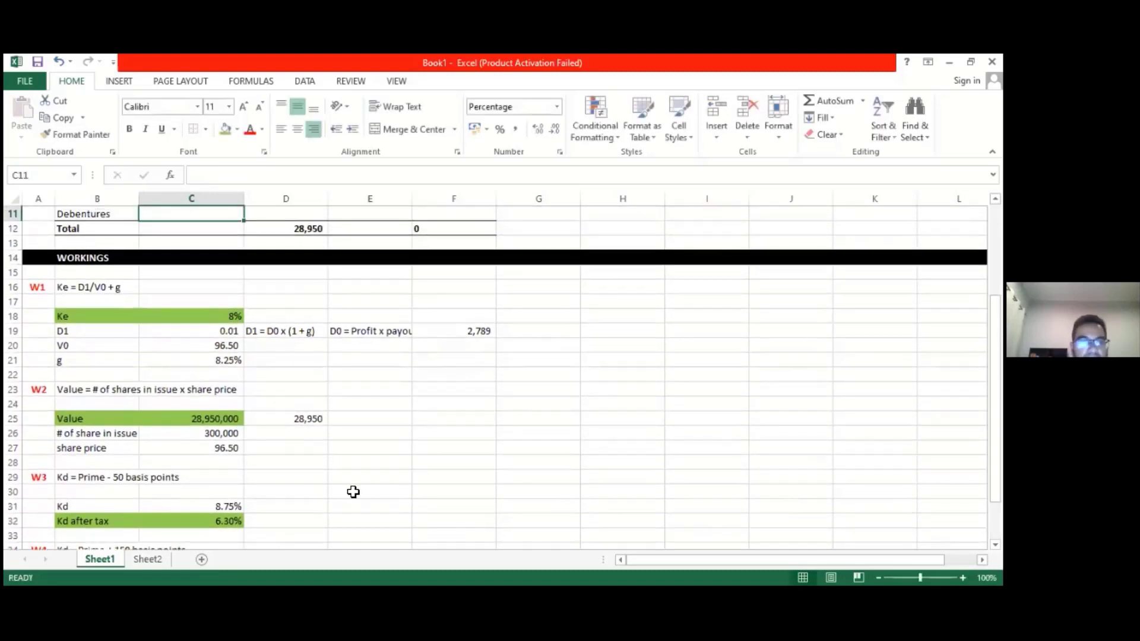
Start a new working in row 39 with the reference "W5" in A39.
scroll(504, 374, down, 2)
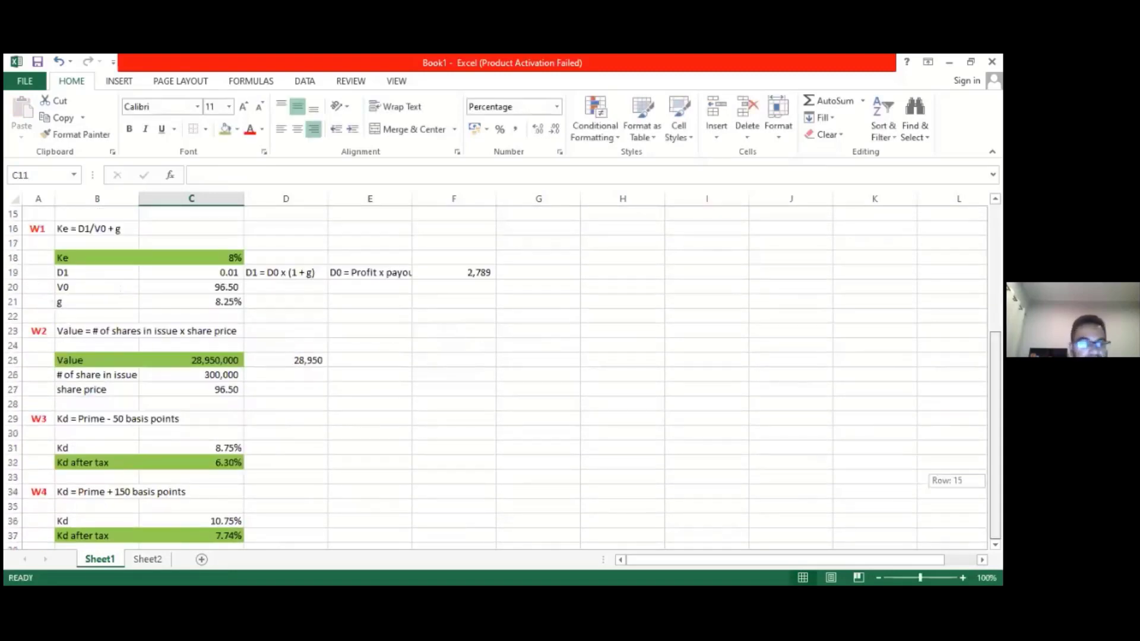
scroll(33, 425, down, 3)
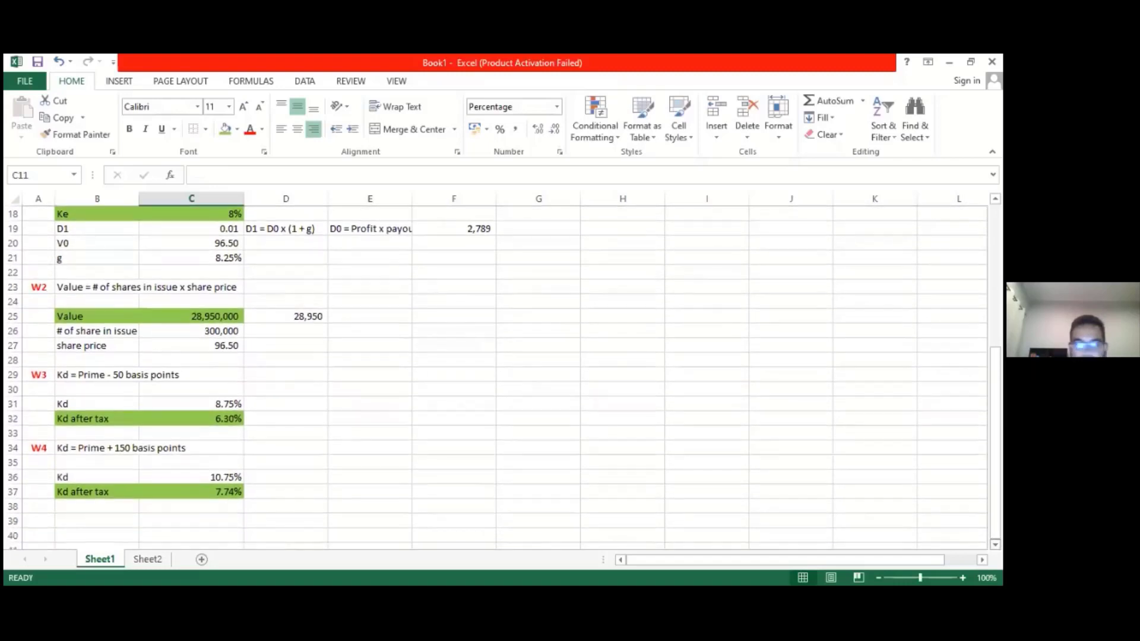
click(34, 424)
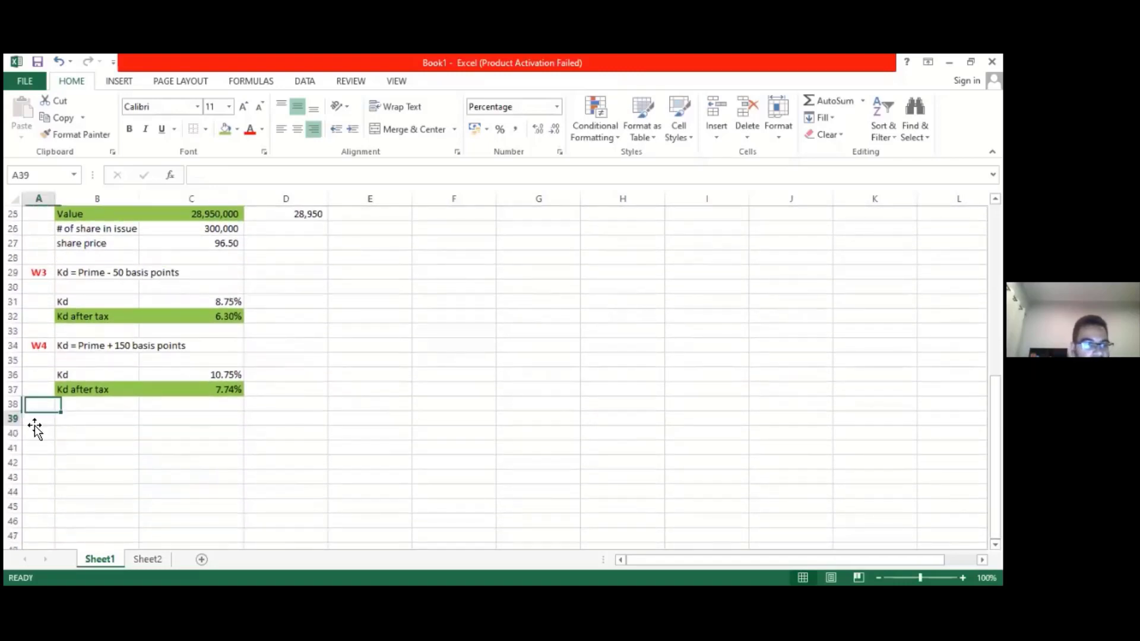
text(W5)
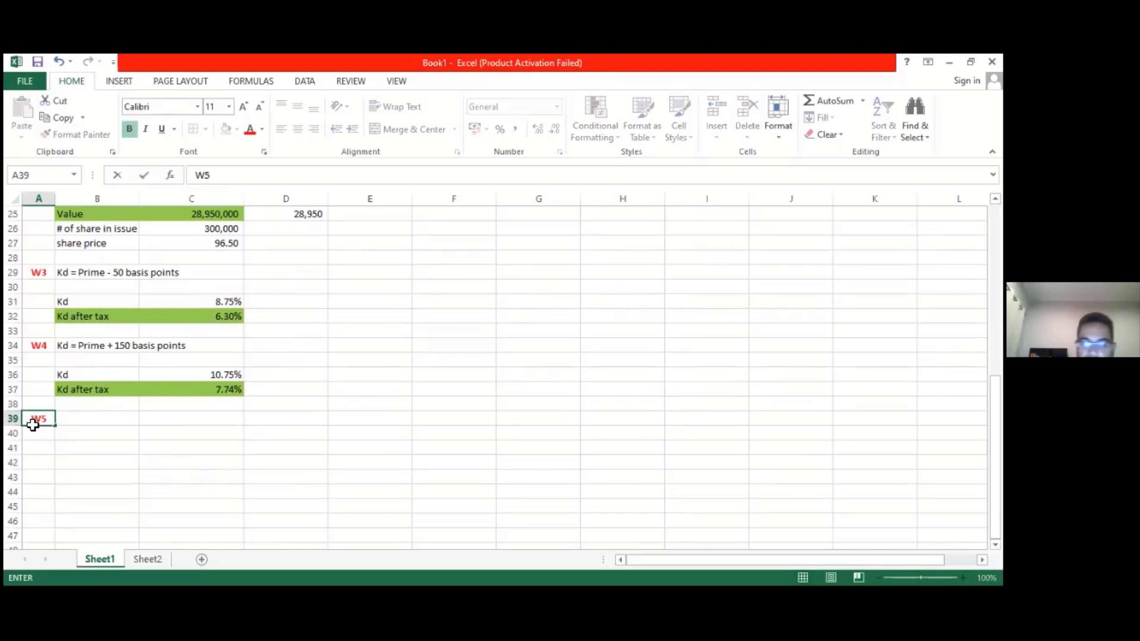
key(Tab)
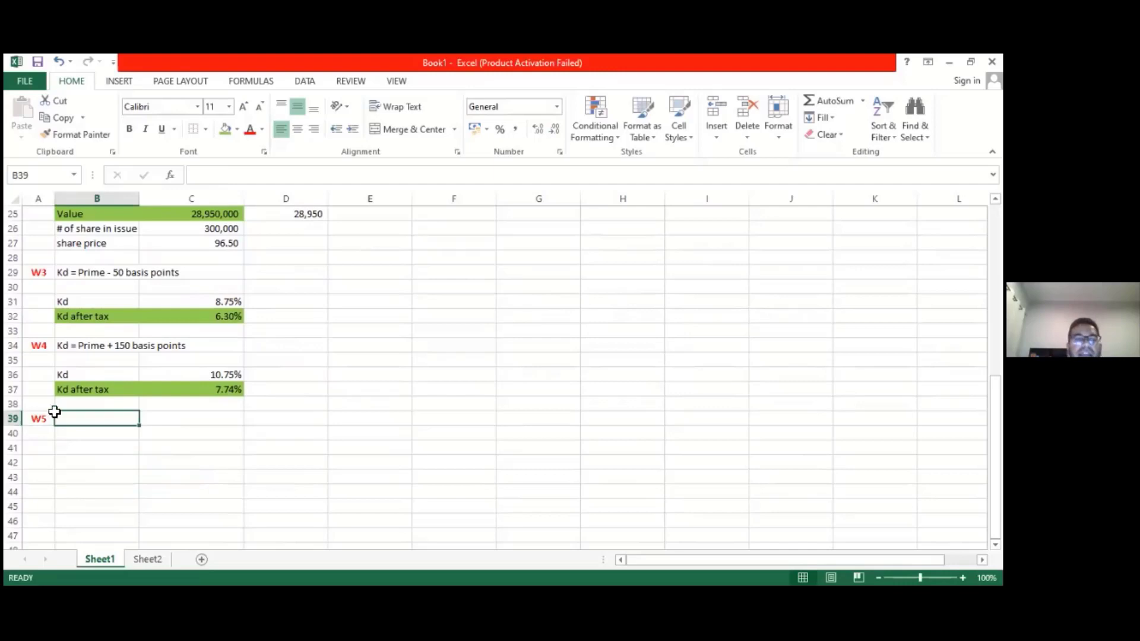
Copy the W4 Kd and Kd after tax rows, B36:C37, to B39:C40.
click(93, 379)
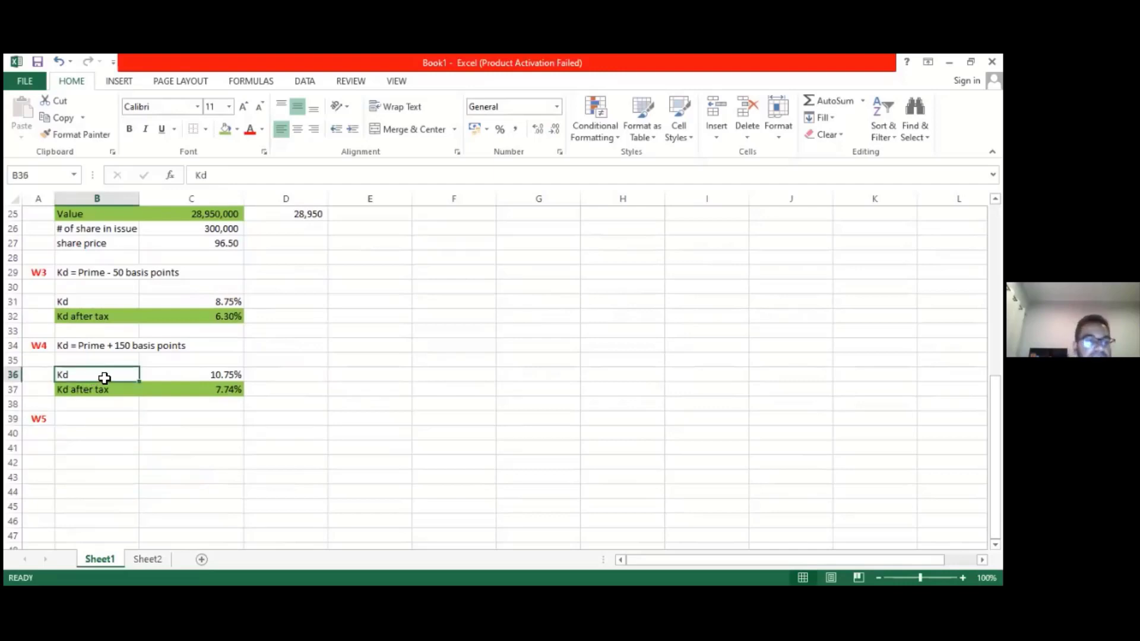
drag(95, 378, 183, 385)
key(ctrl+c)
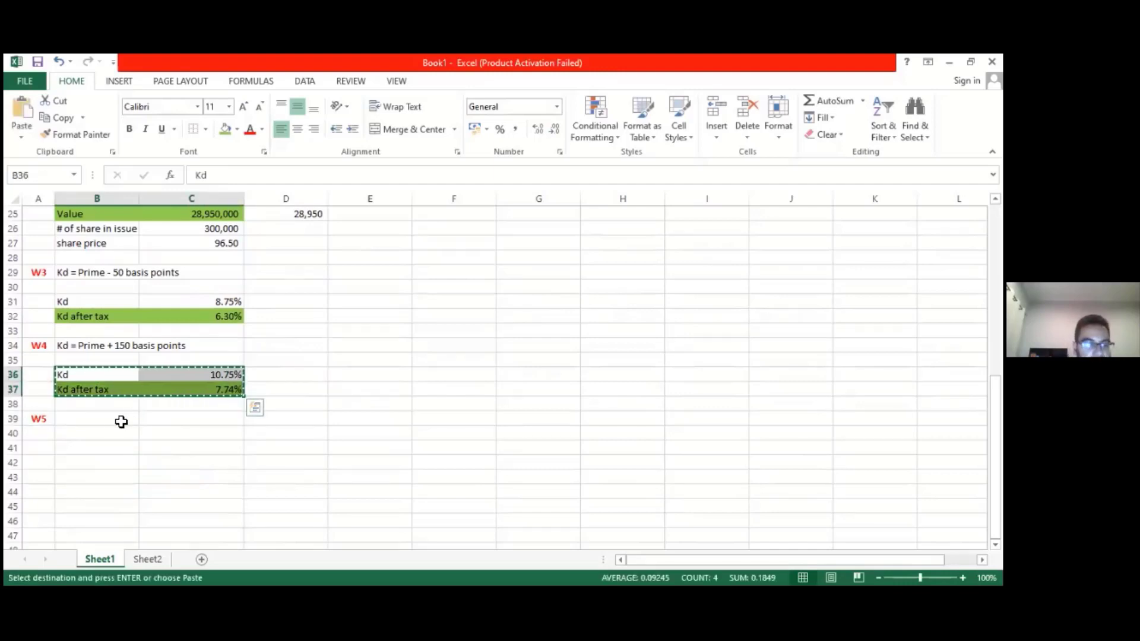
click(109, 421)
key(ctrl+v)
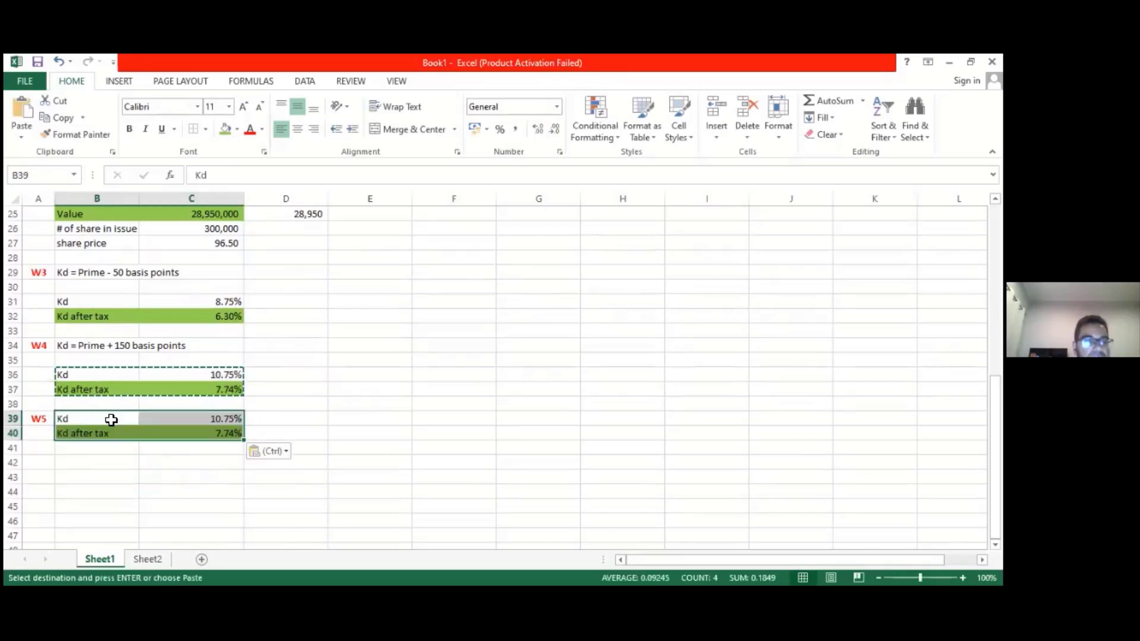
Set the W5 Kd in C39 to 9.35% and check the Kd after tax formula in C40.
click(224, 421)
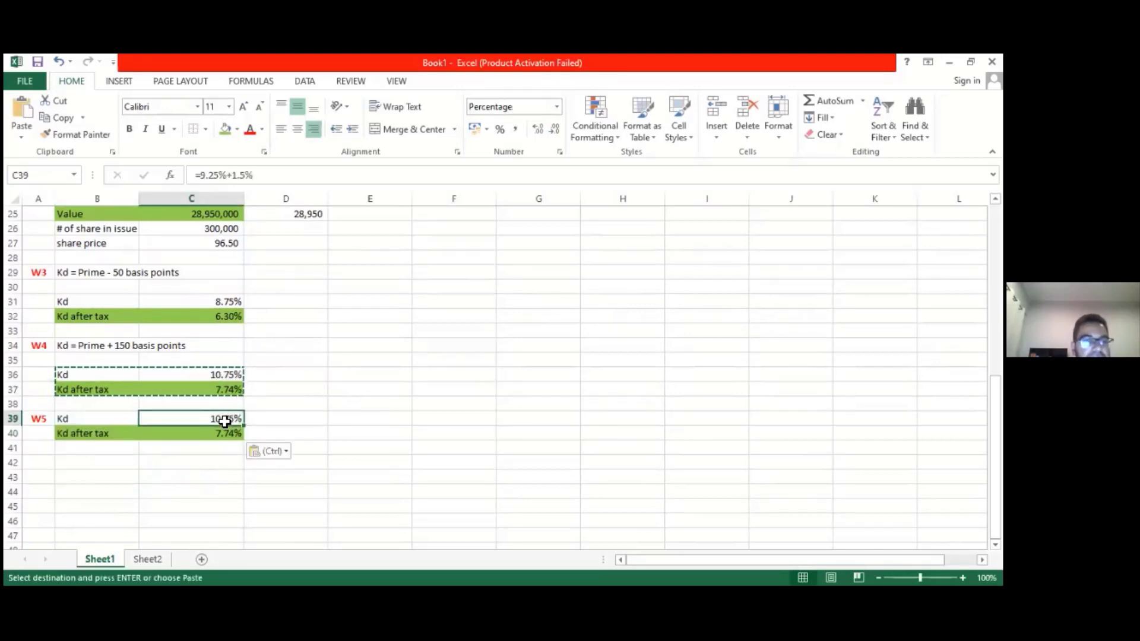
key(Escape)
text(9)
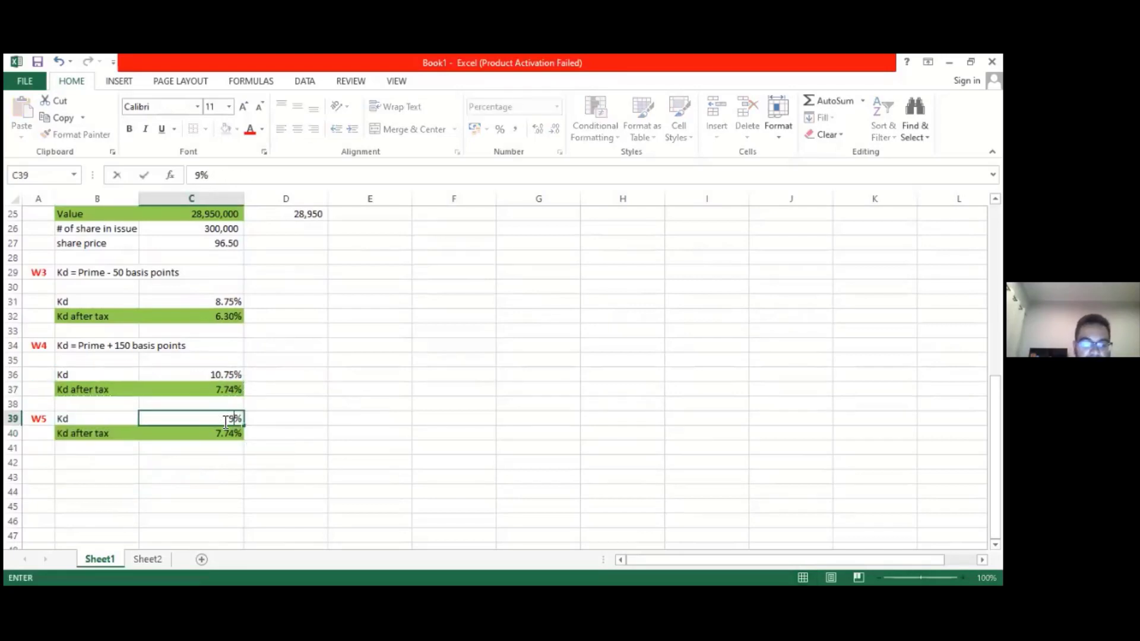
text(.35)
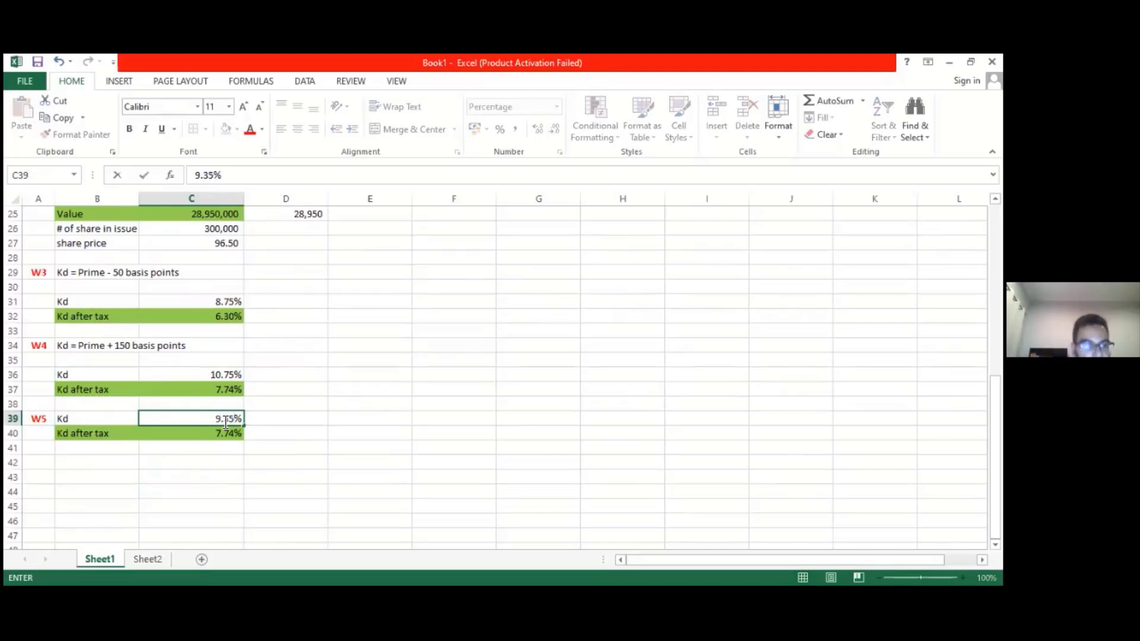
key(Return)
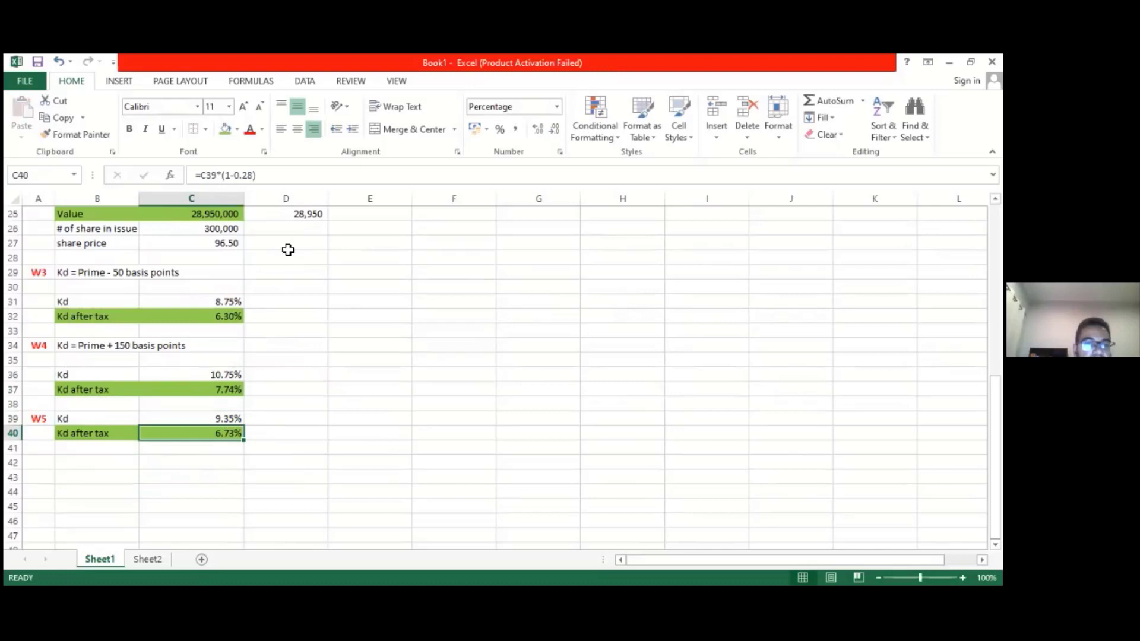
click(275, 182)
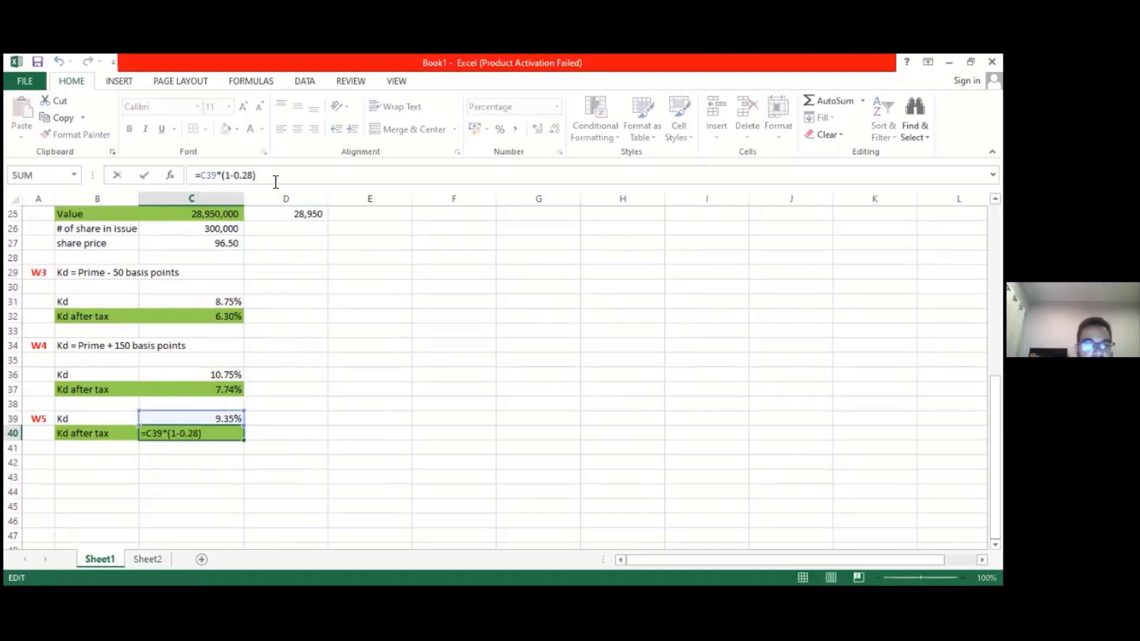
key(Return)
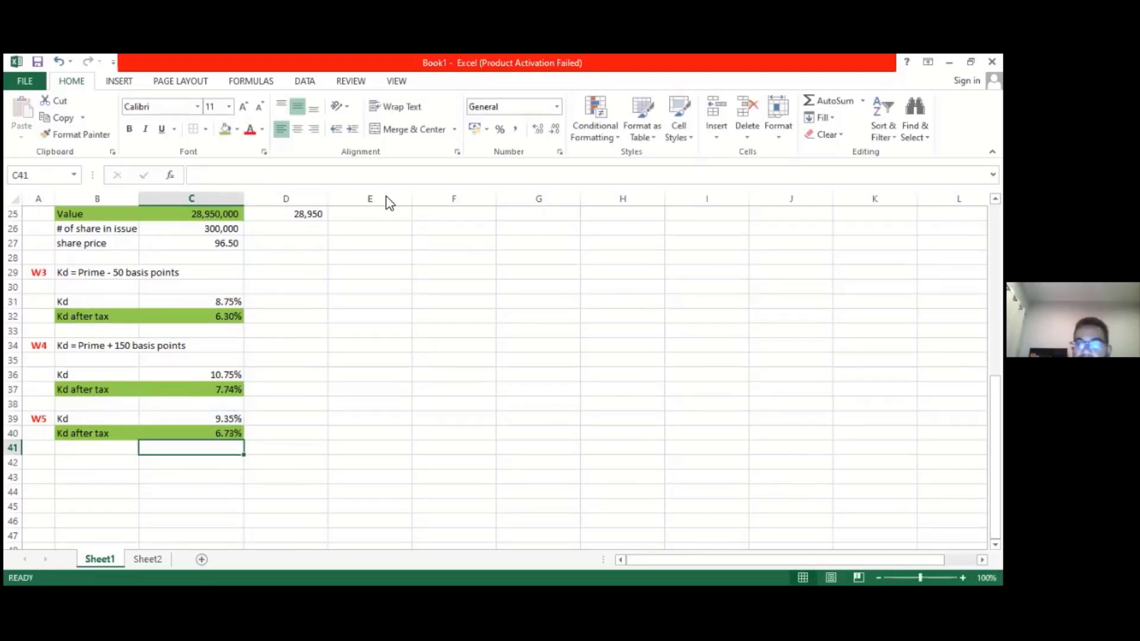
Link the Debentures market rate in C11 to the W5 after-tax rate with =C40.
drag(995, 407, 995, 296)
click(224, 257)
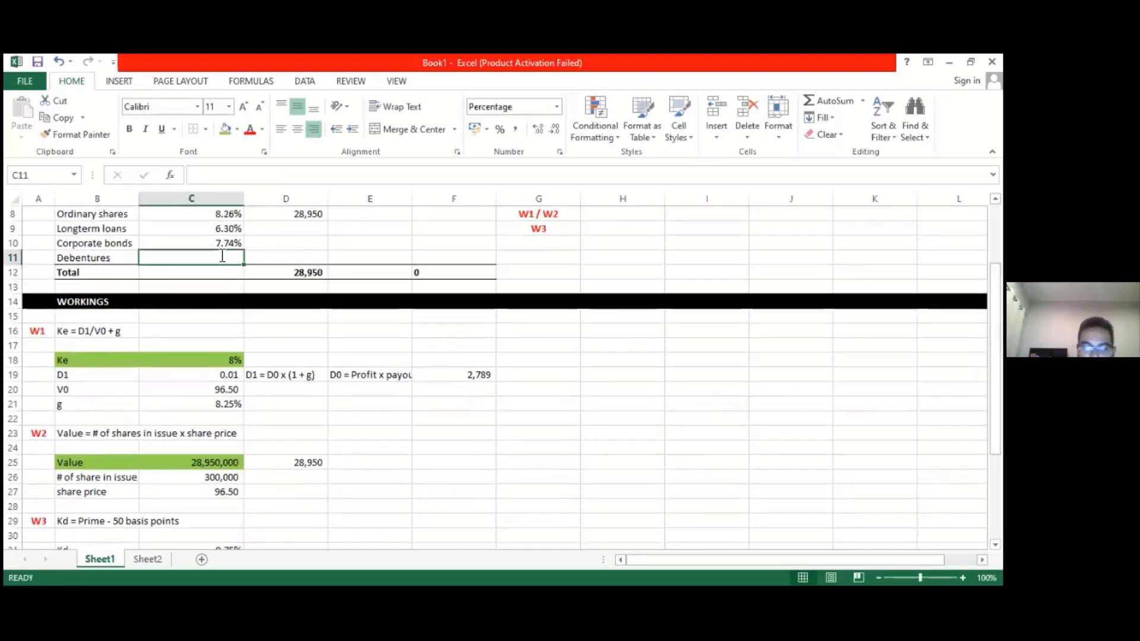
text(=)
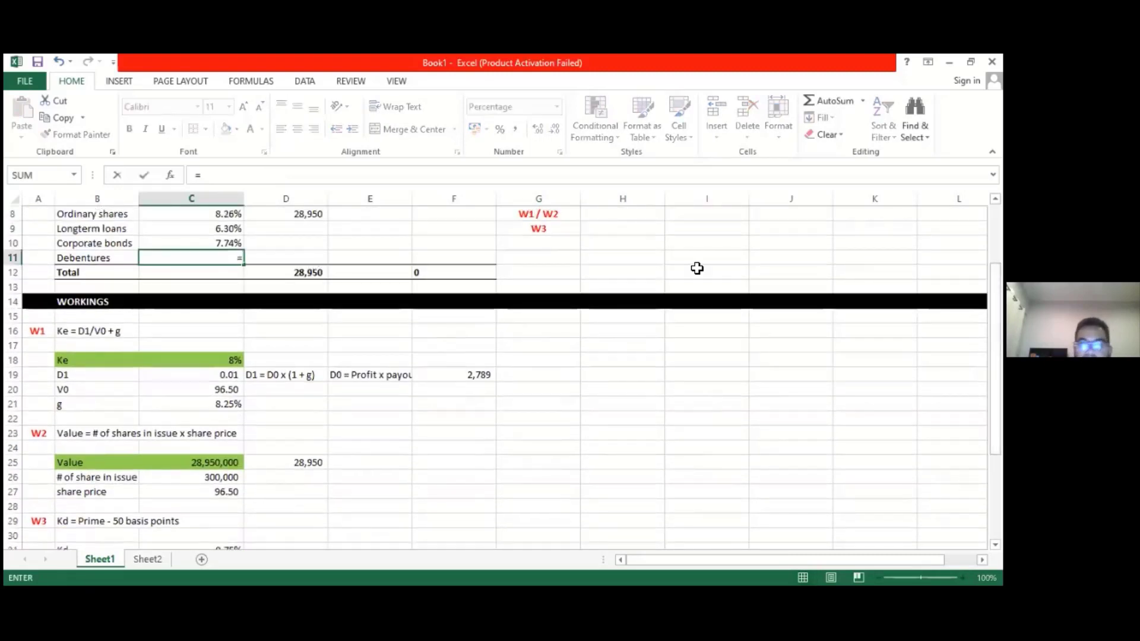
scroll(697, 268, down, 3)
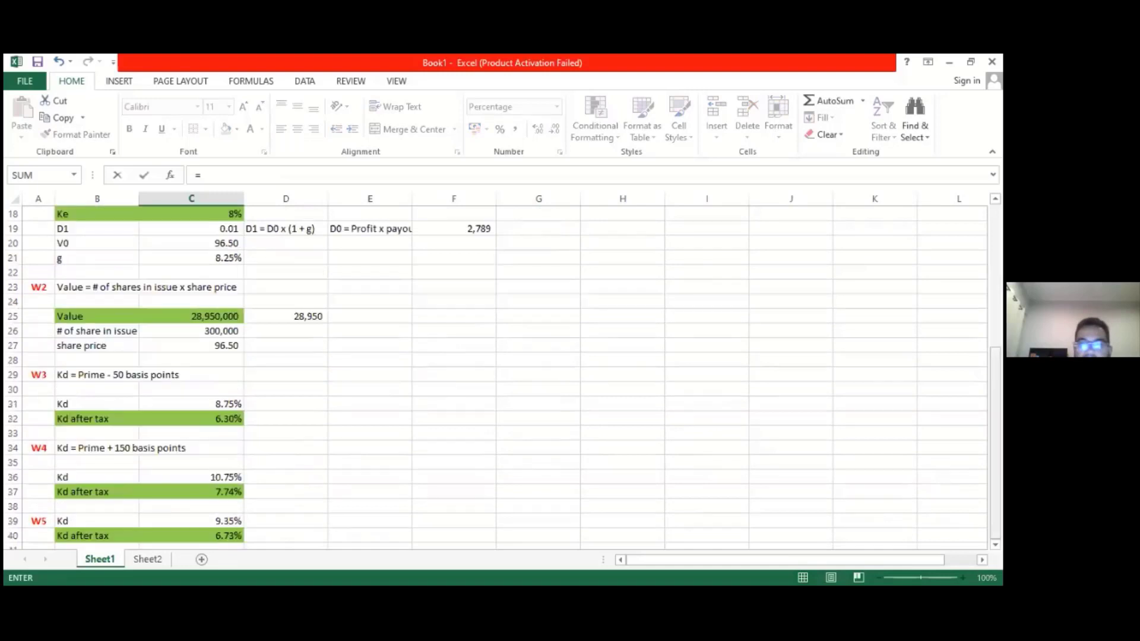
click(141, 537)
key(Return)
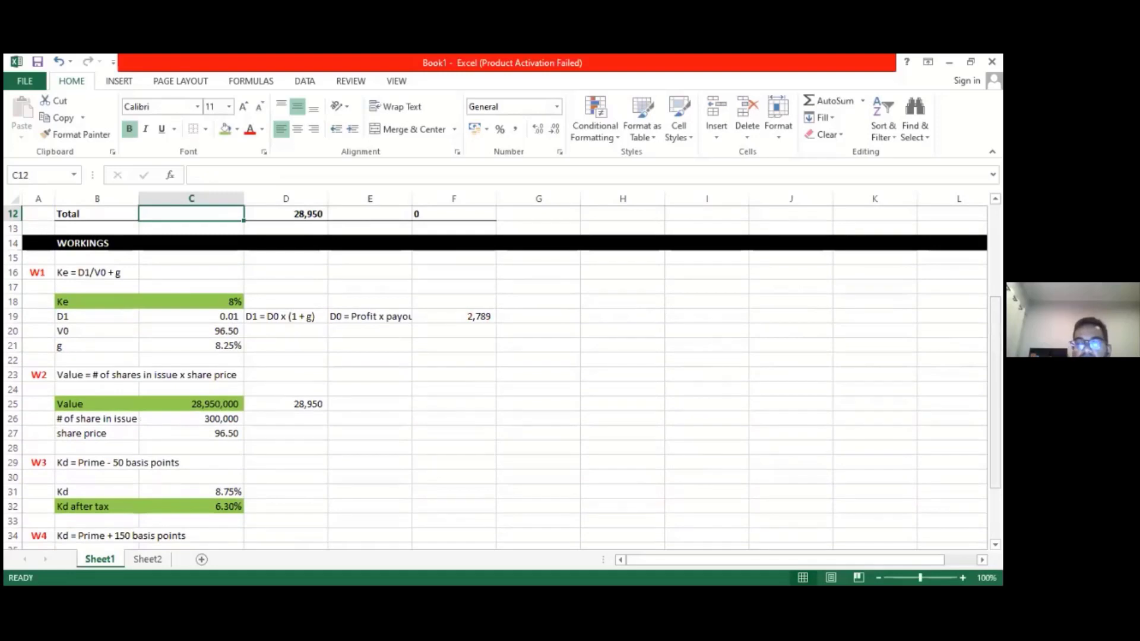
Fill the working reference W3 in G9 down to G11, giving W4 for Corporate bonds and W5 for Debentures.
scroll(504, 374, up, 4)
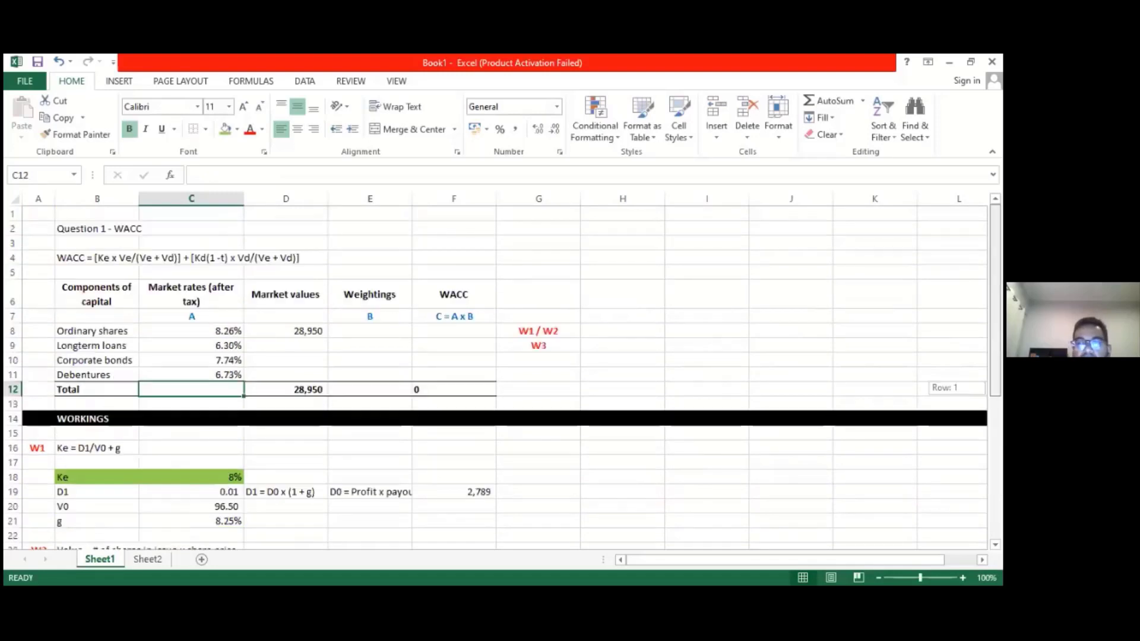
click(565, 349)
drag(583, 361, 581, 377)
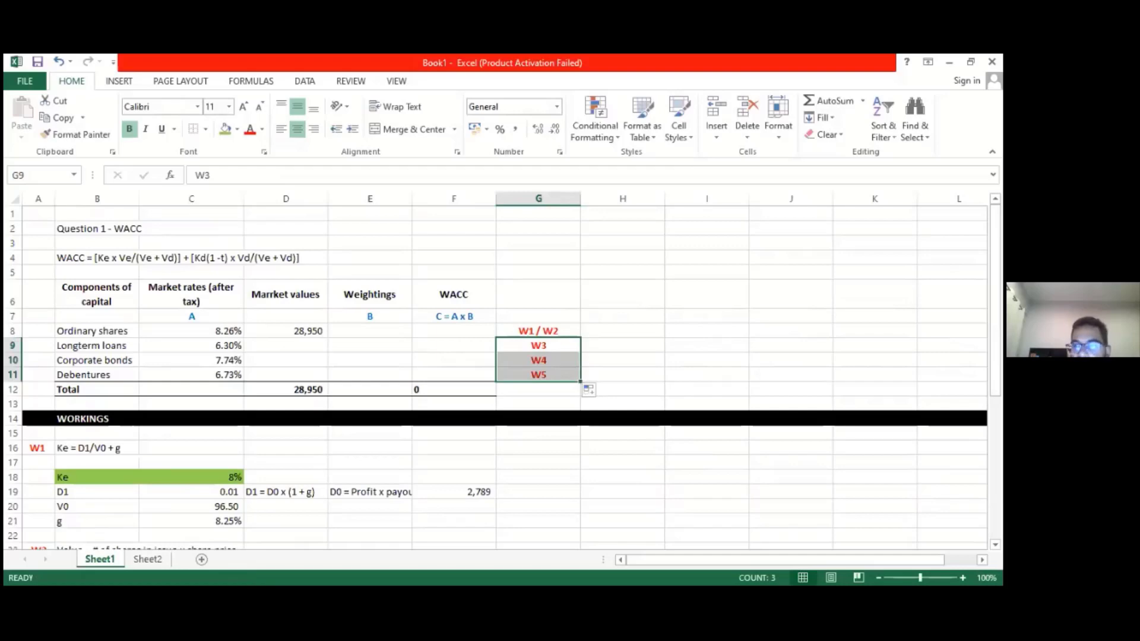
Start a new working below W5 with the reference "W6" in A42.
drag(995, 356, 995, 460)
drag(995, 422, 995, 300)
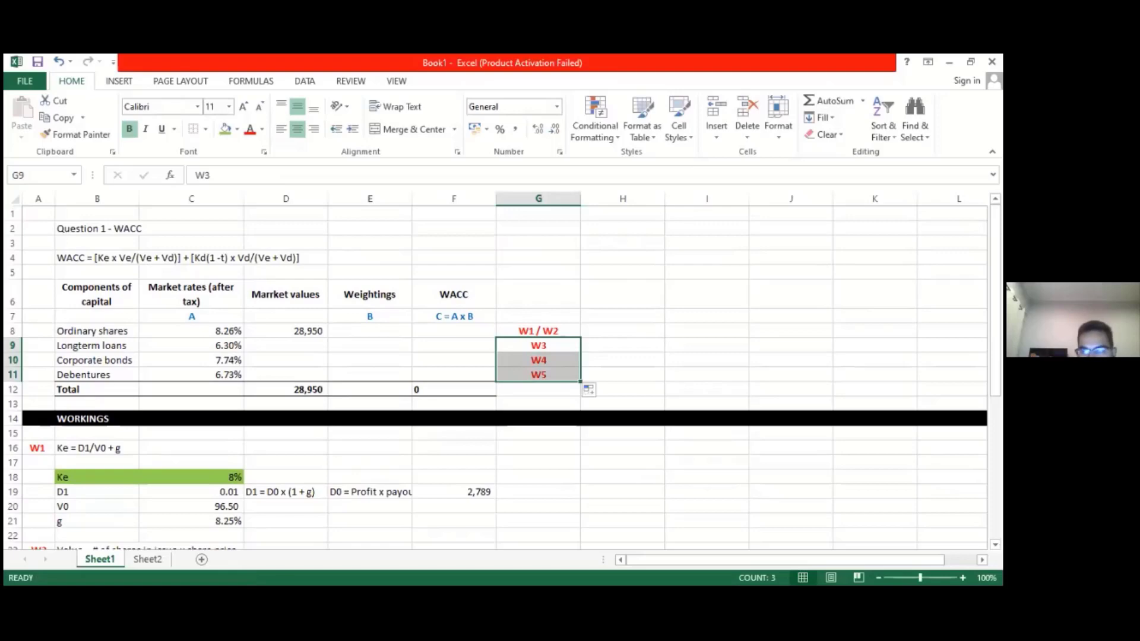
scroll(496, 374, down, 4)
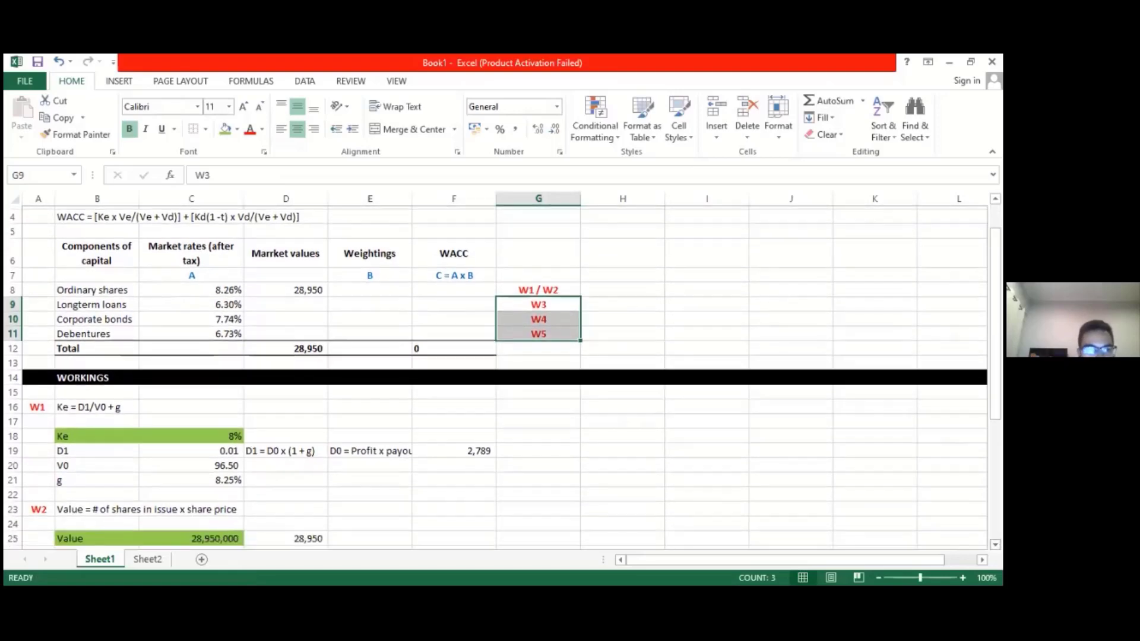
scroll(496, 374, down, 6)
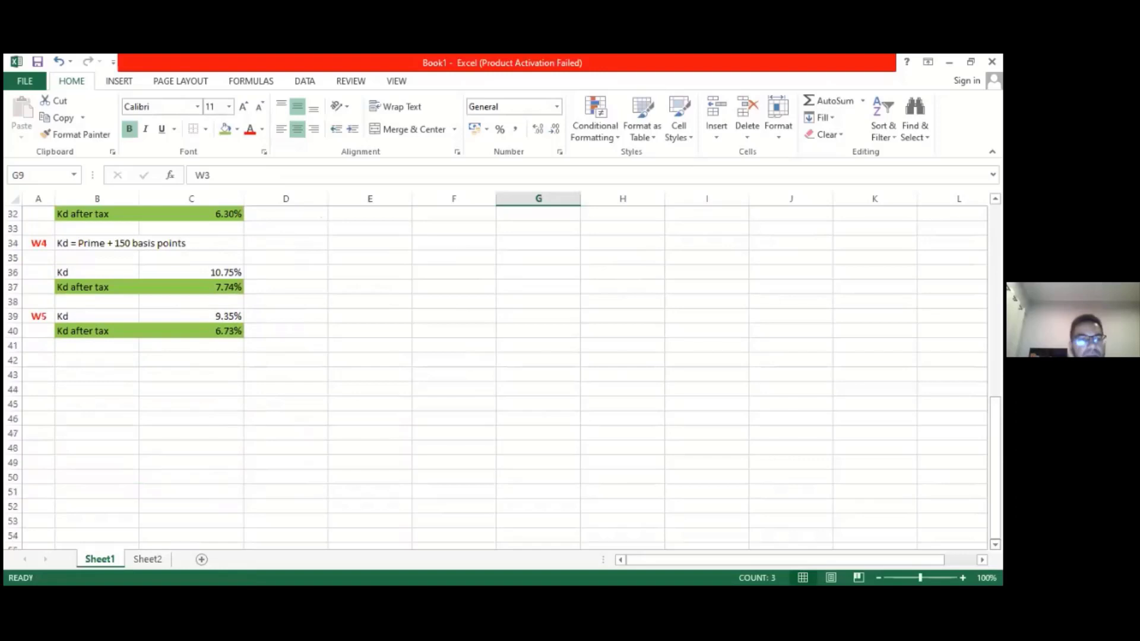
click(31, 359)
text(W6)
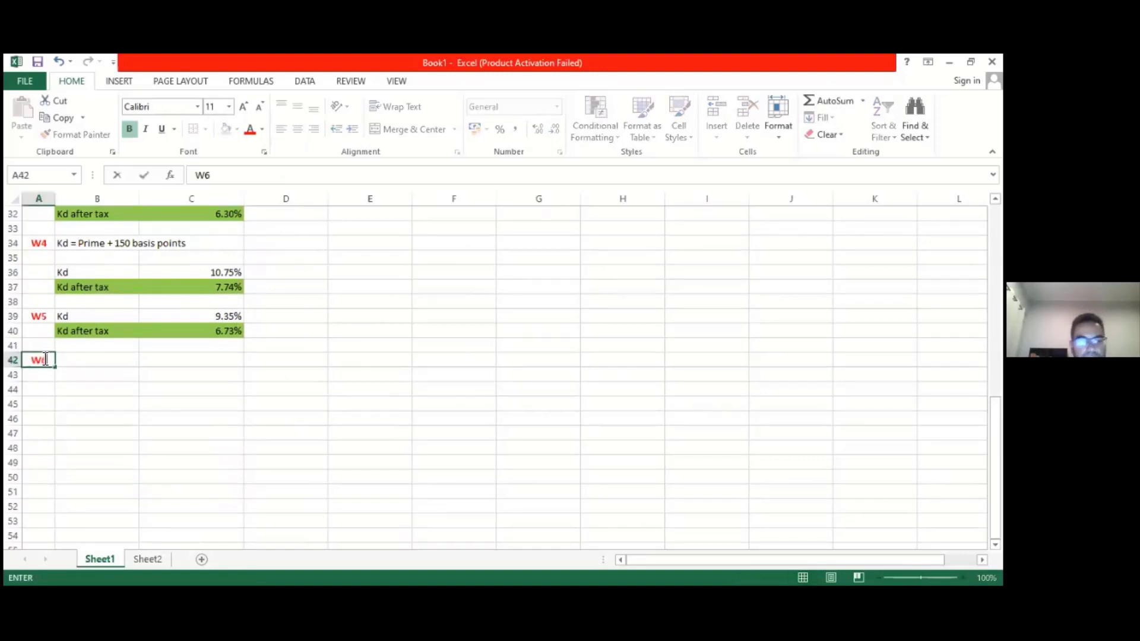
key(Return)
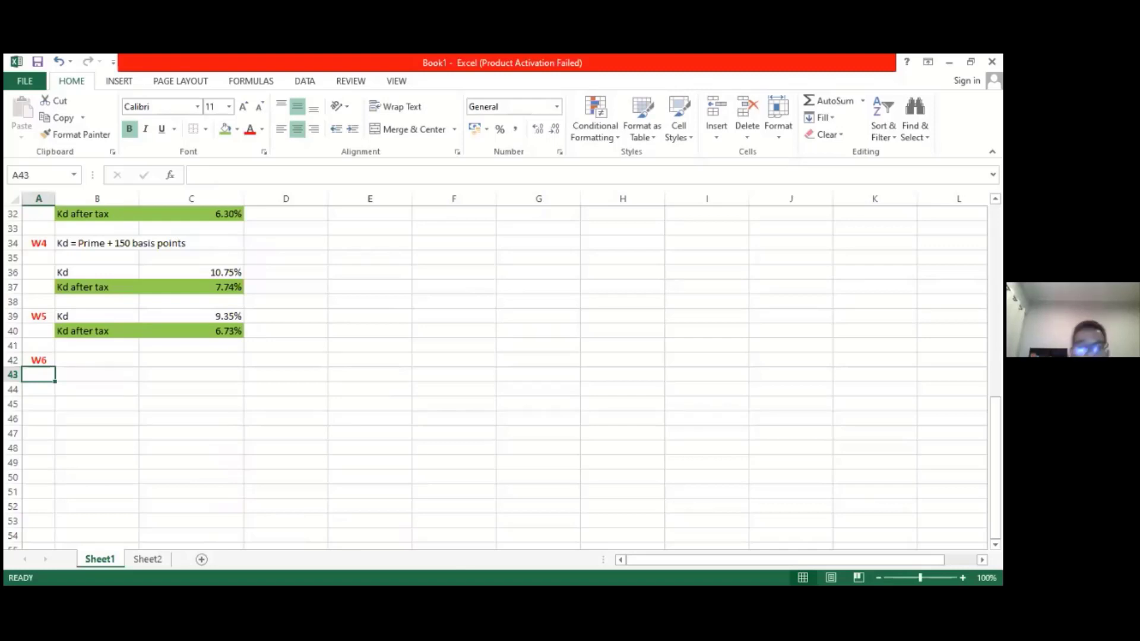
Switch to the Oct_Nov 2020 paper PDF in the browser and read the Borrowings section, including the long-term loan terms.
key(alt+Tab)
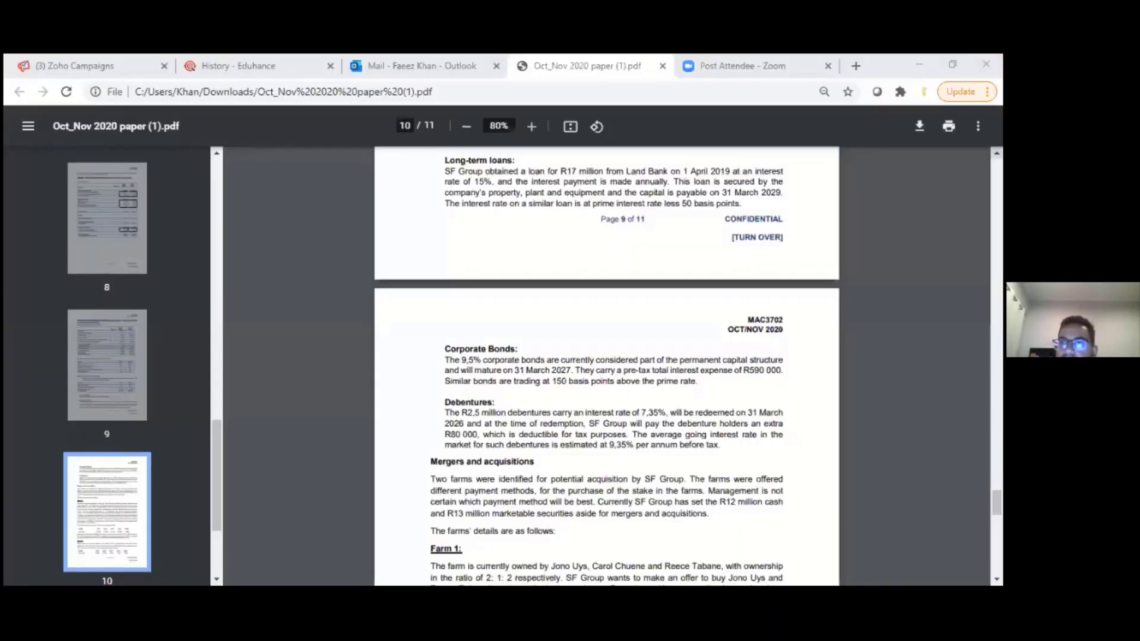
scroll(607, 366, up, 1)
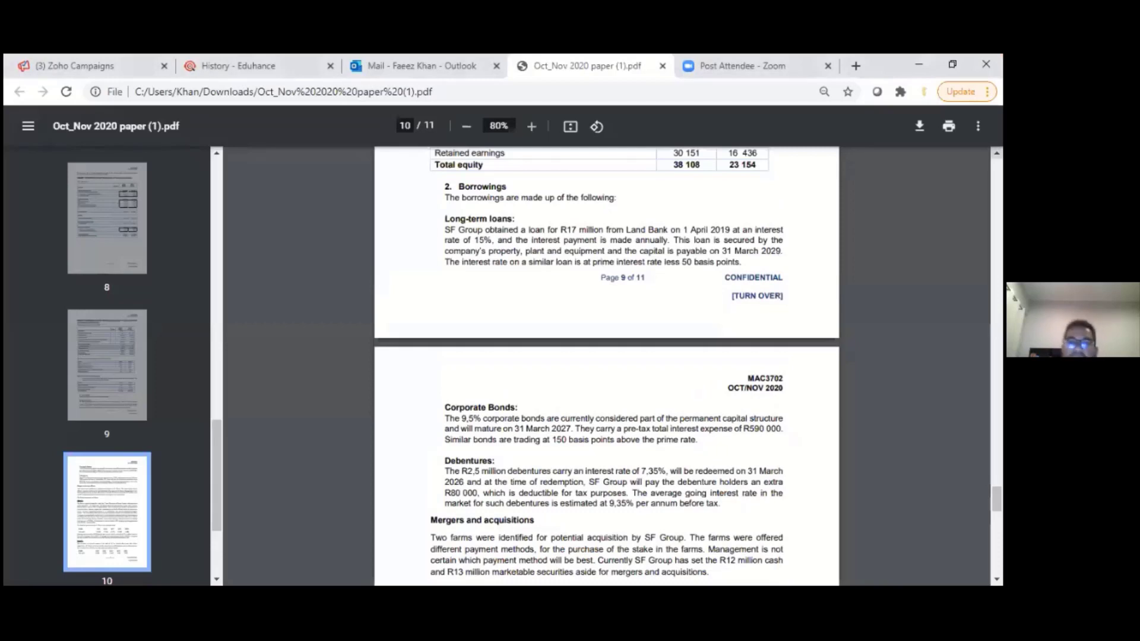
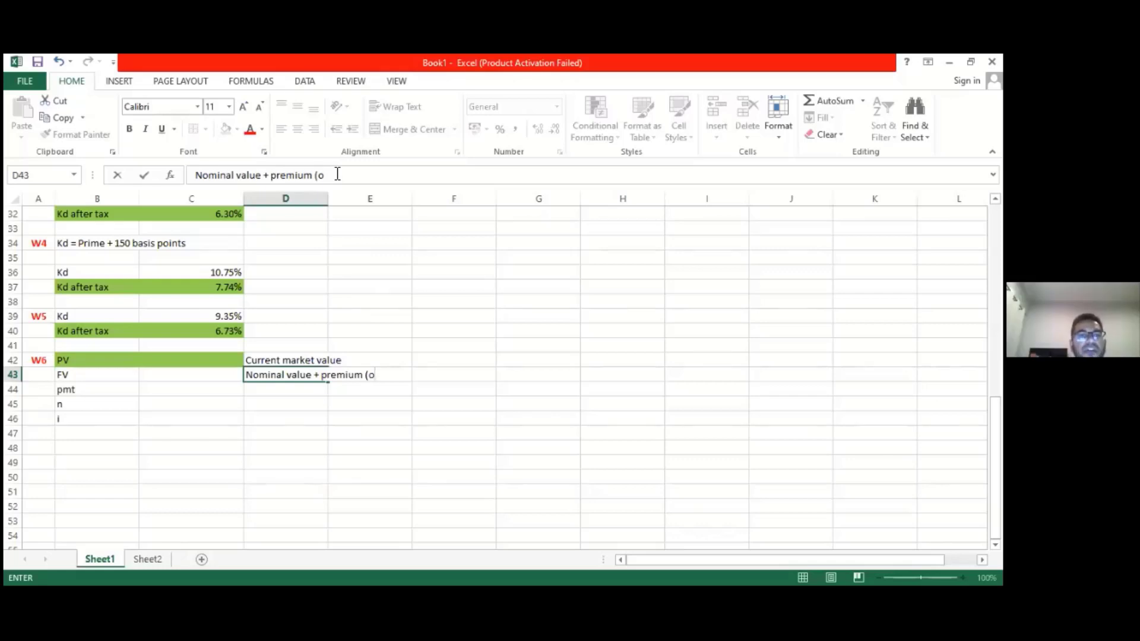
Complete the FV note in D43 as "Nominal value + premium (or minus discount)".
text(r)
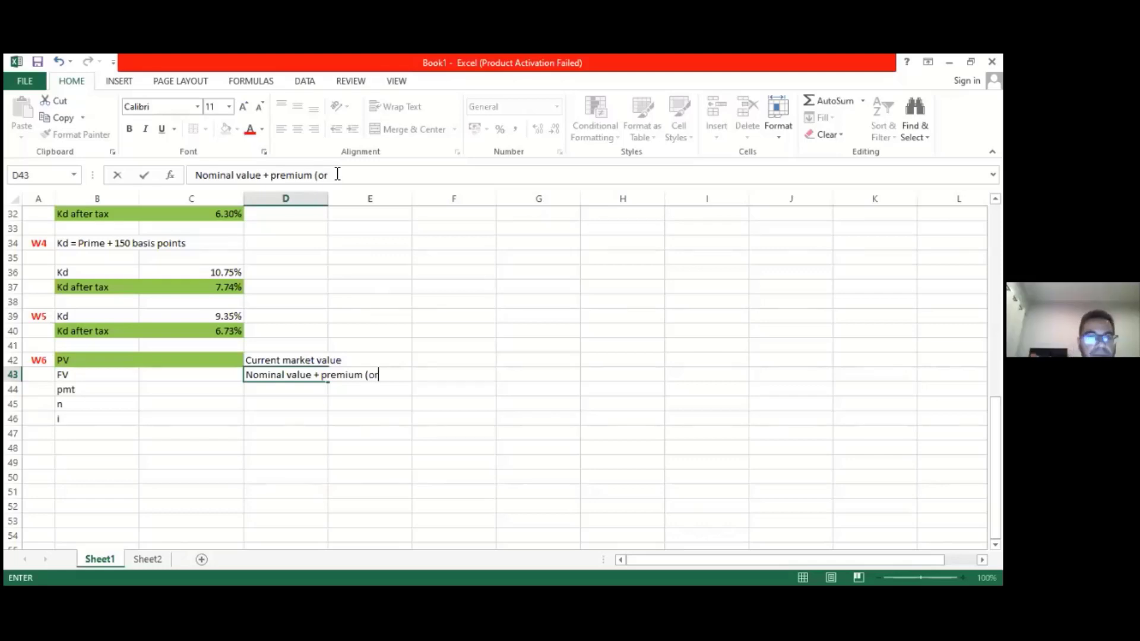
text( minus discount))
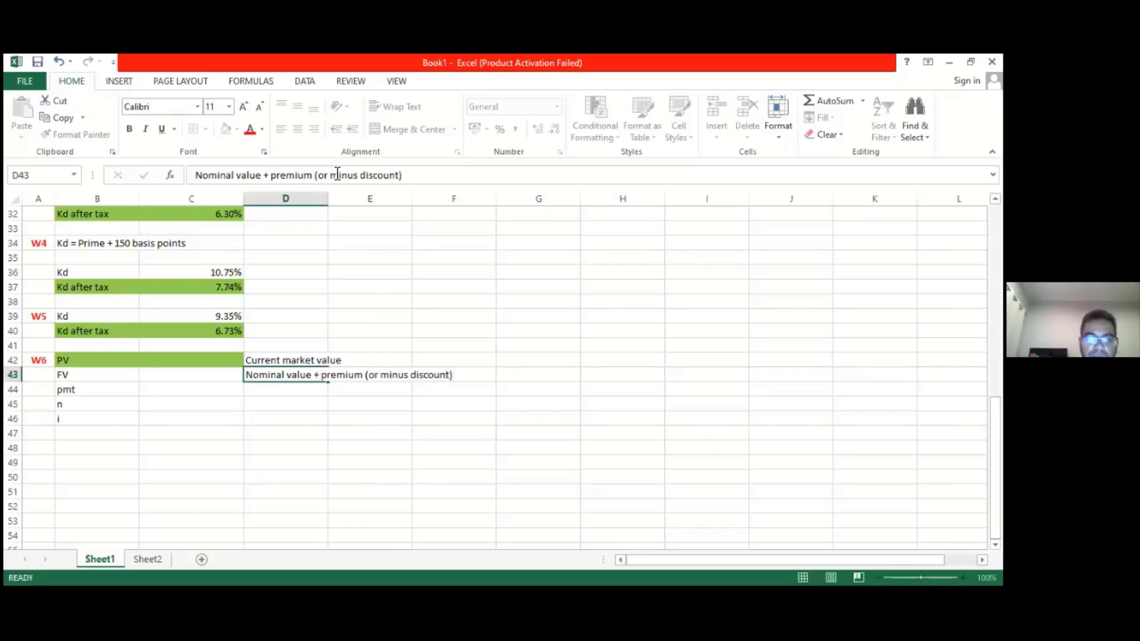
key(Return)
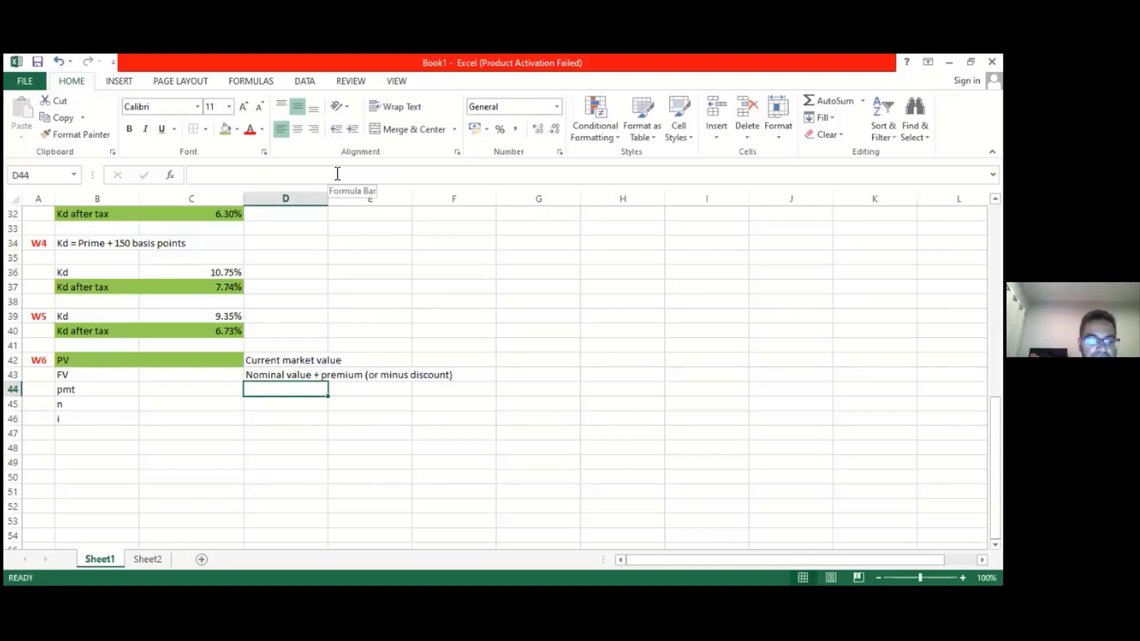
Enter the pmt note "Nominal value x coupon rate" in D44.
text(n)
key(Delete)
key(BackSpace)
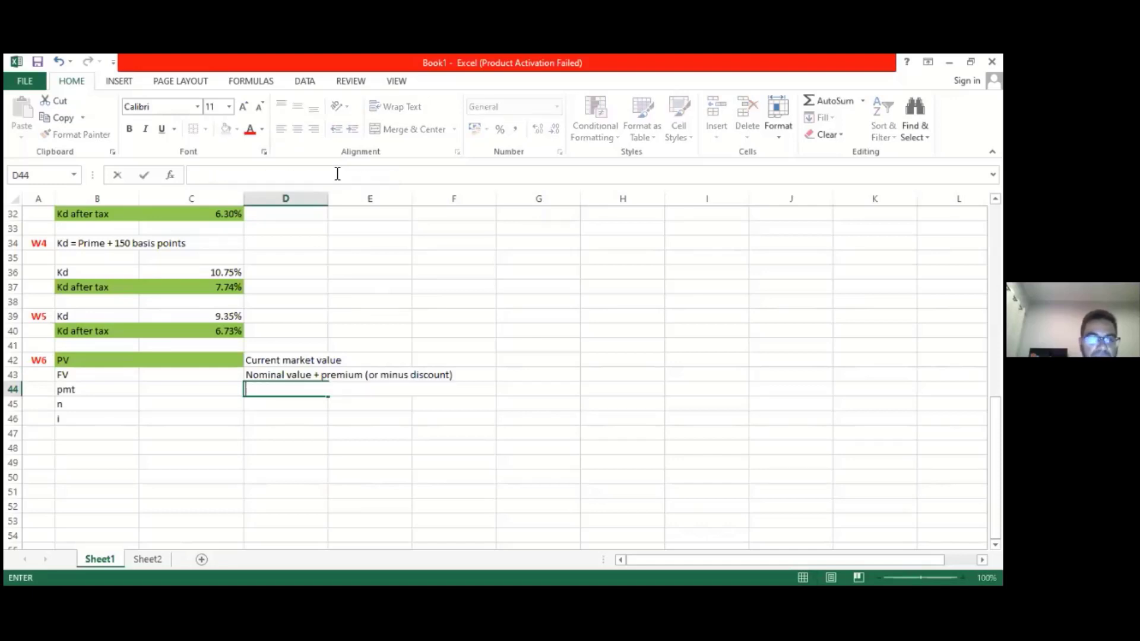
text(Nominal )
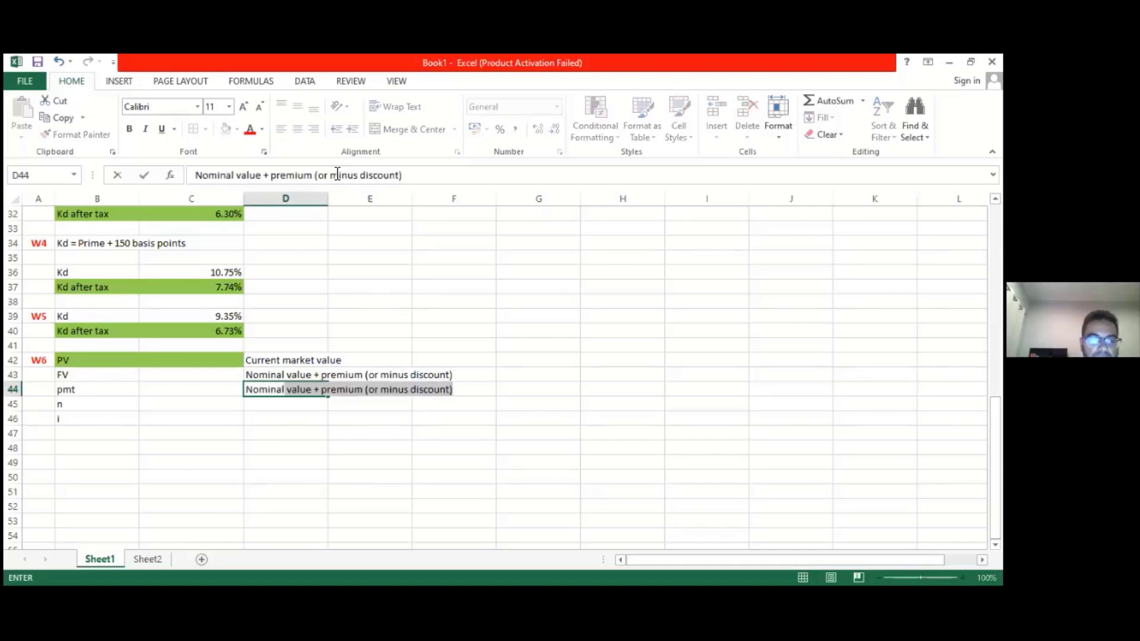
text(value )
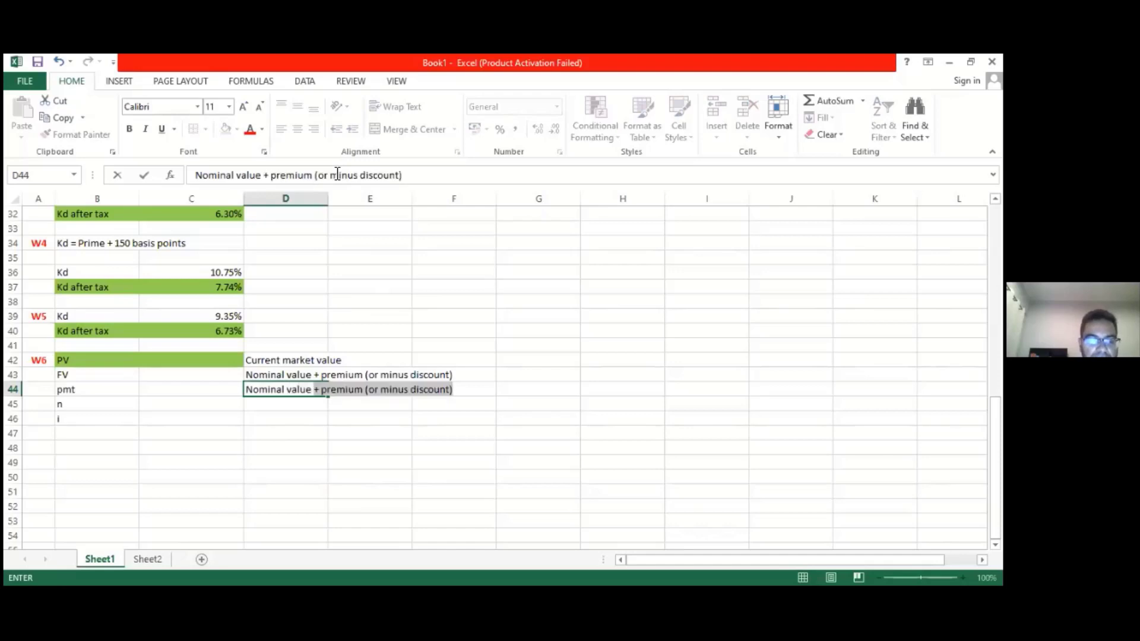
text(x cou)
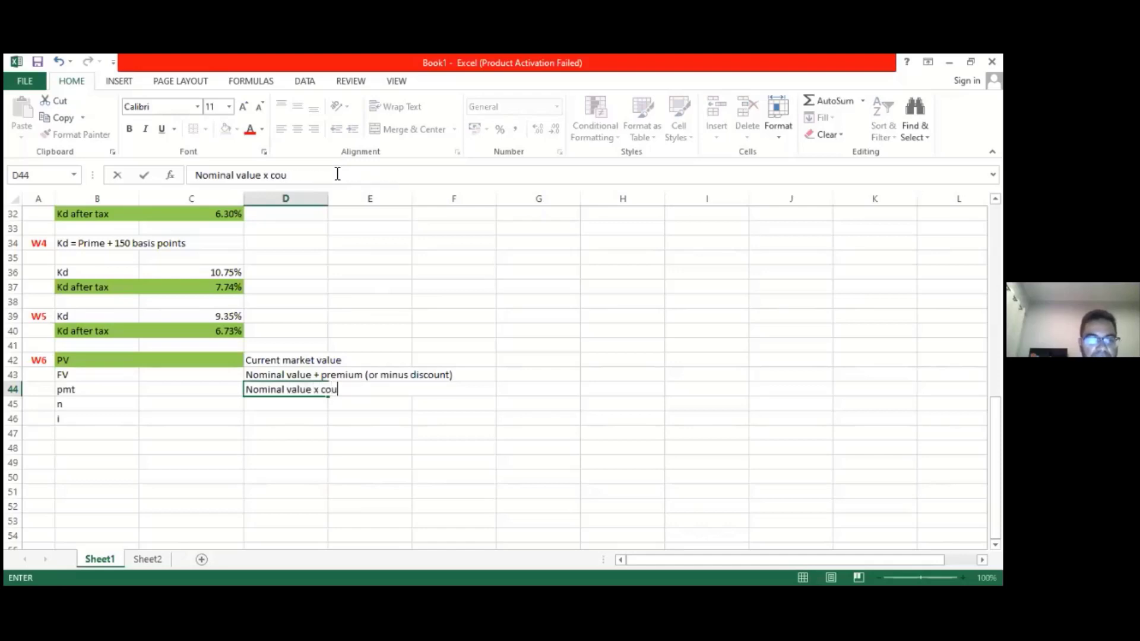
text(pon rate)
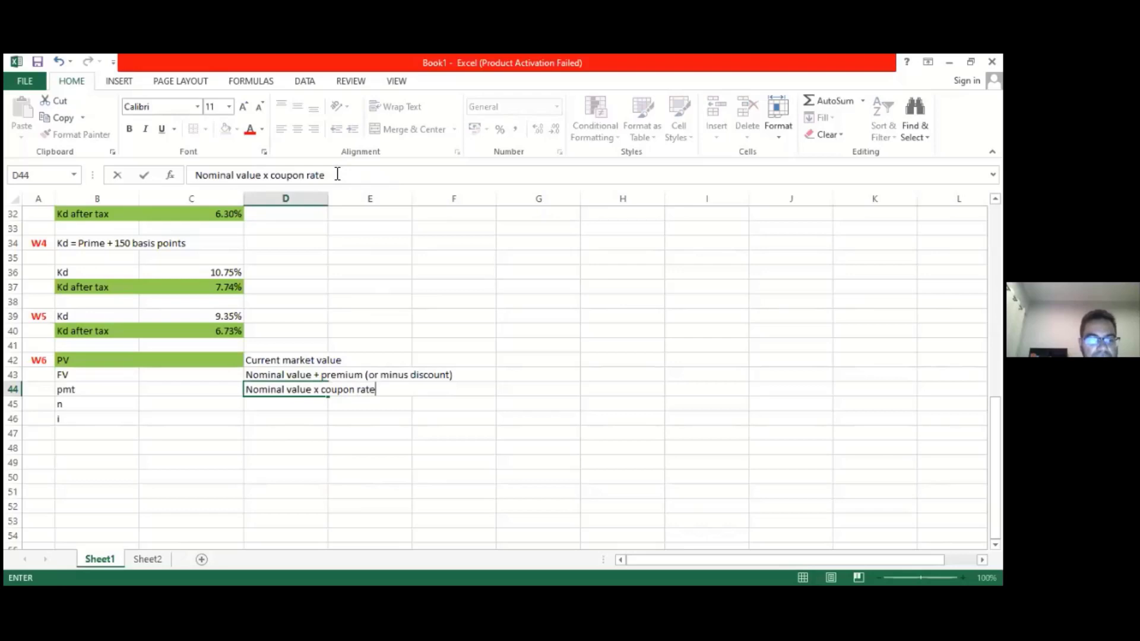
key(Return)
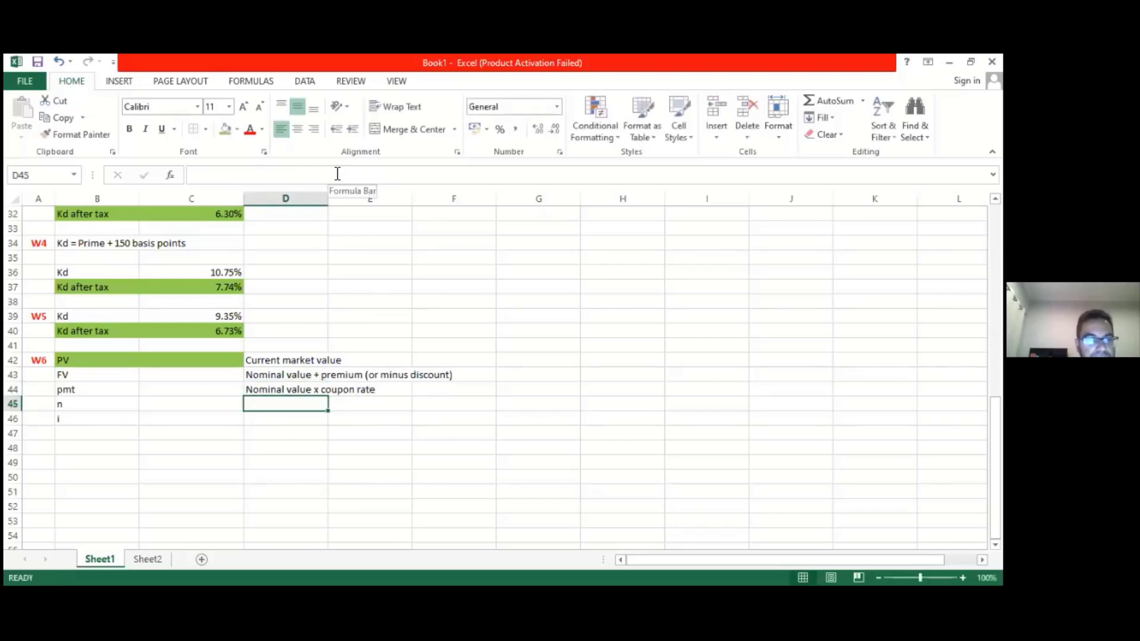
Enter the n note "Remaining number payment periods" in D45.
text(Re)
key(BackSpace)
key(BackSpace)
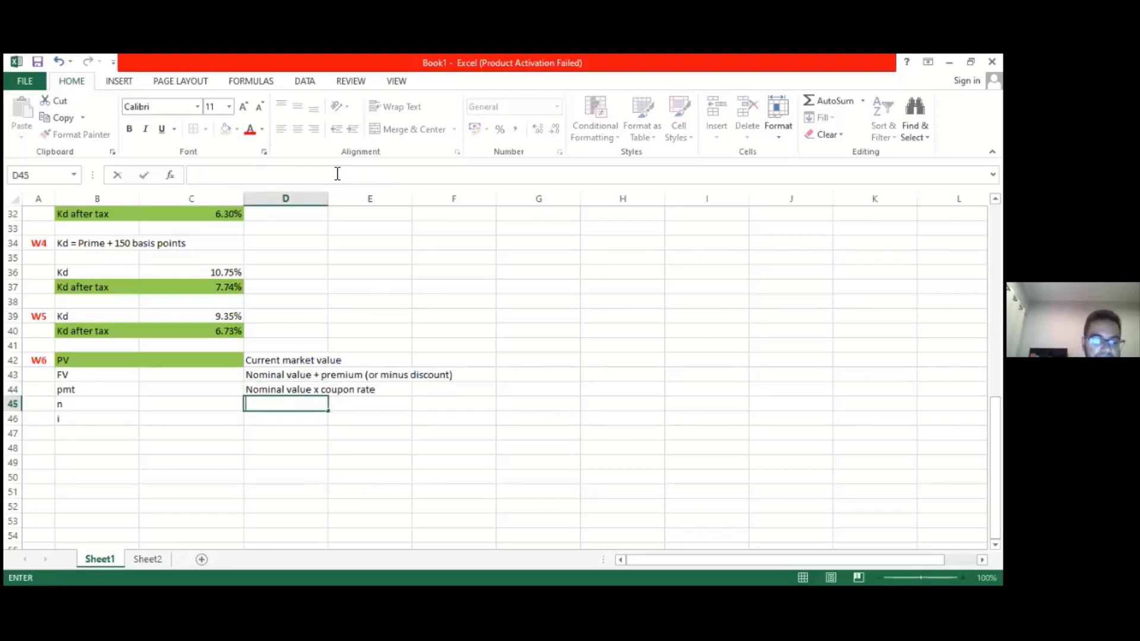
text(Rema)
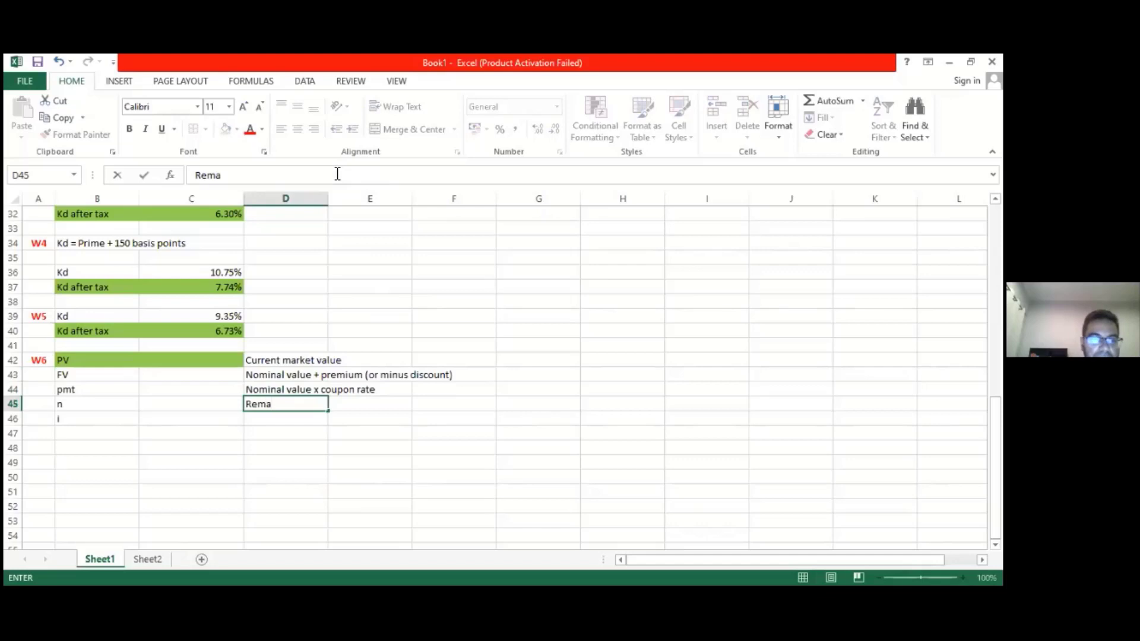
text(ining)
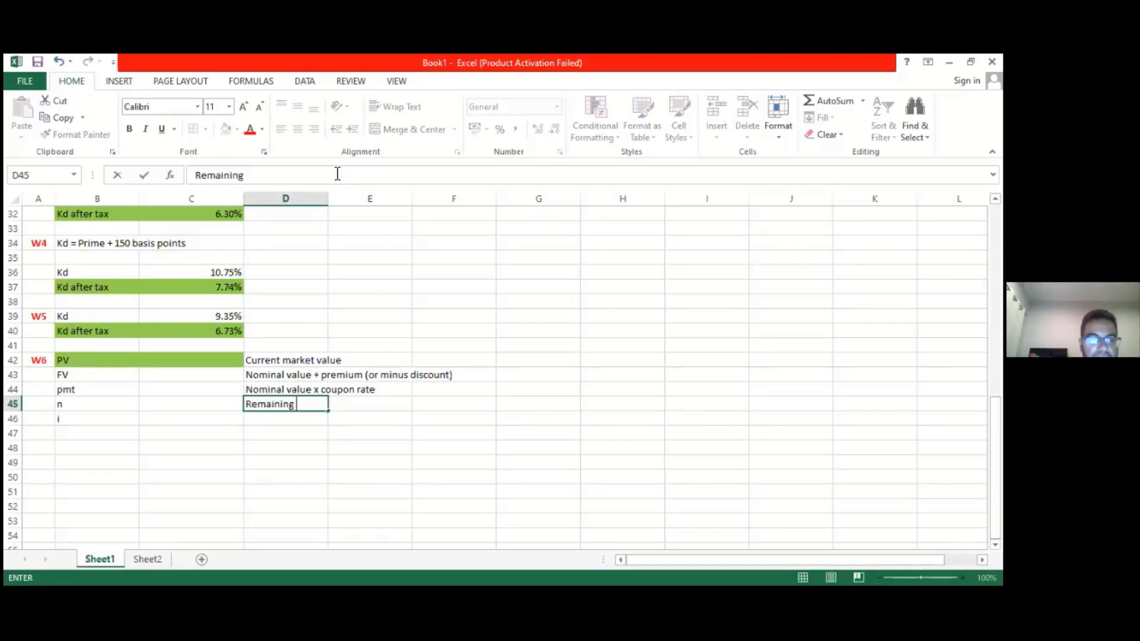
text( payment )
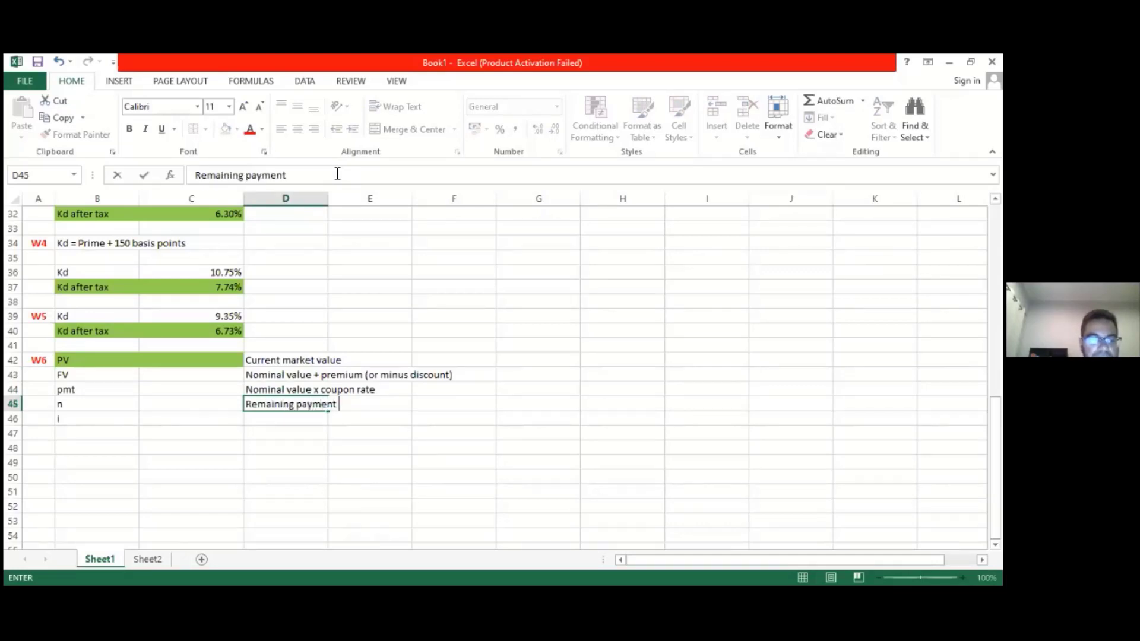
text(period)
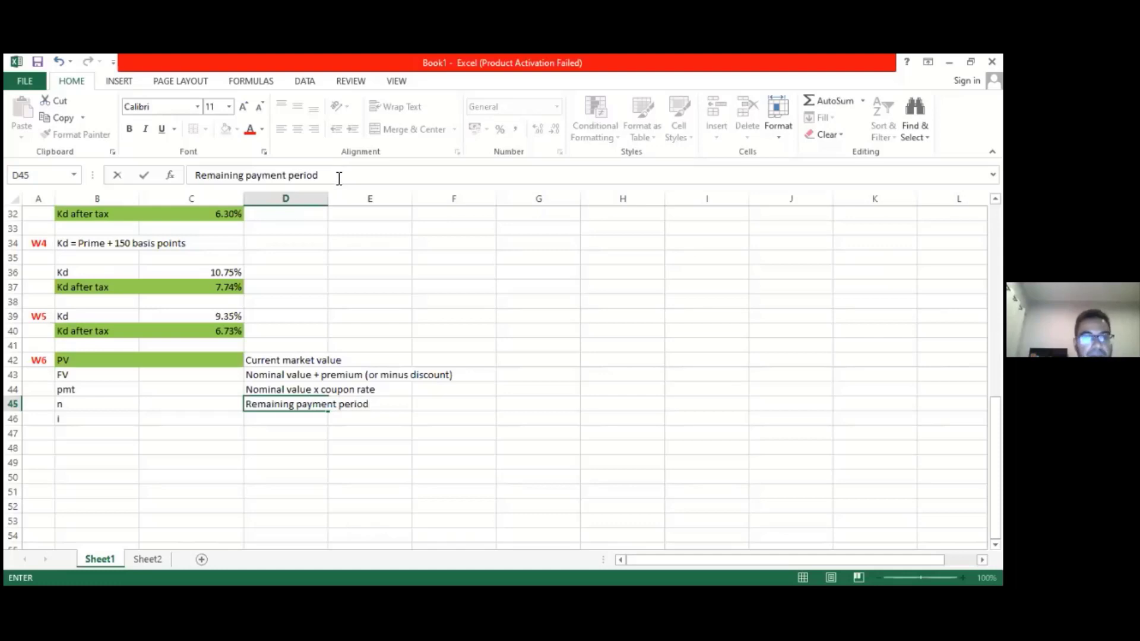
click(247, 175)
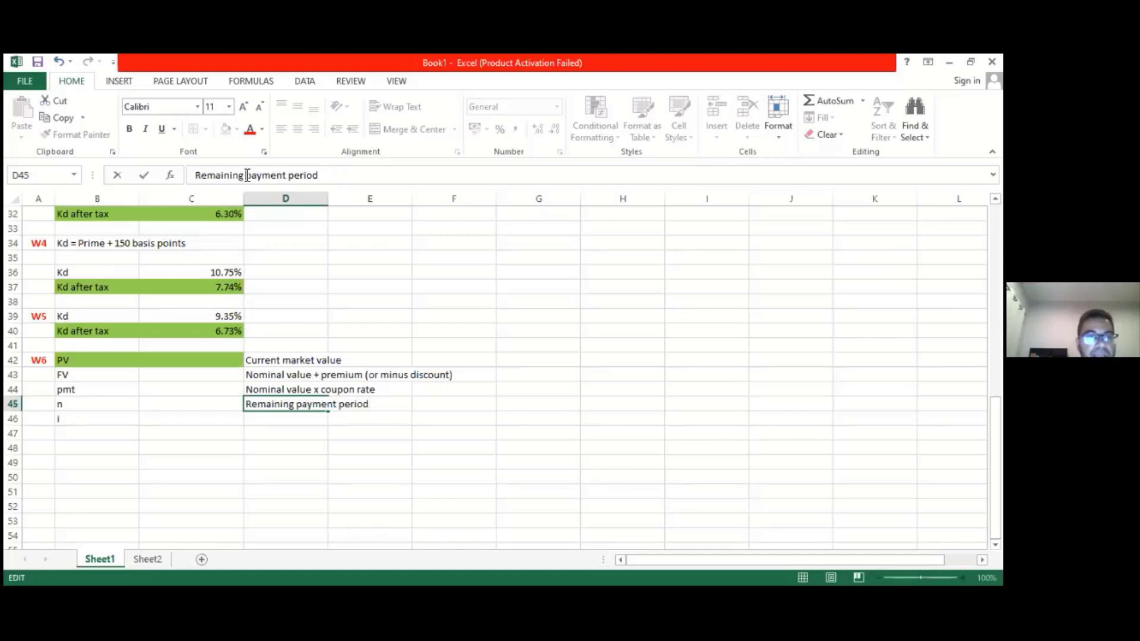
text(number)
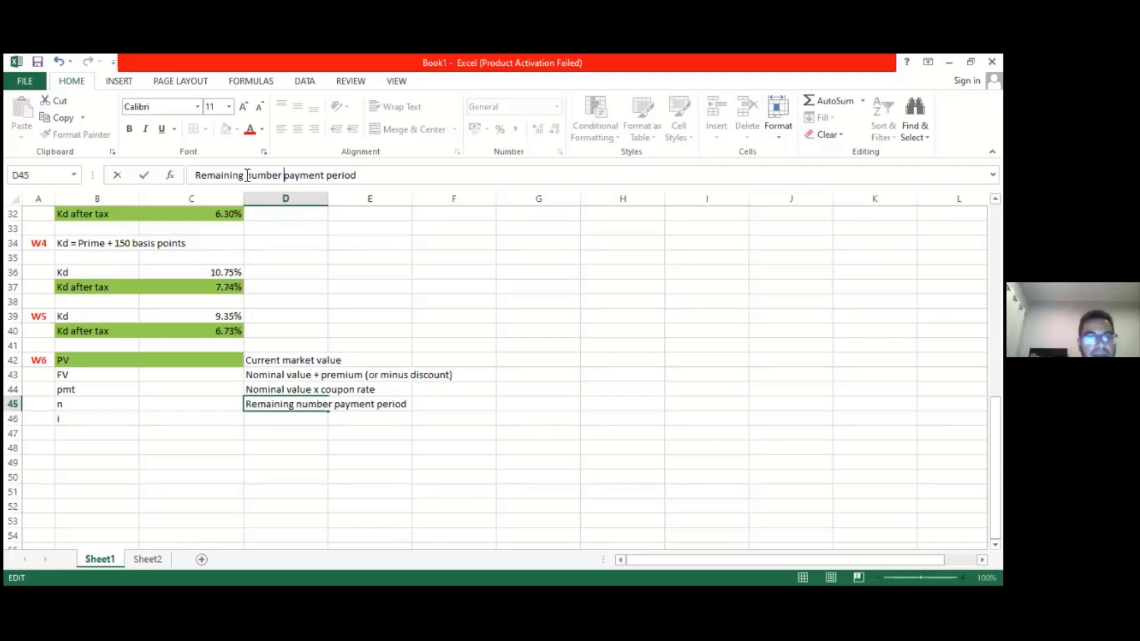
click(360, 176)
text(s)
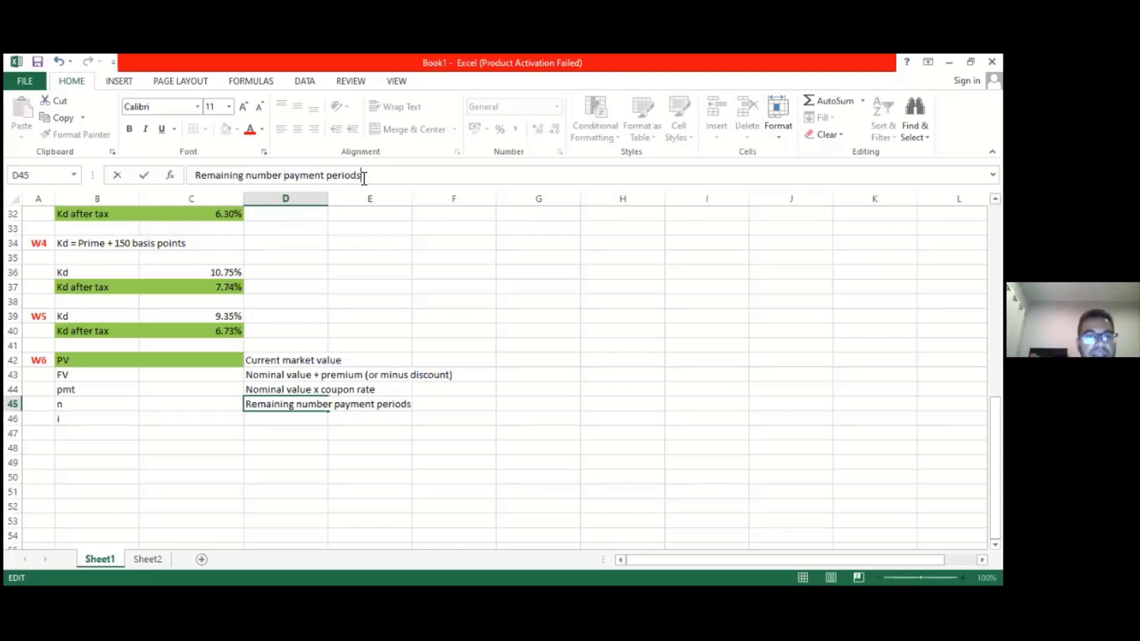
key(Return)
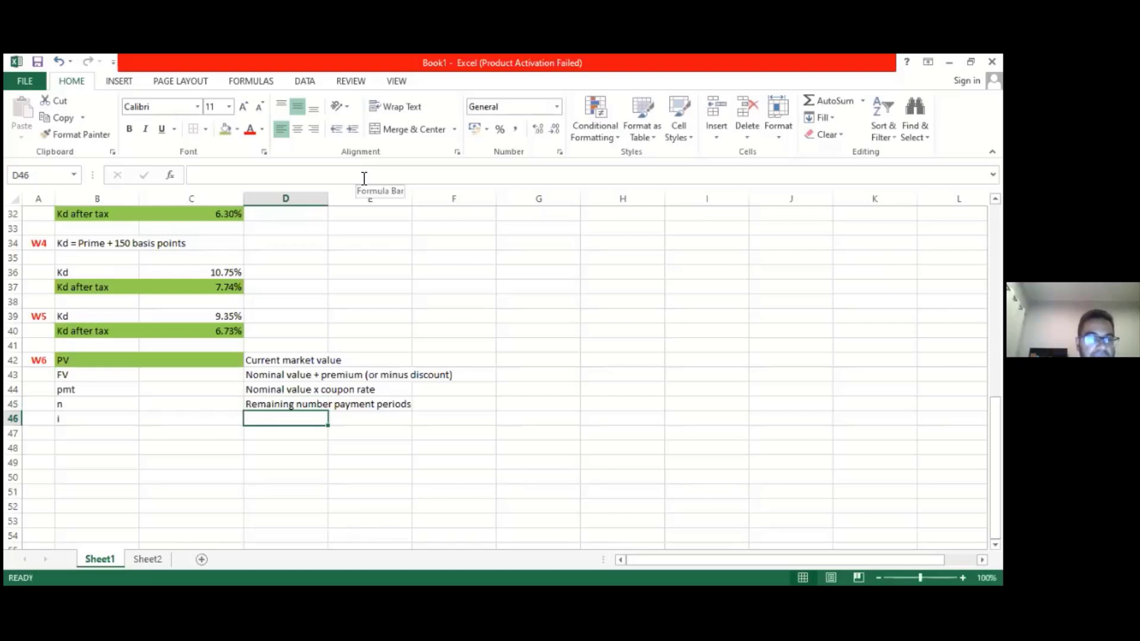
Enter the i note "Market rate" in D46 and widen column D to fit the W6 notes.
text(Market rate)
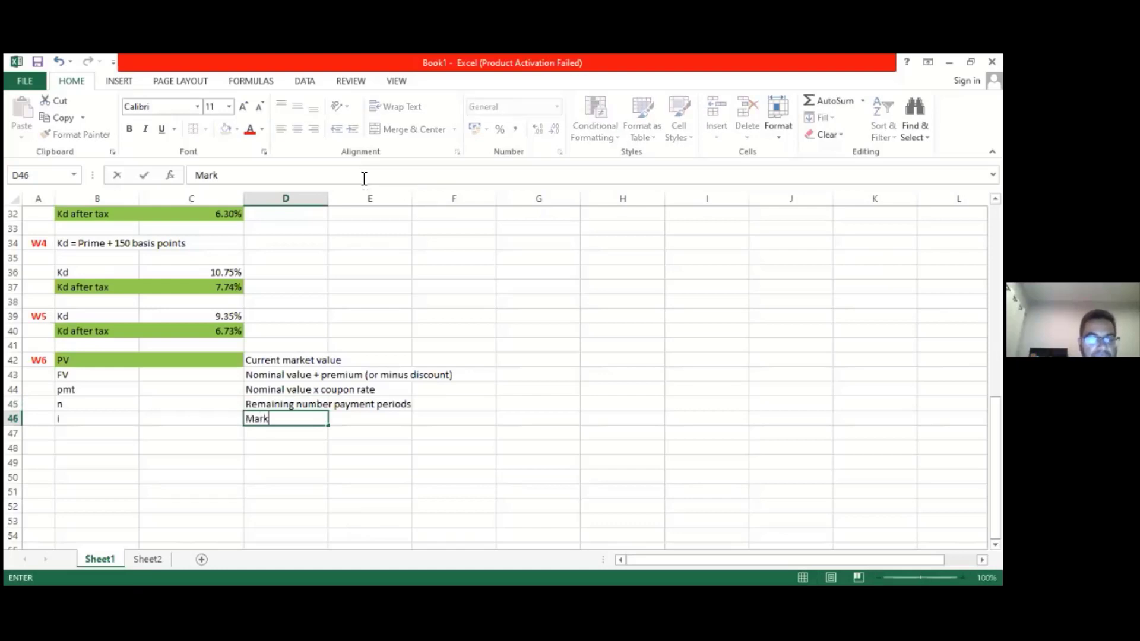
click(526, 425)
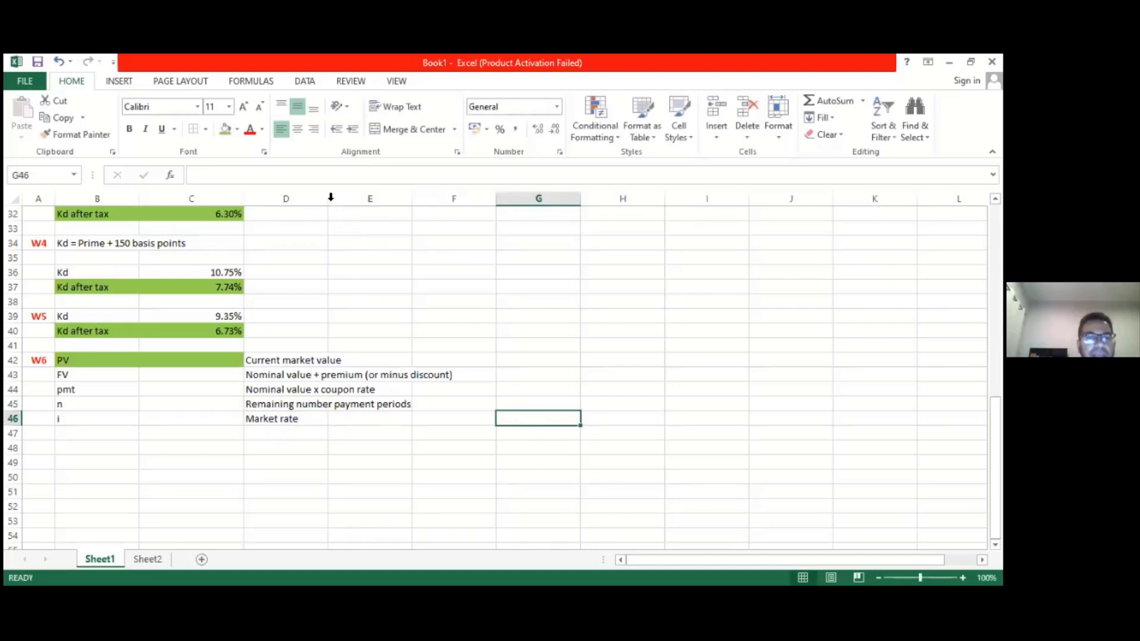
drag(328, 199, 462, 381)
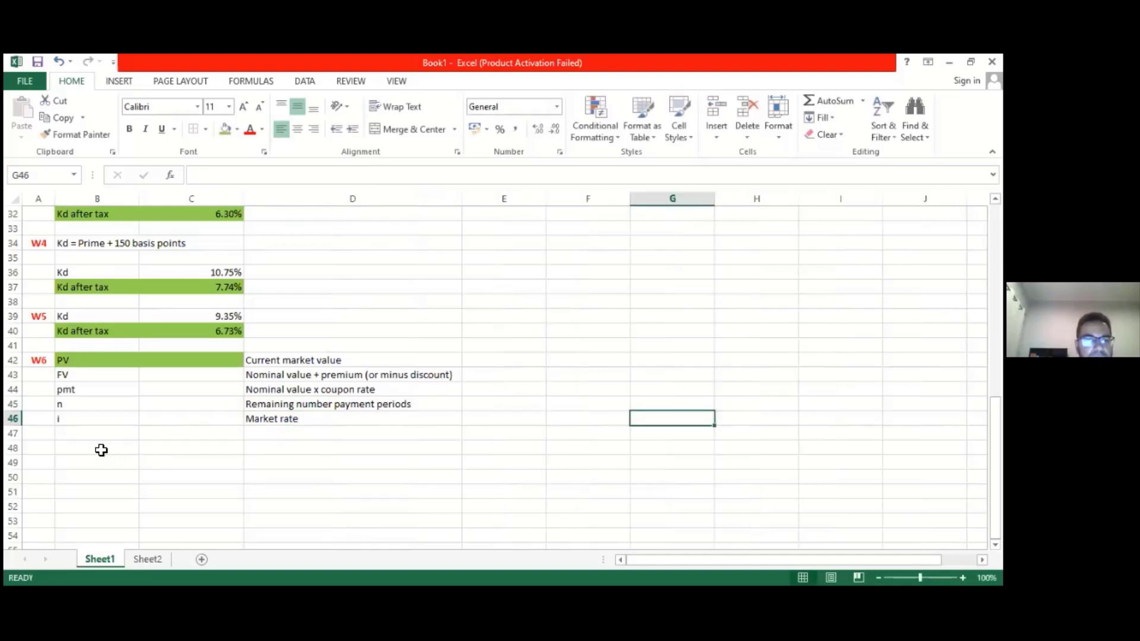
Add the note 'If payment after tax then "I" must be after tax and vice versa' in B48.
click(82, 448)
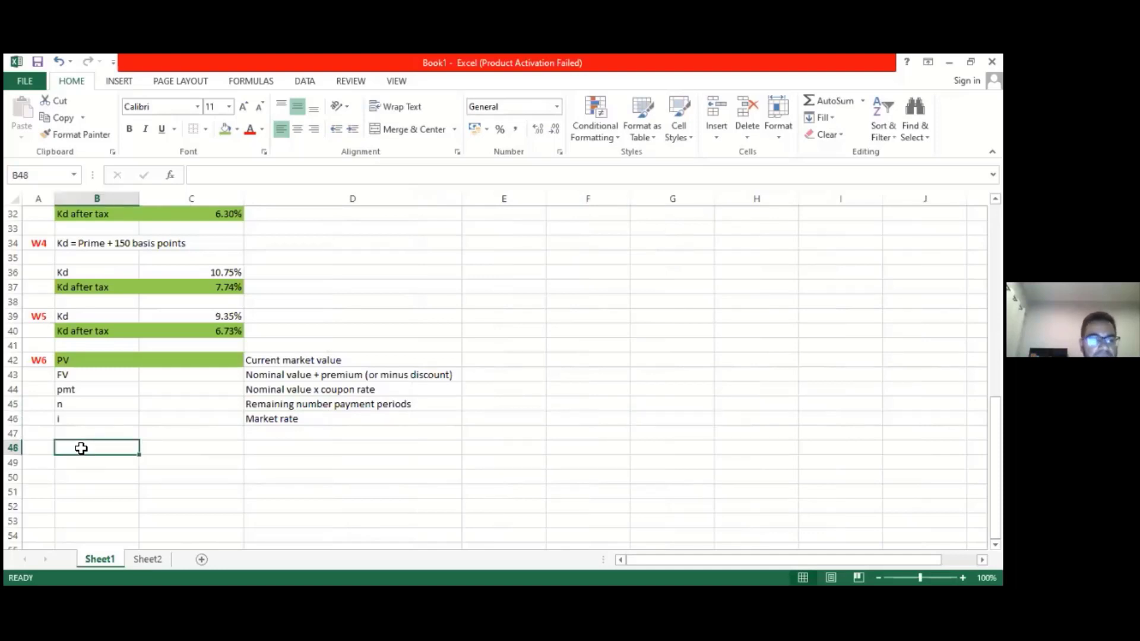
text(If payment )
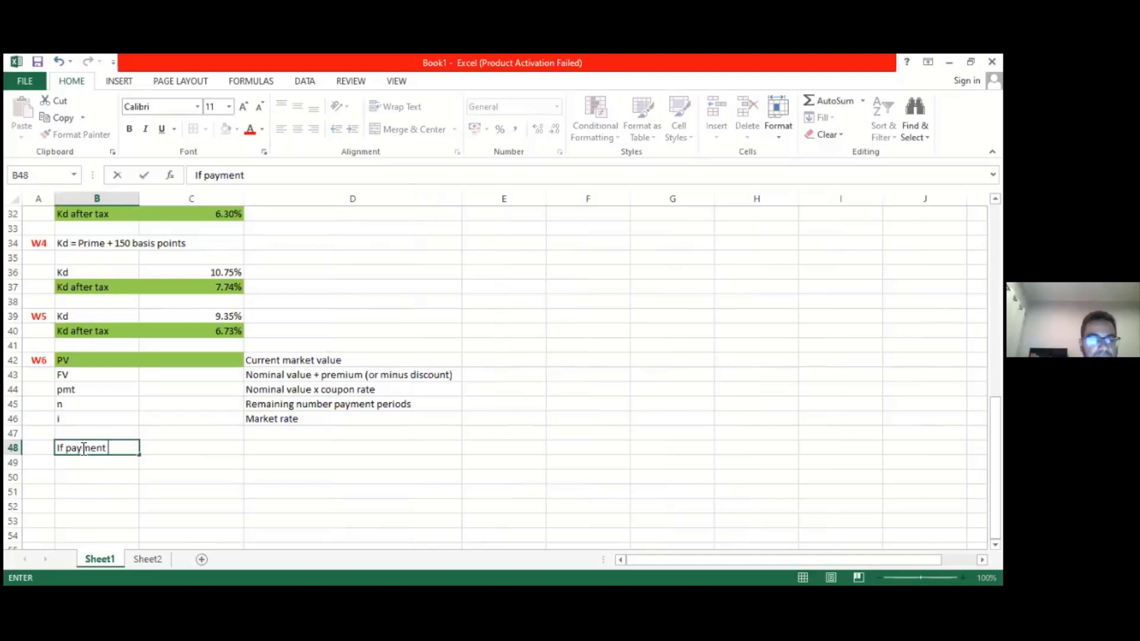
text(after taz)
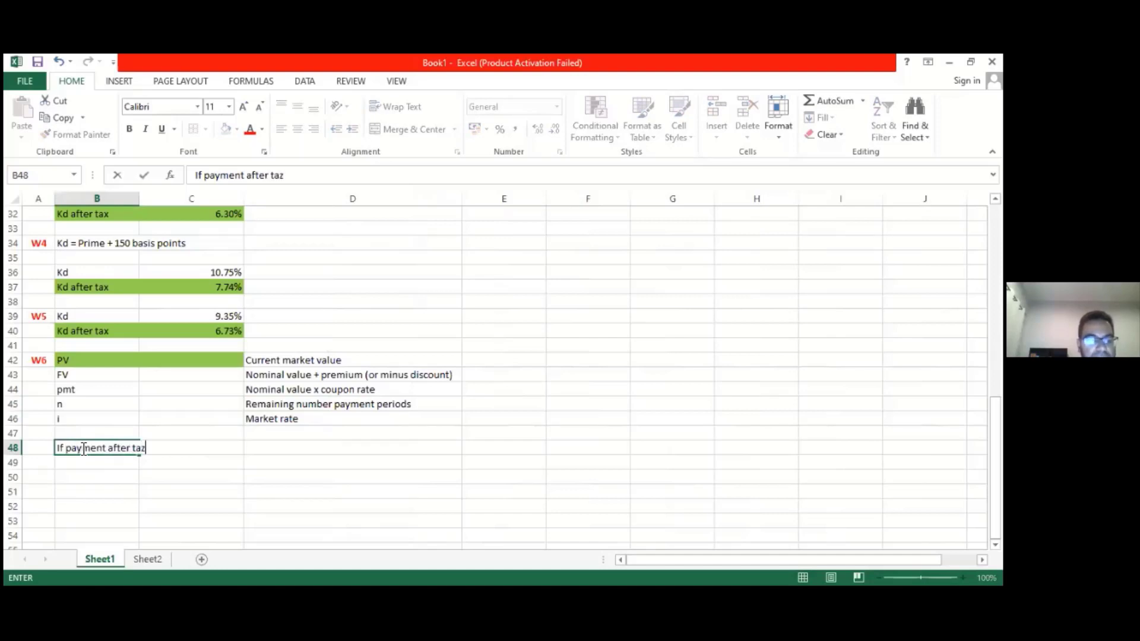
key(BackSpace)
text(x then i)
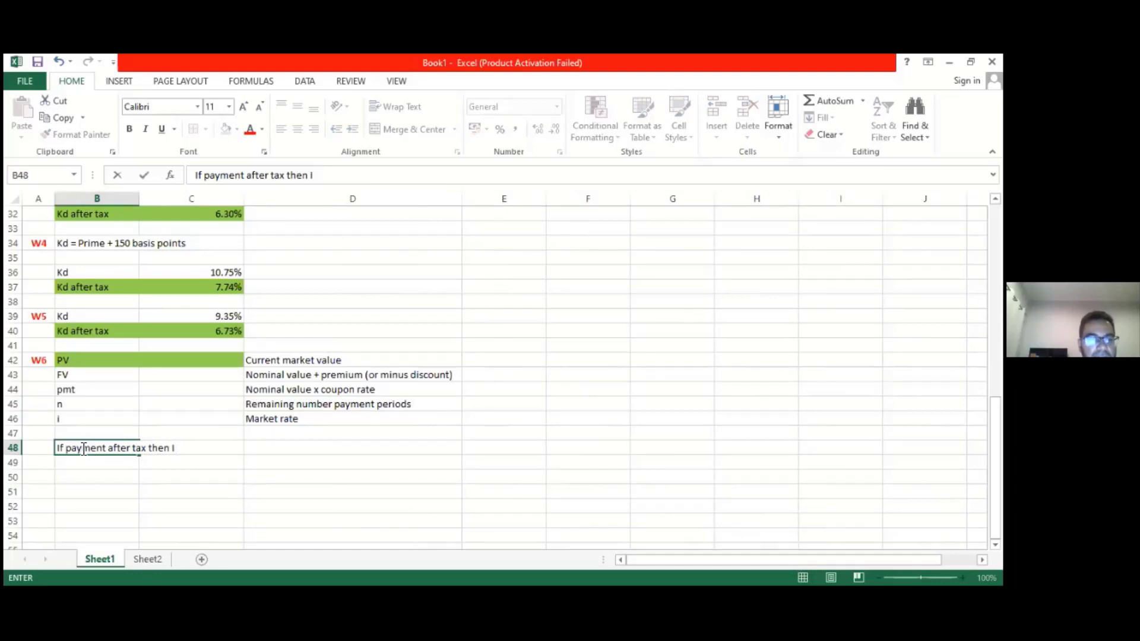
key(BackSpace)
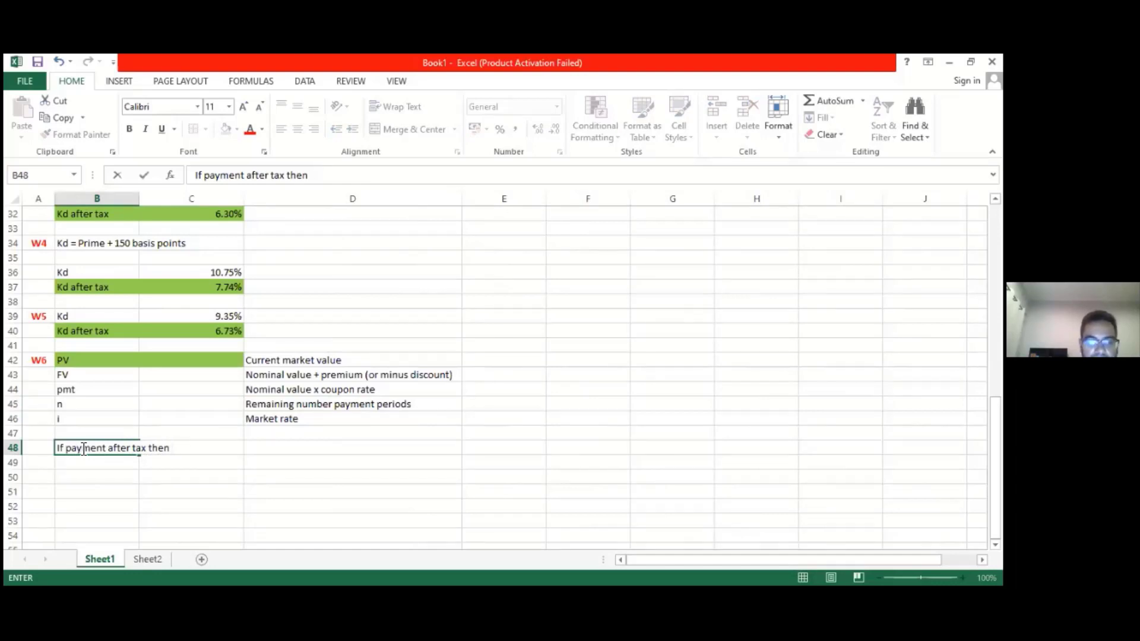
text("i" must )
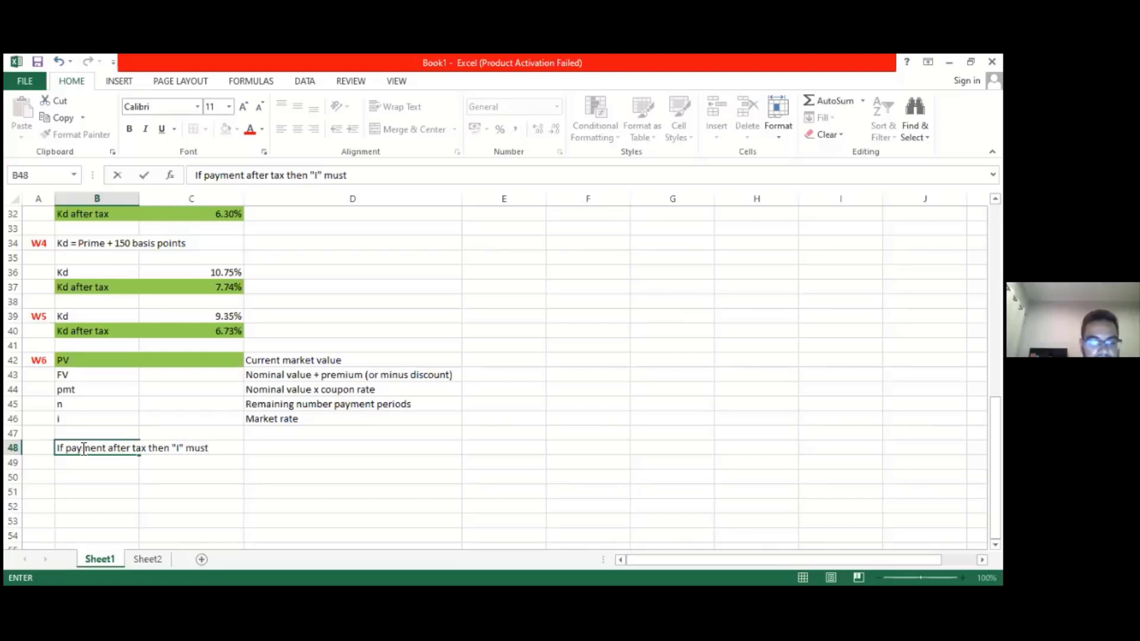
text(be af)
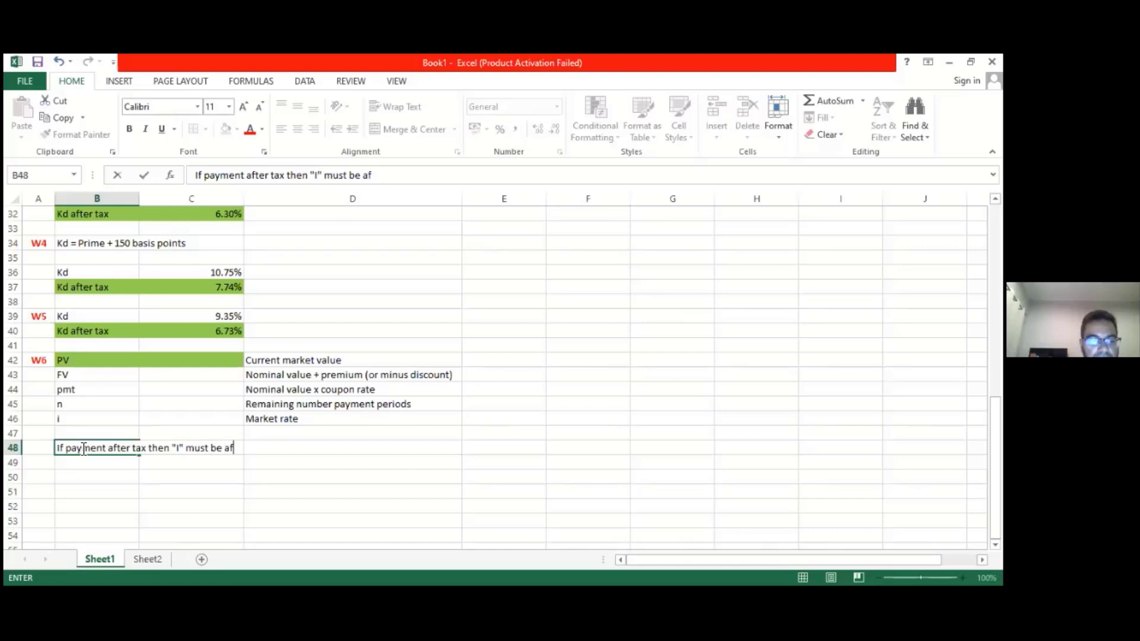
text(ter tax and vice versa)
click(84, 474)
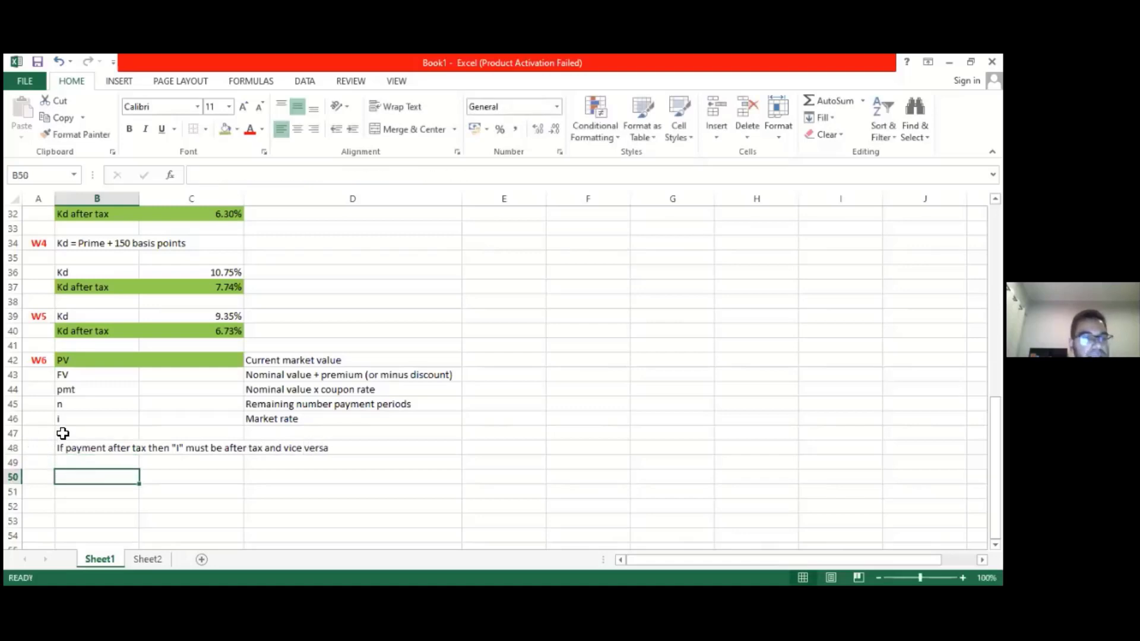
Insert a blank row above the after-tax note and enter the heading "Some notes:" in B48.
click(12, 433)
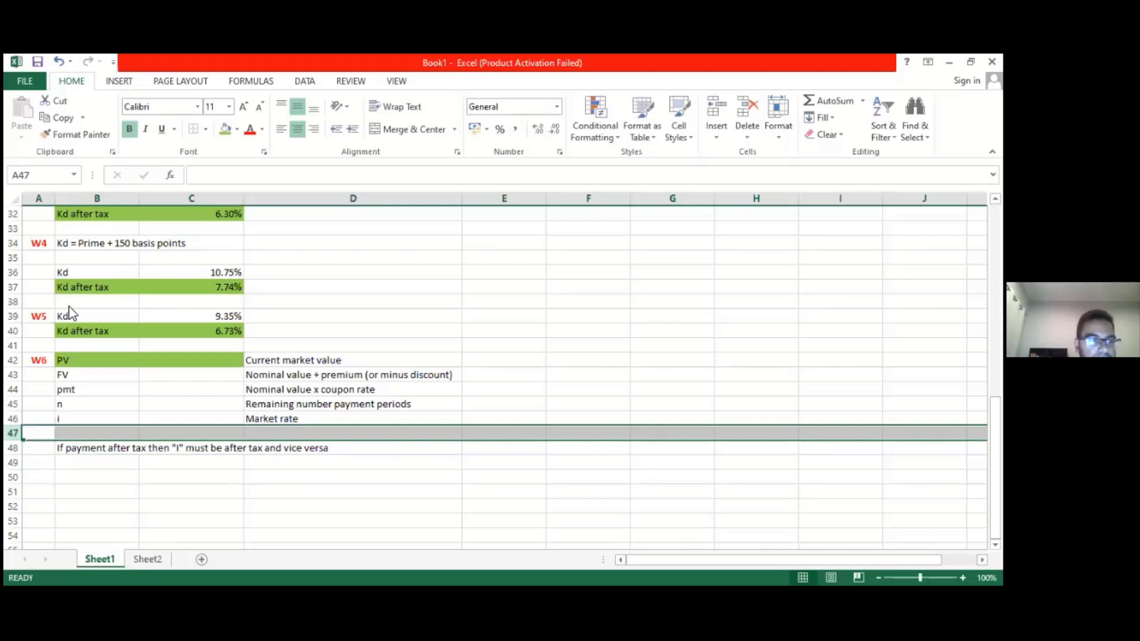
right_click(71, 439)
key(i)
click(74, 448)
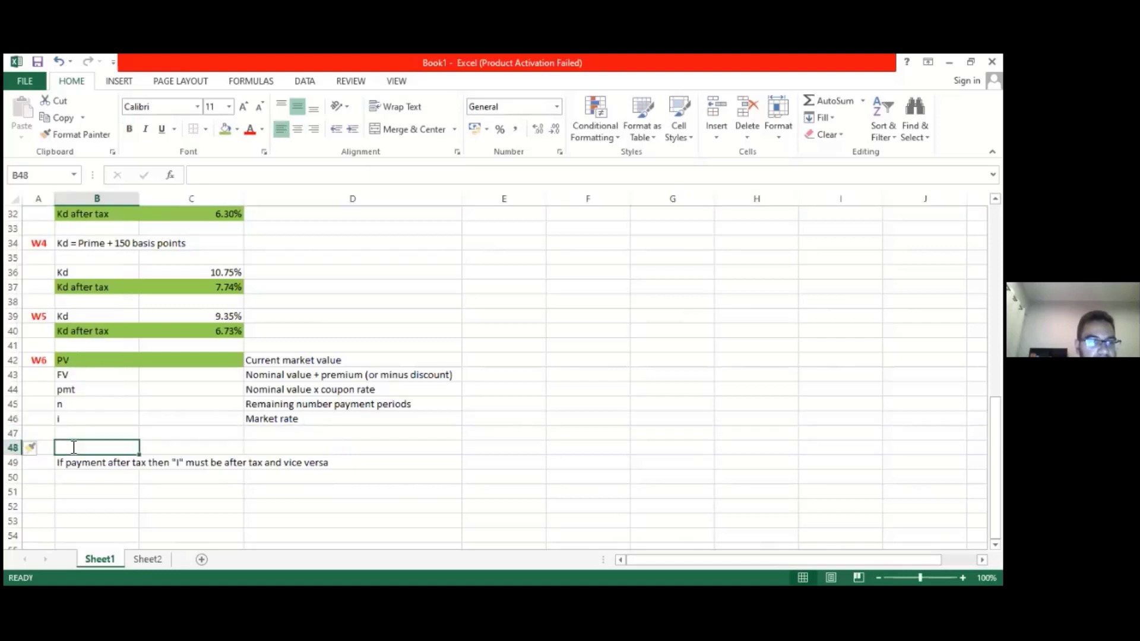
text(Some notes:)
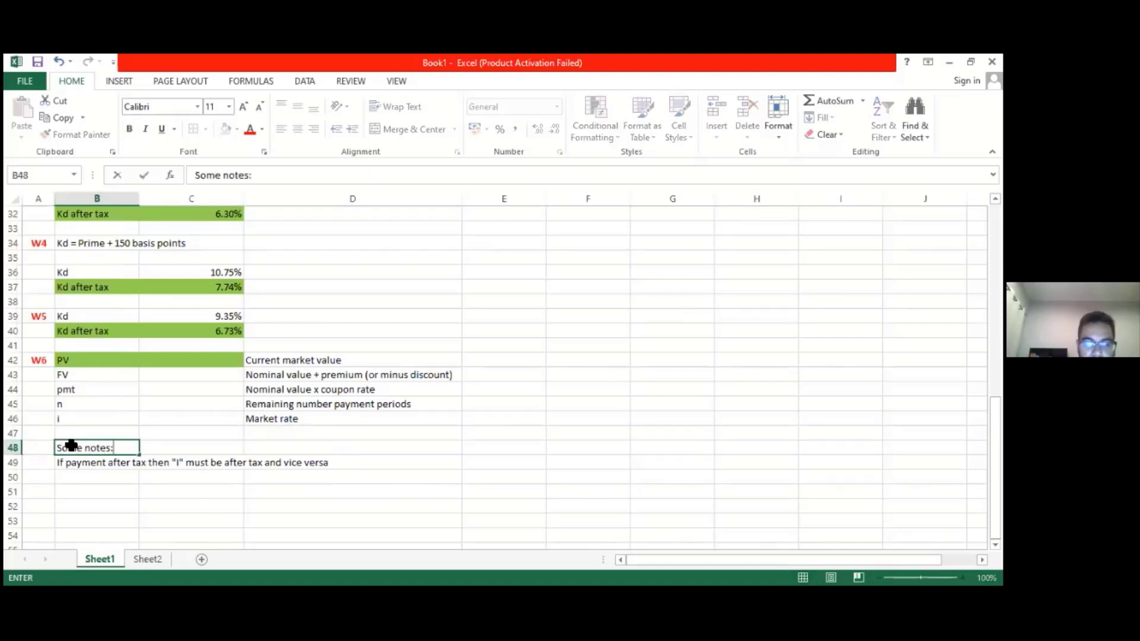
key(Return)
Add the note "FV and pmt must be in the same direction (i.e. both positive or both negative)" in B50.
key(Return)
text(FV and pmt)
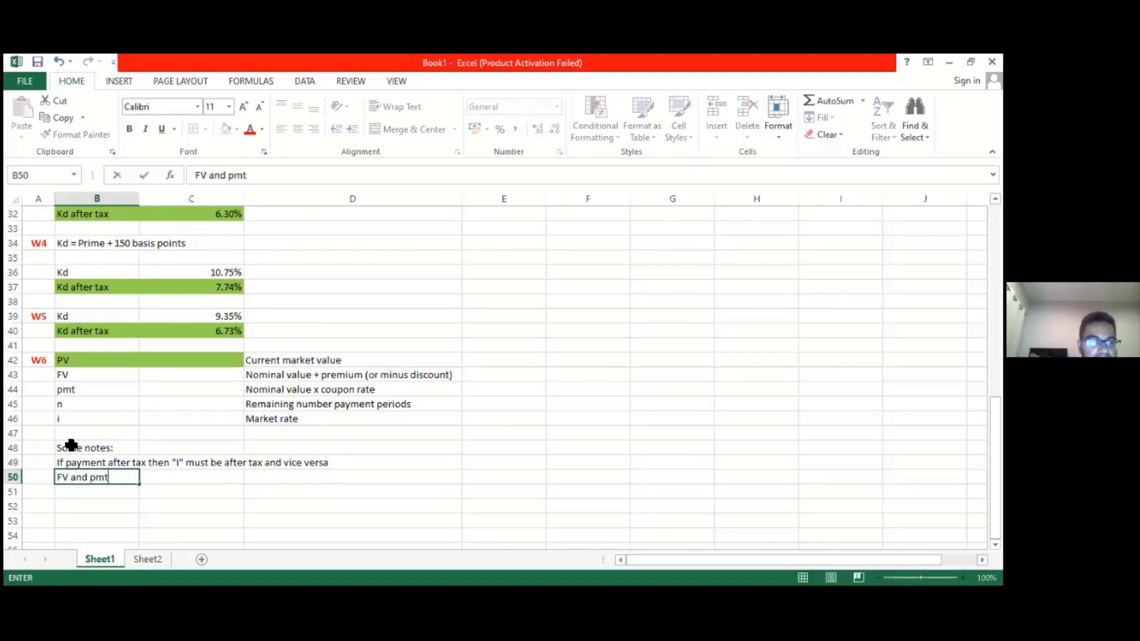
text( must )
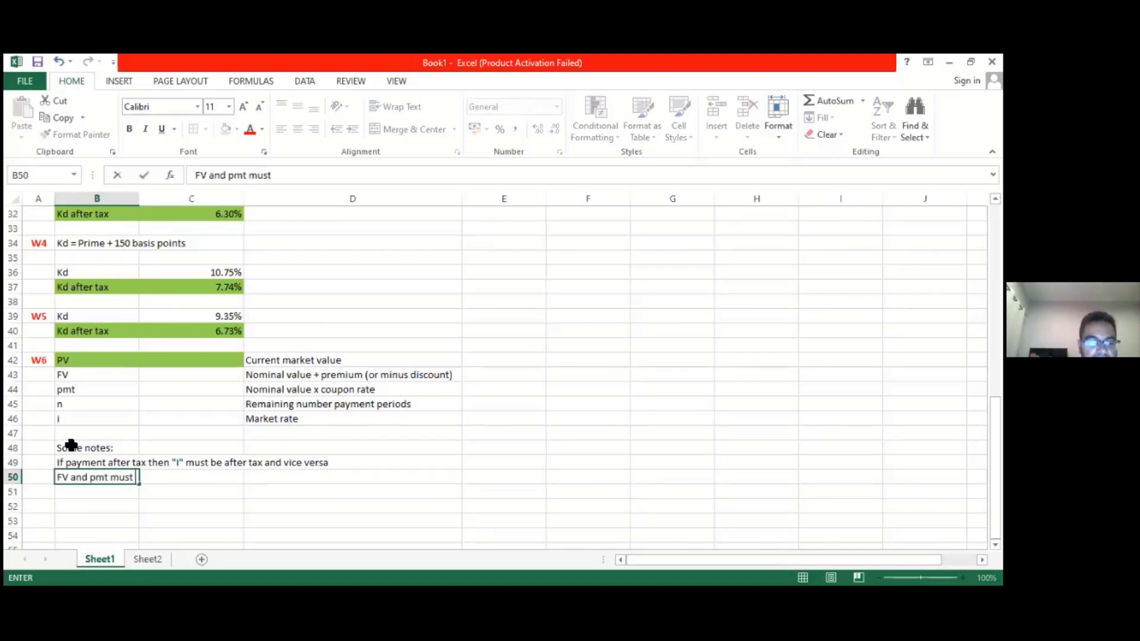
text(be in )
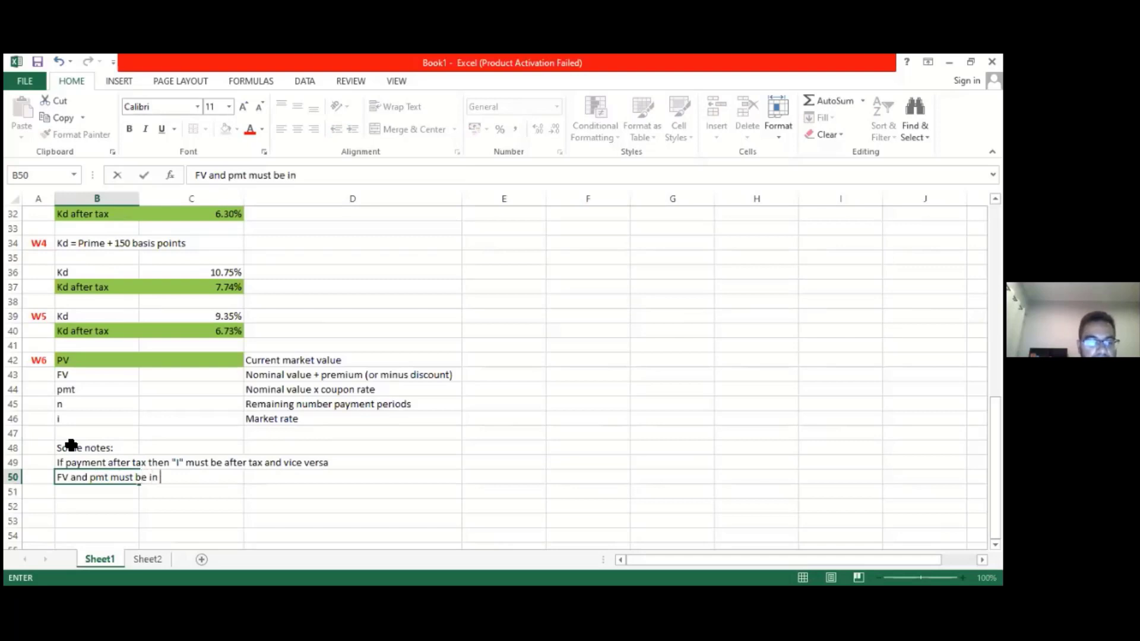
text(the same di)
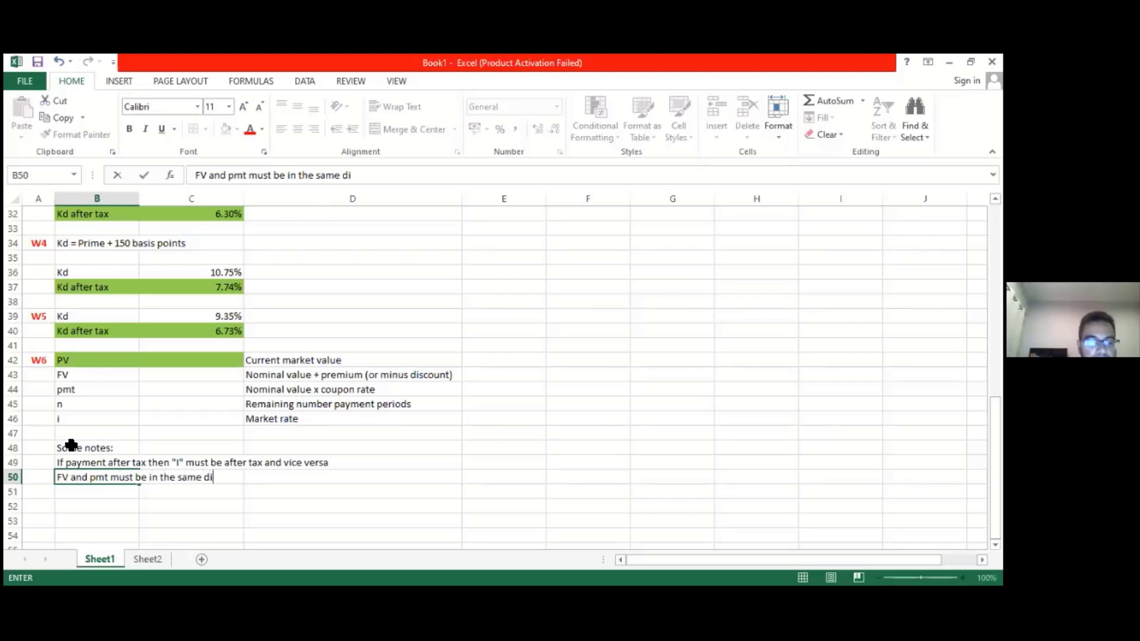
text(rection (i.e. bo)
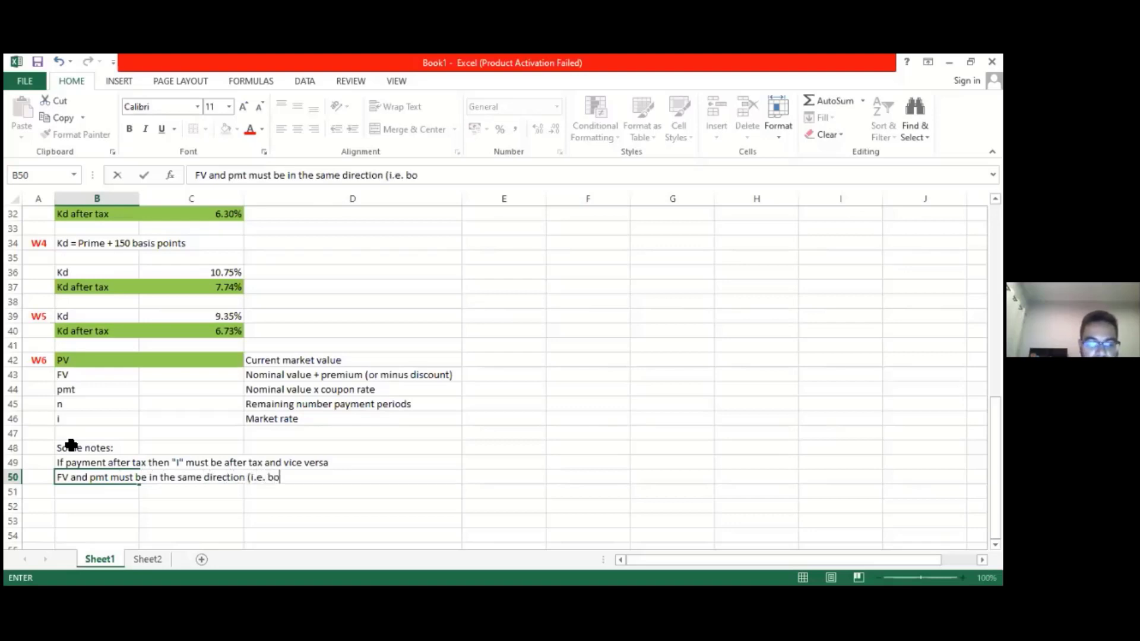
text(th positive or bo)
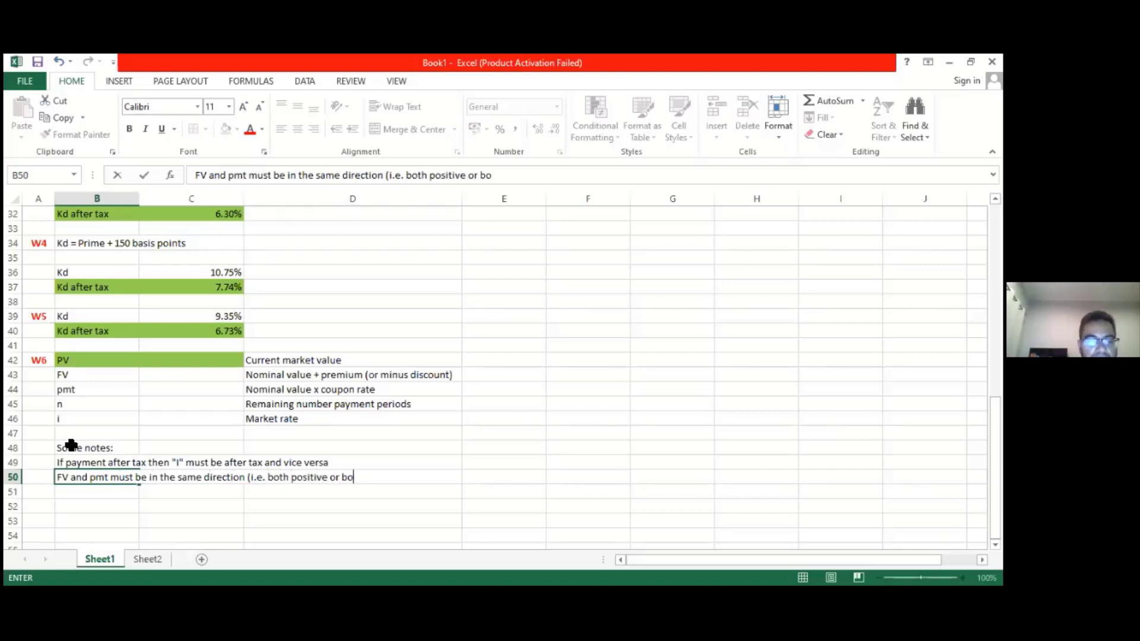
text(th)
text( negative))
key(Return)
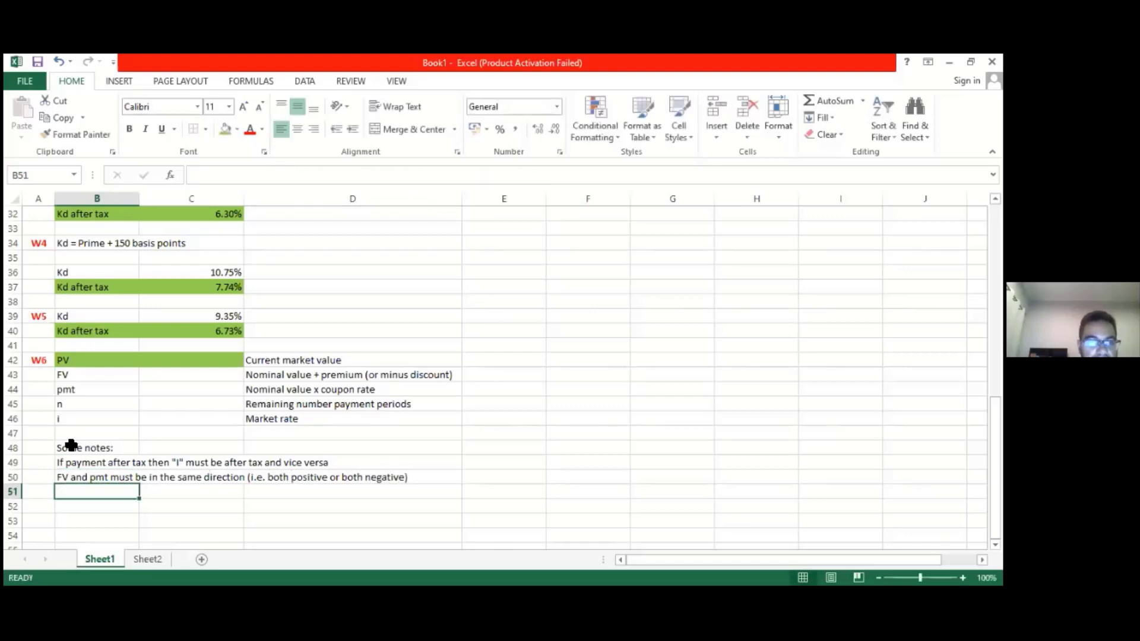
Add the note "PV in the opposite direction to FV" in B51.
text(PV in th)
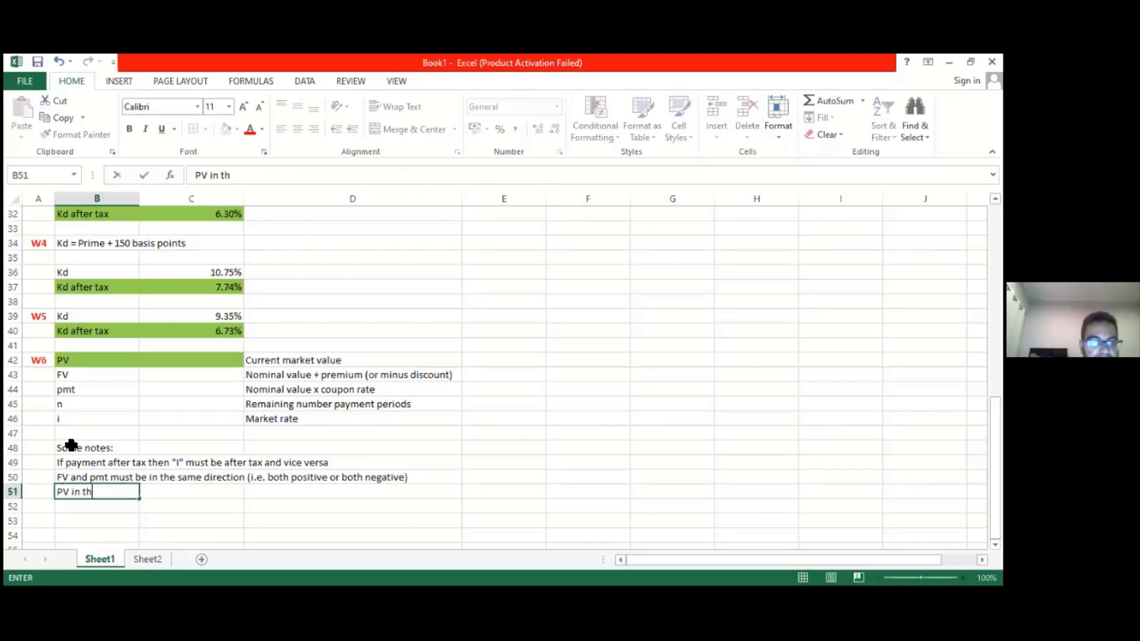
text(e o)
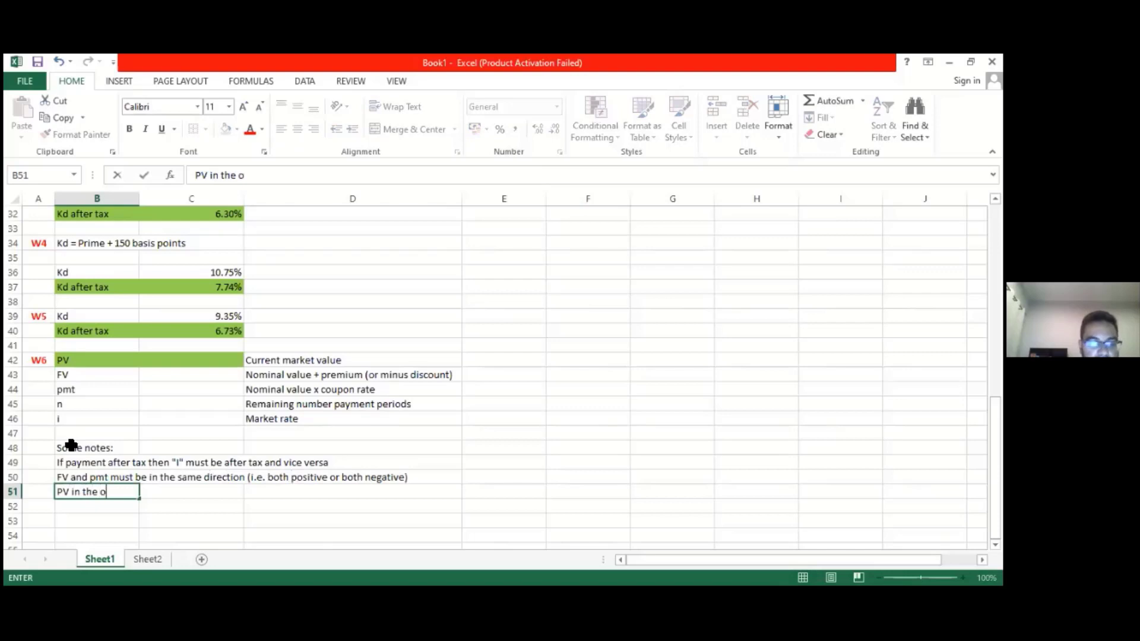
text(pposi)
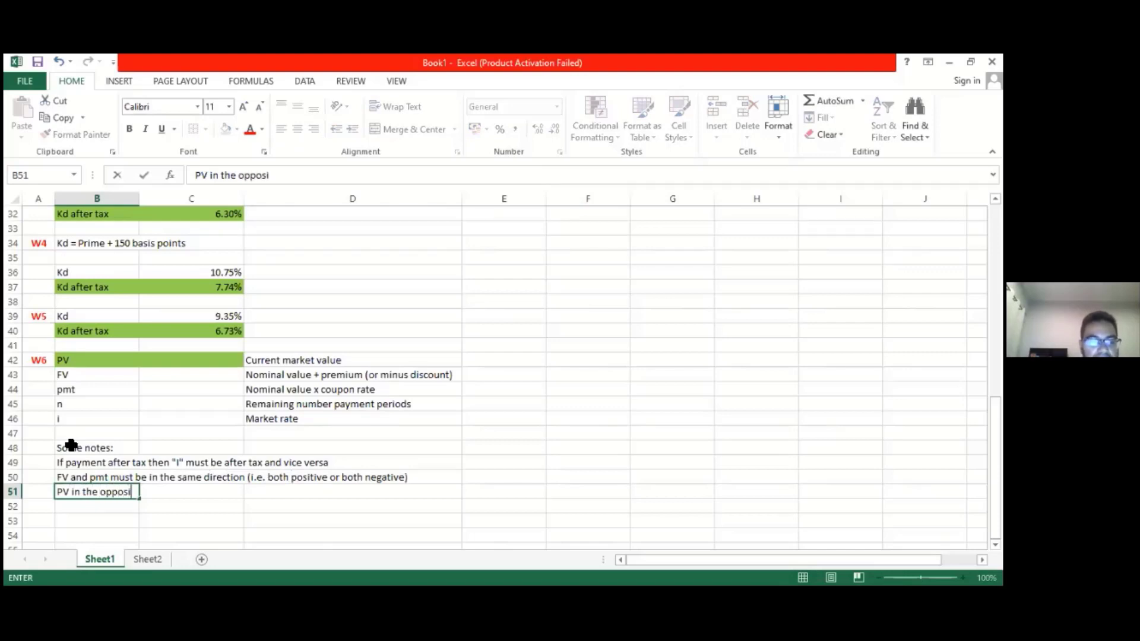
text(te directi)
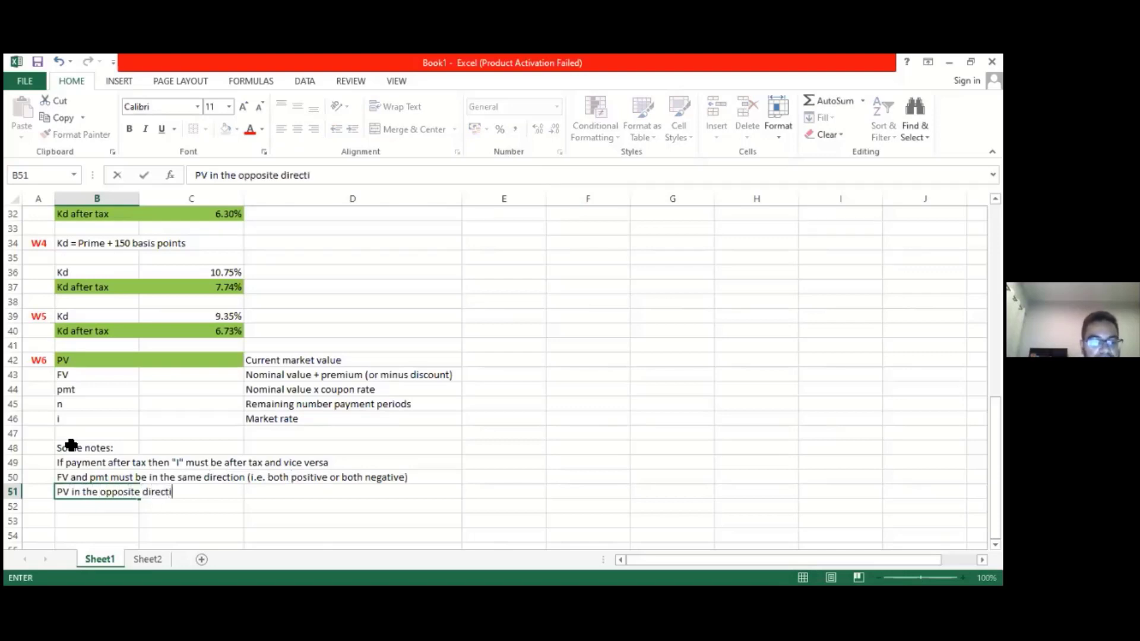
text(on to FV)
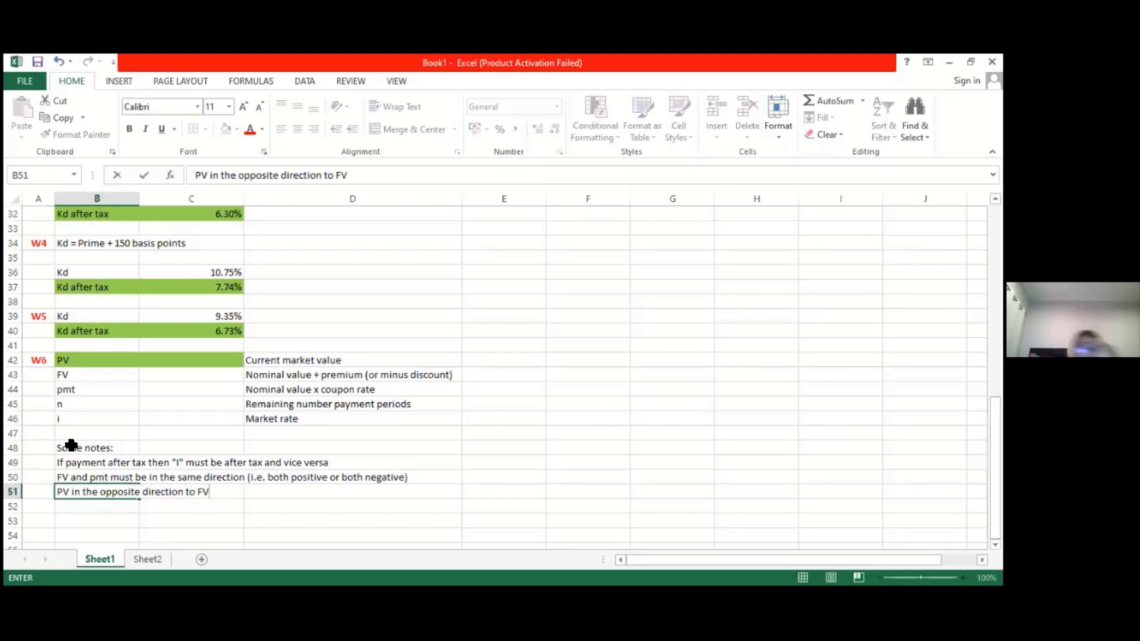
key(ctrl+Return)
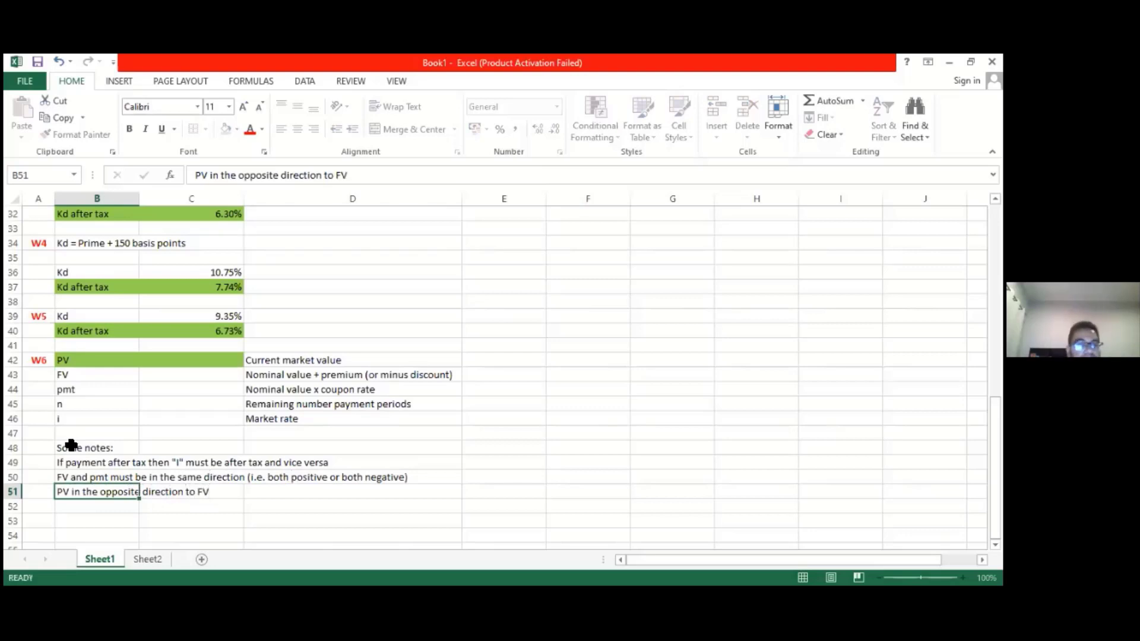
key(Down)
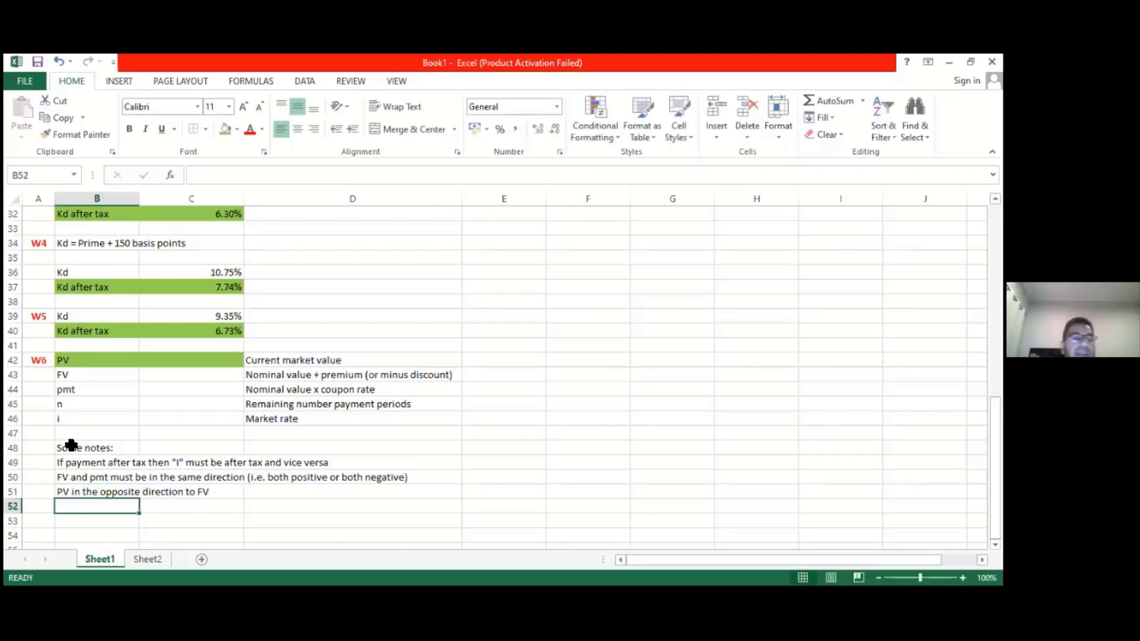
Link the W6 market rate i in C46 to the after-tax Kd in C32.
click(166, 420)
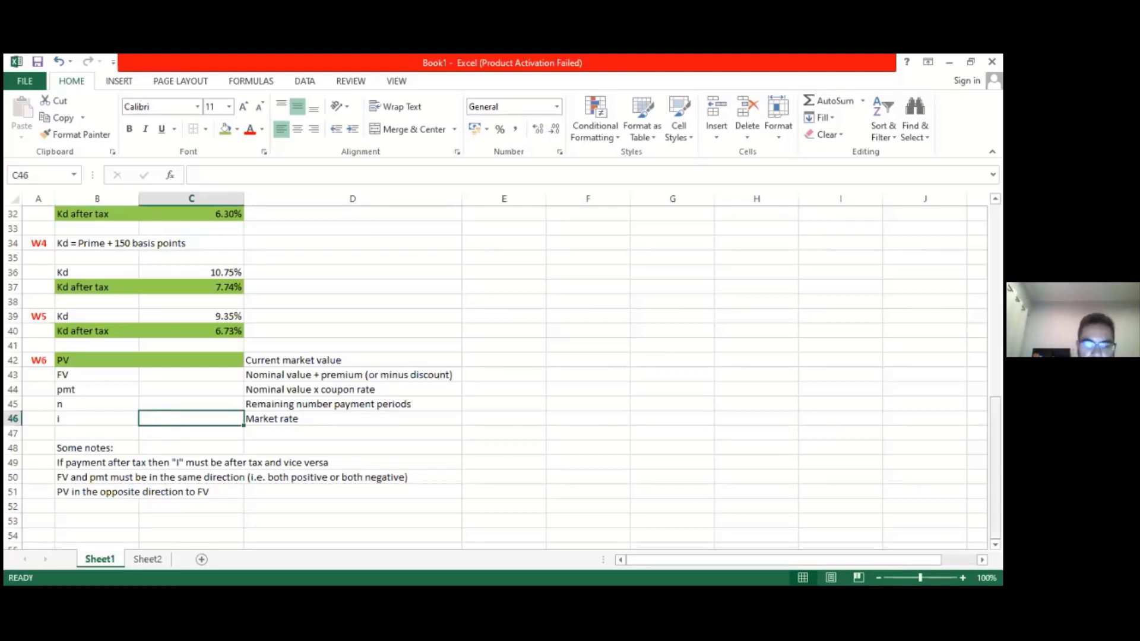
text(=)
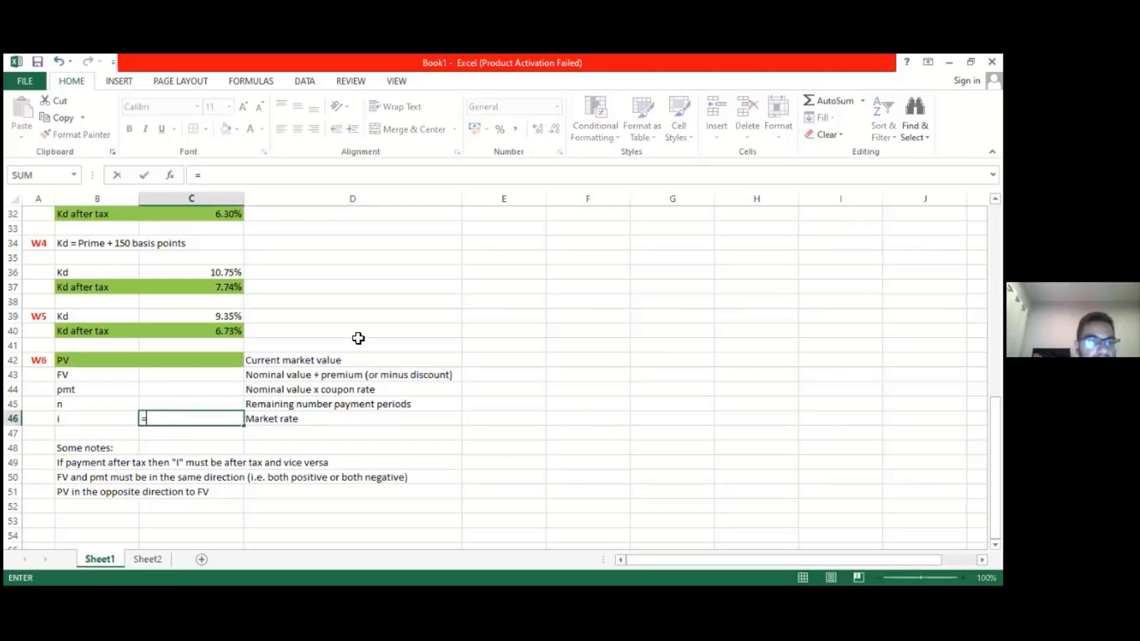
click(233, 218)
key(Return)
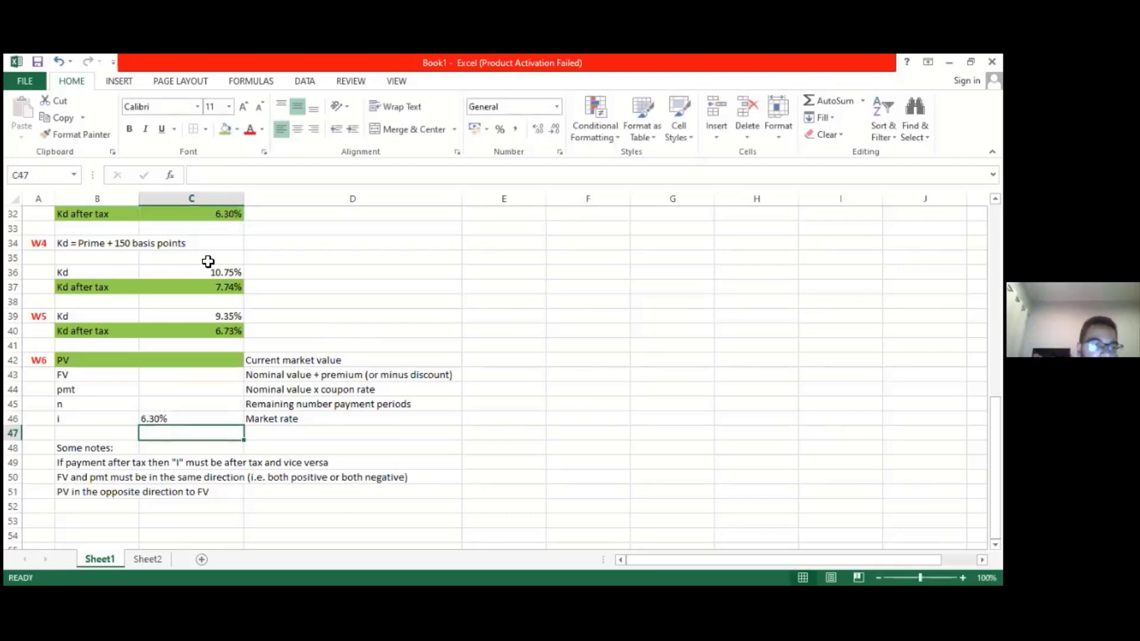
Calculate the W6 after-tax pmt in C44 with the formula =17000*15%*0.72.
click(202, 393)
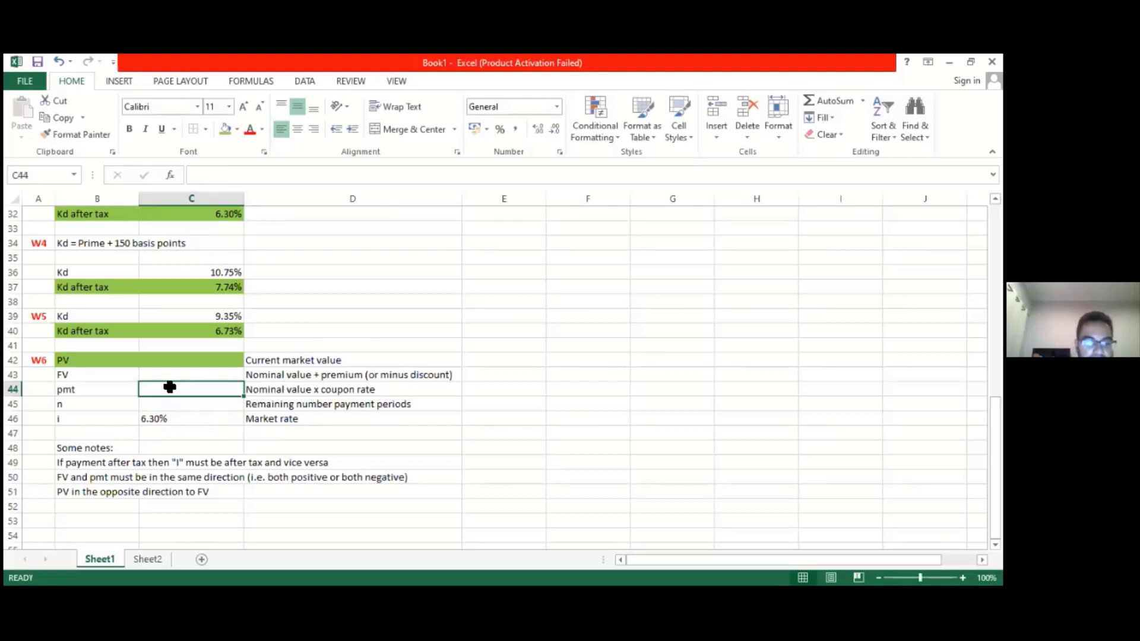
text(17000)
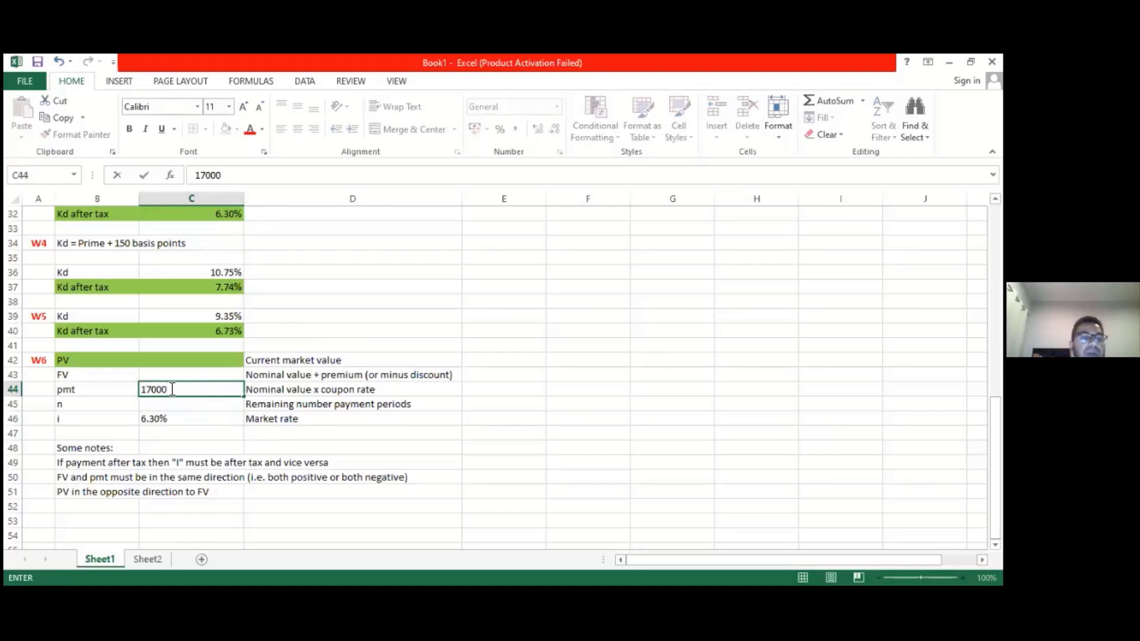
text(*15%)
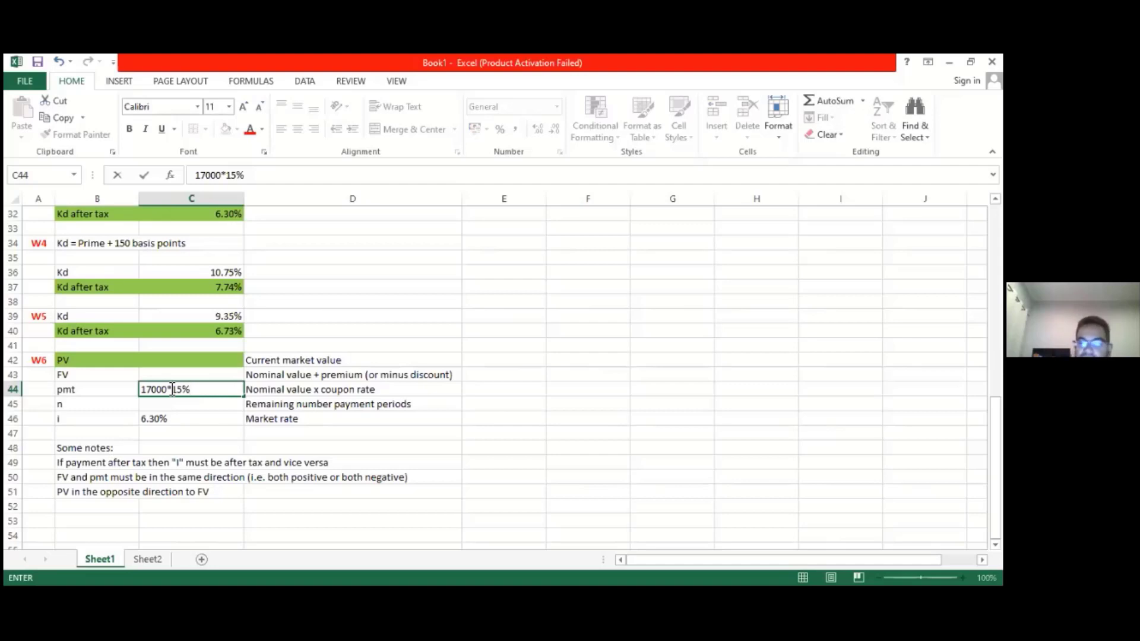
text(*)
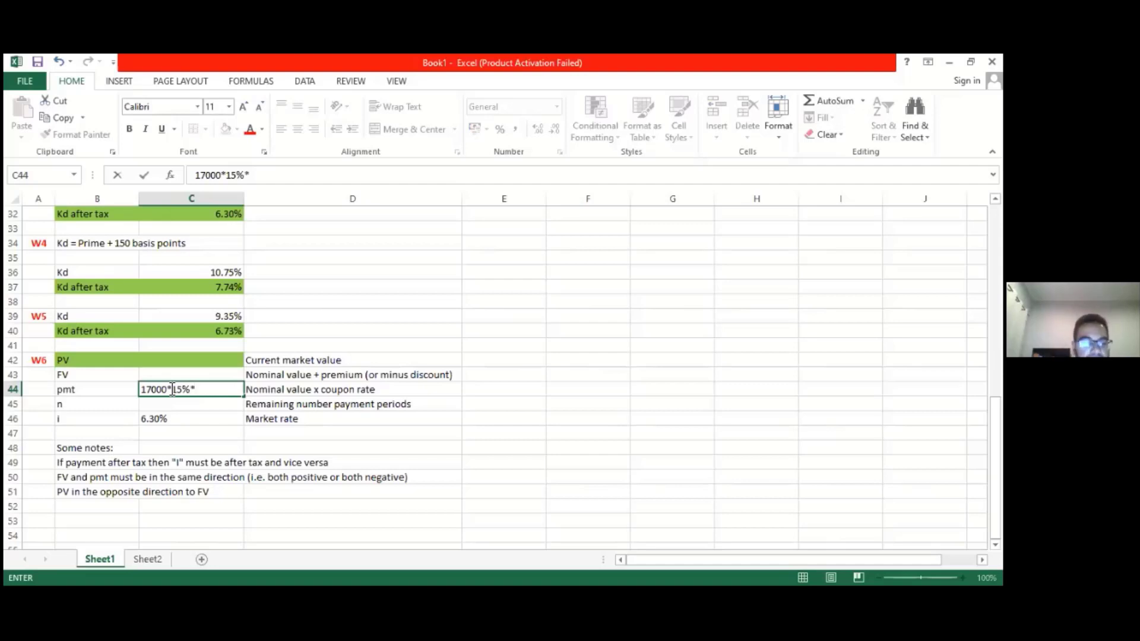
text(0.)
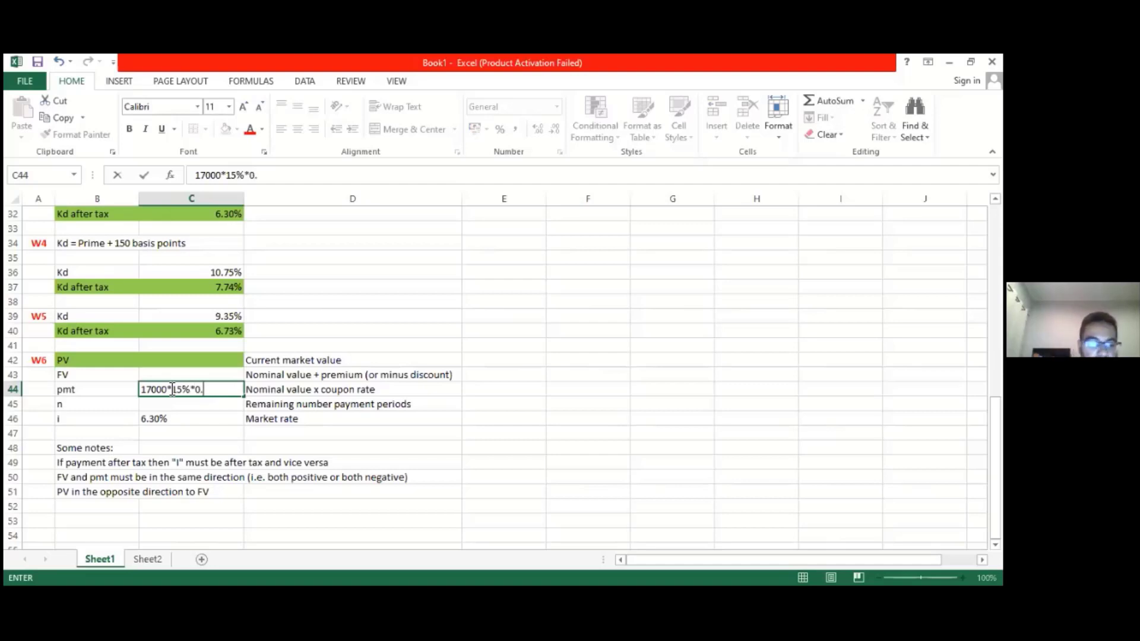
text(72)
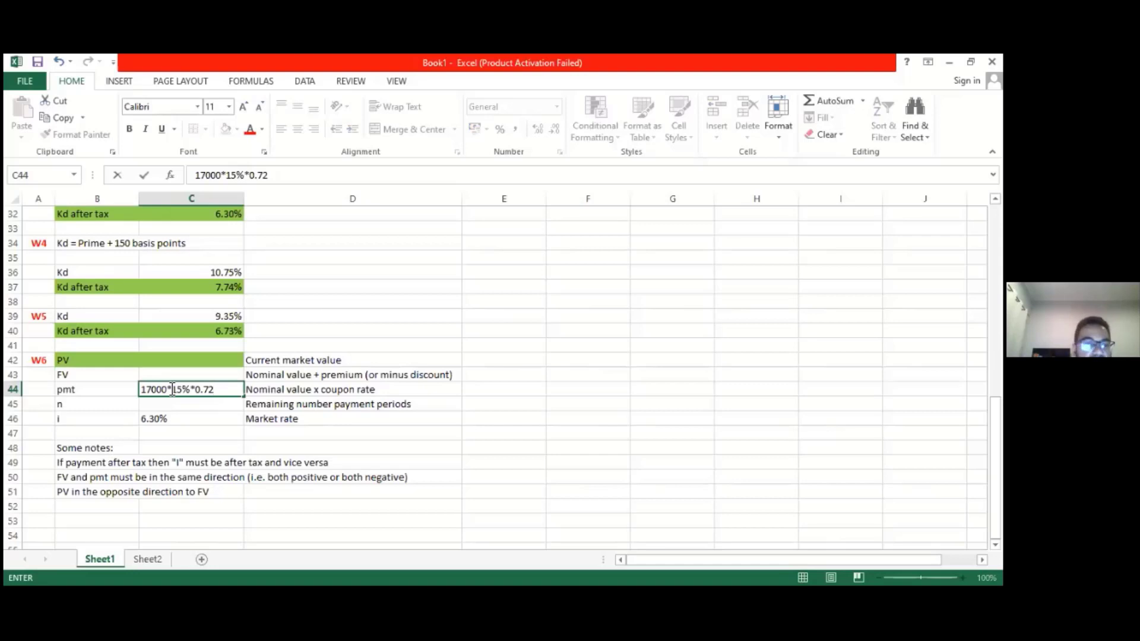
key(Escape)
key(Return)
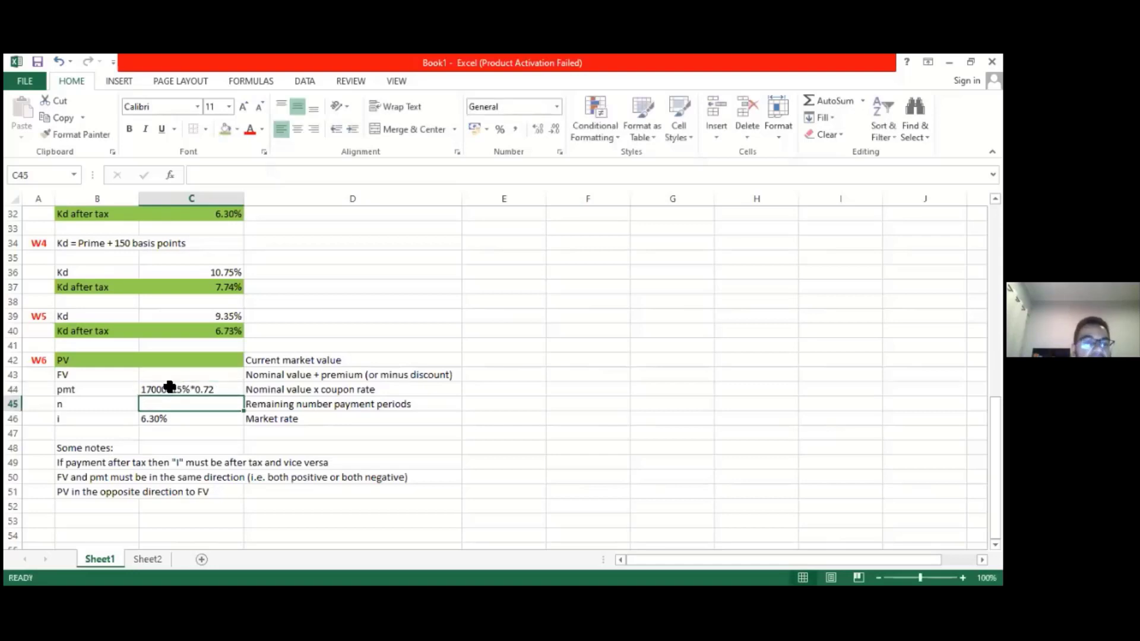
click(170, 387)
click(198, 175)
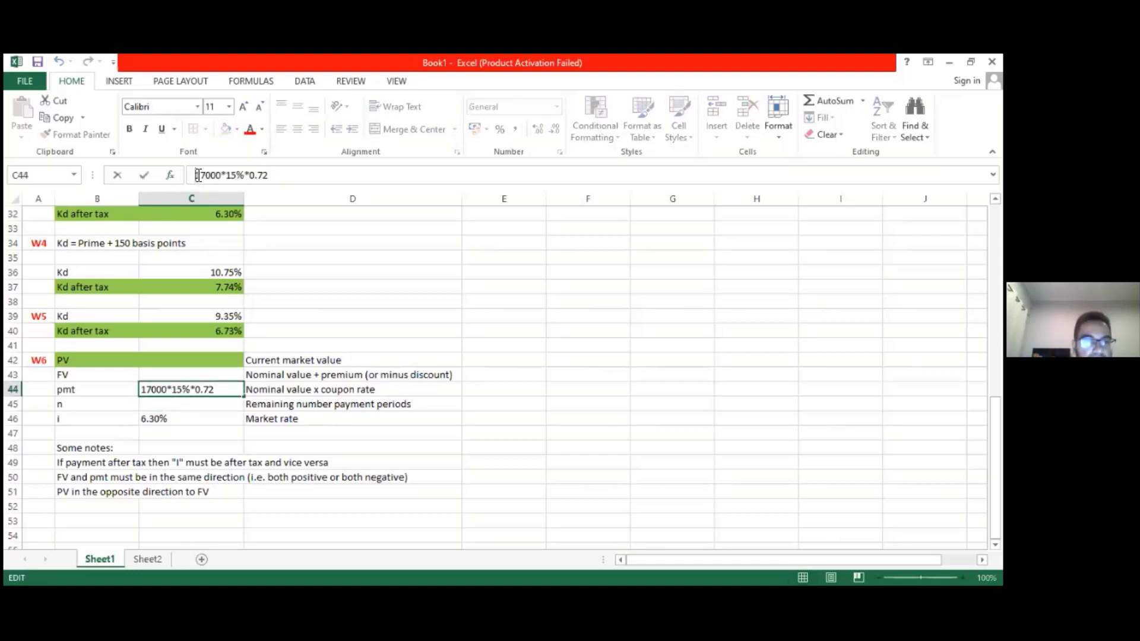
text(=)
key(Return)
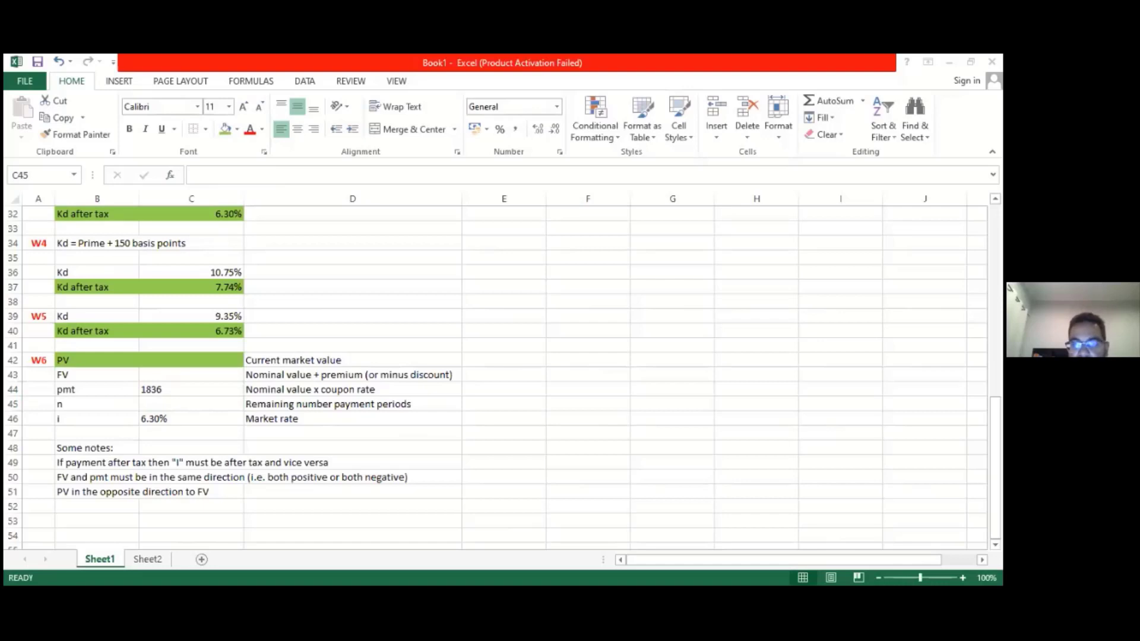
Enter 17000 as the W6 FV in C43.
click(157, 375)
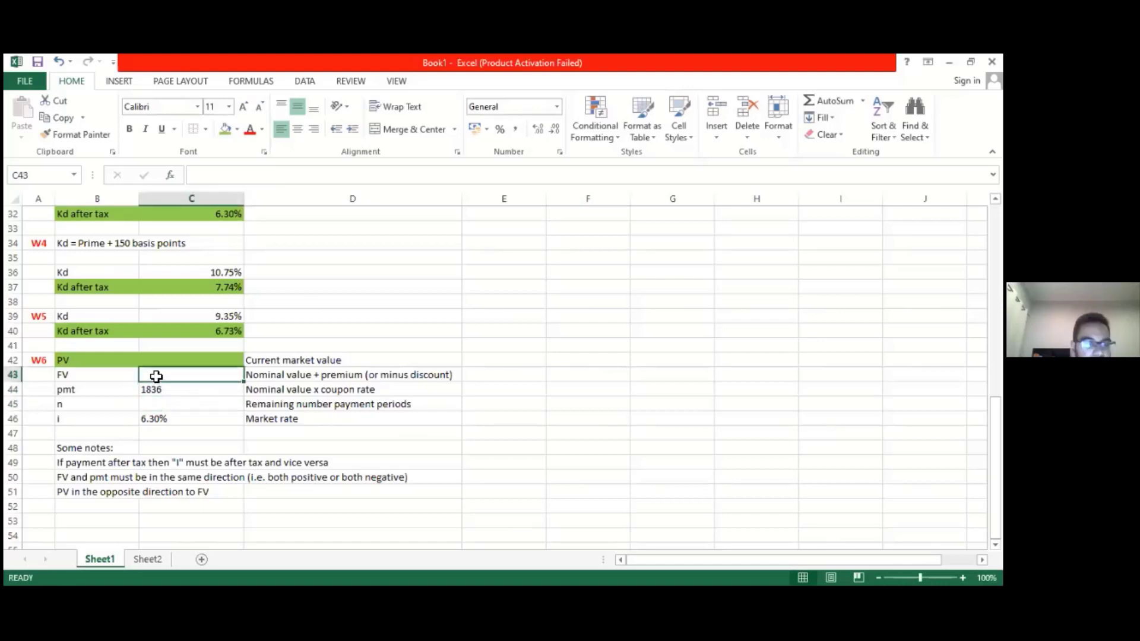
text(17000)
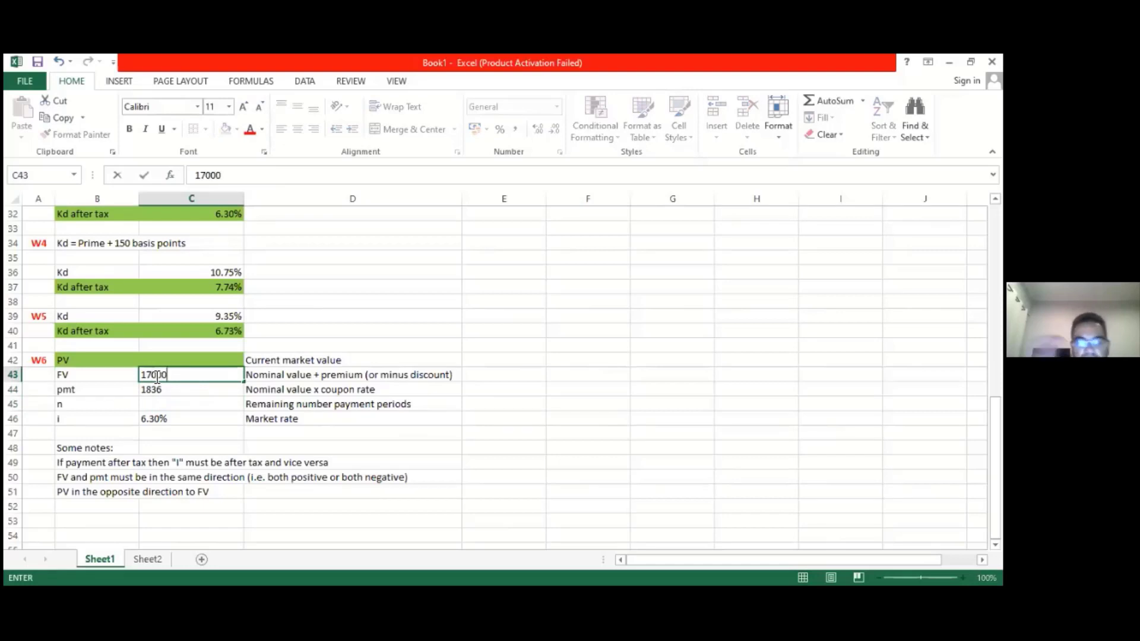
key(Return)
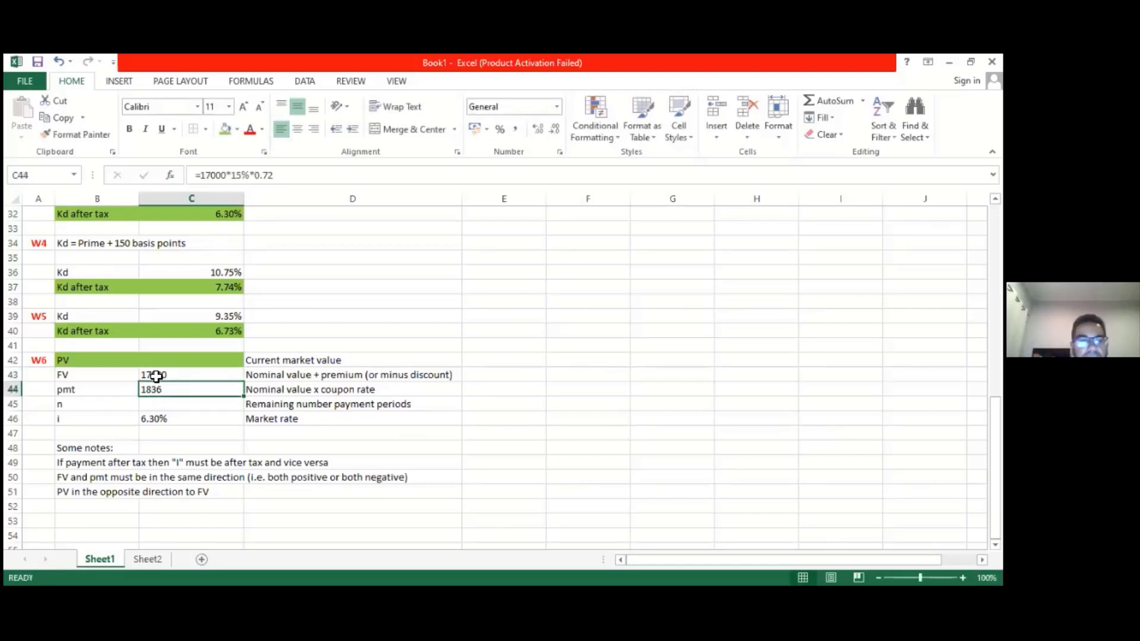
Format C43:C45 with thousands separators and no decimals, and right-align the rate in C46.
drag(166, 376, 175, 392)
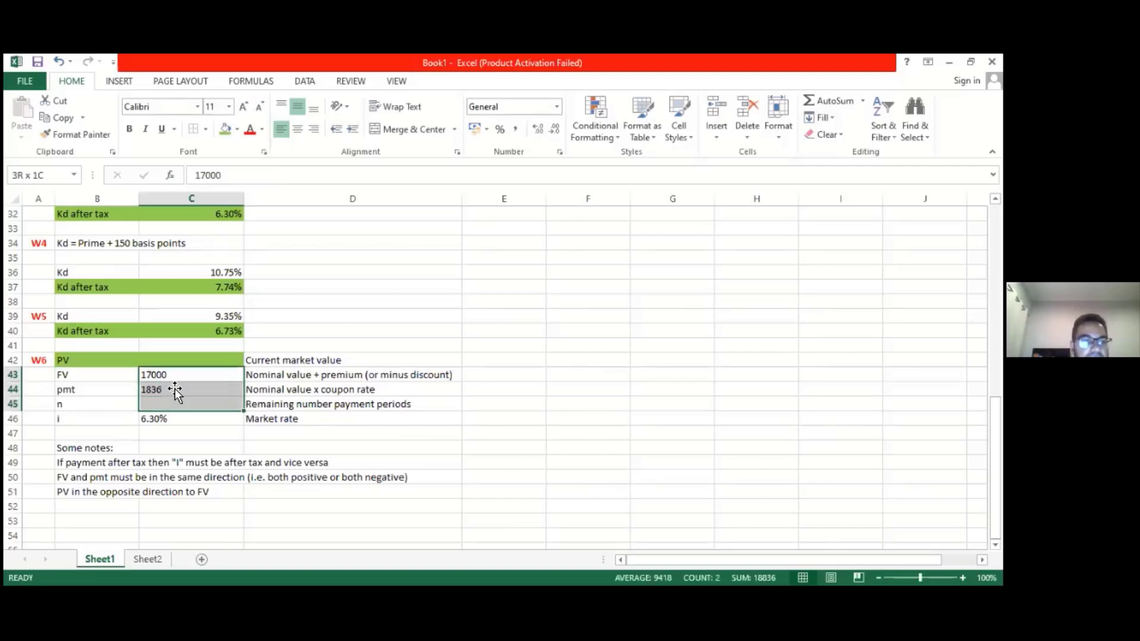
click(515, 130)
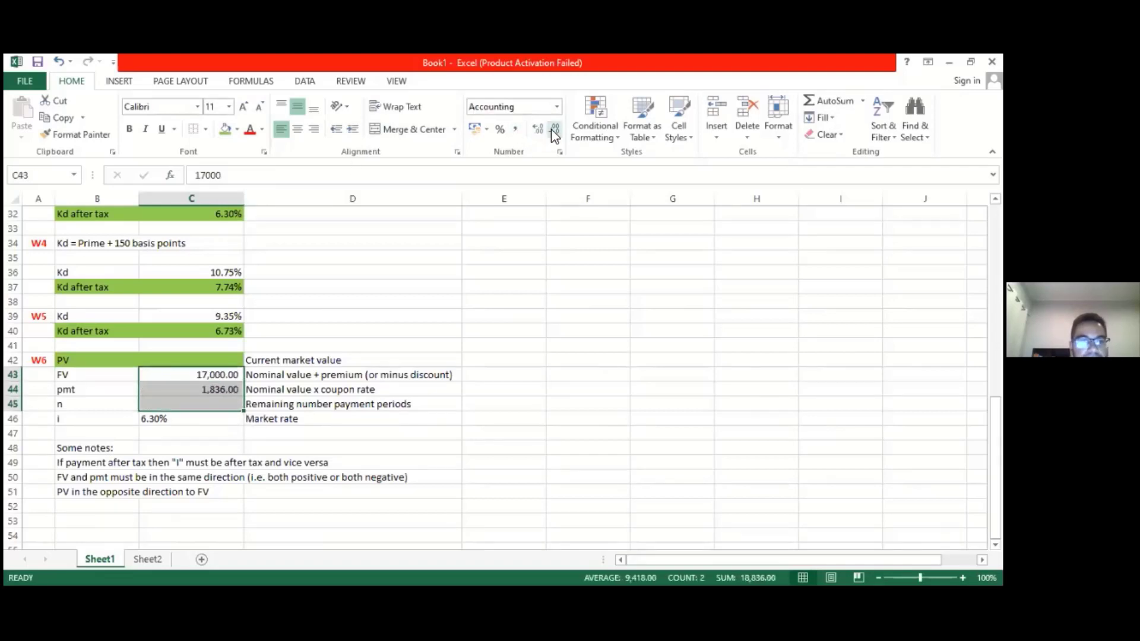
click(553, 131)
click(554, 131)
click(222, 419)
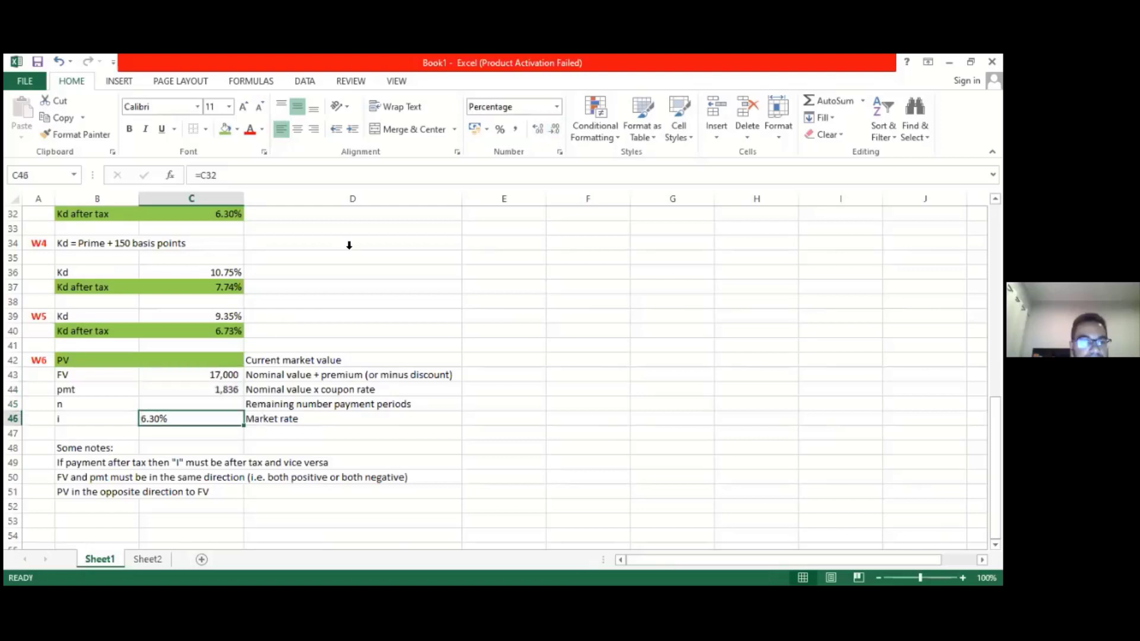
click(314, 129)
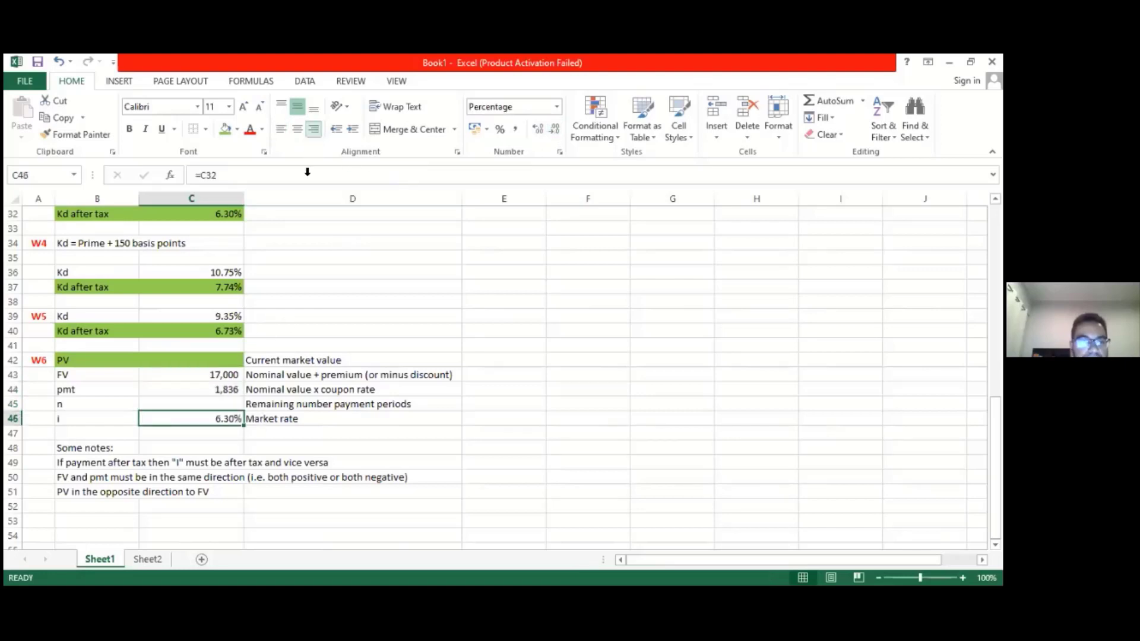
Enter 9 as the remaining number of payment periods n in C45.
click(223, 403)
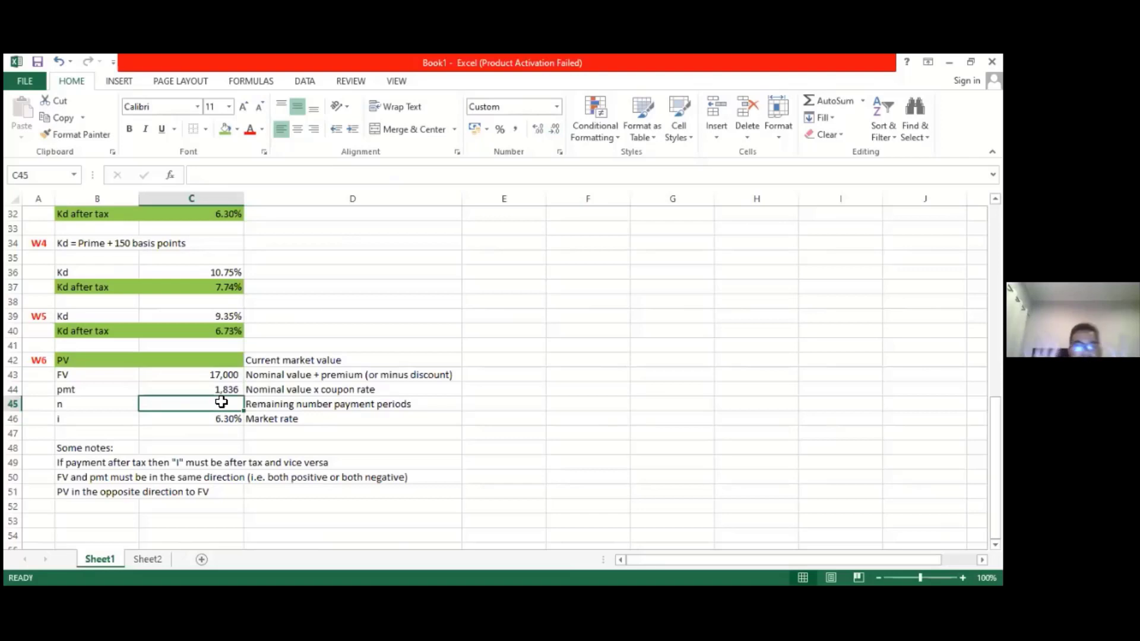
text(9)
key(Return)
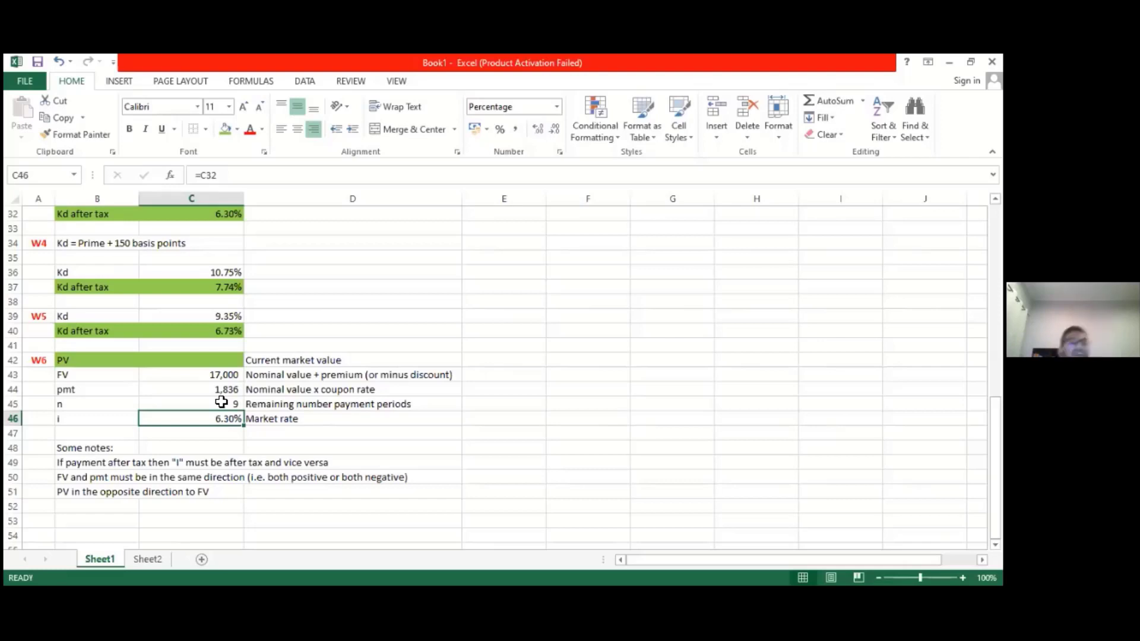
Calculate the W6 present value in C42 with the formula =PV(C46,C45,C44,C43,0), using end-of-period payments.
click(224, 358)
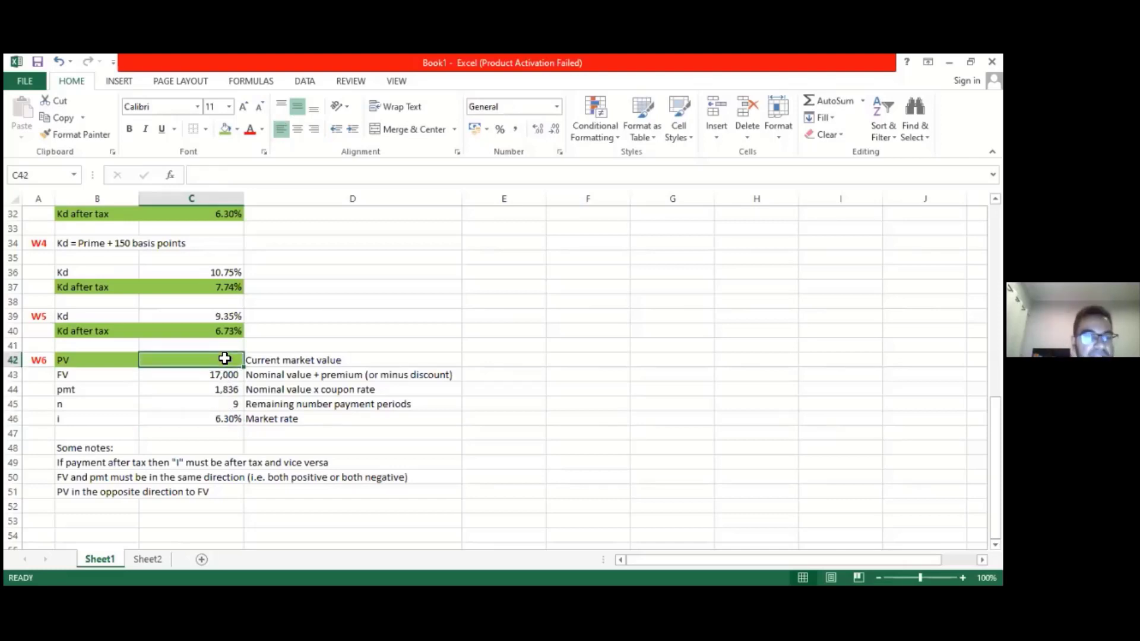
text(=p)
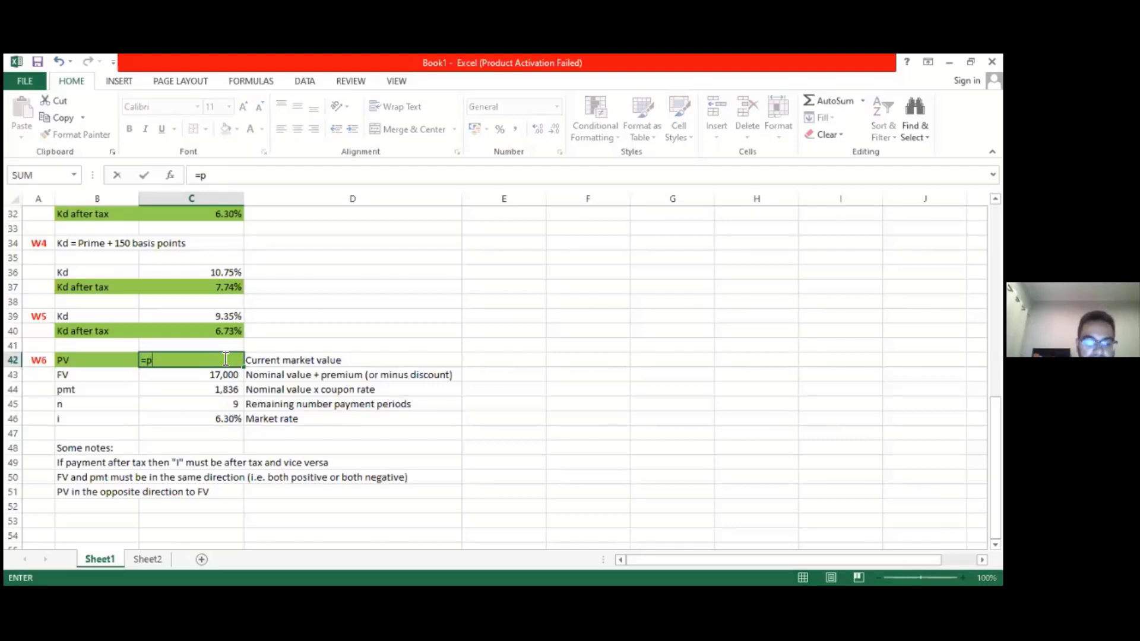
text(v)
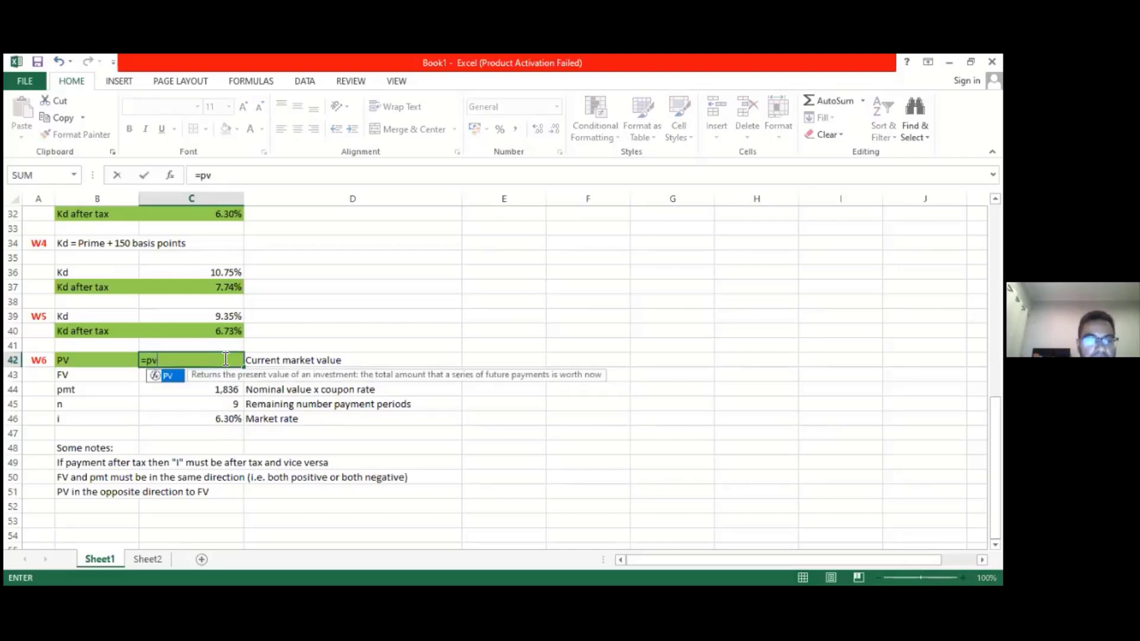
text(()
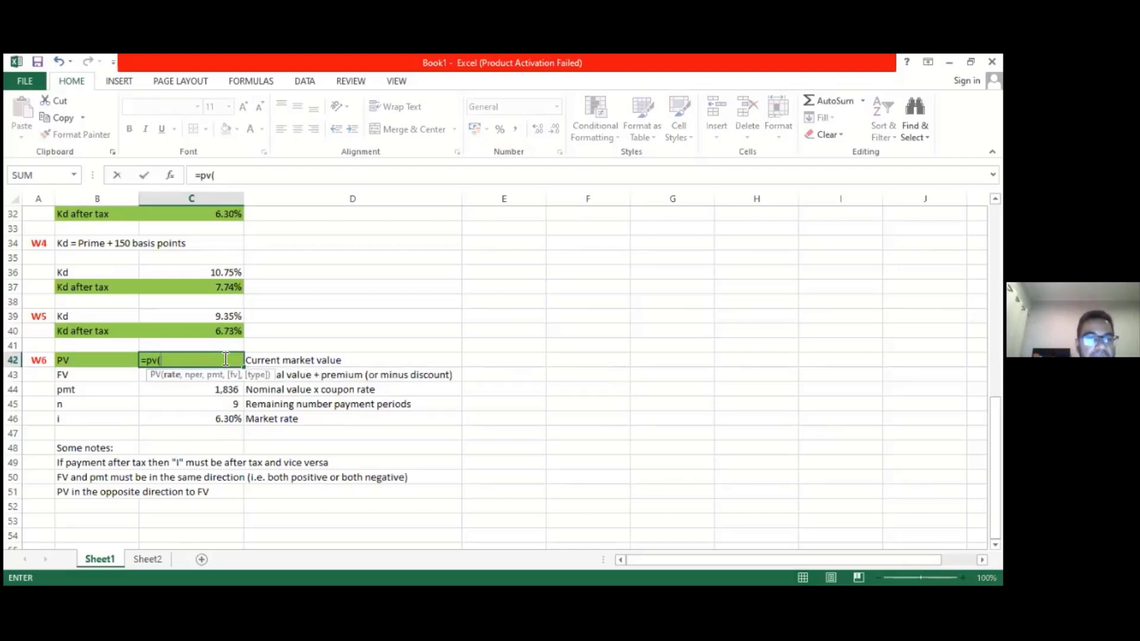
click(216, 416)
text(,)
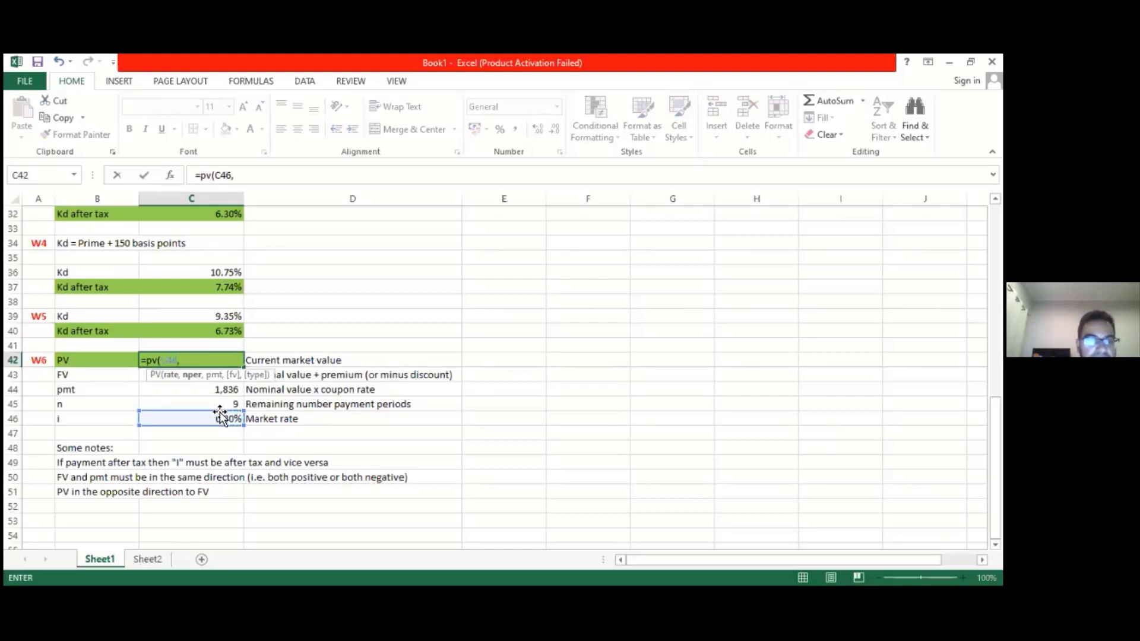
click(222, 405)
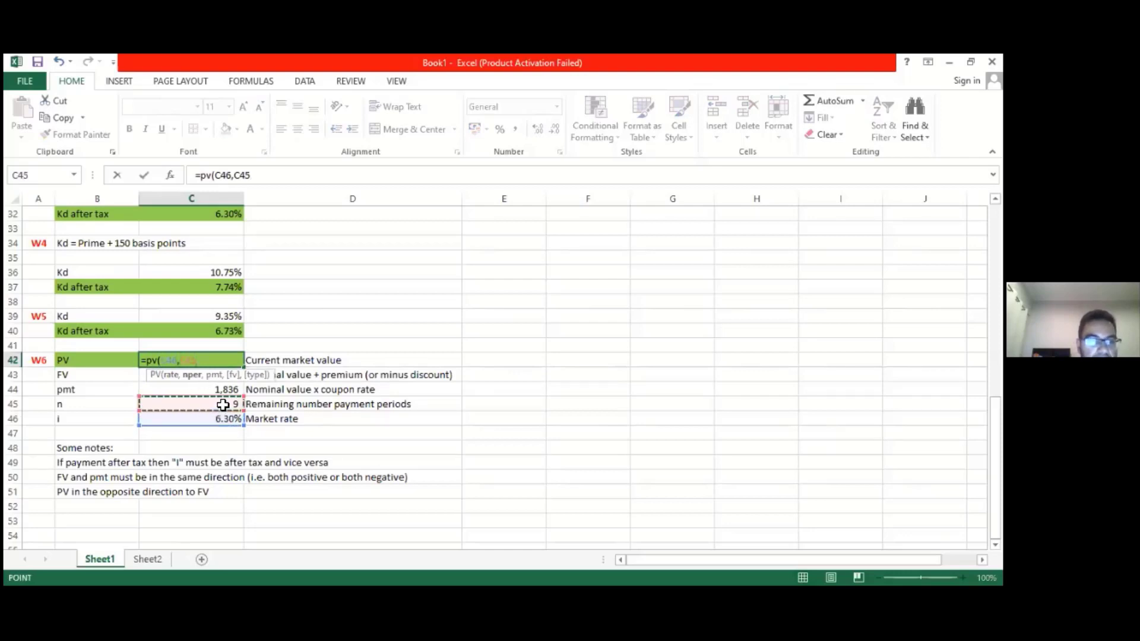
text(,)
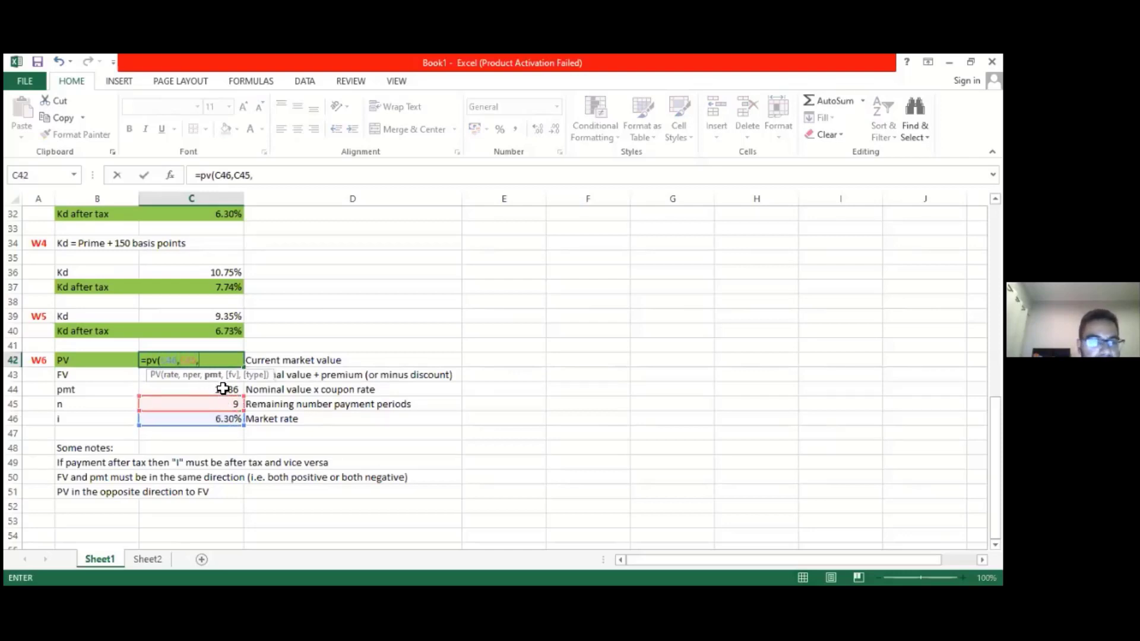
click(223, 390)
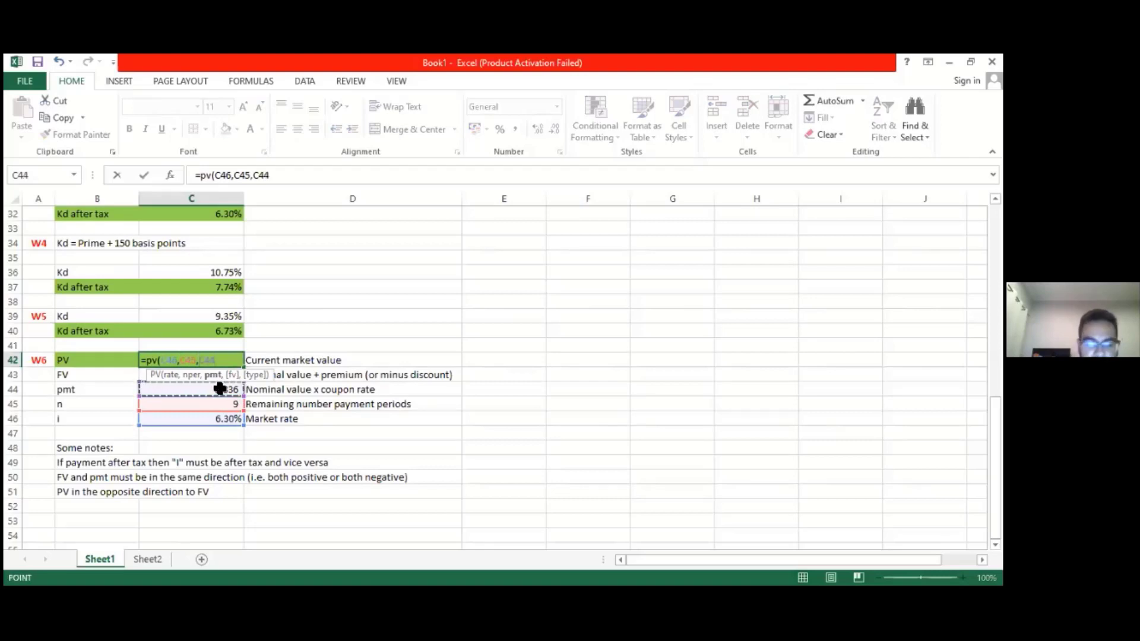
text(,)
click(143, 375)
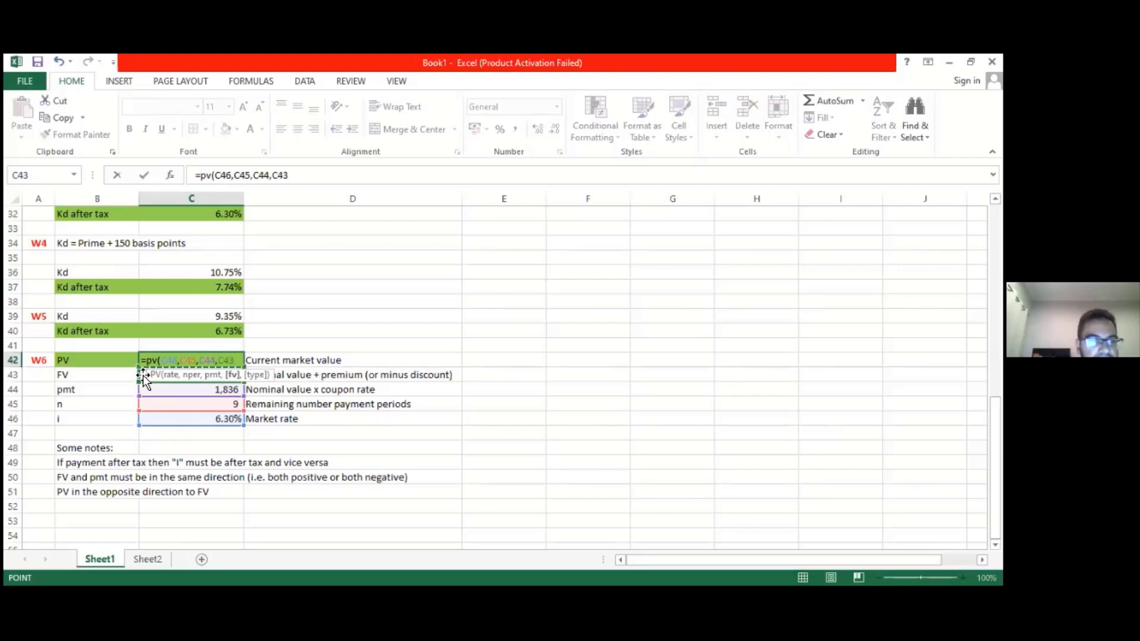
text(,)
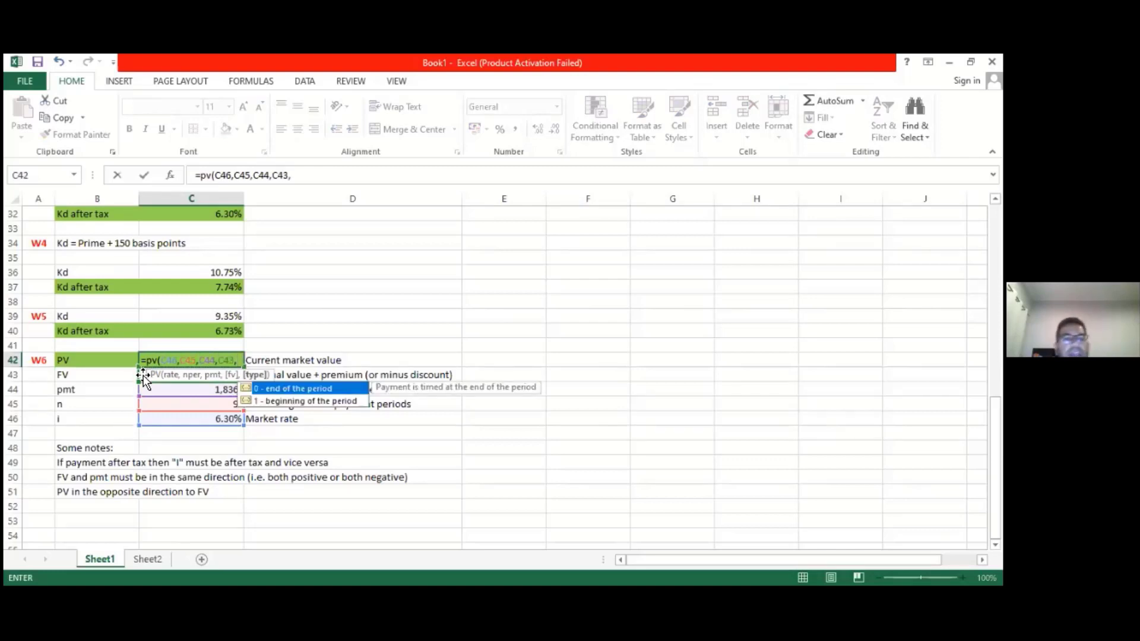
text(0)
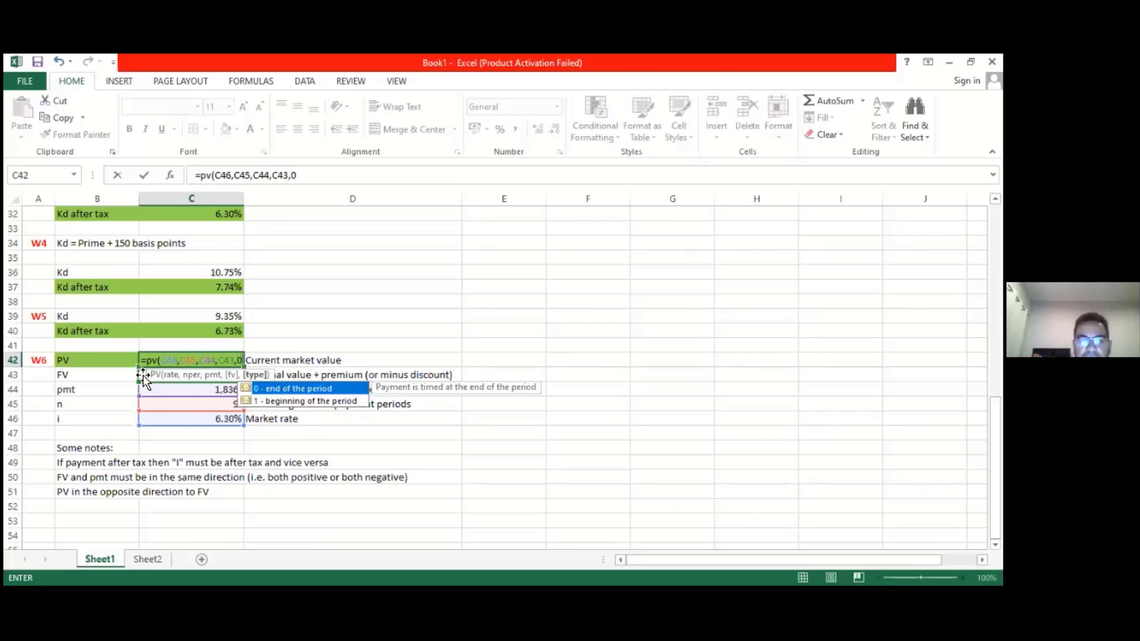
text())
key(Return)
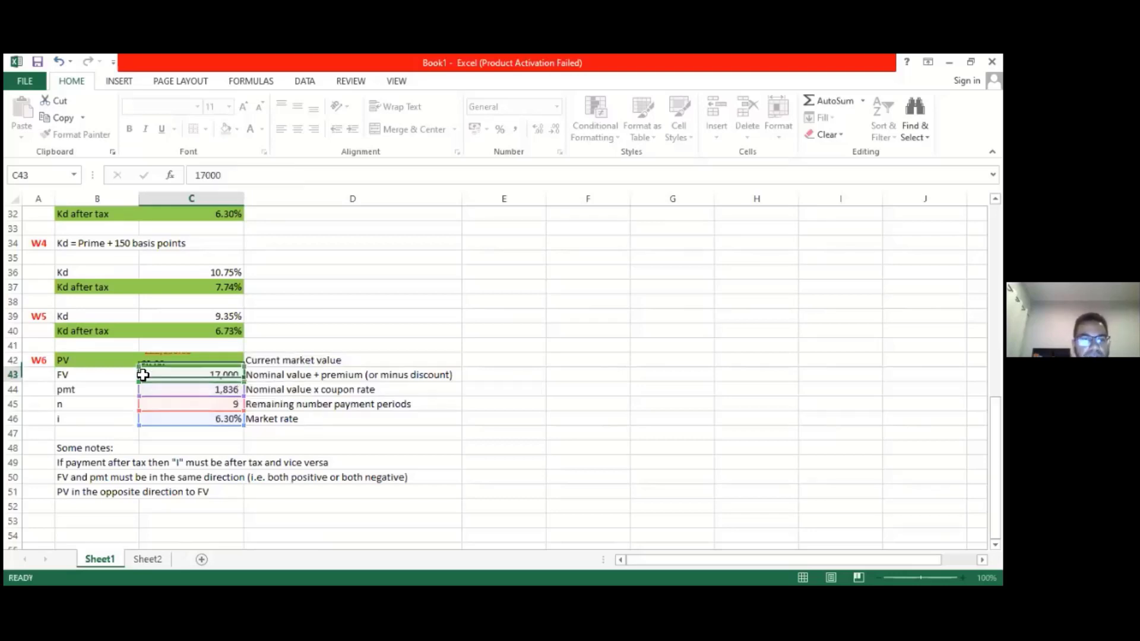
Format the W6 PV in C42 with thousands separators and no decimals.
click(208, 354)
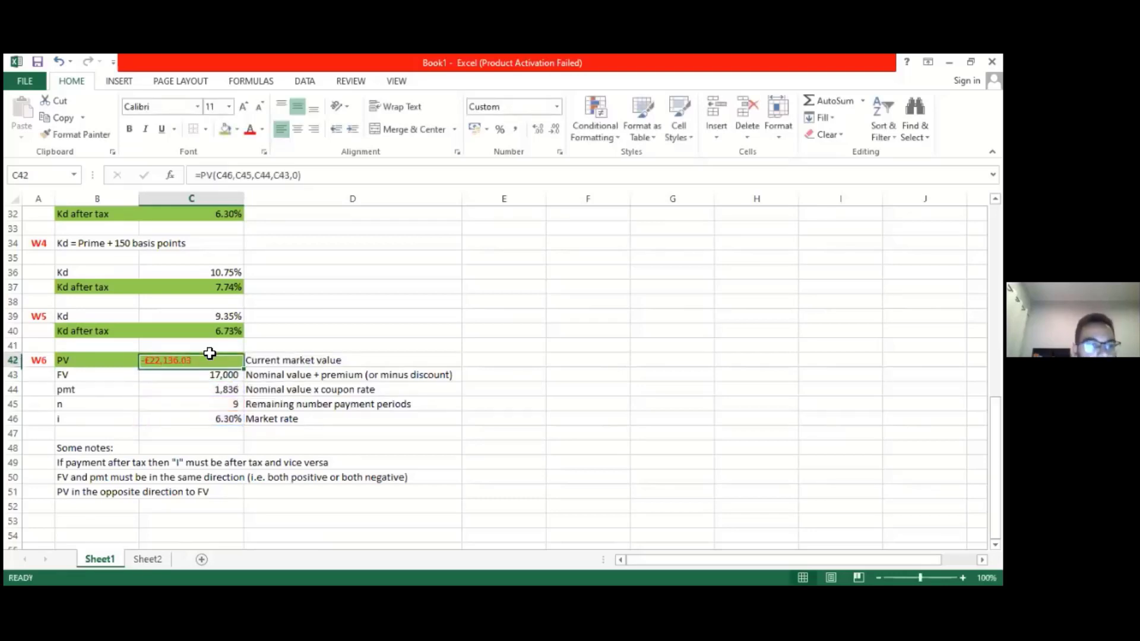
click(516, 130)
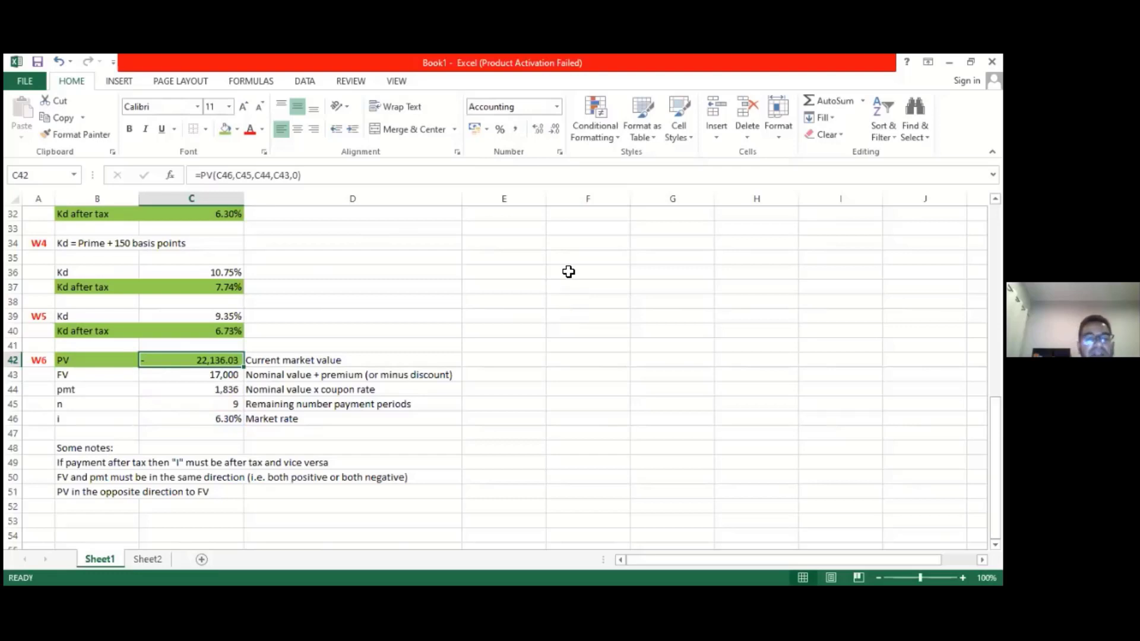
click(554, 131)
click(554, 130)
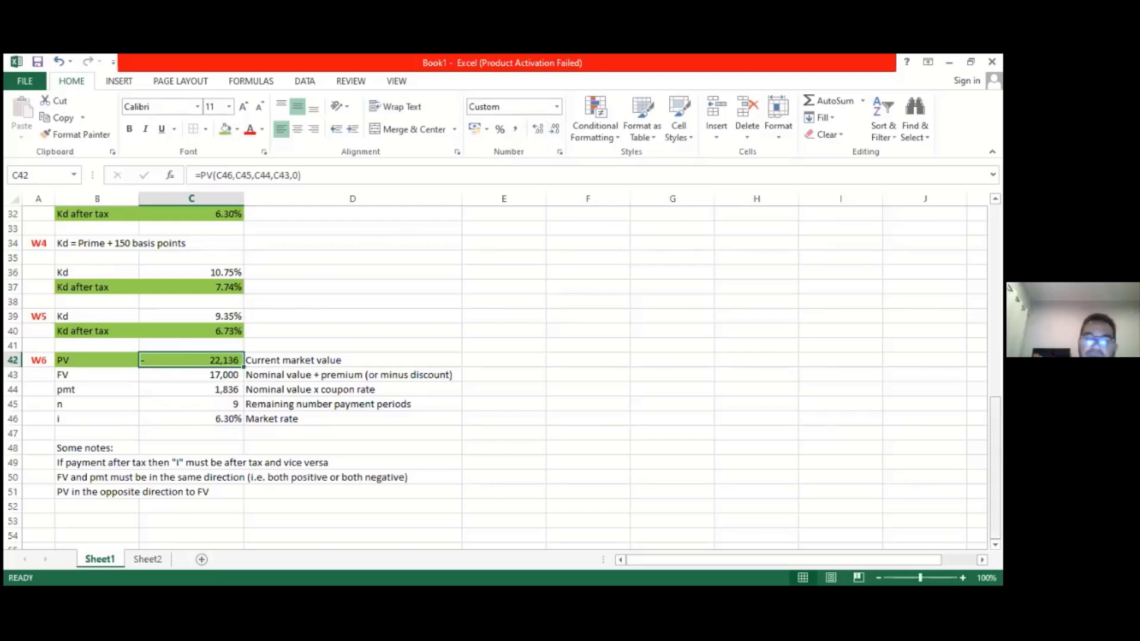
Link the long-term loans market value in D9 to the W6 PV with the sign reversed, using =-C42.
drag(995, 429, 995, 320)
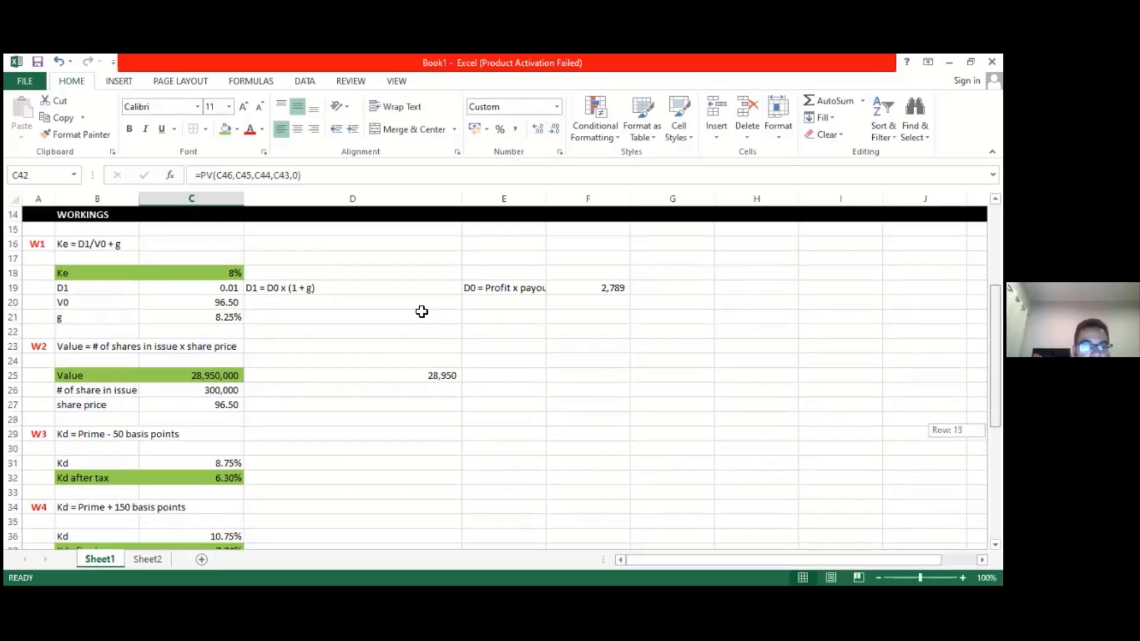
scroll(423, 308, up, 3)
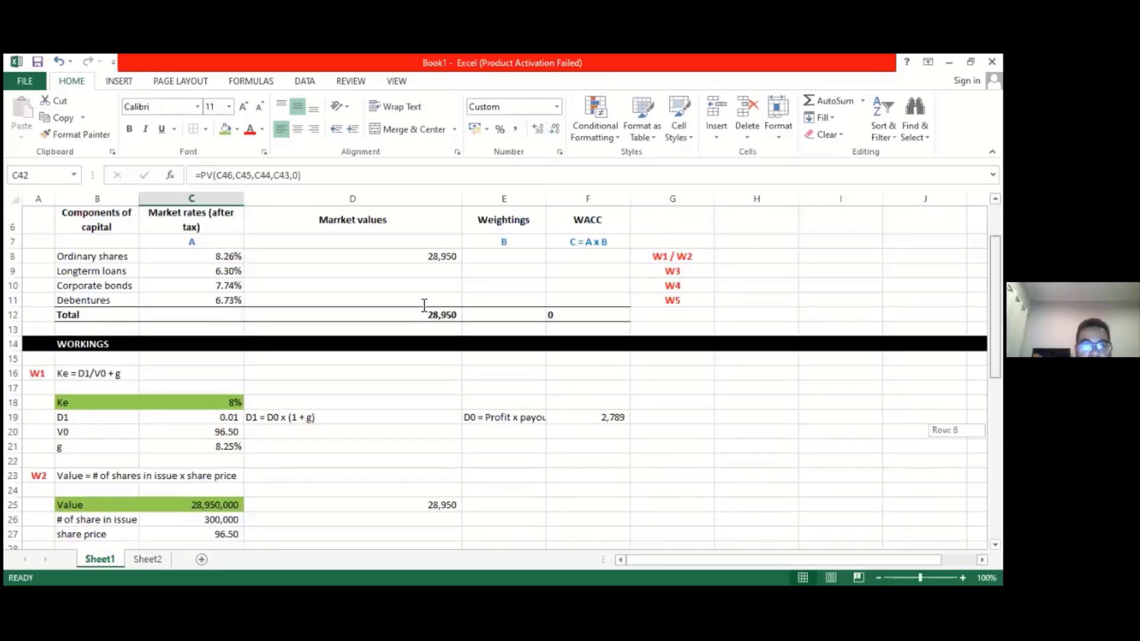
scroll(424, 305, up, 1)
click(423, 303)
text(=)
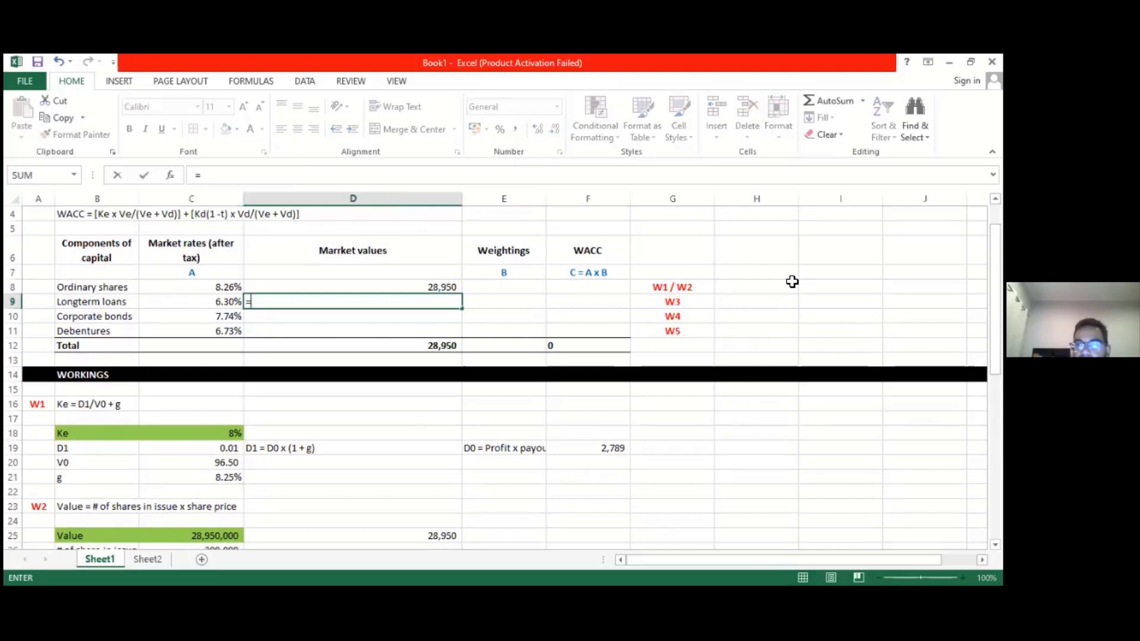
scroll(331, 479, down, 8)
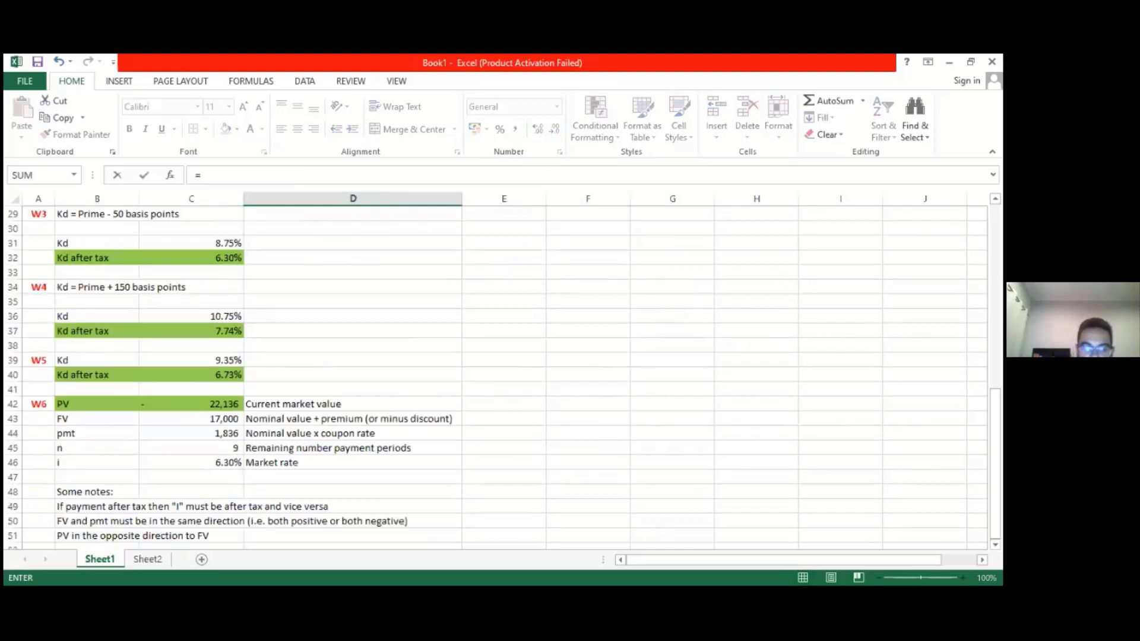
text(-)
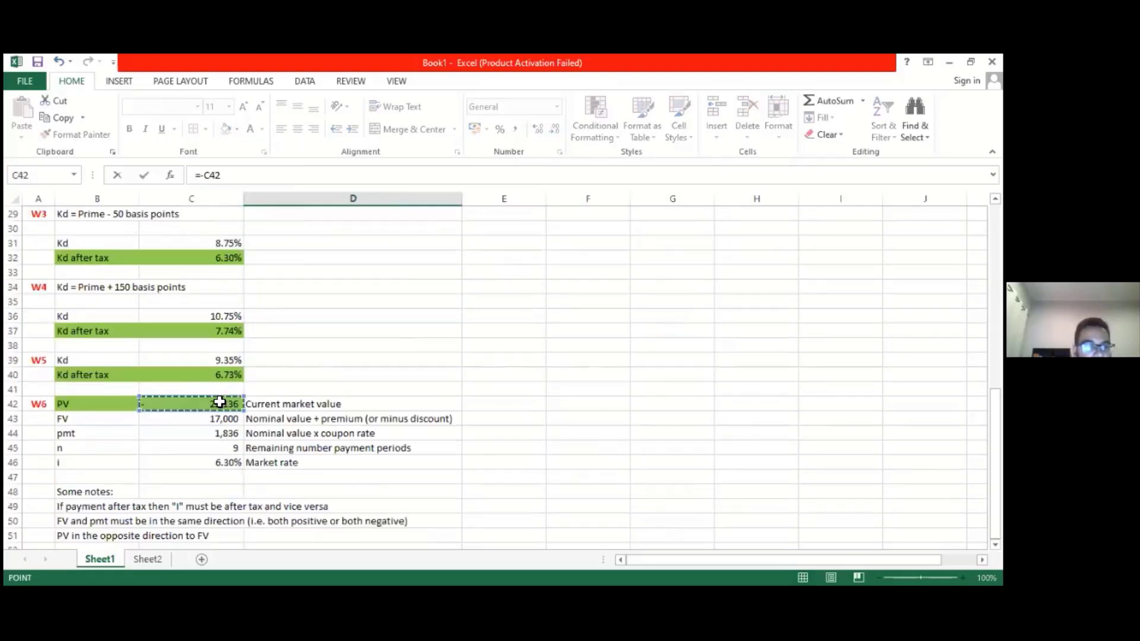
click(220, 403)
key(Return)
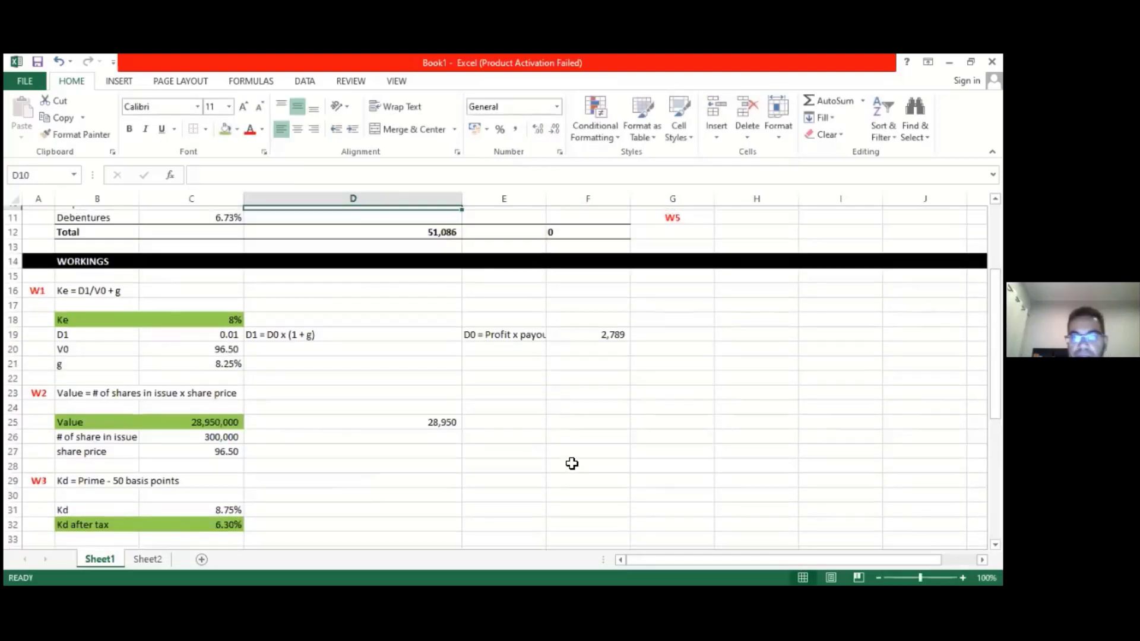
Format the market values in D8:D12 with thousands separators and no decimals.
drag(995, 410, 995, 362)
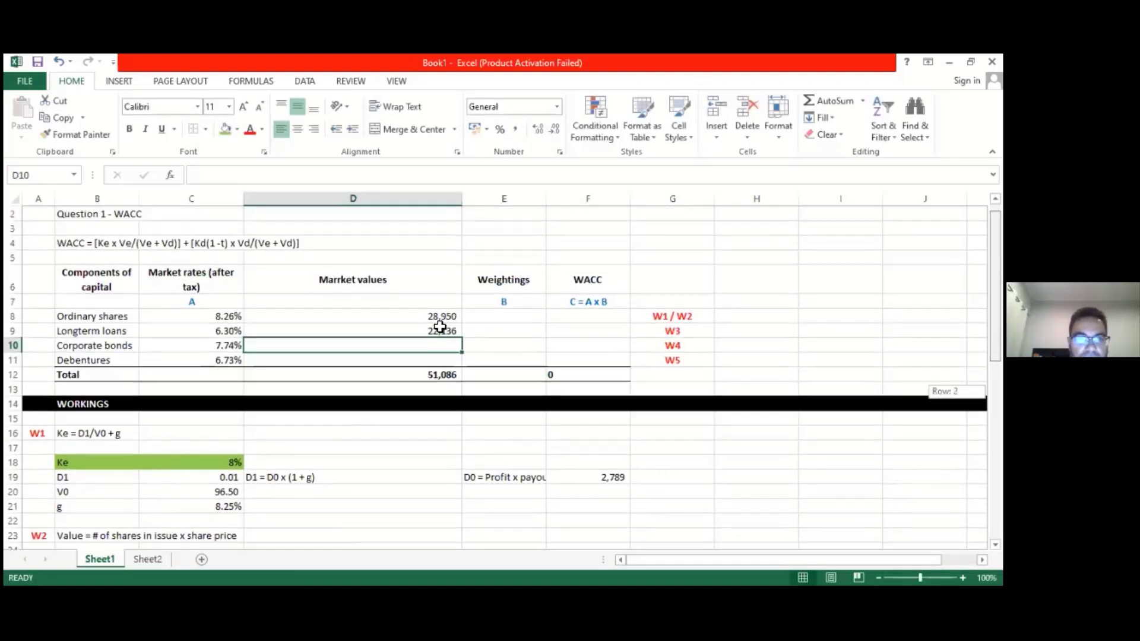
drag(439, 316, 443, 372)
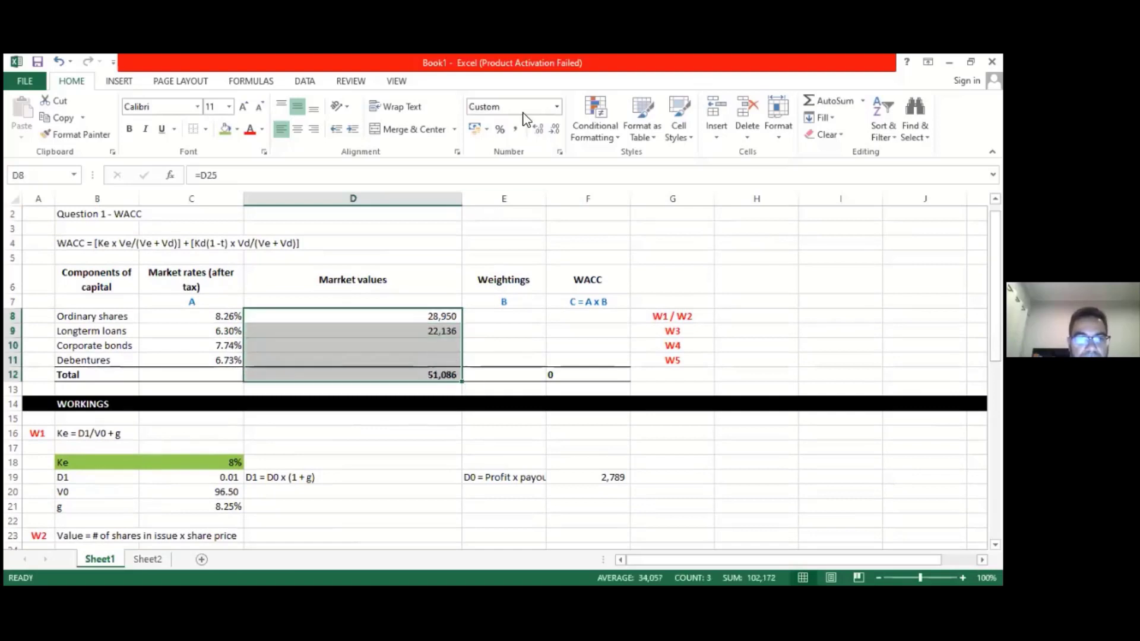
click(514, 129)
click(555, 130)
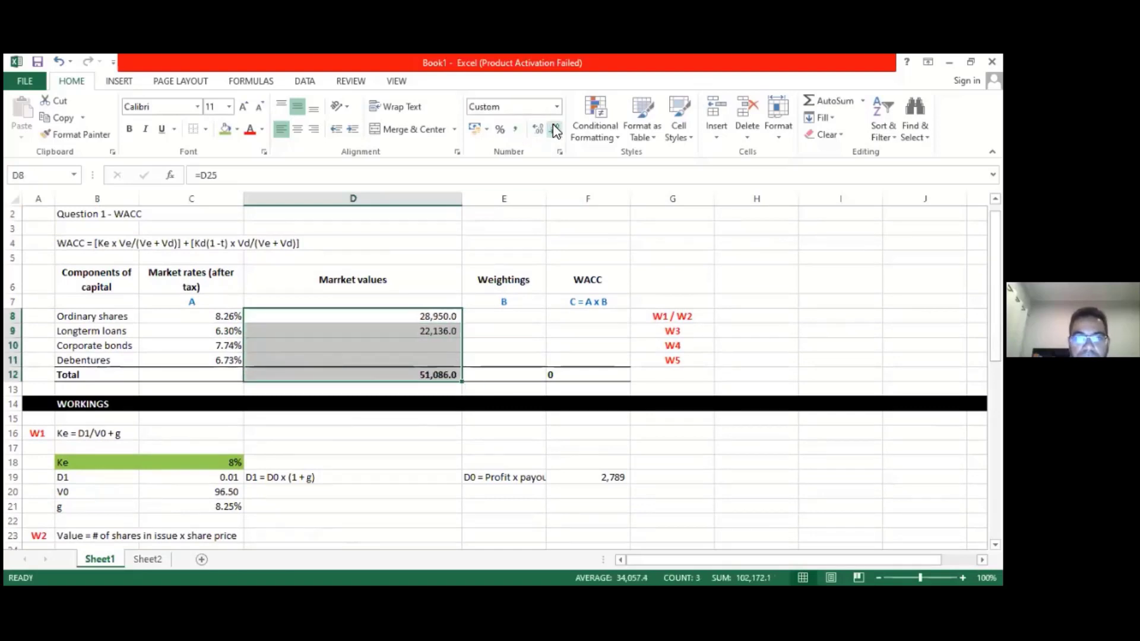
click(555, 129)
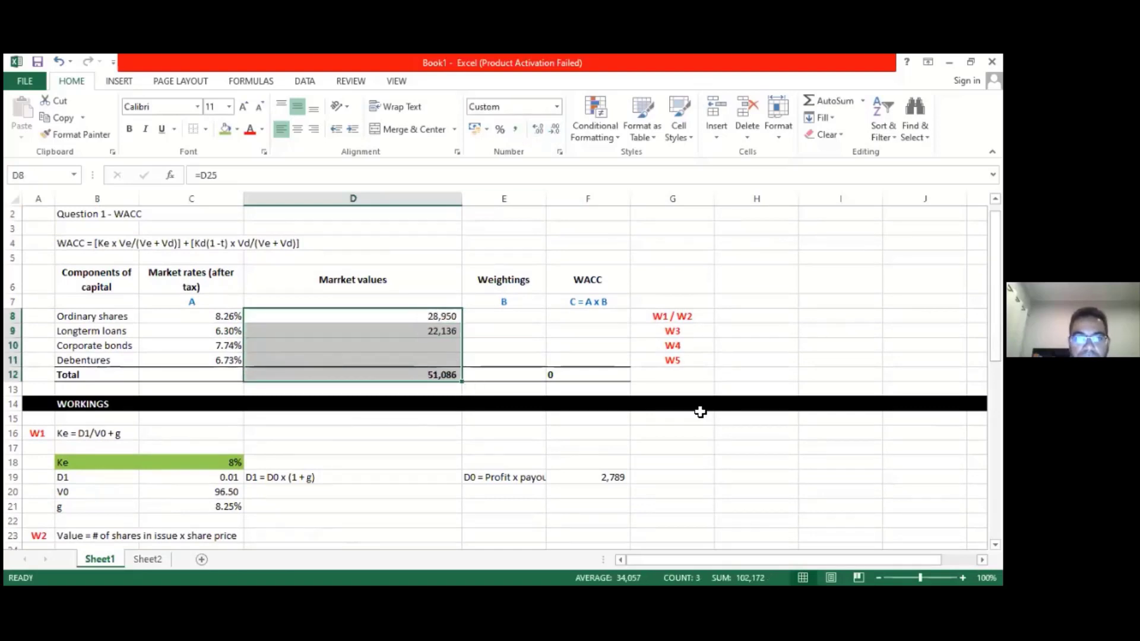
Extend the long-term loans working reference in G9 to read W3/W6.
click(692, 331)
click(240, 171)
text(/)
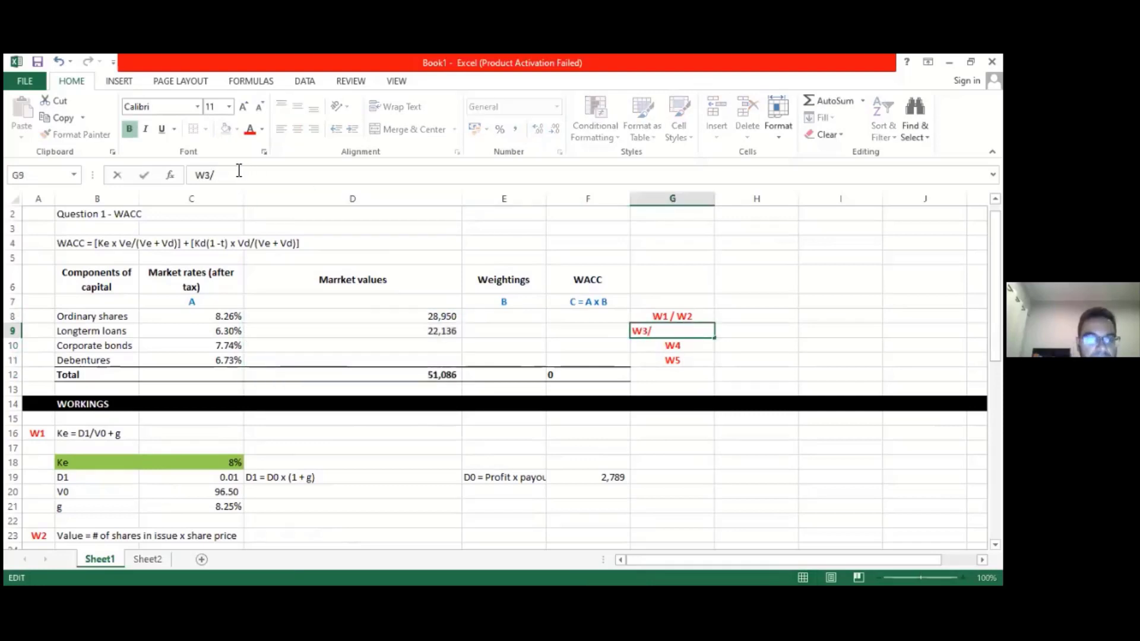
text(W)
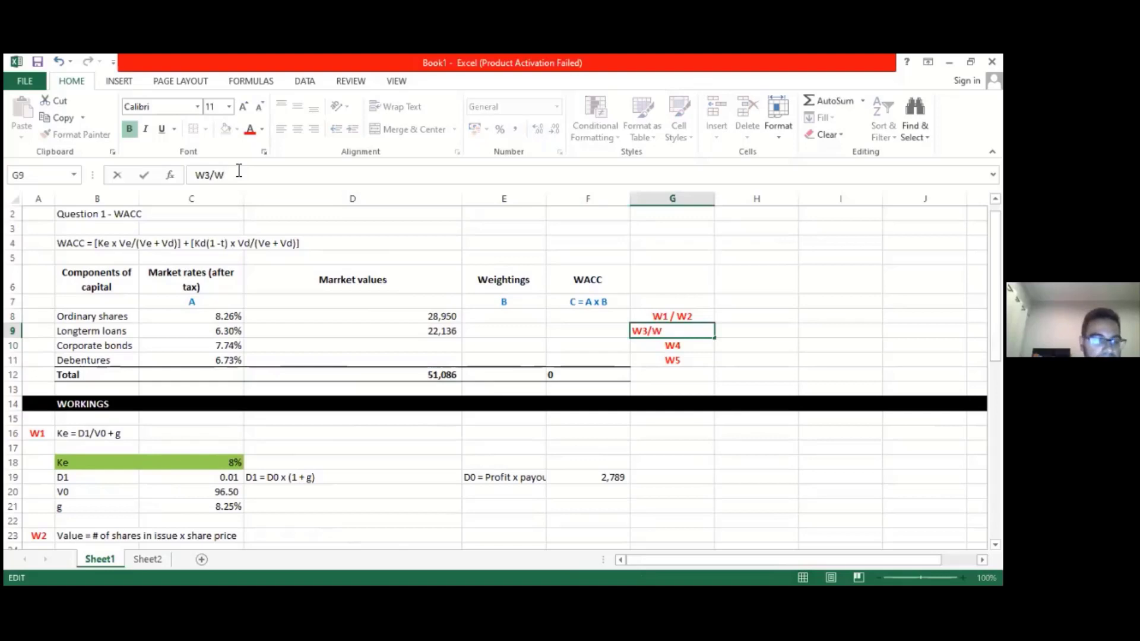
text(6)
key(Return)
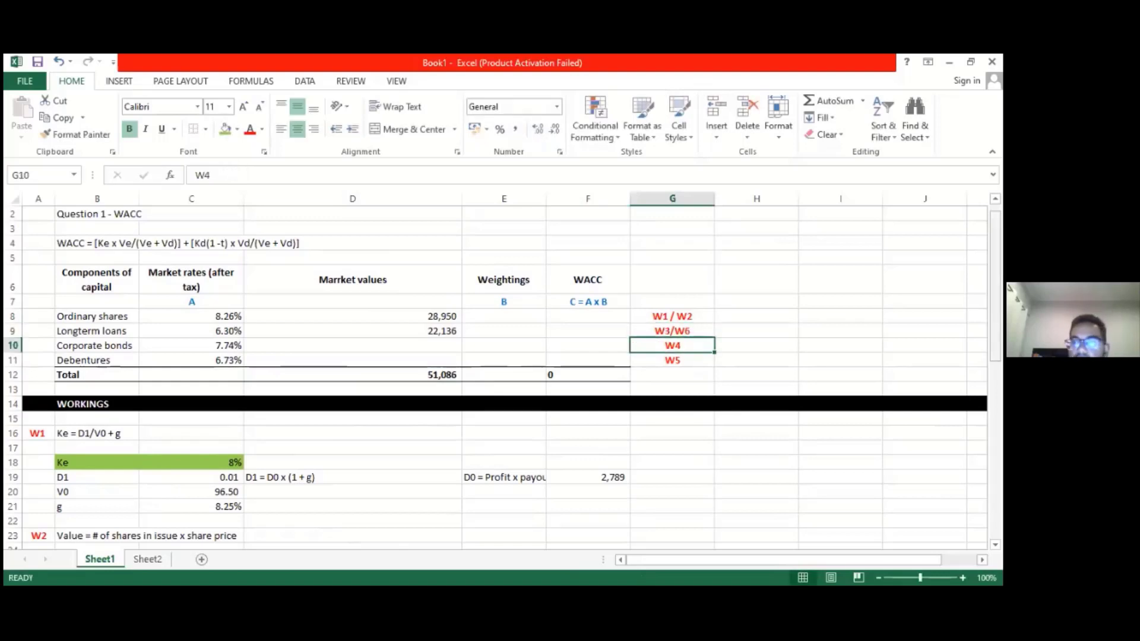
Switch to the exam paper PDF to check the borrowing terms for the corporate bonds and debentures, and return to the workbook.
scroll(502, 377, down, 6)
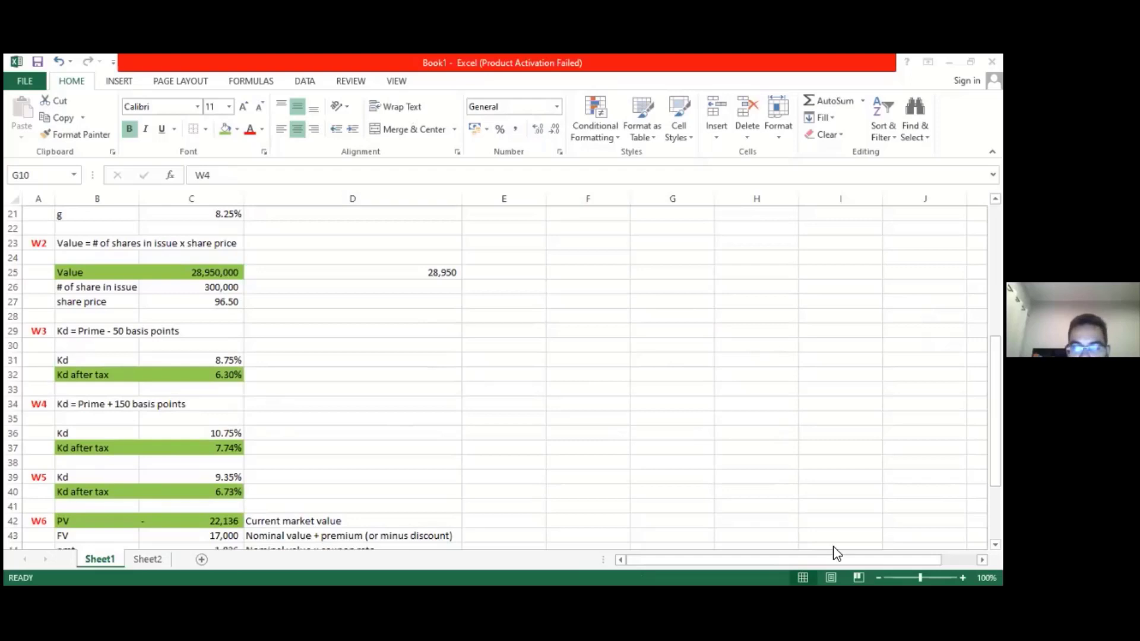
key(alt+Tab)
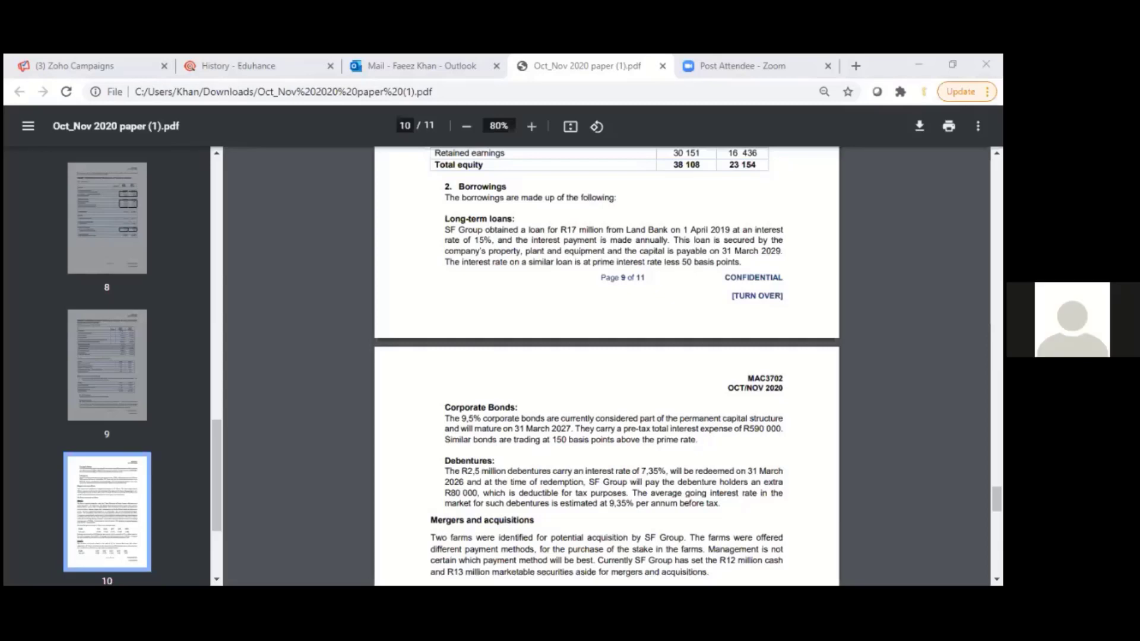
key(alt+Tab)
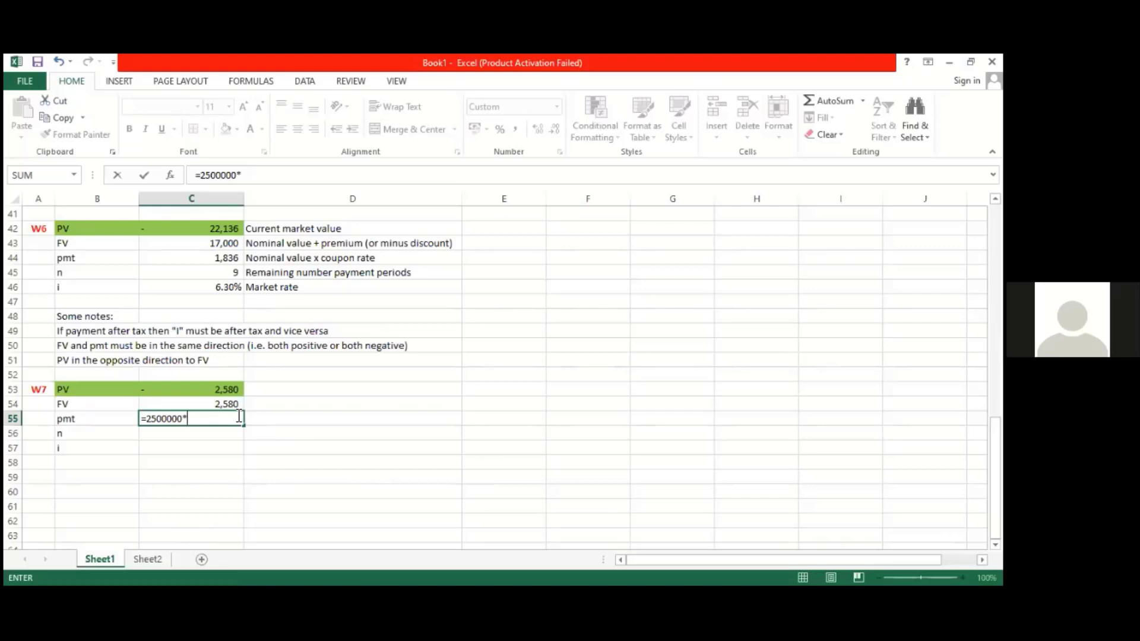
Remove the unfinished pmt formula from C55 in the W7 working, leaving the cell empty.
key(BackSpace)
key(BackSpace)
key(BackSpace)
key(BackSpace)
key(BackSpace)
key(BackSpace)
key(BackSpace)
key(BackSpace)
key(BackSpace)
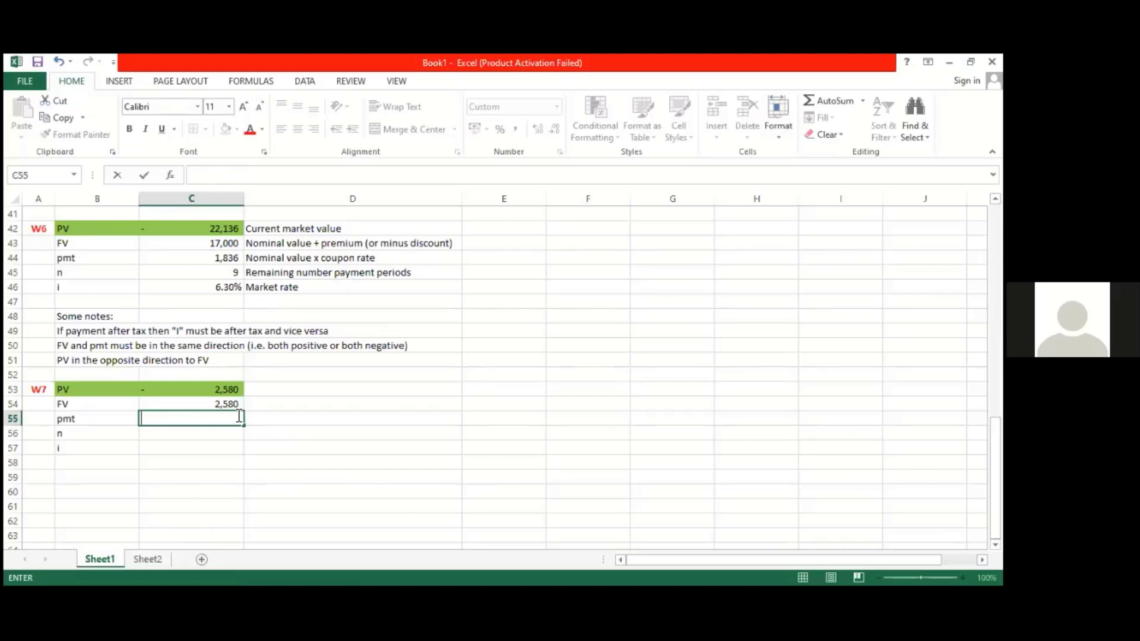
key(Return)
Clear the W7 FV in C54 and re-enter it as =(2500000+80000)/1000.
click(233, 405)
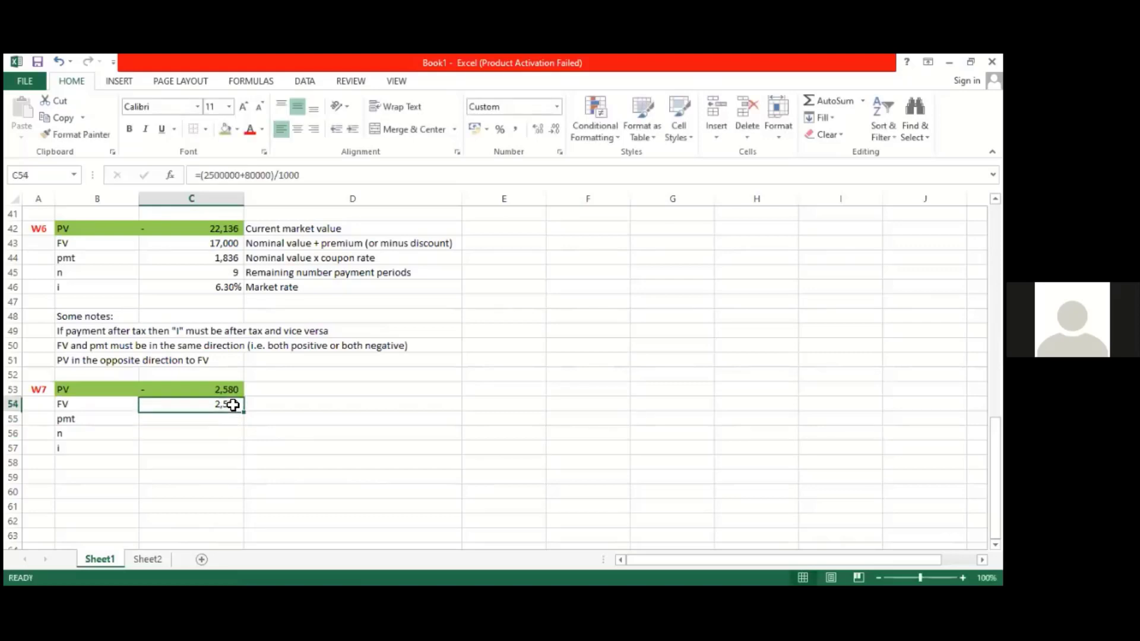
key(Delete)
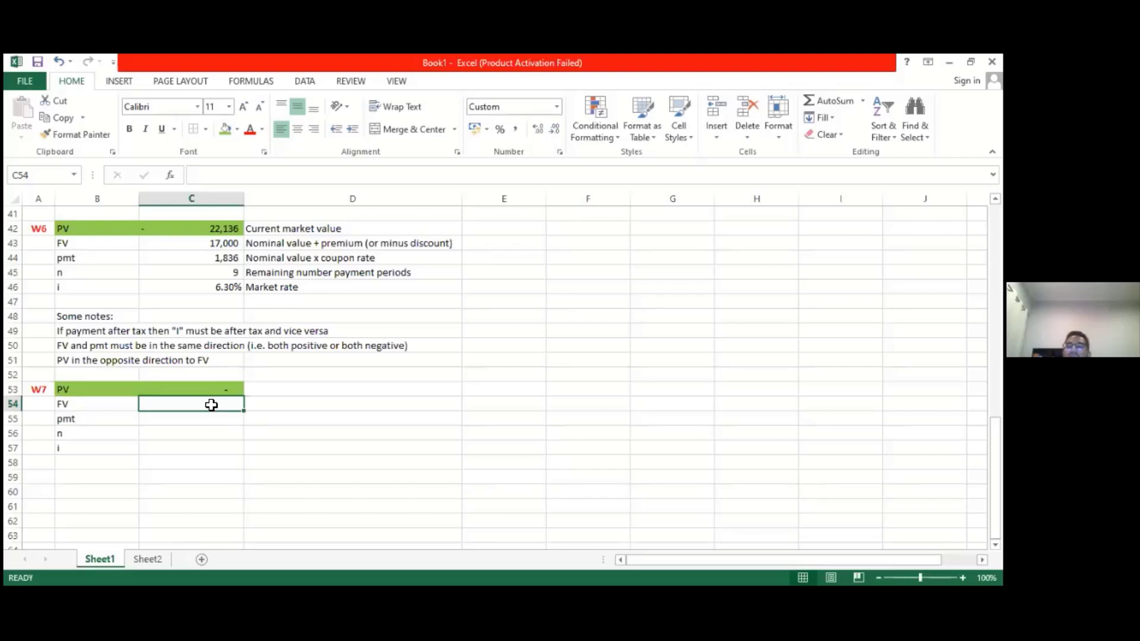
text(=()
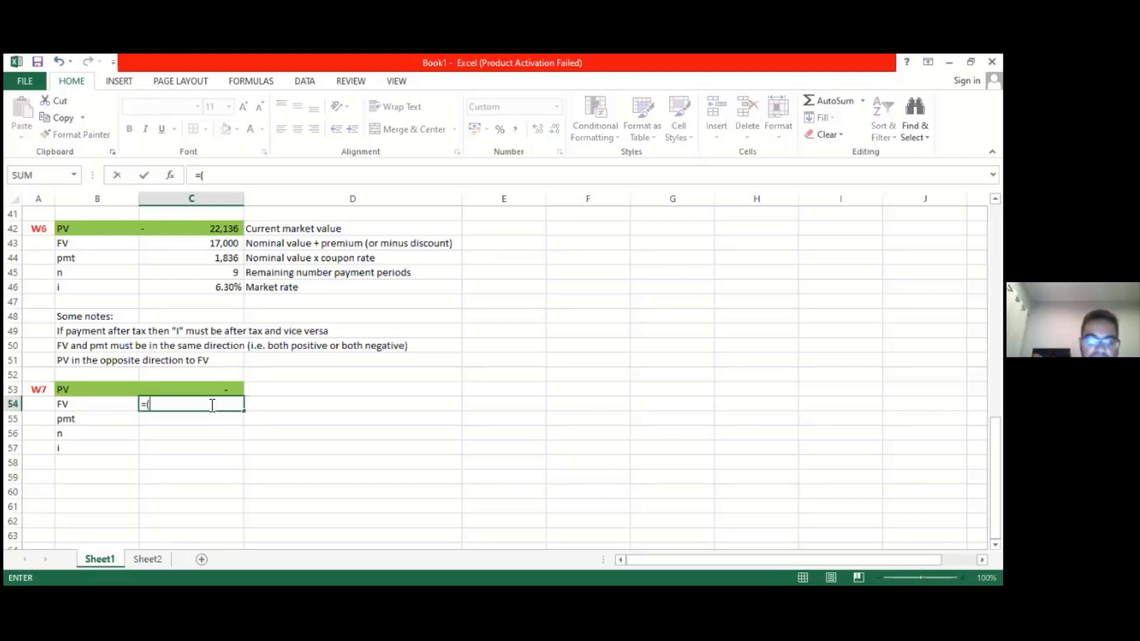
text(25000)
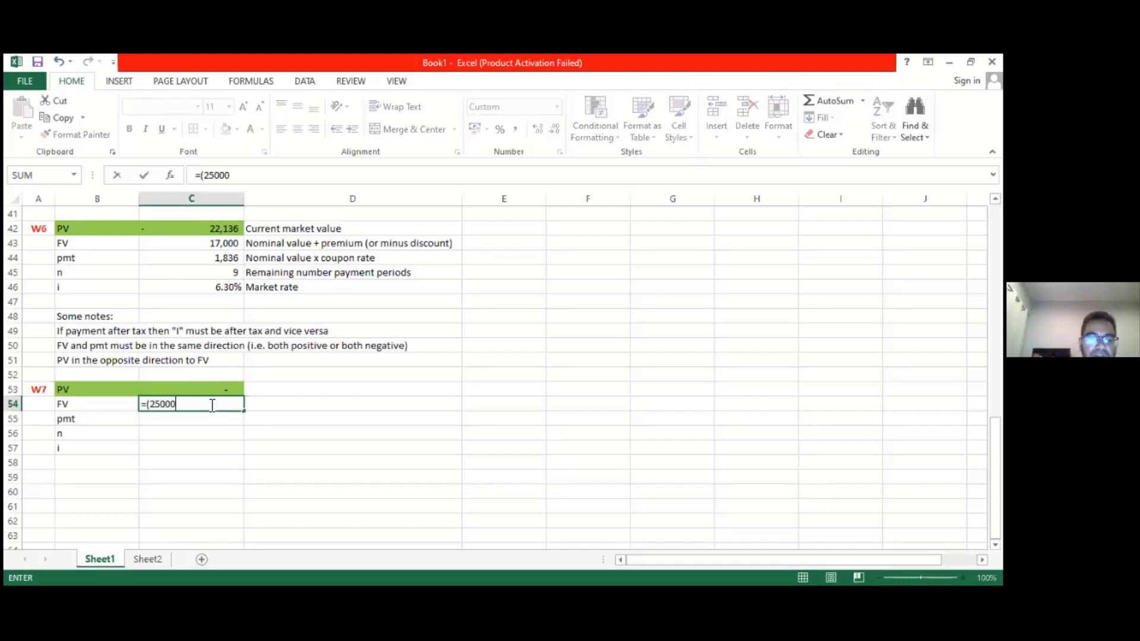
text(00)
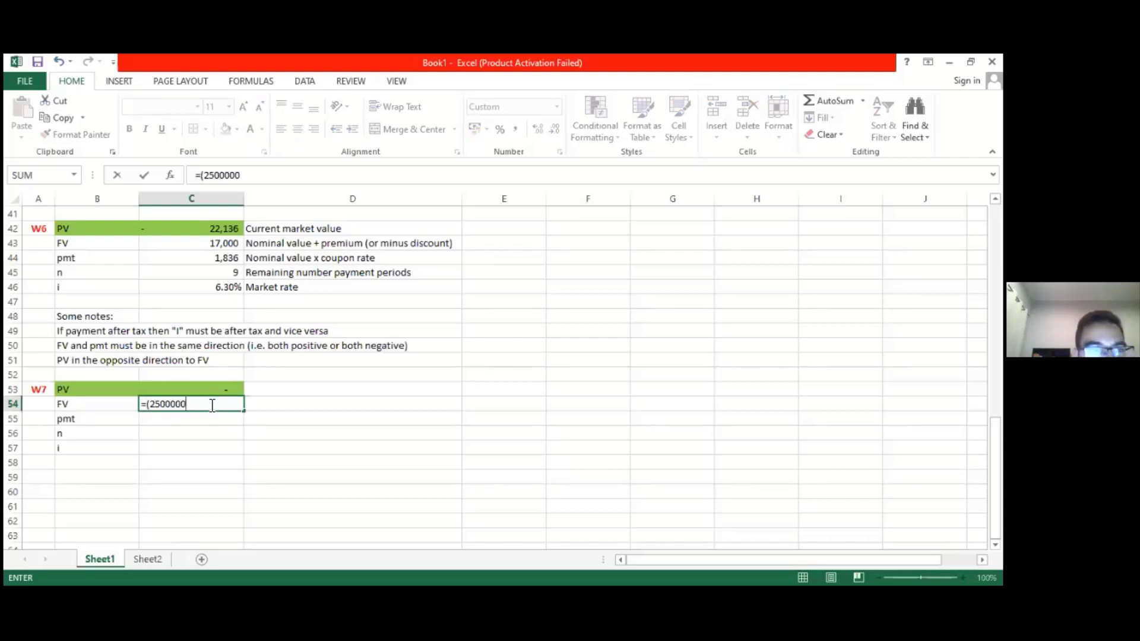
key(BackSpace)
key(BackSpace)
key(BackSpace)
text(0)
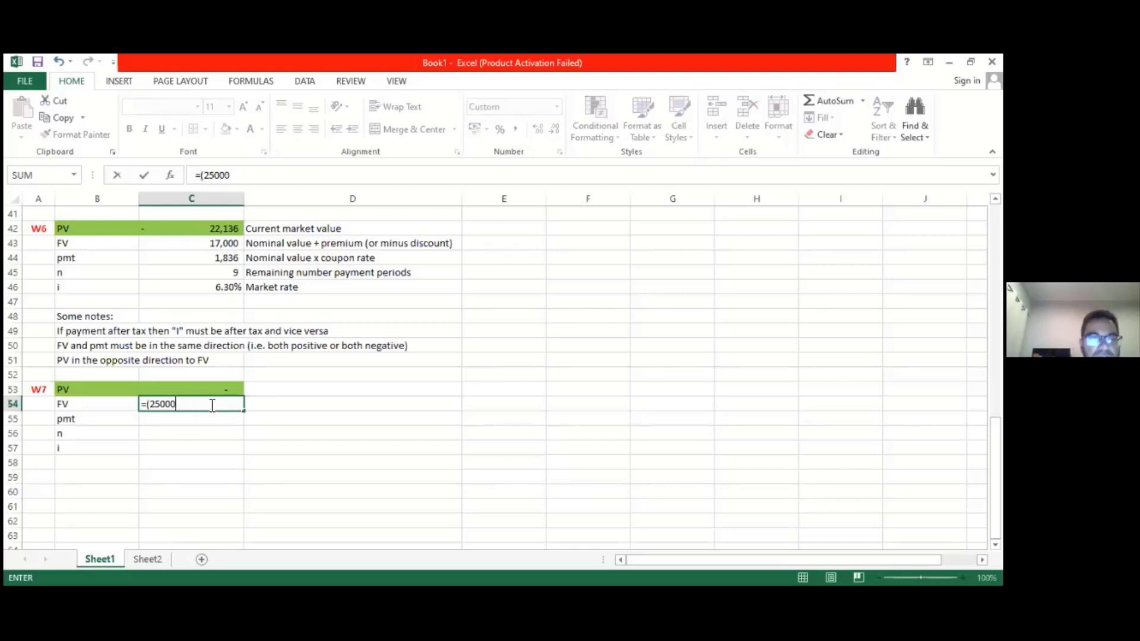
text(00+800)
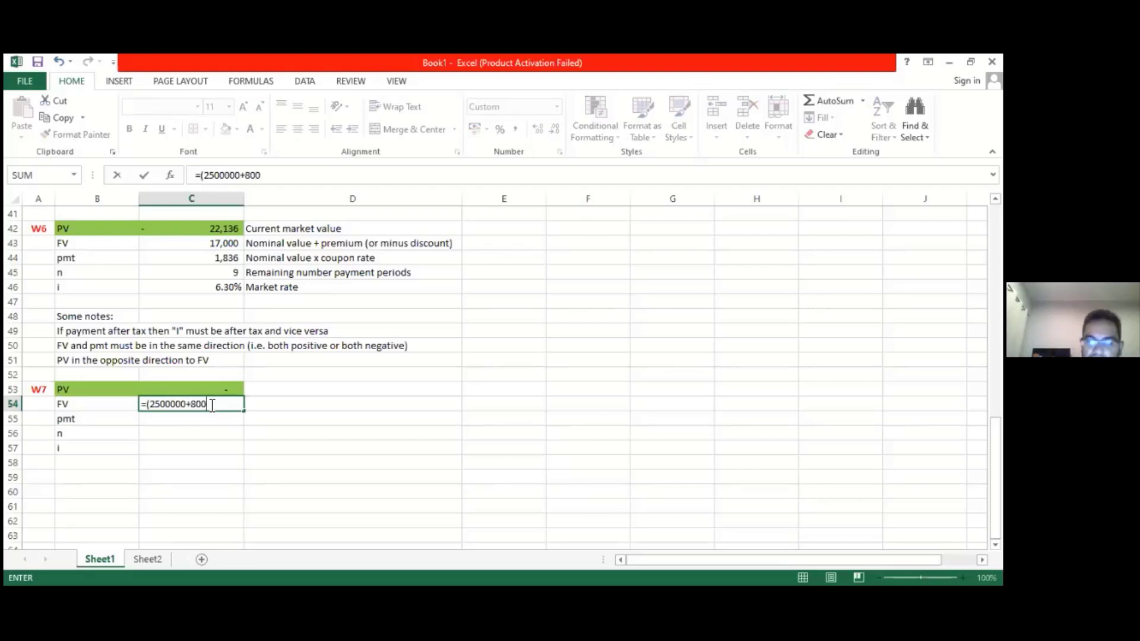
text(00)/1)
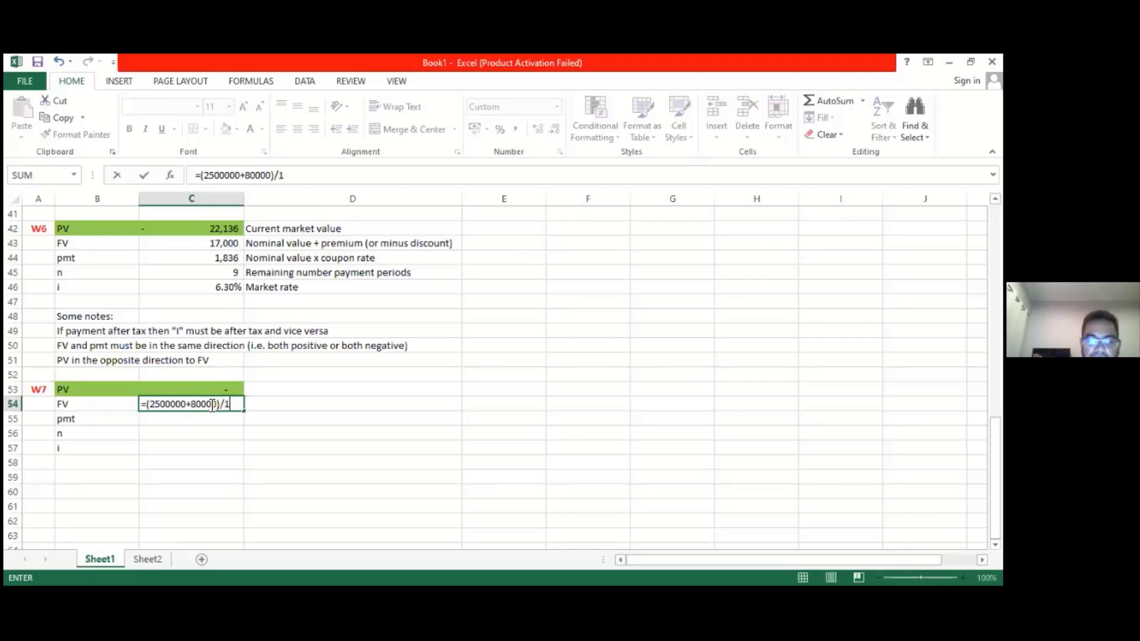
text(000)
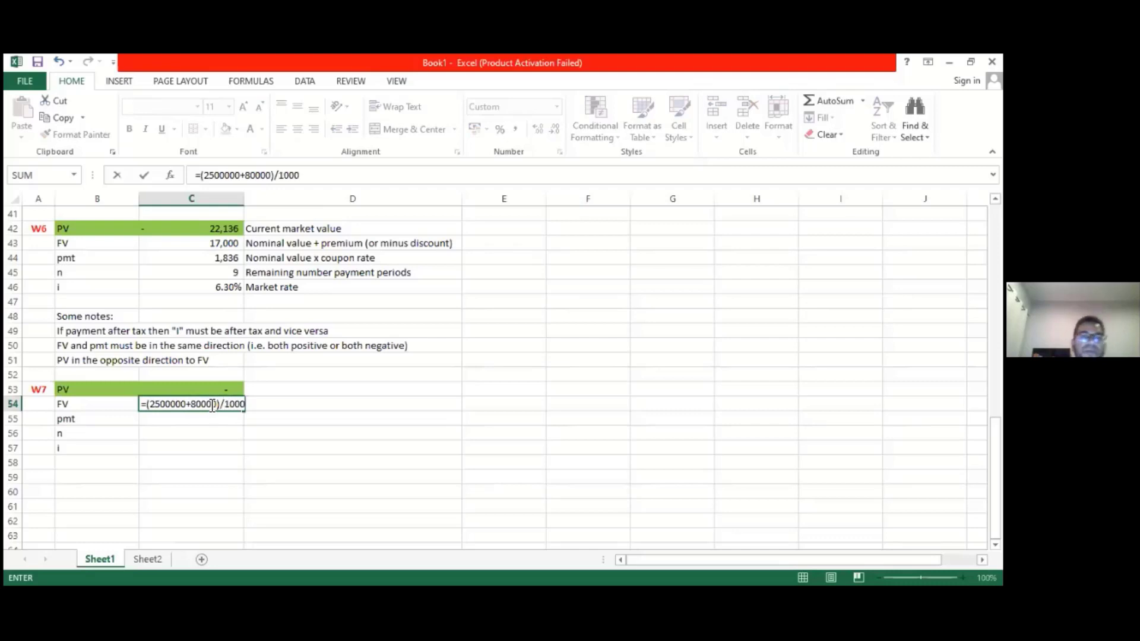
key(Return)
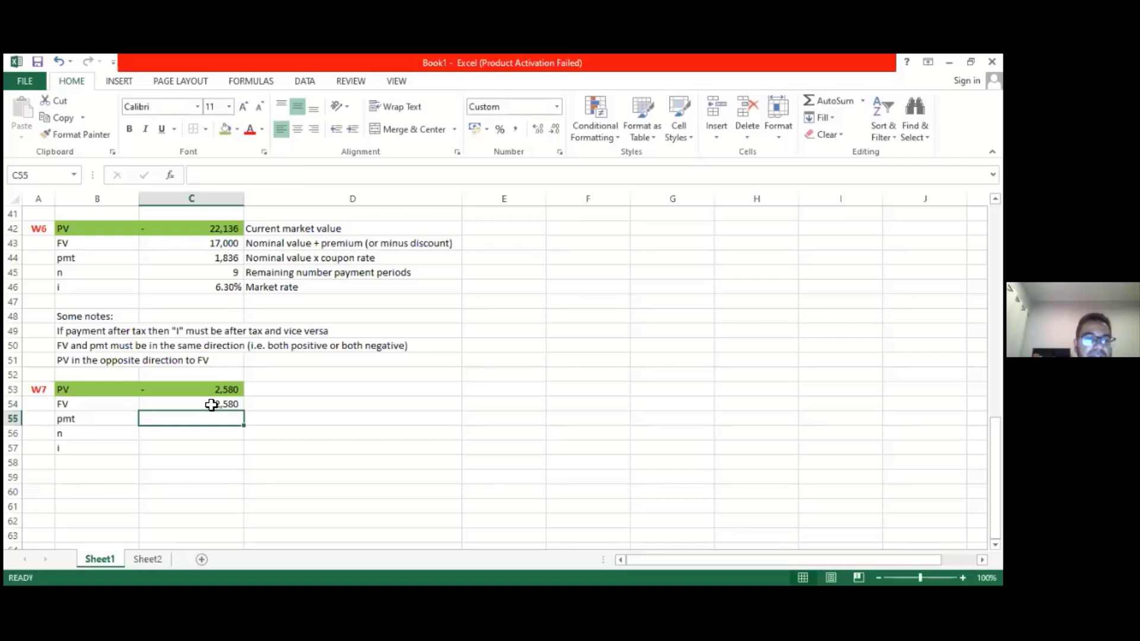
Enter the after-tax W7 pmt in C55 as =(2500000*7.35%*0.72).
text(=)
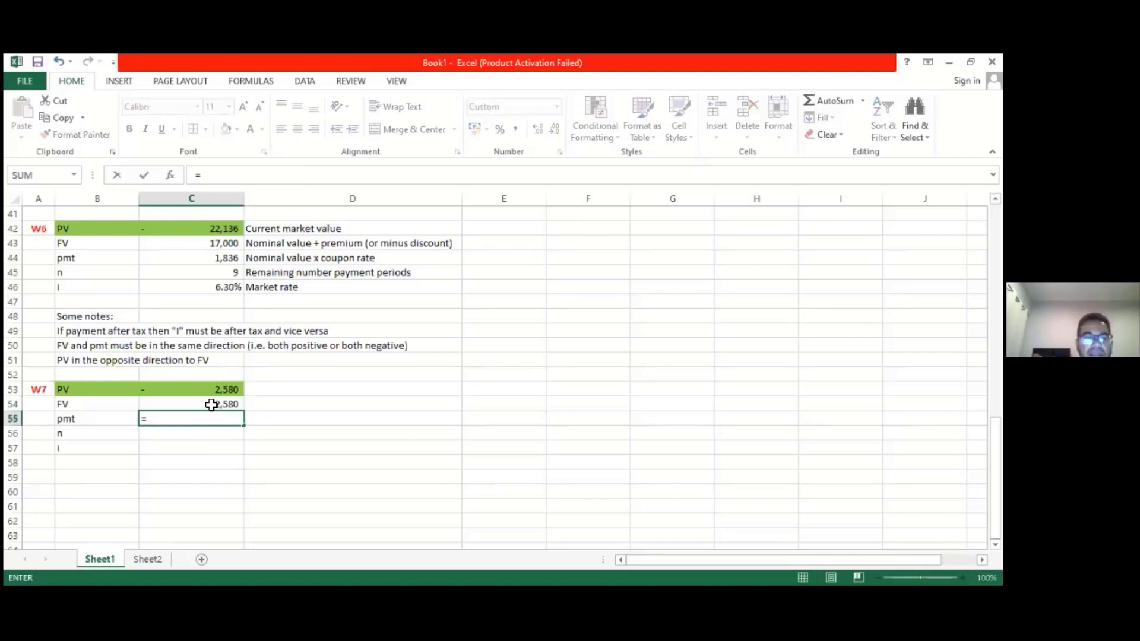
text((2)
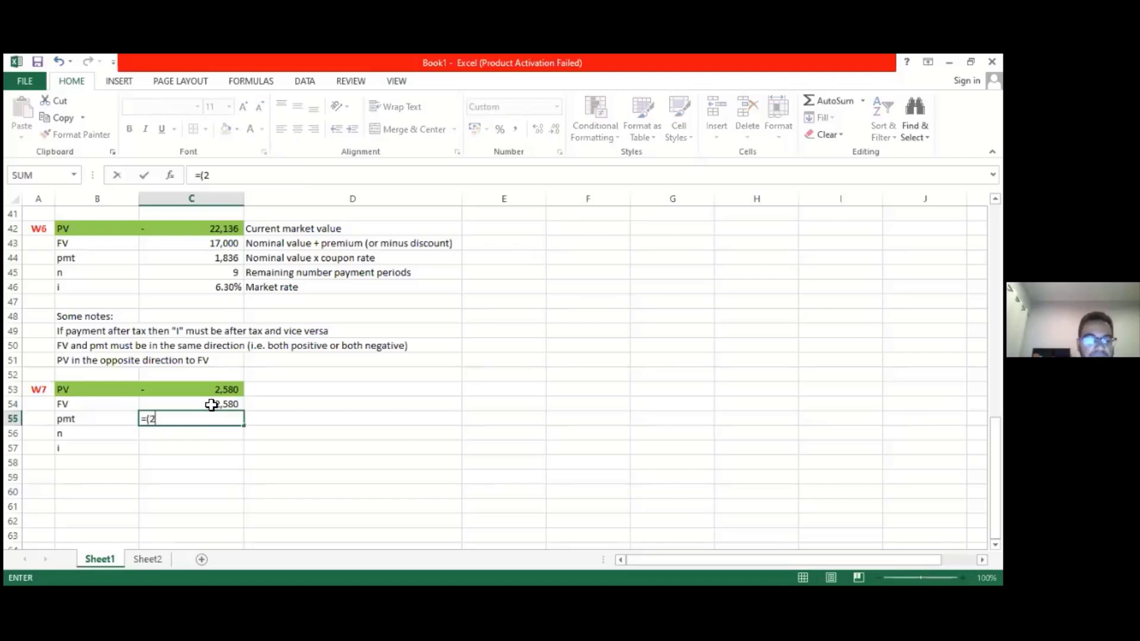
text(50)
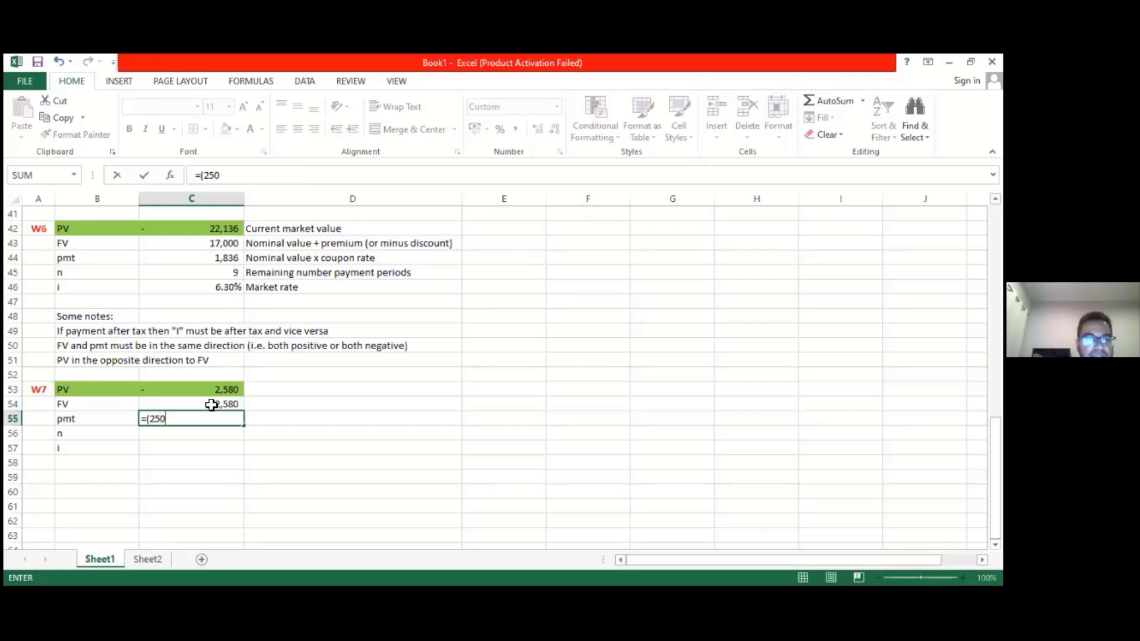
text(0)
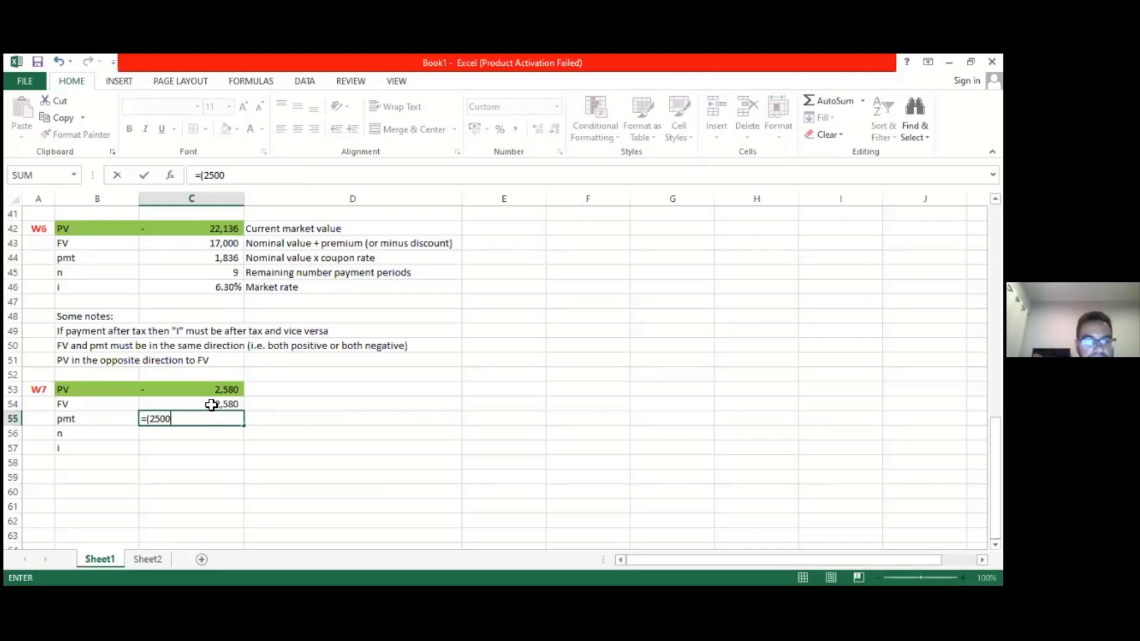
text(000)
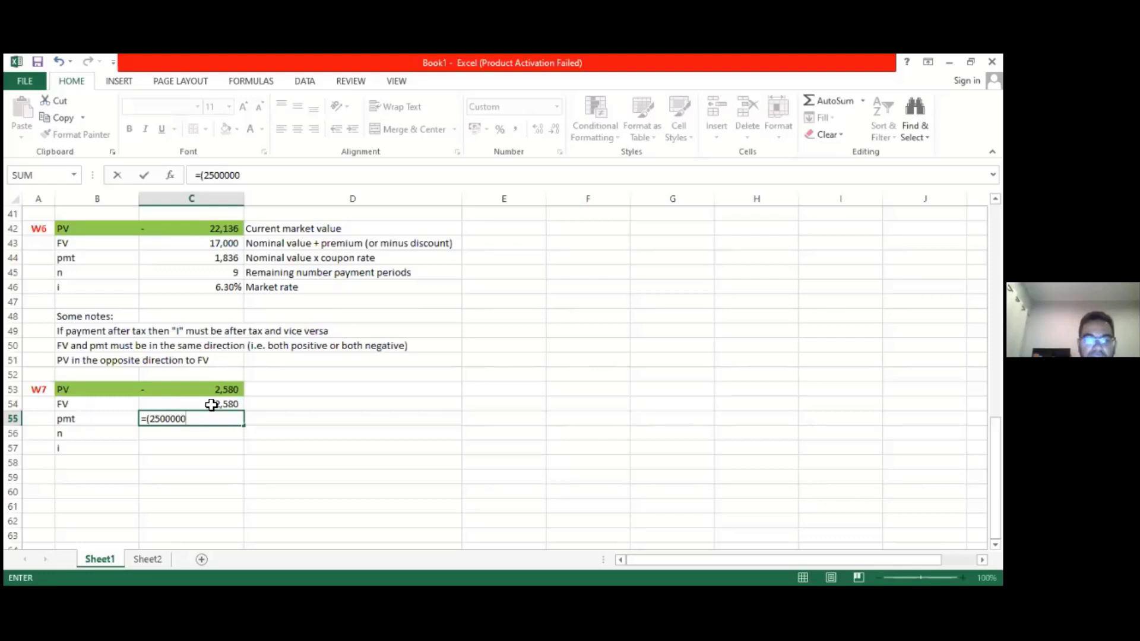
text(*)
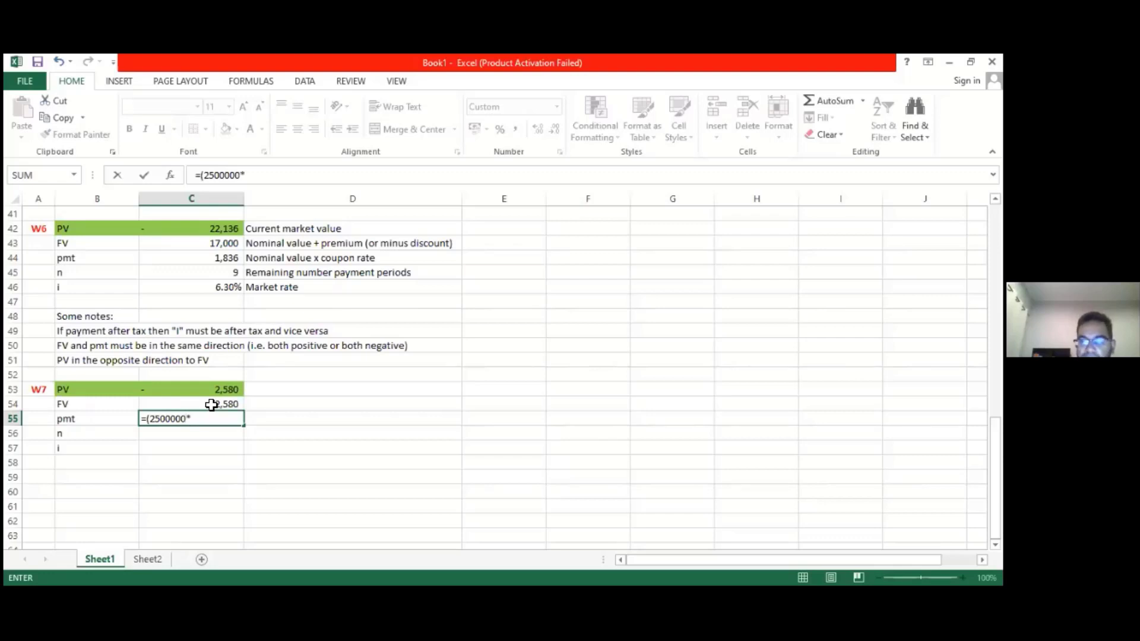
text(7.)
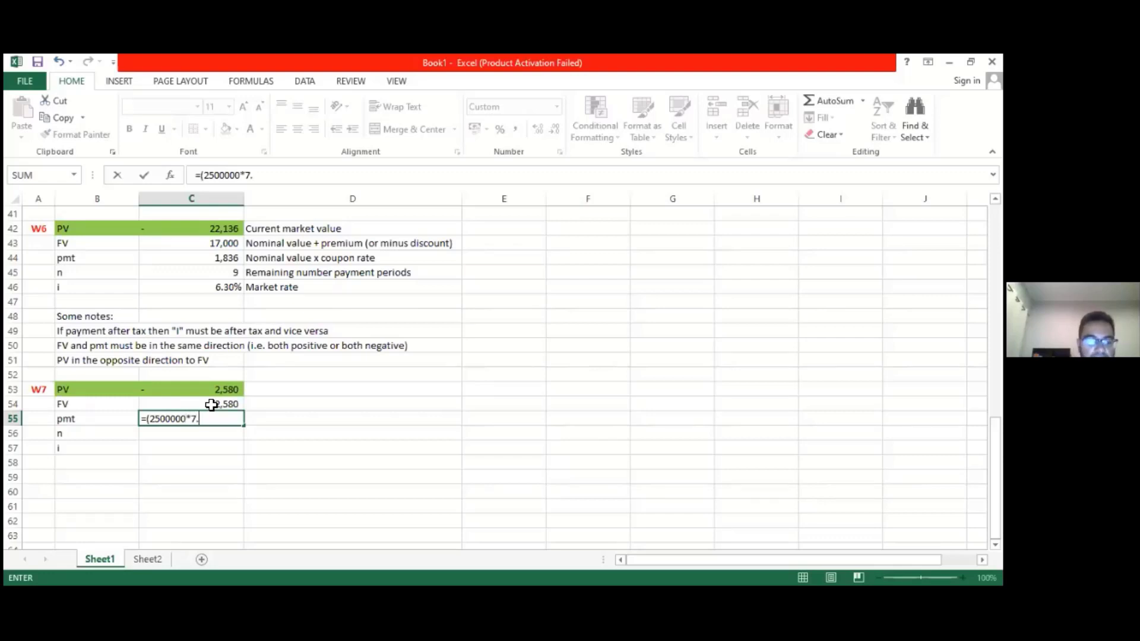
text(35)
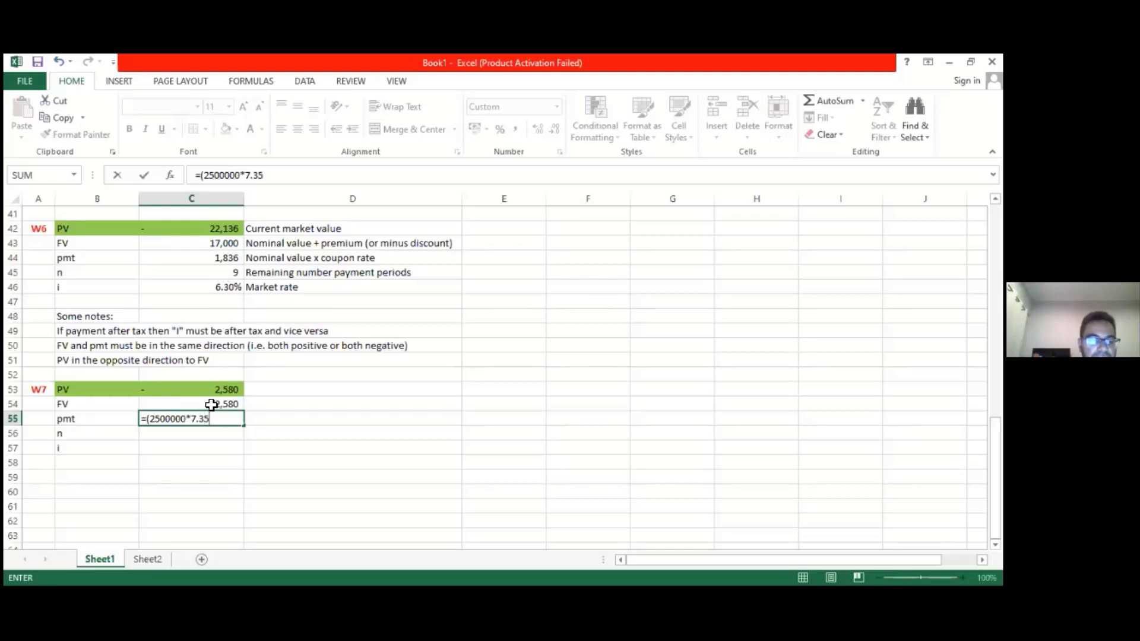
text(%)
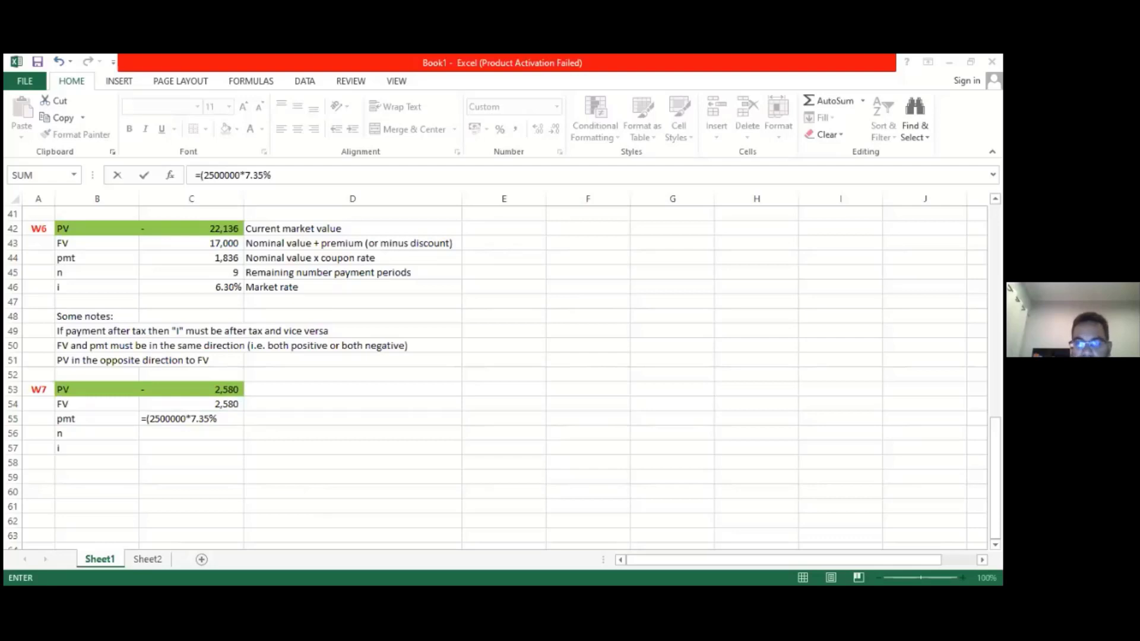
click(219, 401)
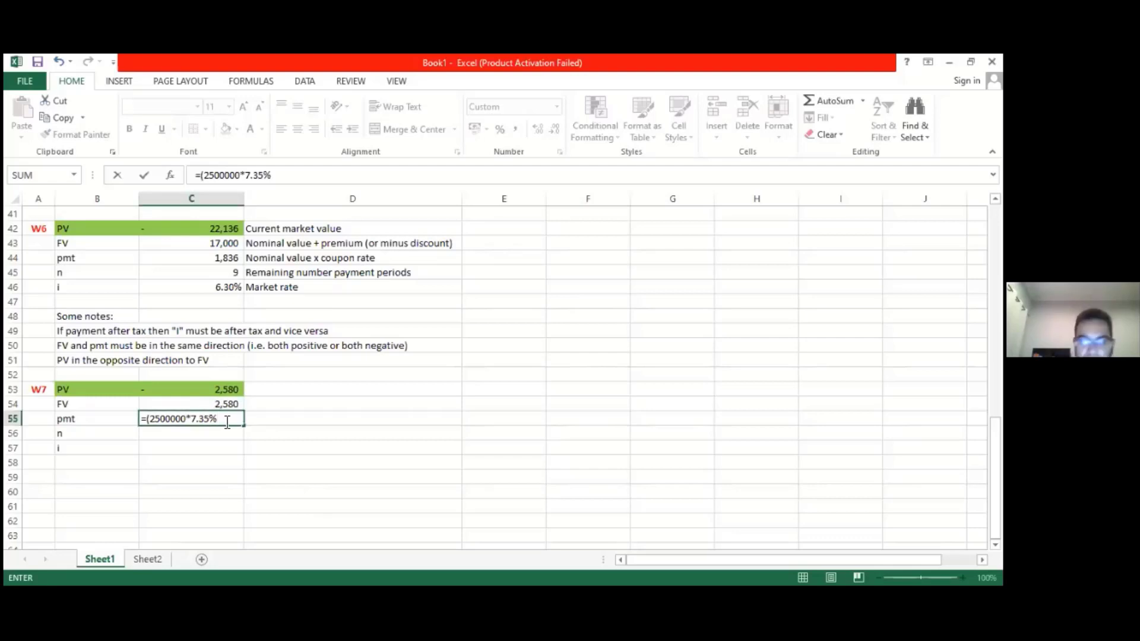
text(*0)
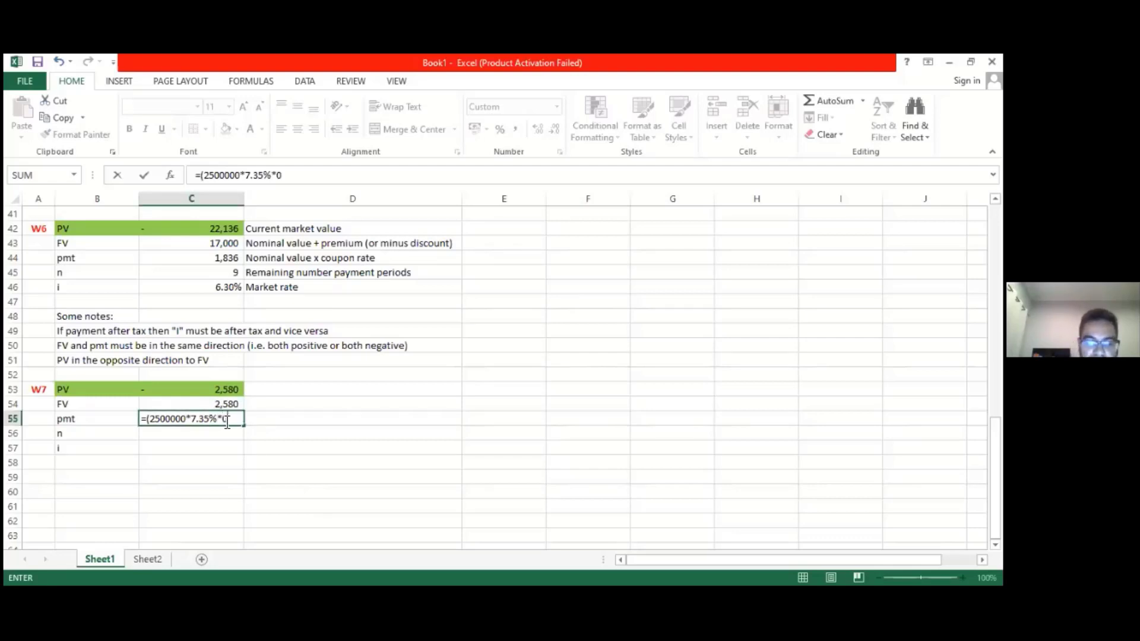
text(.72))
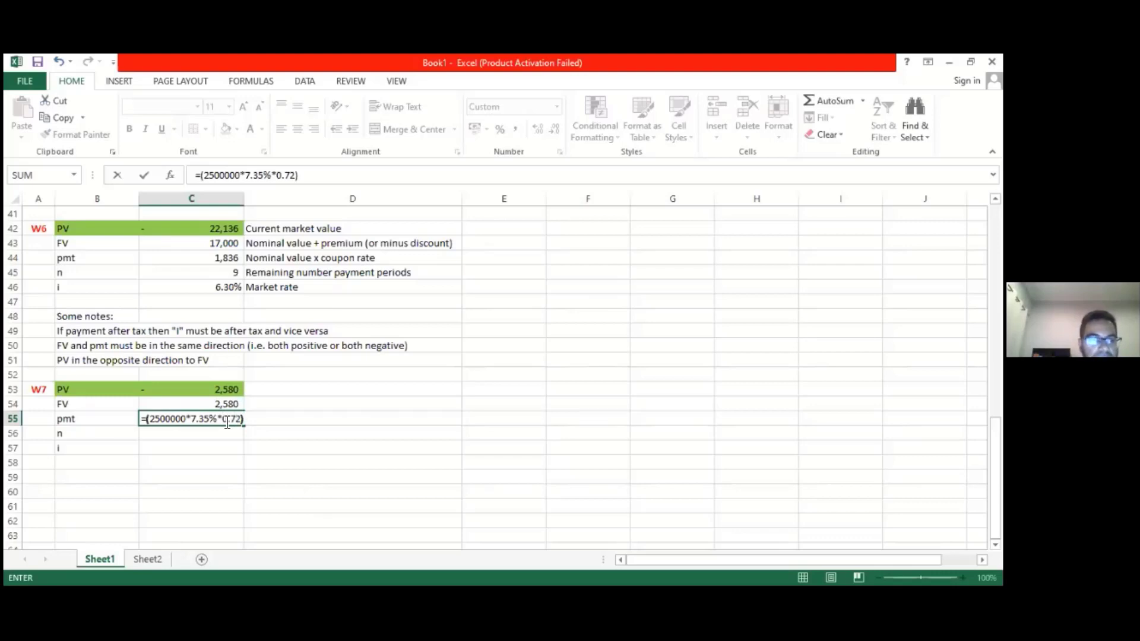
key(Return)
Extend the W7 pmt formula in C55 with a division by 1000.
click(219, 419)
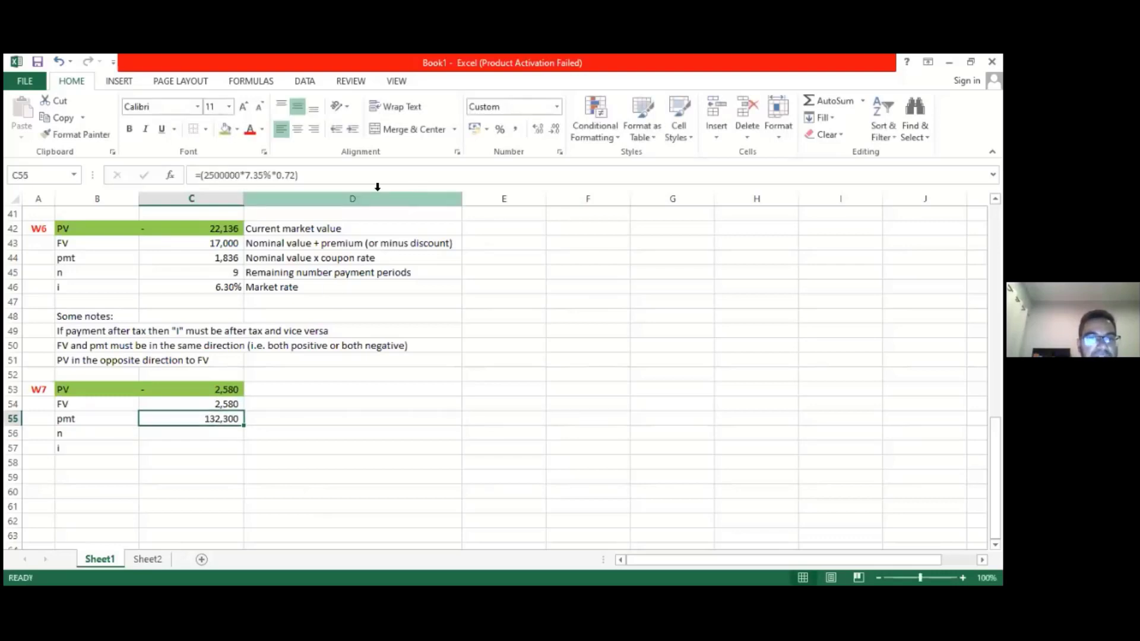
click(306, 176)
text(/1)
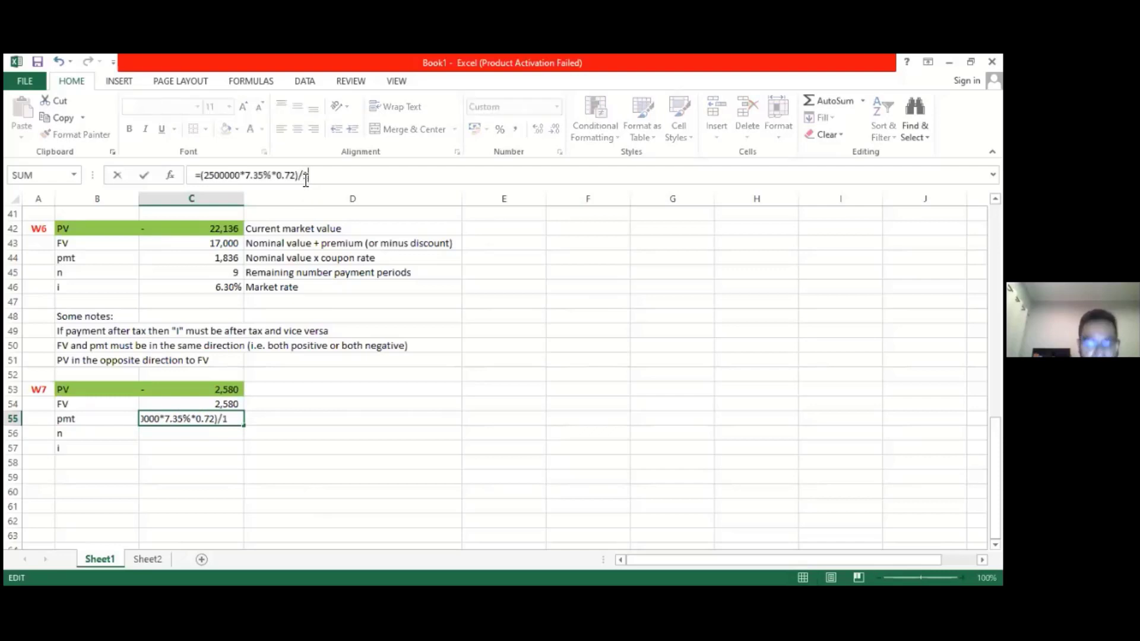
text(000)
key(Return)
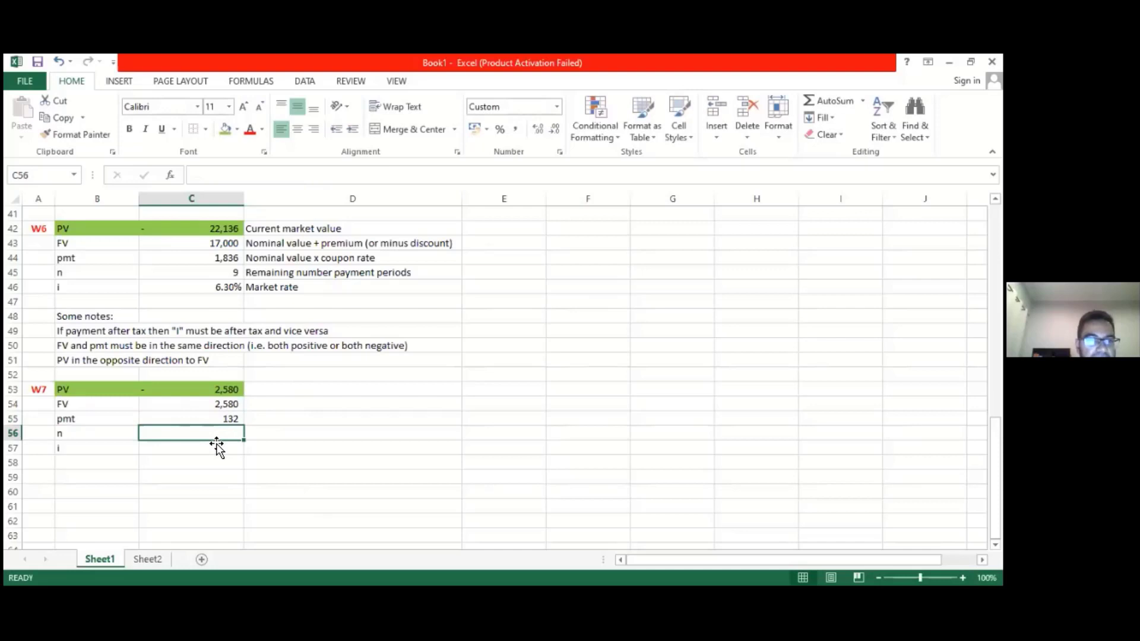
Link the W7 rate i in C57 to the W5 after-tax Kd in C40.
click(219, 447)
text(=)
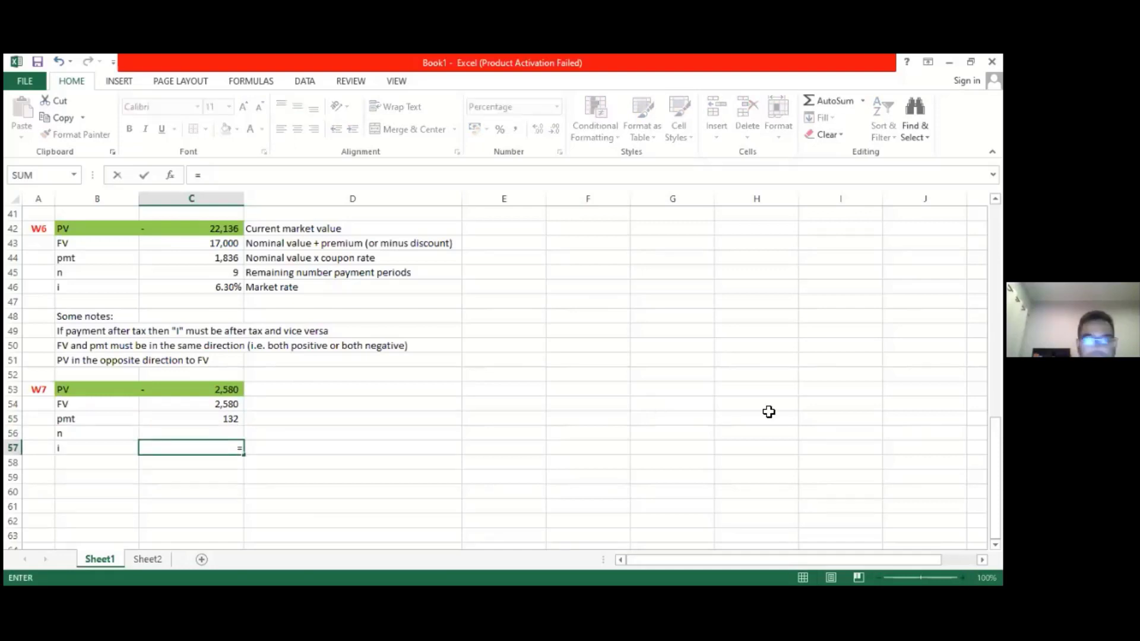
scroll(784, 415, up, 2)
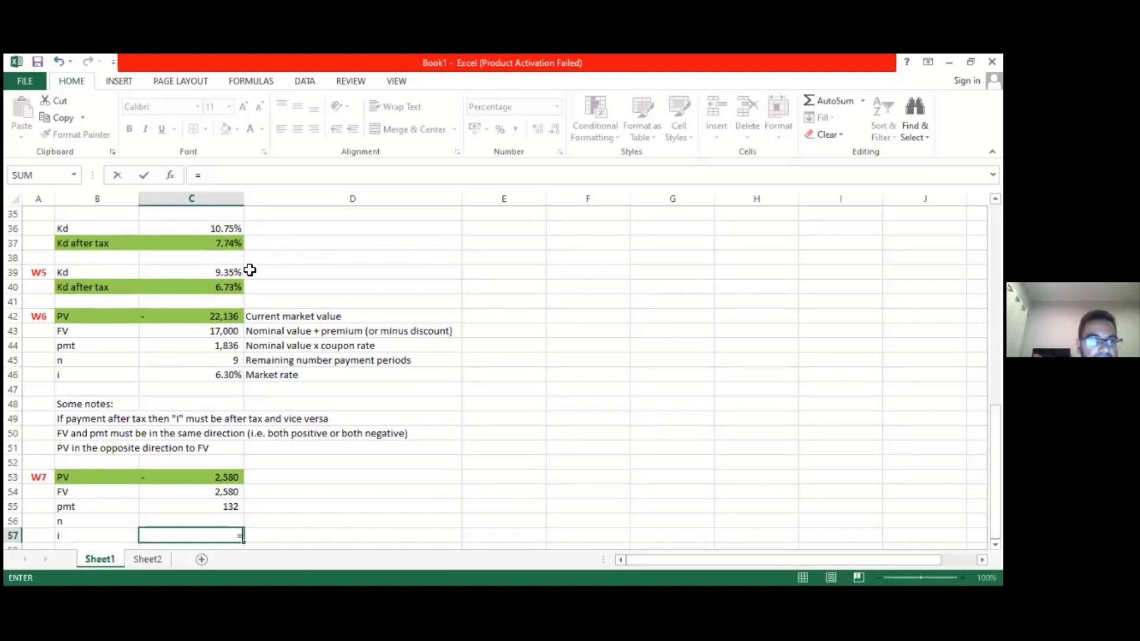
click(236, 288)
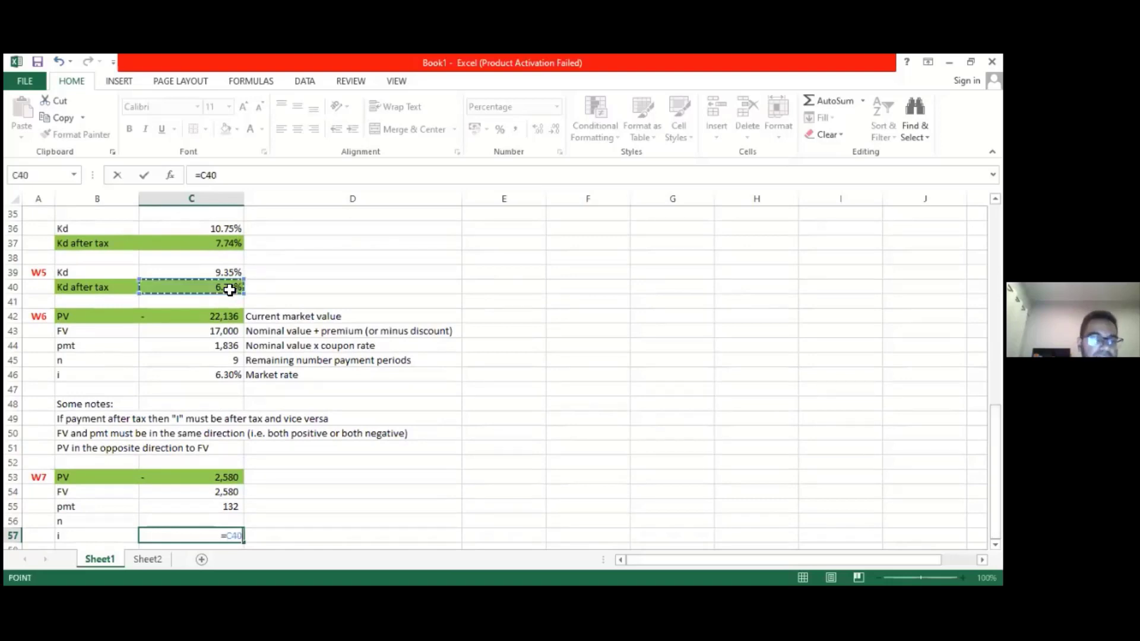
key(Return)
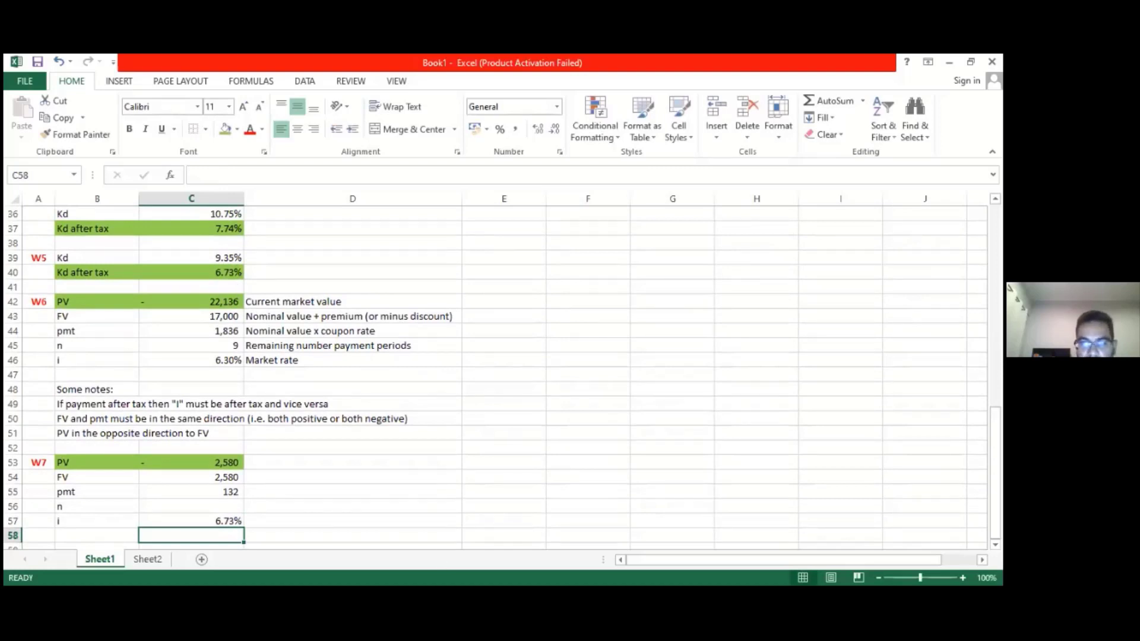
Set the W7 number of periods n in C56 to 6.
key(alt+Tab)
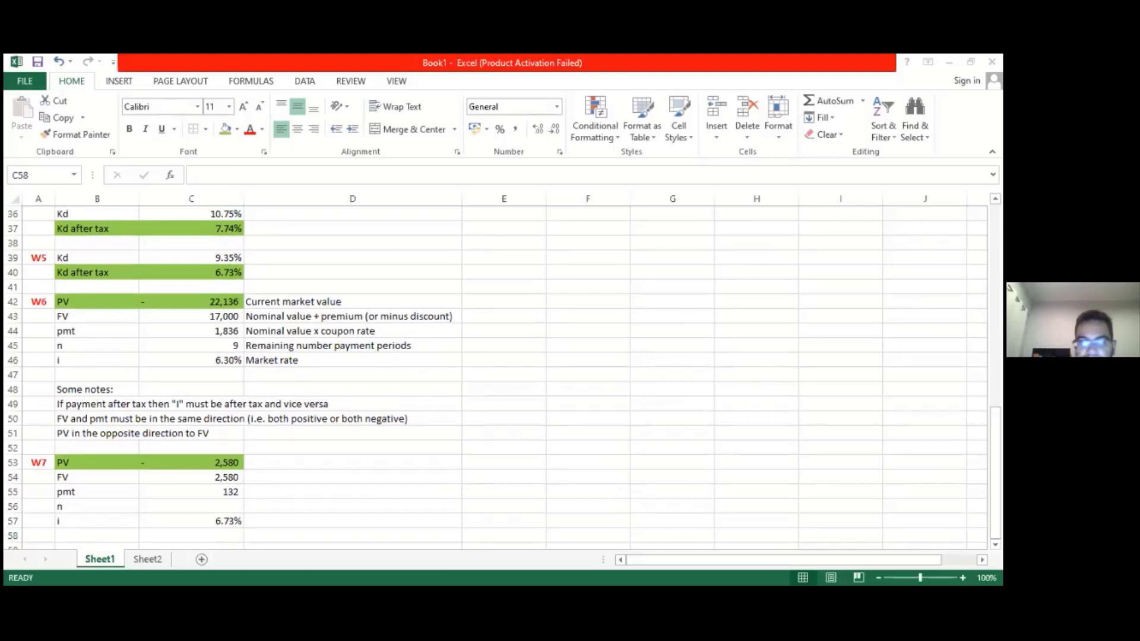
key(alt+Tab)
click(232, 508)
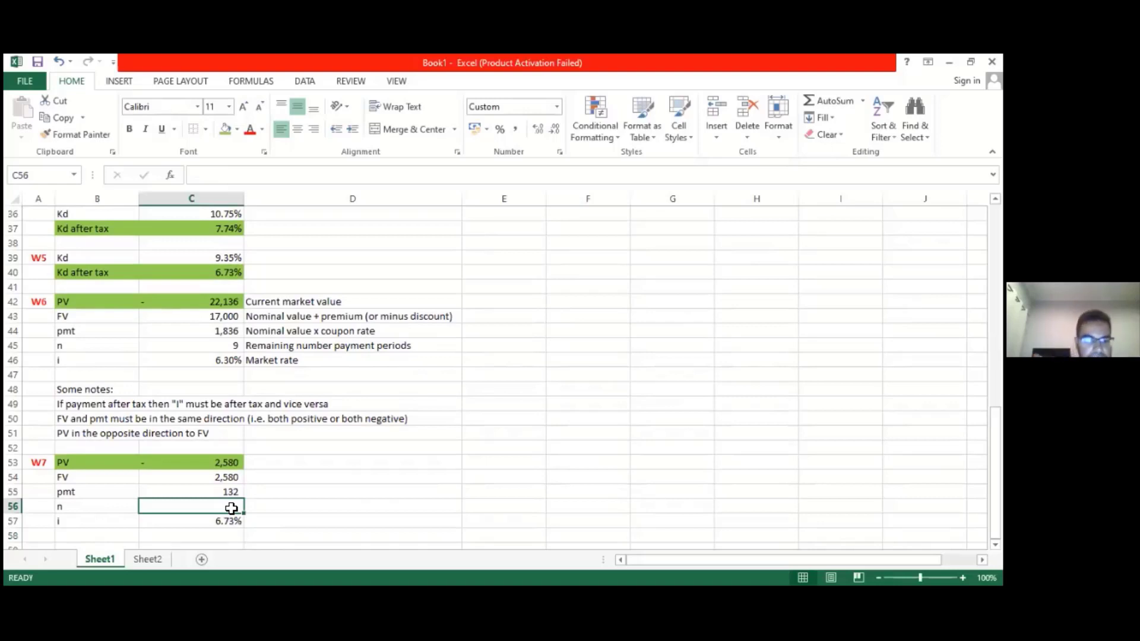
text(6)
key(Return)
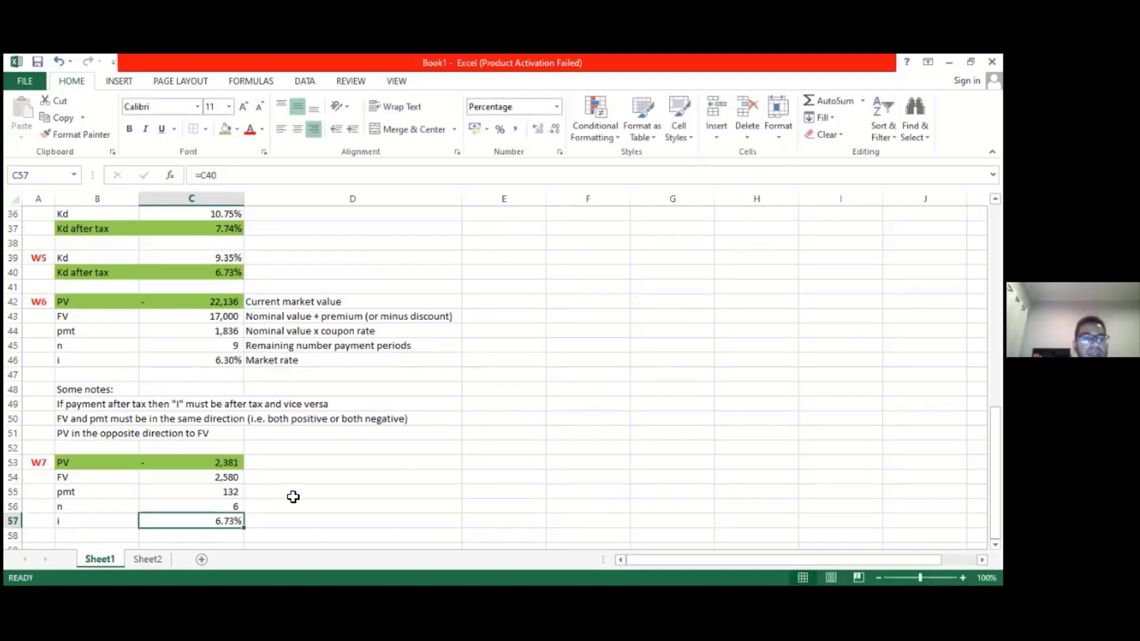
Link the debentures market value in D11 to the W7 present value in C53.
drag(995, 519, 995, 490)
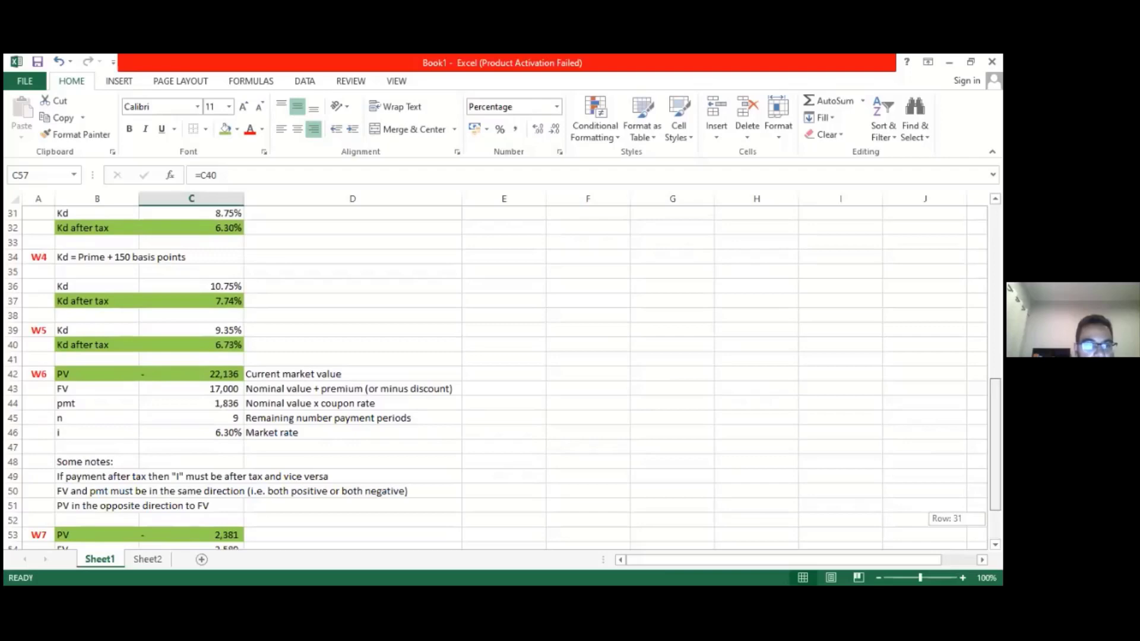
drag(995, 491, 996, 342)
scroll(446, 374, up, 1)
click(446, 372)
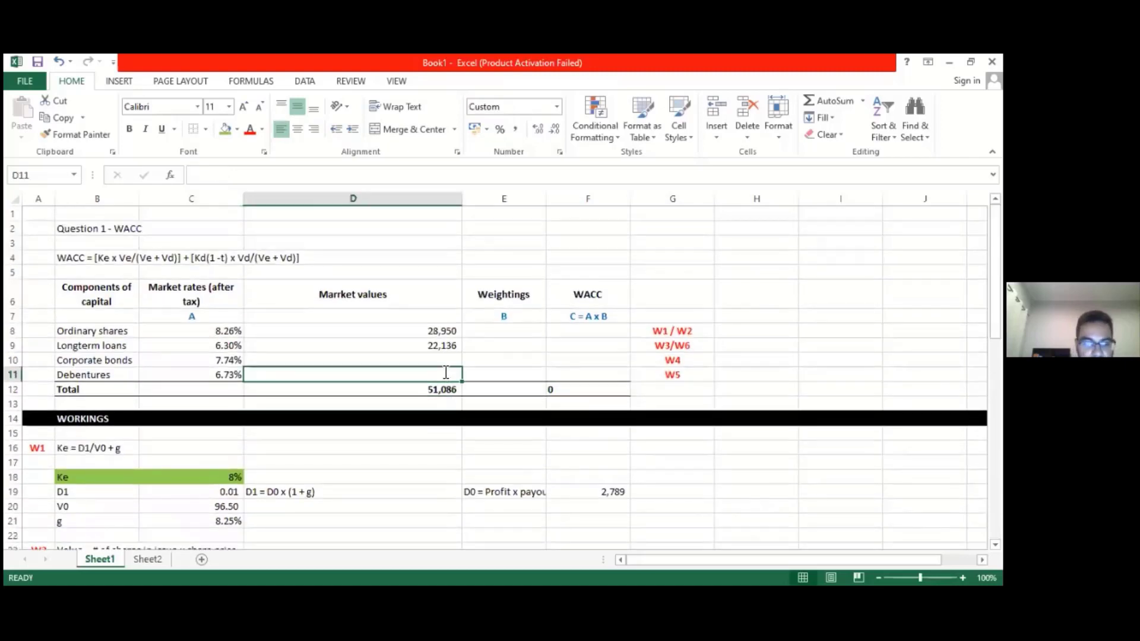
text(=D51)
key(Return)
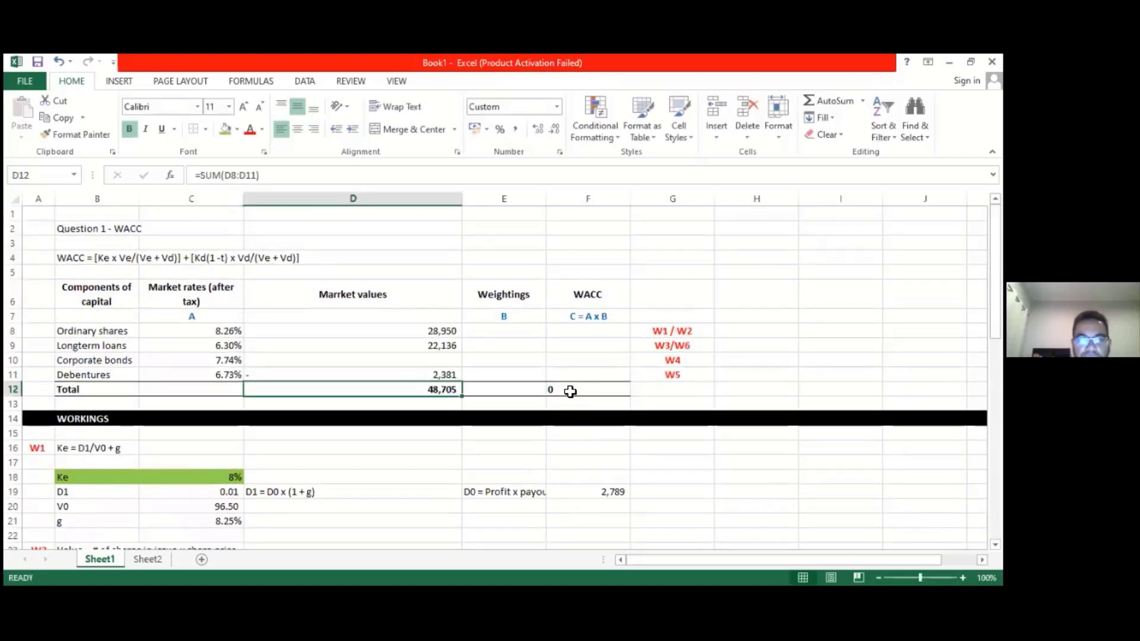
Reverse the sign of the debentures market value link in D11, making the formula =-C53.
click(446, 374)
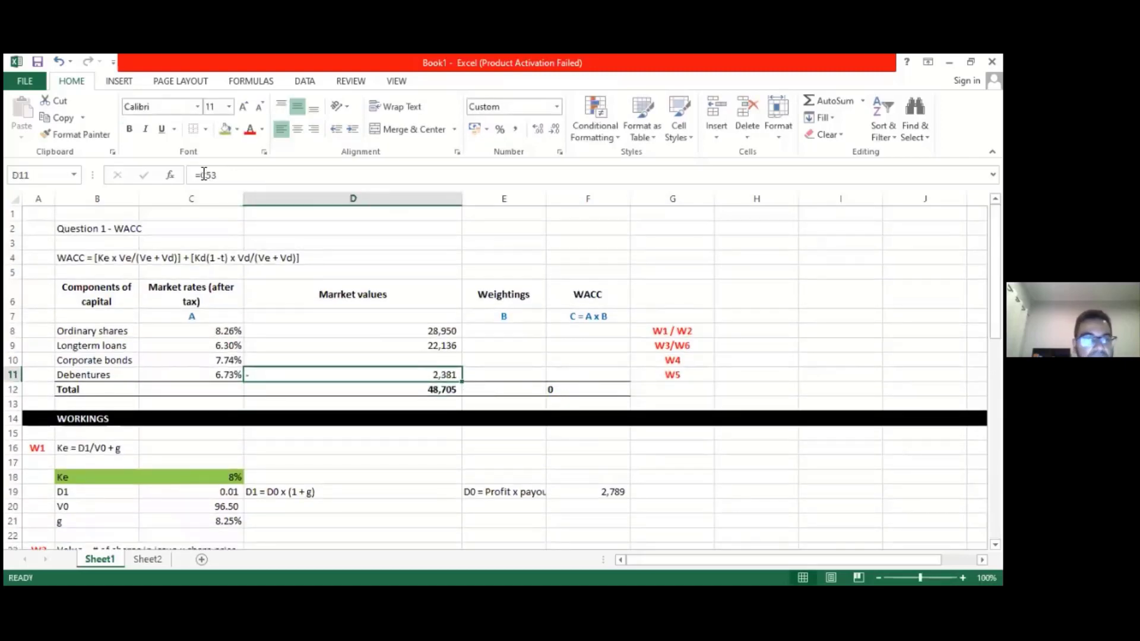
click(204, 174)
text(-)
key(Return)
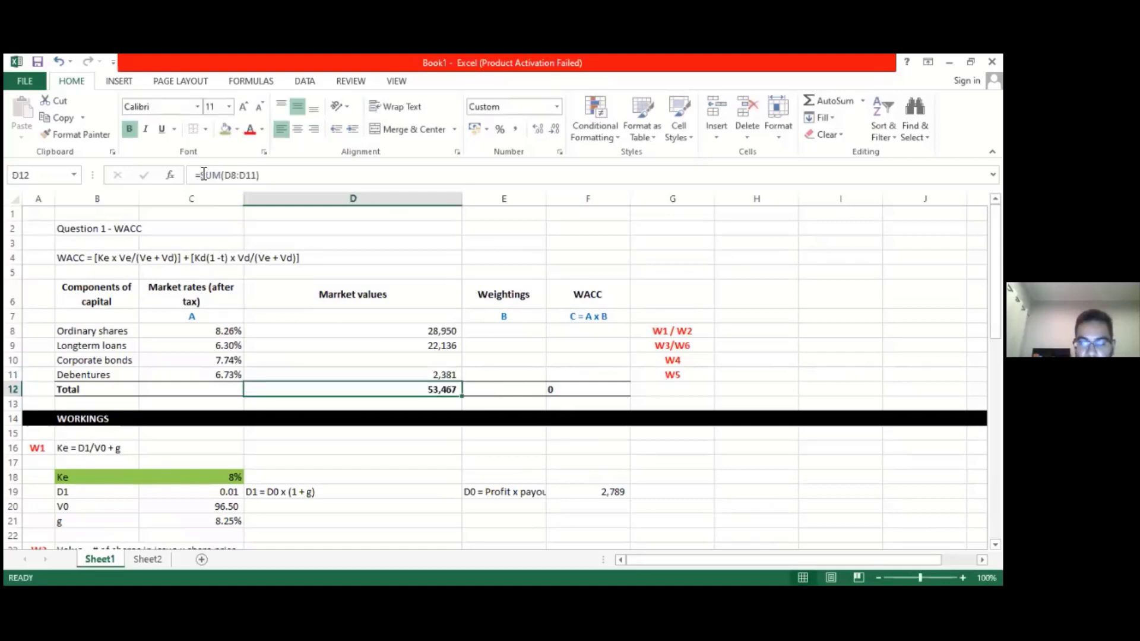
Extend the debentures working reference in G11 to W5/W6.
click(682, 375)
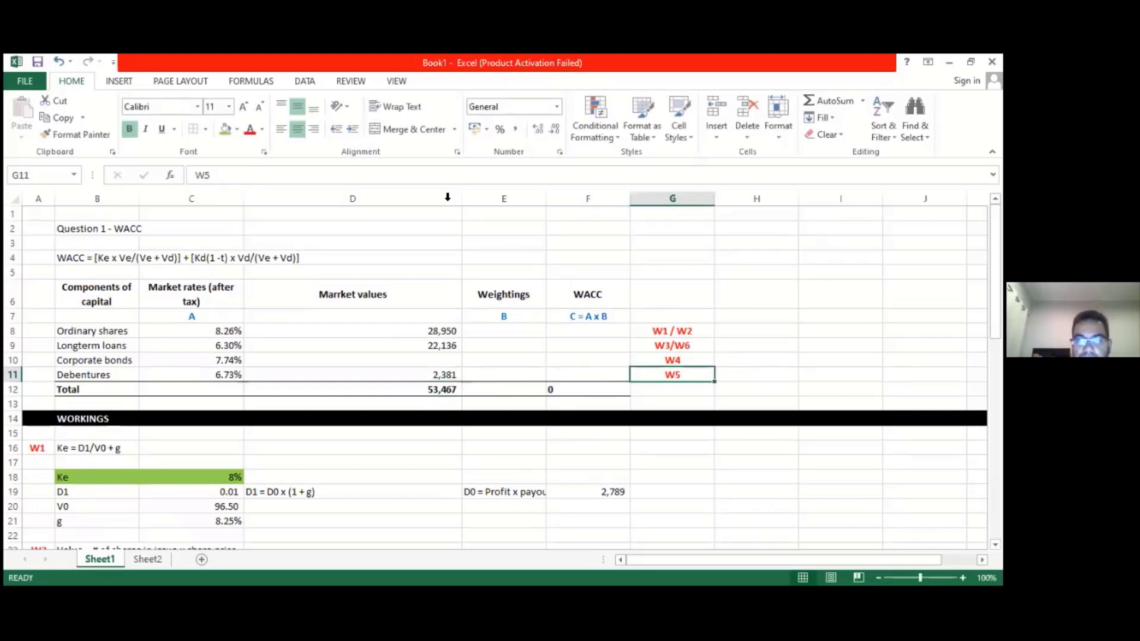
click(261, 175)
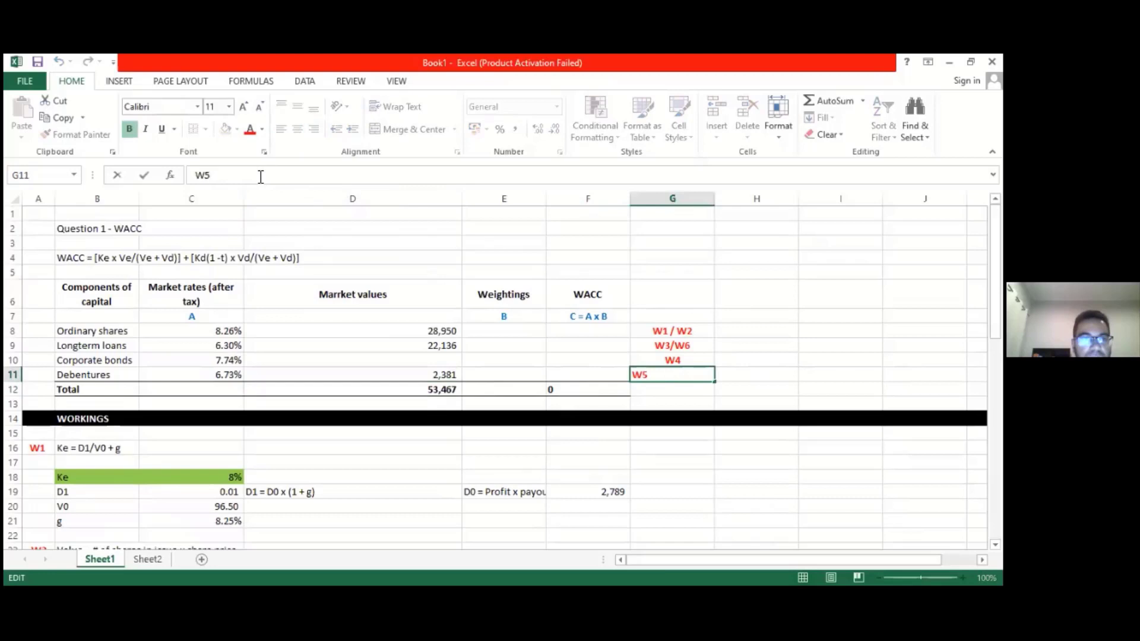
text(/W6)
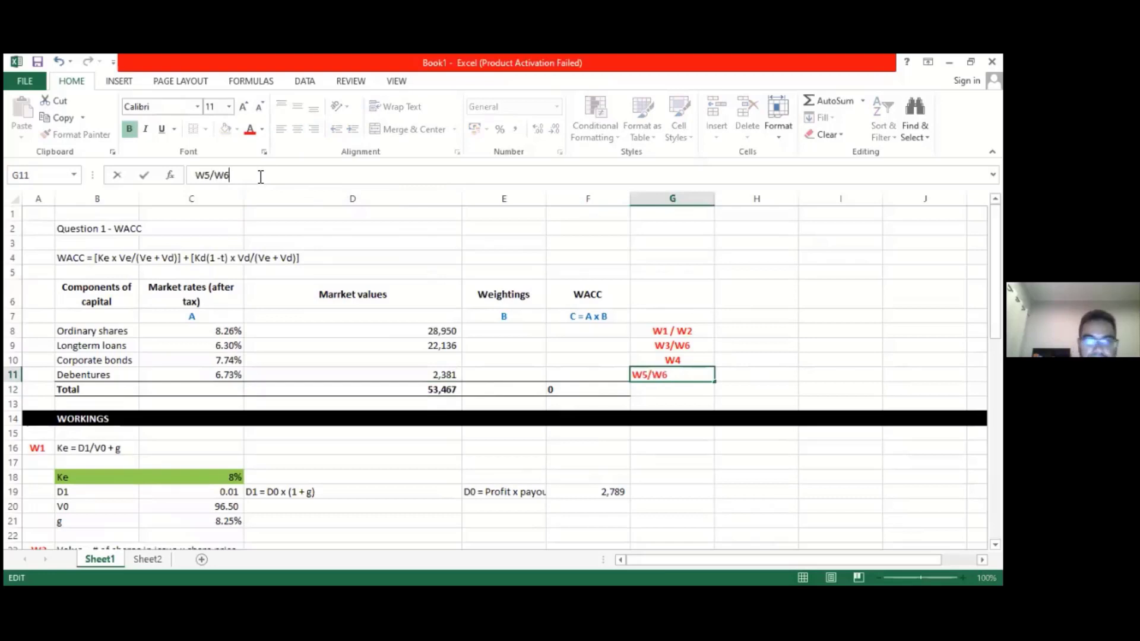
key(Return)
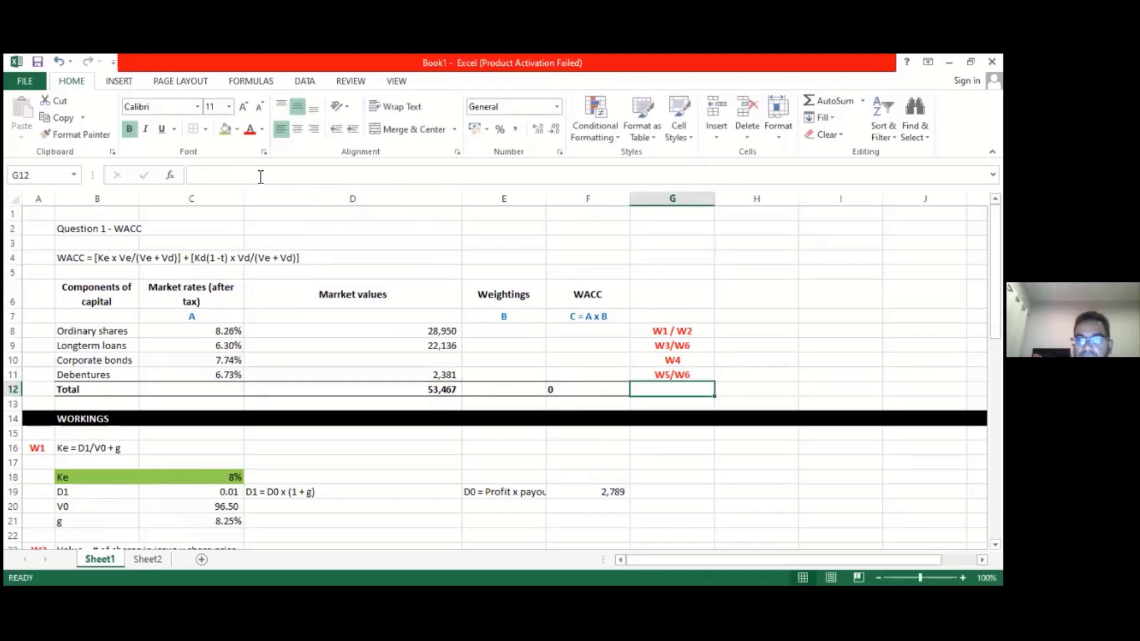
Check the debentures present-value working's number and correct the reference in G11 to W5/W7.
drag(995, 273, 995, 469)
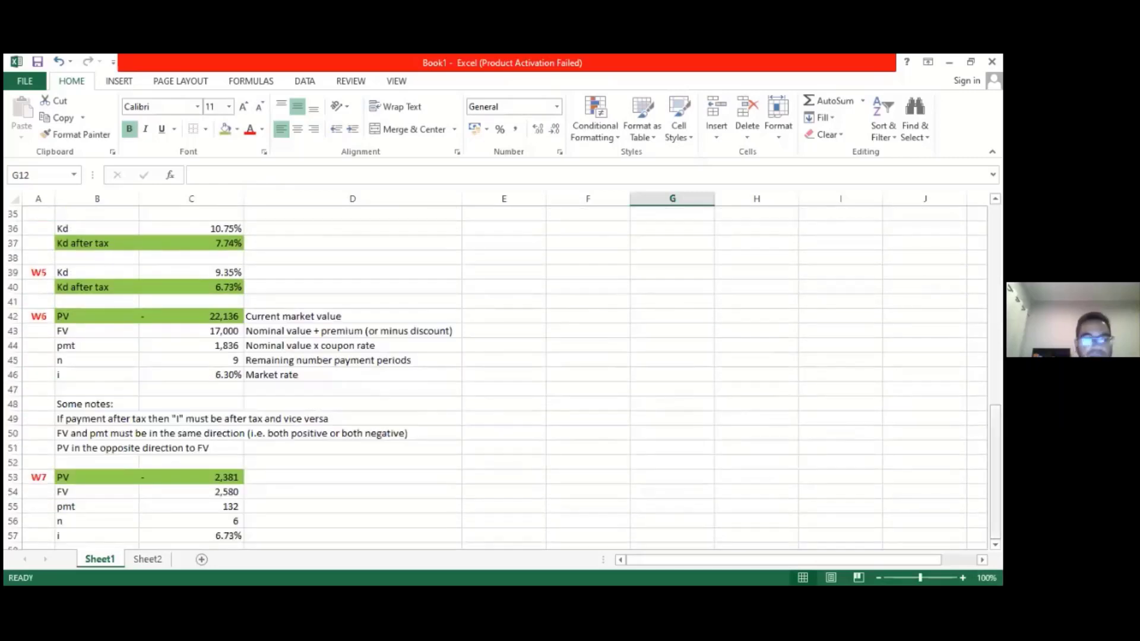
scroll(499, 374, up, 11)
click(656, 347)
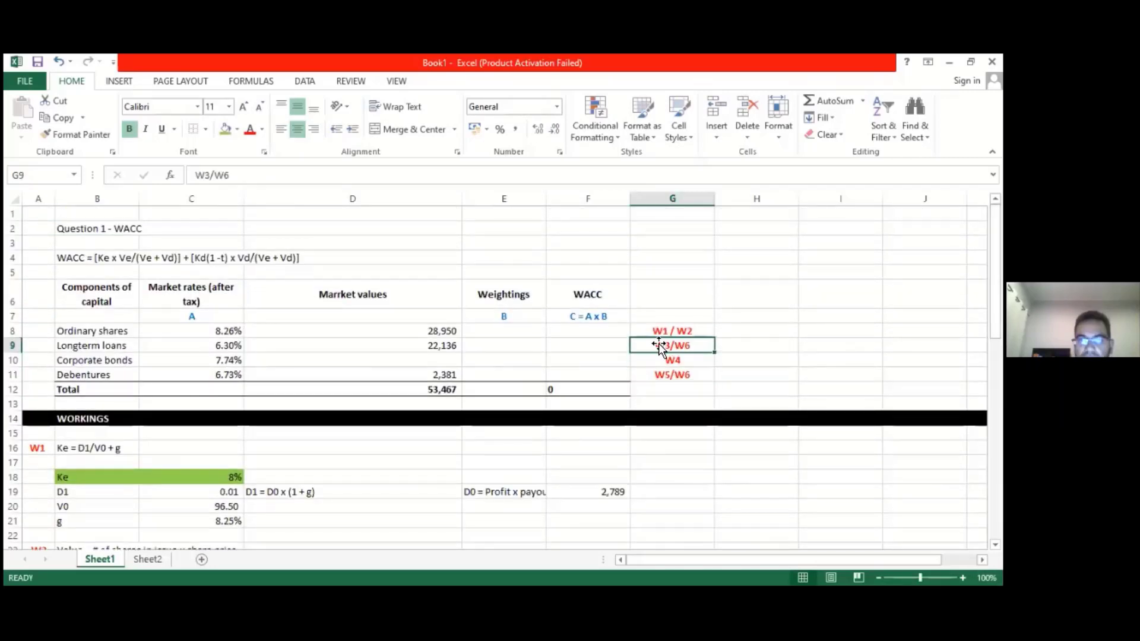
click(668, 381)
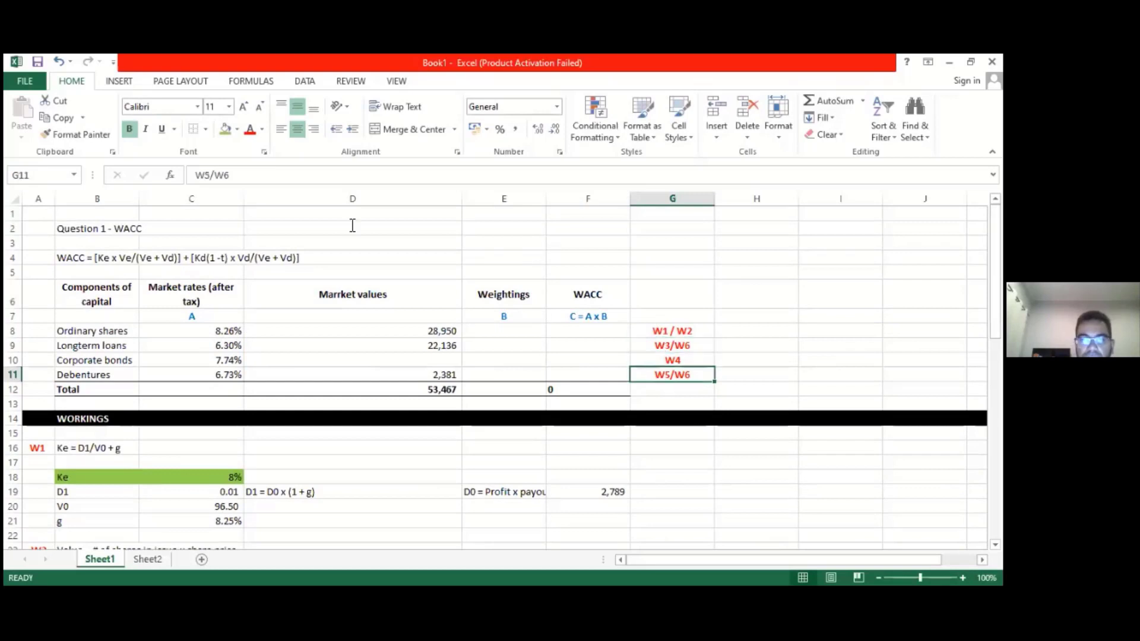
click(236, 176)
key(BackSpace)
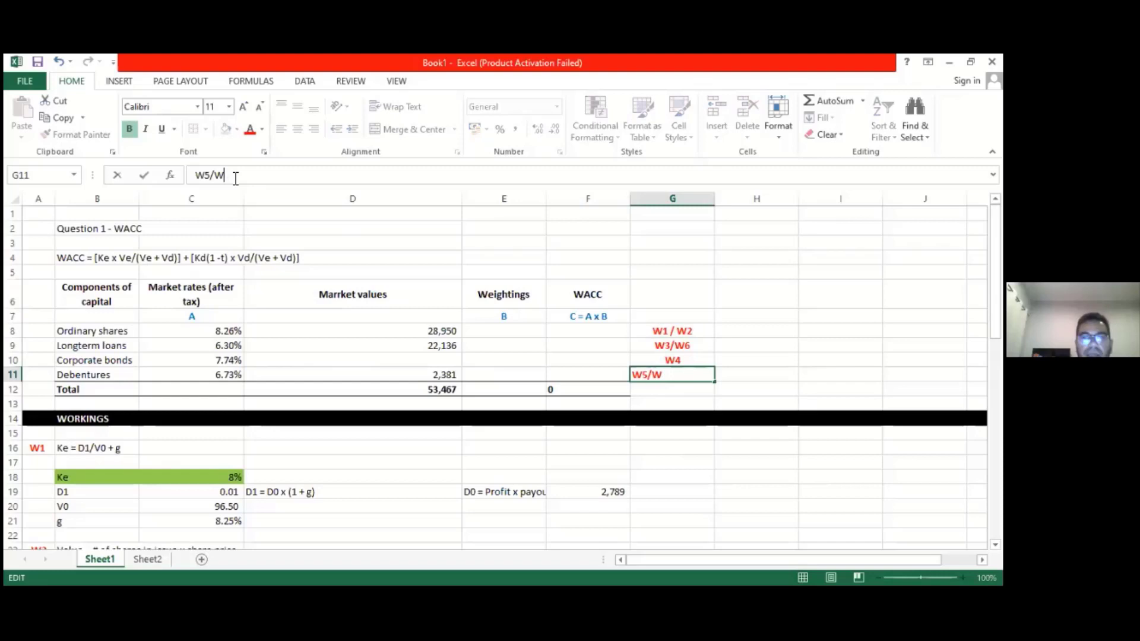
text(7)
key(Return)
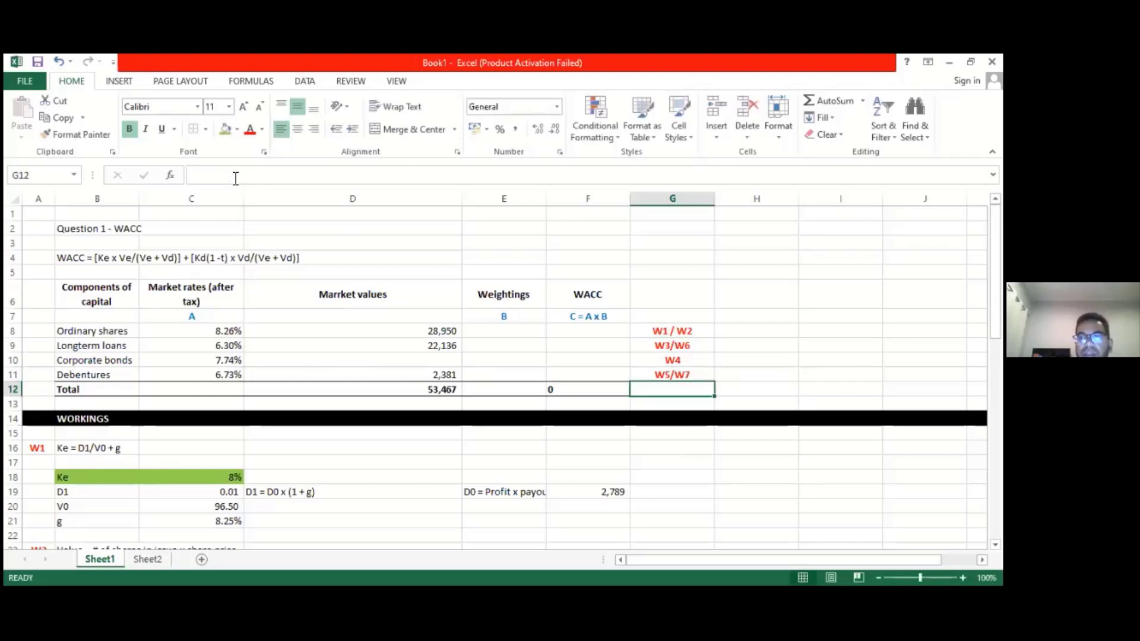
Copy the W7 working A53:C57 to A59 and clear the copied FV, pmt, n and i values in C60:C63.
scroll(499, 374, down, 12)
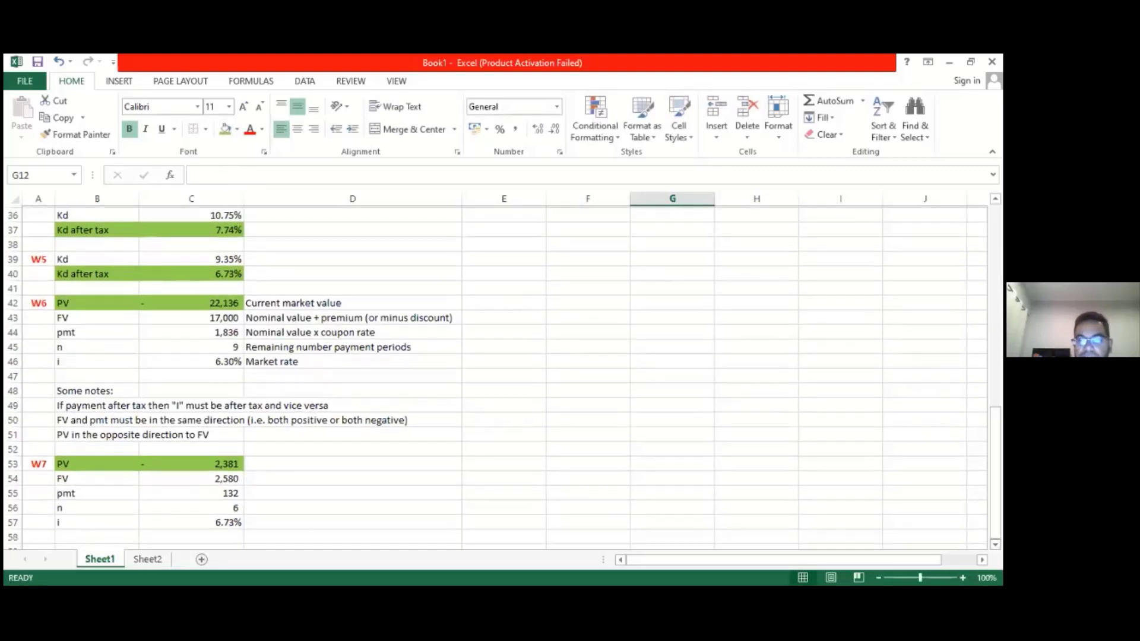
scroll(499, 374, down, 1)
scroll(69, 316, down, 3)
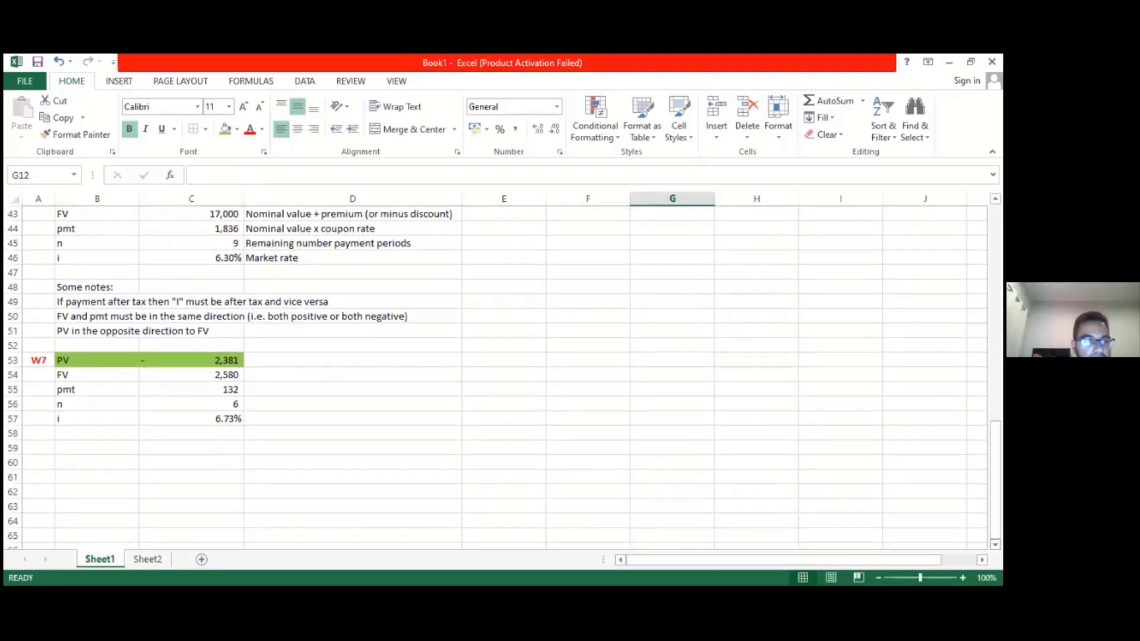
drag(46, 307, 191, 356)
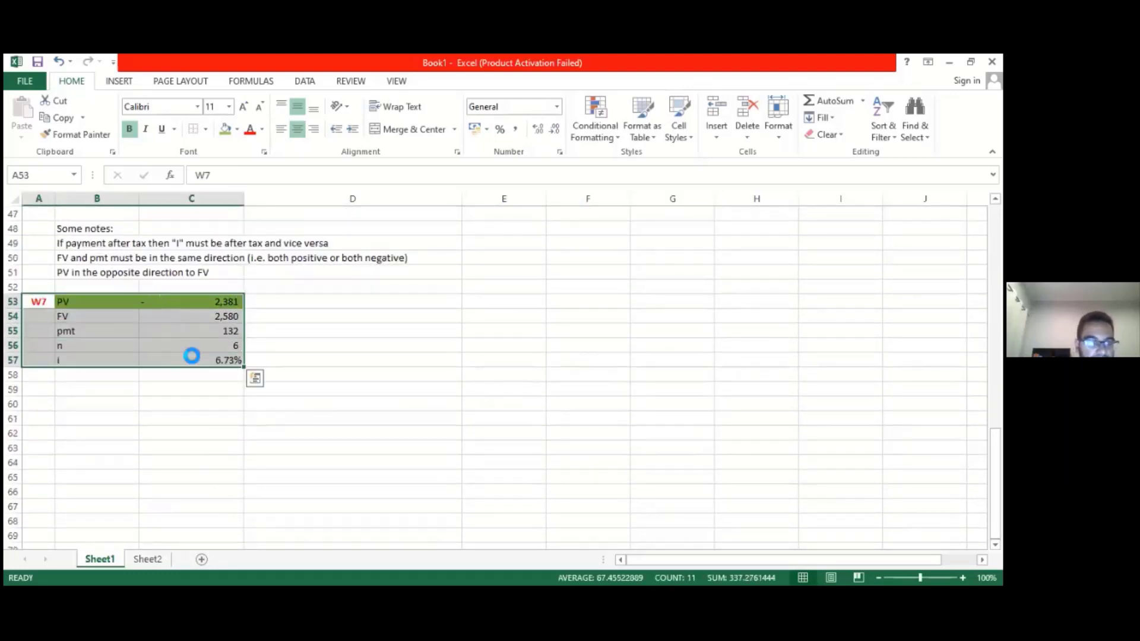
key(ctrl+c)
click(46, 387)
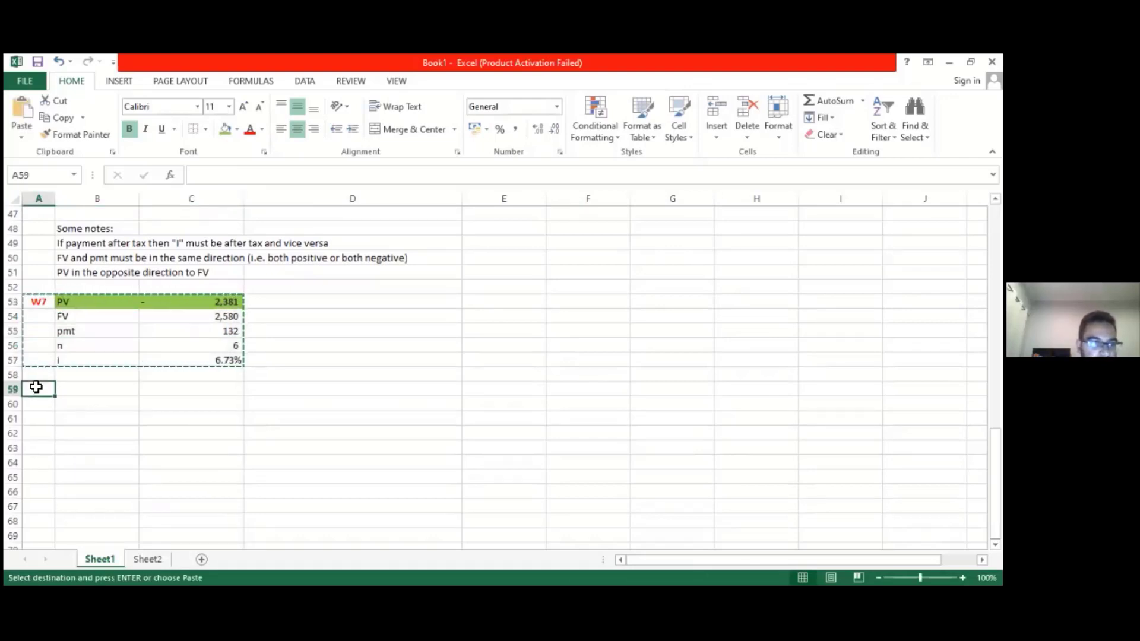
key(ctrl+v)
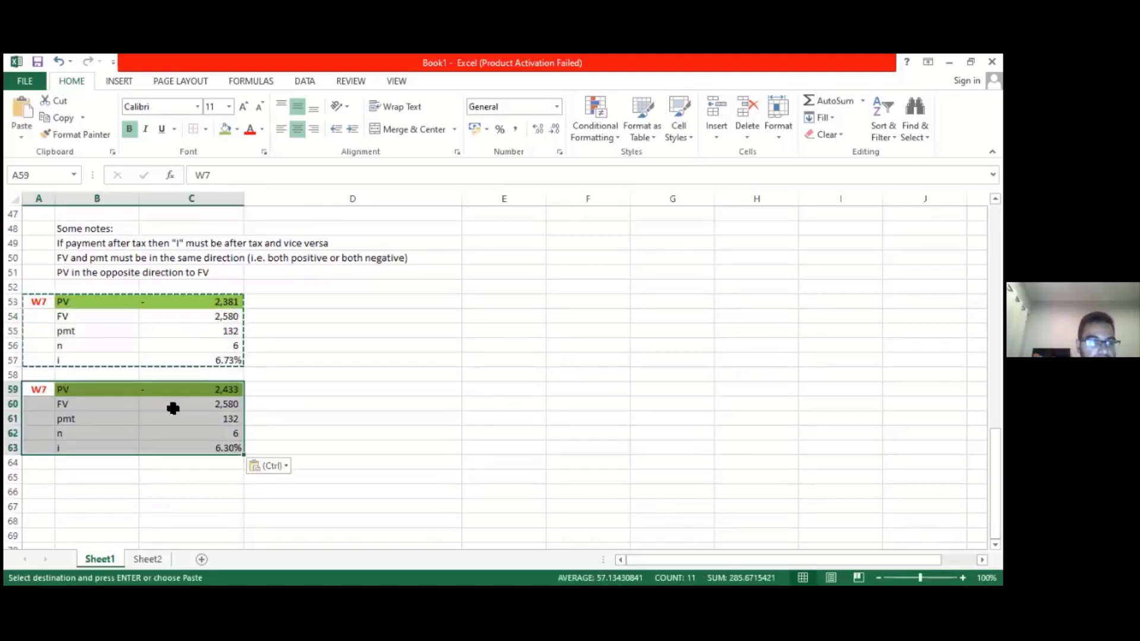
drag(172, 404, 178, 446)
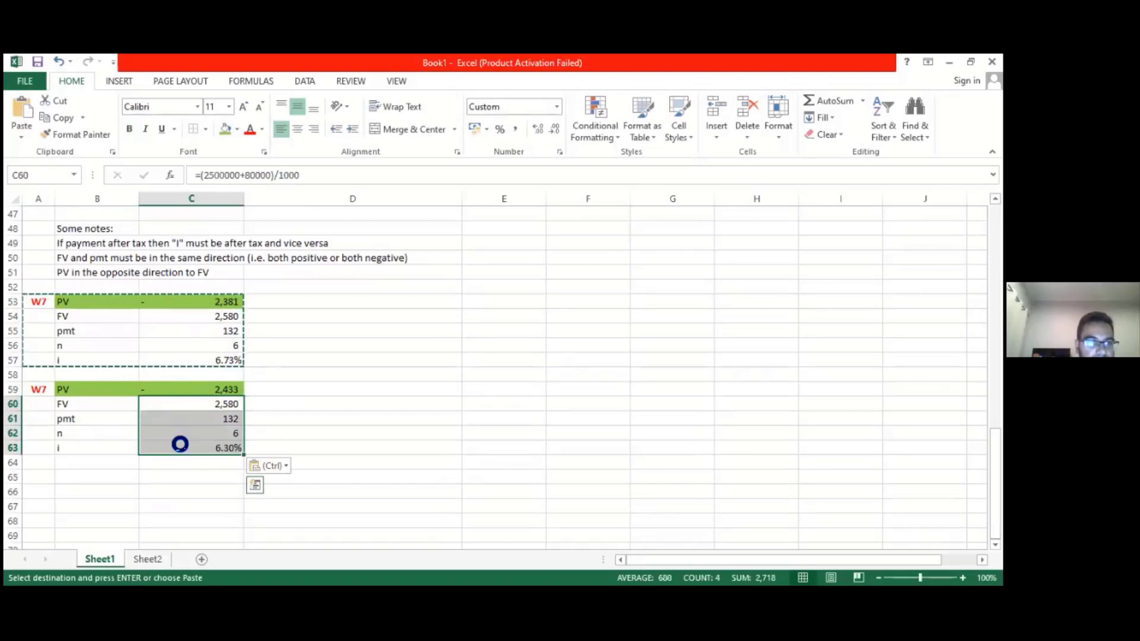
key(Delete)
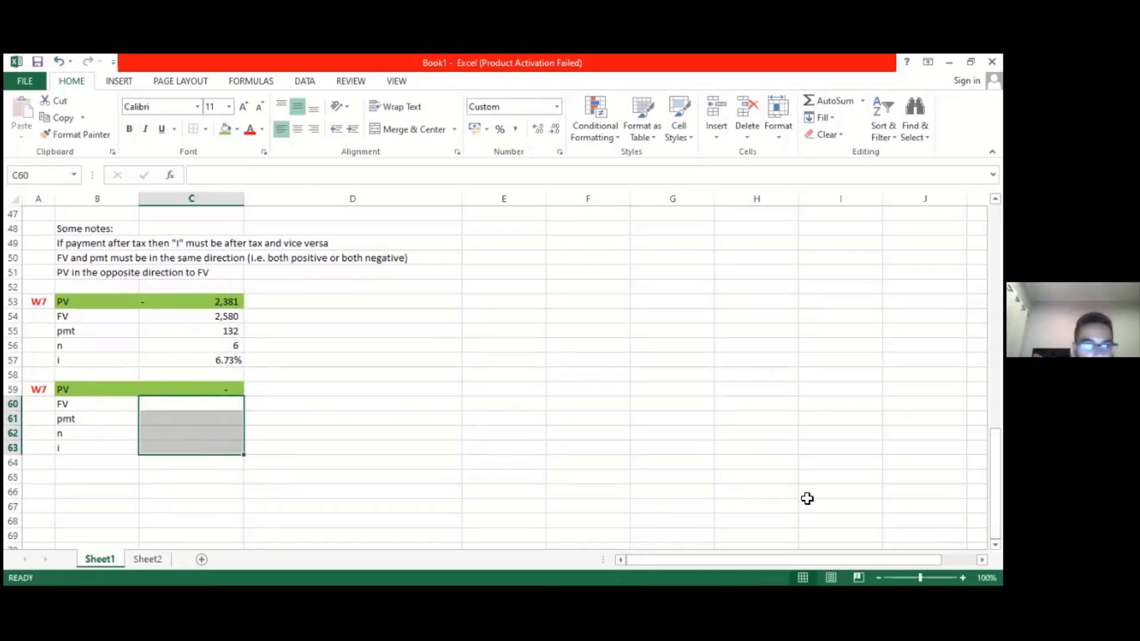
Link the rate i of the copied working in C63 to the W4 after-tax Kd in C37.
drag(995, 529, 995, 437)
click(190, 491)
text(=)
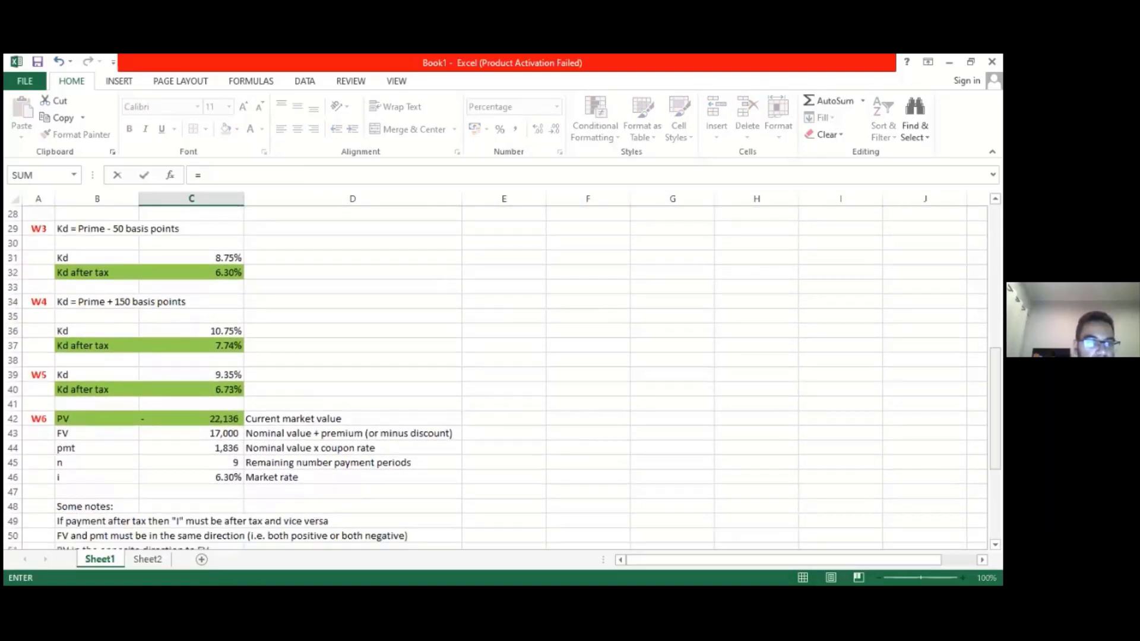
click(226, 346)
key(Return)
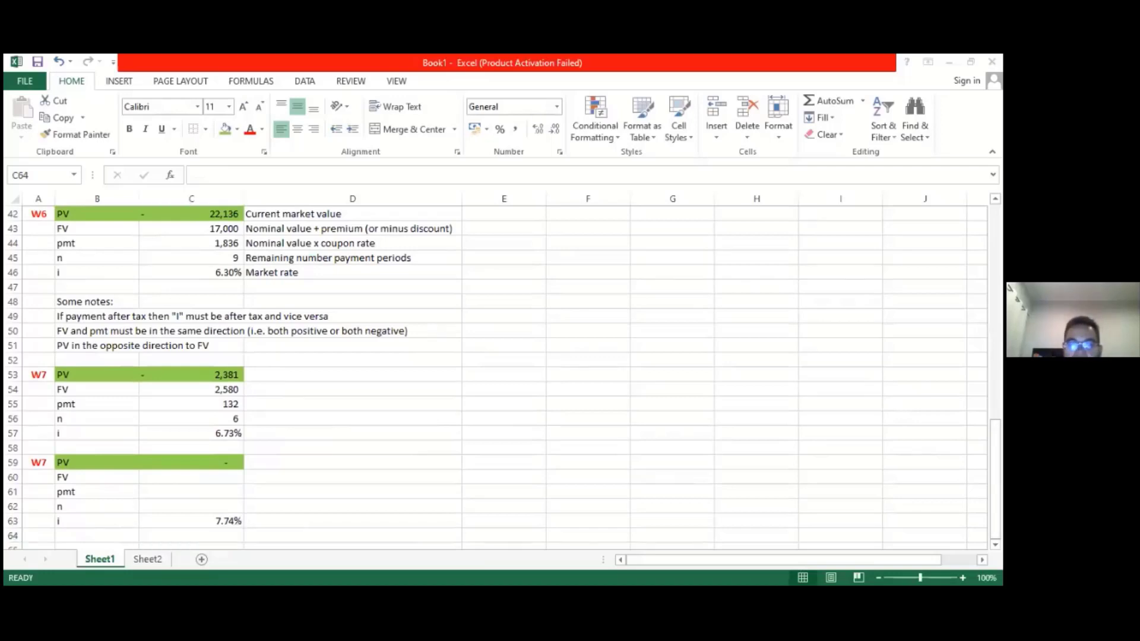
Enter the copied working's pmt in C61 as =590000/1000 and its number of periods n in C62 as 7.
key(alt+Tab)
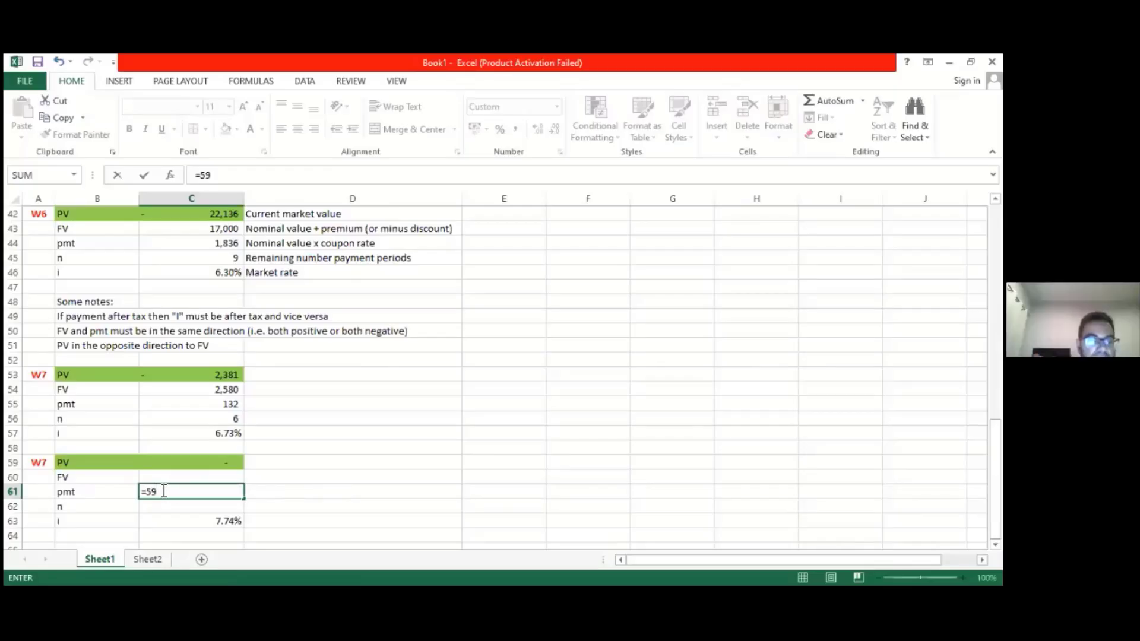
text(0)
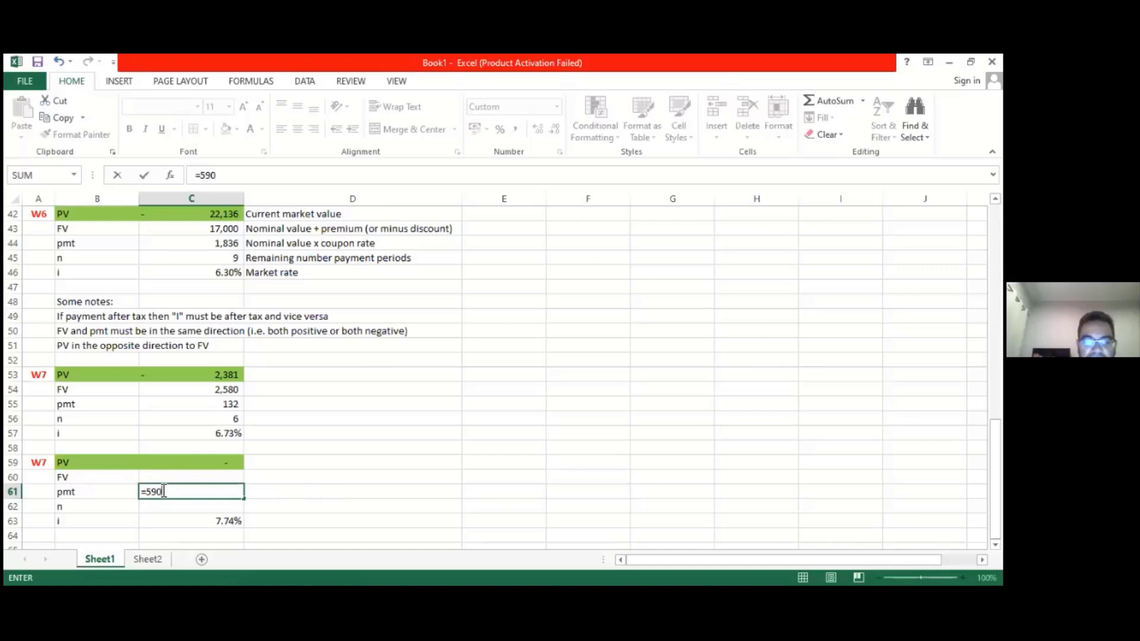
text(000)
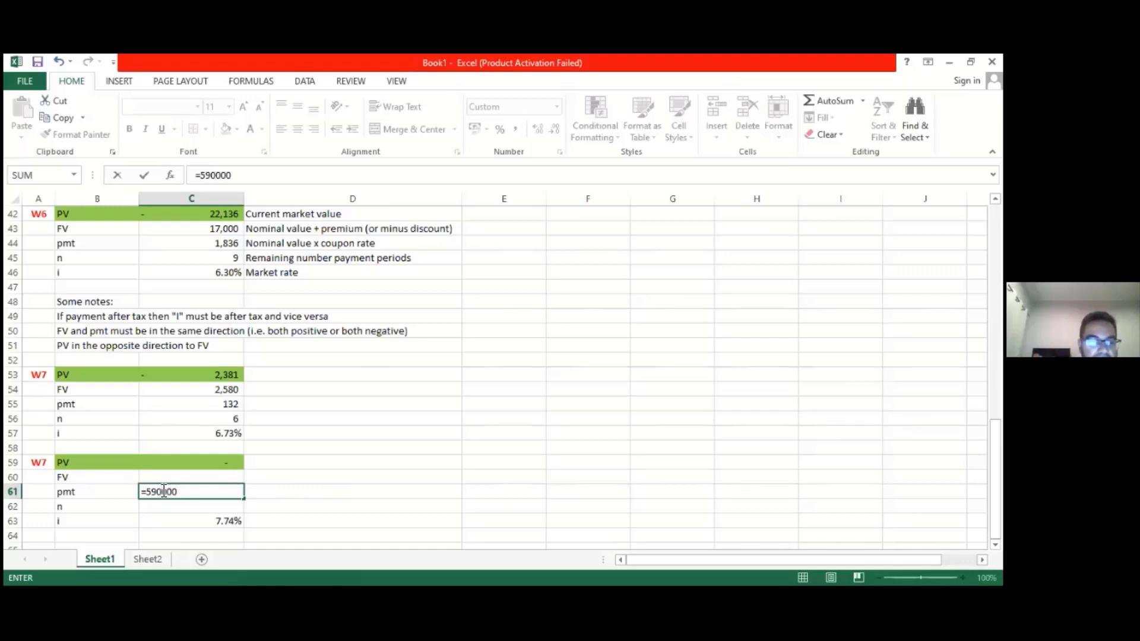
text(/1000)
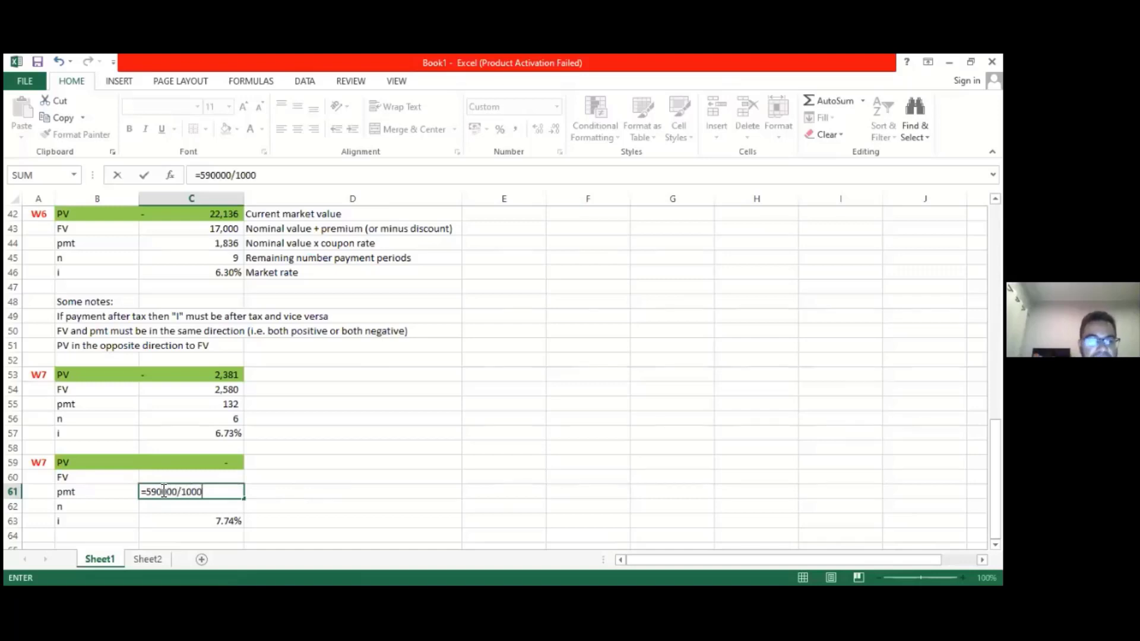
key(Return)
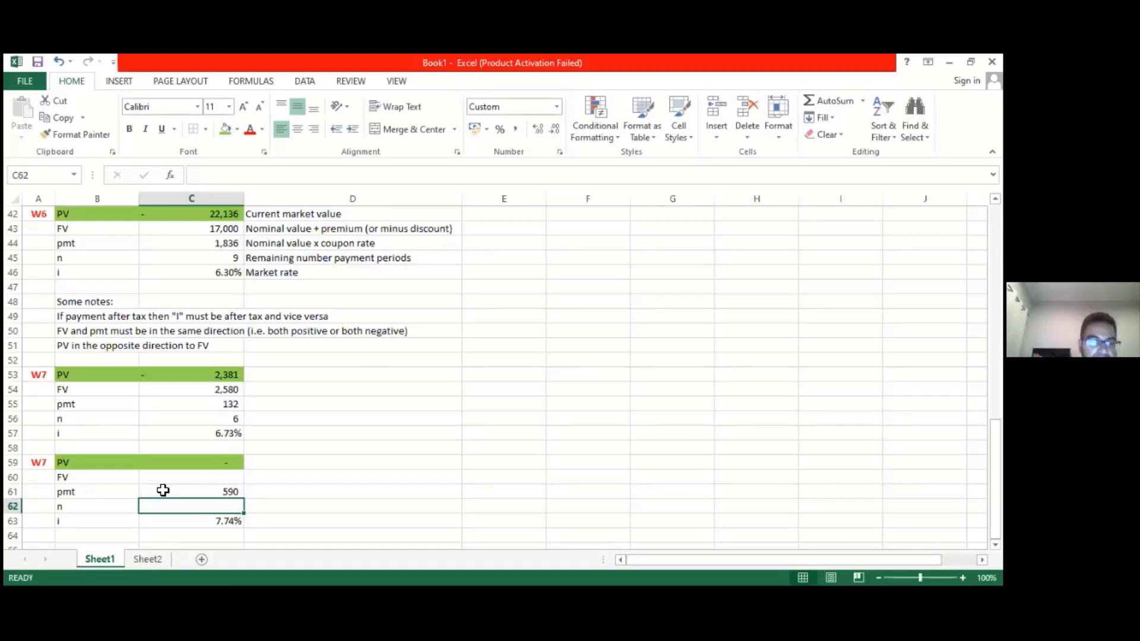
text(7)
key(Return)
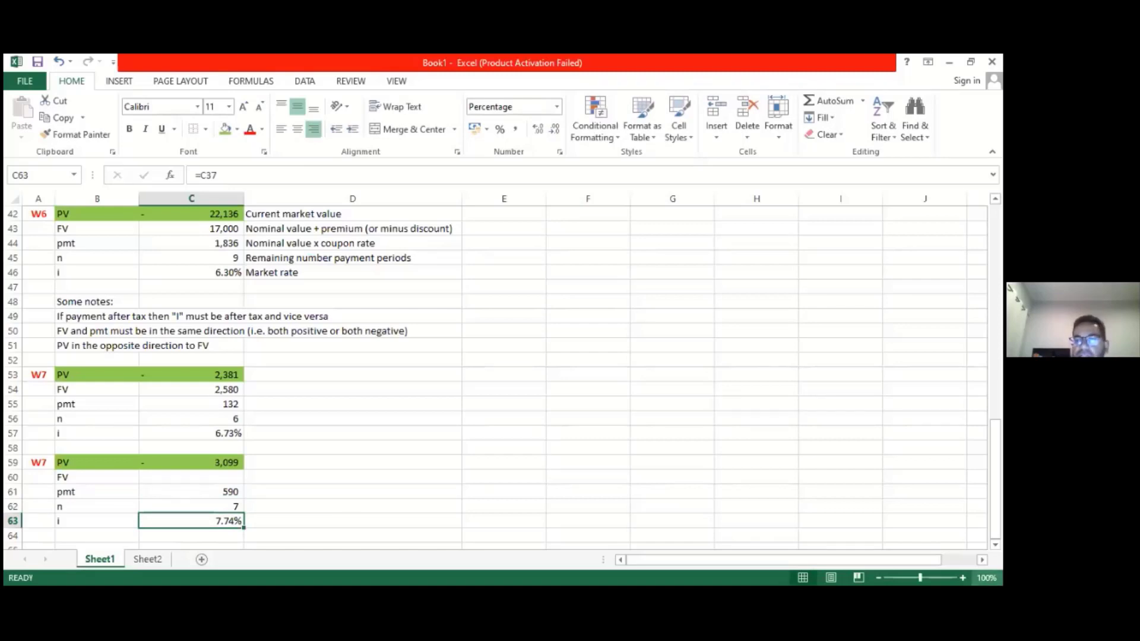
Add the note "pmt = nominal value x coupon rate" in B65 below the copied working.
scroll(495, 377, down, 3)
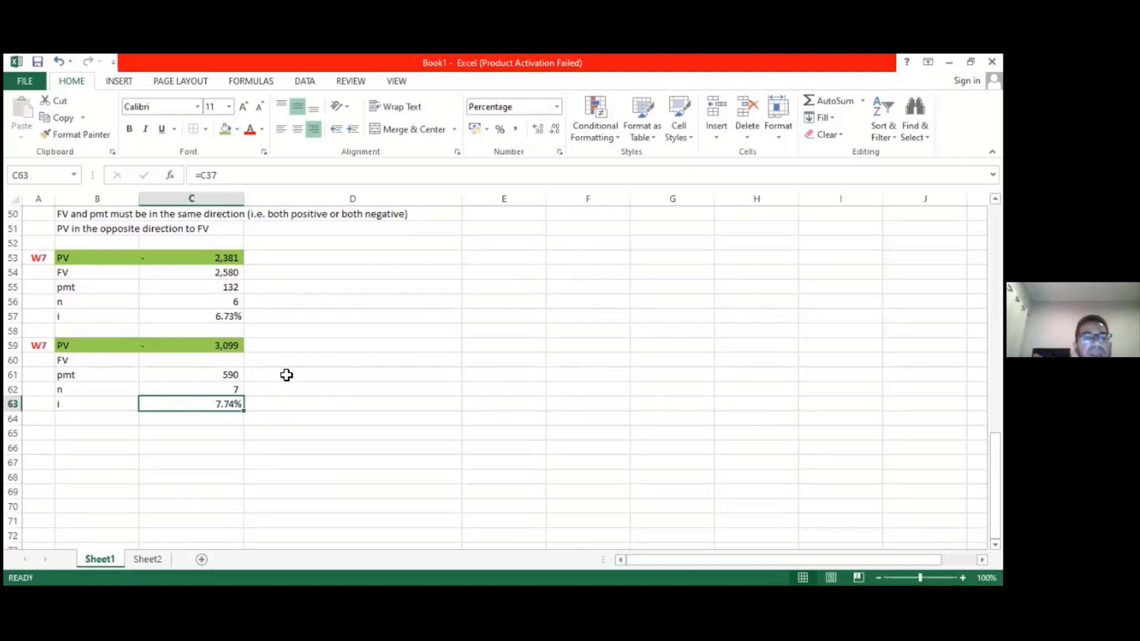
click(89, 434)
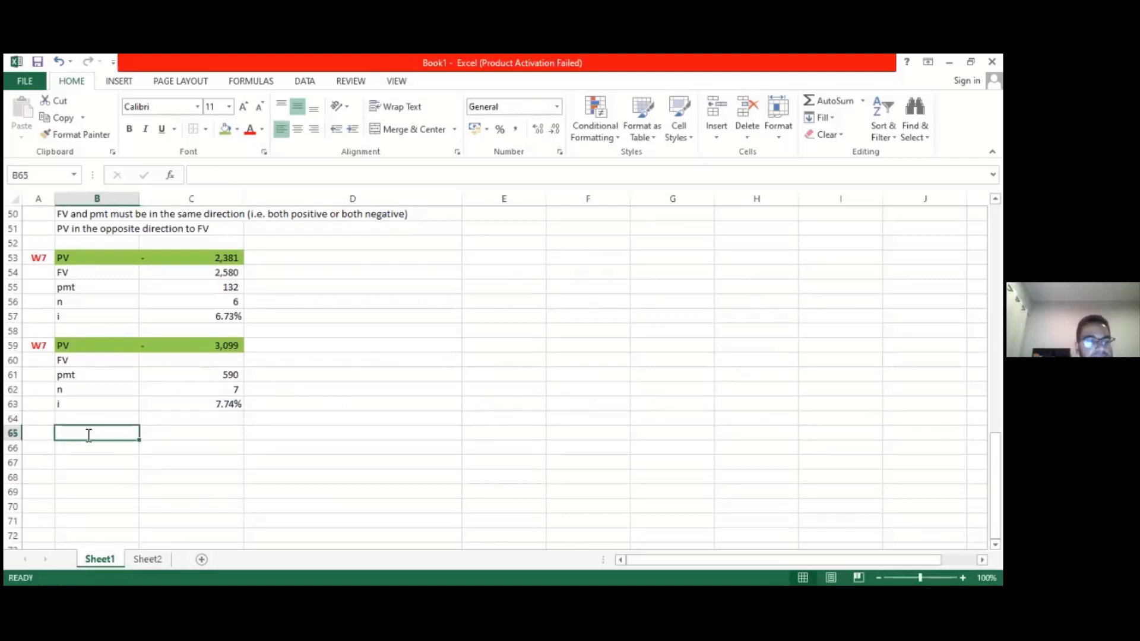
text(pmt =)
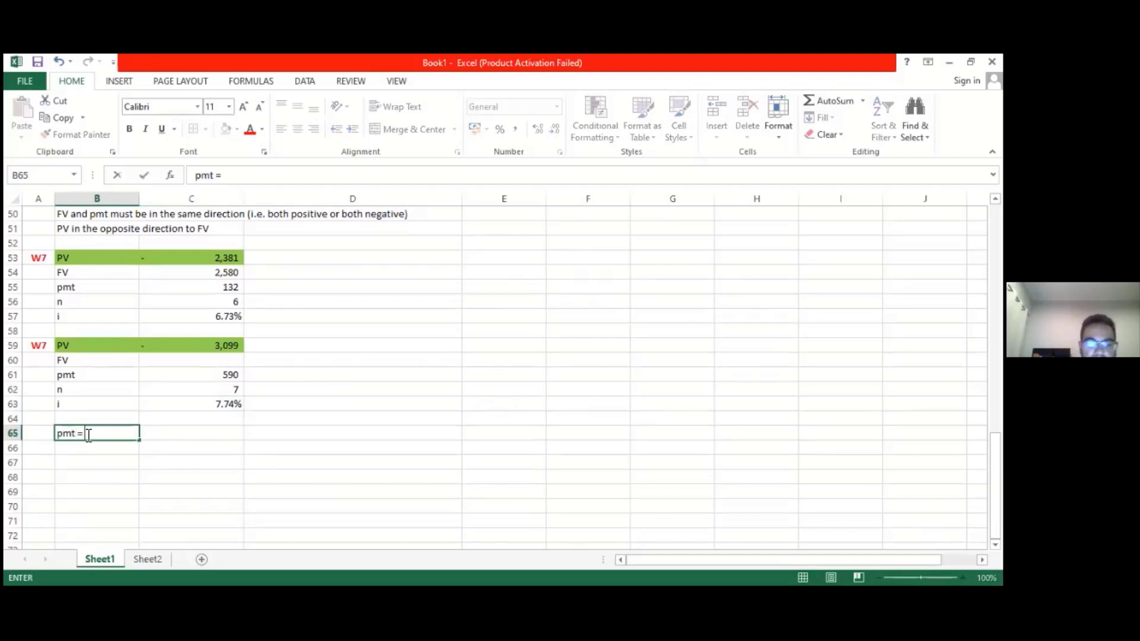
text( nom)
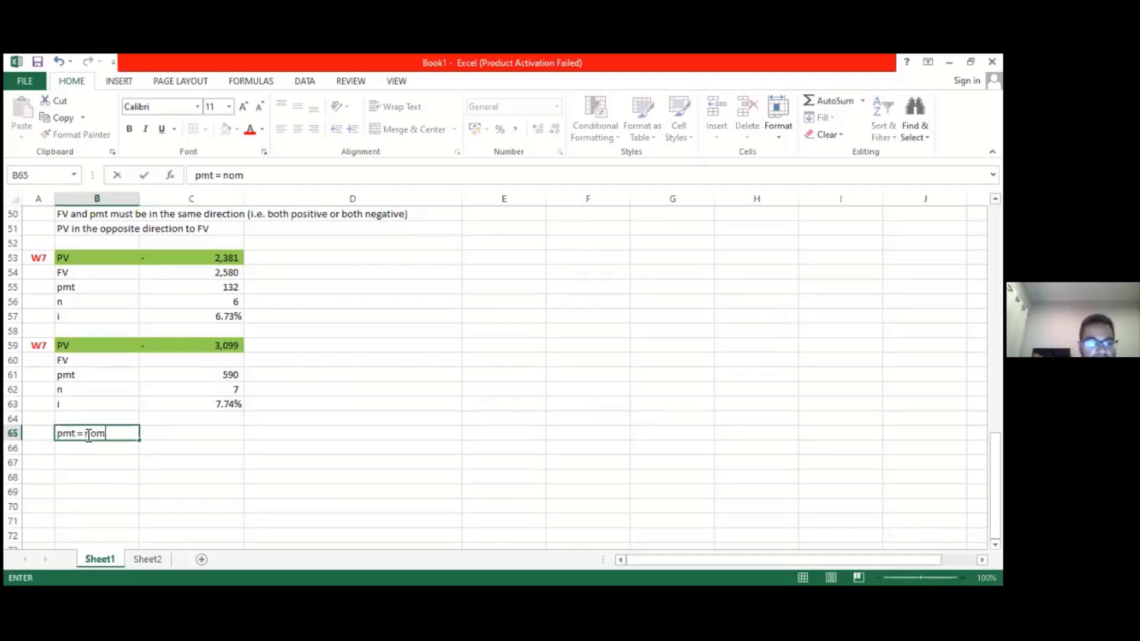
text(inal value)
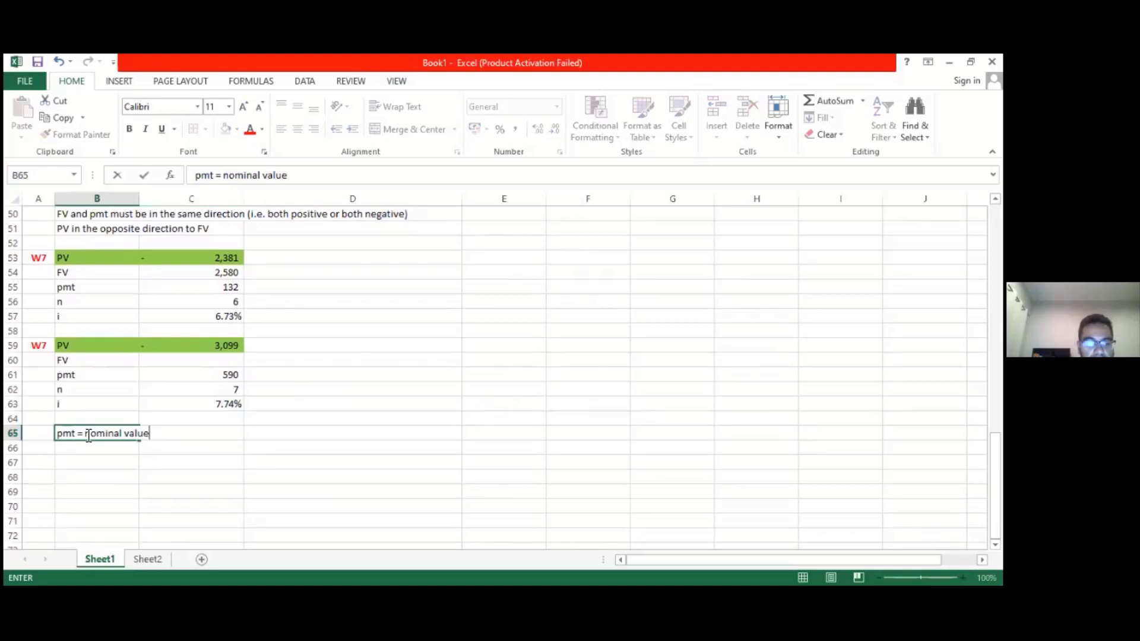
text( x coupon rate)
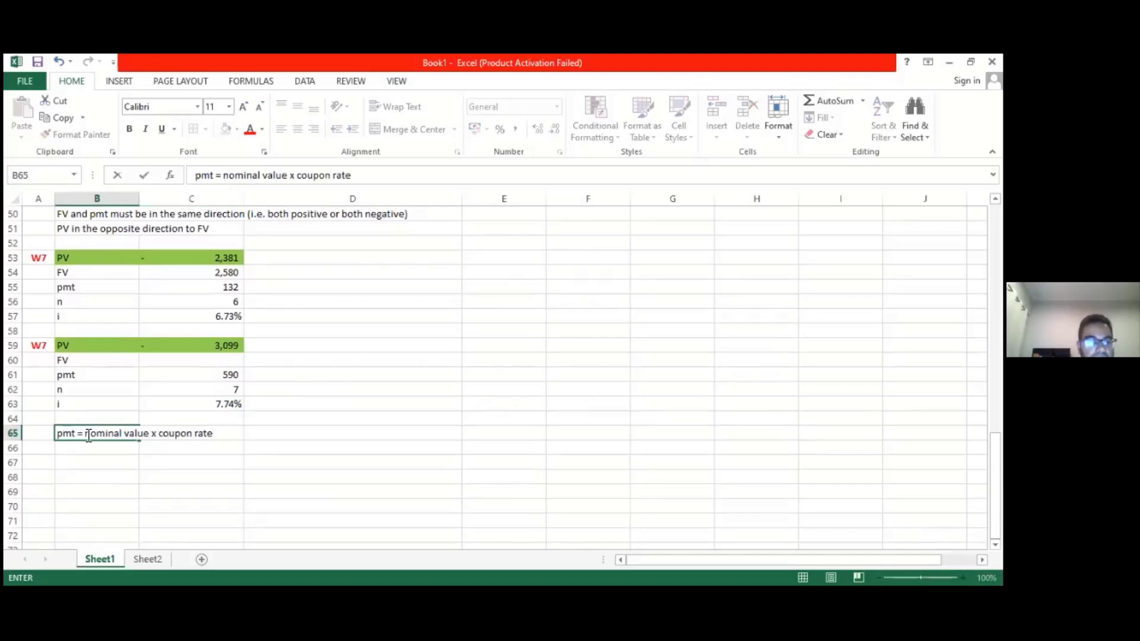
key(Return)
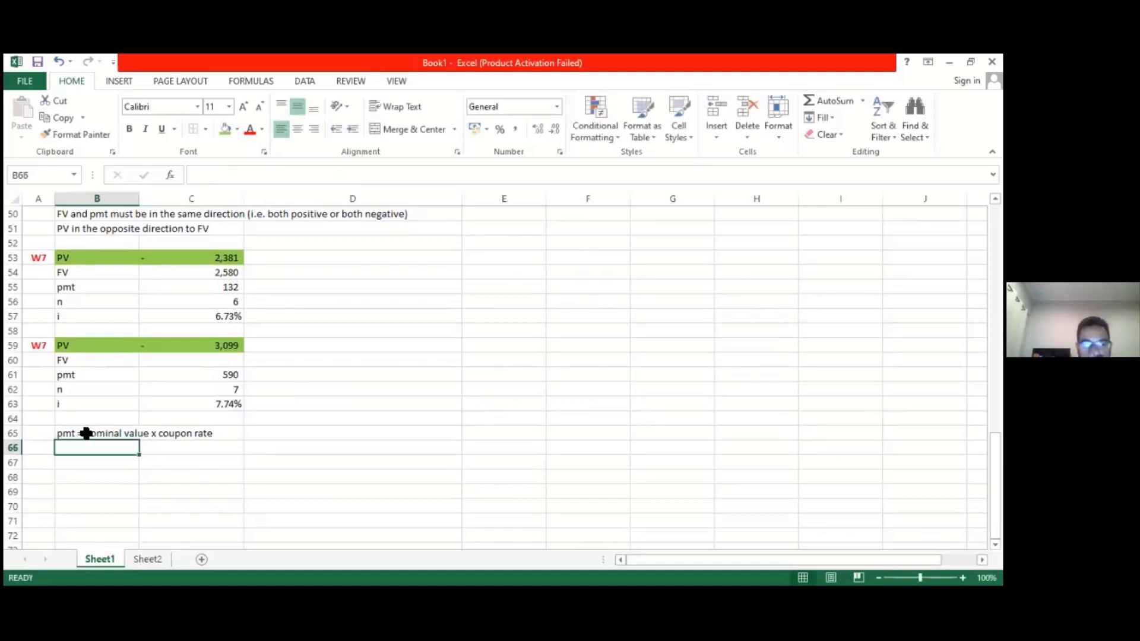
Add the note "nominal value = pmt/coupon rate" in B66 beneath the pmt note.
text(no)
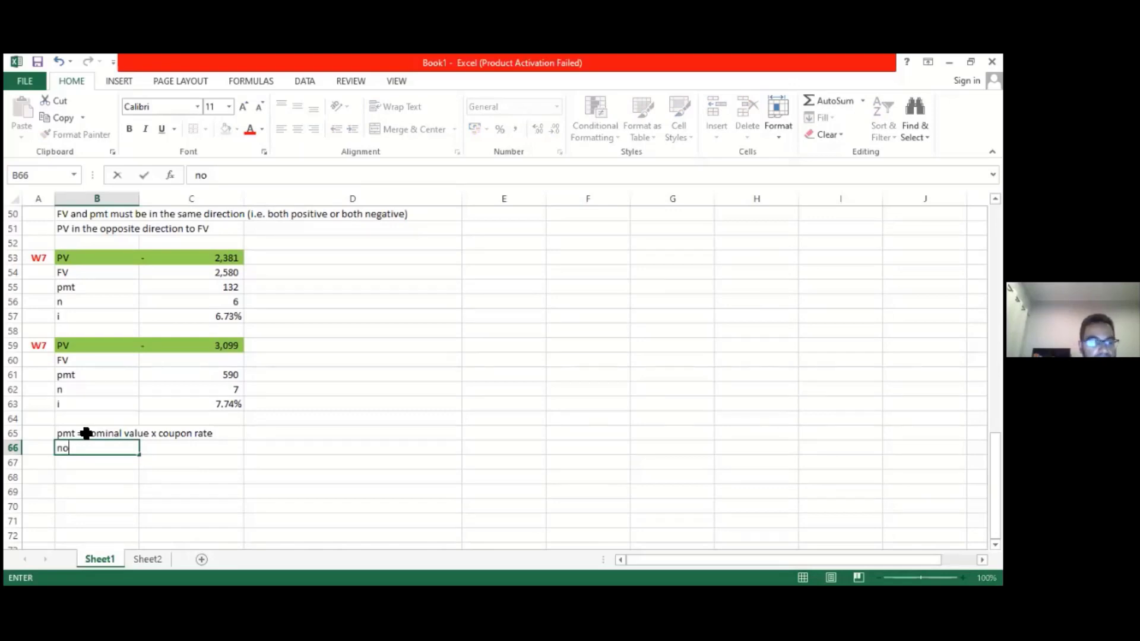
text(min)
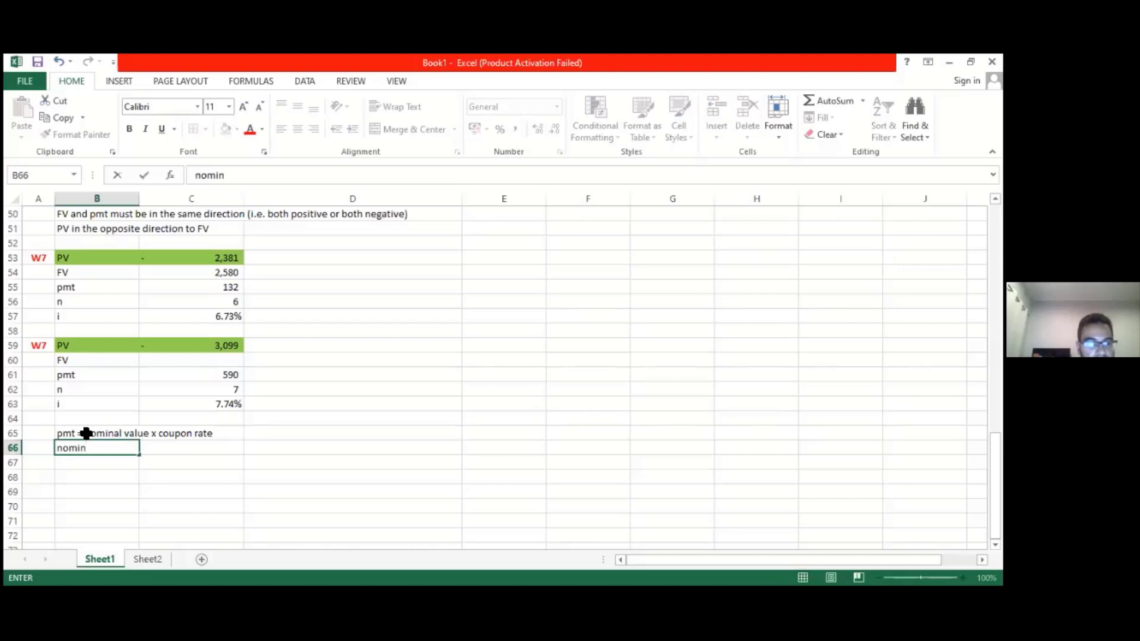
text(al)
key(BackSpace)
key(BackSpace)
key(BackSpace)
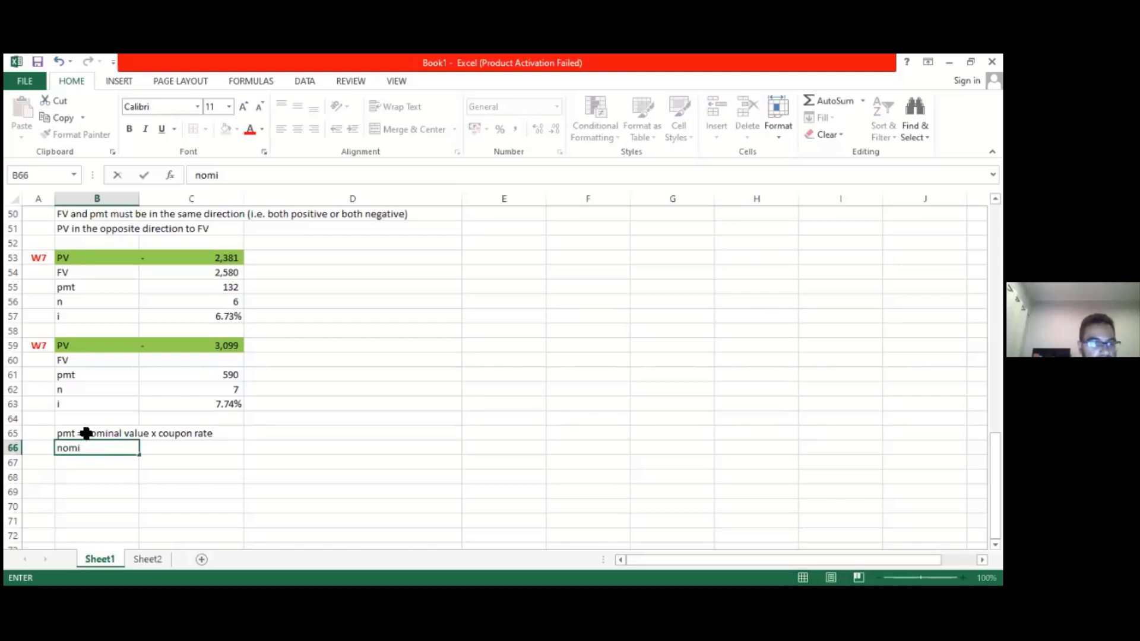
text(nal value = )
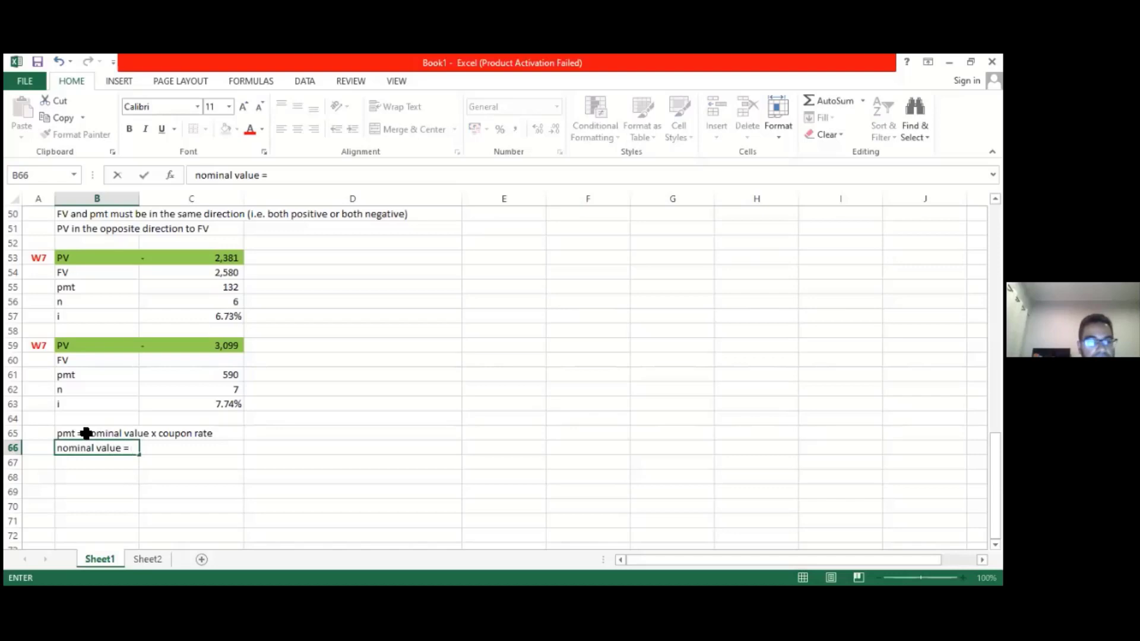
text(pmt)
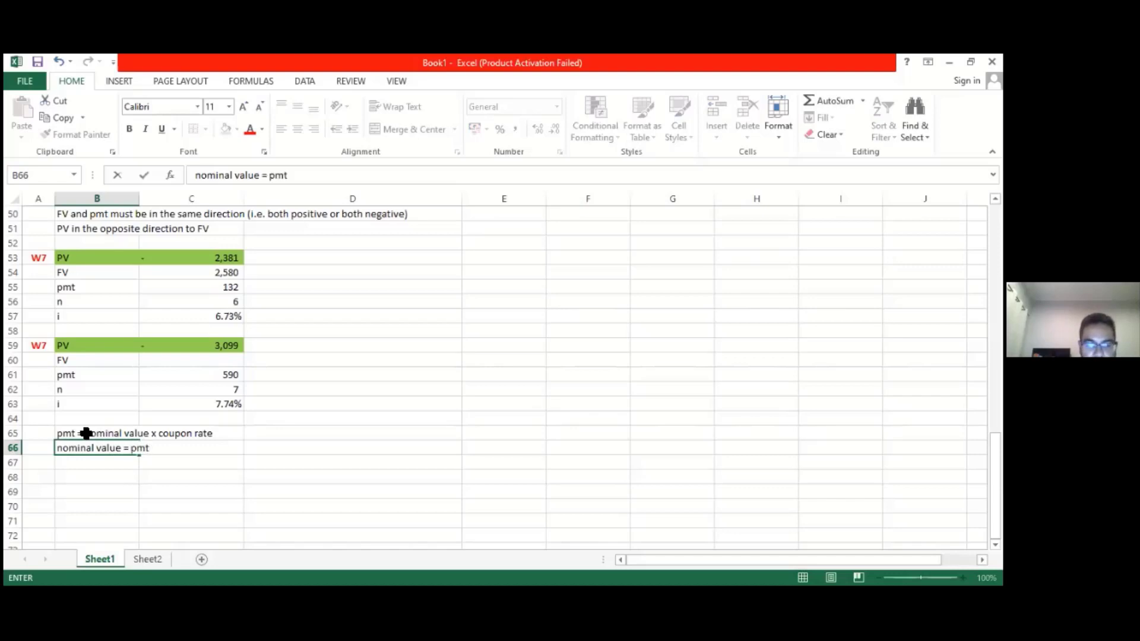
text(/coupon rate)
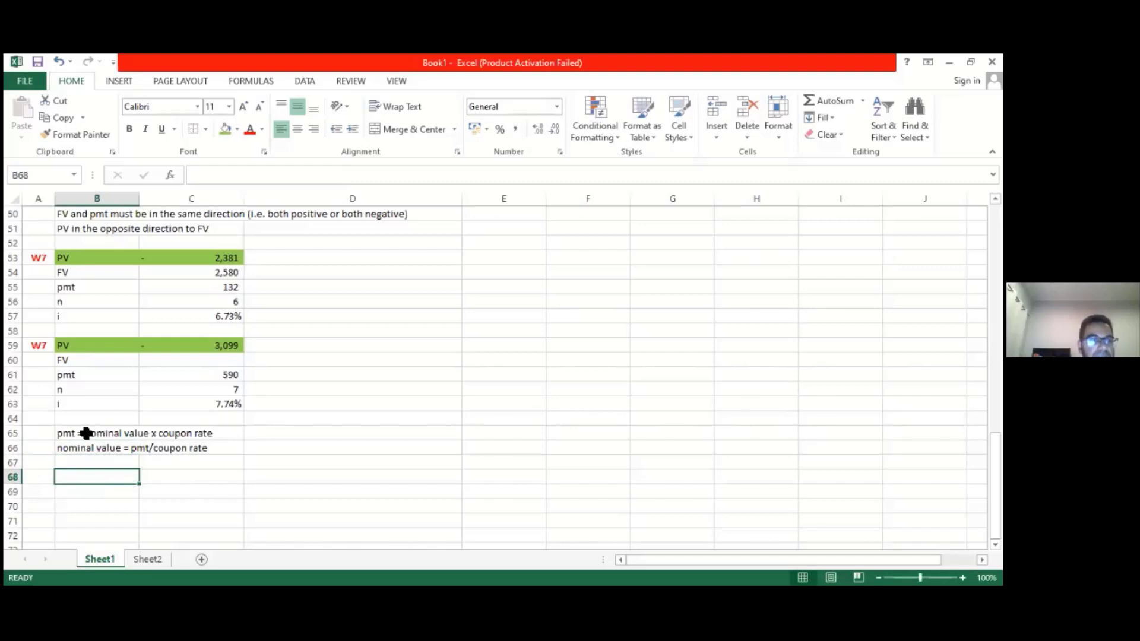
Label a nominal value working in B68:B70 with "Nominal value", "pmt" and "coupon".
text(Nomi)
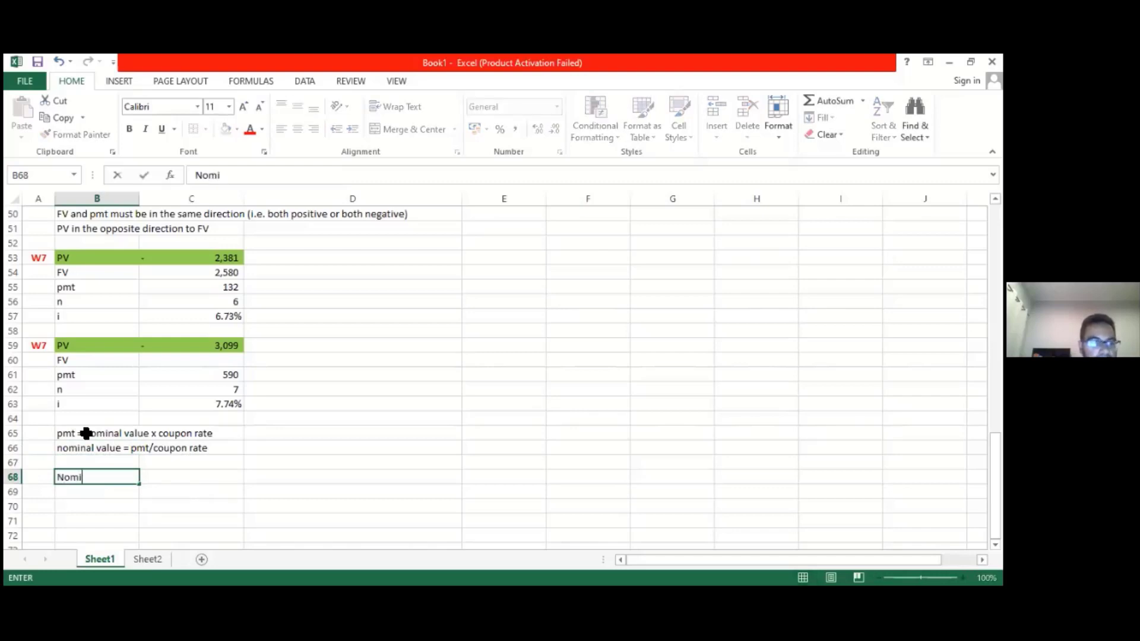
text(nal value)
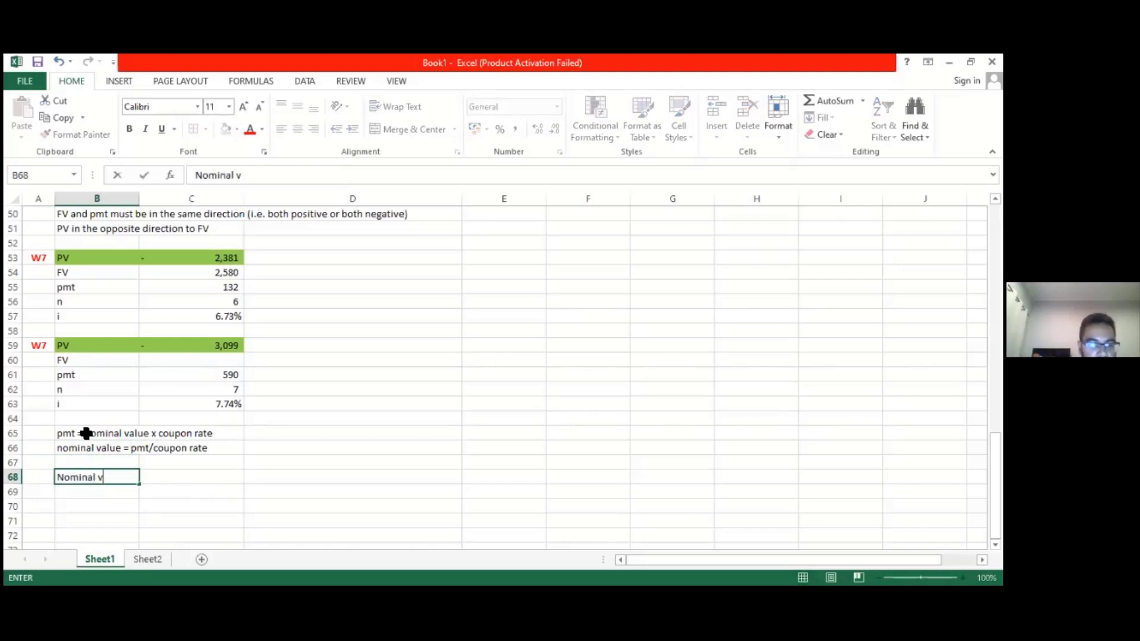
key(Return)
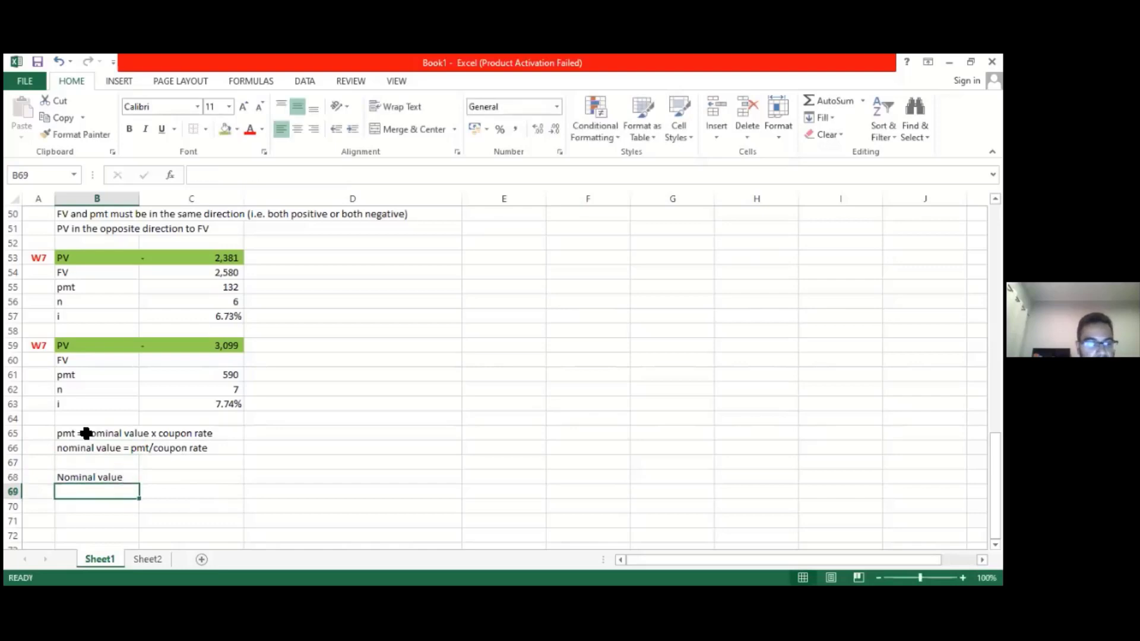
text(pmt)
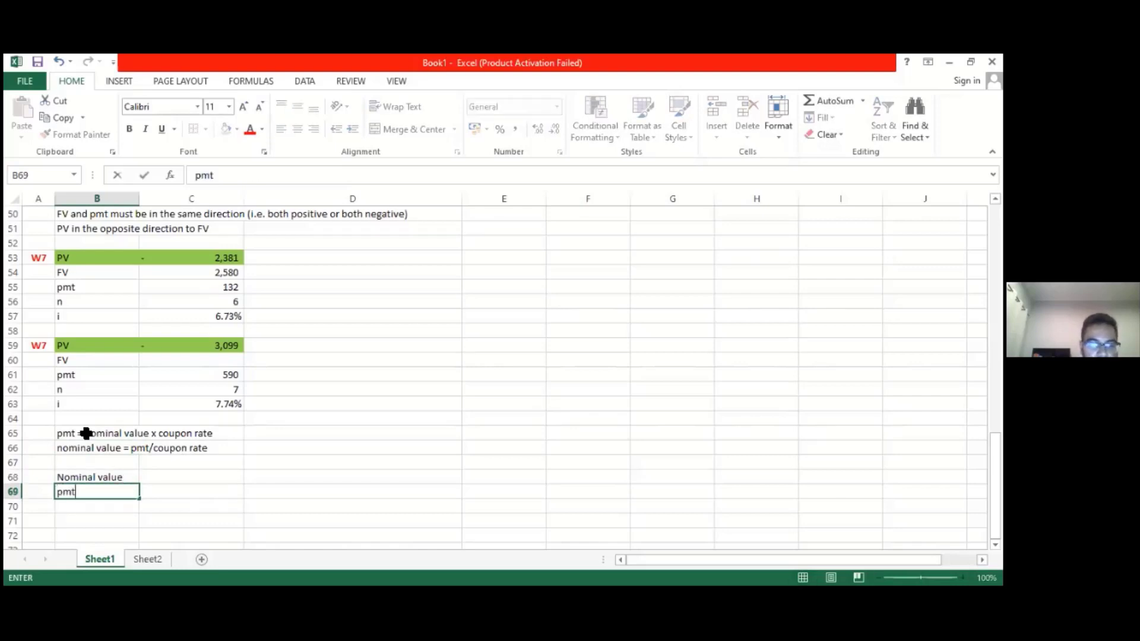
key(Return)
text(cou)
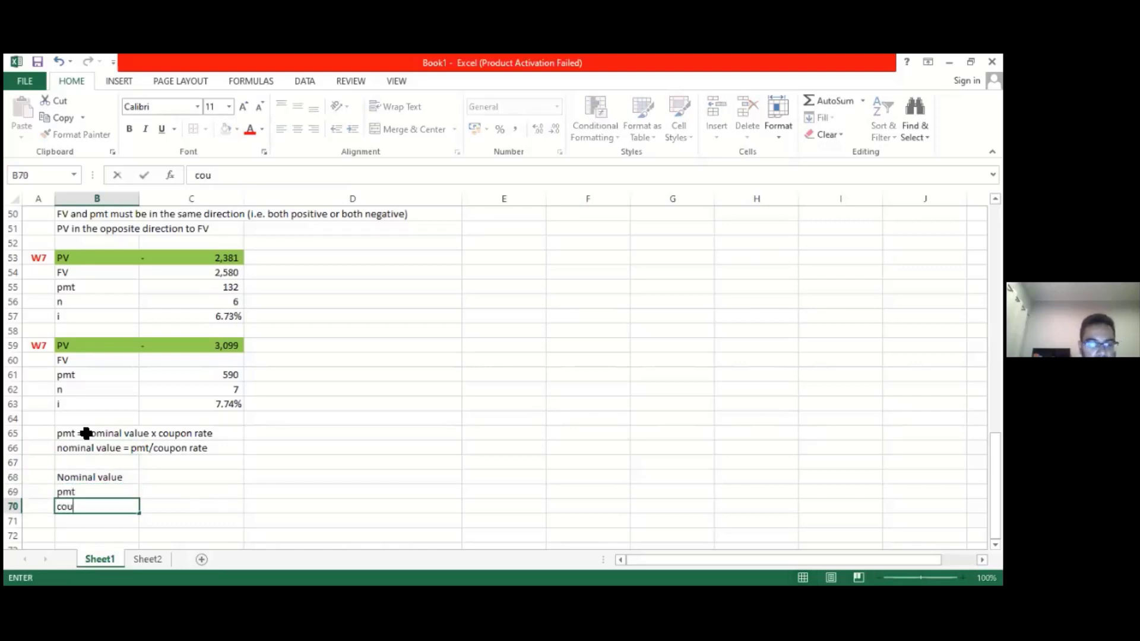
text(pon)
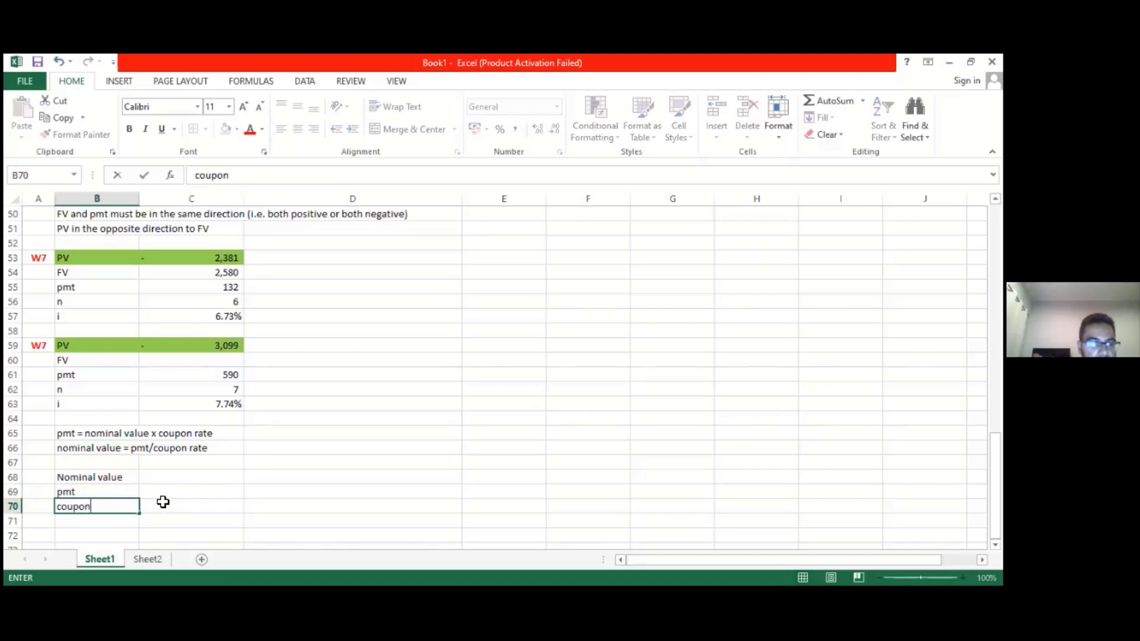
Enter the coupon as 9.5% in C70 and the pmt as 590000 in C69.
click(162, 502)
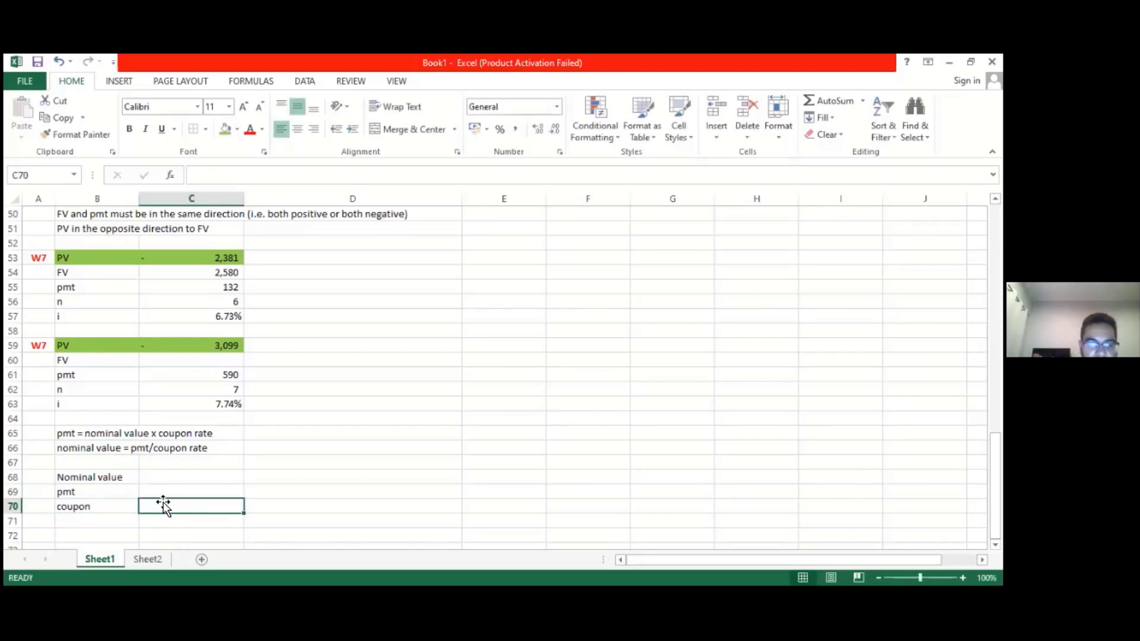
text(9.5%)
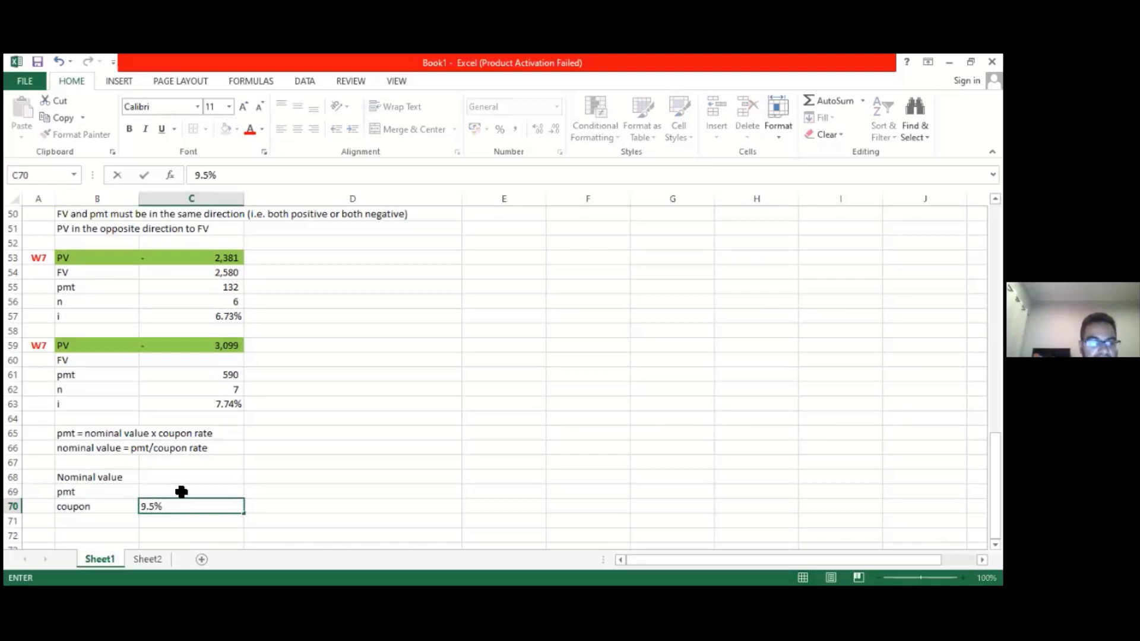
click(183, 492)
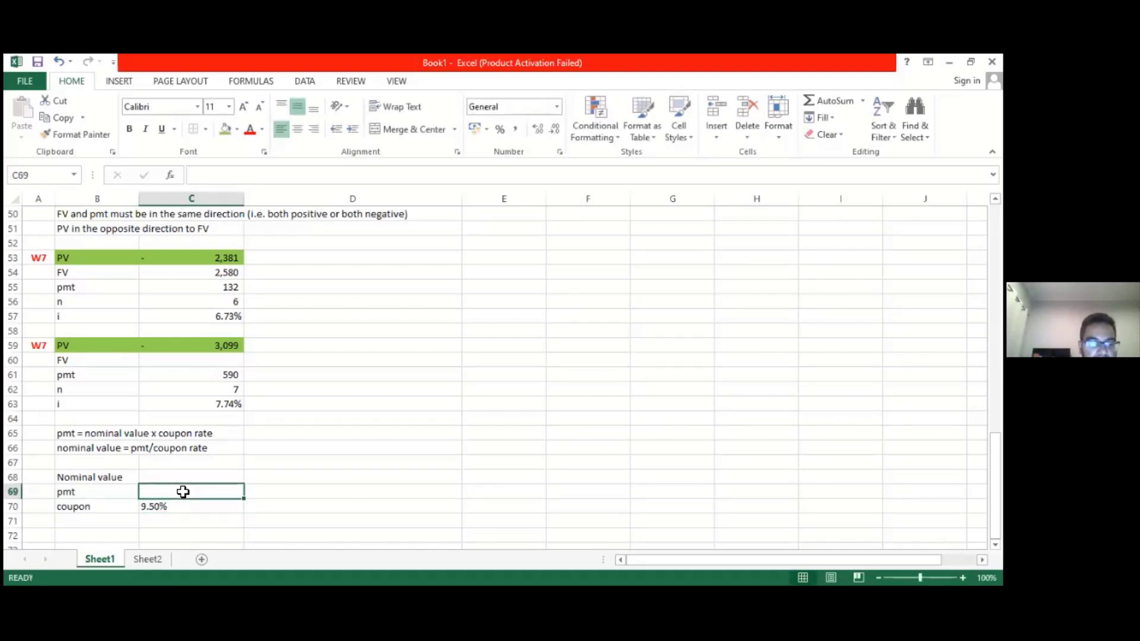
text(590000)
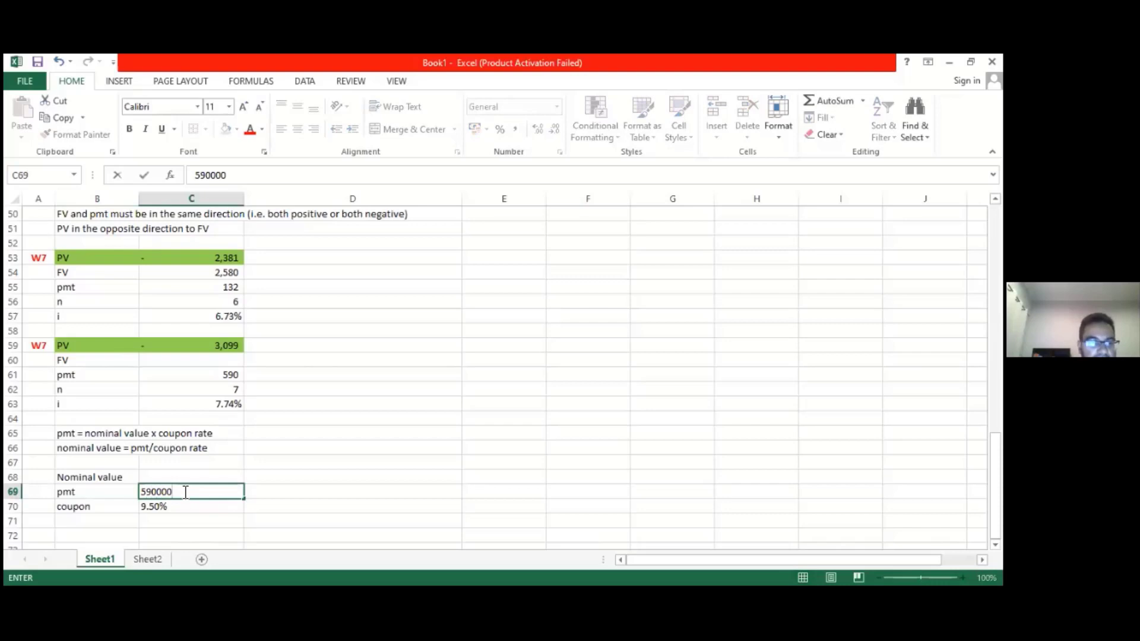
Calculate the nominal value in C68 by dividing the pmt by the coupon with =C69/C70.
click(195, 477)
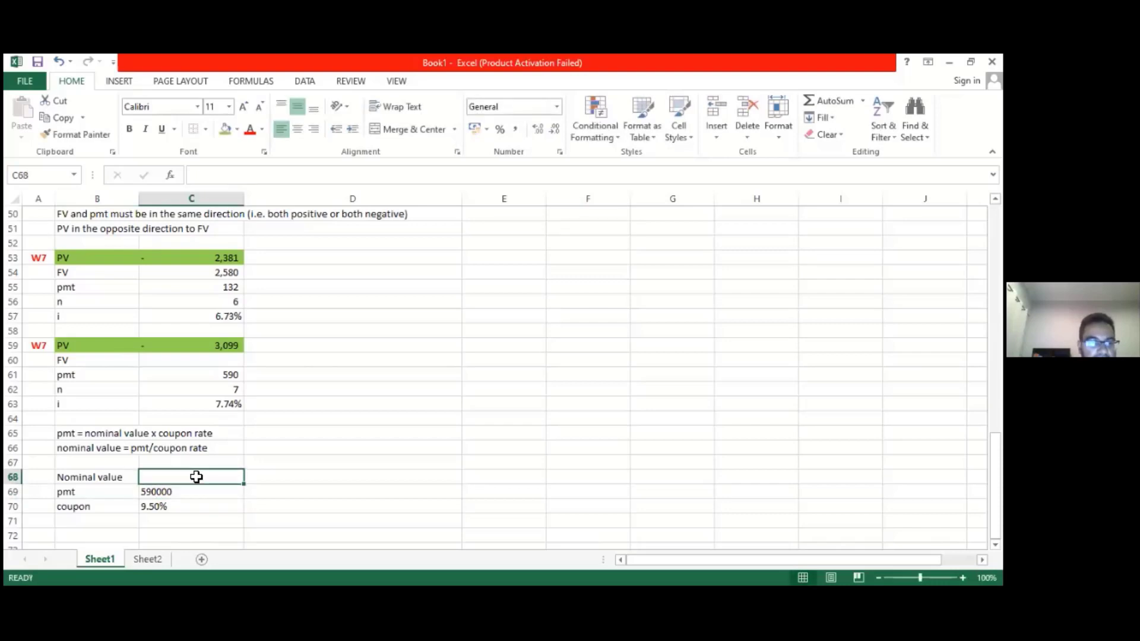
text(=)
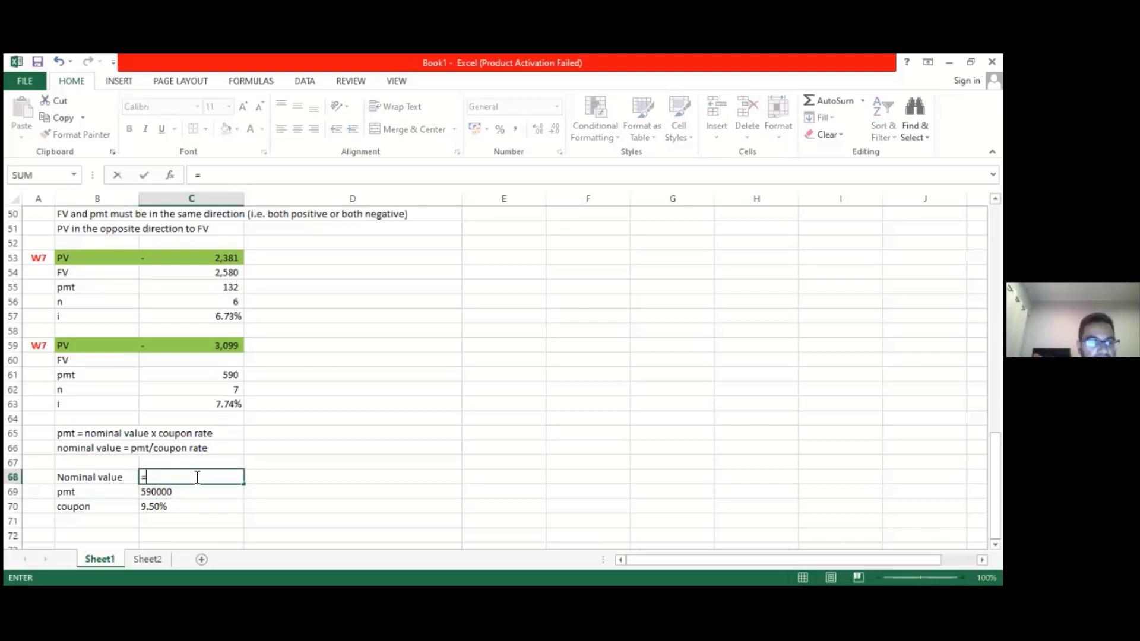
click(172, 491)
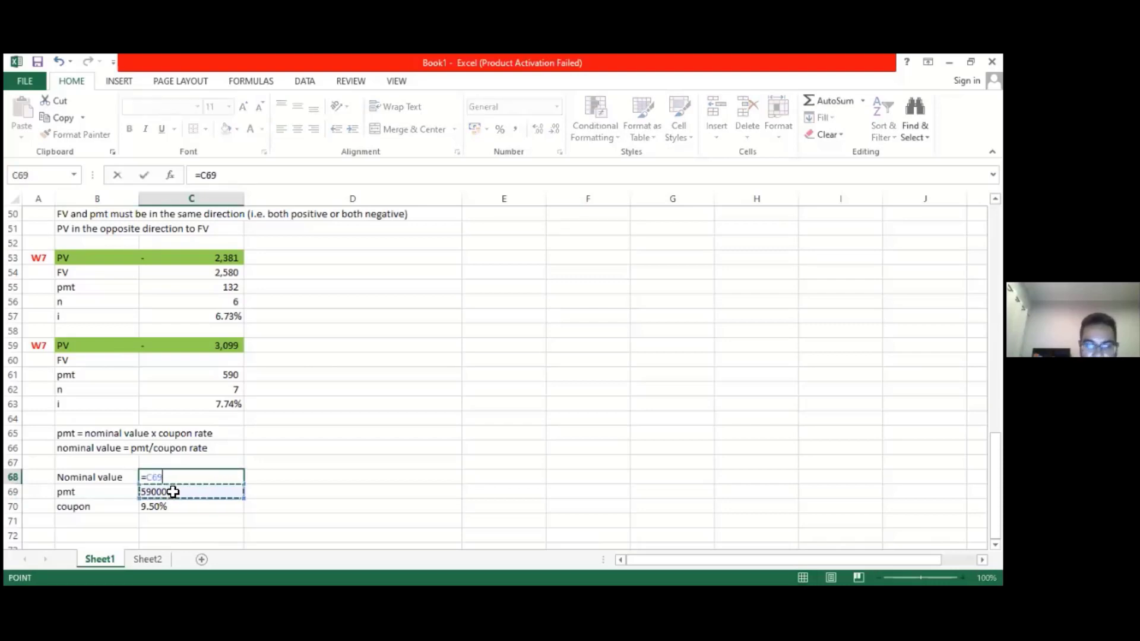
text(/)
click(170, 507)
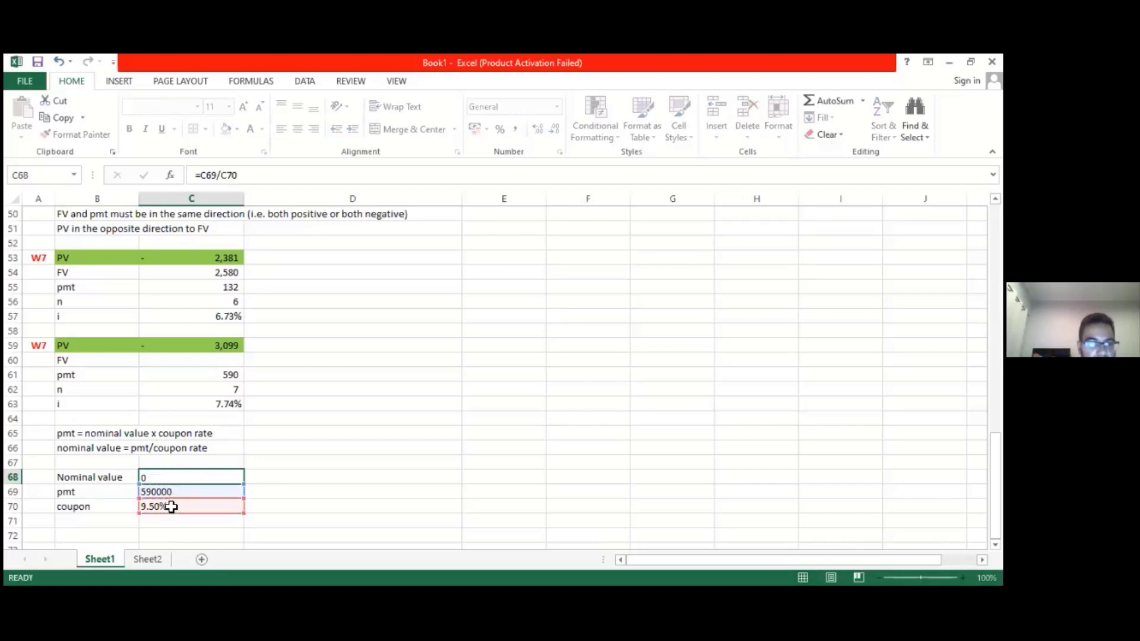
key(Return)
Format the nominal value in C68 with thousands separators and no decimals.
click(181, 476)
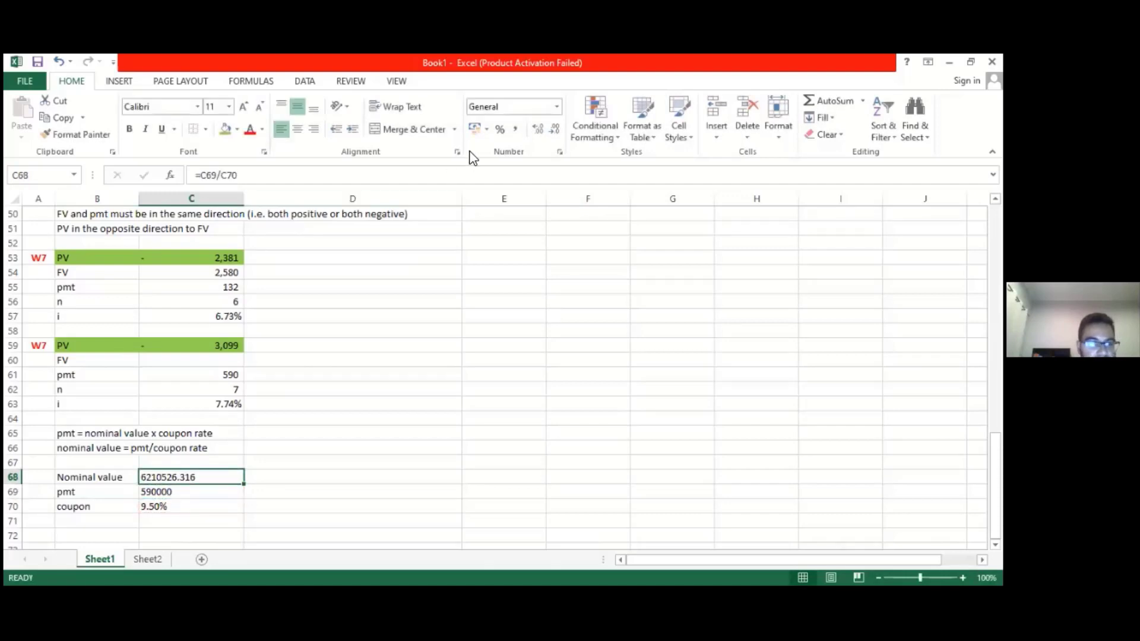
click(514, 128)
click(554, 129)
click(554, 128)
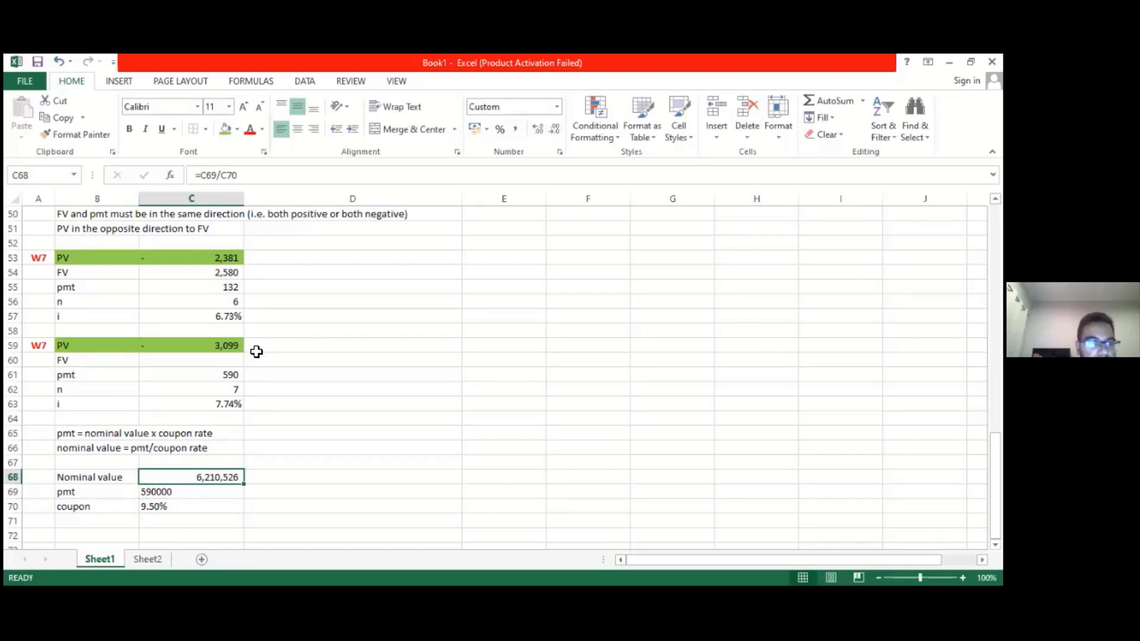
Link the FV of the second W7 working in C60 to the nominal value in thousands with =C68/1000.
click(236, 363)
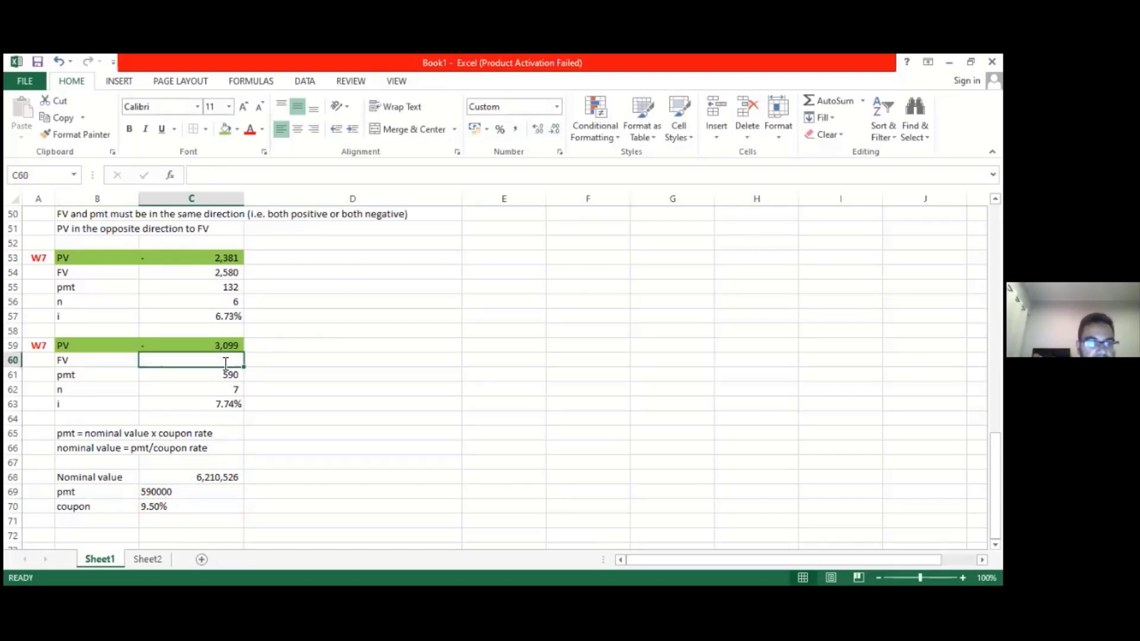
text(=)
click(205, 475)
text(/1000)
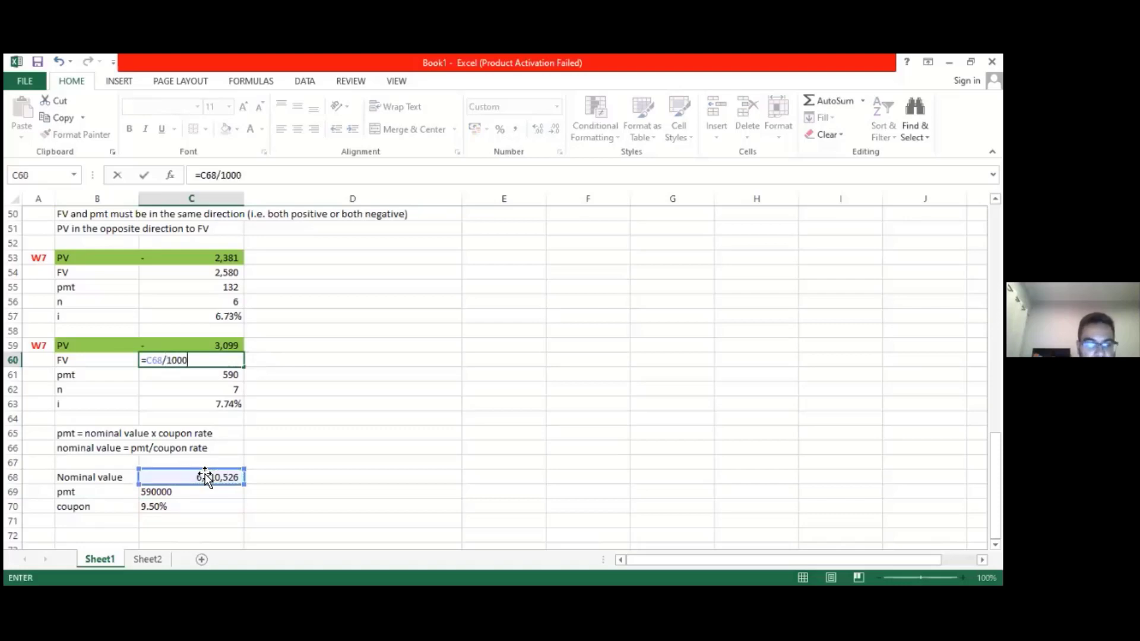
key(Return)
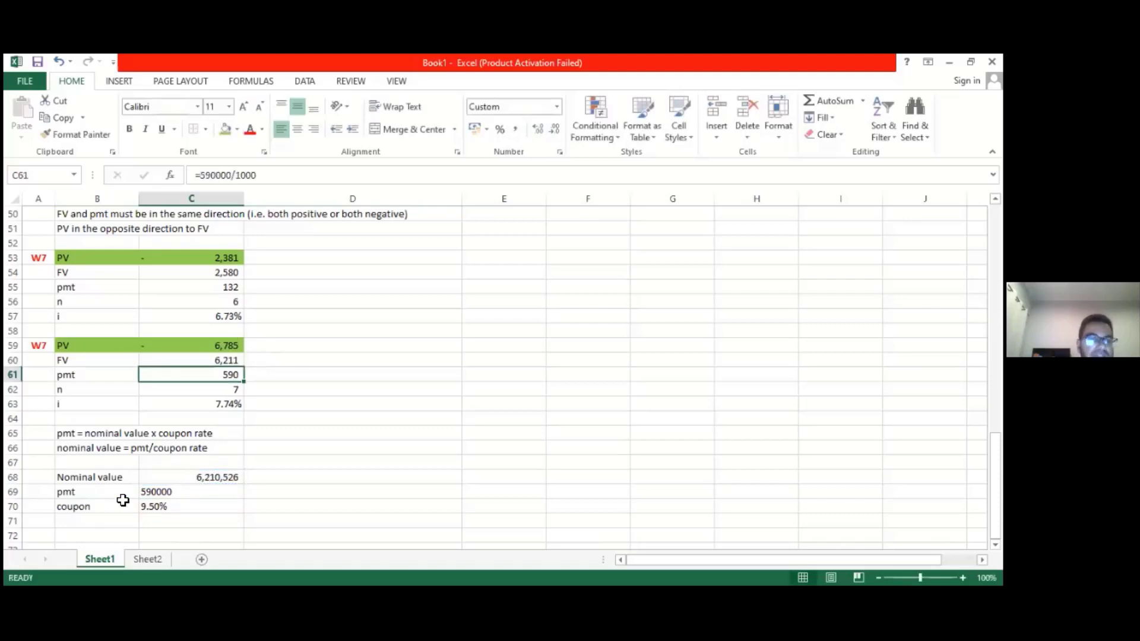
Format C68:C69 with thousands separators and no decimals, and right-align the coupon in C70.
click(159, 493)
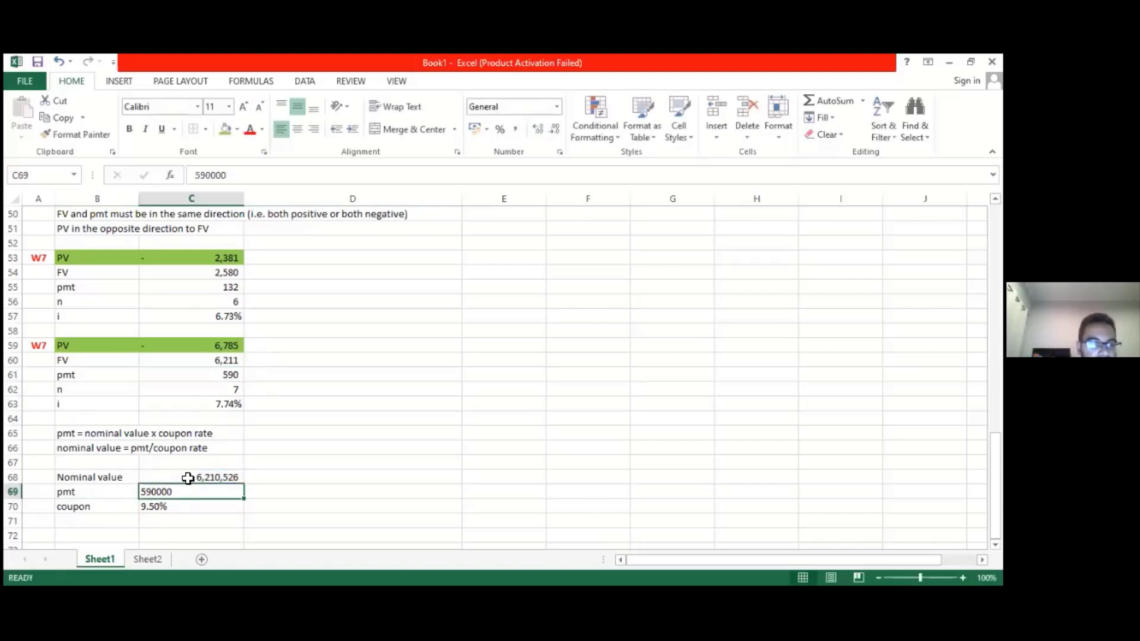
click(188, 477)
drag(190, 484, 190, 489)
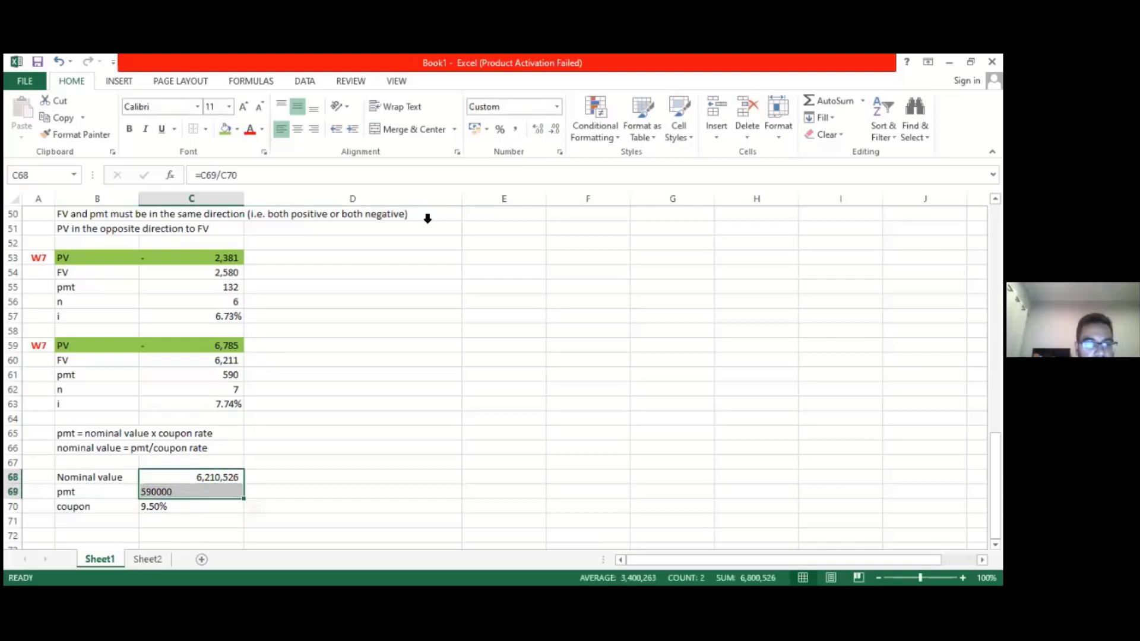
click(516, 129)
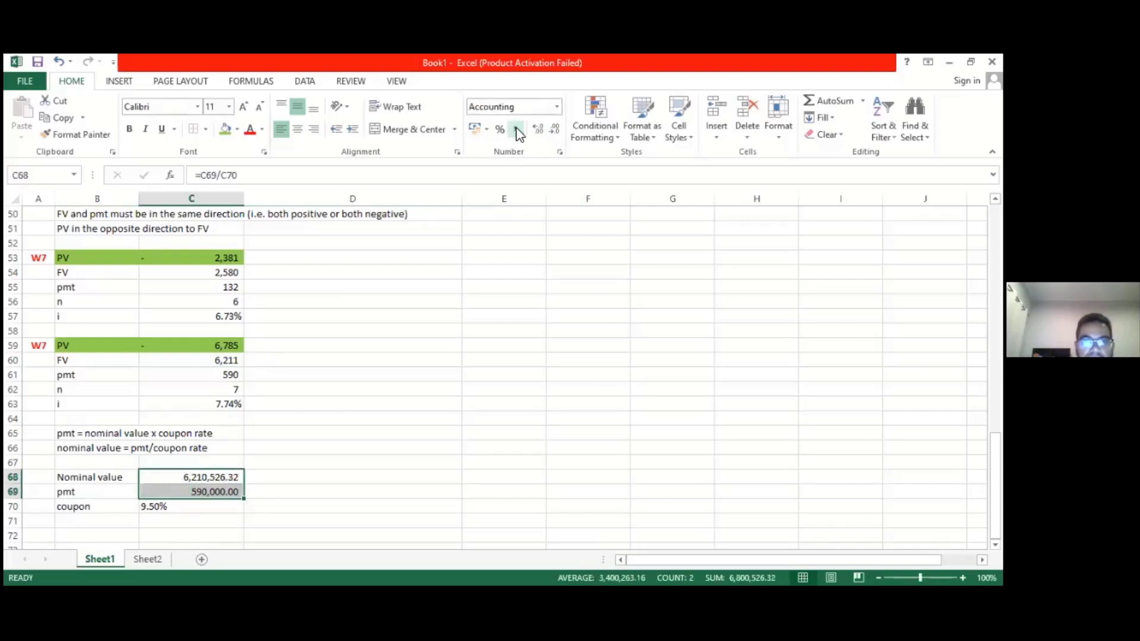
click(554, 129)
click(554, 129)
click(193, 505)
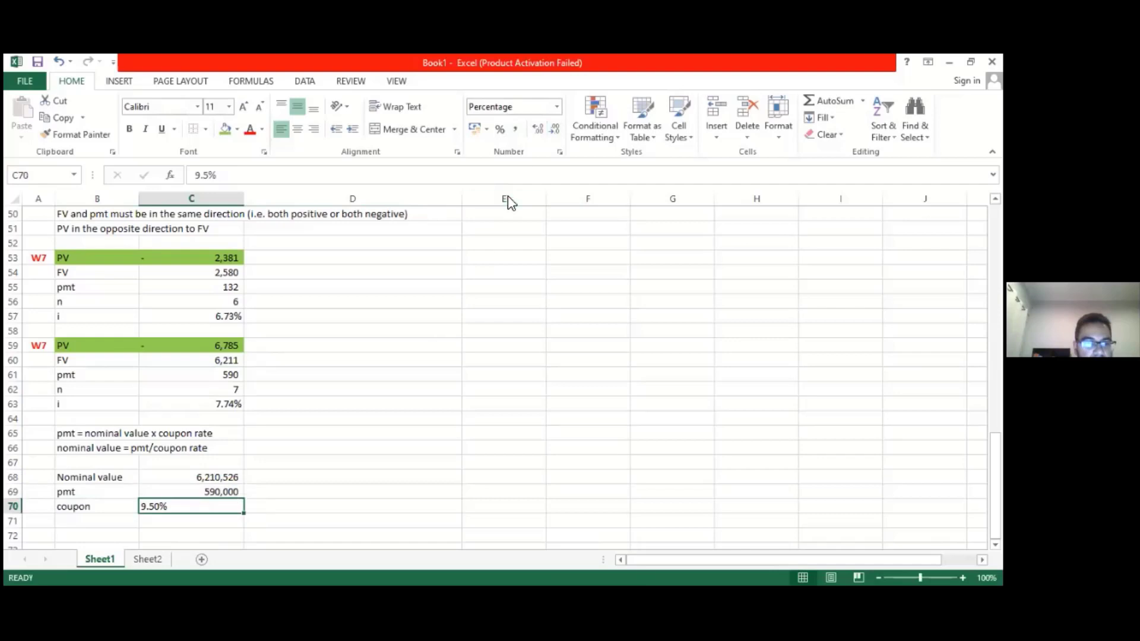
click(313, 129)
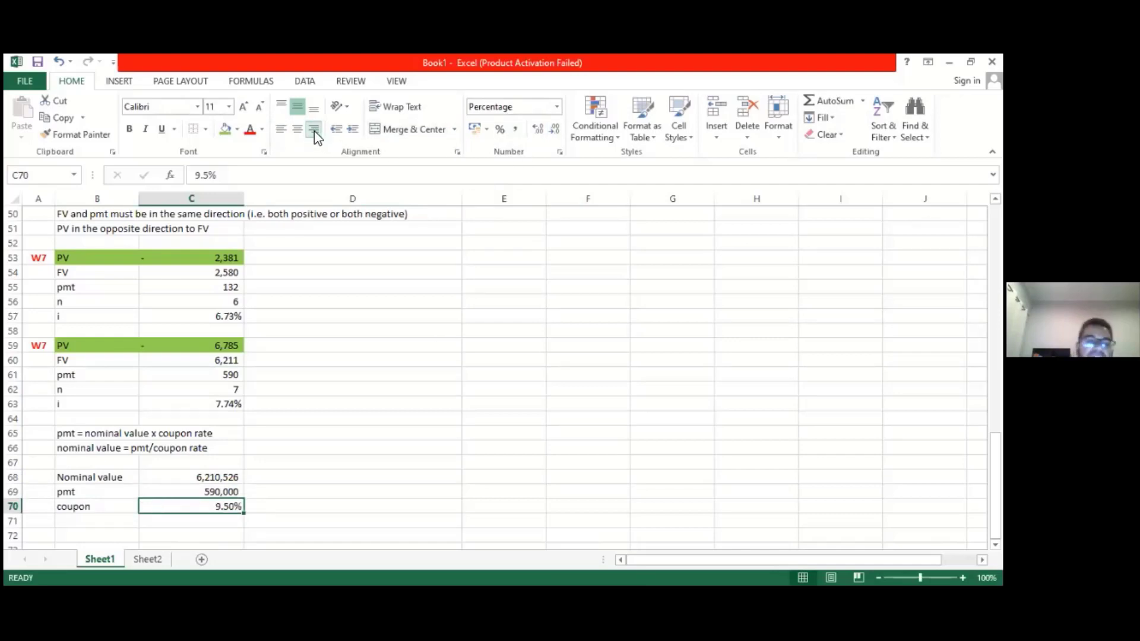
Add the working reference "W8" in D60 beside the FV and colour it red.
click(328, 493)
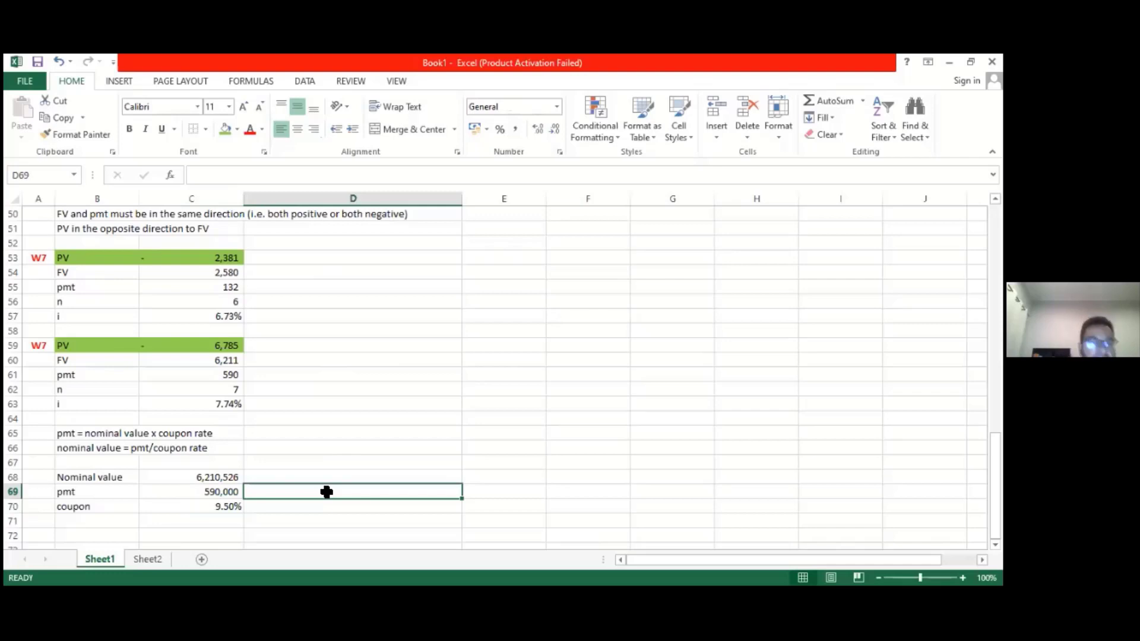
click(271, 362)
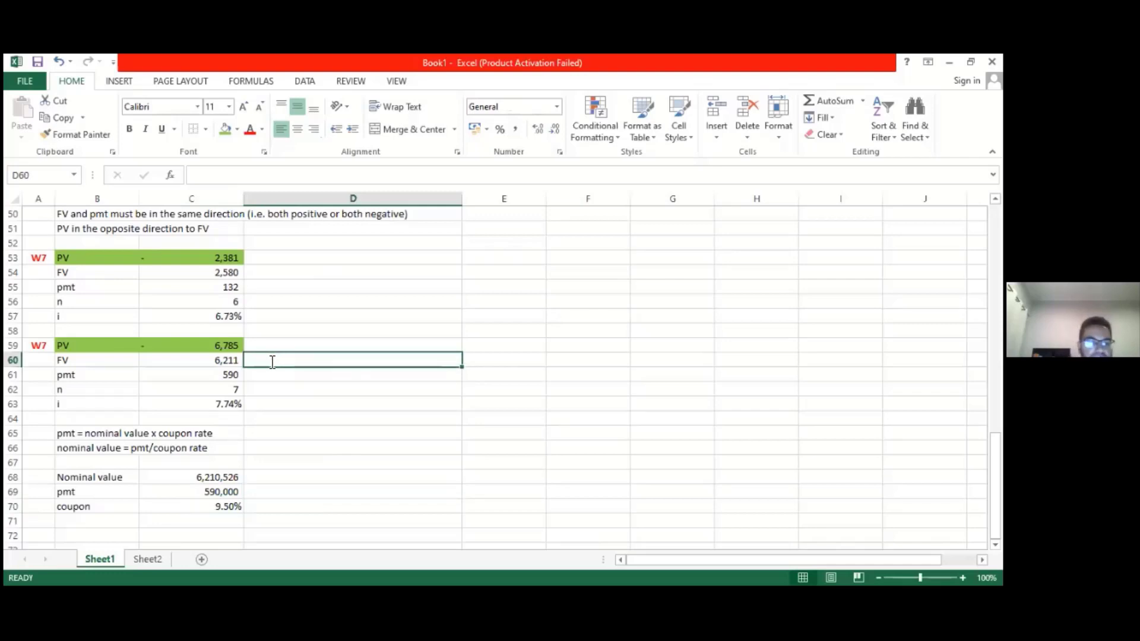
text(W8)
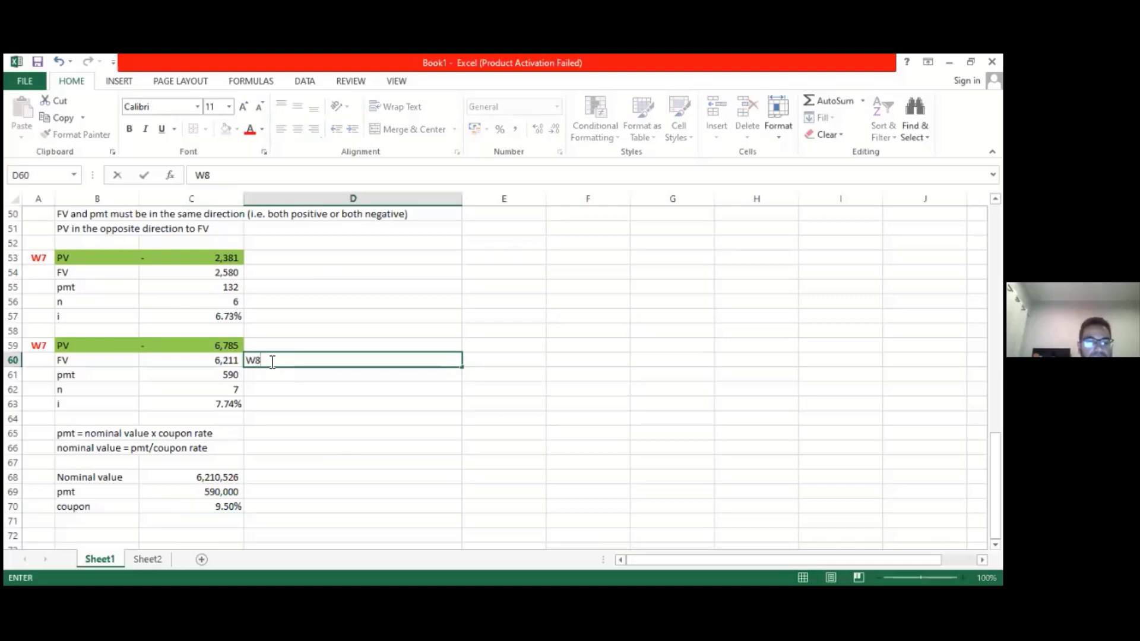
key(Return)
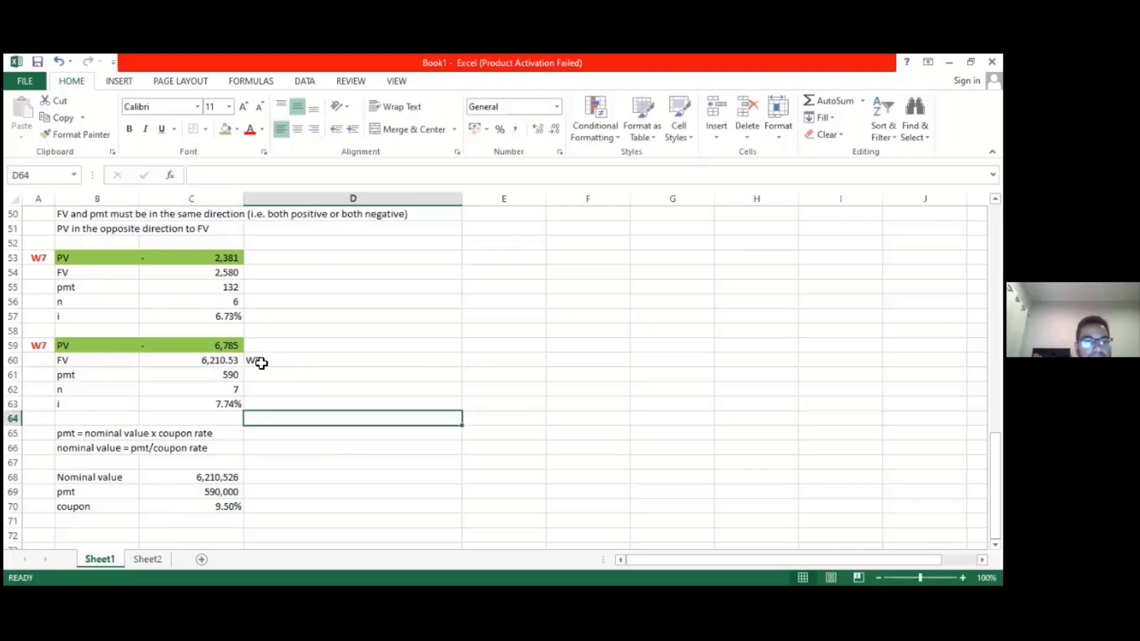
click(261, 361)
click(250, 129)
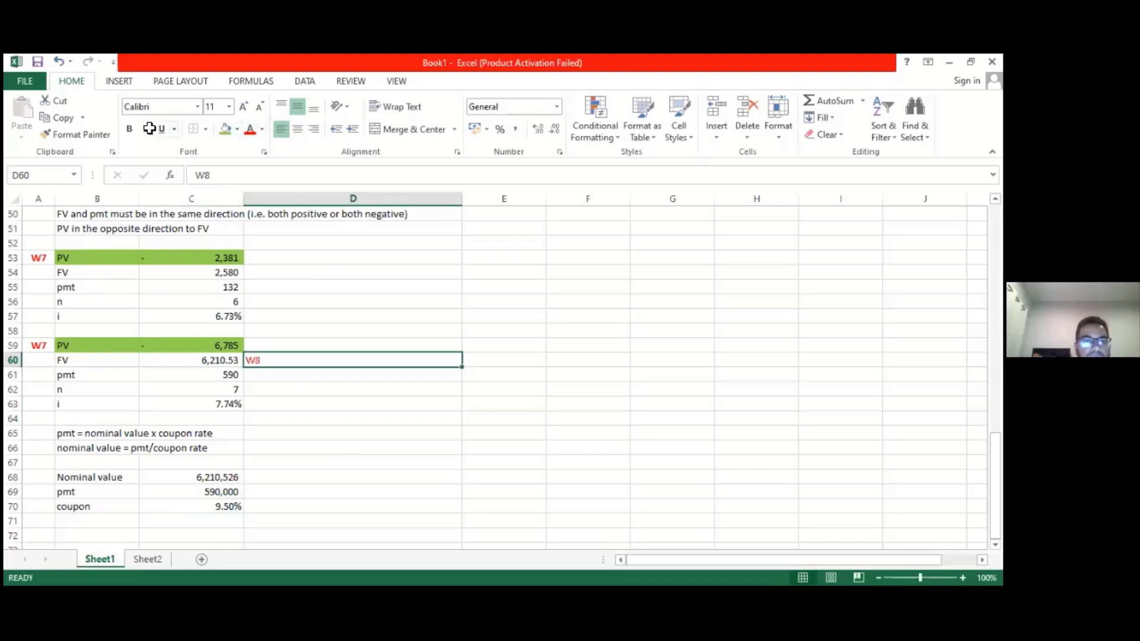
Make the W8 reference in D60 bold, red and centred by copying the formatting of the W7 label in A59.
click(129, 129)
click(38, 346)
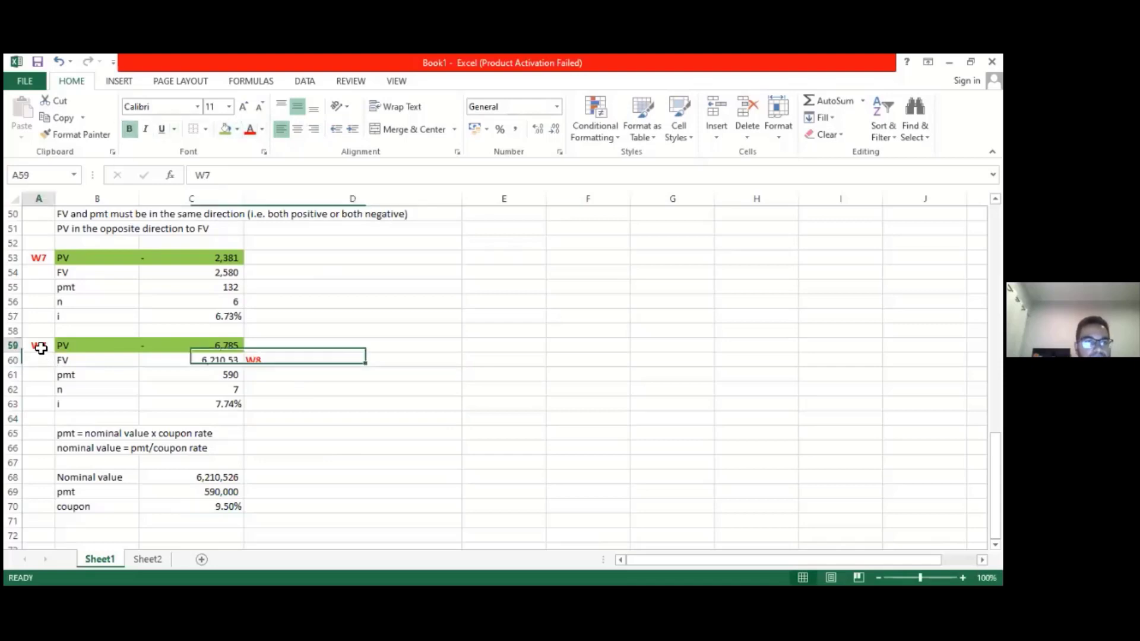
click(101, 135)
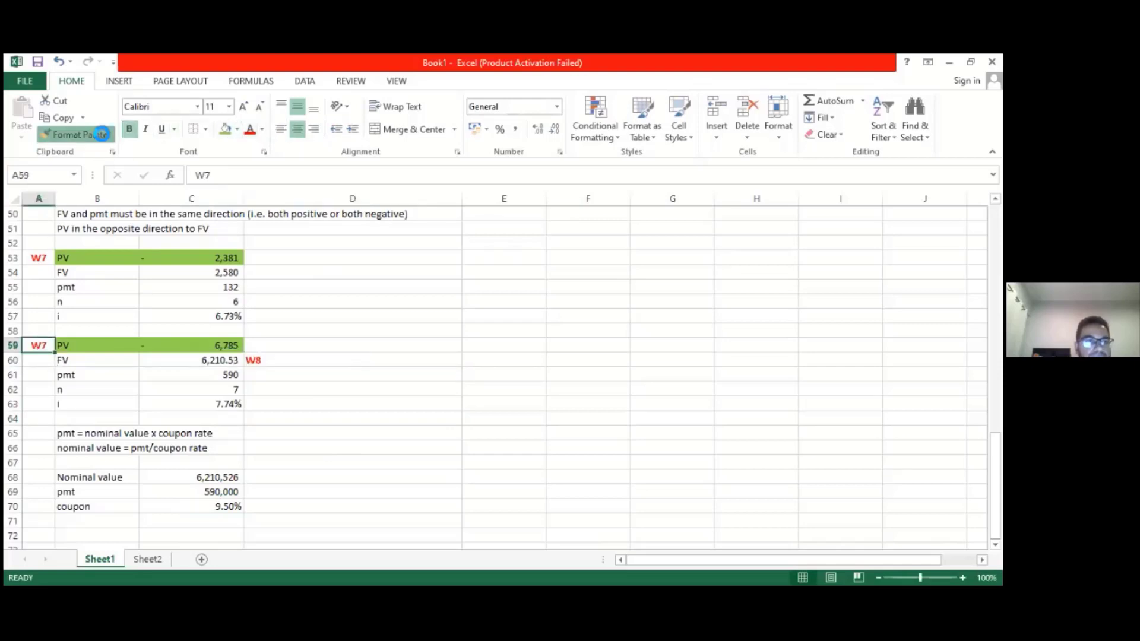
click(270, 360)
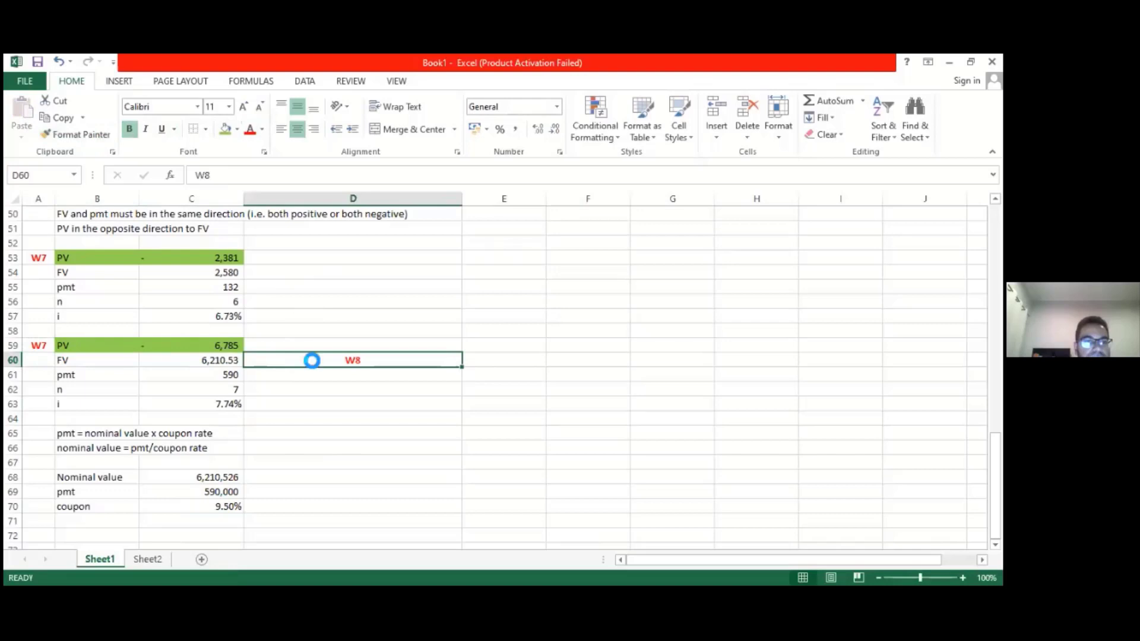
Copy the W8 reference from D60 into A65 as the label of the nominal value working.
key(ctrl+c)
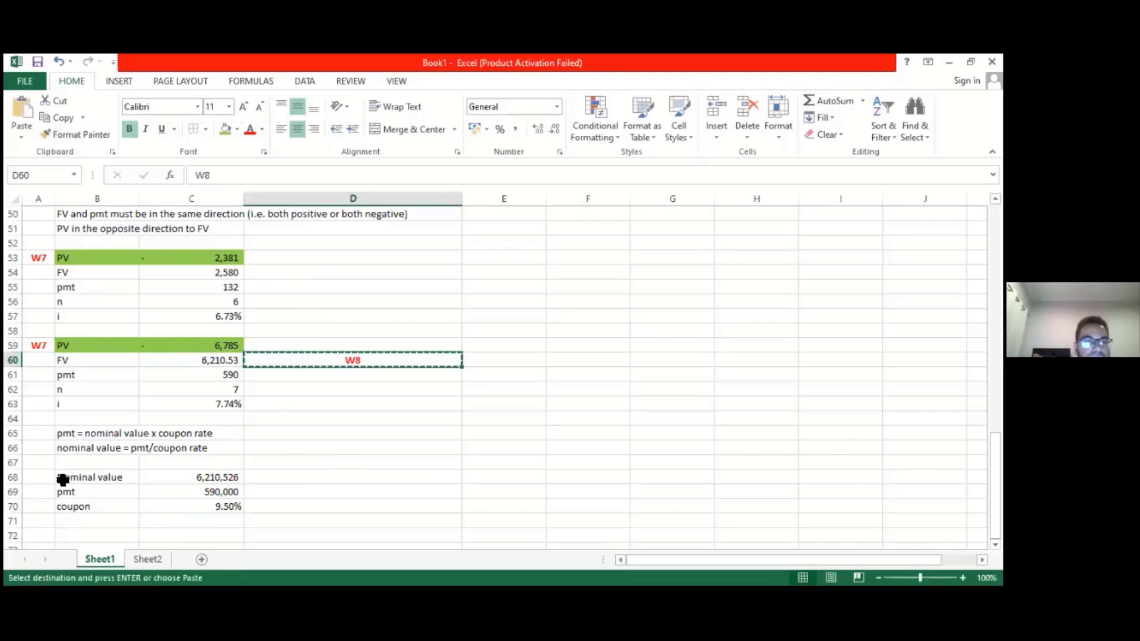
right_click(40, 433)
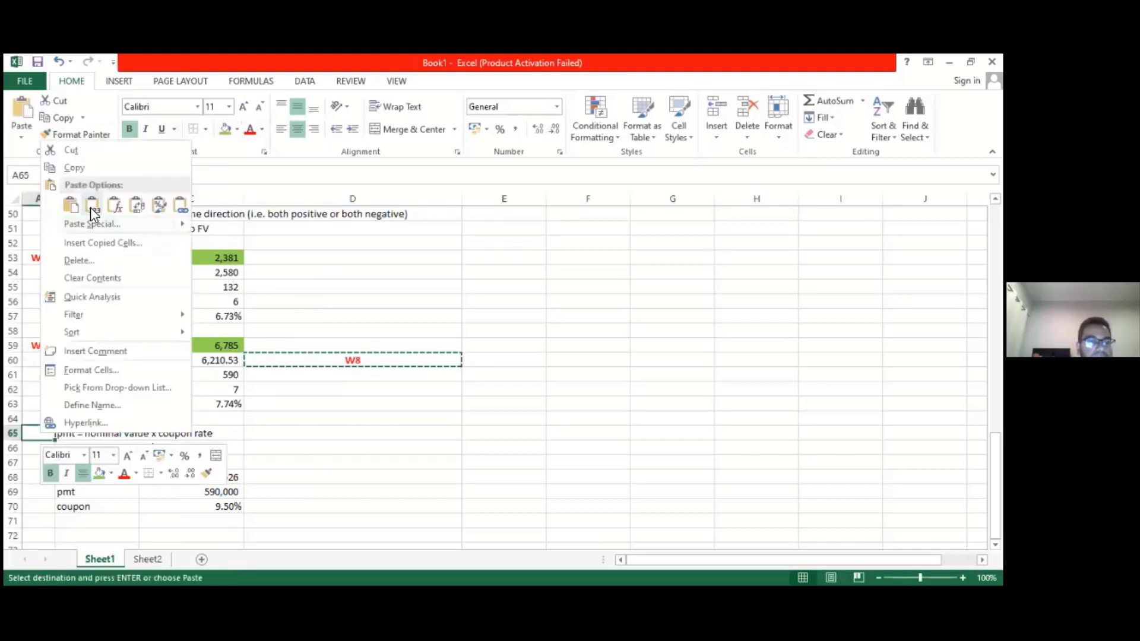
click(92, 205)
click(315, 448)
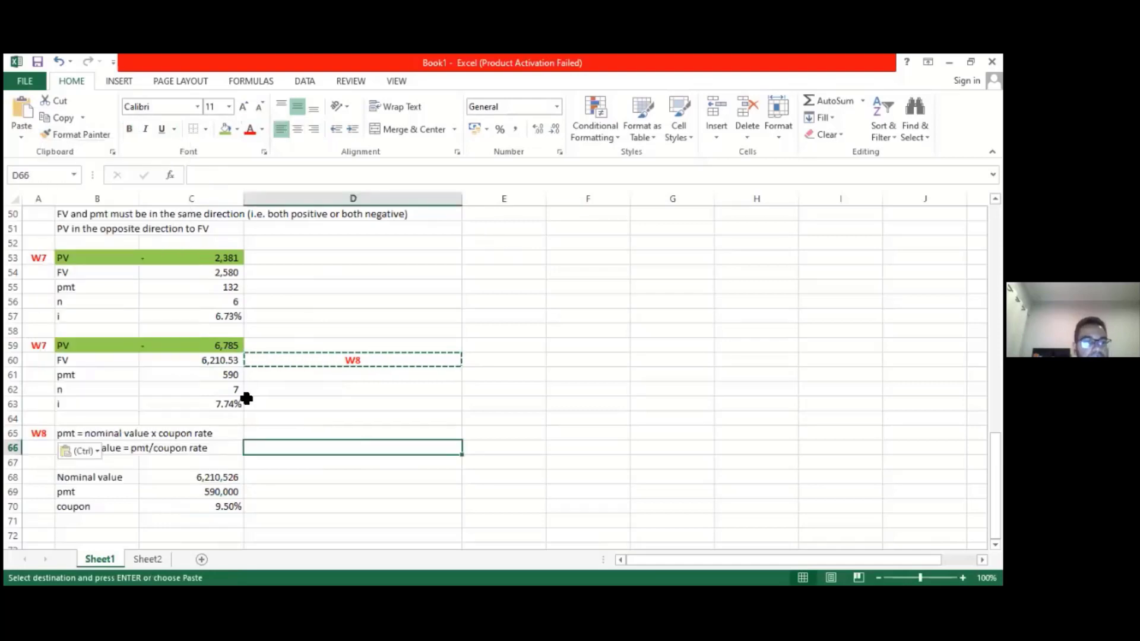
Remove the decimals from the FV in C60.
click(231, 362)
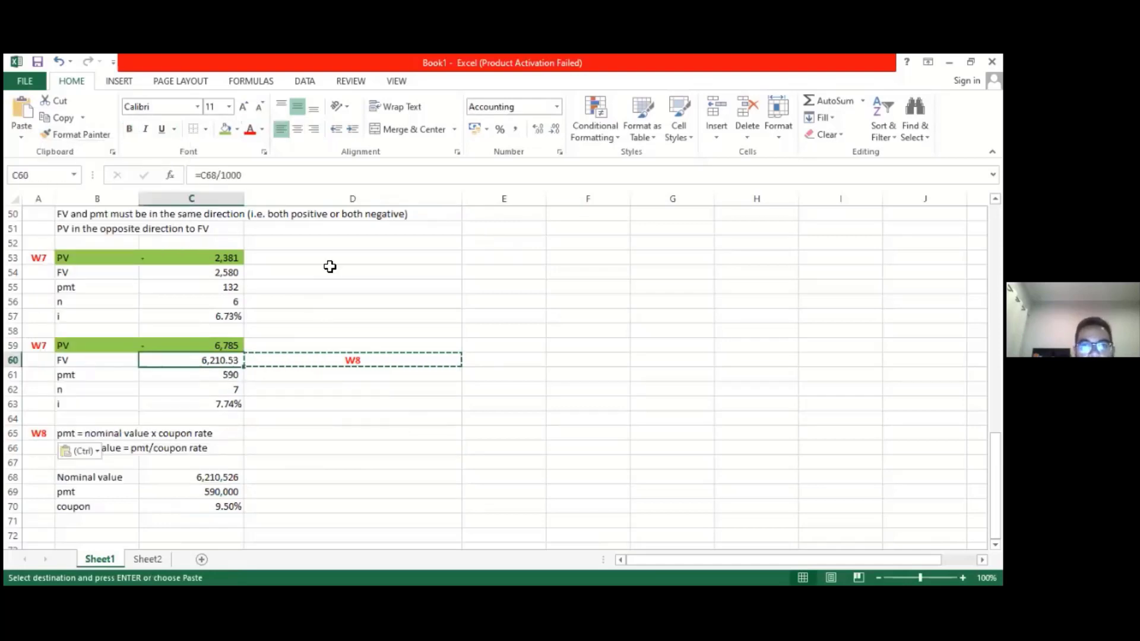
key(alt+h)
key(9)
key(9)
Convert the pmt in C61 to its after-tax amount of 425 by bracketing 590000/1000 and multiplying it by the after-tax factor.
click(231, 373)
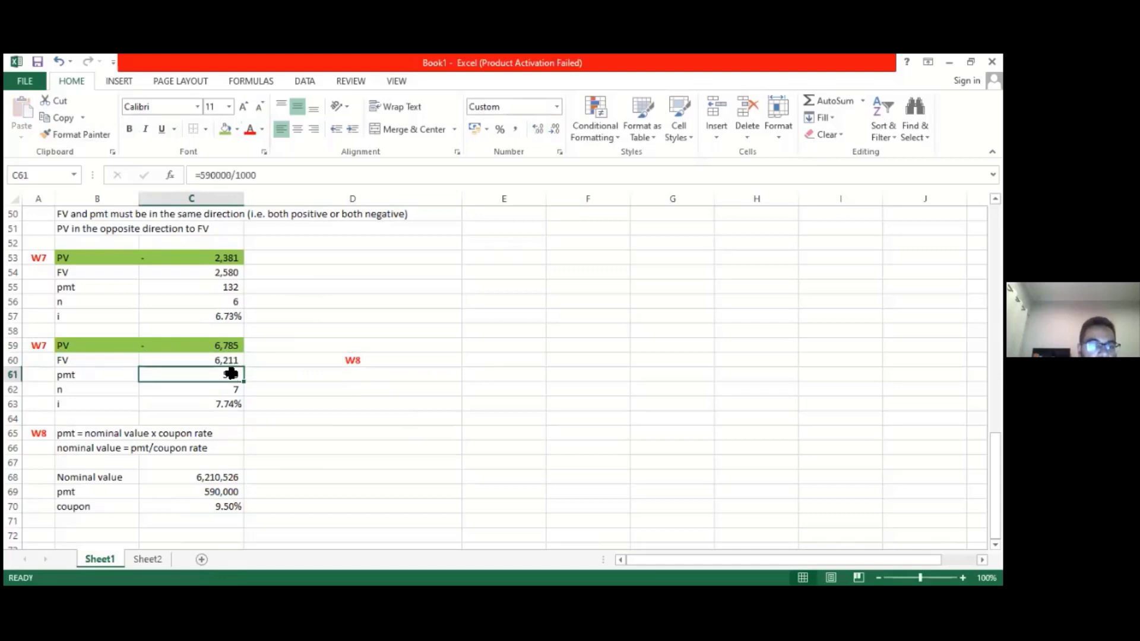
click(204, 174)
text(()
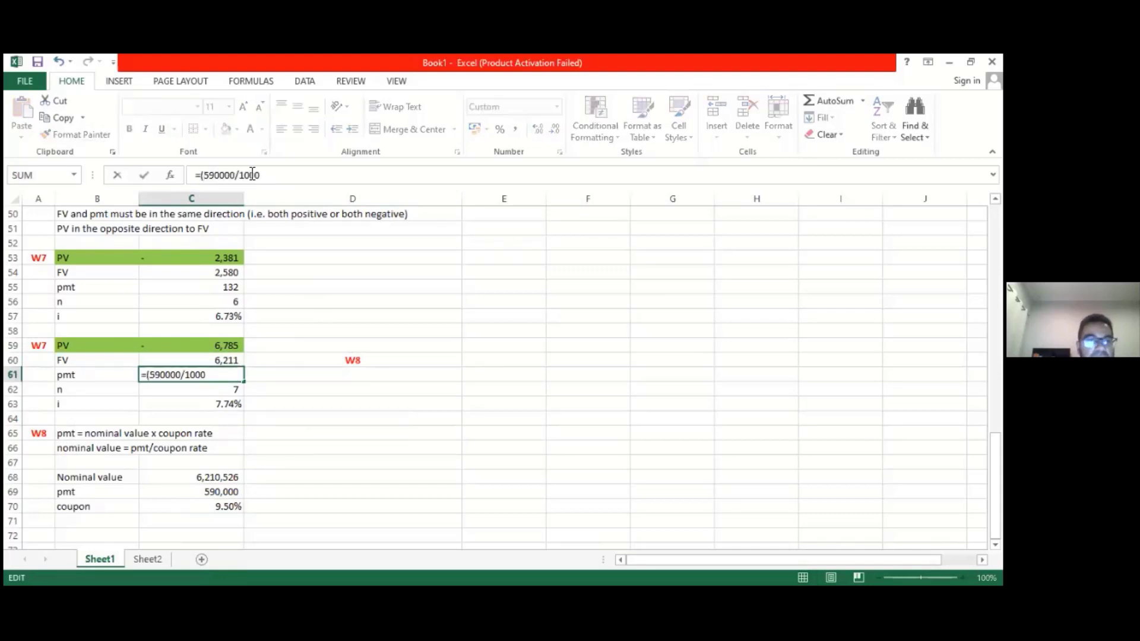
click(276, 175)
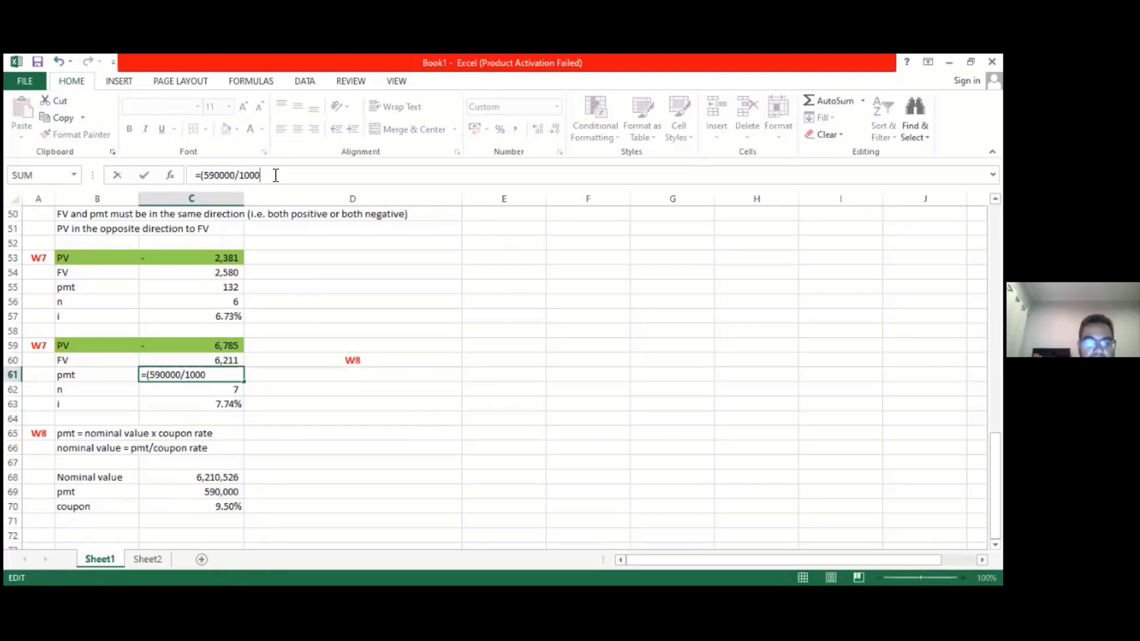
text()*0)
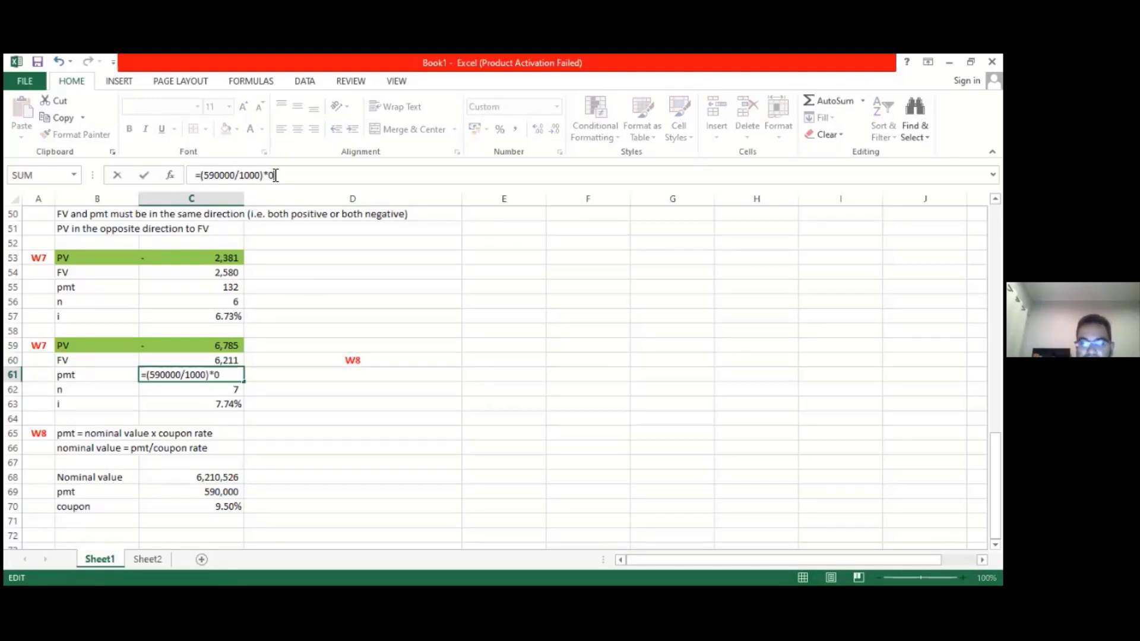
text(.78)
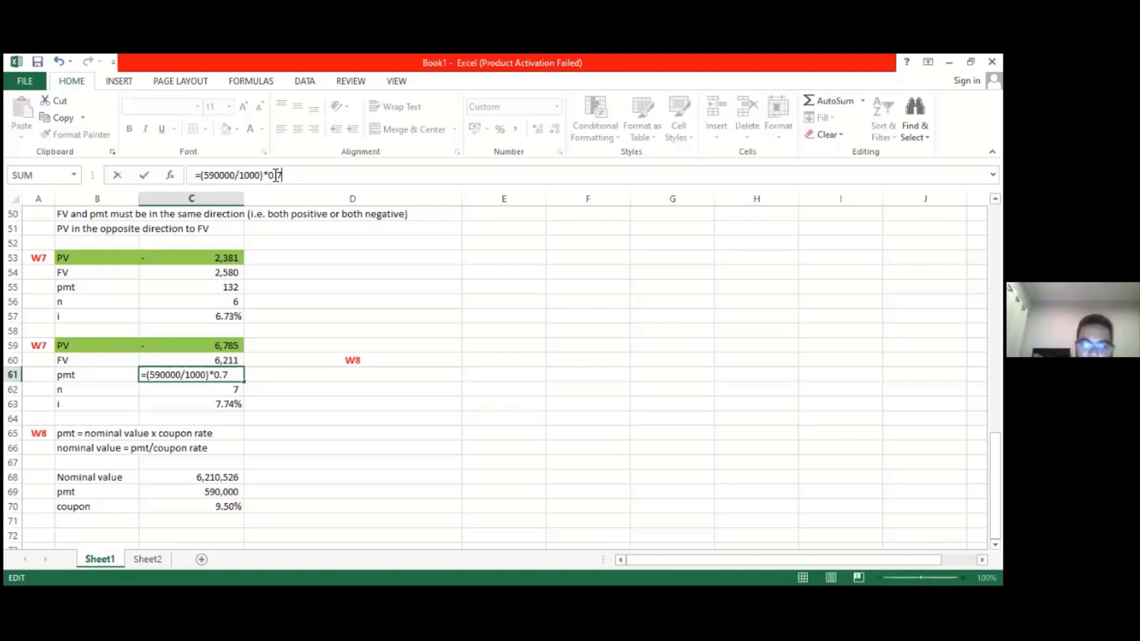
key(Return)
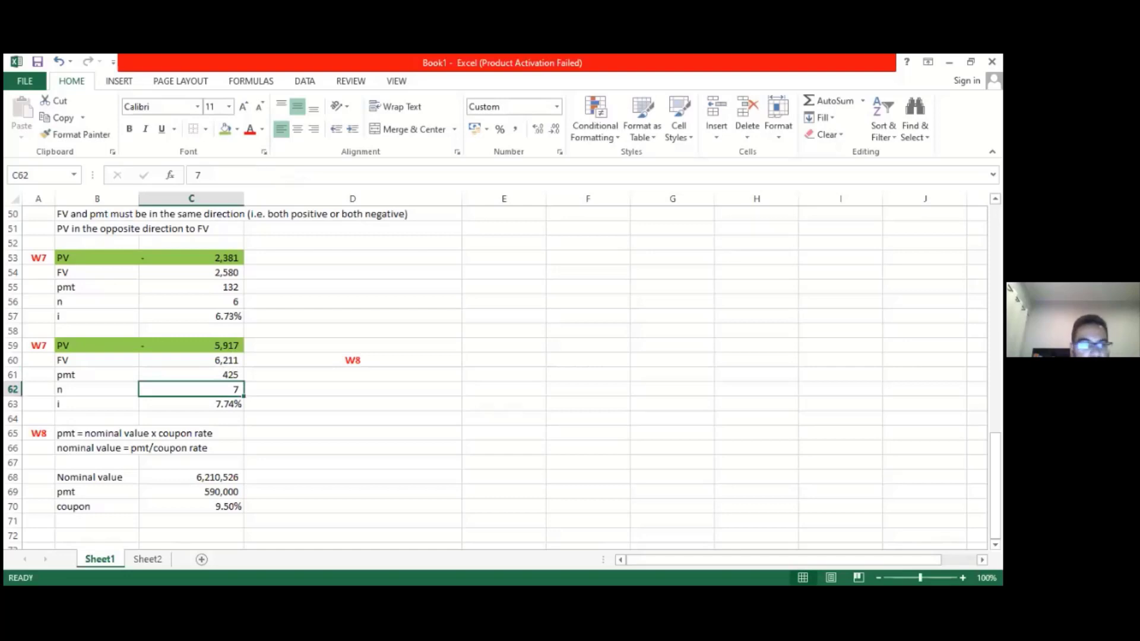
Link the corporate bonds' market value in D10 to the positive present value with =-C59.
drag(995, 515, 995, 285)
click(441, 361)
text(=-c5)
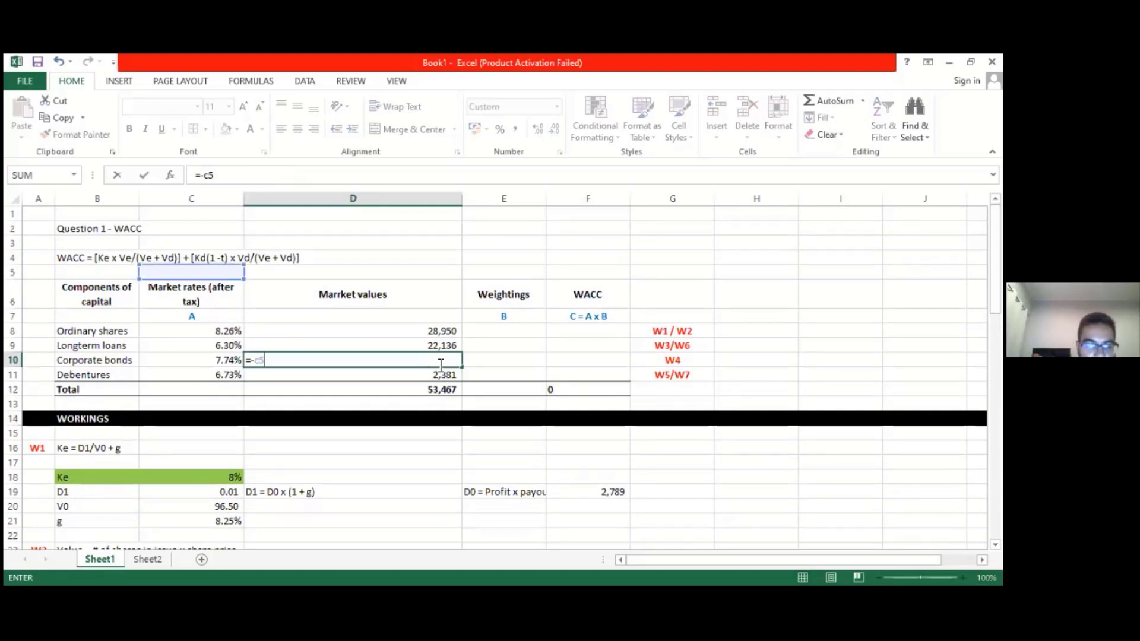
text(9)
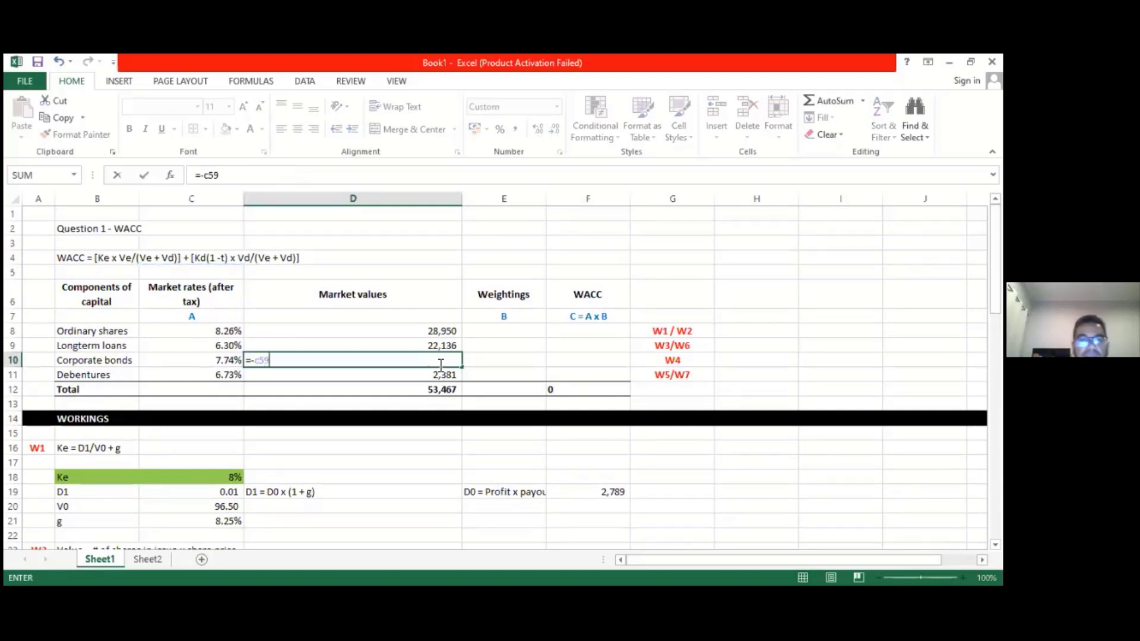
key(Return)
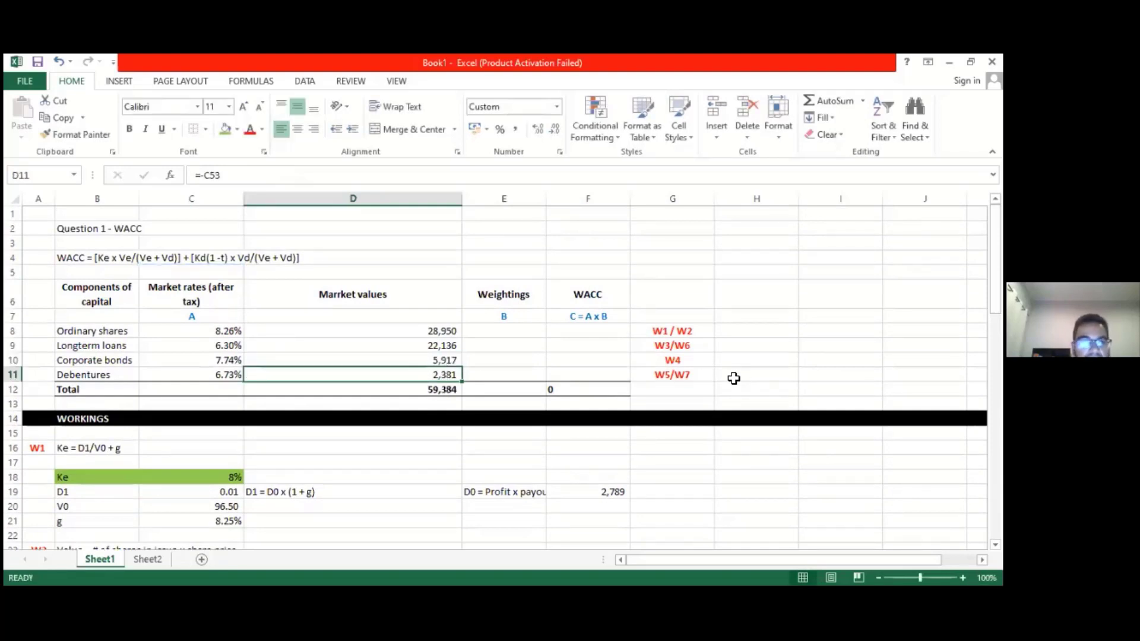
Extend the corporate bonds' working reference in G10 to W4/W8.
click(673, 360)
click(232, 175)
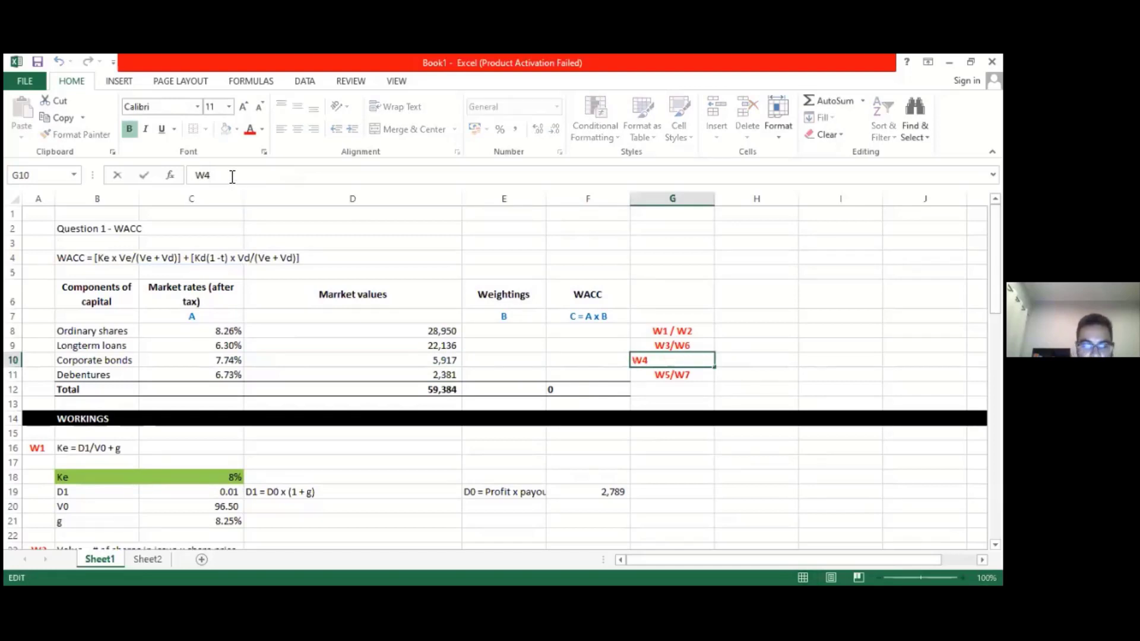
text(/)
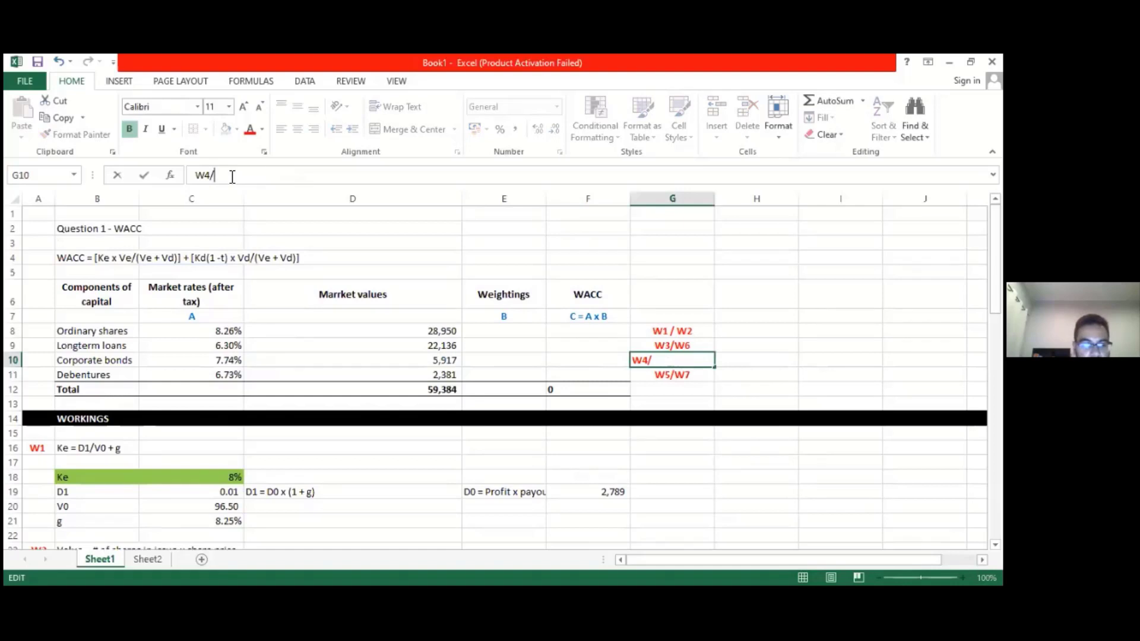
text(W8)
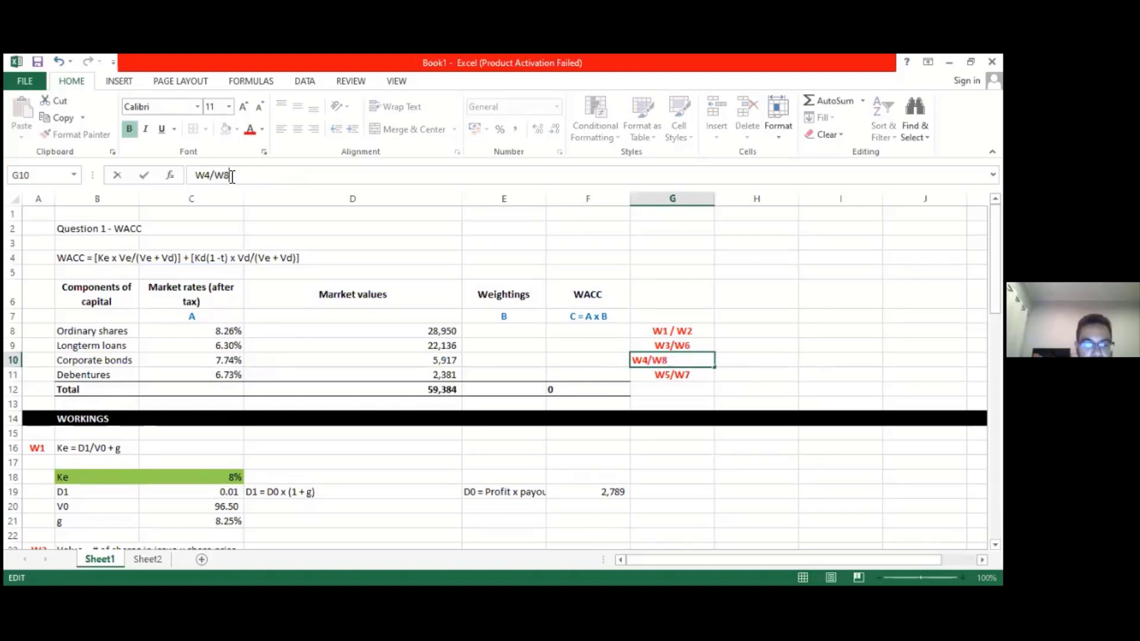
key(Return)
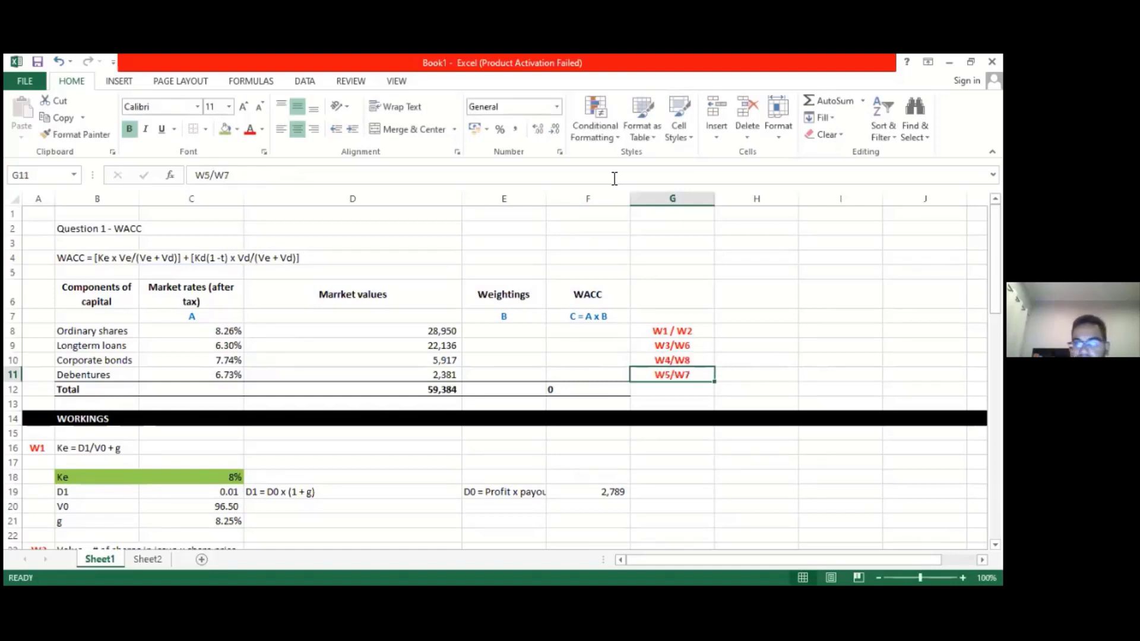
Renumber the nominal value working as W9, both in the reference in D60 and in its label in A65.
scroll(499, 374, down, 16)
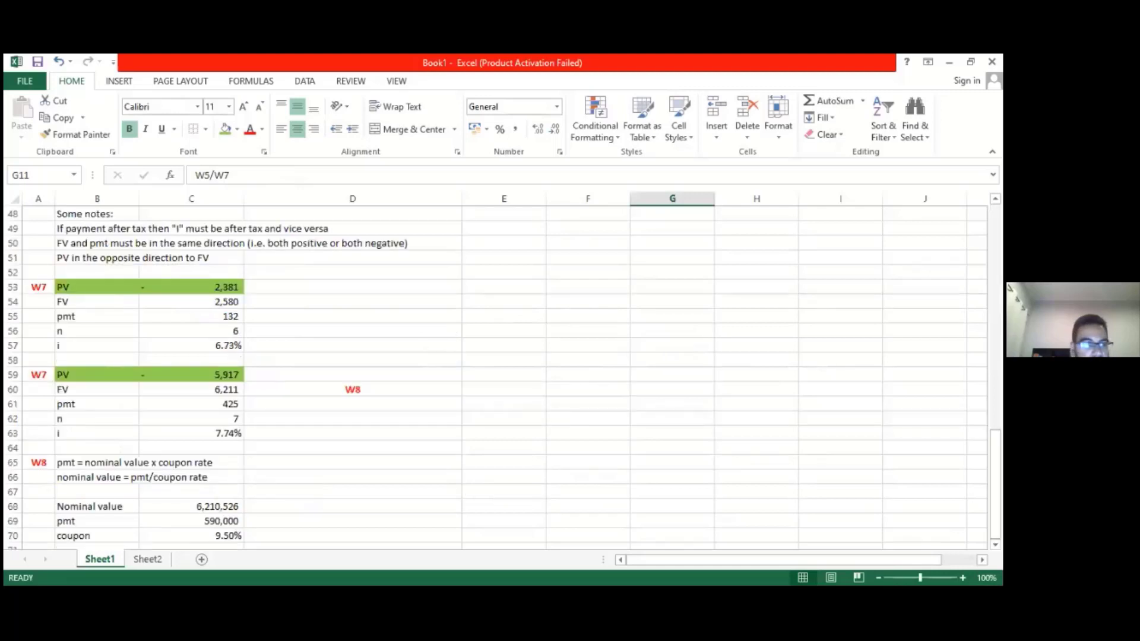
click(395, 392)
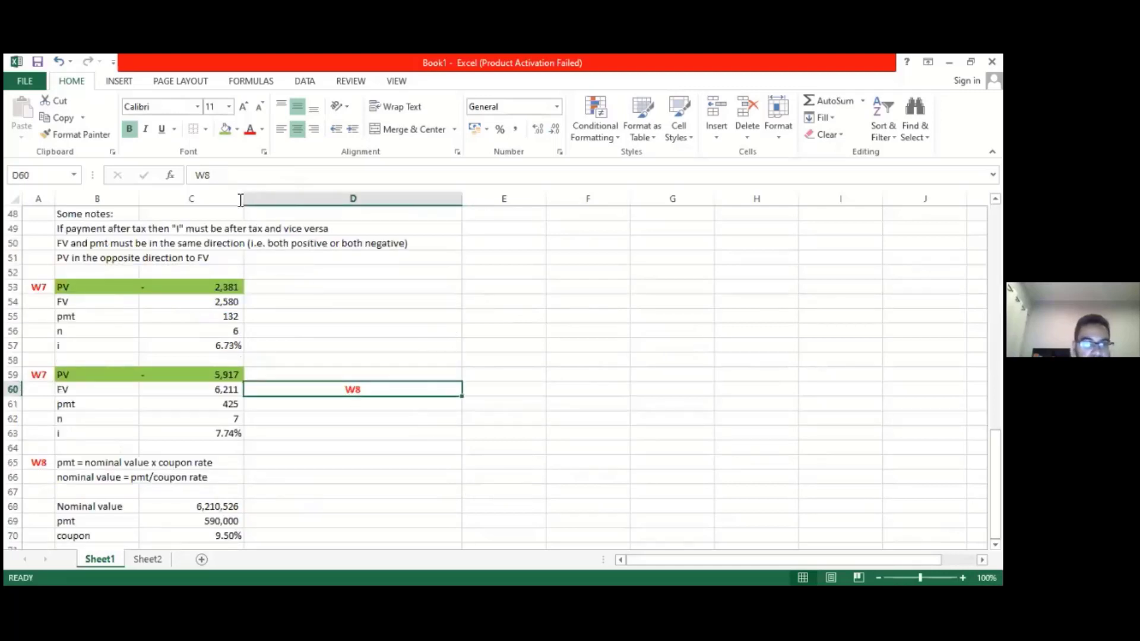
click(222, 179)
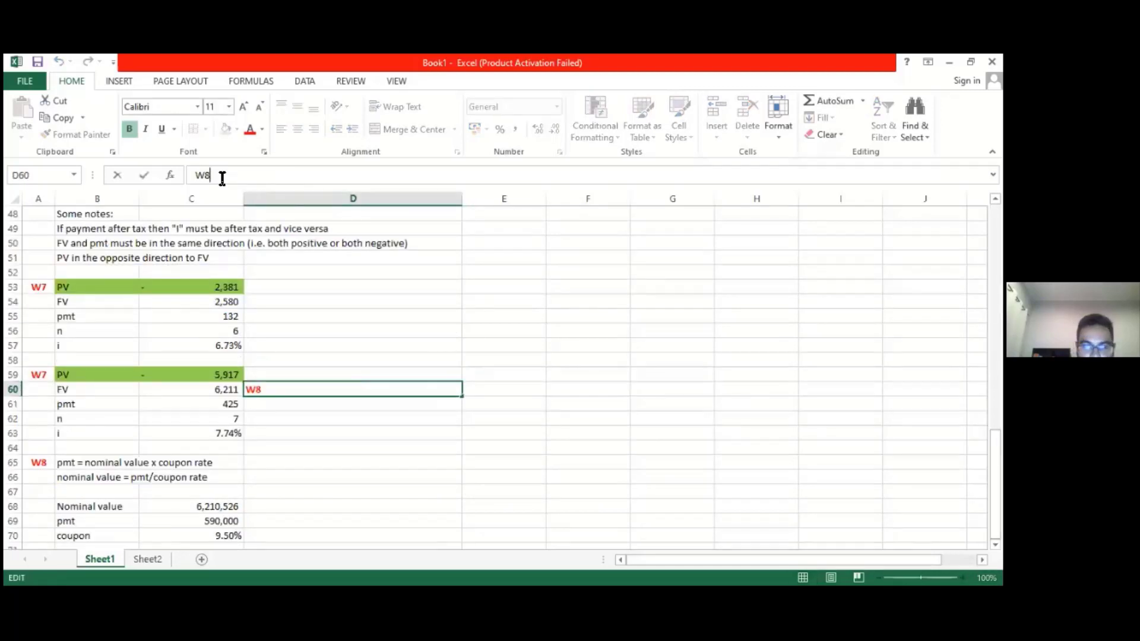
key(BackSpace)
text(9)
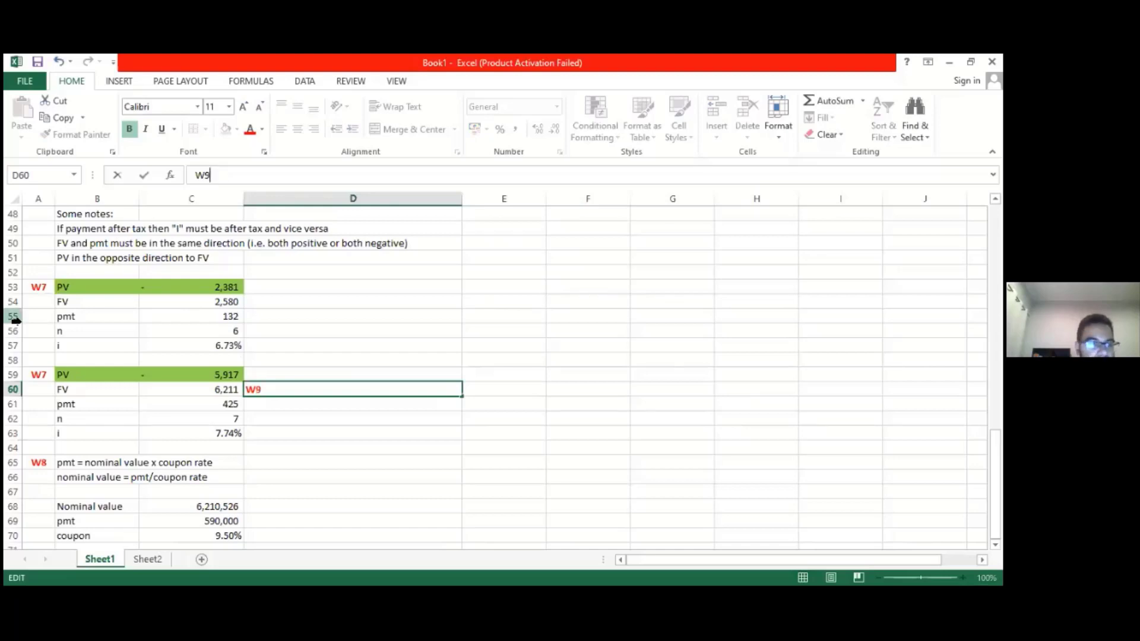
click(38, 463)
click(240, 181)
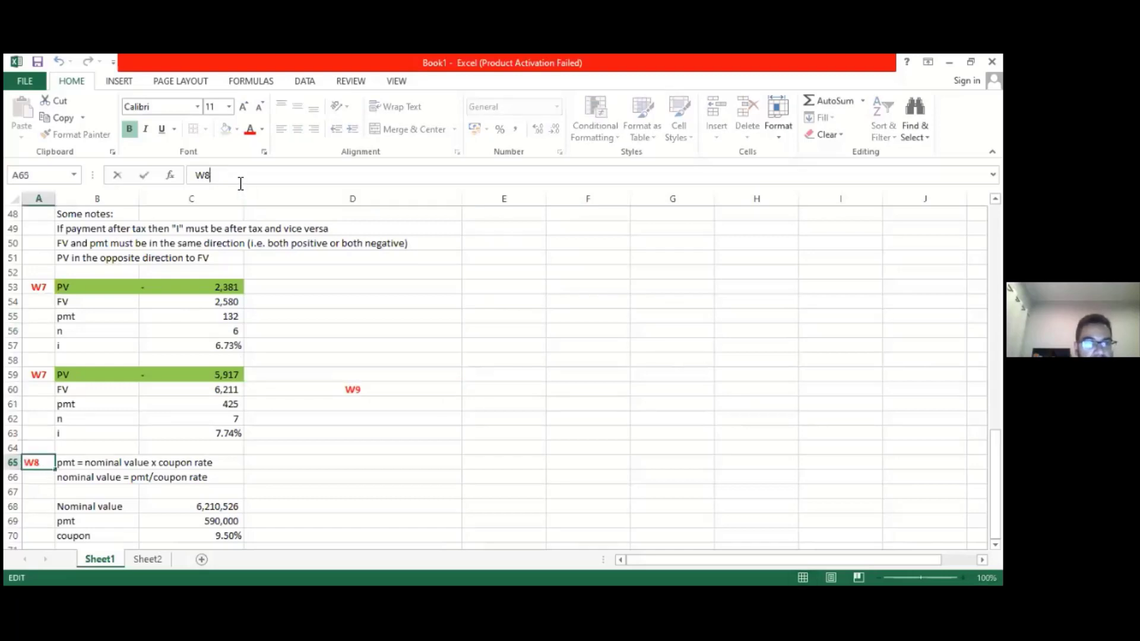
key(BackSpace)
text(9)
key(Return)
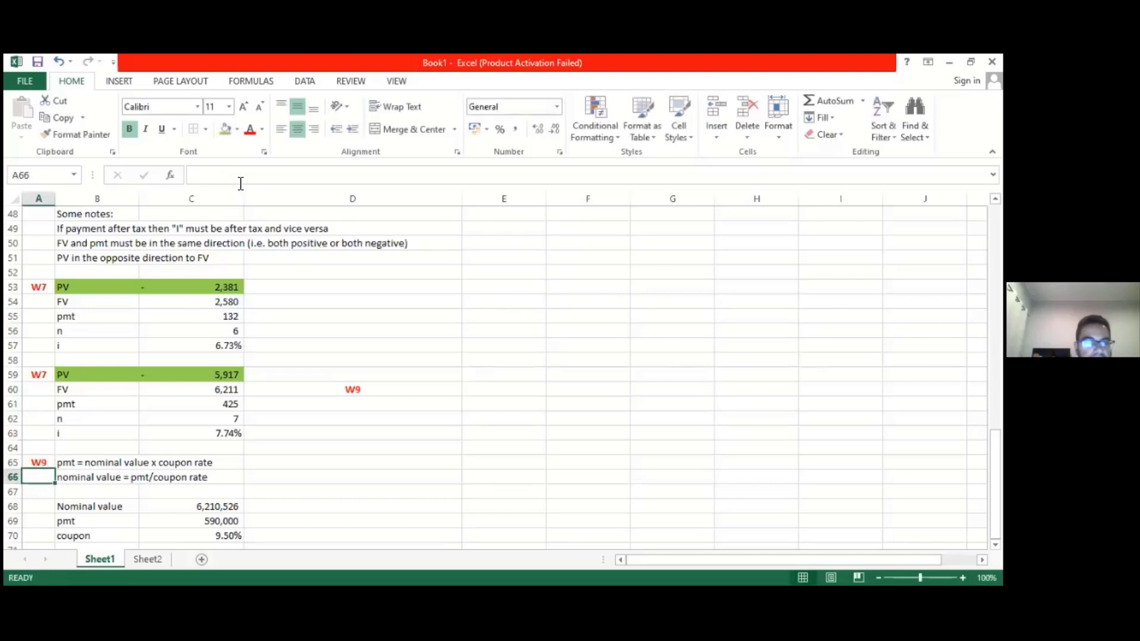
Relabel the corporate bonds' present-value working in A59 as W8.
click(39, 376)
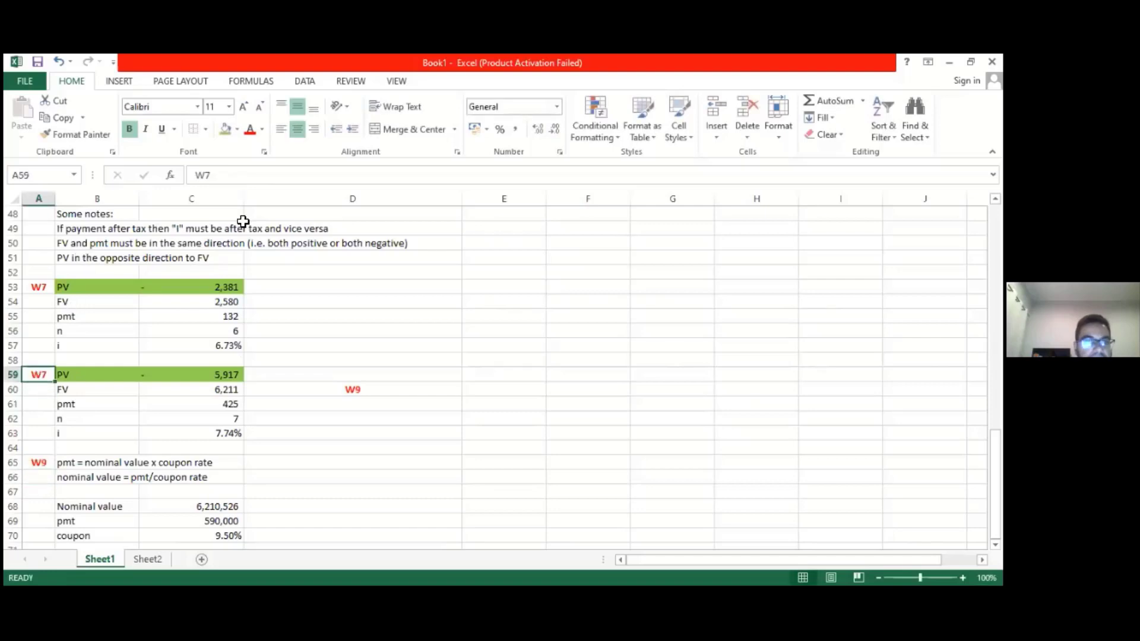
click(237, 173)
key(BackSpace)
text(8)
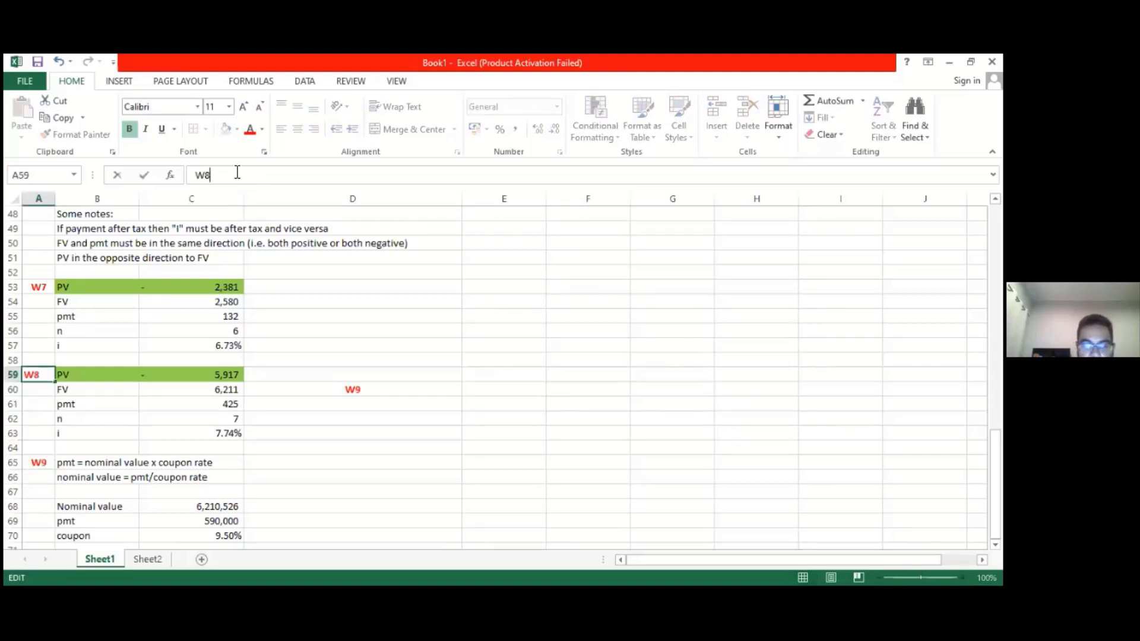
key(Return)
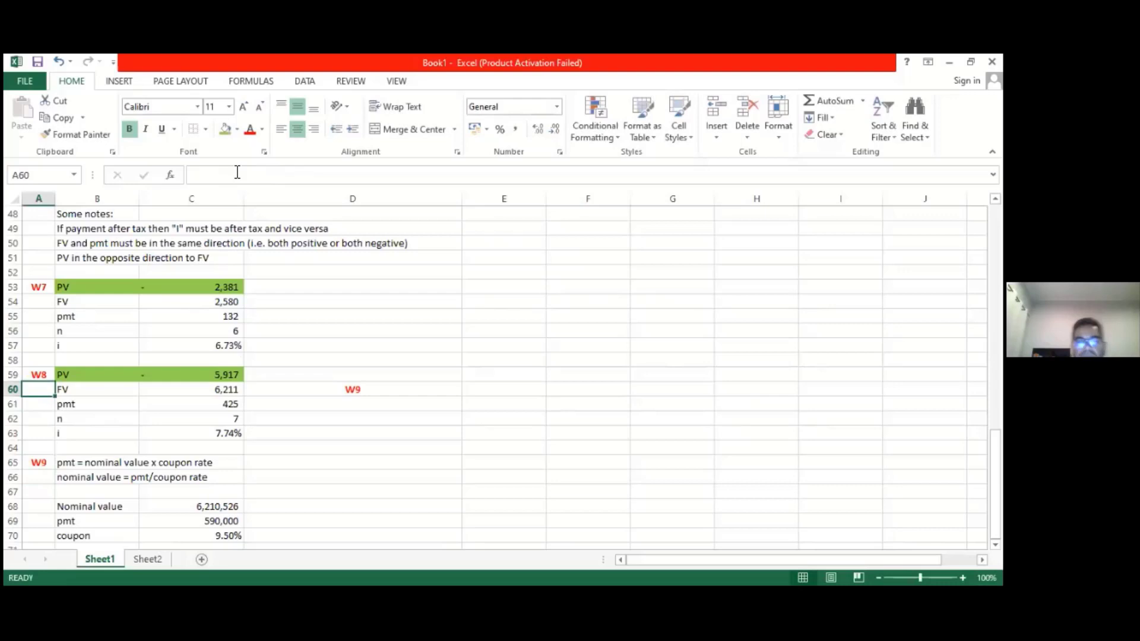
Calculate the ordinary shares' weighting in E8 as its market value over the total, using =D8/$D$12.
scroll(590, 192, up, 15)
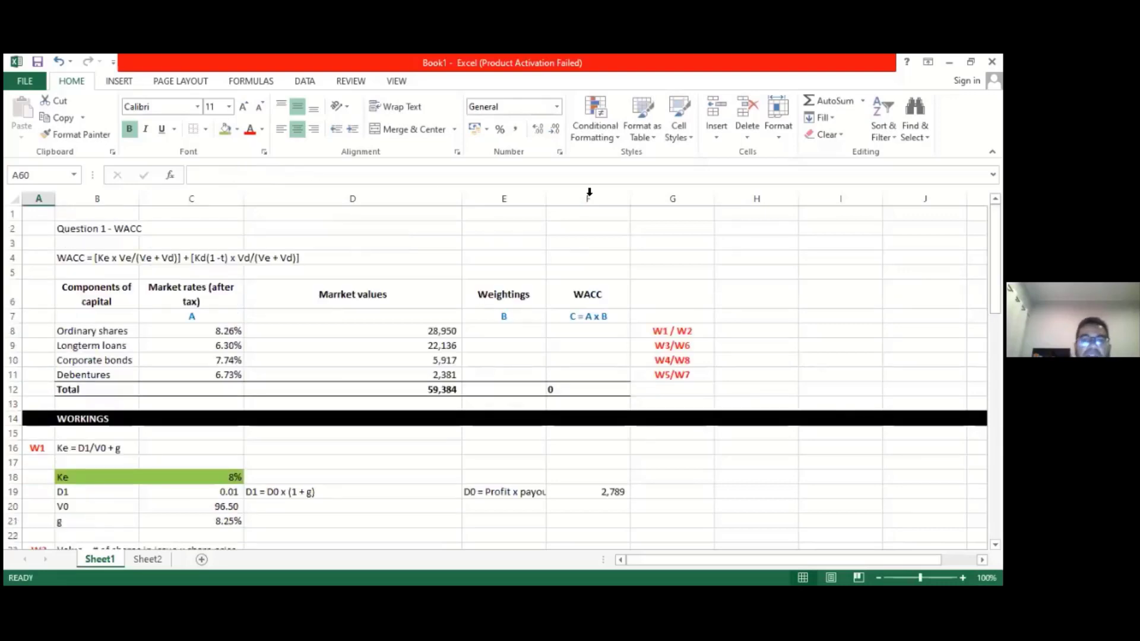
click(530, 331)
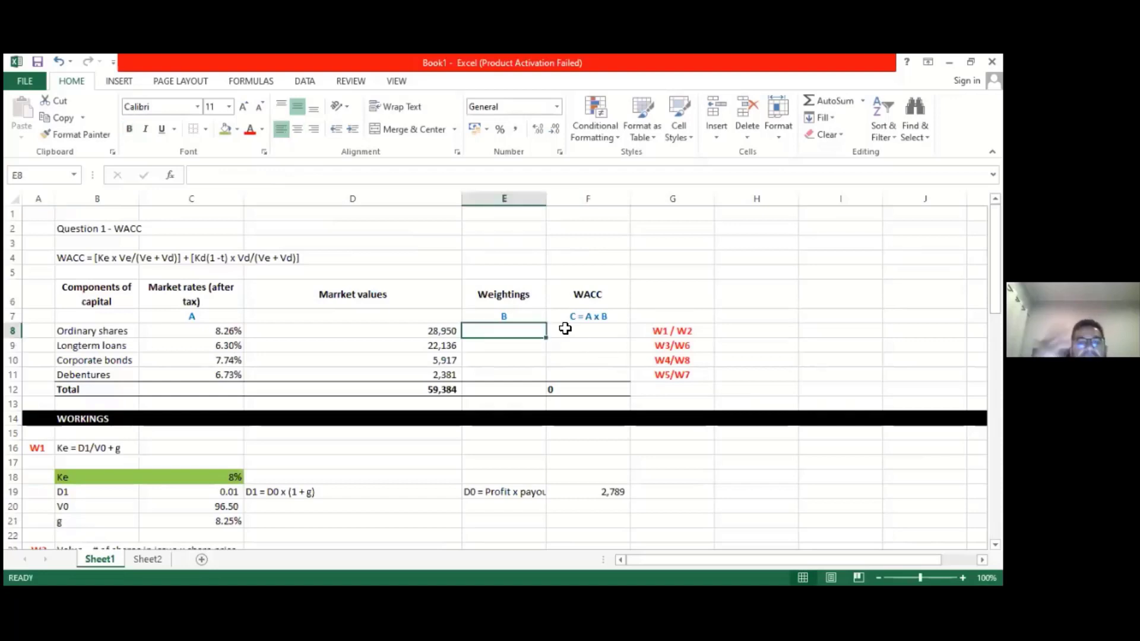
text(=)
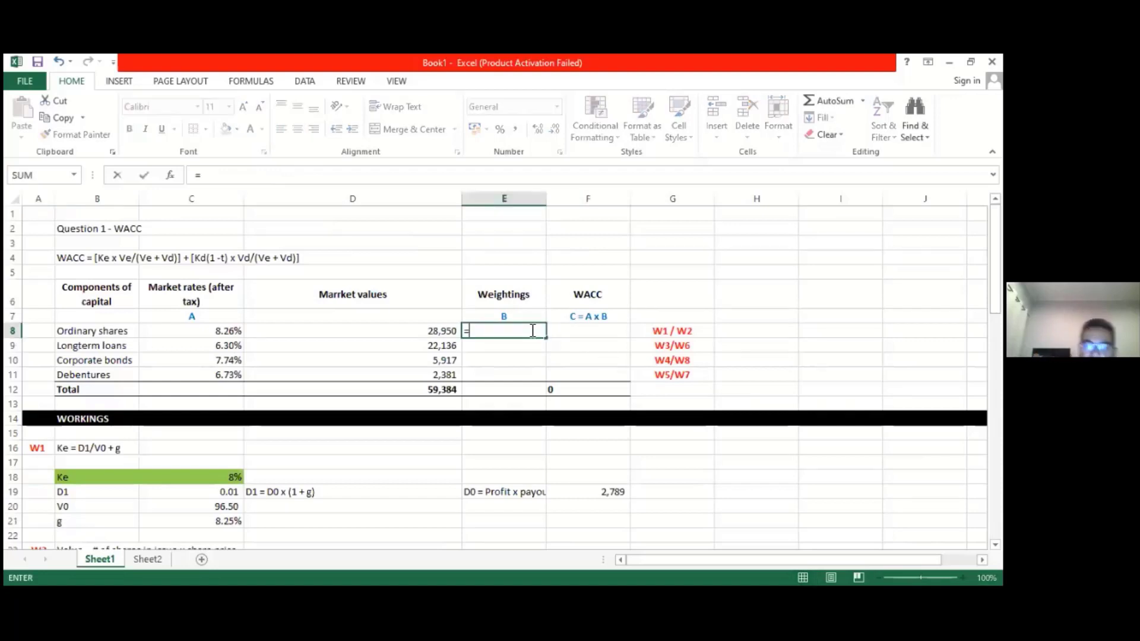
click(445, 330)
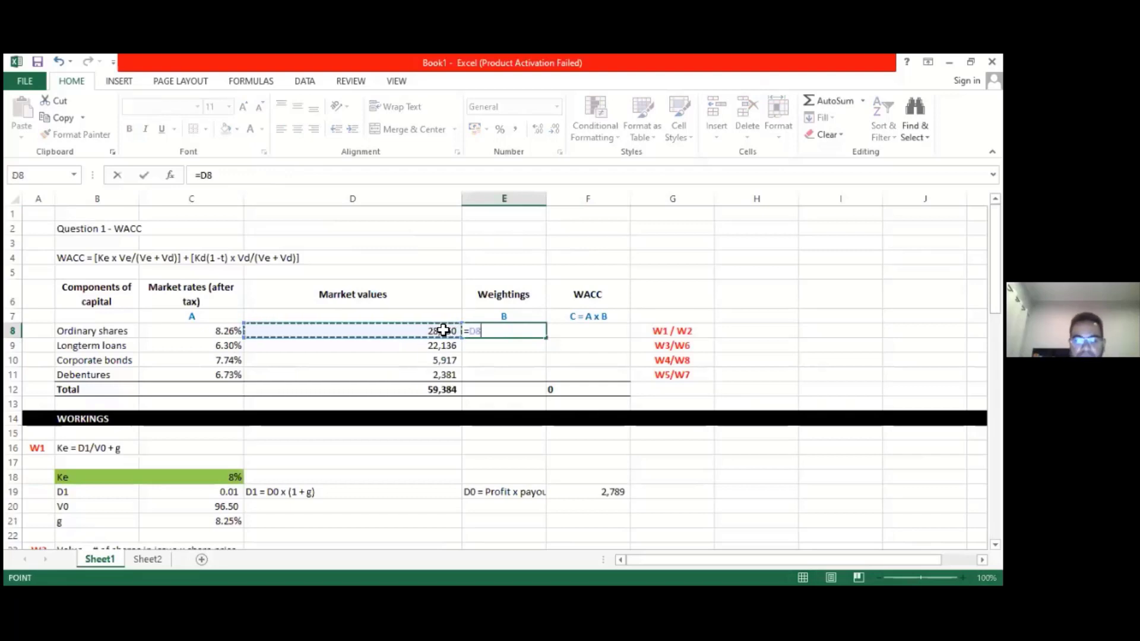
text(/)
click(448, 387)
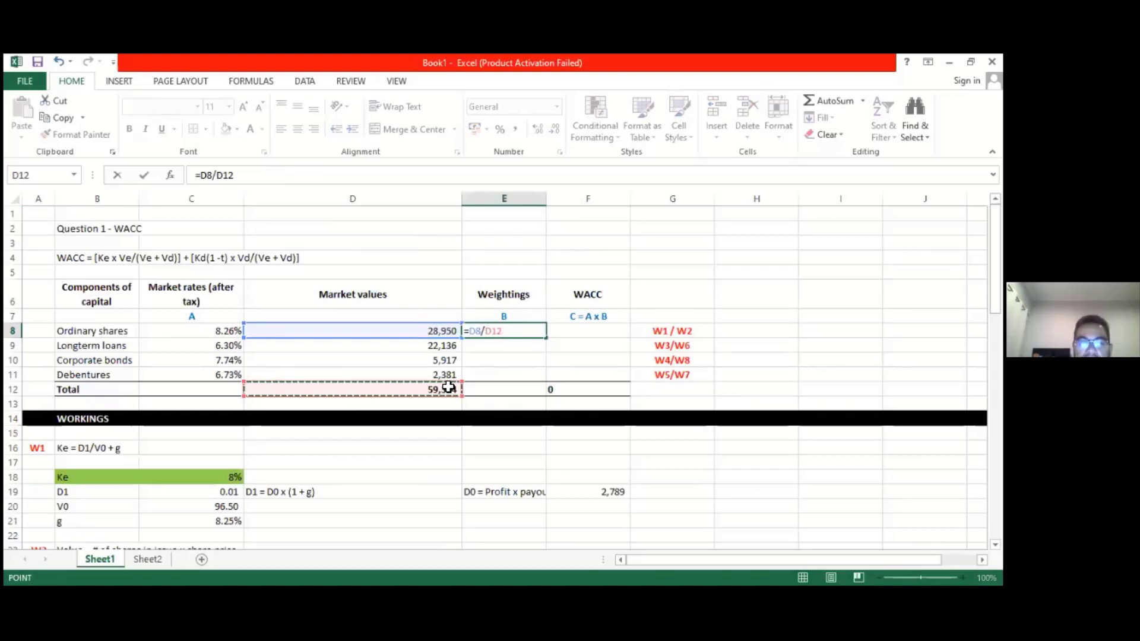
key(F4)
key(Return)
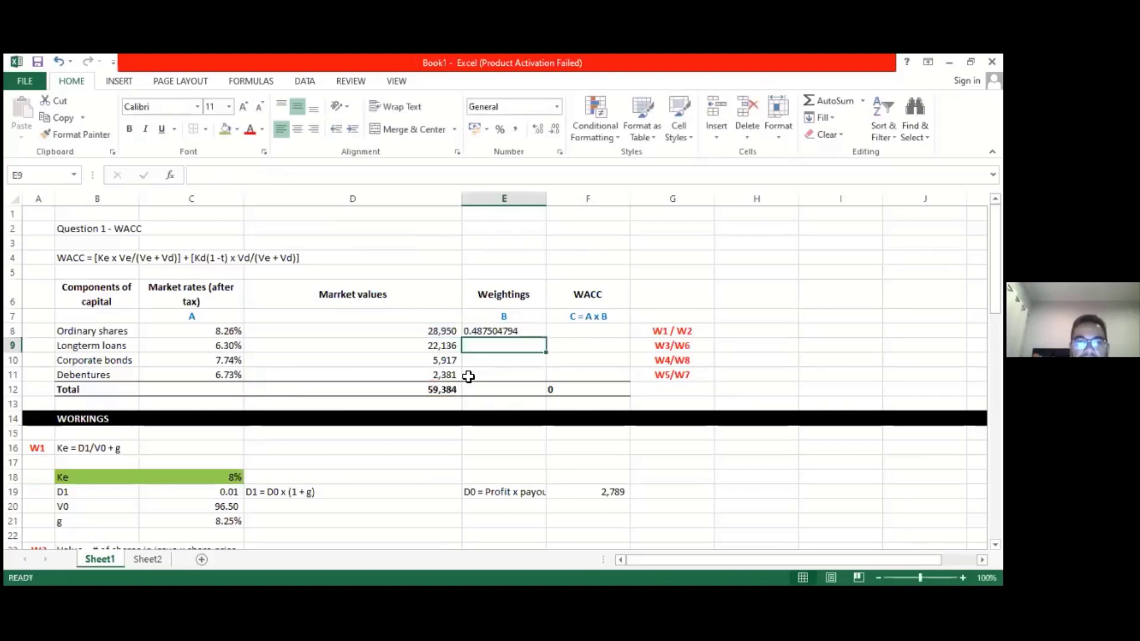
Copy the weighting formula from E8 down to E11 and extend the D12 total formula across to E12.
click(535, 330)
drag(546, 346, 545, 377)
click(441, 389)
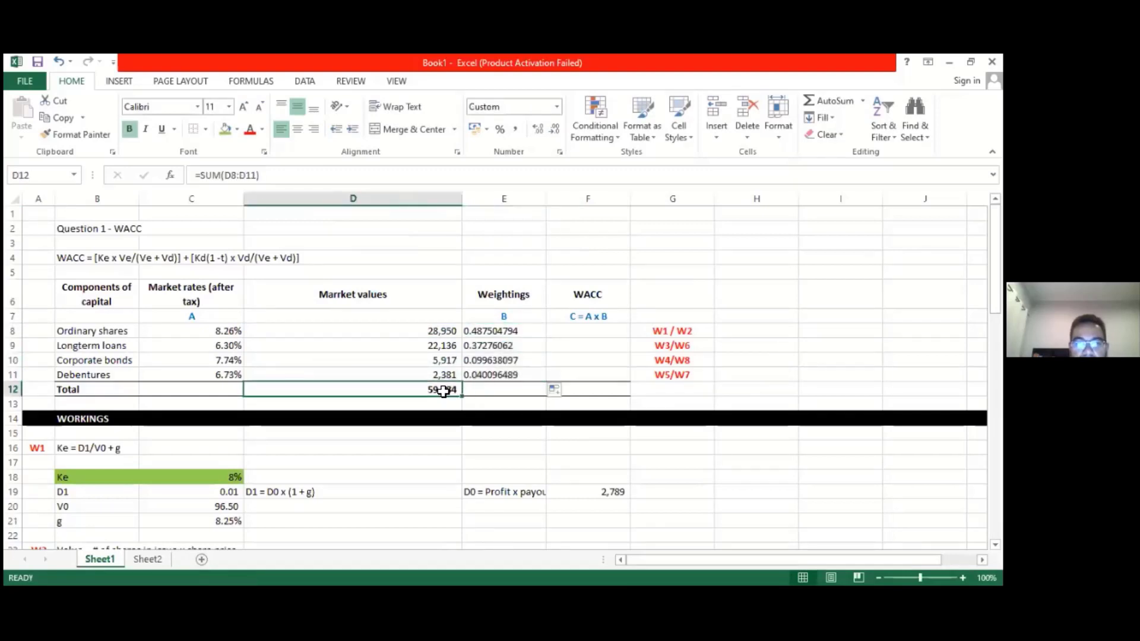
drag(462, 396, 522, 395)
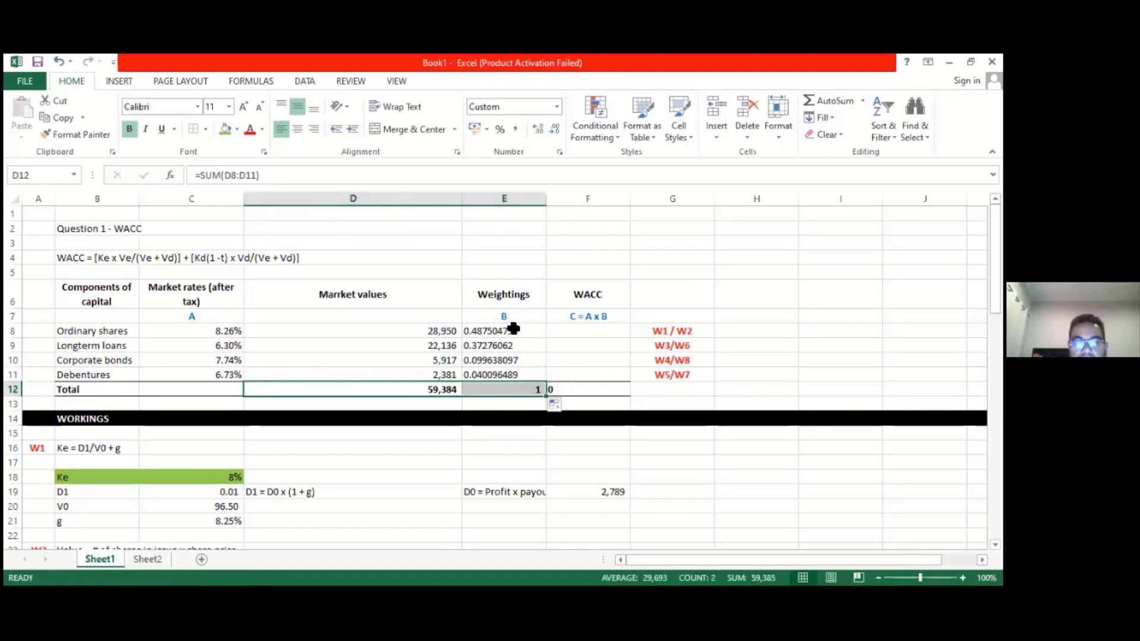
Format the weightings in E8:E12 in comma style with two decimals and check the longterm loans' formula in E9.
drag(513, 328, 514, 389)
click(517, 129)
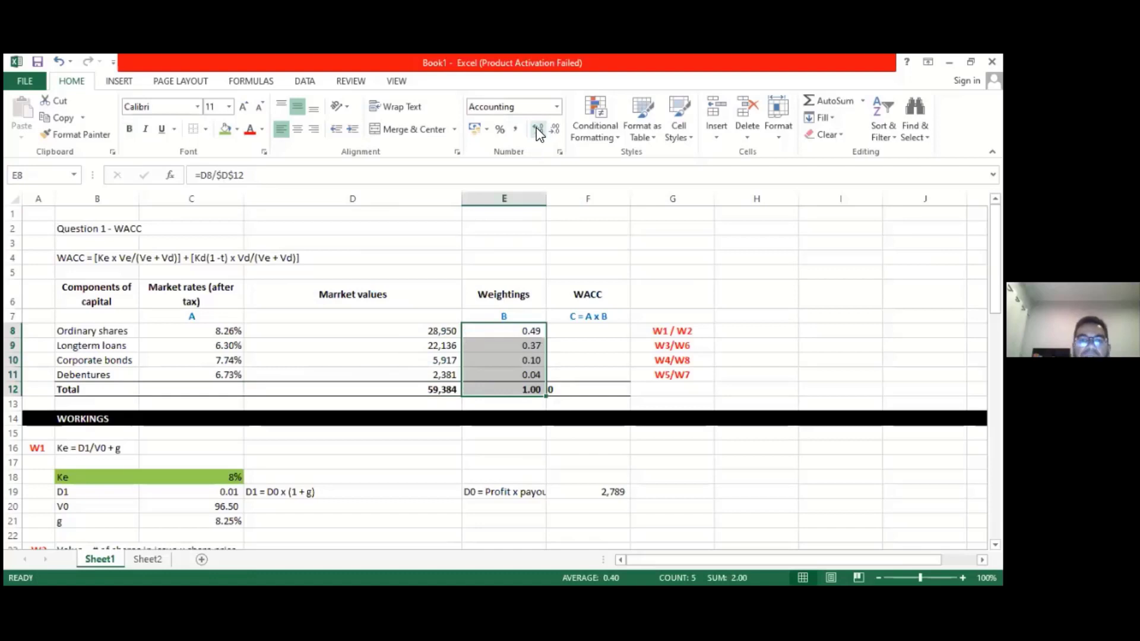
click(534, 343)
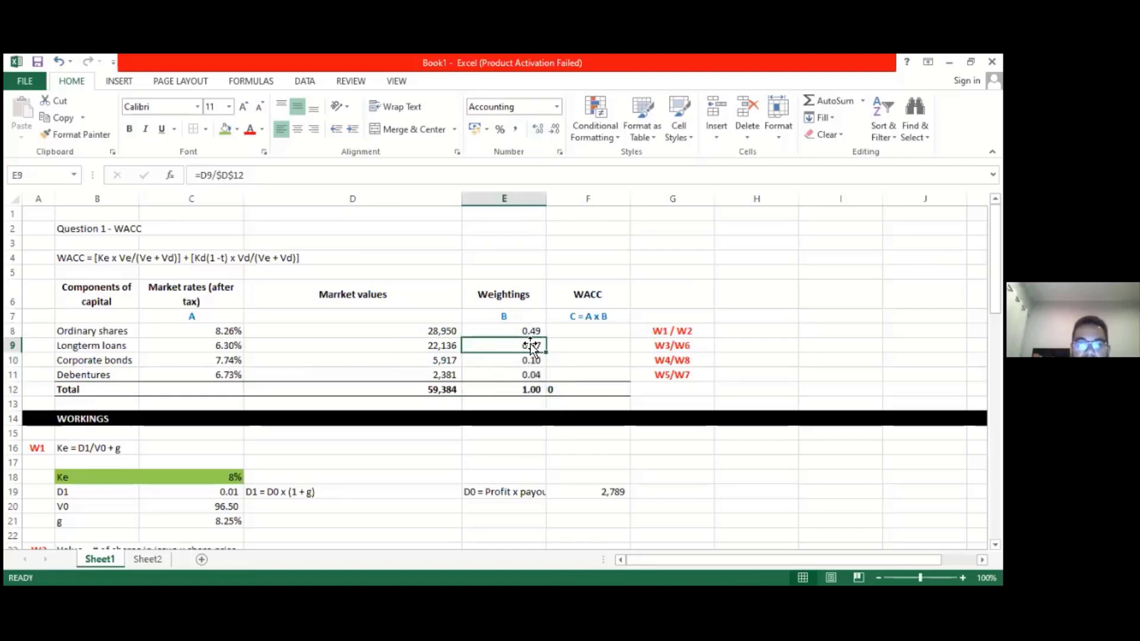
click(254, 177)
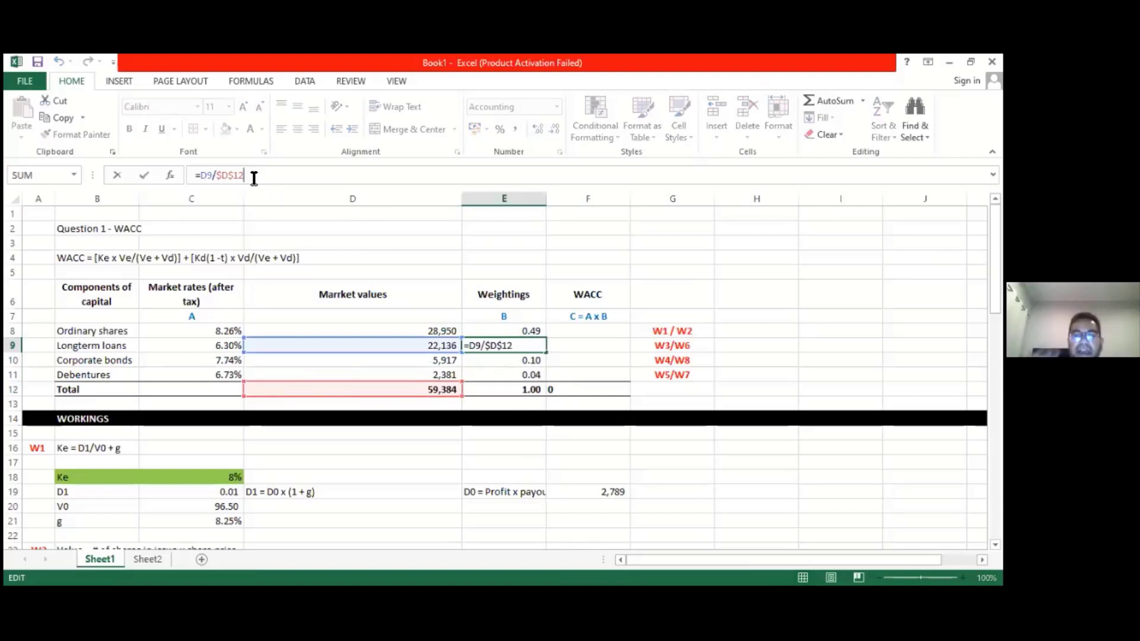
key(Return)
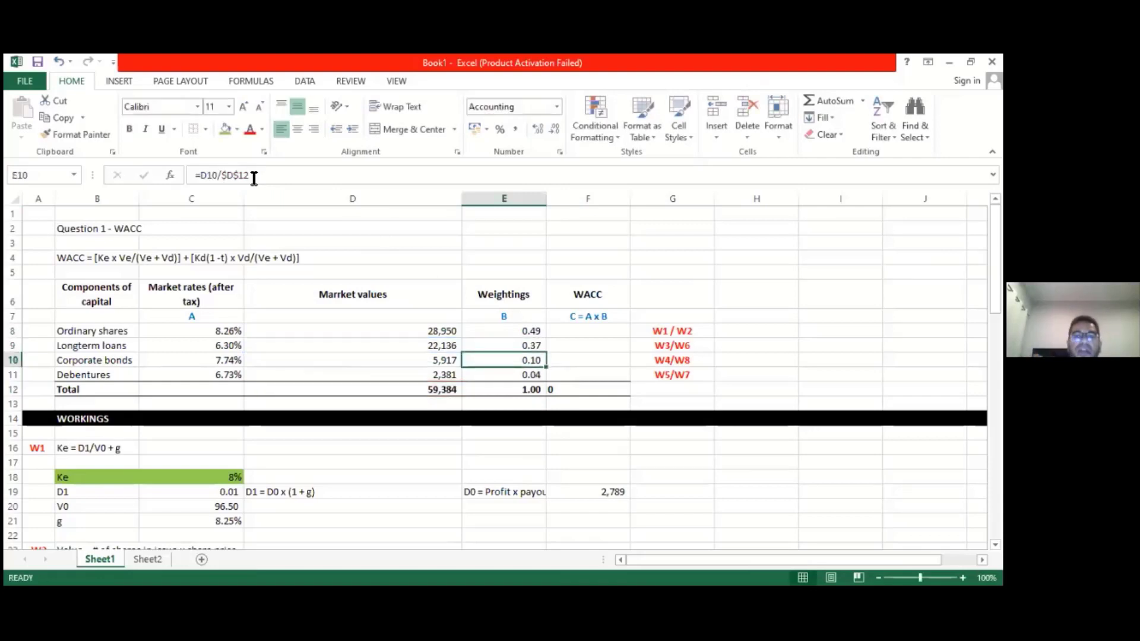
Calculate the ordinary shares' WACC in F8 as rate times weighting, using =C8*E8, and fill the formula down to F11.
click(602, 335)
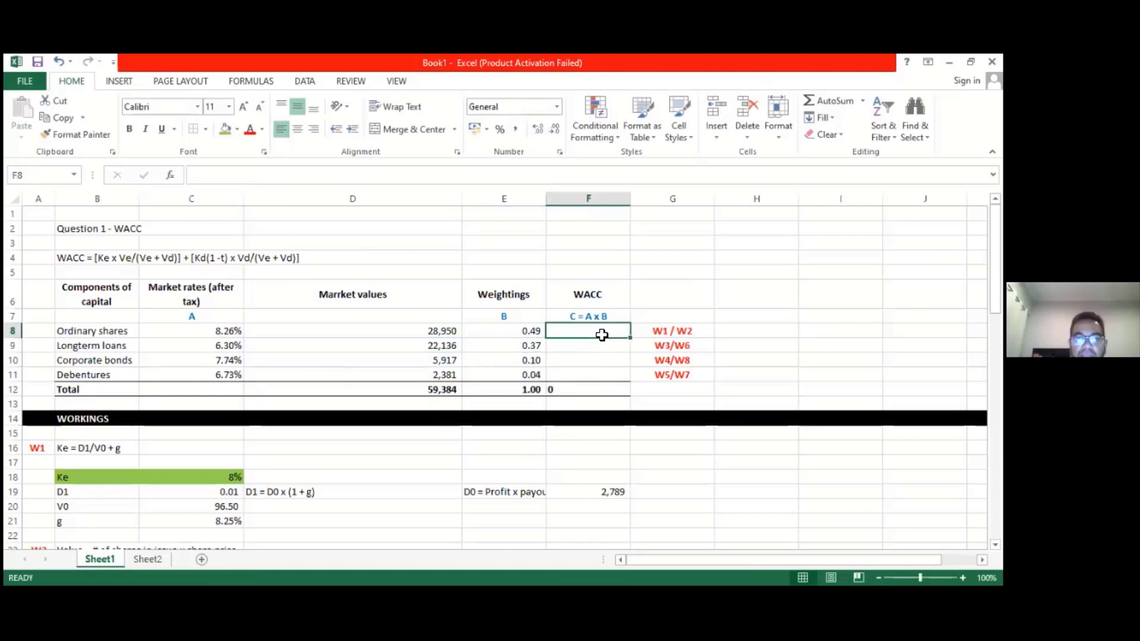
text(=)
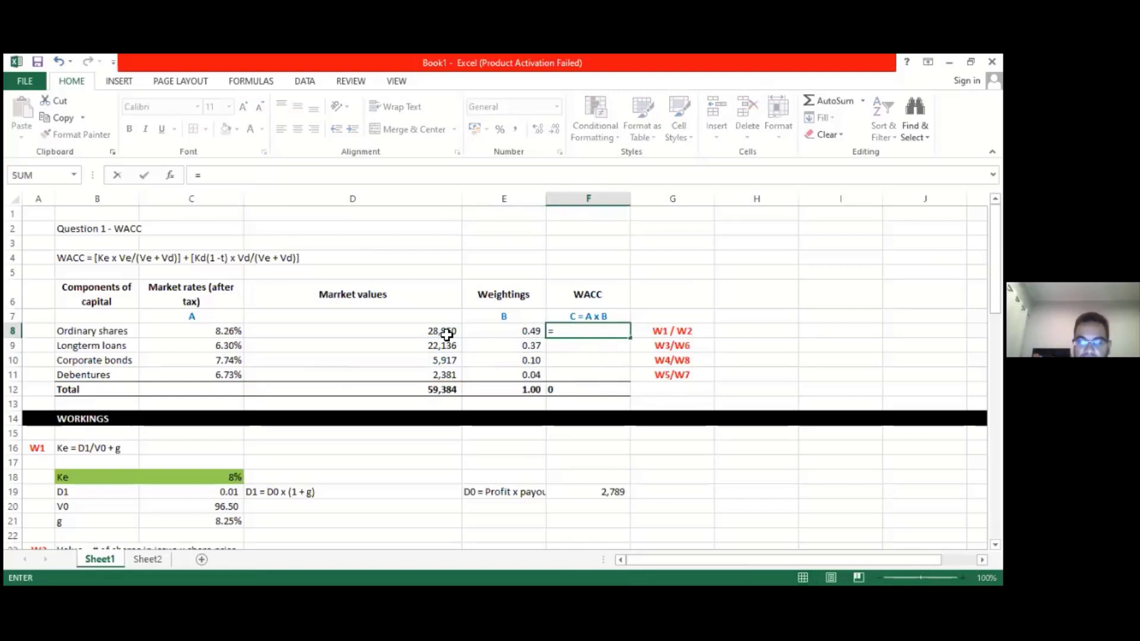
click(226, 330)
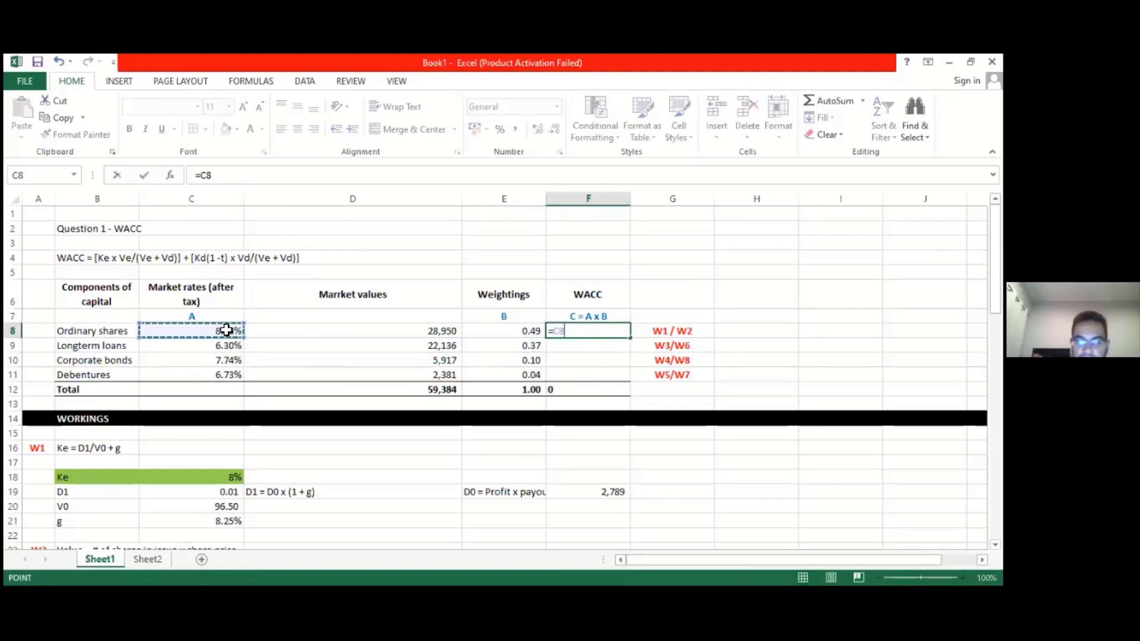
text(*)
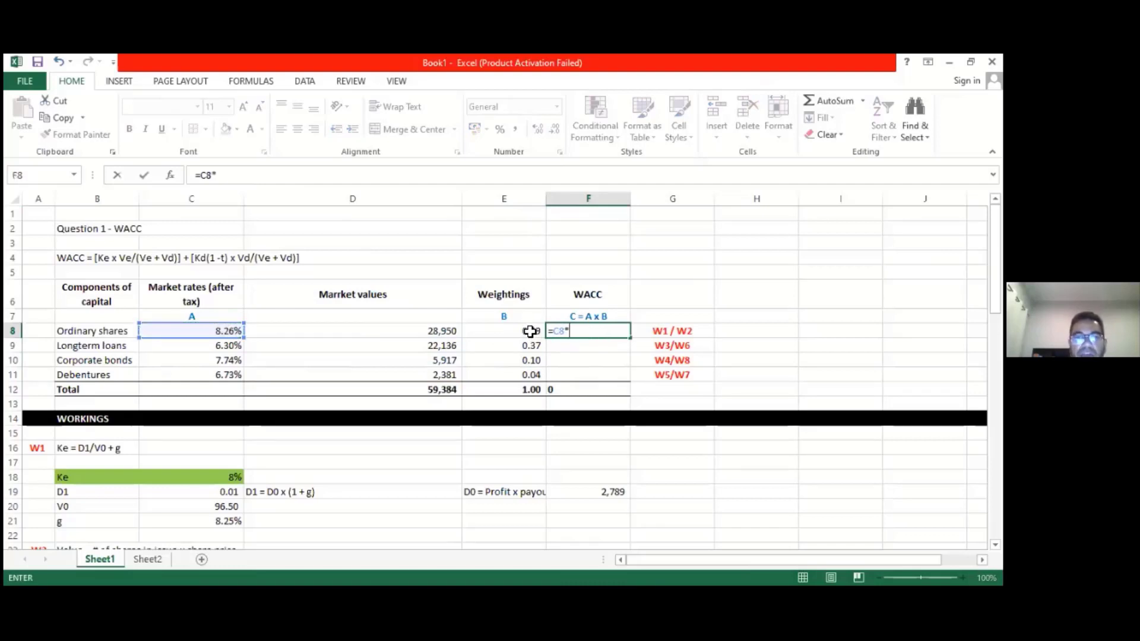
click(530, 330)
key(Return)
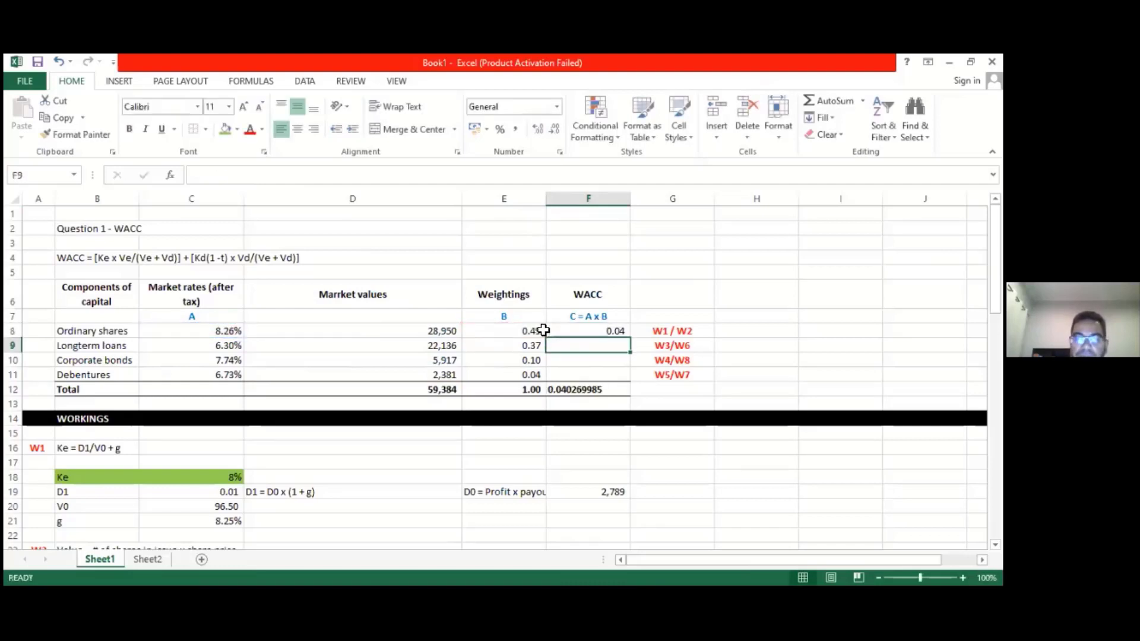
click(575, 329)
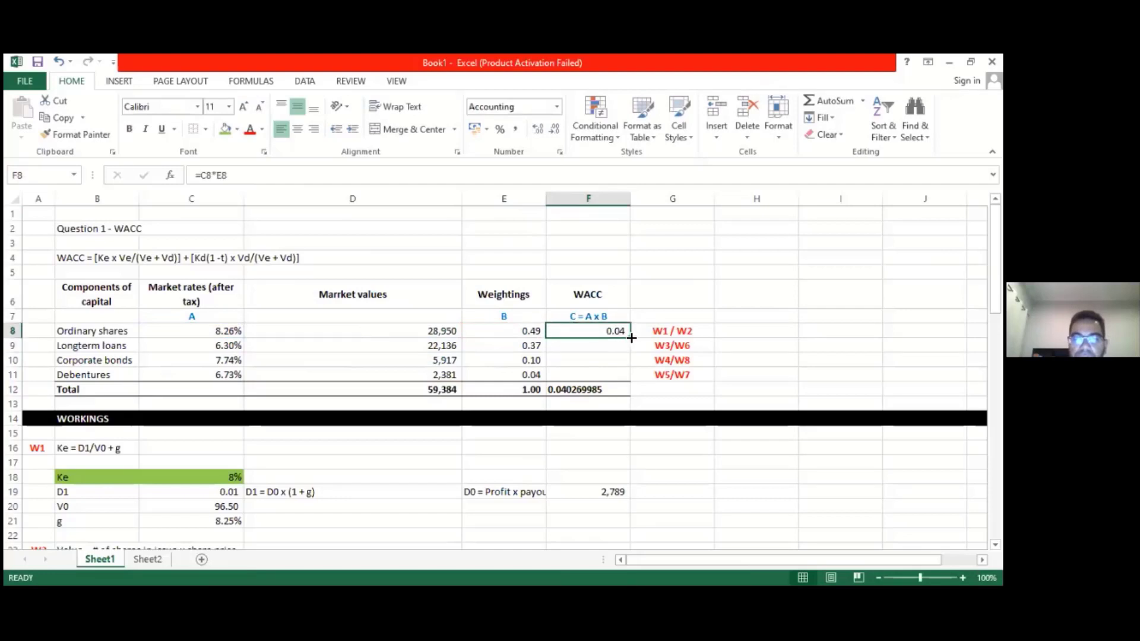
drag(632, 338, 631, 380)
Format F8:F12 as right-aligned percentages with two decimals and shade the WACC total in F12 green.
click(585, 390)
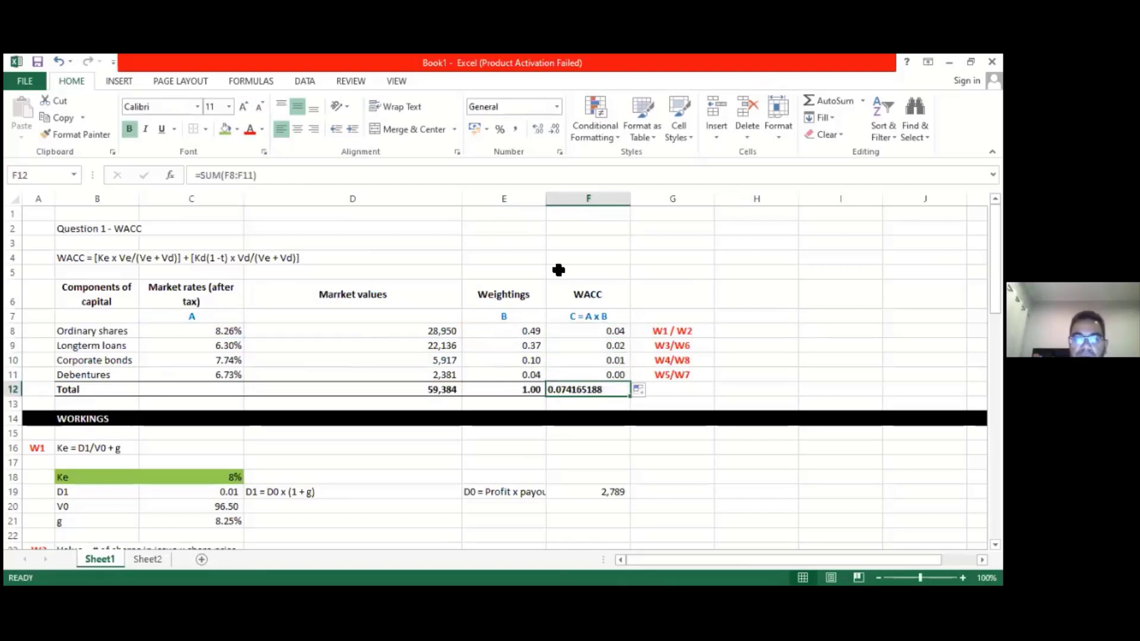
click(500, 132)
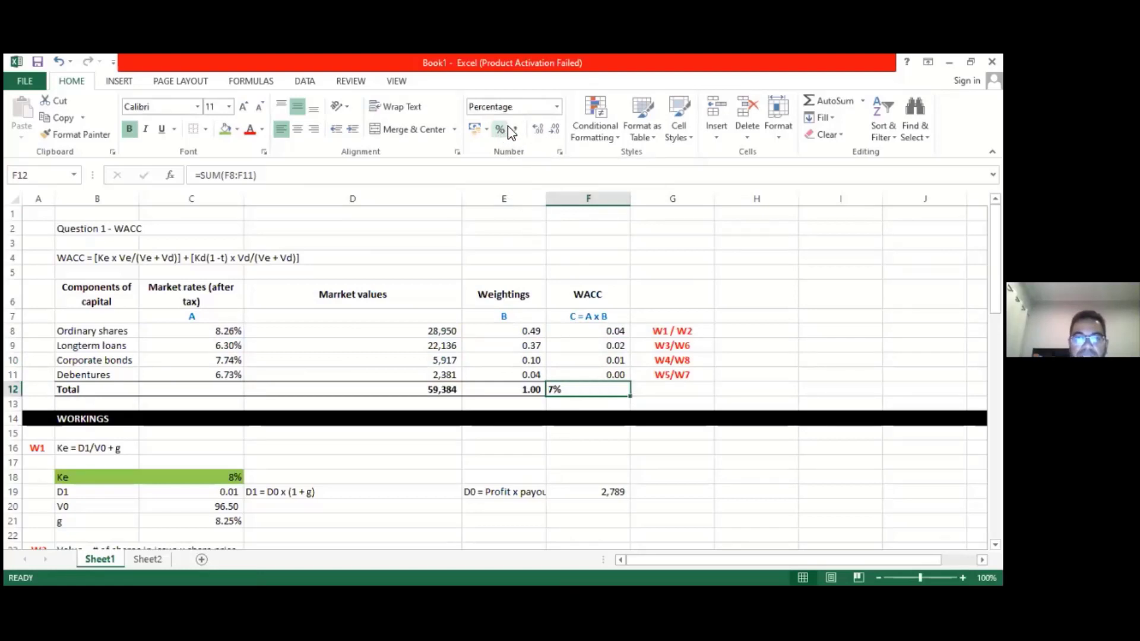
click(598, 337)
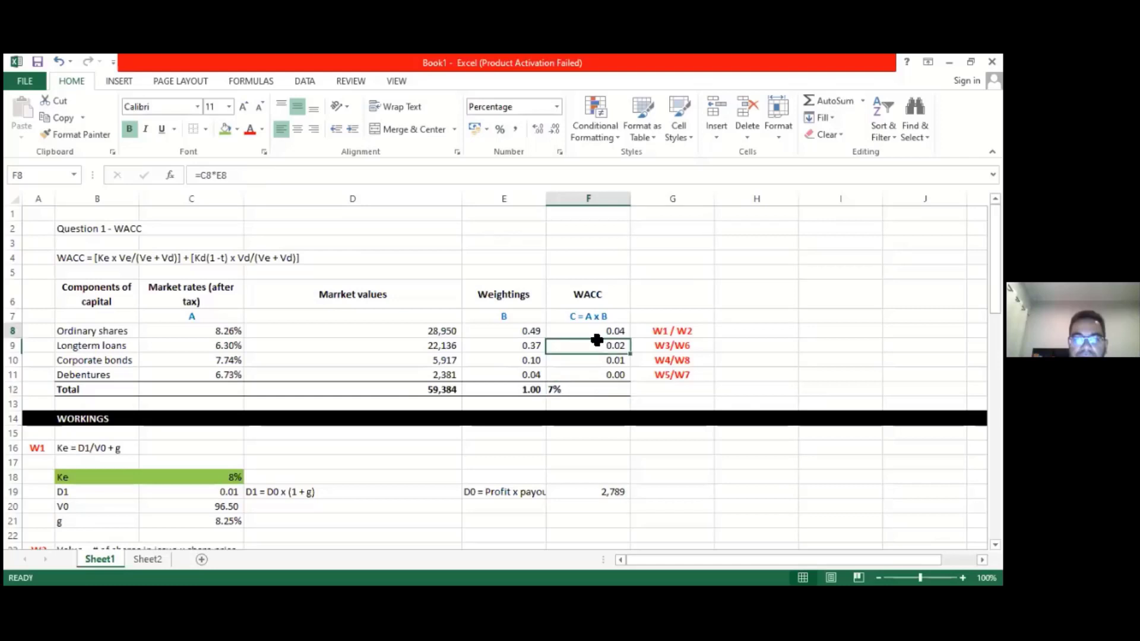
drag(597, 340, 593, 391)
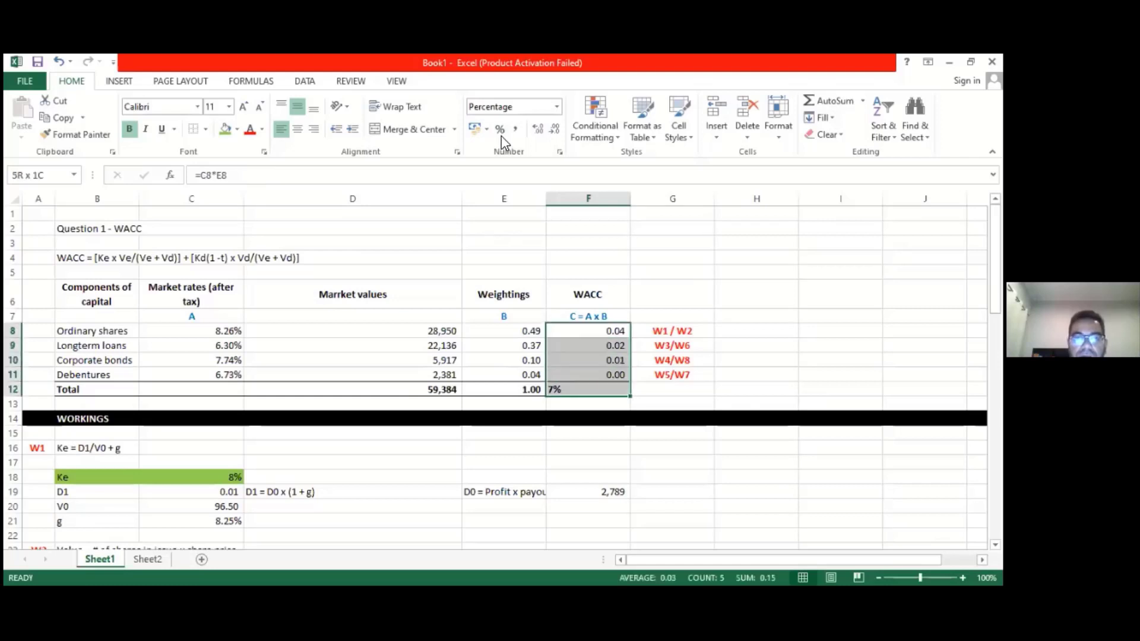
click(319, 129)
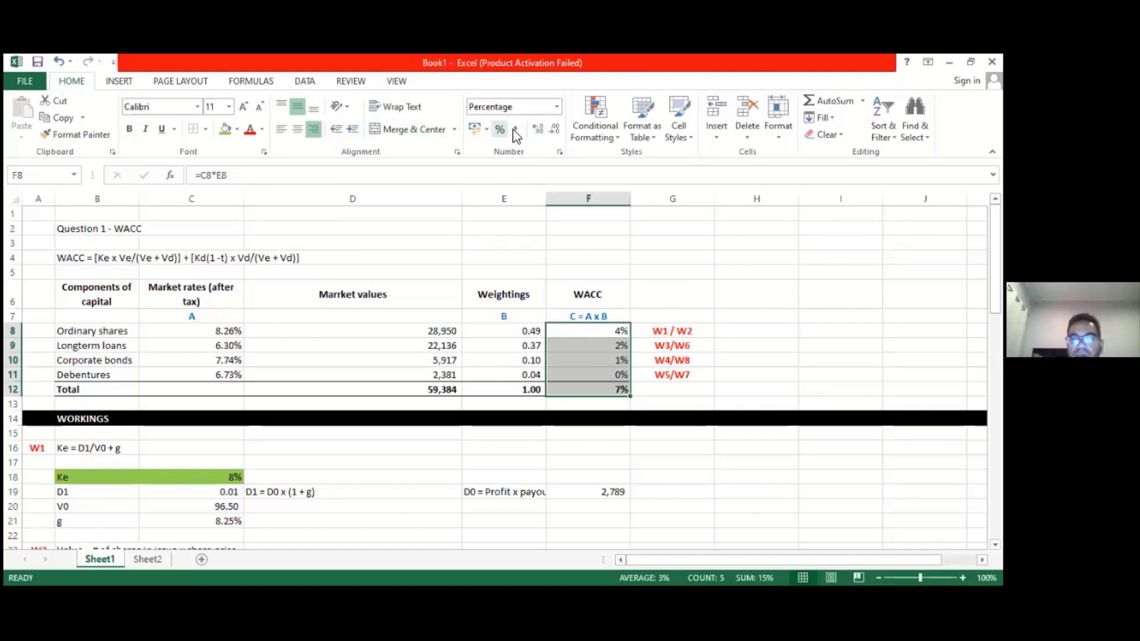
click(538, 129)
click(538, 129)
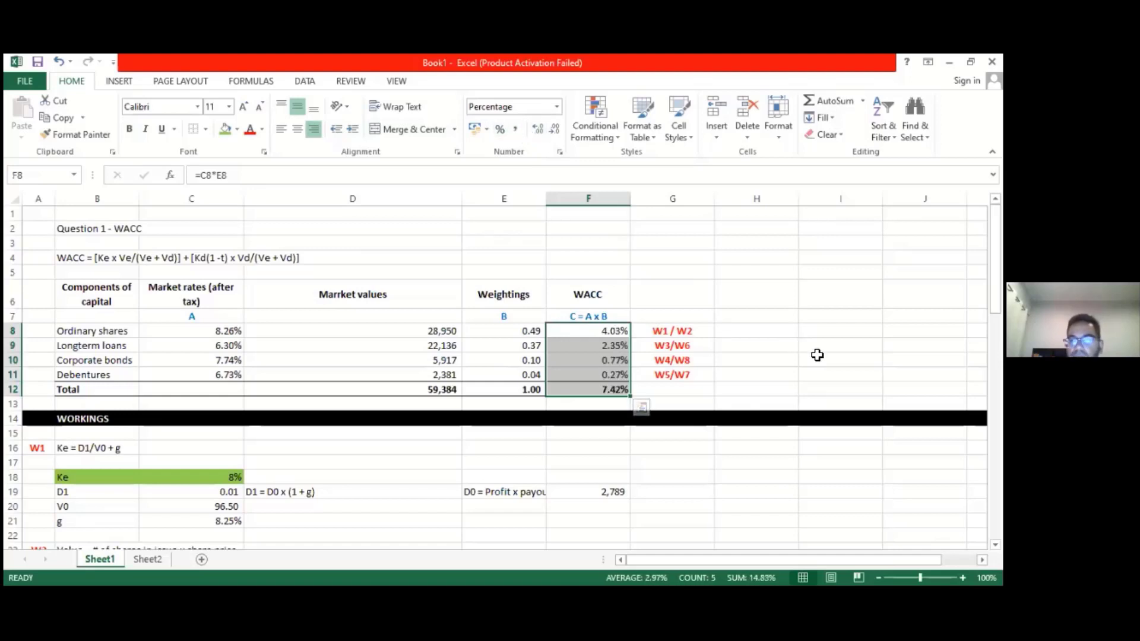
click(610, 389)
click(225, 129)
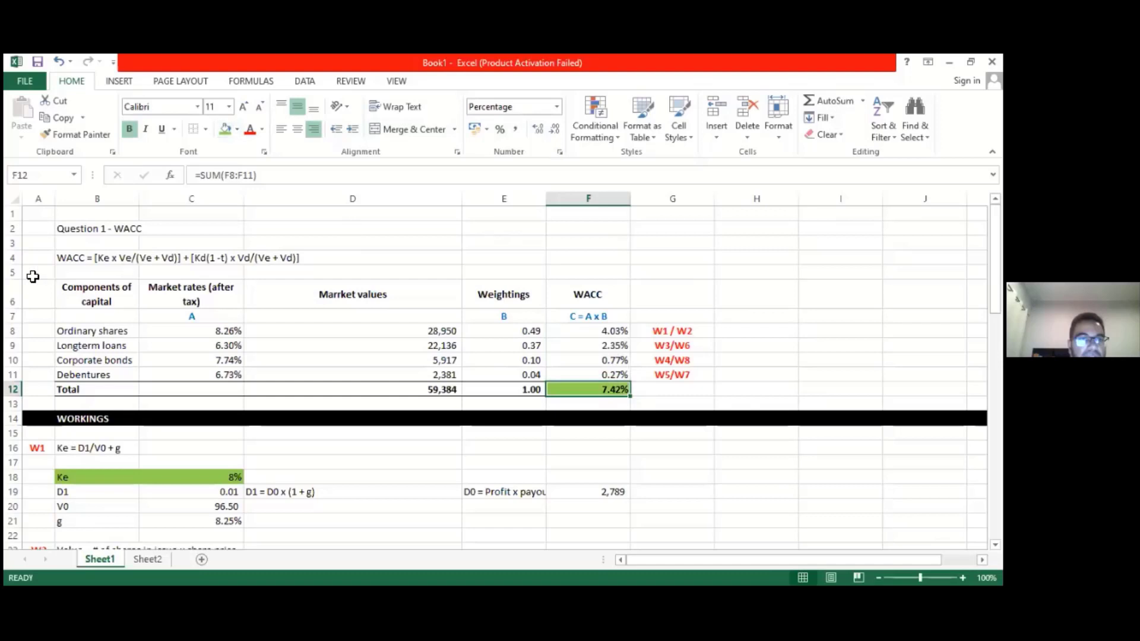
Insert two blank rows at row 5, between the WACC formula and the components table.
click(15, 273)
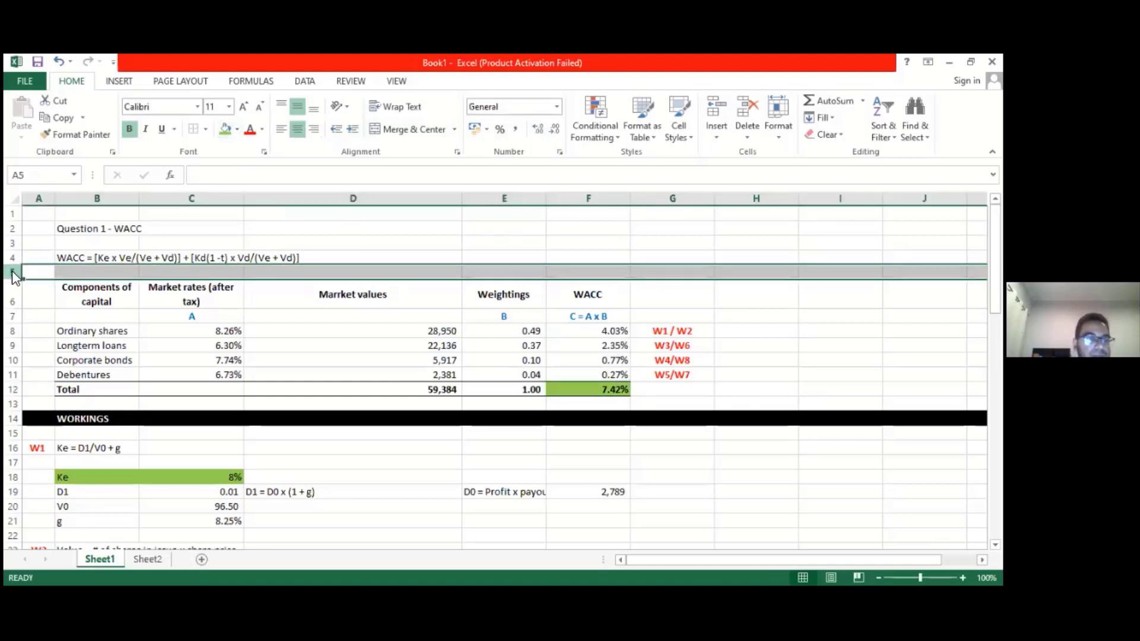
right_click(14, 273)
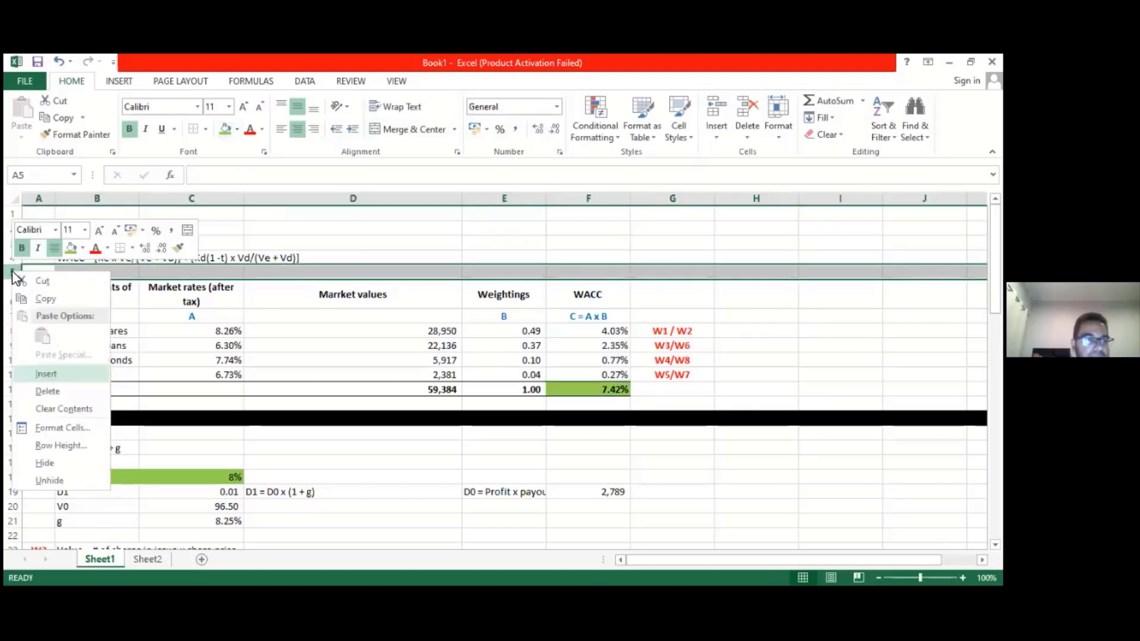
key(i)
right_click(11, 272)
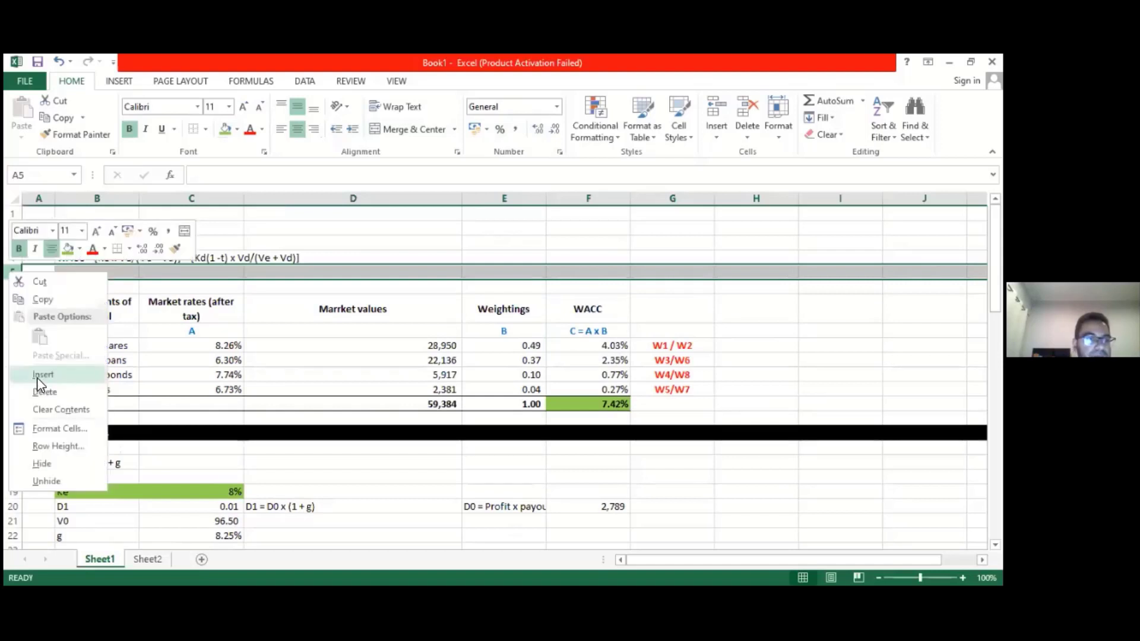
click(36, 378)
Enter the conclusion "WACC is 7.42%" in B6.
click(76, 286)
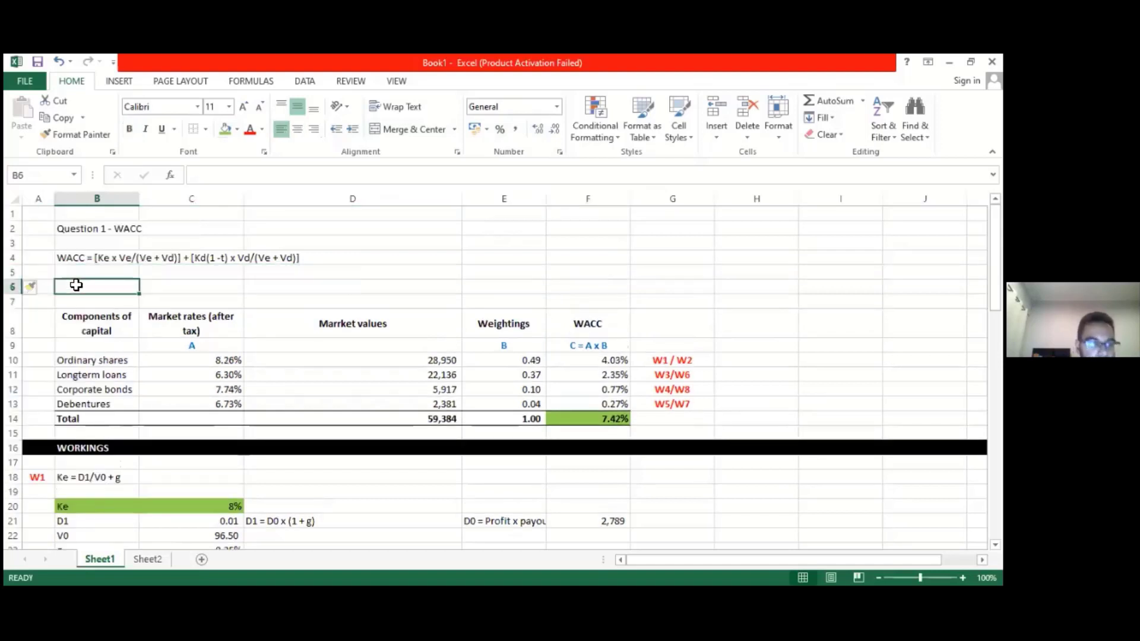
text(WAX)
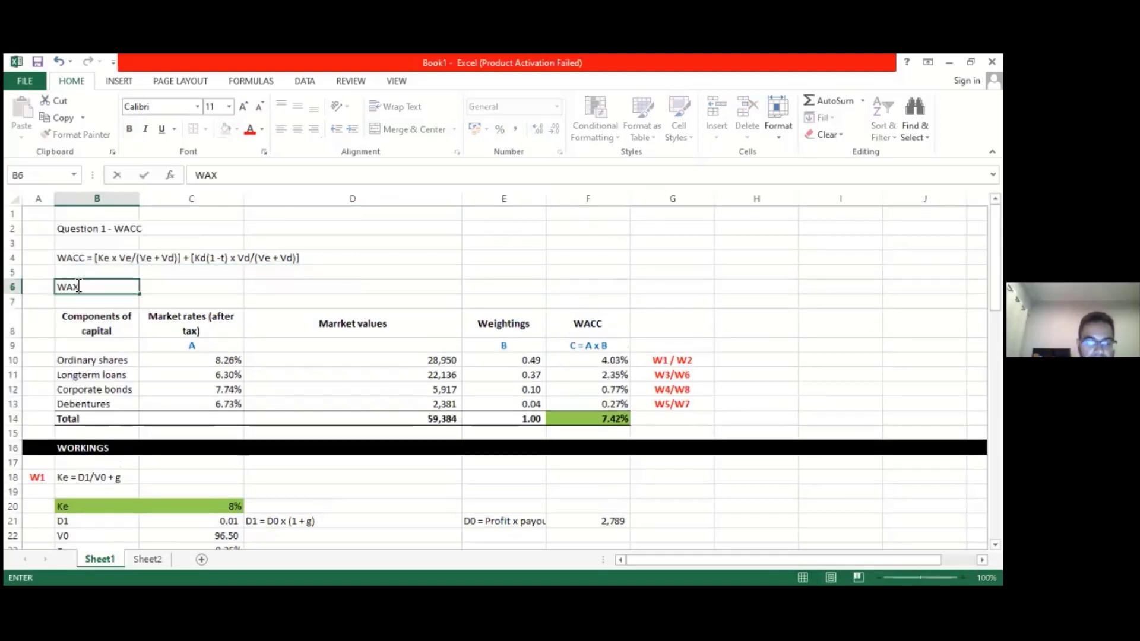
key(BackSpace)
text(CC is 7.)
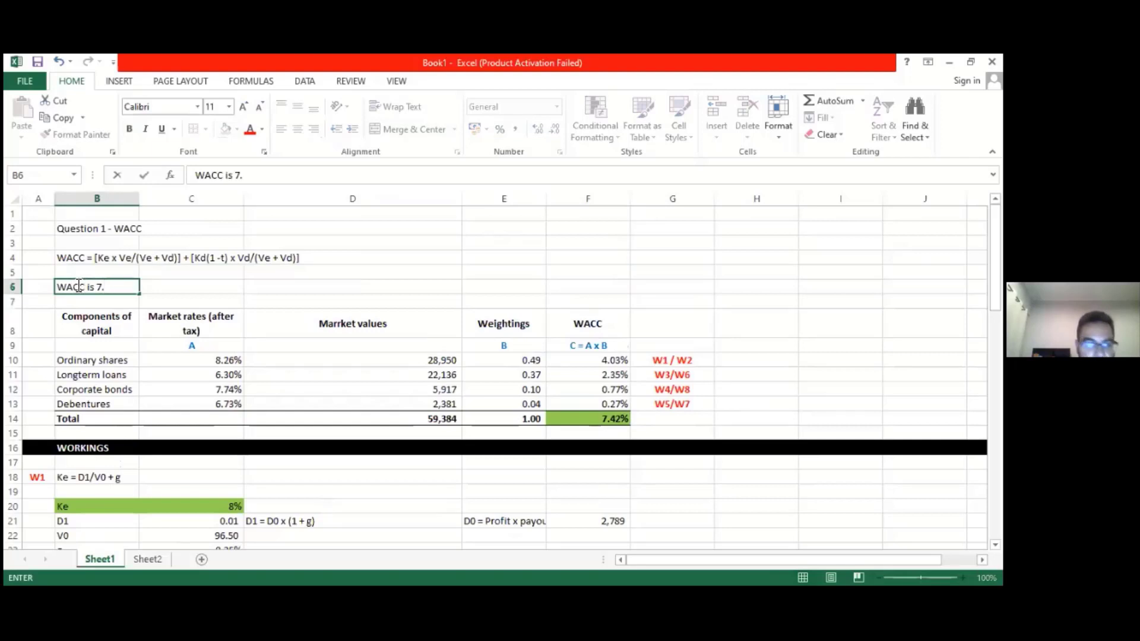
text(42%)
key(Return)
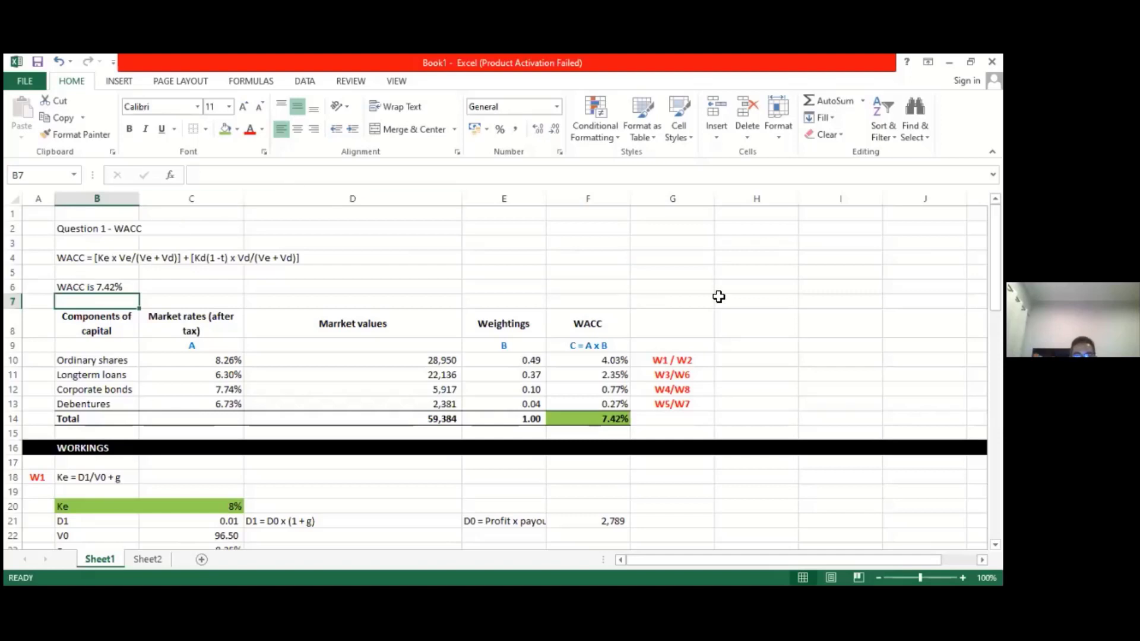
Review workings W1 to W6 beneath the WACC table and return to the summary.
drag(995, 255, 996, 380)
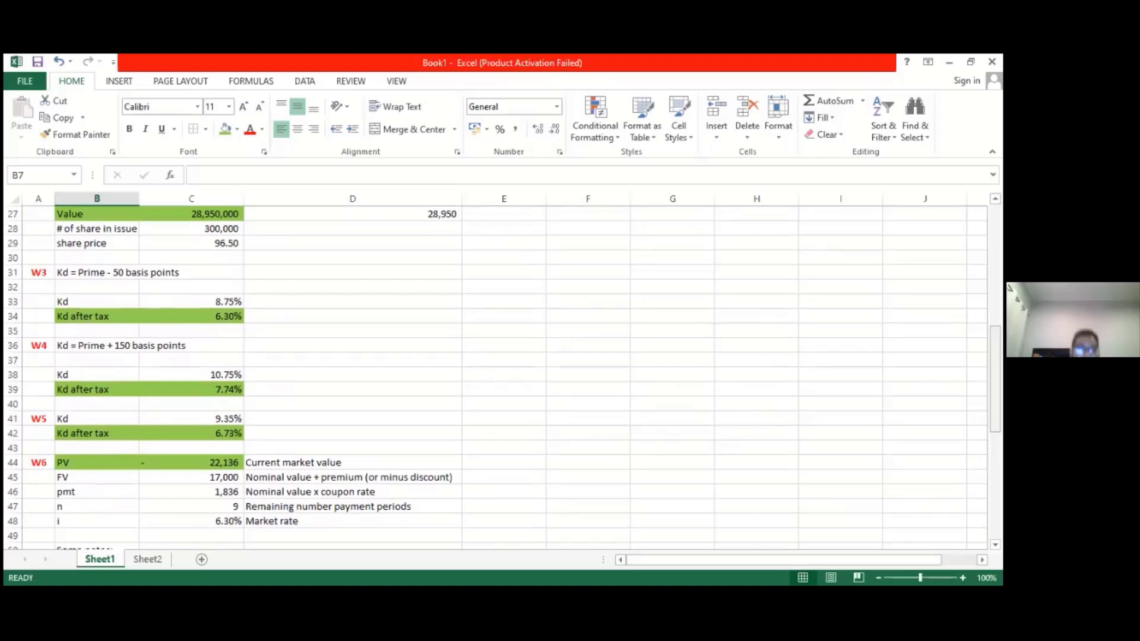
drag(995, 380, 995, 257)
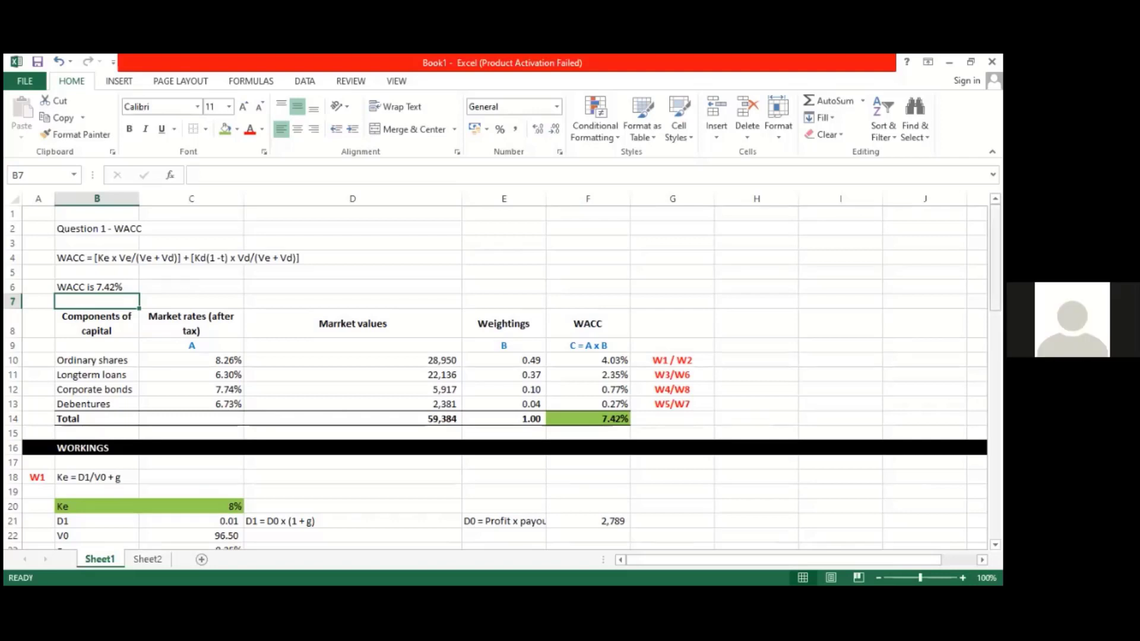
drag(996, 256, 995, 300)
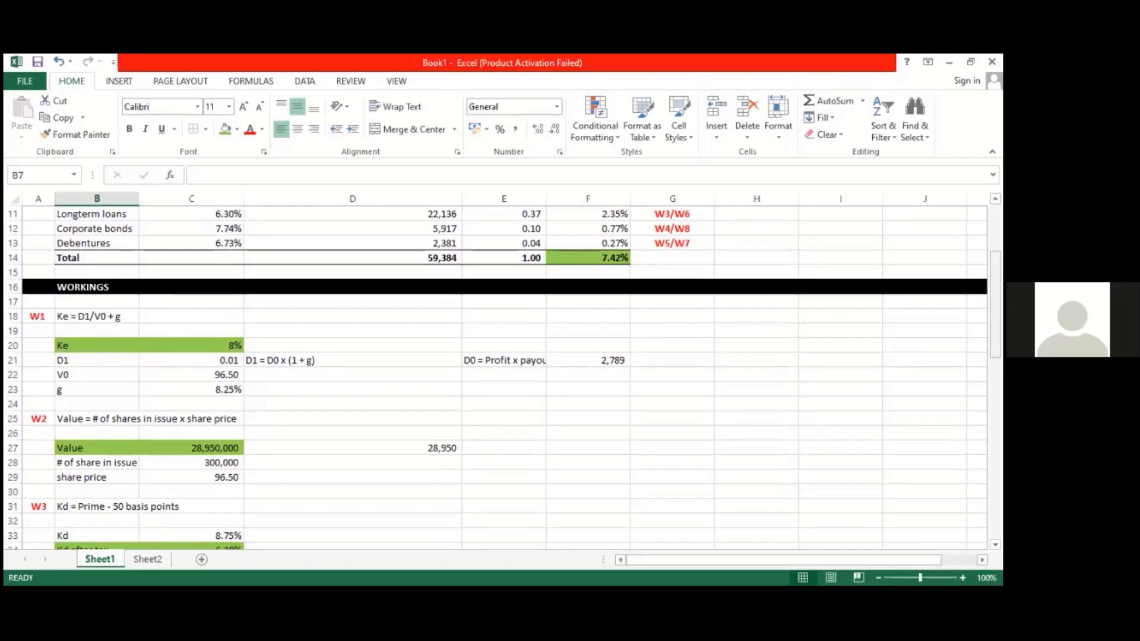
drag(995, 304, 995, 331)
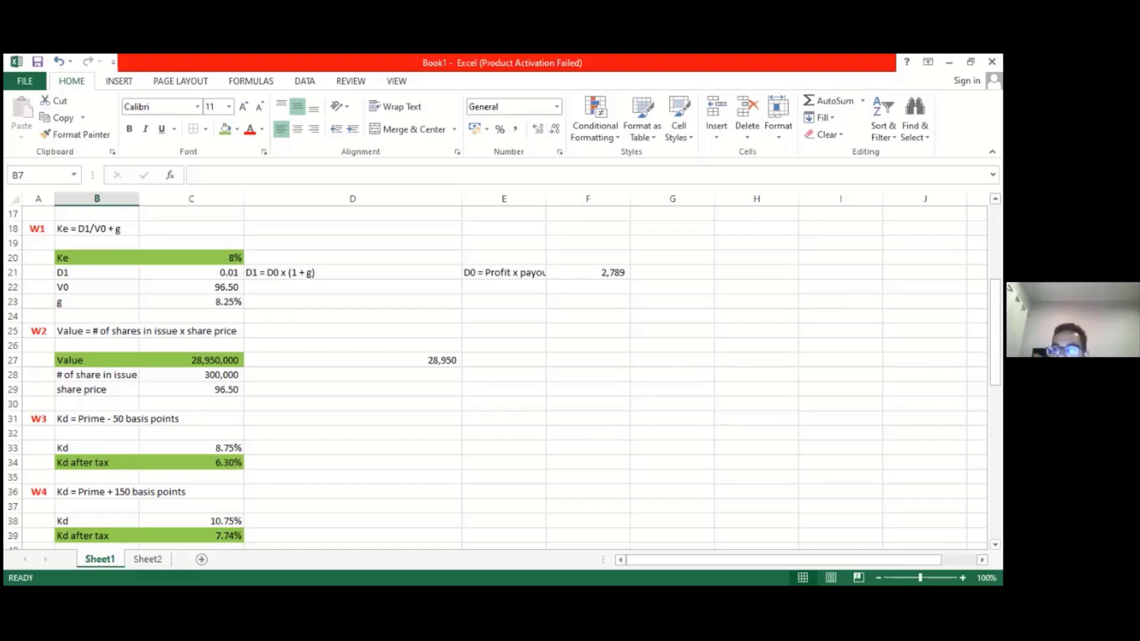
scroll(497, 378, down, 3)
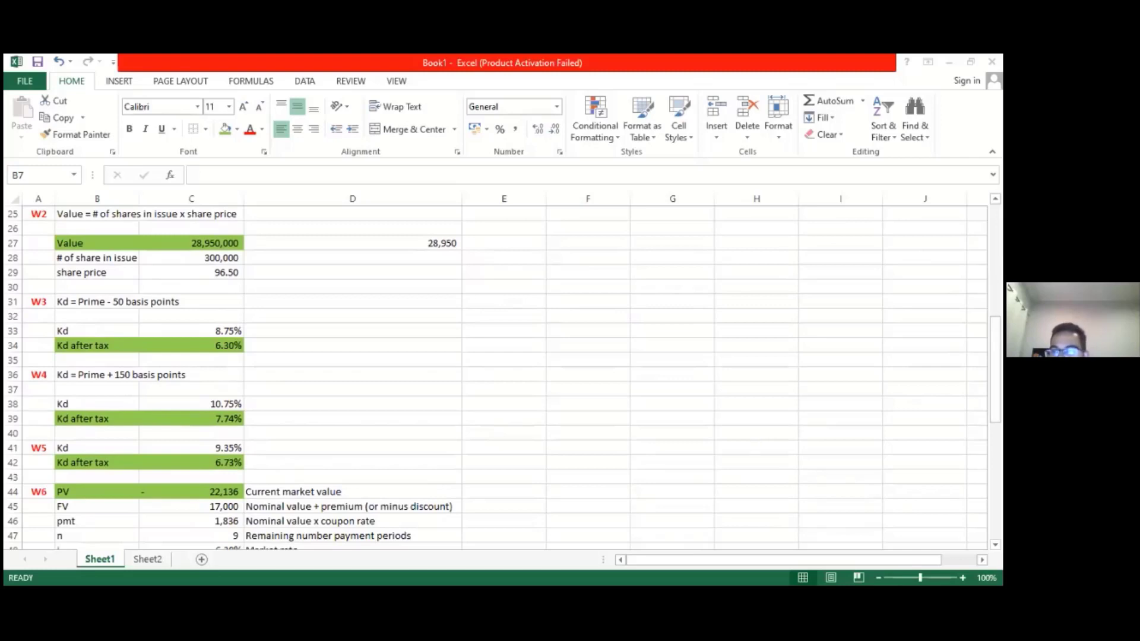
key(alt+Tab)
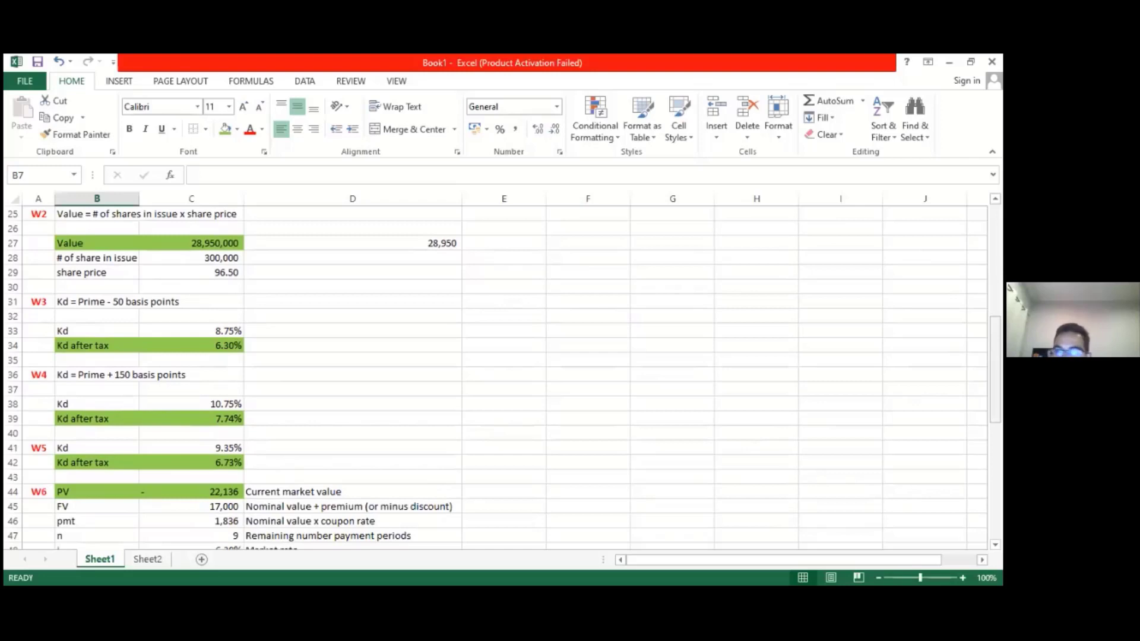
scroll(496, 374, up, 8)
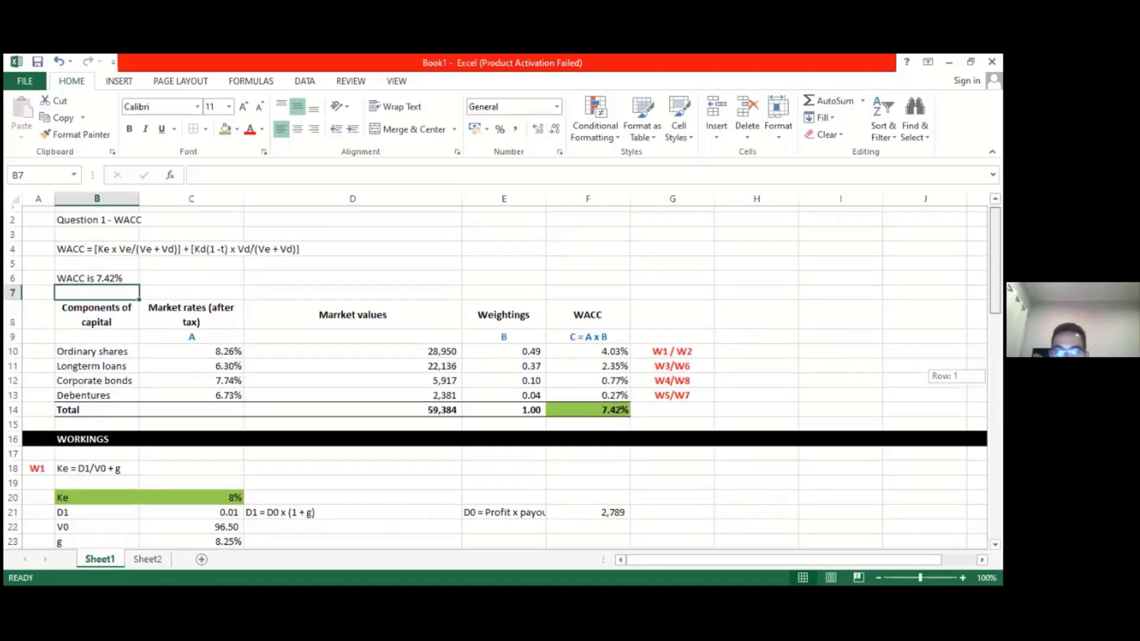